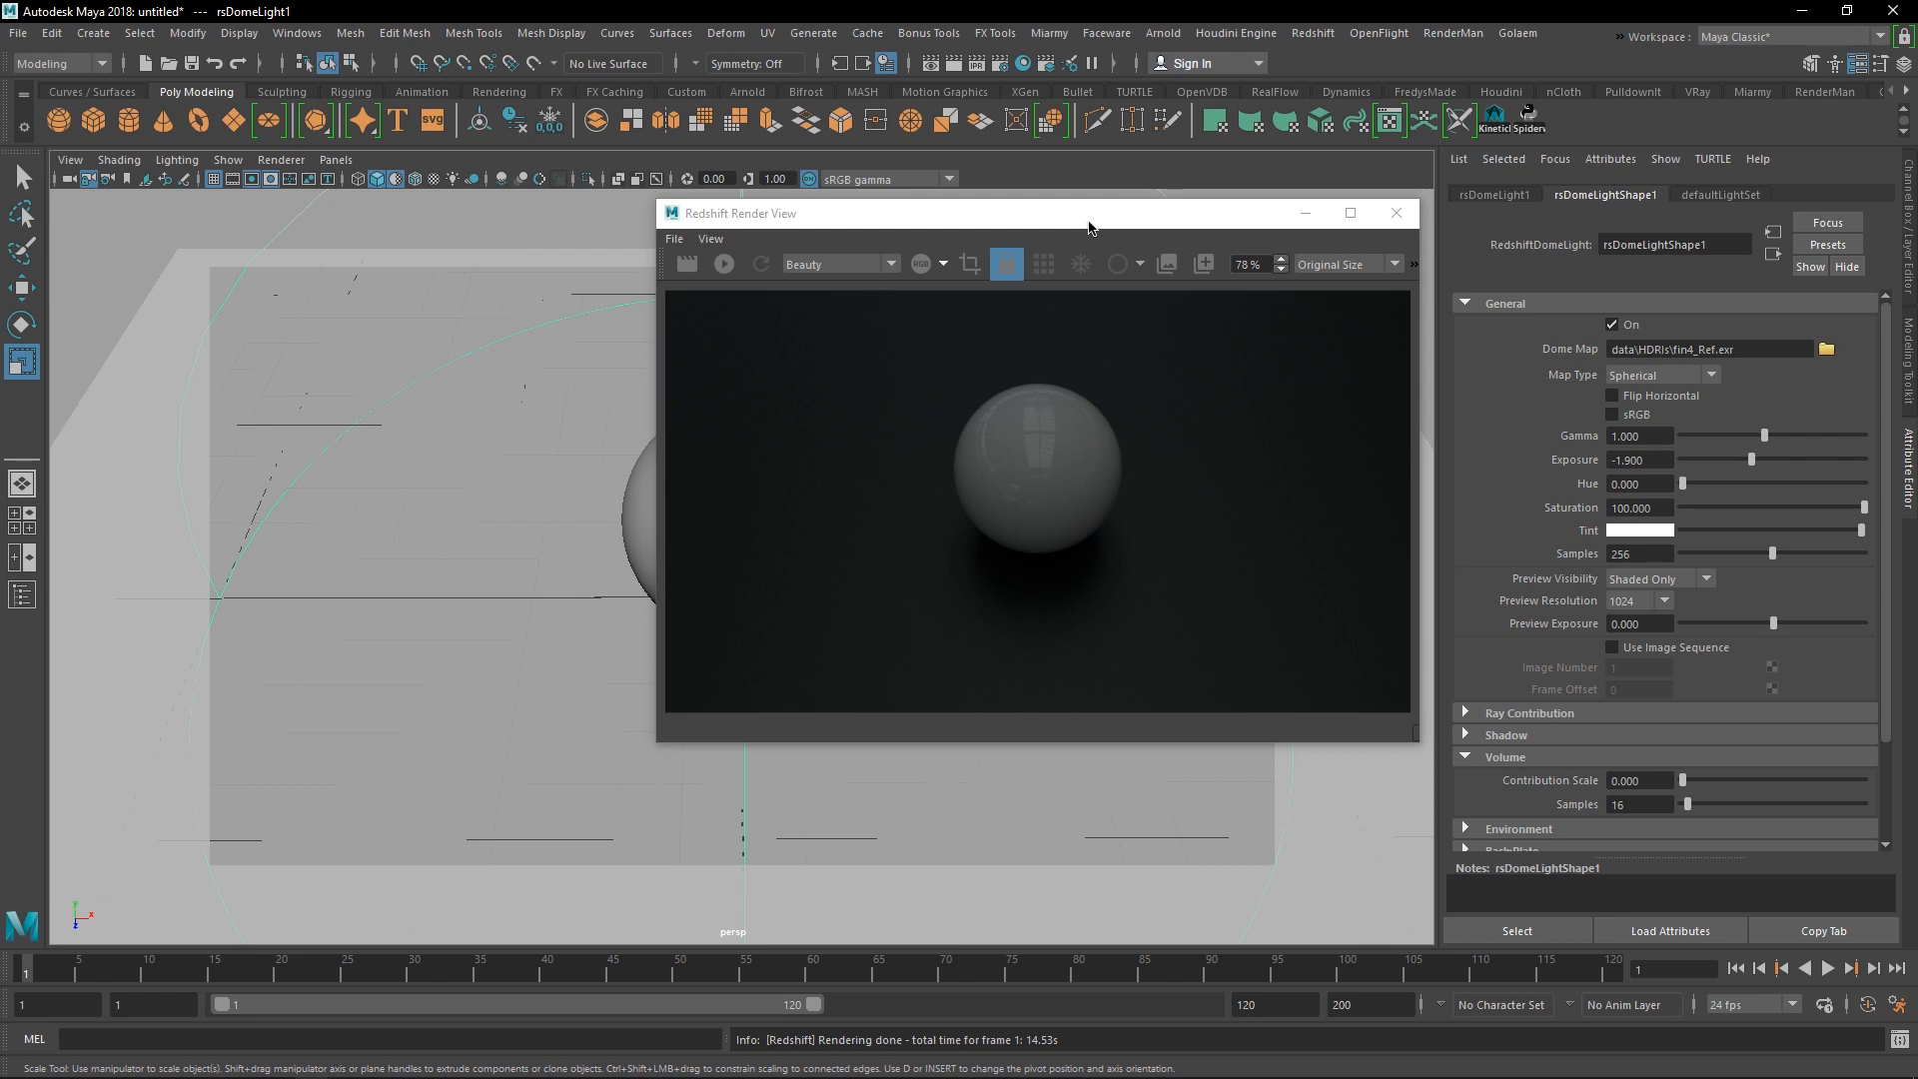
- Inspect the sphere, ground plane and dome light through the persp1 camera, and return the viewport to the persp camera
{"action": "left_click_drag", "start_coordinate": [1089, 226], "coordinate": [1435, 216]}
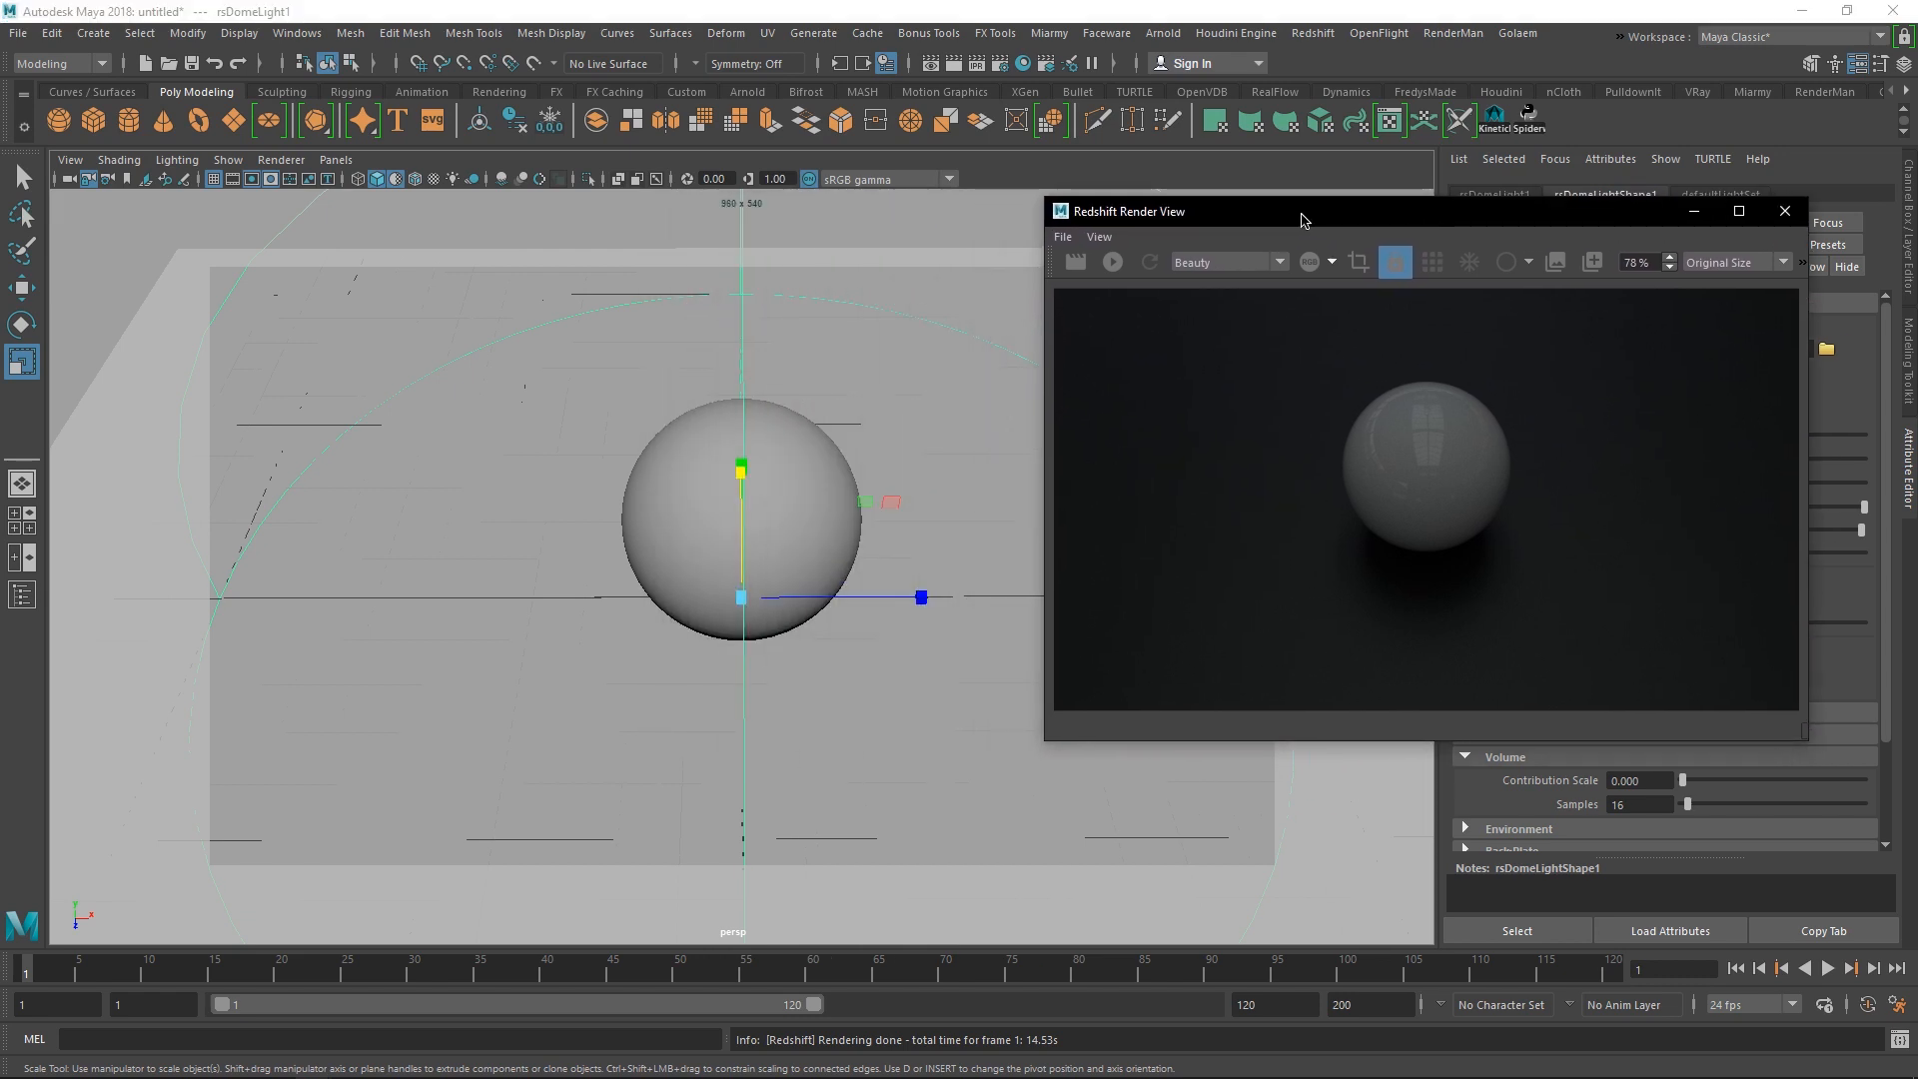
{"action": "left_click_drag", "start_coordinate": [1302, 219], "coordinate": [1401, 240]}
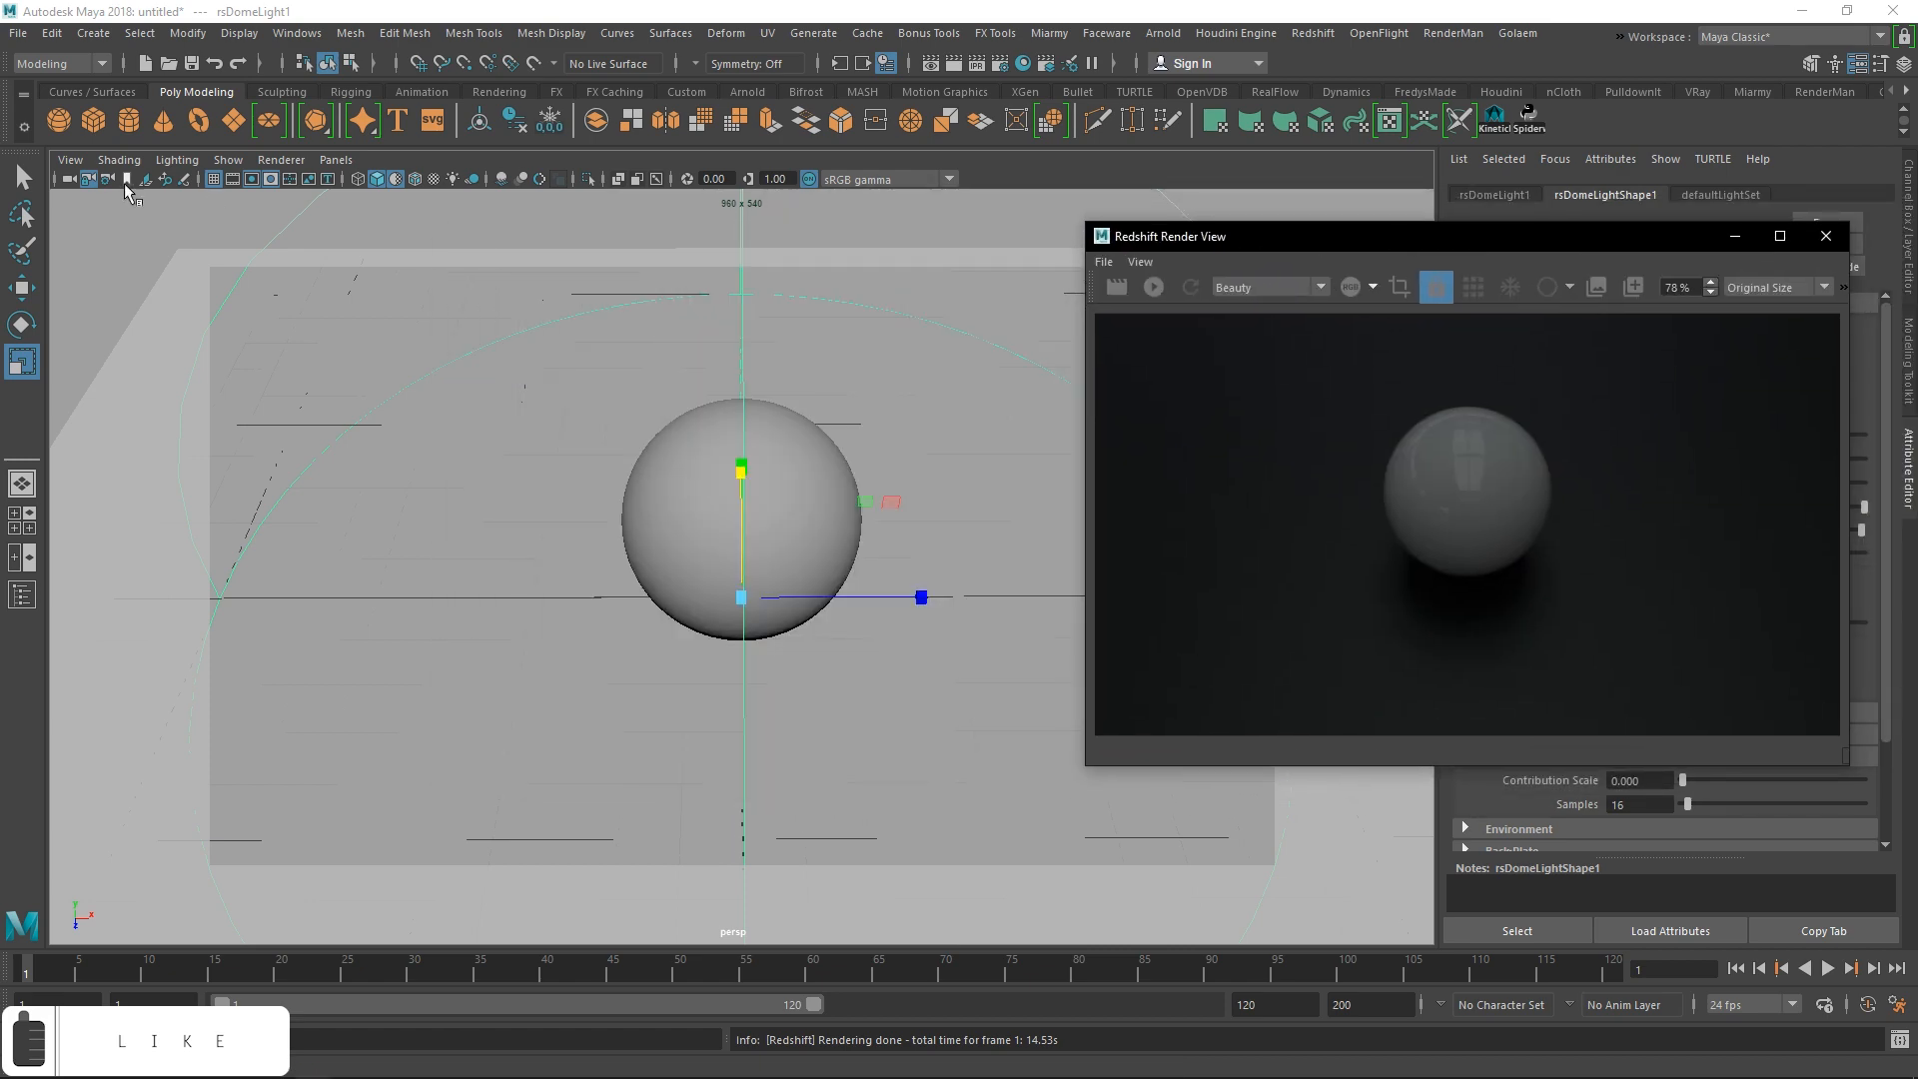
{"action": "left_click", "coordinate": [336, 160]}
{"action": "mouse_move", "coordinate": [365, 178]}
{"action": "left_click", "coordinate": [577, 200]}
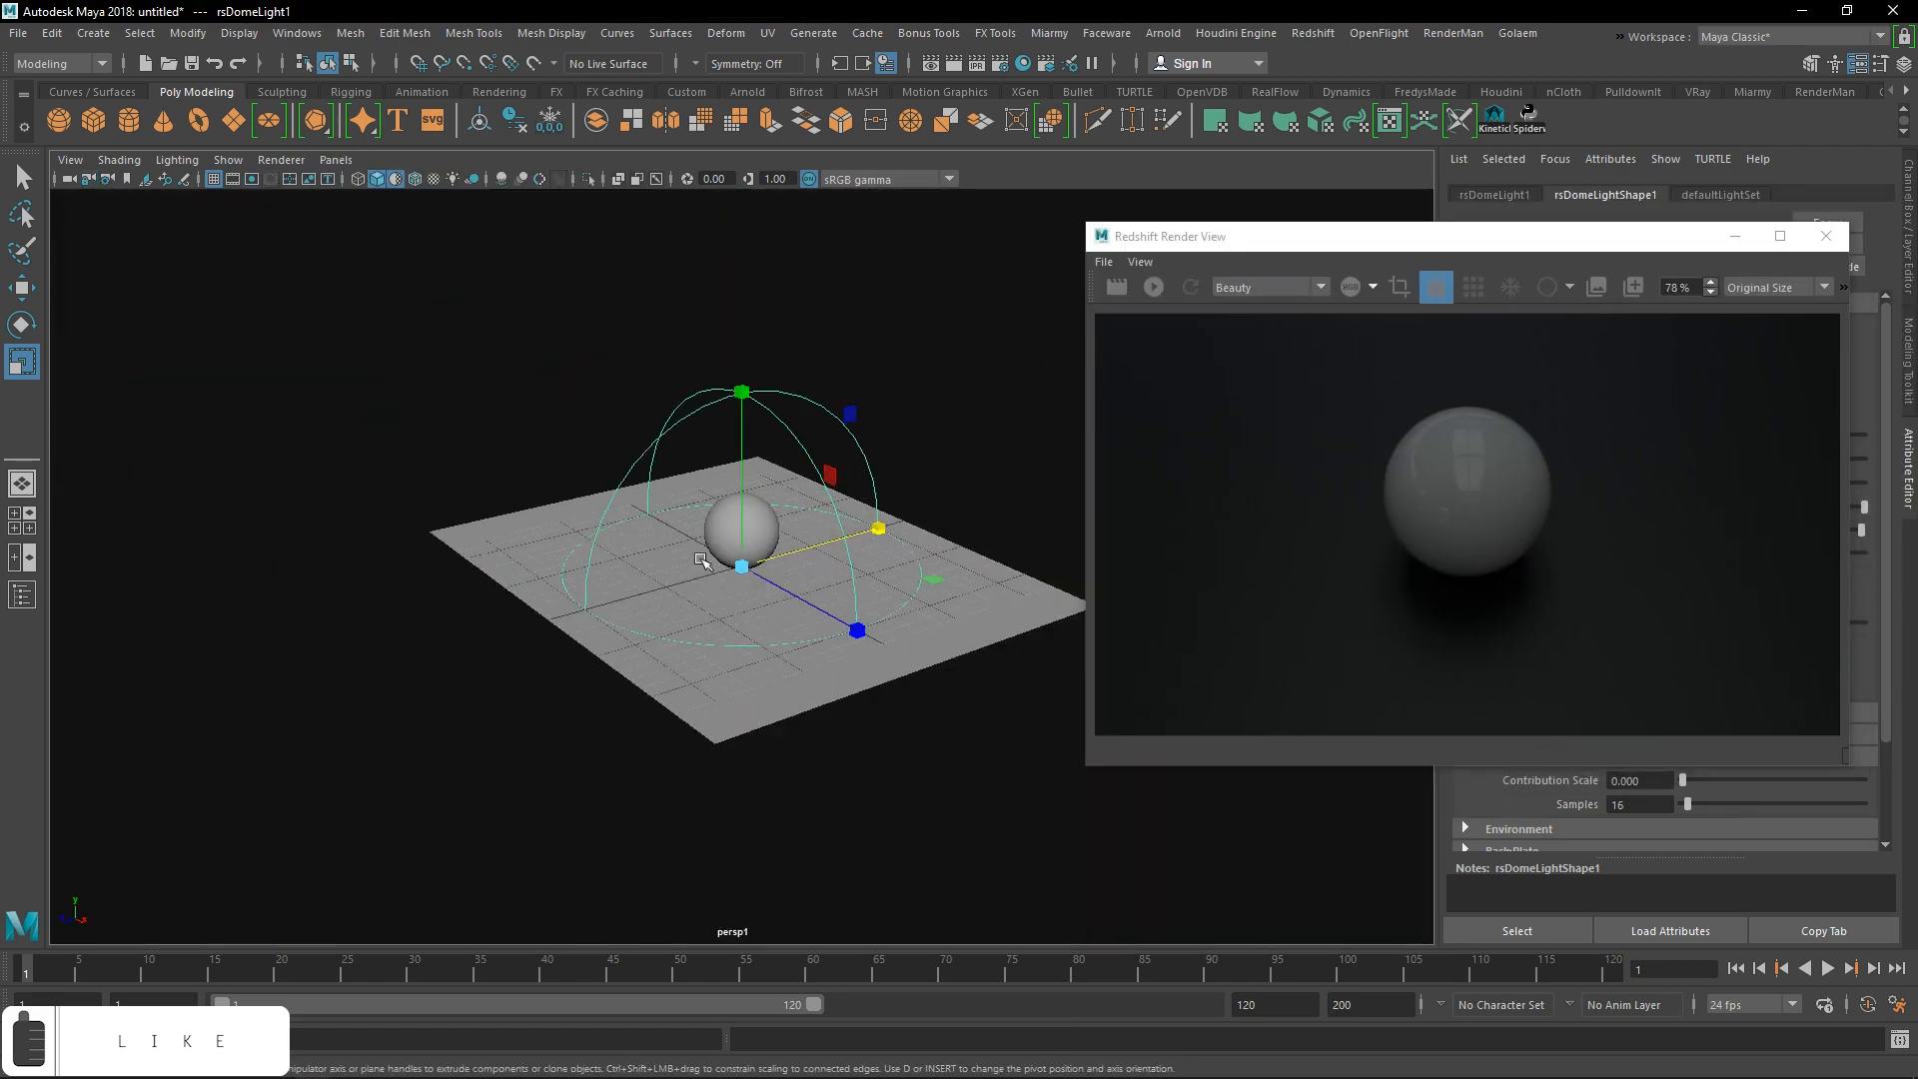
{"action": "left_click_drag", "start_coordinate": [702, 560], "coordinate": [789, 699], "text": "alt"}
{"action": "left_click", "coordinate": [790, 479]}
{"action": "left_click", "coordinate": [739, 769]}
{"action": "left_click", "coordinate": [335, 160]}
{"action": "mouse_move", "coordinate": [420, 180]}
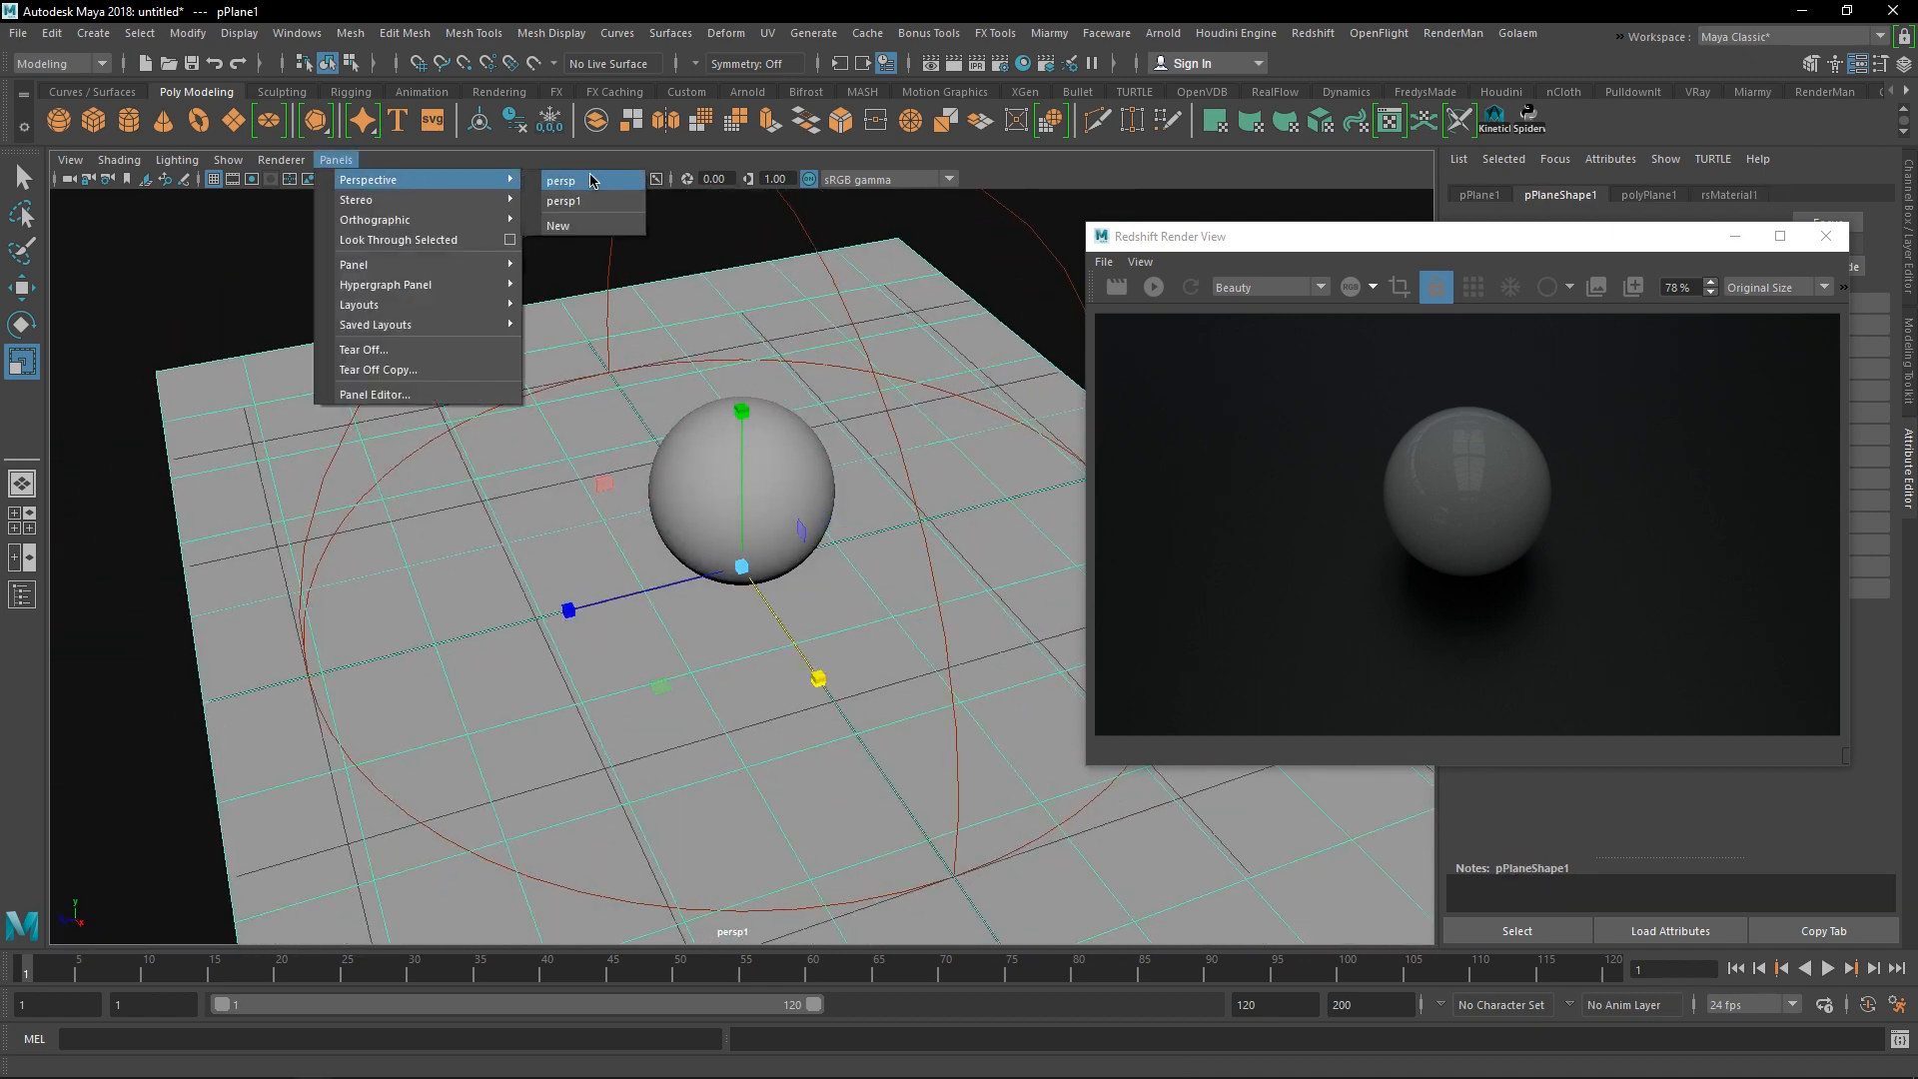
{"action": "left_click", "coordinate": [589, 180]}
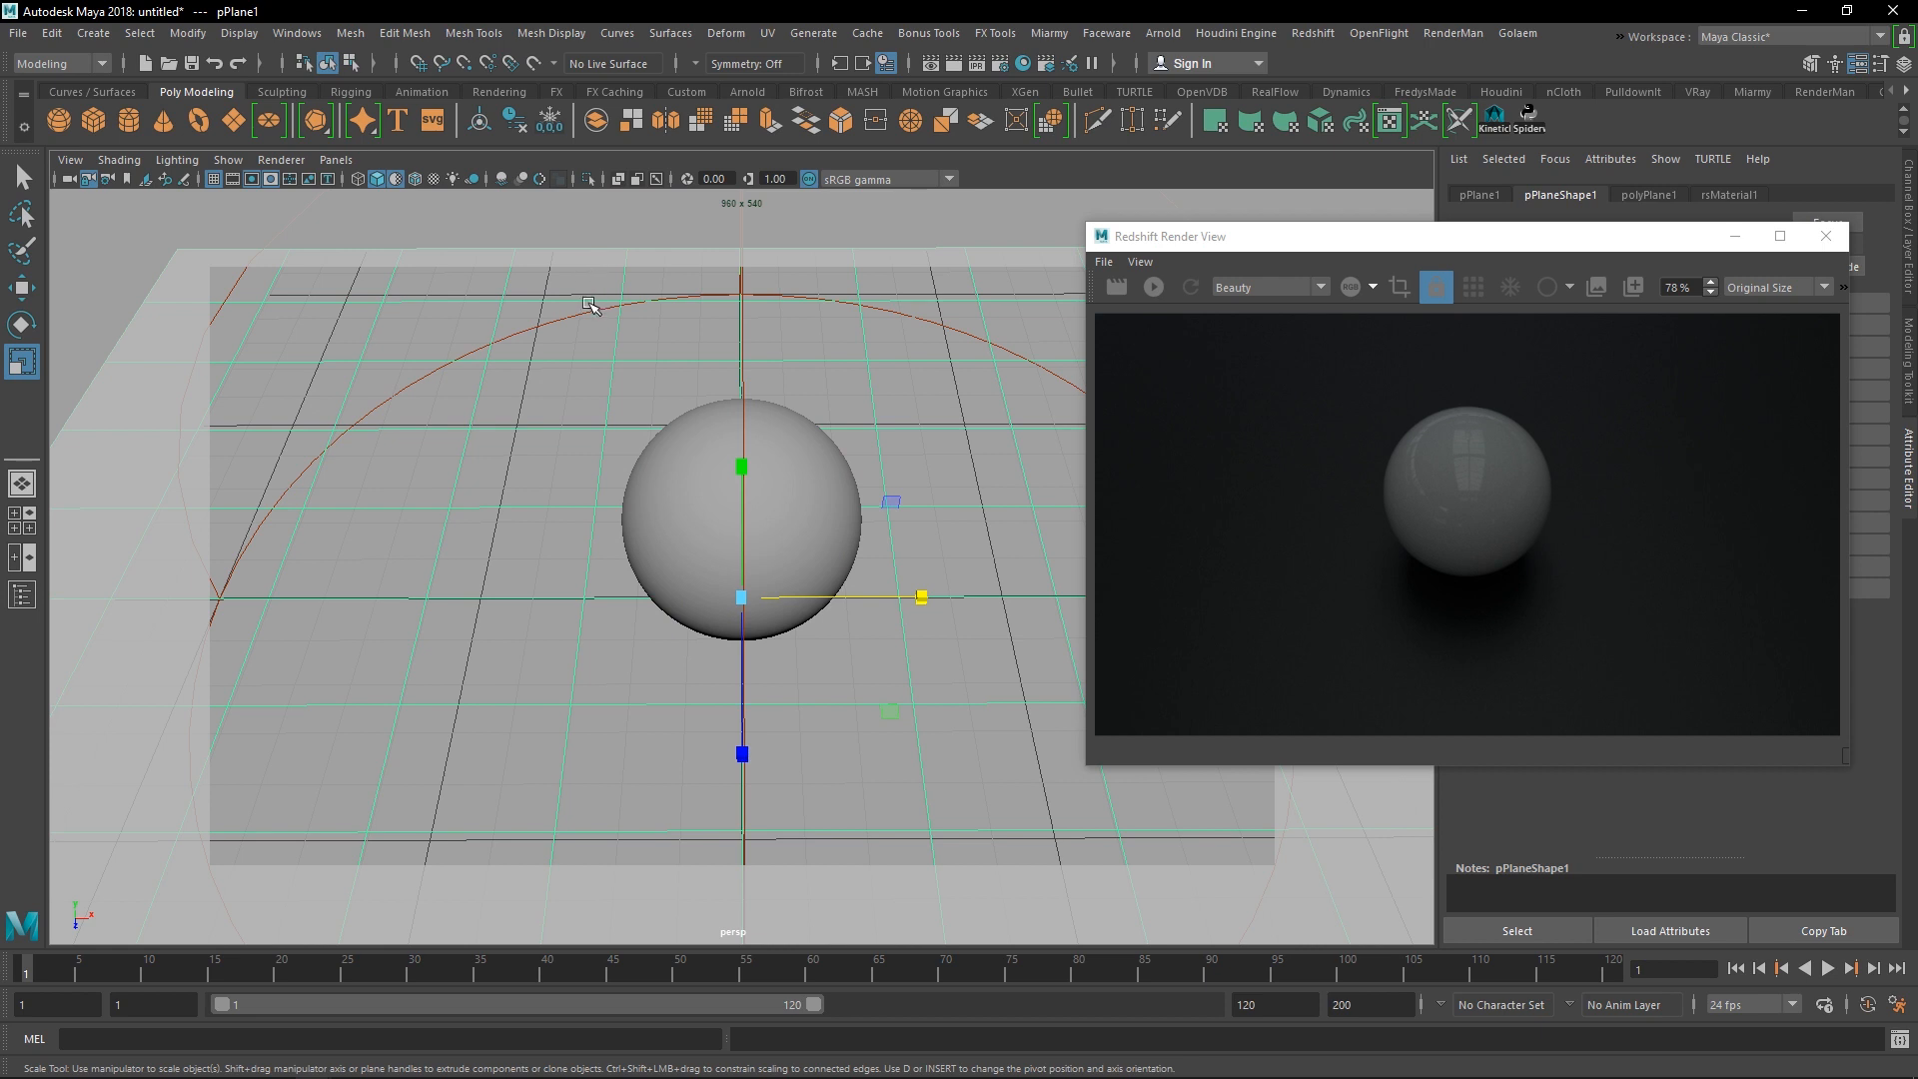
- Check the sphere, reselect the dome light, and move the render window clear of the light's attributes
{"action": "left_click", "coordinate": [774, 508]}
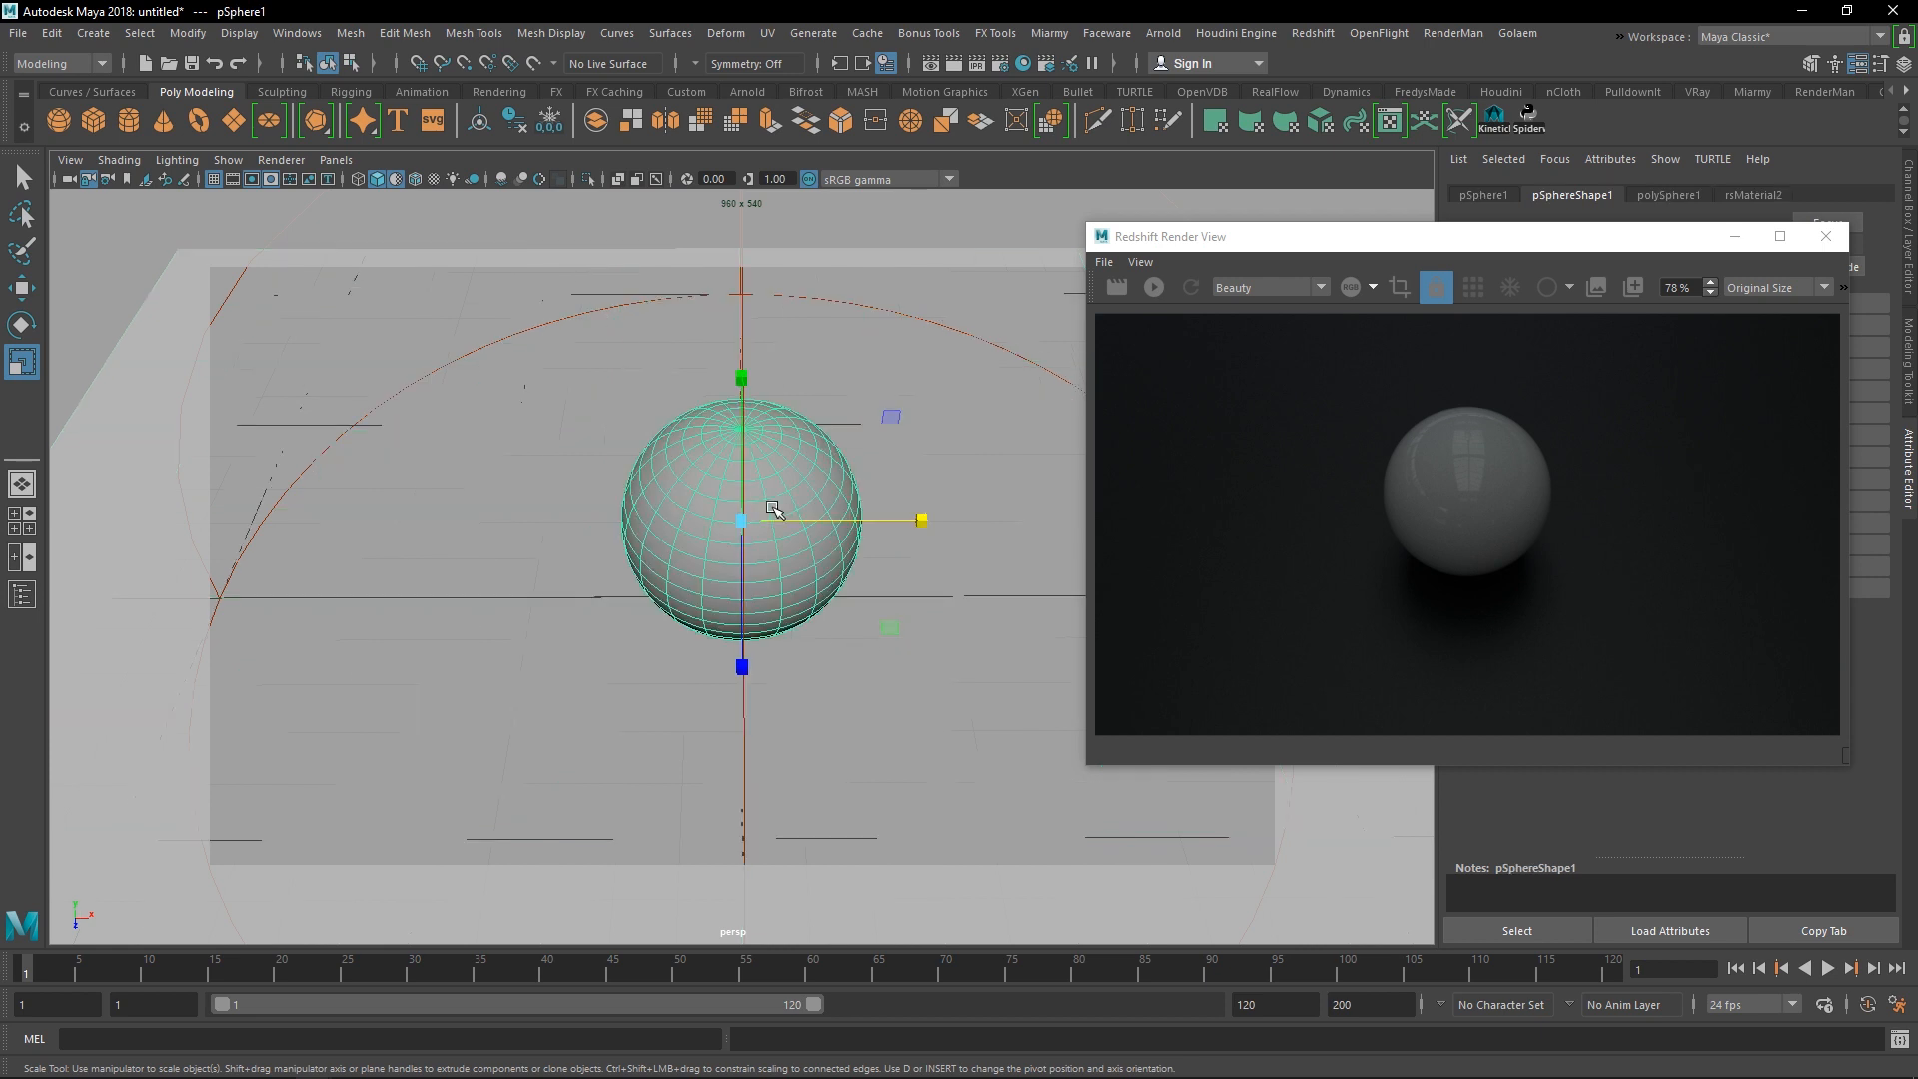
{"action": "left_click", "coordinate": [290, 215]}
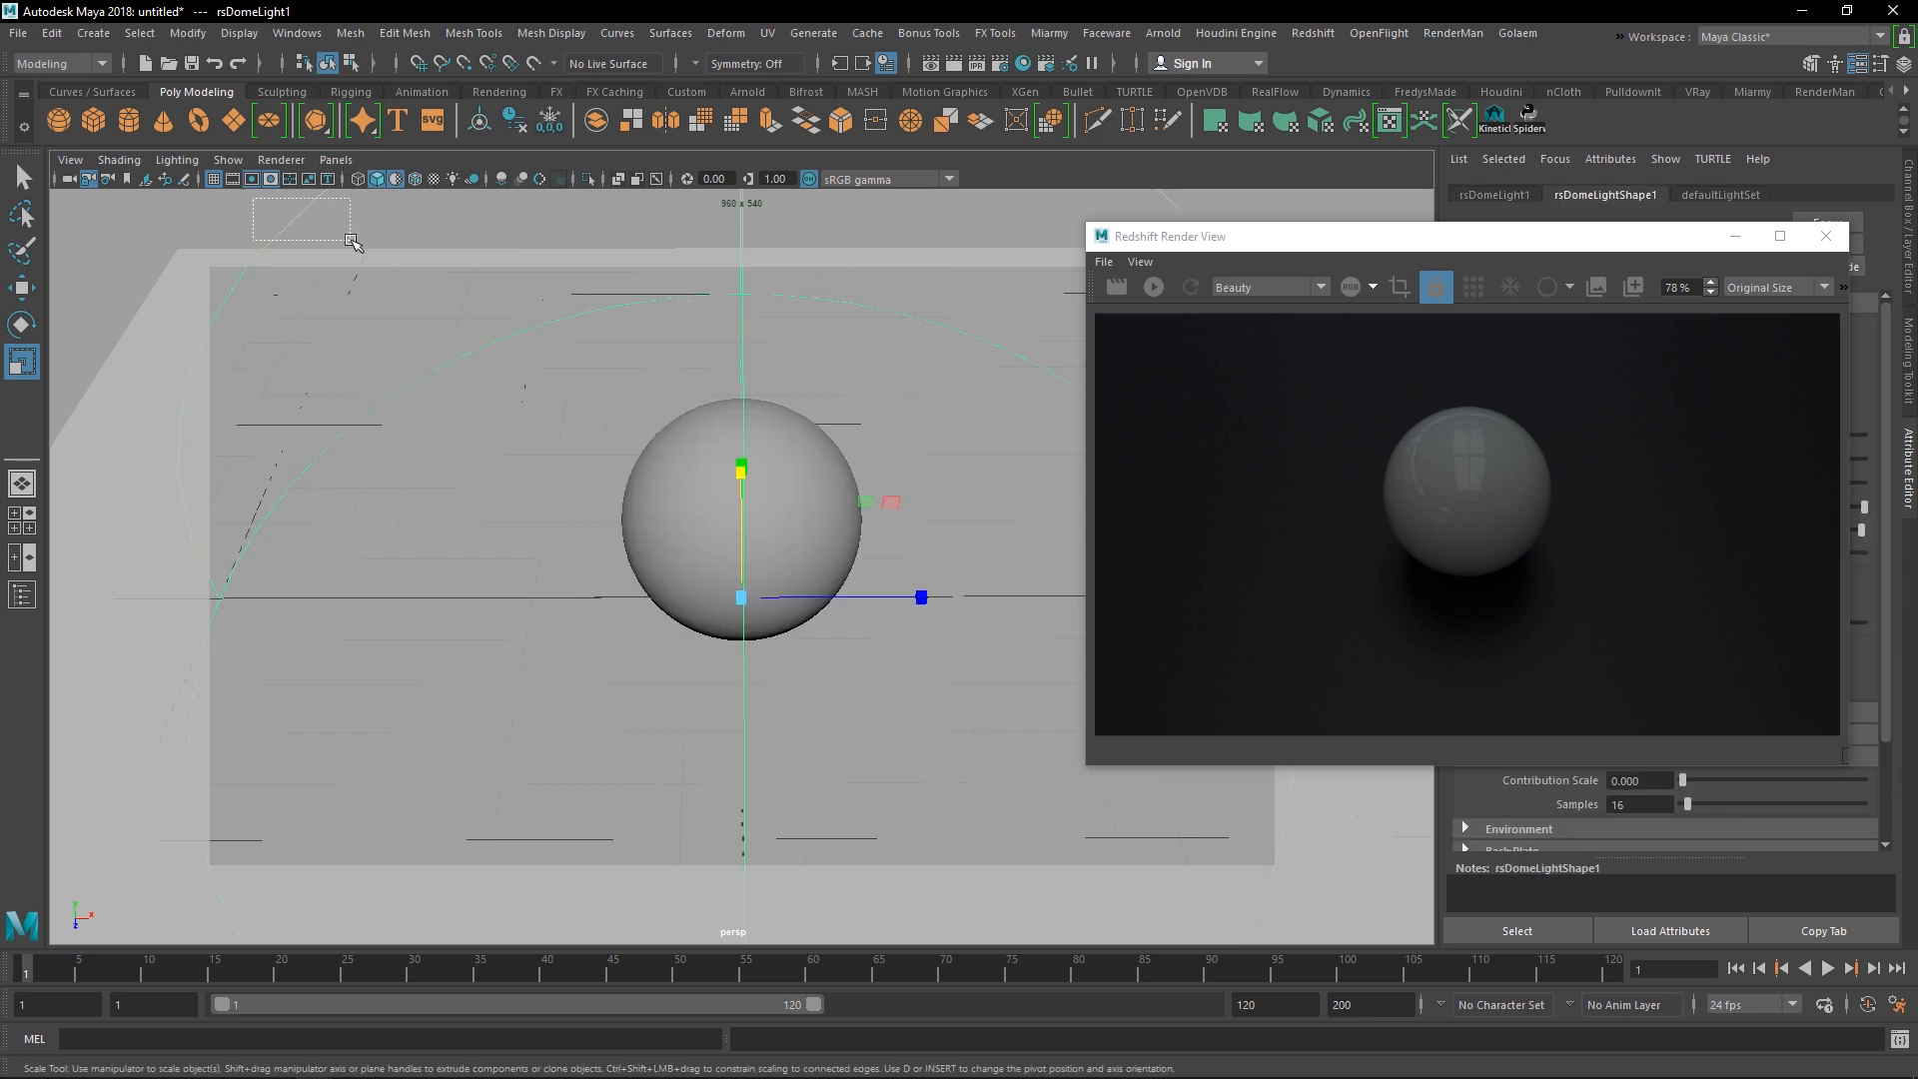
{"action": "left_click_drag", "start_coordinate": [1394, 241], "coordinate": [360, 214]}
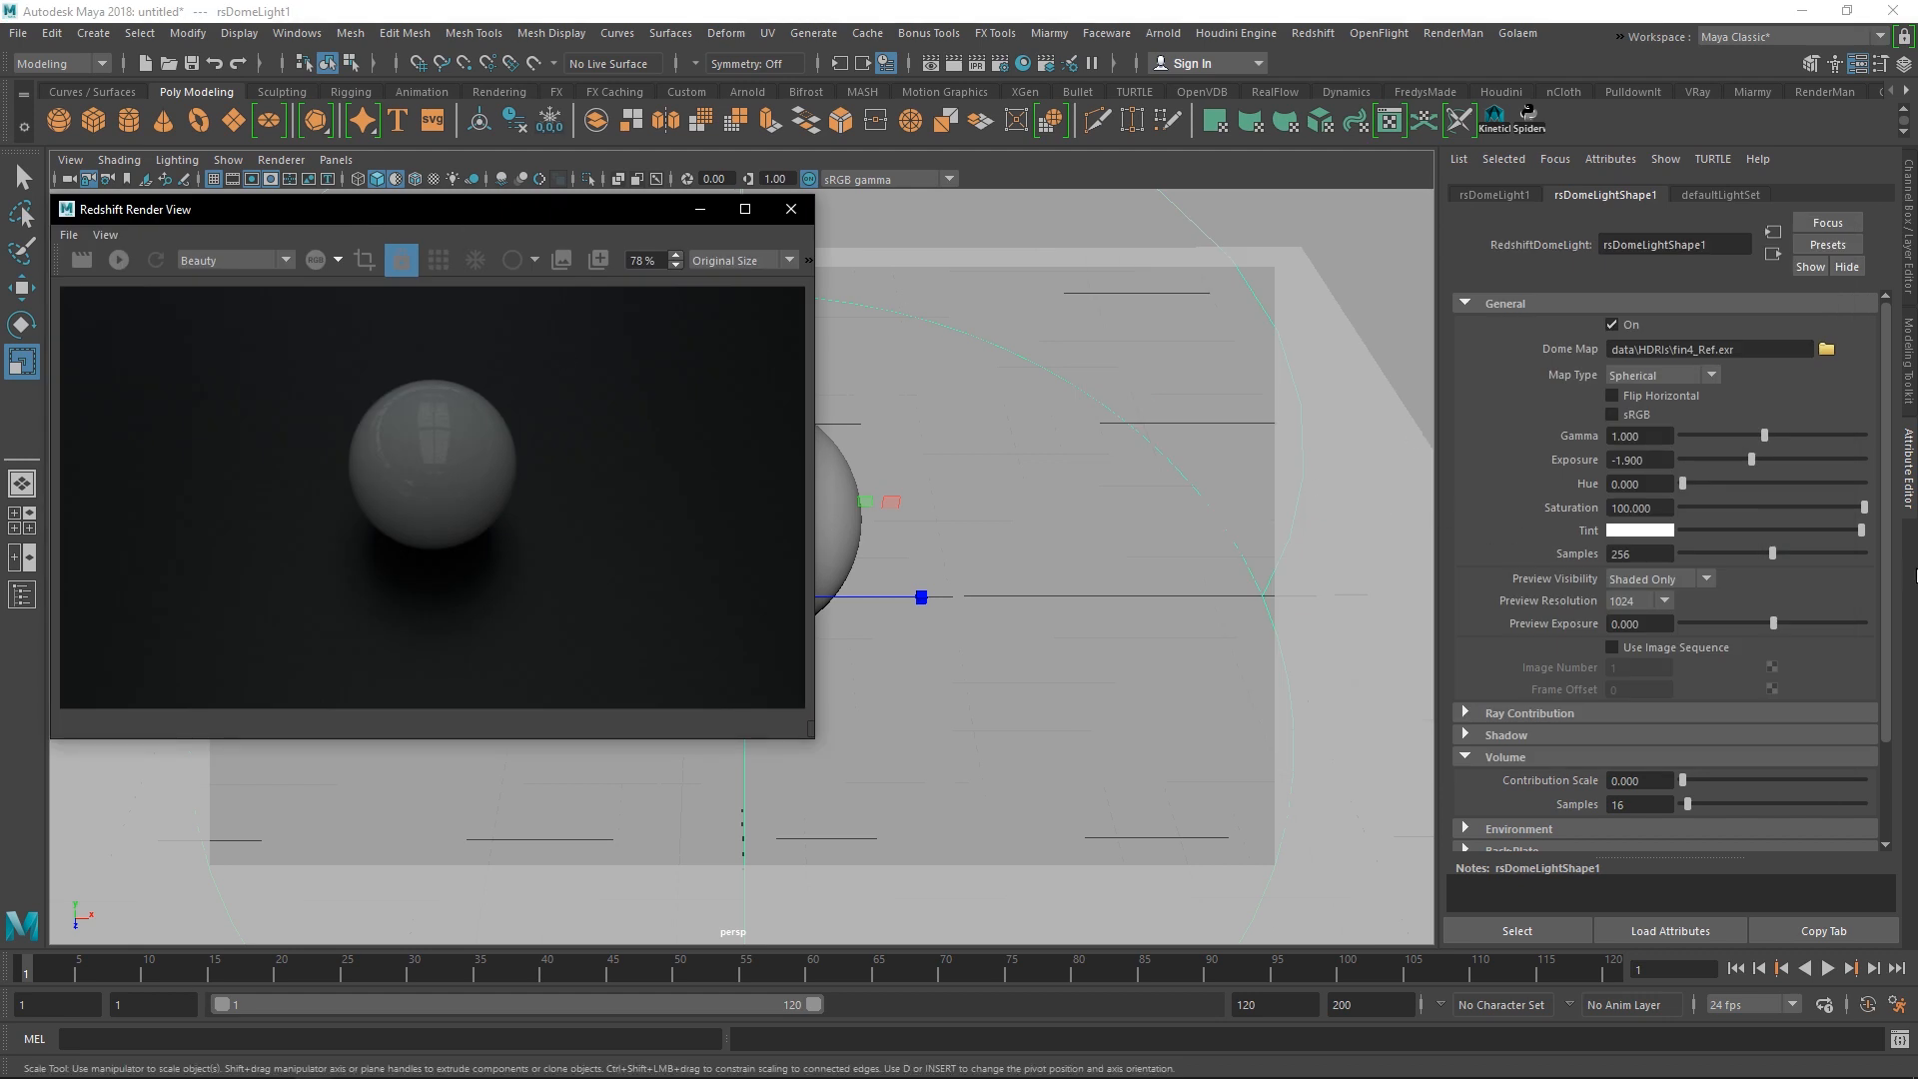
- Try a dome light exposure of 0 and restore it to -1.9
{"action": "left_click", "coordinate": [1649, 460]}
{"action": "key", "text": "ctrl+c"}
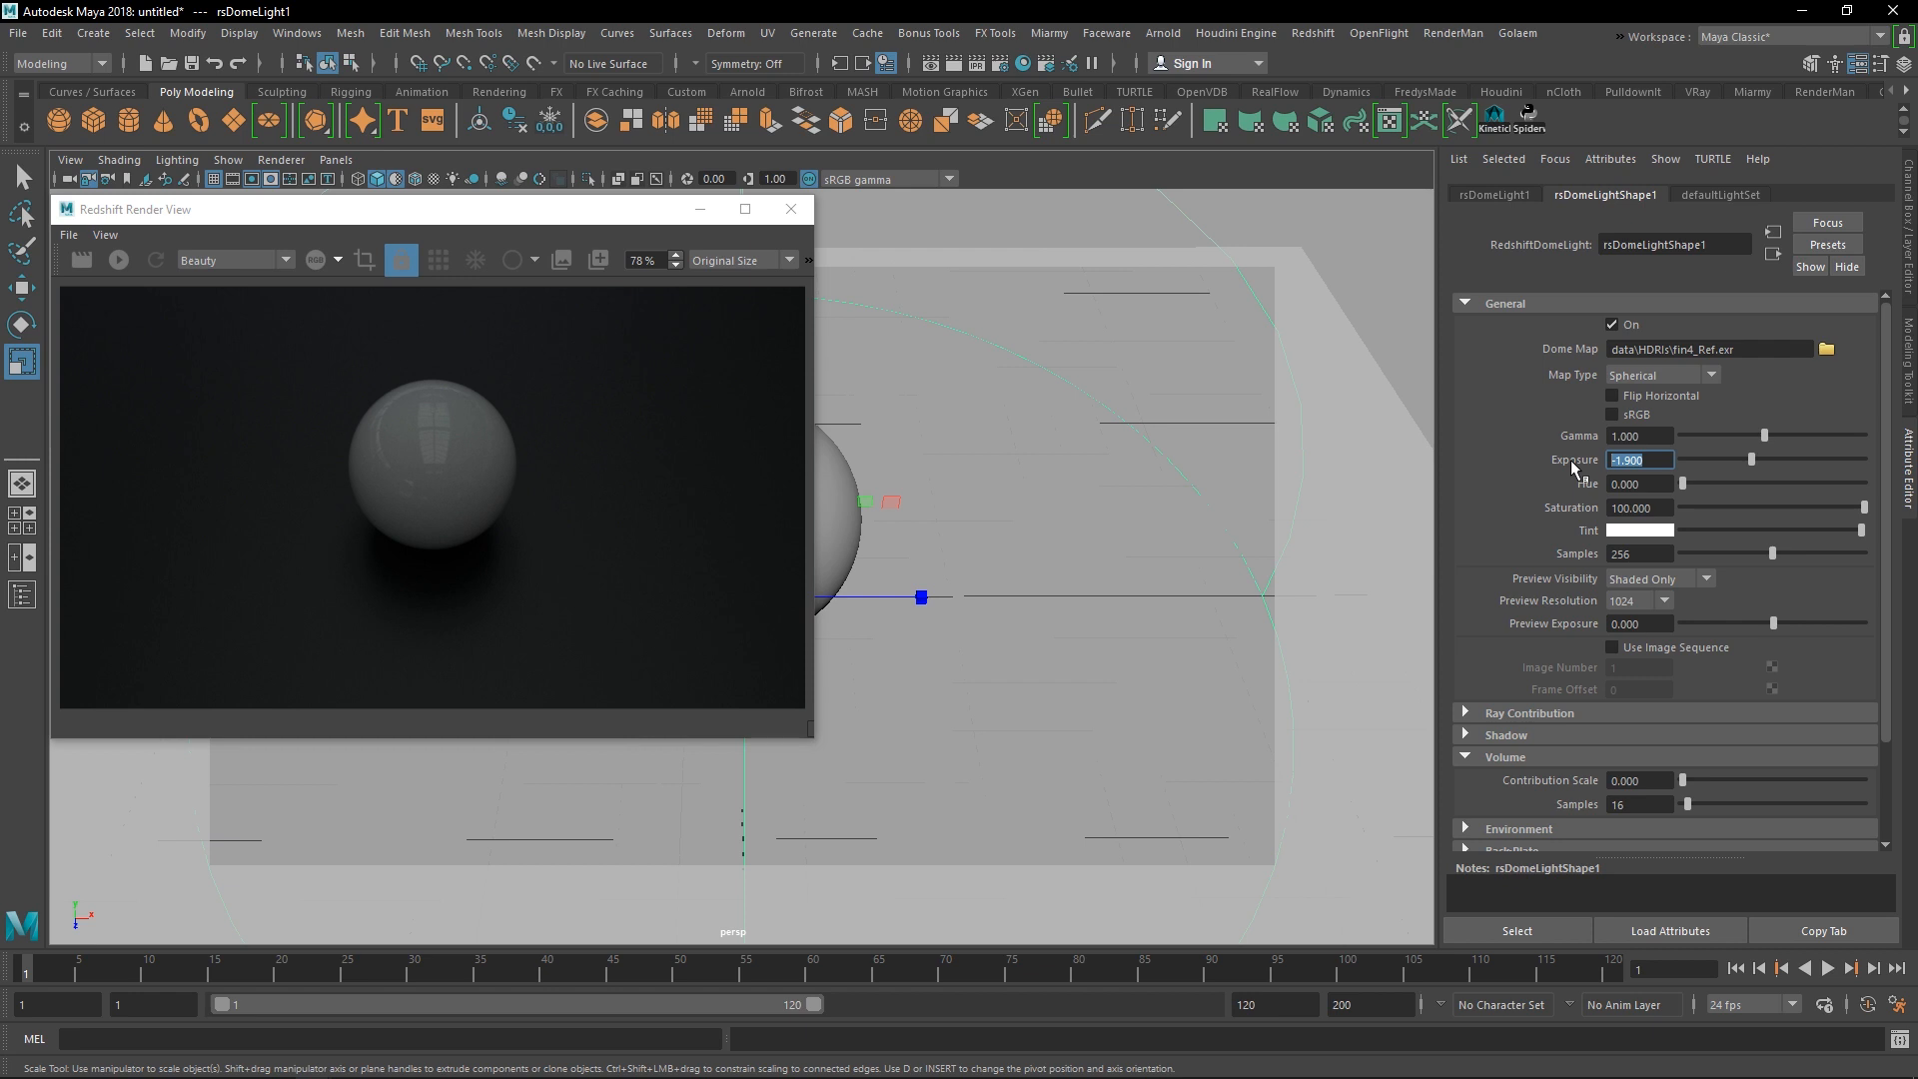
{"action": "type", "text": "0"}
{"action": "key", "text": "Return"}
{"action": "key", "text": "ctrl+v"}
{"action": "key", "text": "Return"}
- Start an interactive progressive render and position the render window so the dome light's attributes stay accessible
{"action": "left_click_drag", "start_coordinate": [633, 212], "coordinate": [1522, 305]}
{"action": "left_click", "coordinate": [1033, 342]}
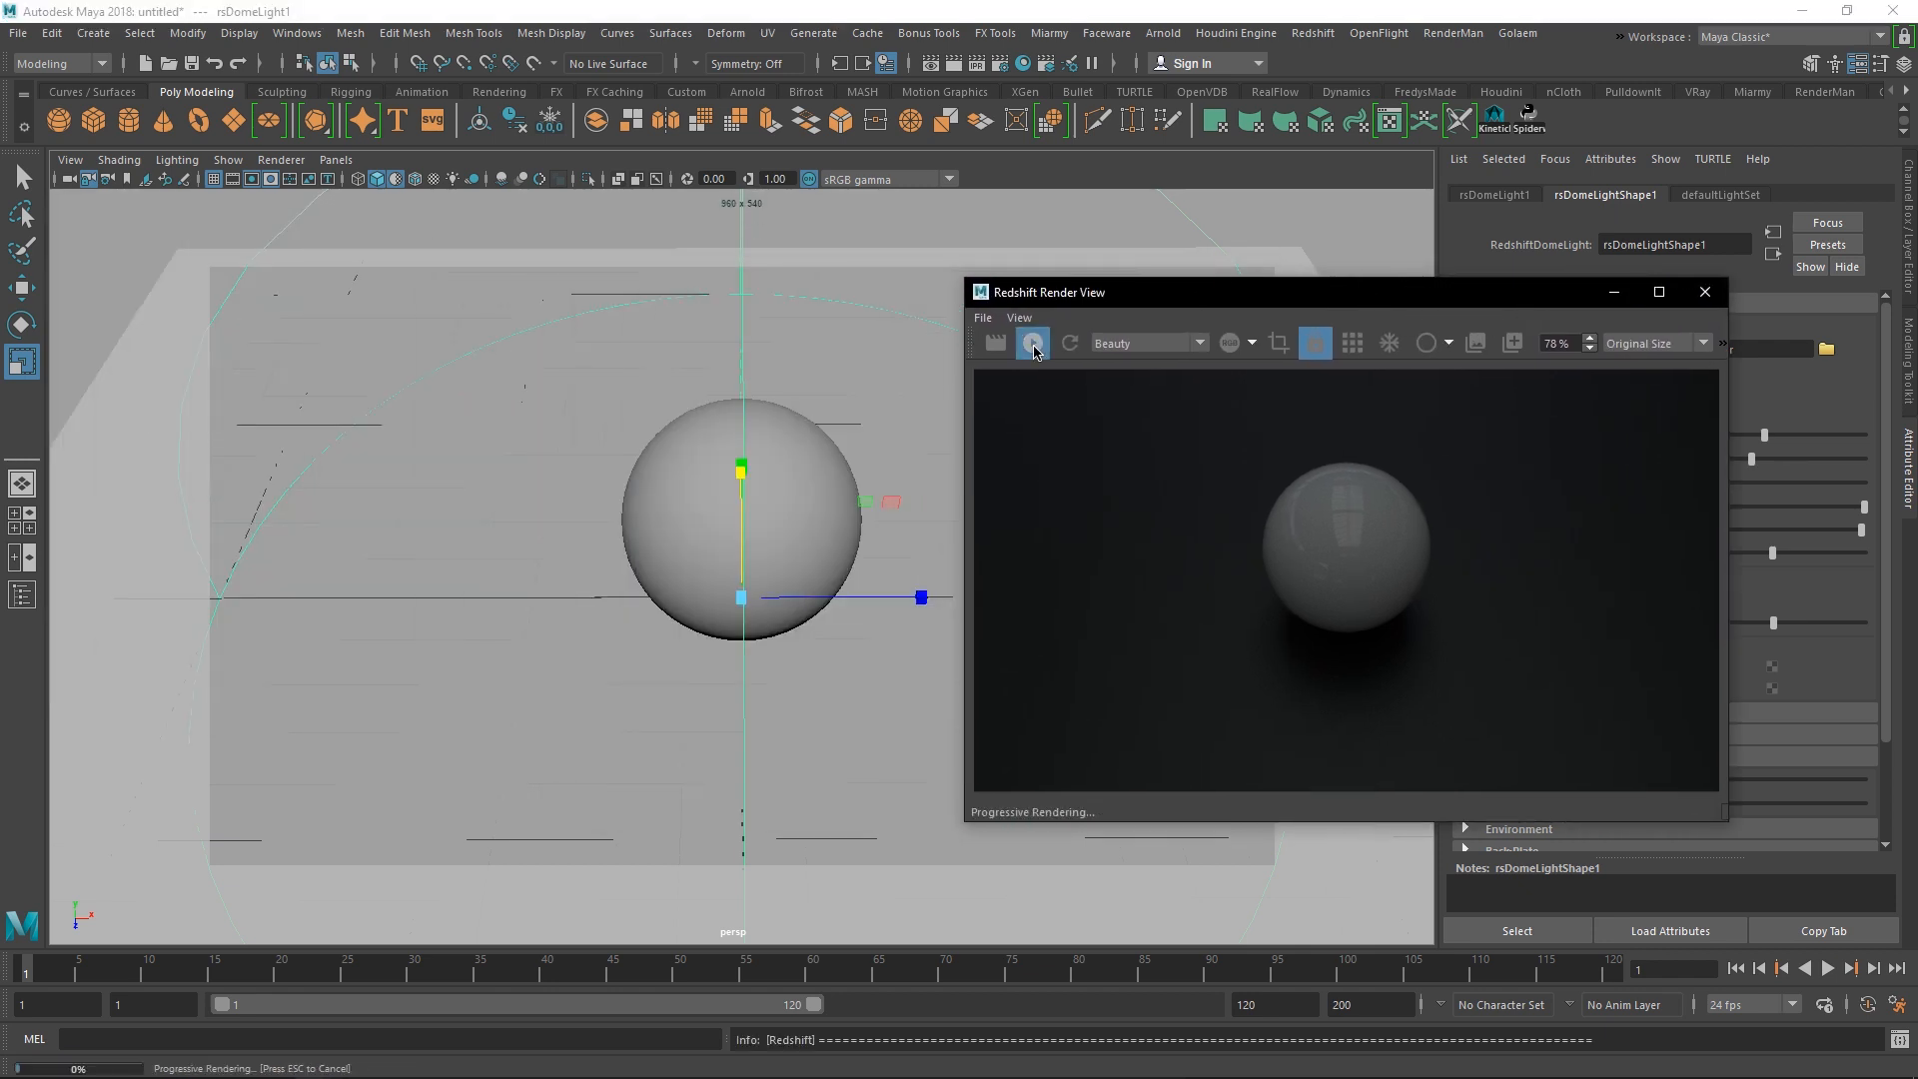
{"action": "left_click_drag", "start_coordinate": [1198, 312], "coordinate": [607, 346]}
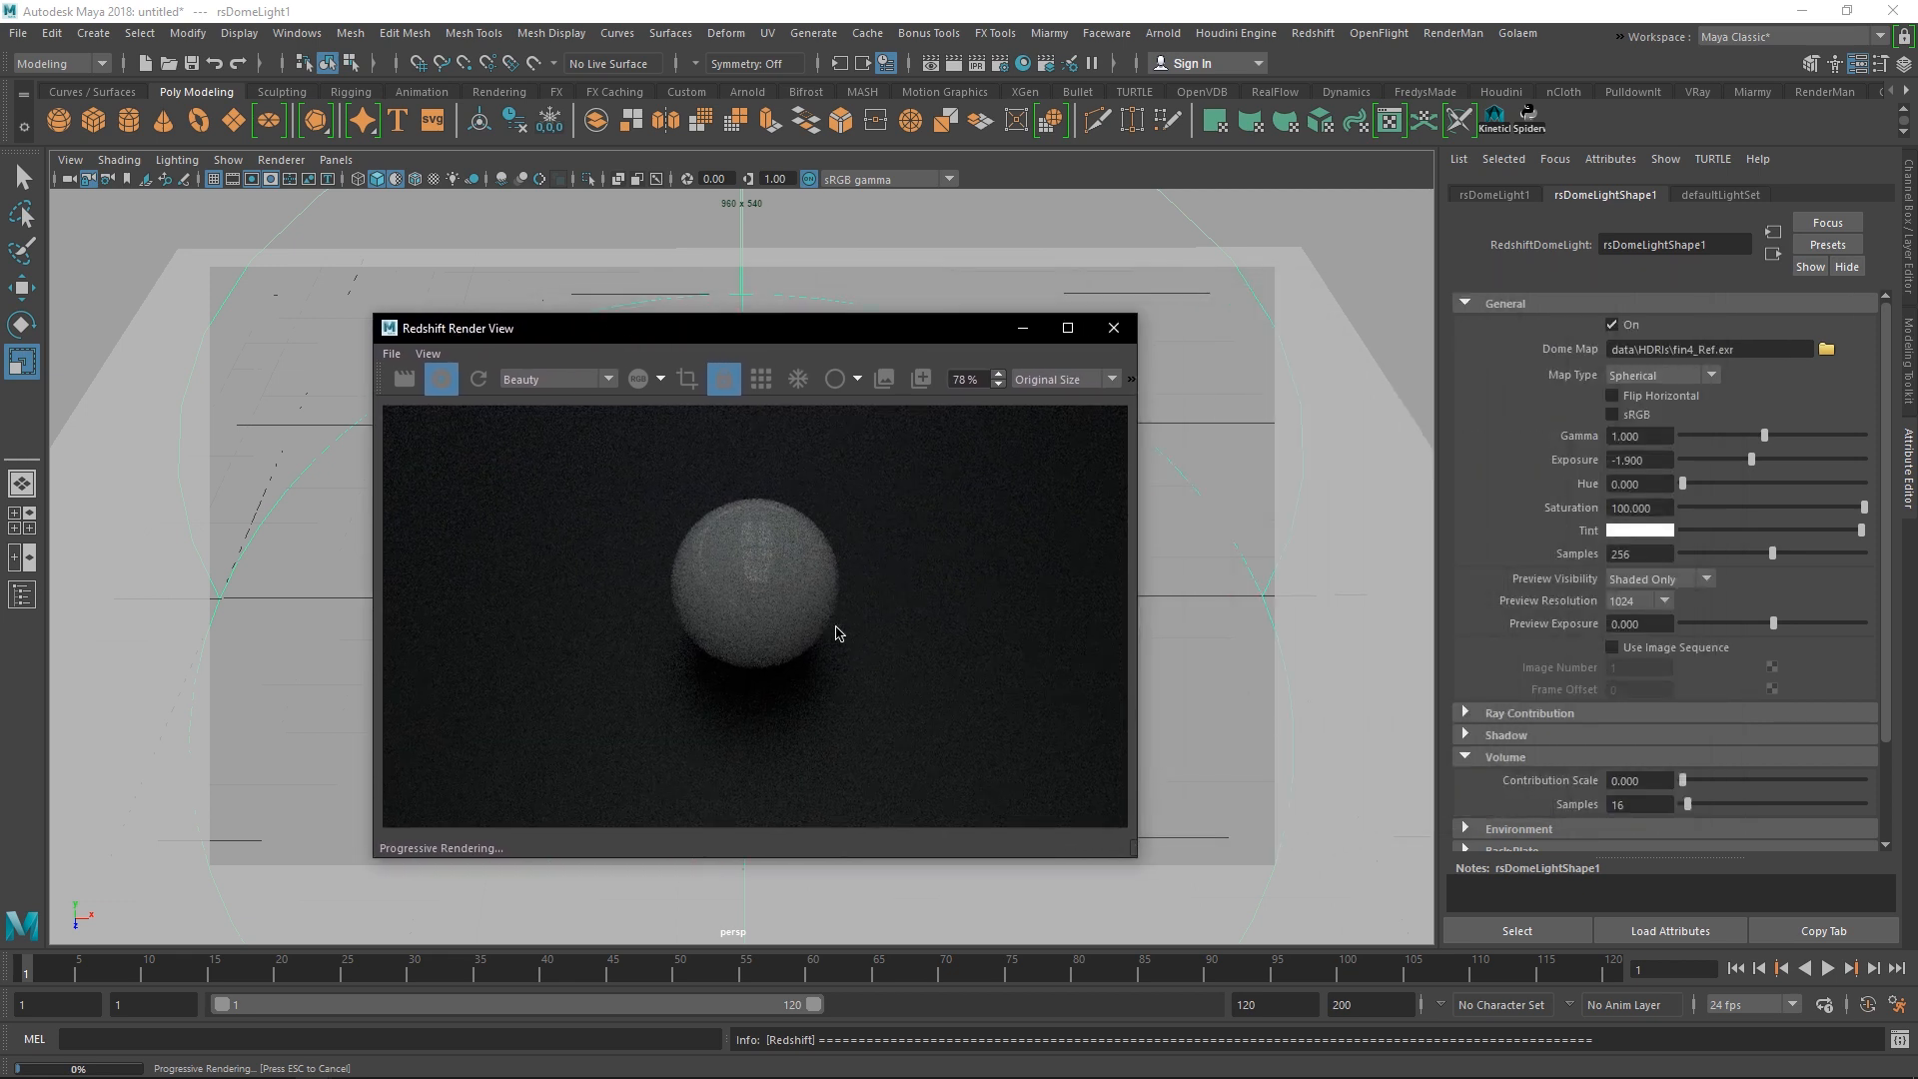
- Set the dome light's exposure to 0 and compare the lighting in the live render
{"action": "double_click", "coordinate": [1638, 460]}
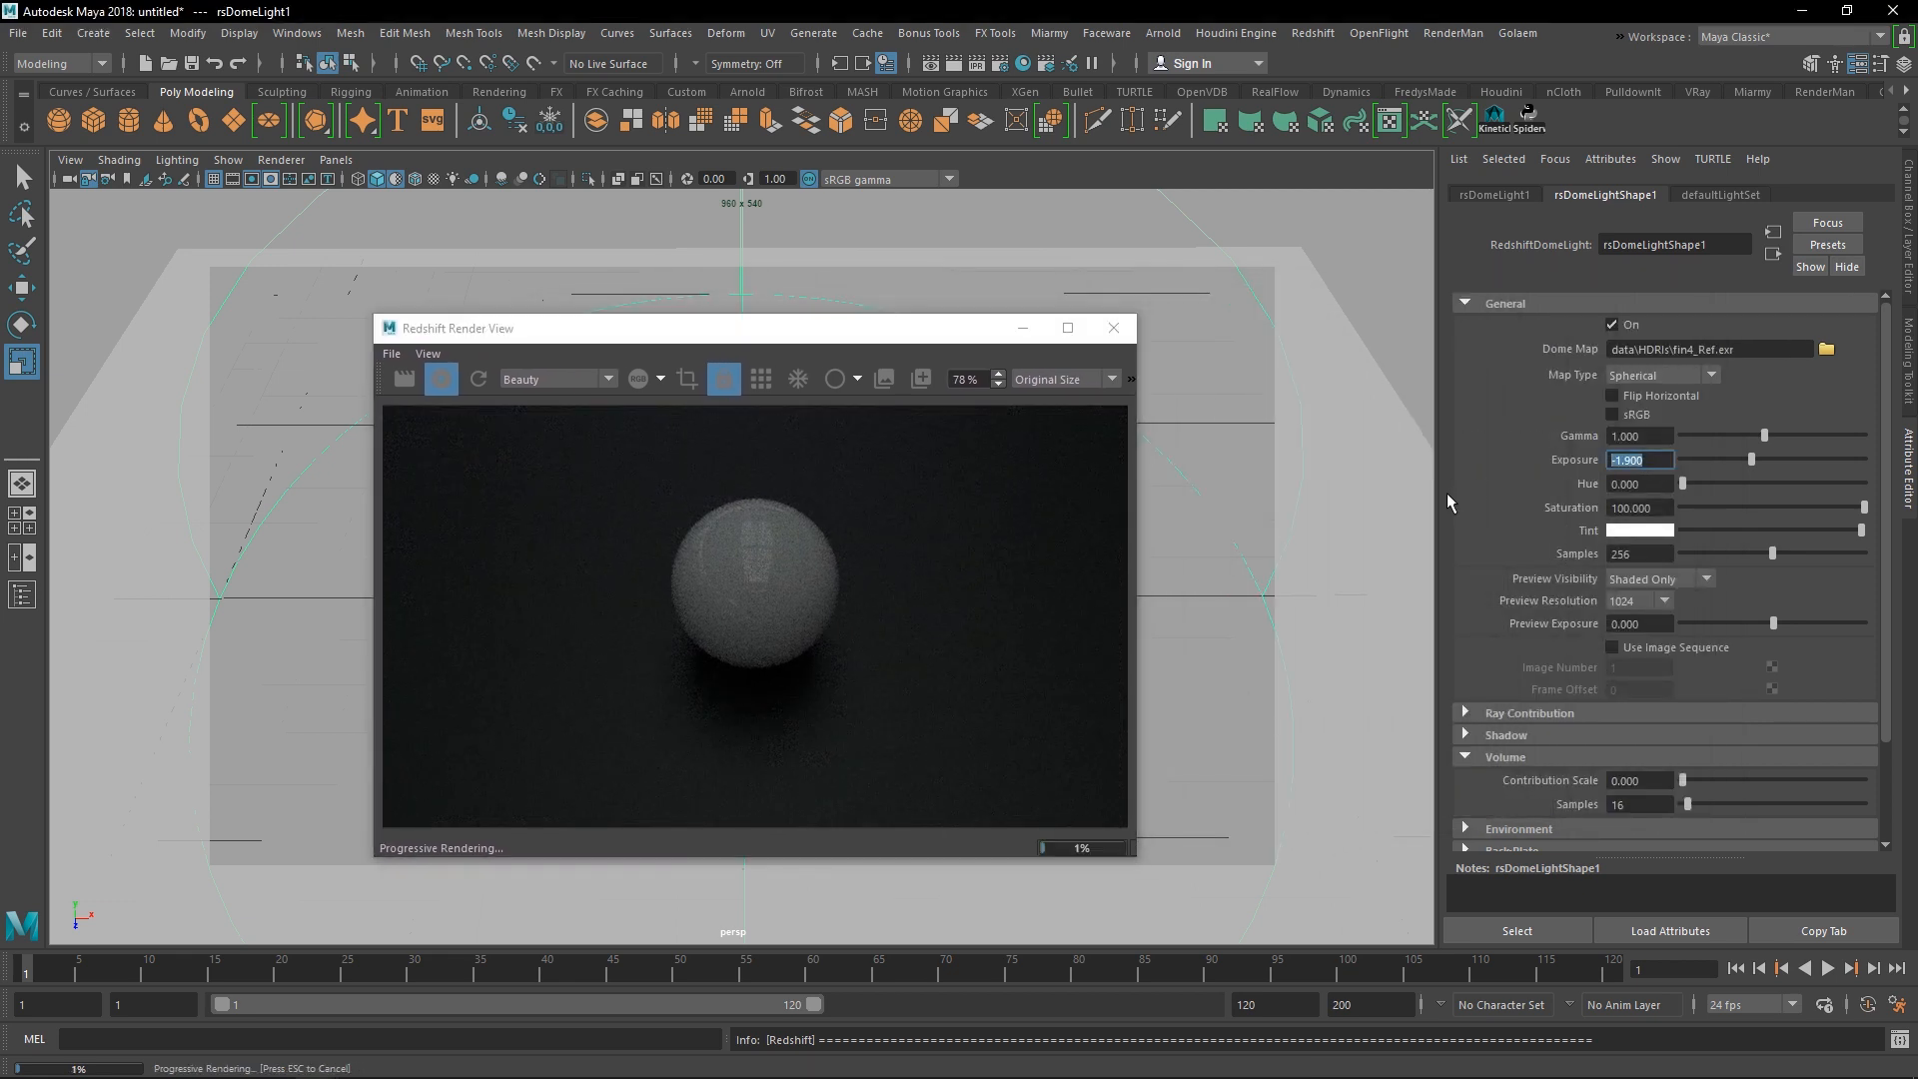
{"action": "type", "text": "0"}
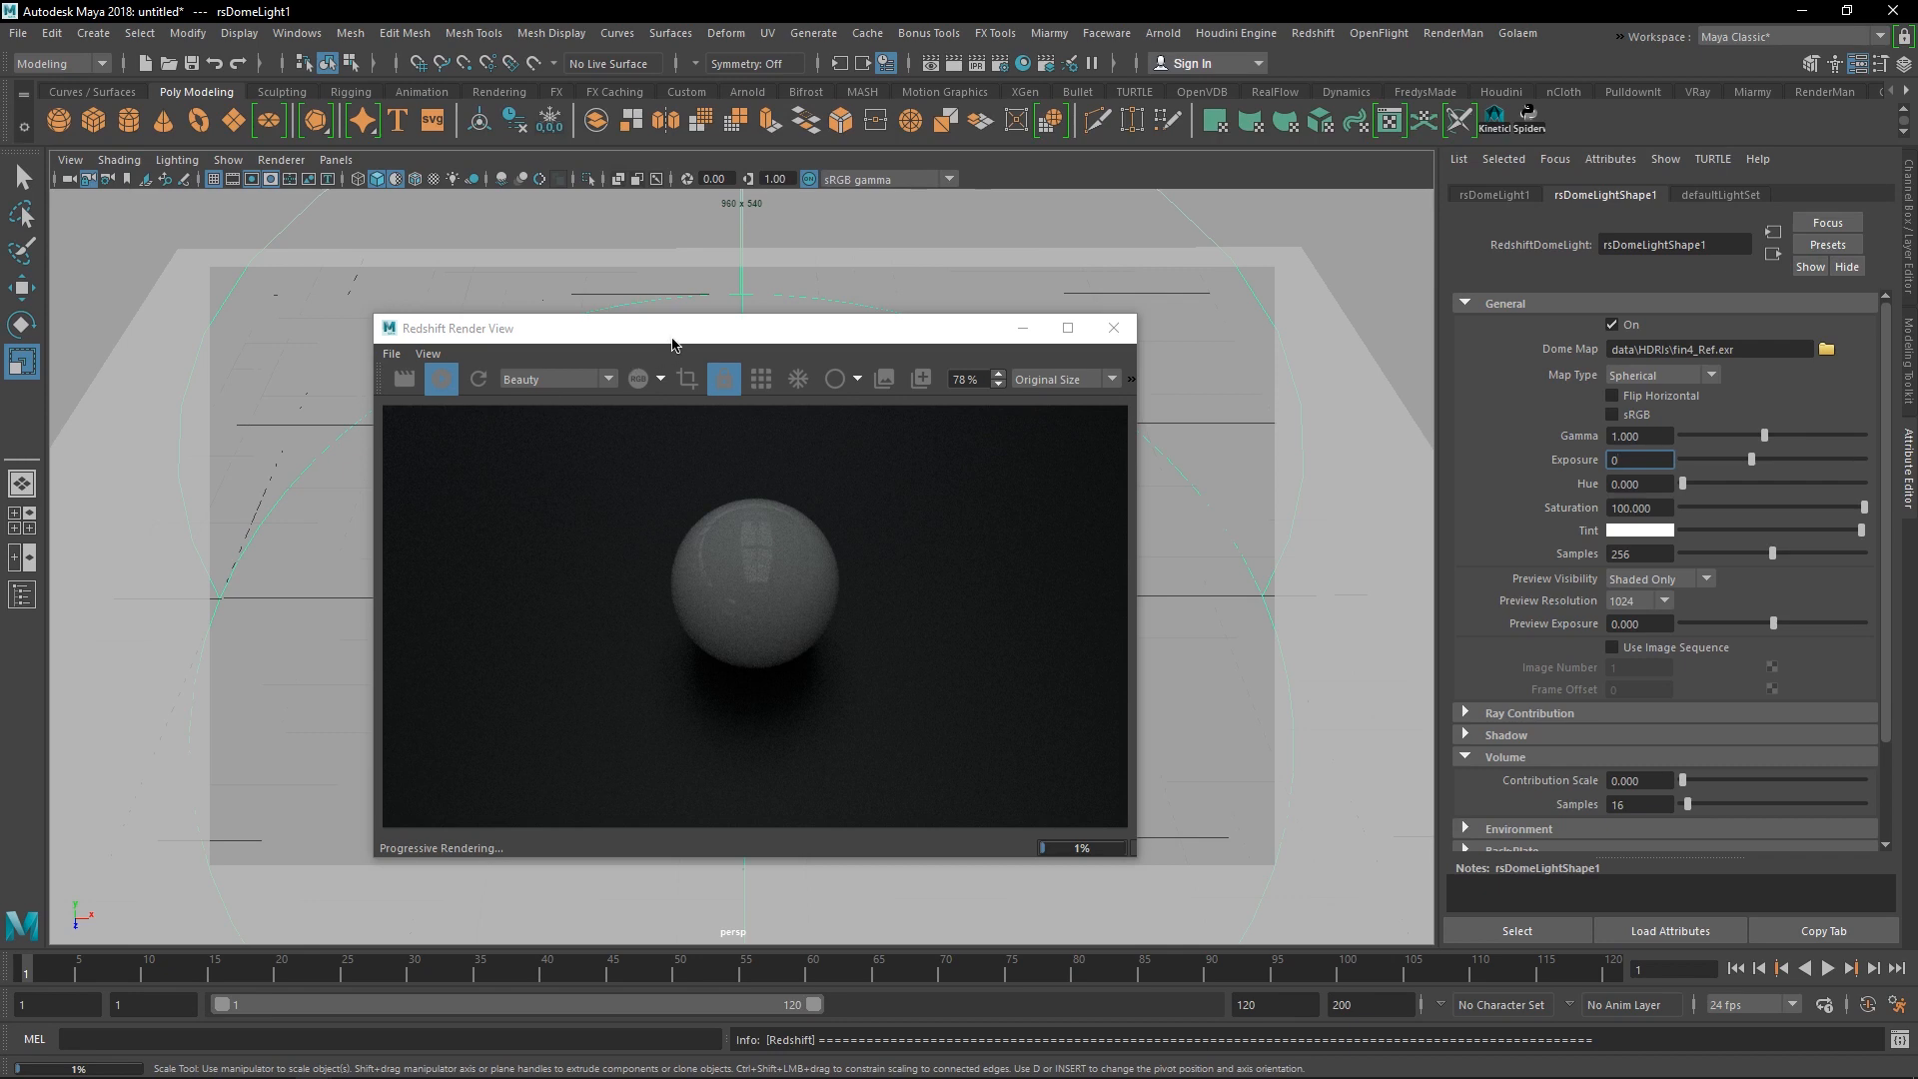
{"action": "left_click_drag", "start_coordinate": [670, 340], "coordinate": [739, 289]}
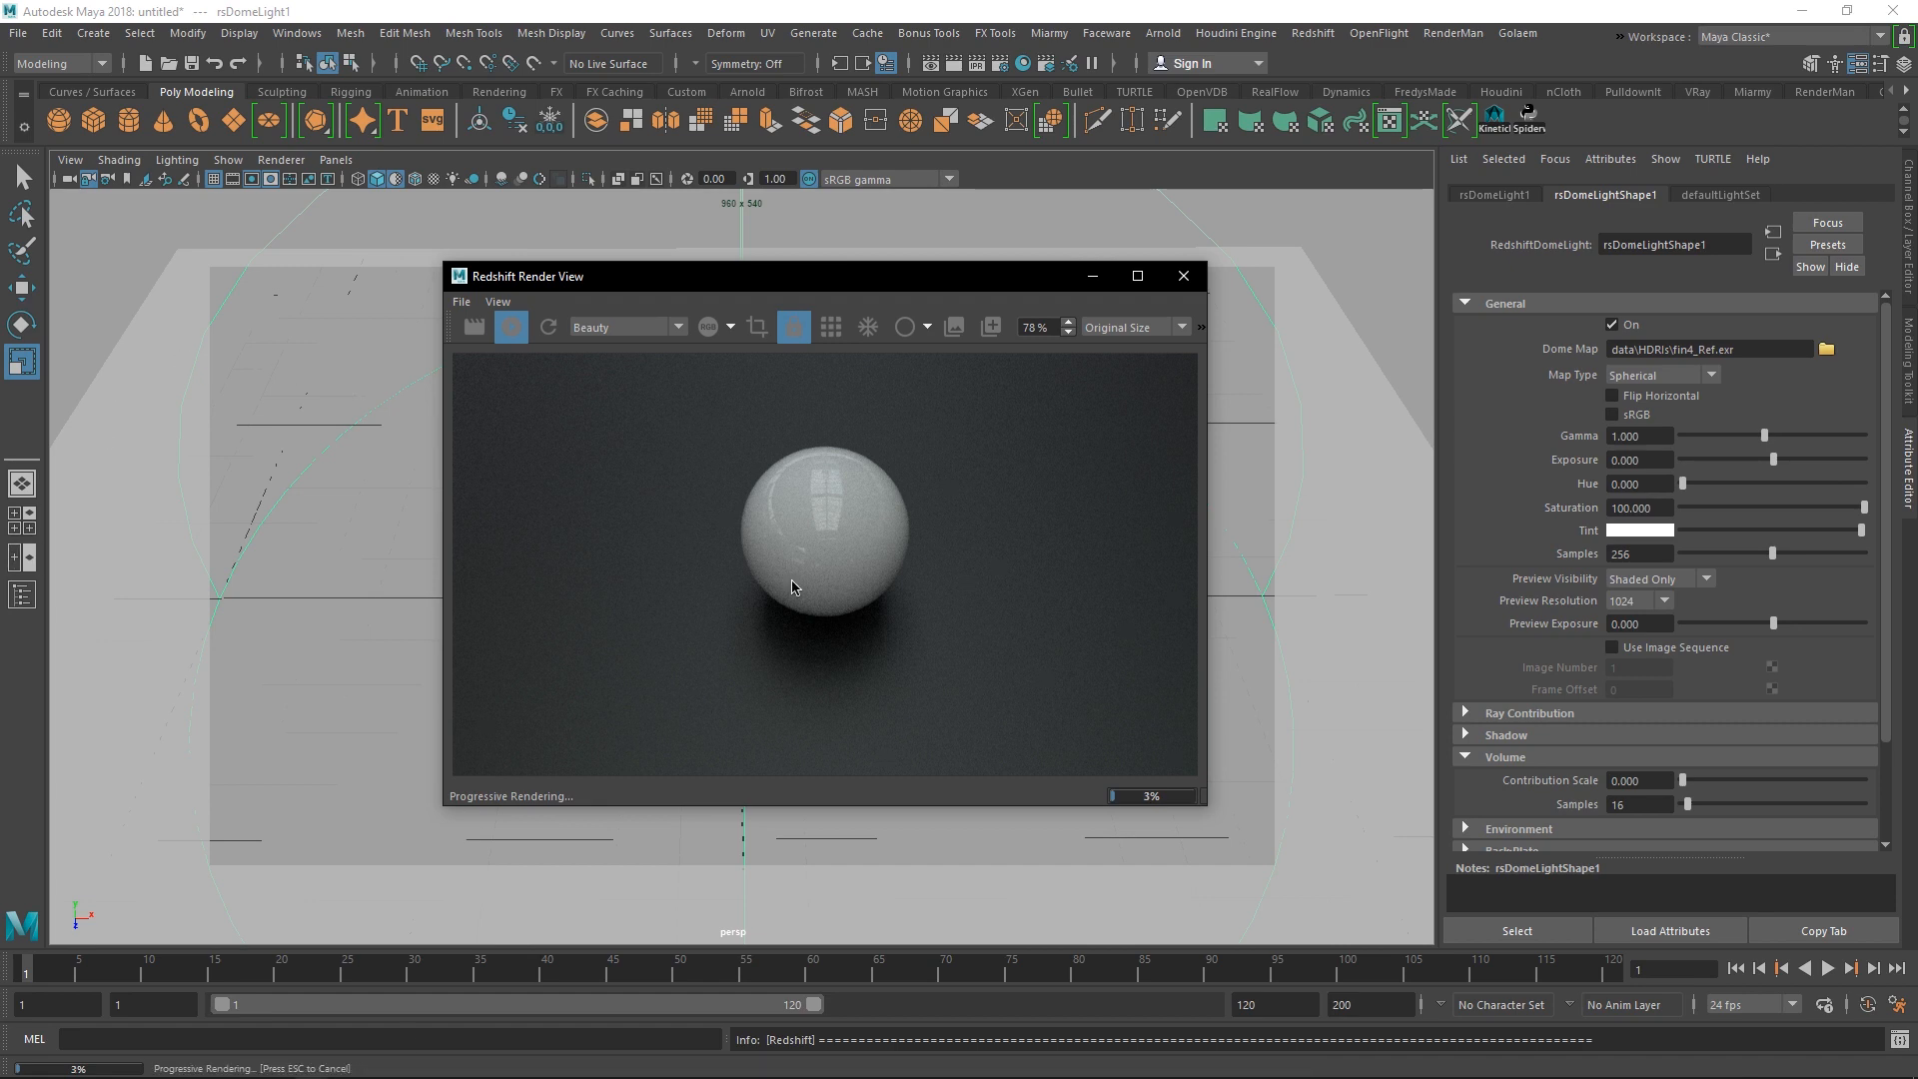
{"action": "left_click_drag", "start_coordinate": [734, 277], "coordinate": [897, 262]}
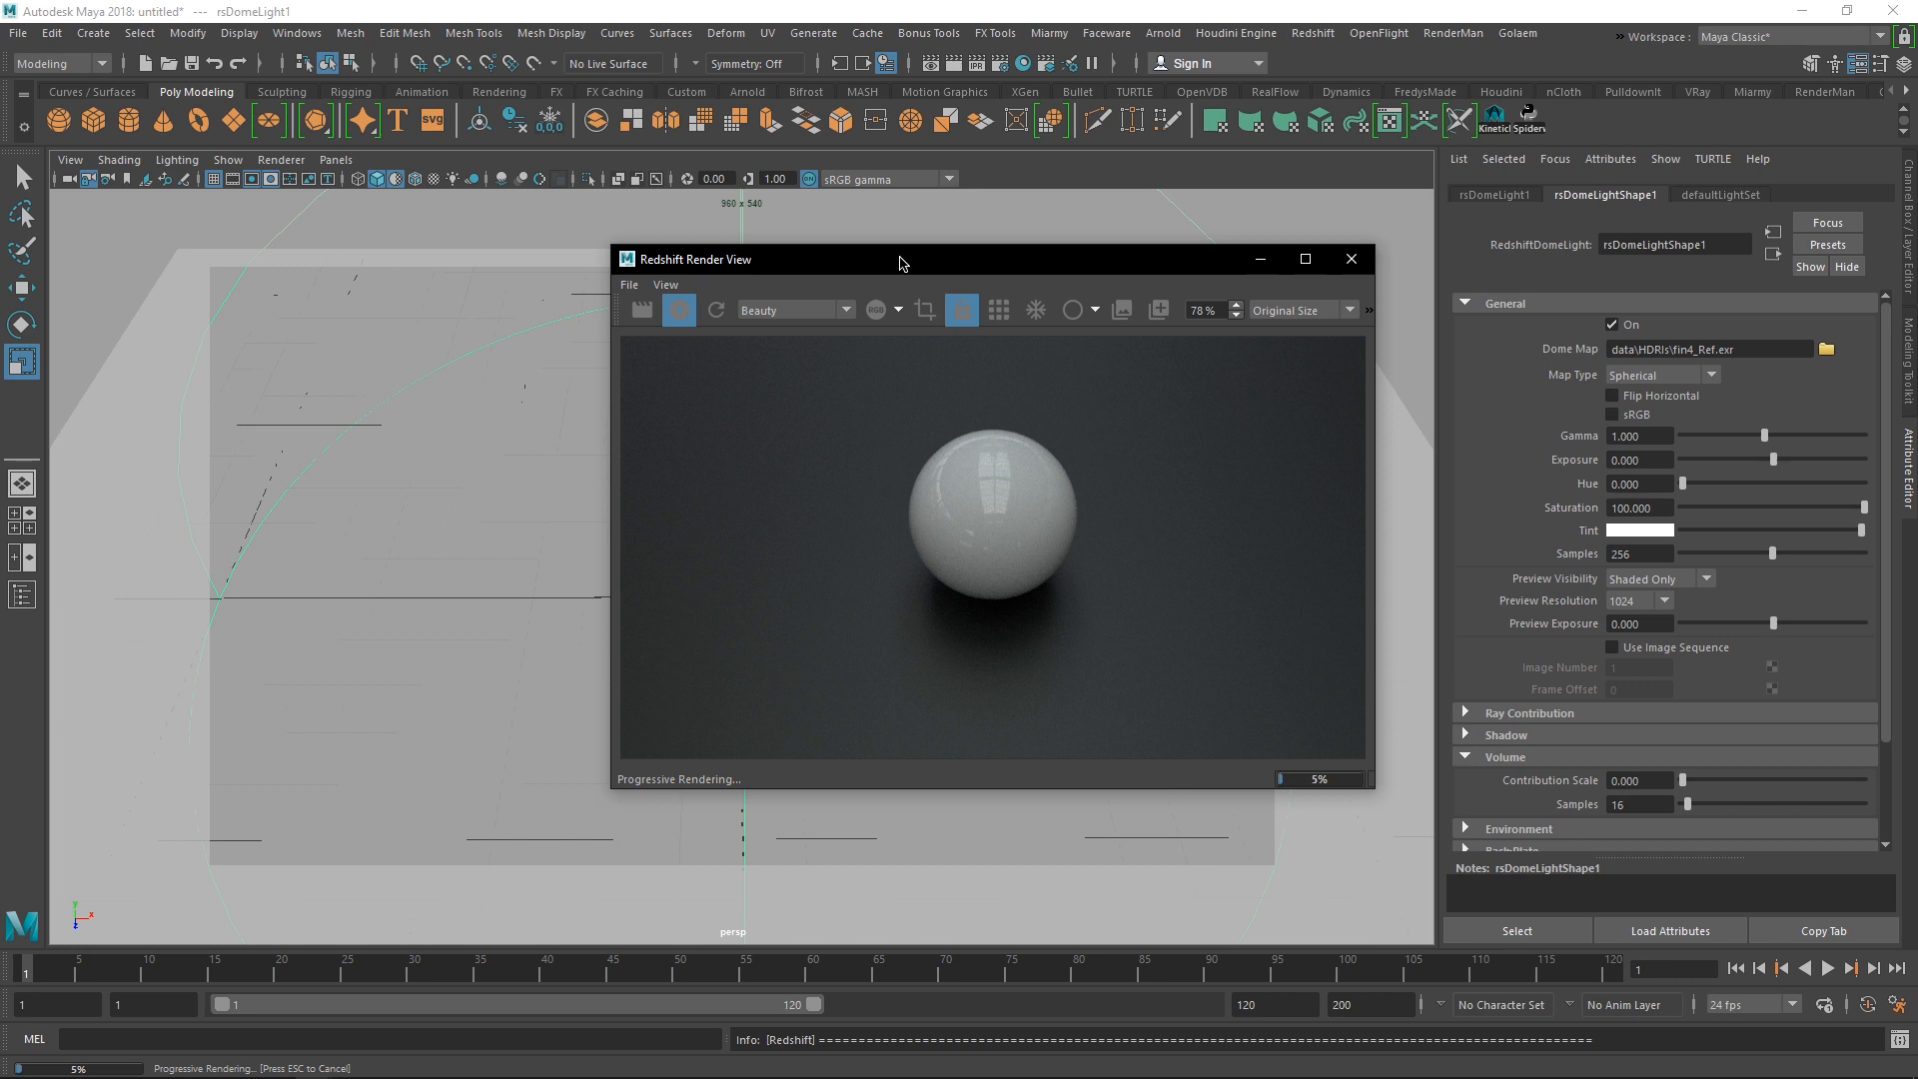
- Set the dome light's exposure to -1.9 and check the darker lighting in the live render
{"action": "left_click", "coordinate": [1638, 460]}
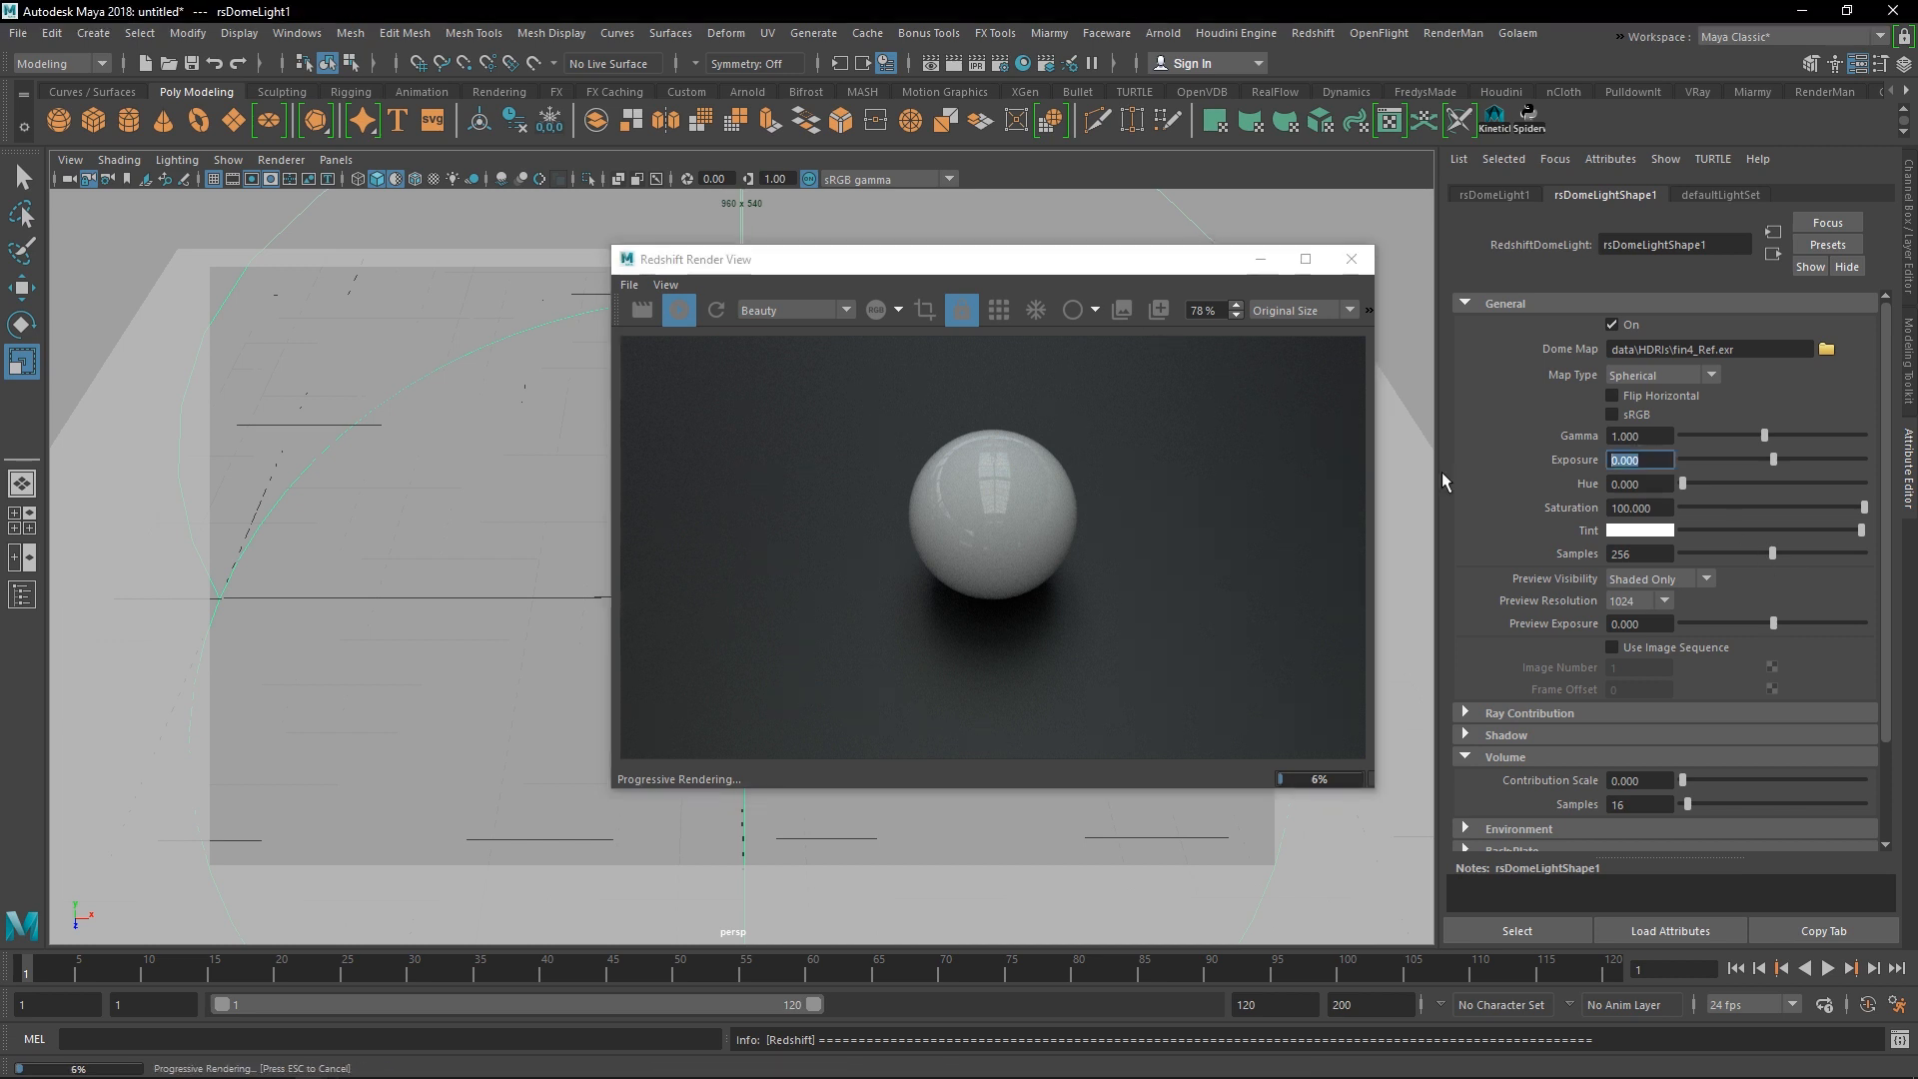
{"action": "type", "text": "-1.9"}
{"action": "key", "text": "Return"}
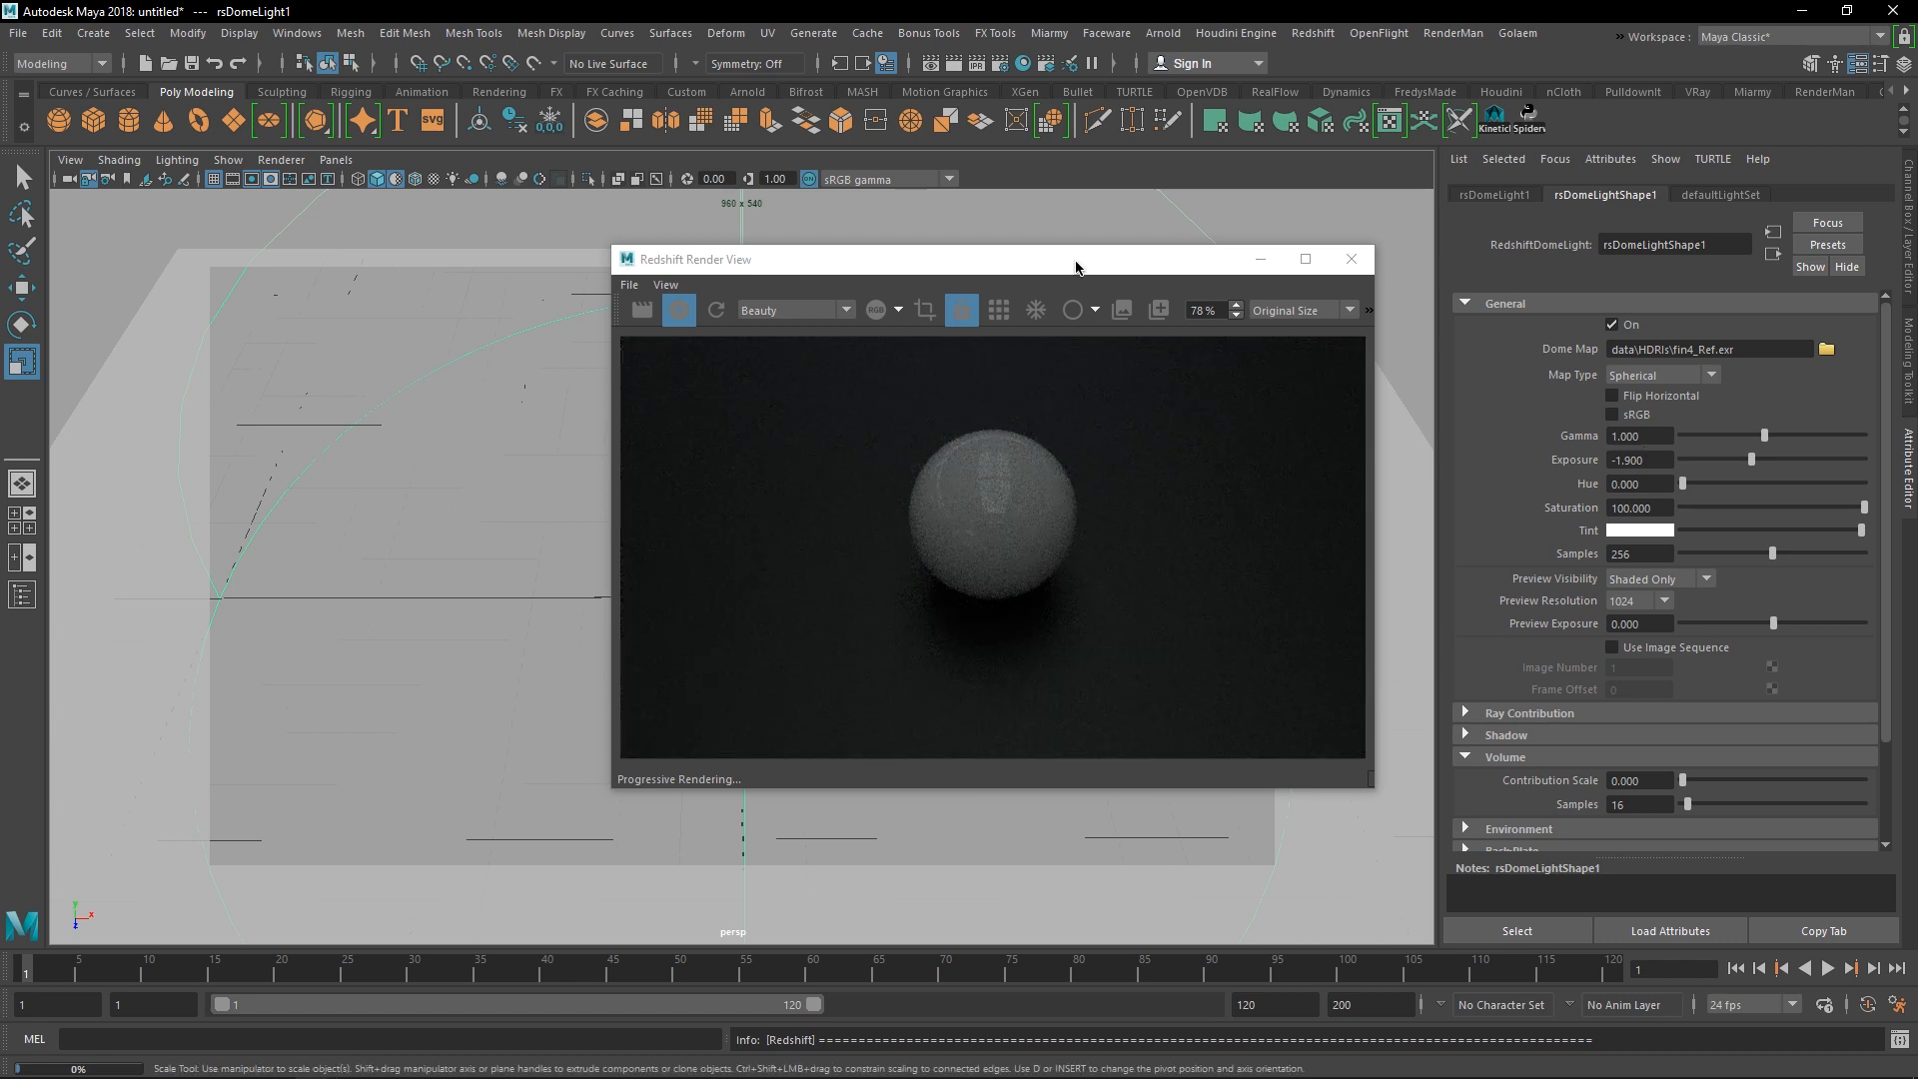
{"action": "left_click_drag", "start_coordinate": [1075, 265], "coordinate": [1311, 252]}
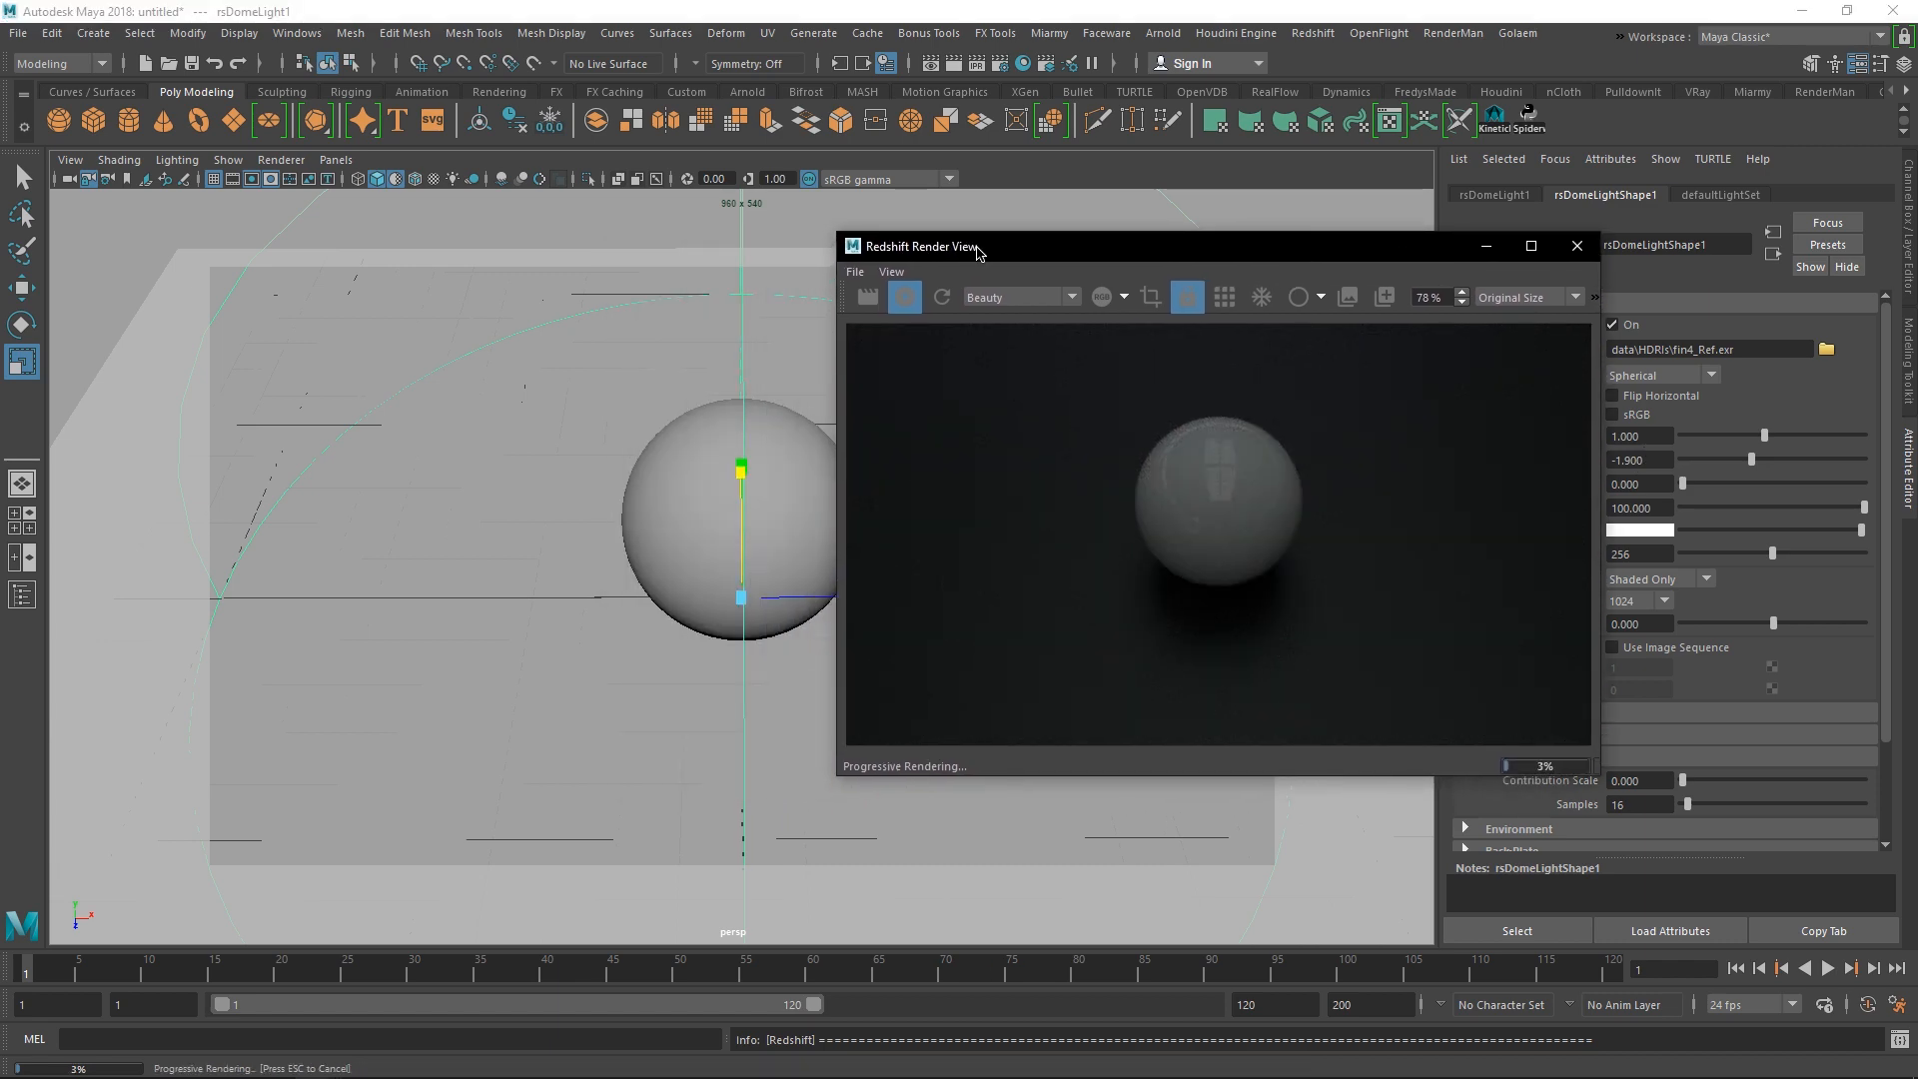
{"action": "left_click_drag", "start_coordinate": [978, 251], "coordinate": [815, 232]}
{"action": "left_click", "coordinate": [93, 33]}
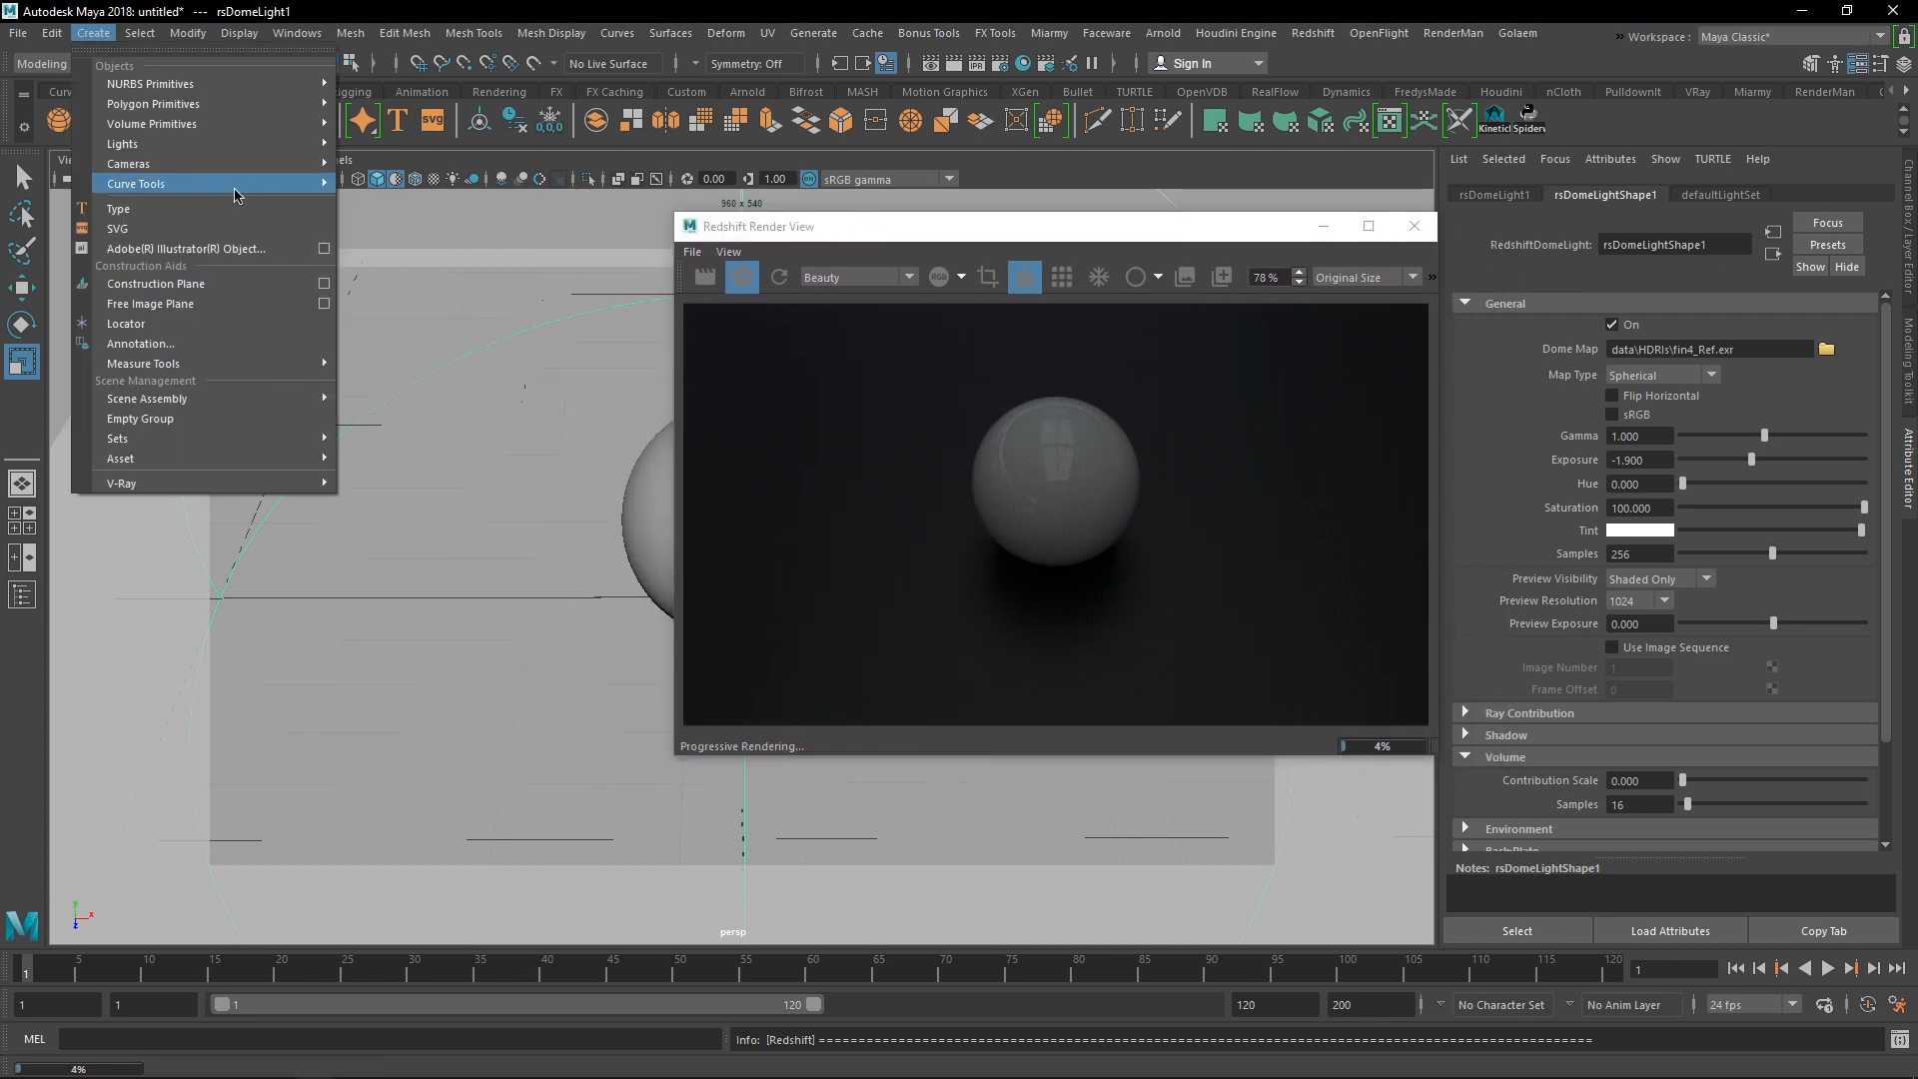
{"action": "mouse_move", "coordinate": [294, 145]}
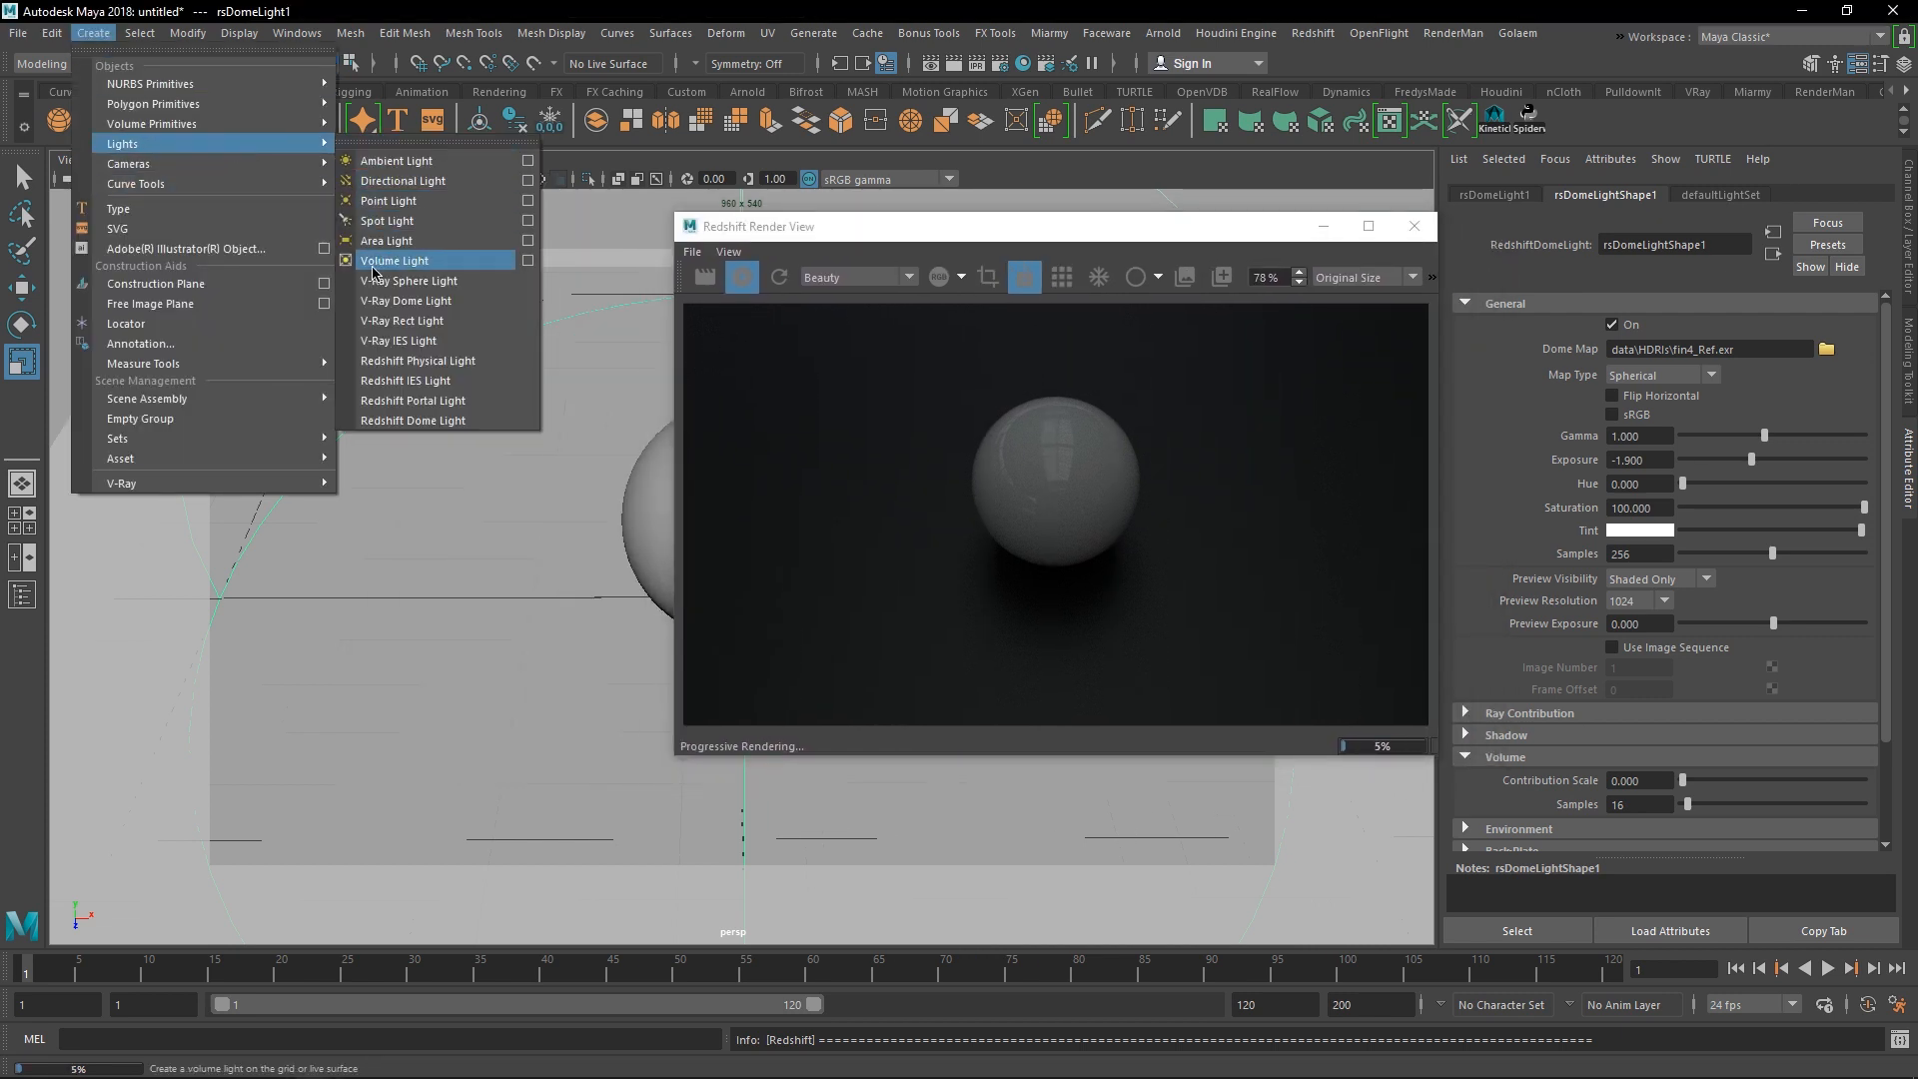
{"action": "left_click", "coordinate": [551, 33]}
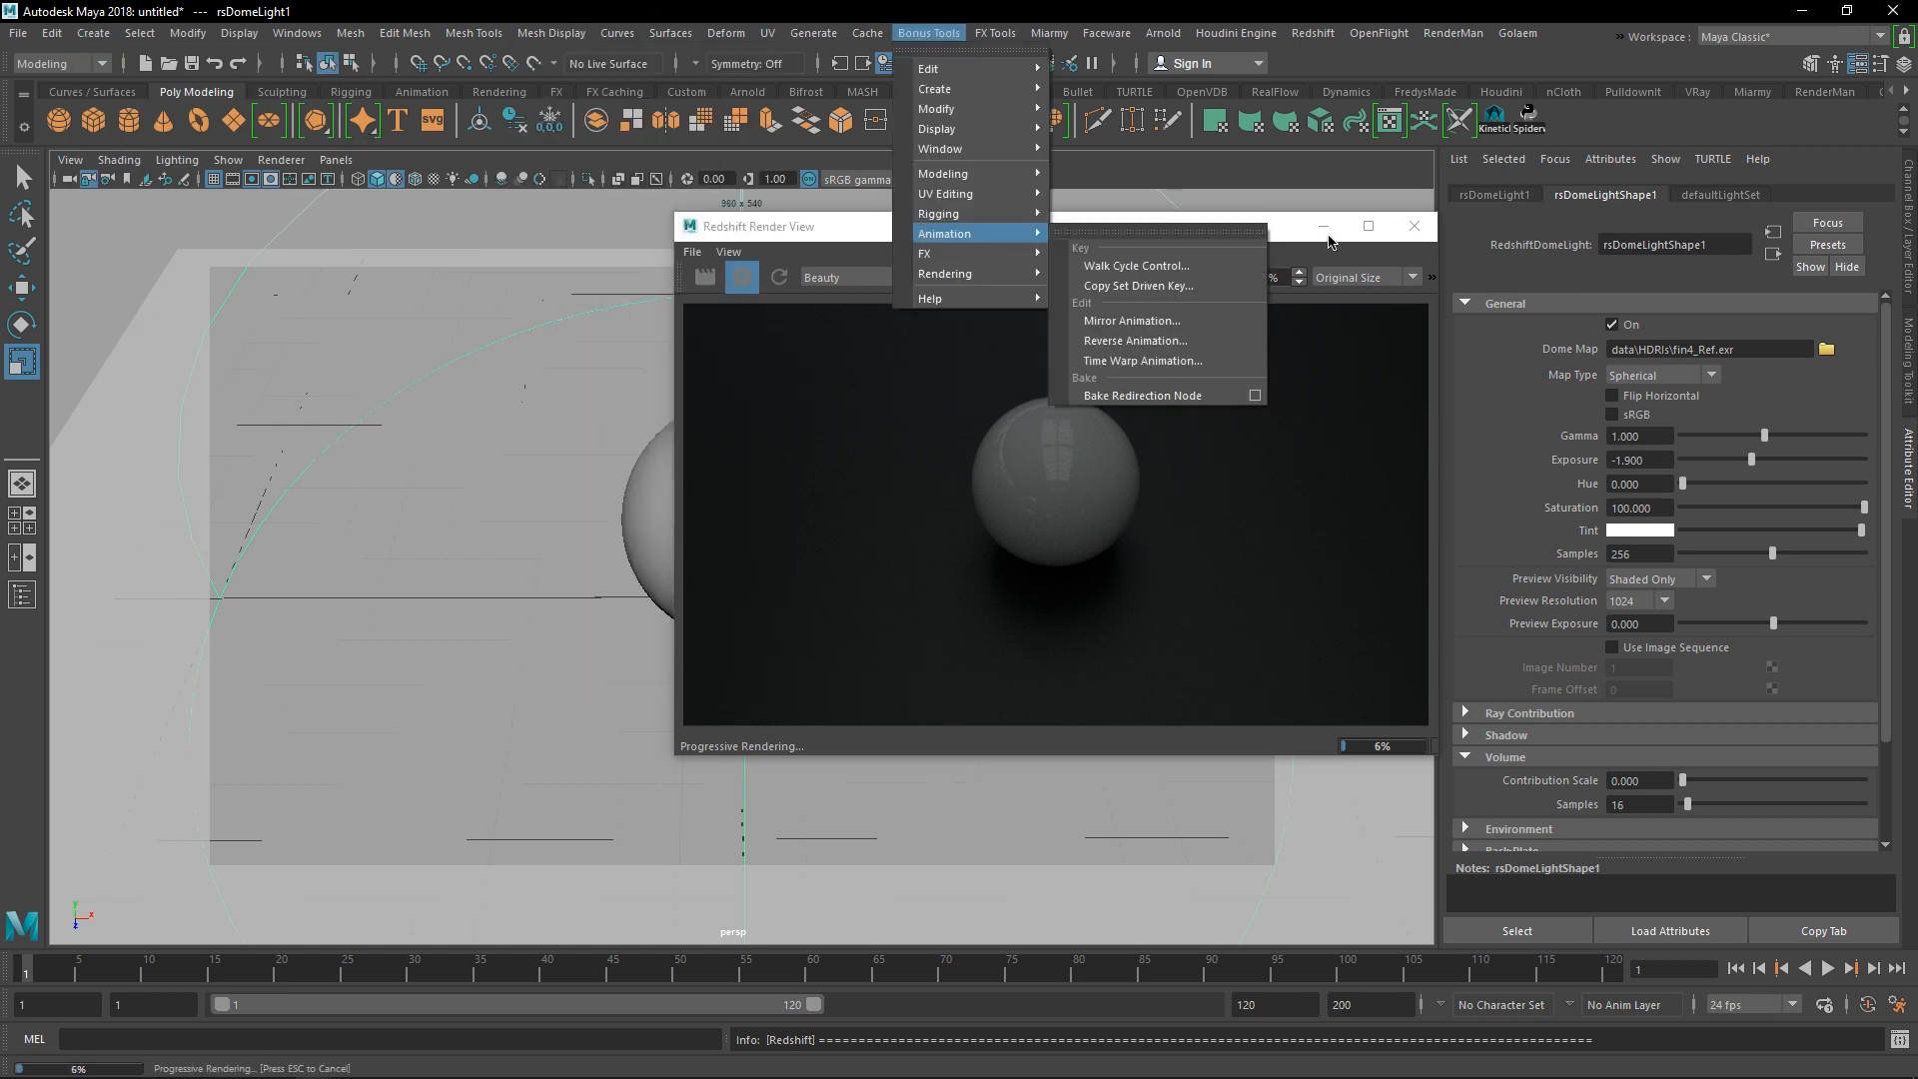
{"action": "left_click", "coordinate": [684, 236]}
{"action": "left_click", "coordinate": [92, 33]}
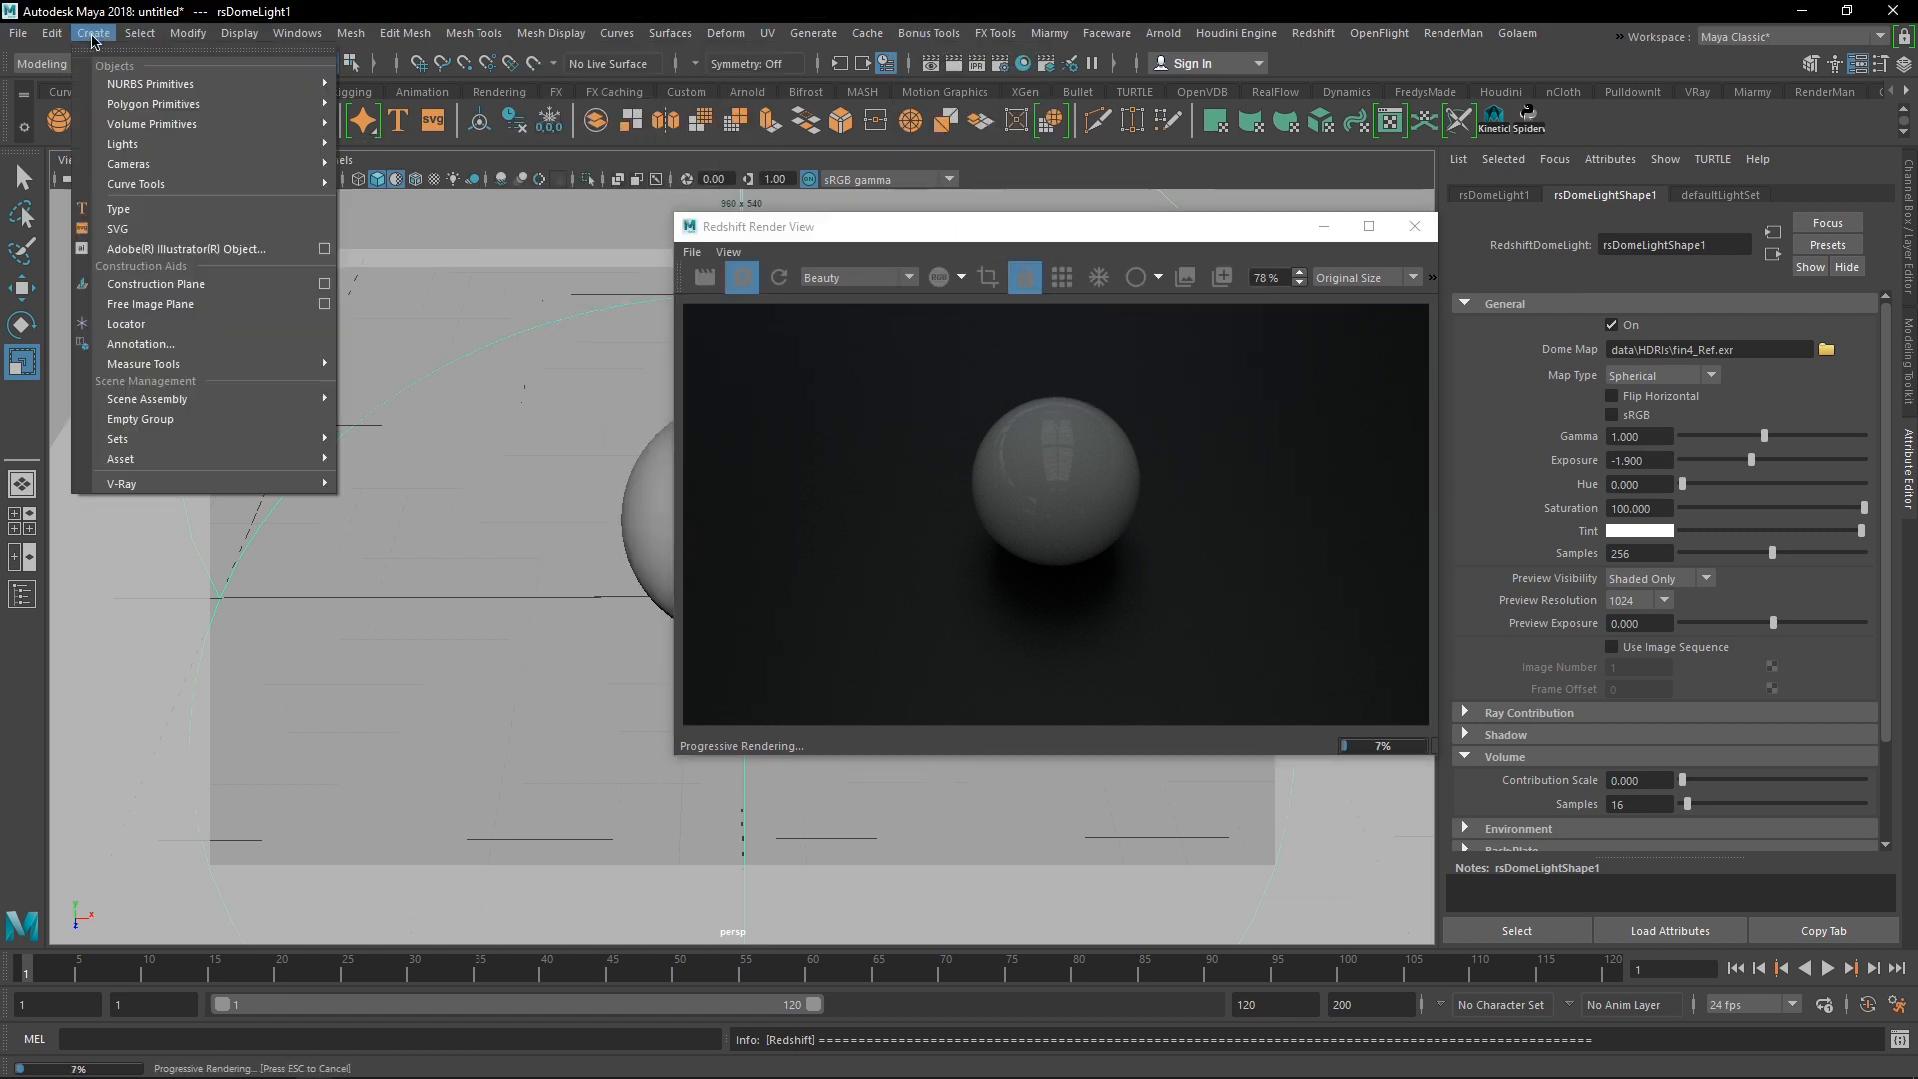
{"action": "mouse_move", "coordinate": [230, 144]}
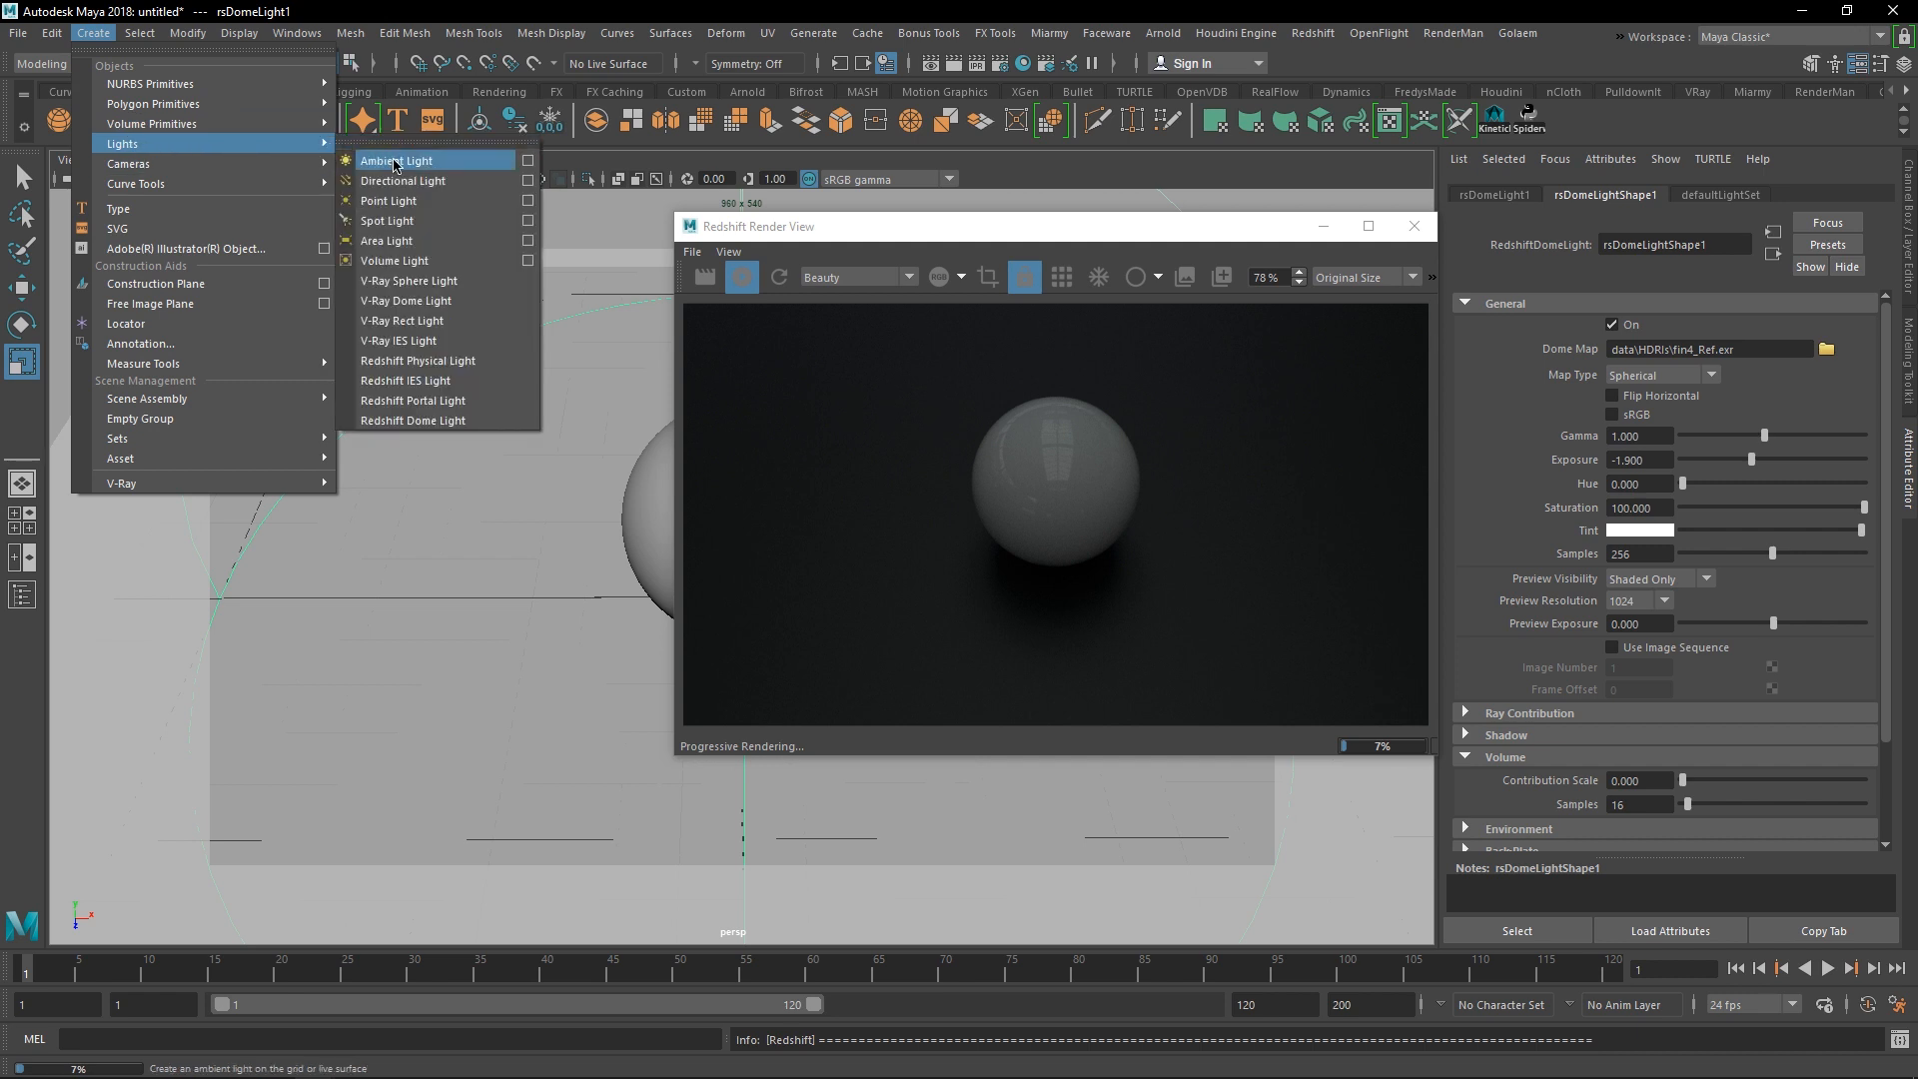
{"action": "left_click", "coordinate": [985, 235]}
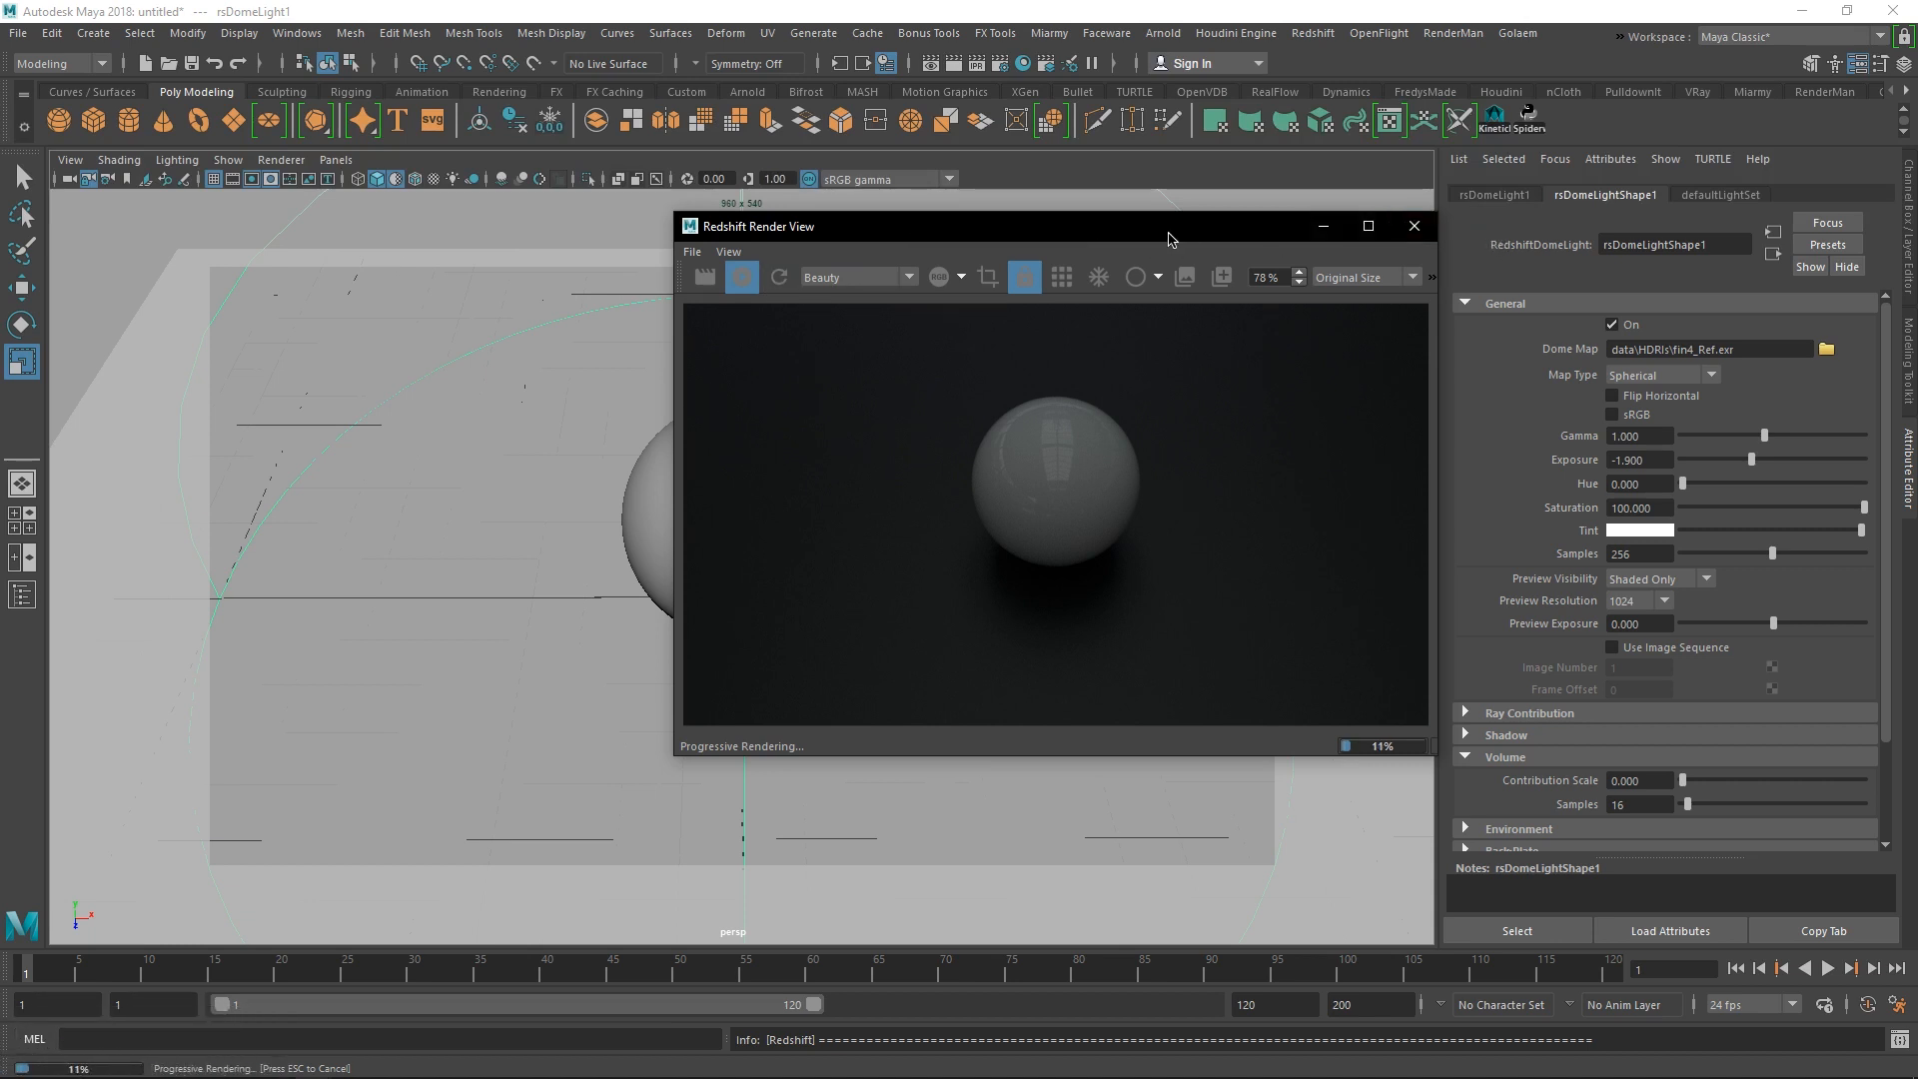
- Create a Redshift Physical Light in the scene, keeping the render window beside the sphere
{"action": "left_click_drag", "start_coordinate": [1171, 237], "coordinate": [1625, 240]}
{"action": "left_click", "coordinate": [1313, 33]}
{"action": "mouse_move", "coordinate": [1375, 176]}
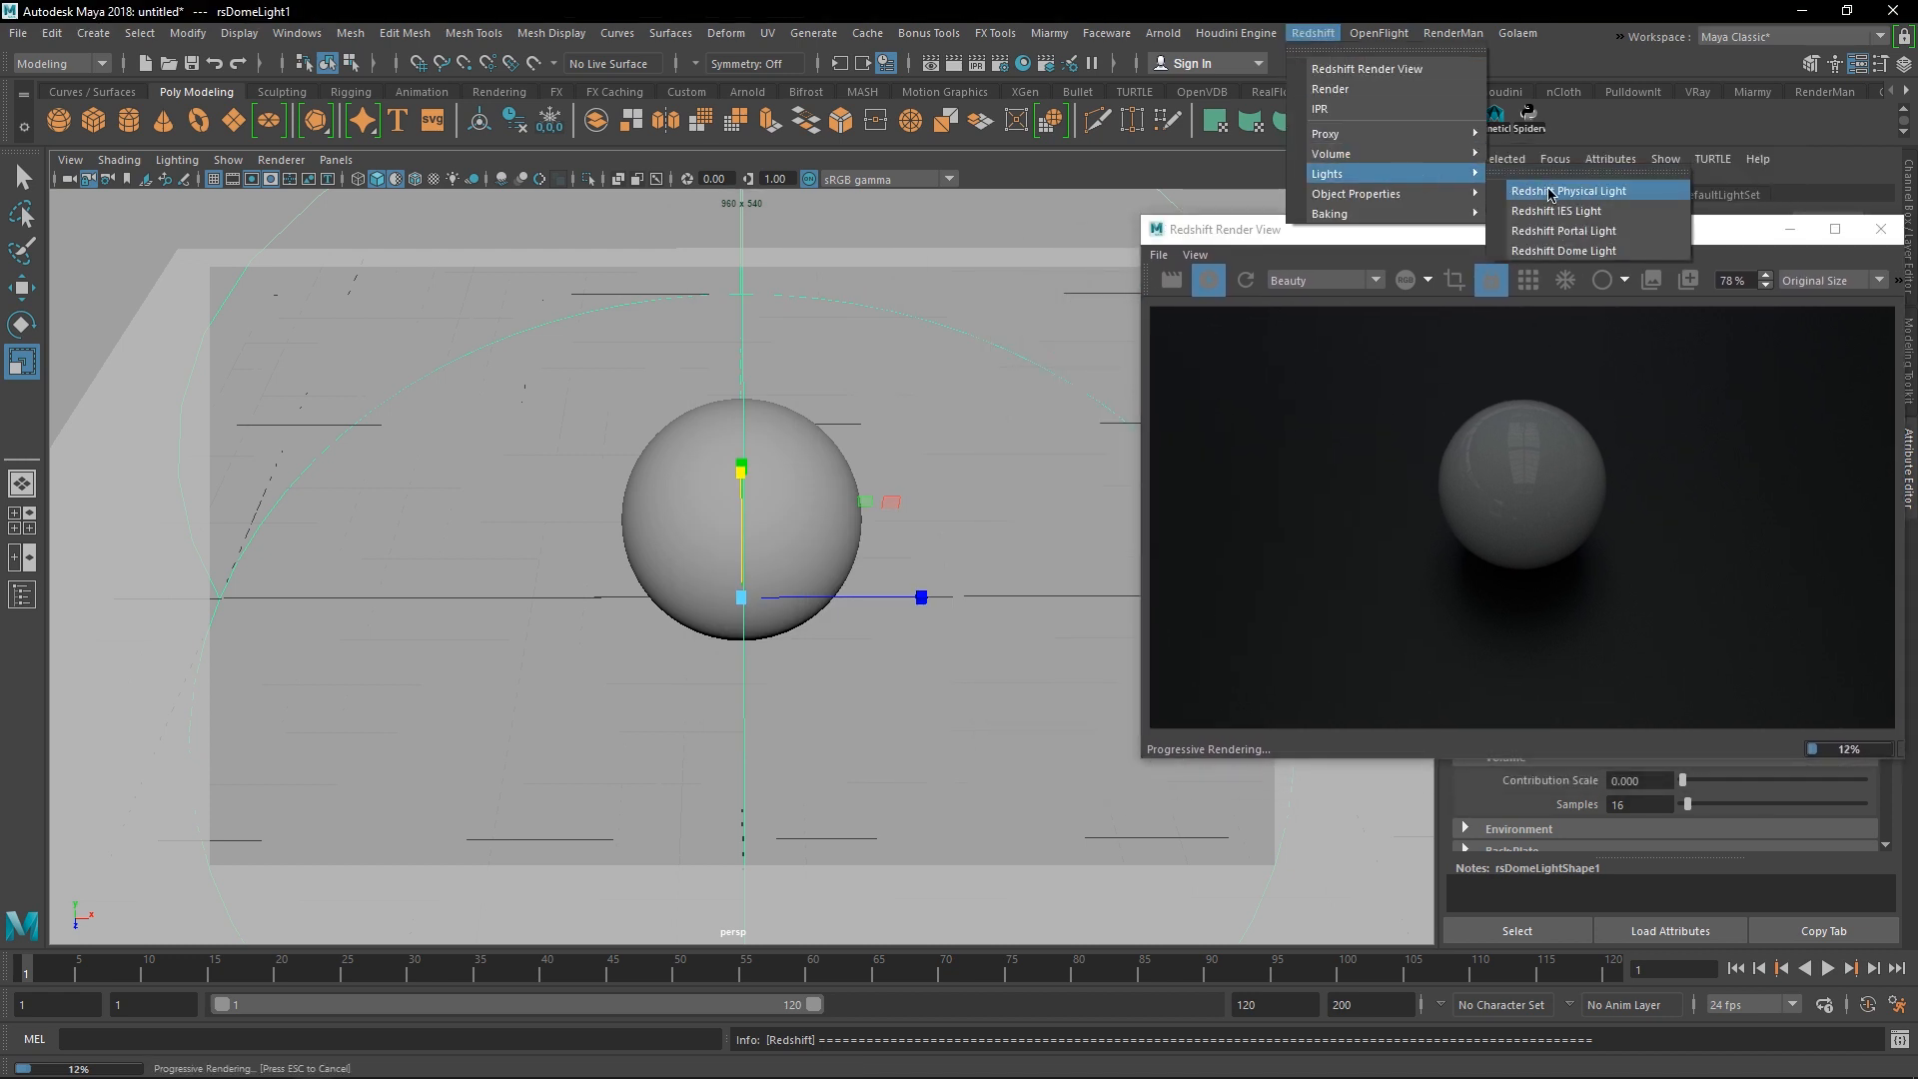
{"action": "left_click", "coordinate": [1552, 192]}
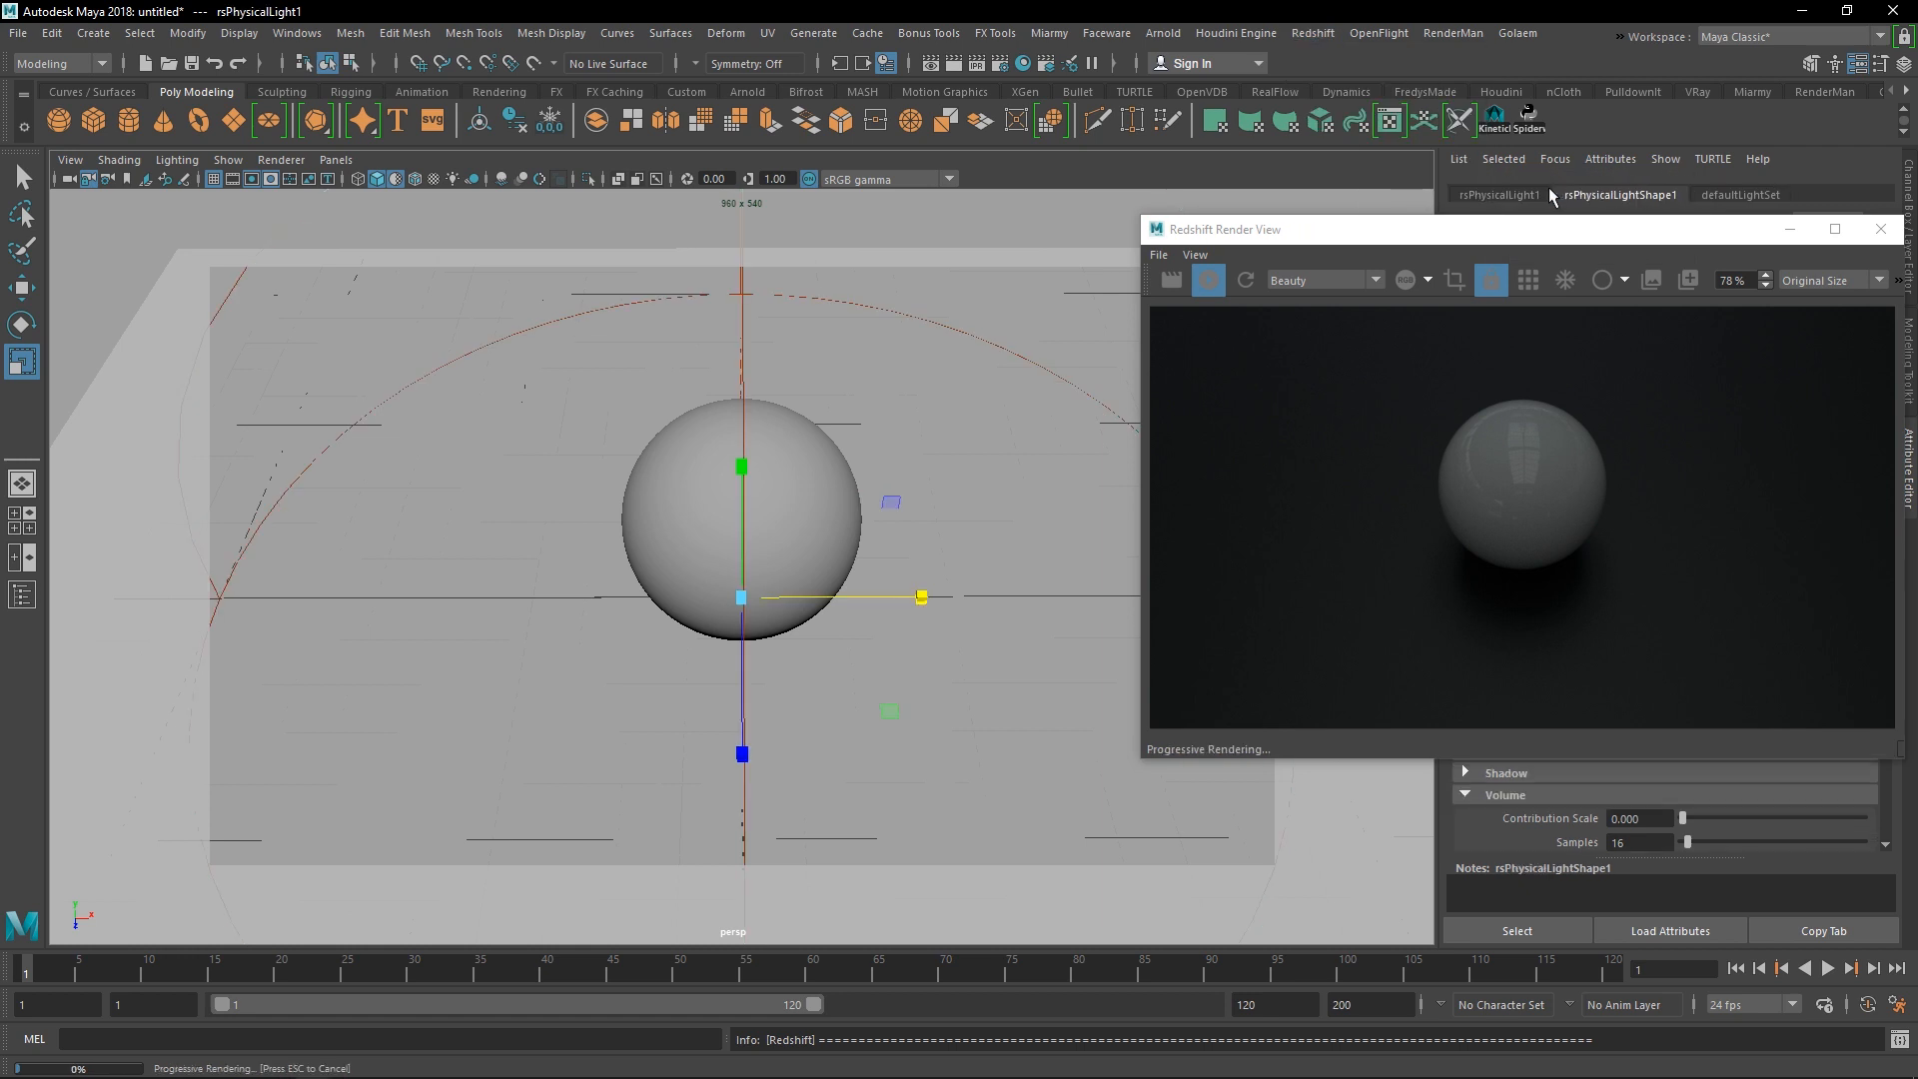
{"action": "mouse_move", "coordinate": [1395, 238]}
{"action": "left_mouse_down"}
{"action": "mouse_move", "coordinate": [1332, 225]}
{"action": "mouse_move", "coordinate": [1378, 241]}
{"action": "left_mouse_up"}
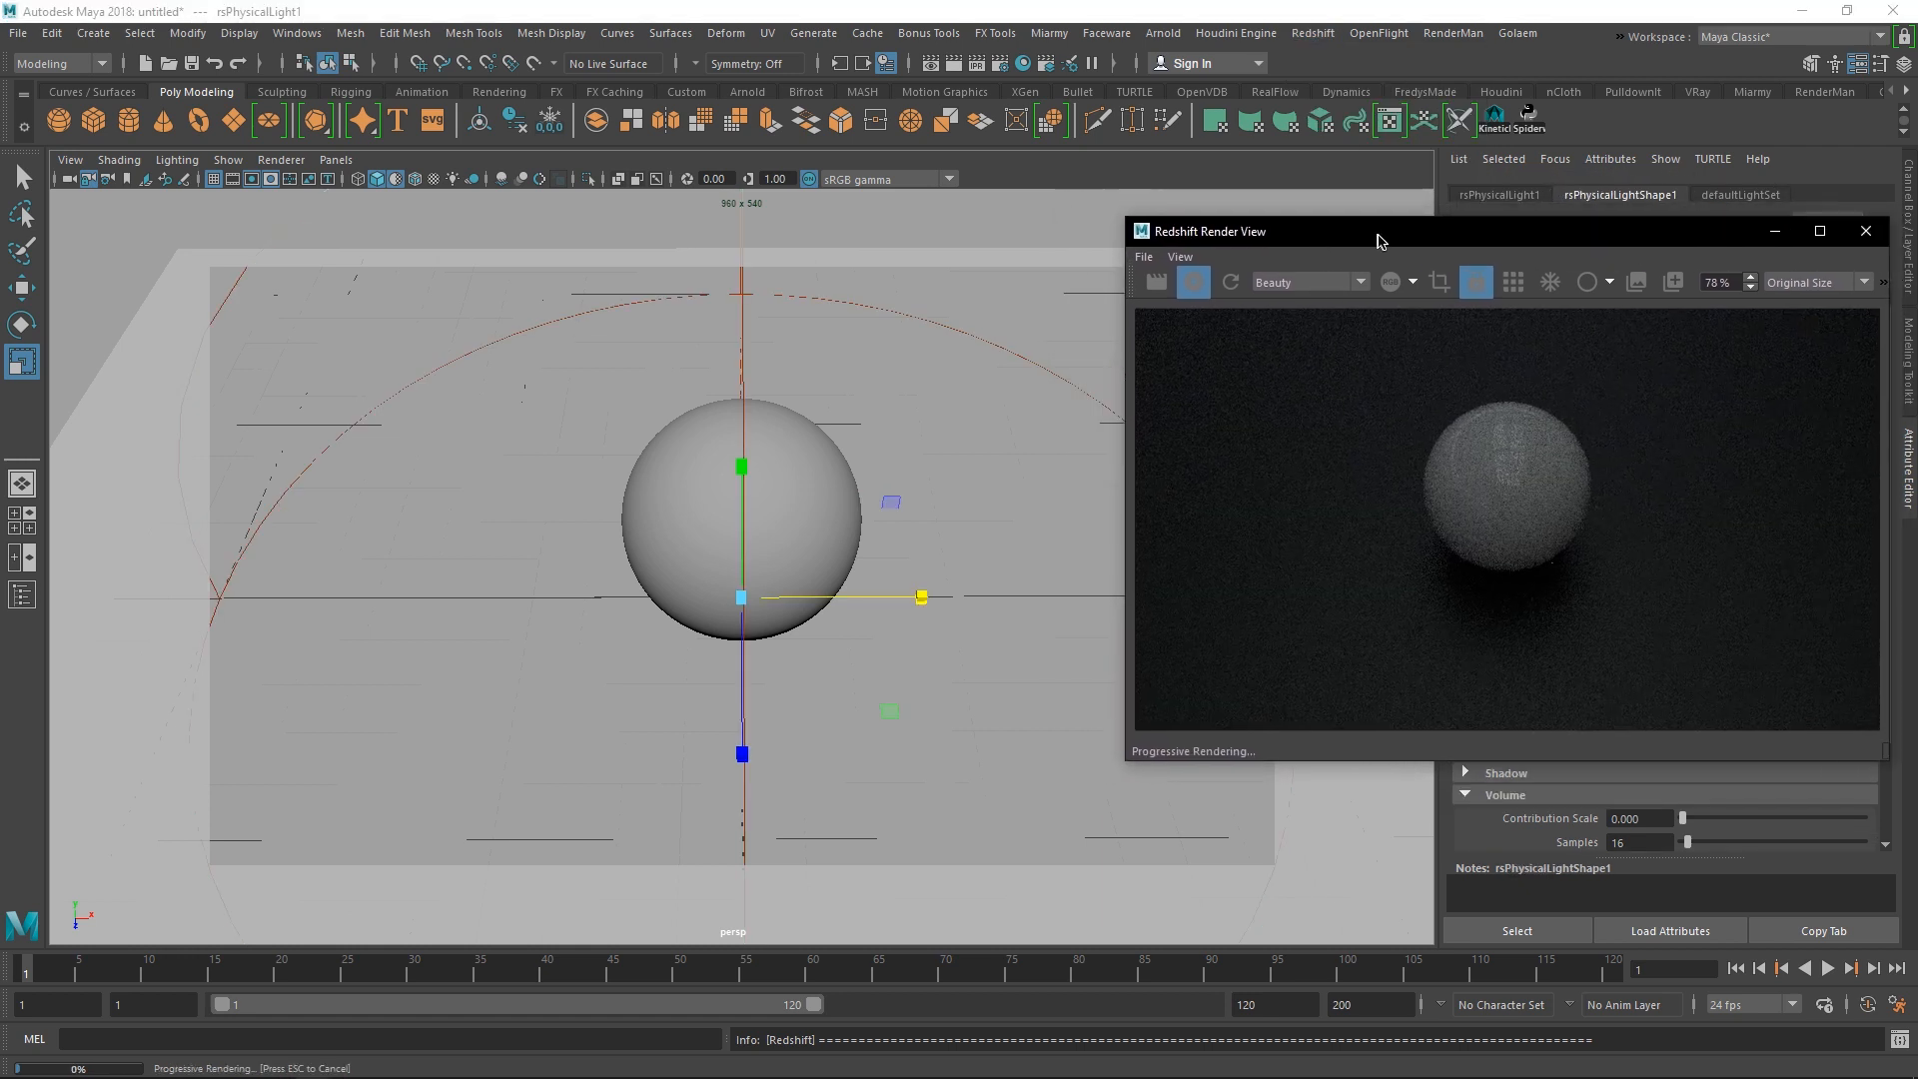
- View the scene through the persp1 camera and raise the physical light vertically to well above the sphere
{"action": "left_click", "coordinate": [335, 160]}
{"action": "mouse_move", "coordinate": [450, 180]}
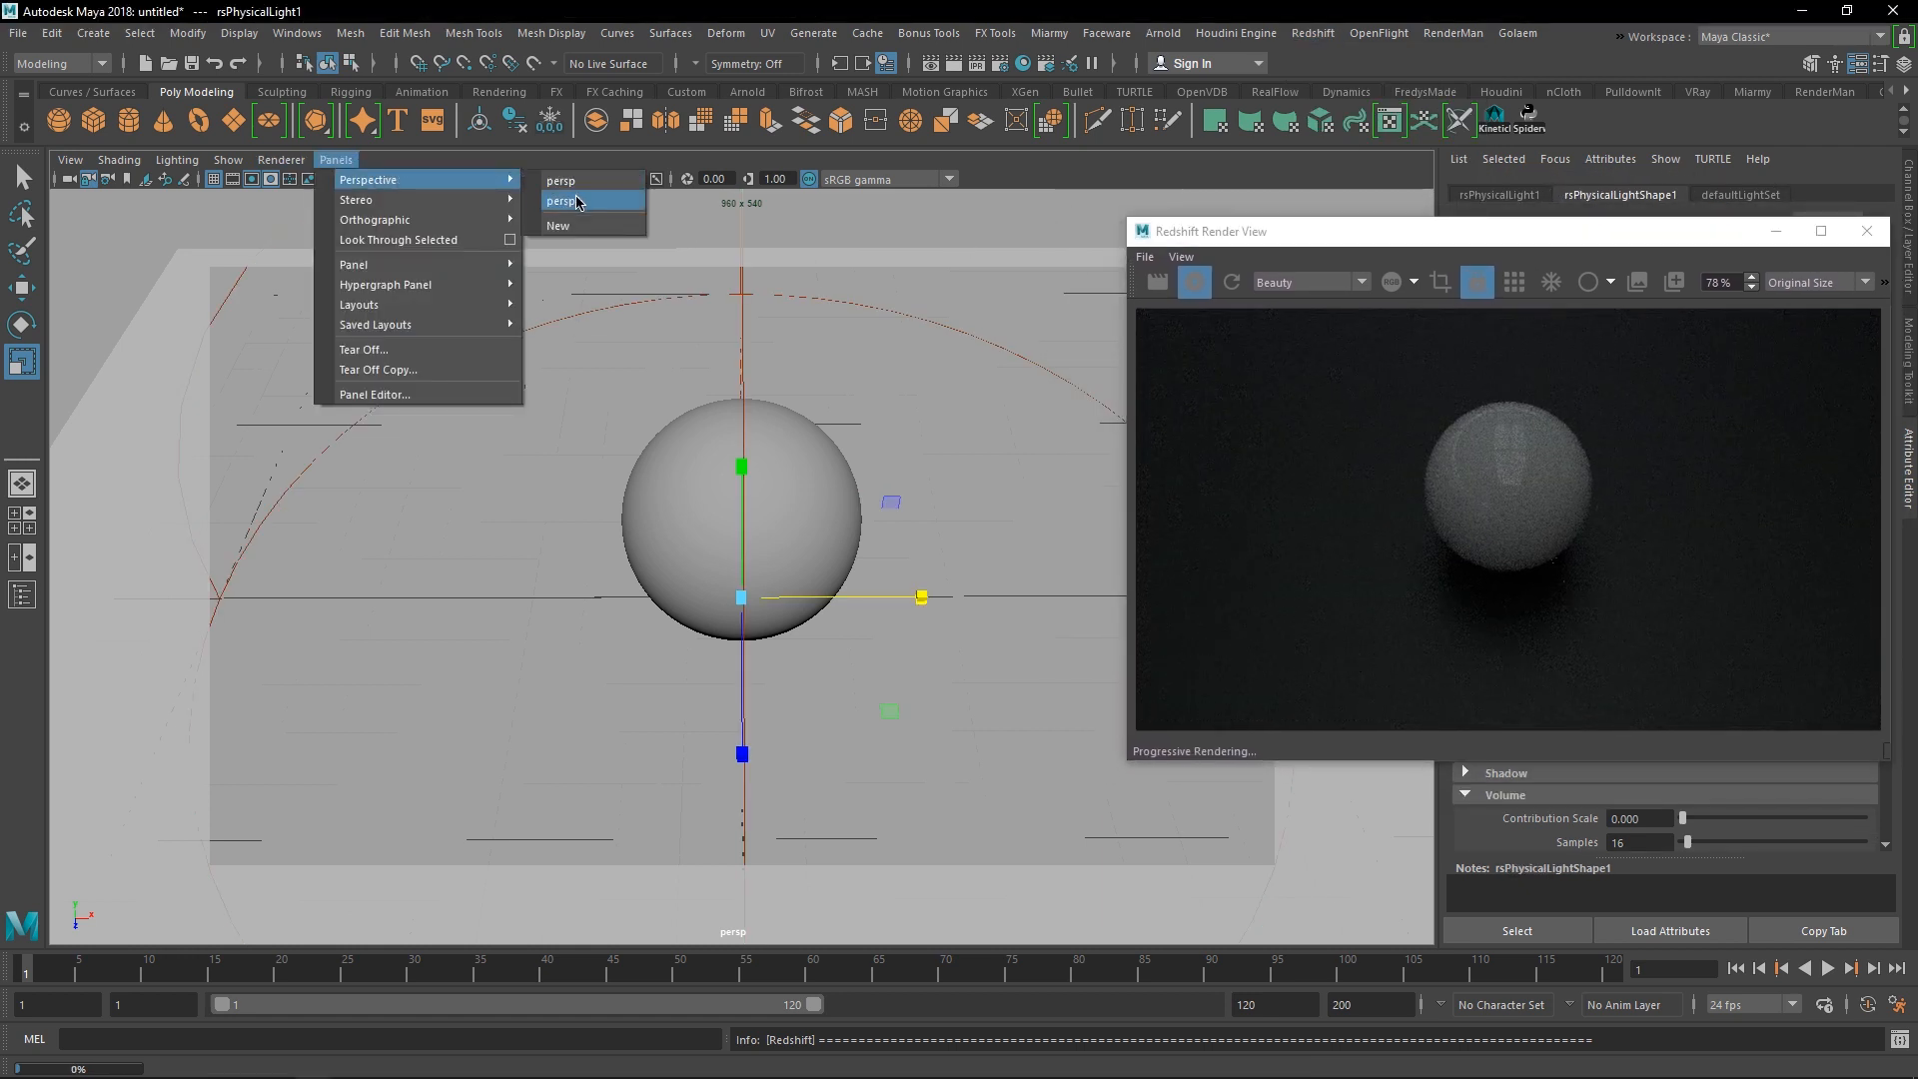
{"action": "left_click", "coordinate": [563, 201]}
{"action": "left_click_drag", "start_coordinate": [762, 620], "coordinate": [762, 575], "text": "alt"}
{"action": "key", "text": "w"}
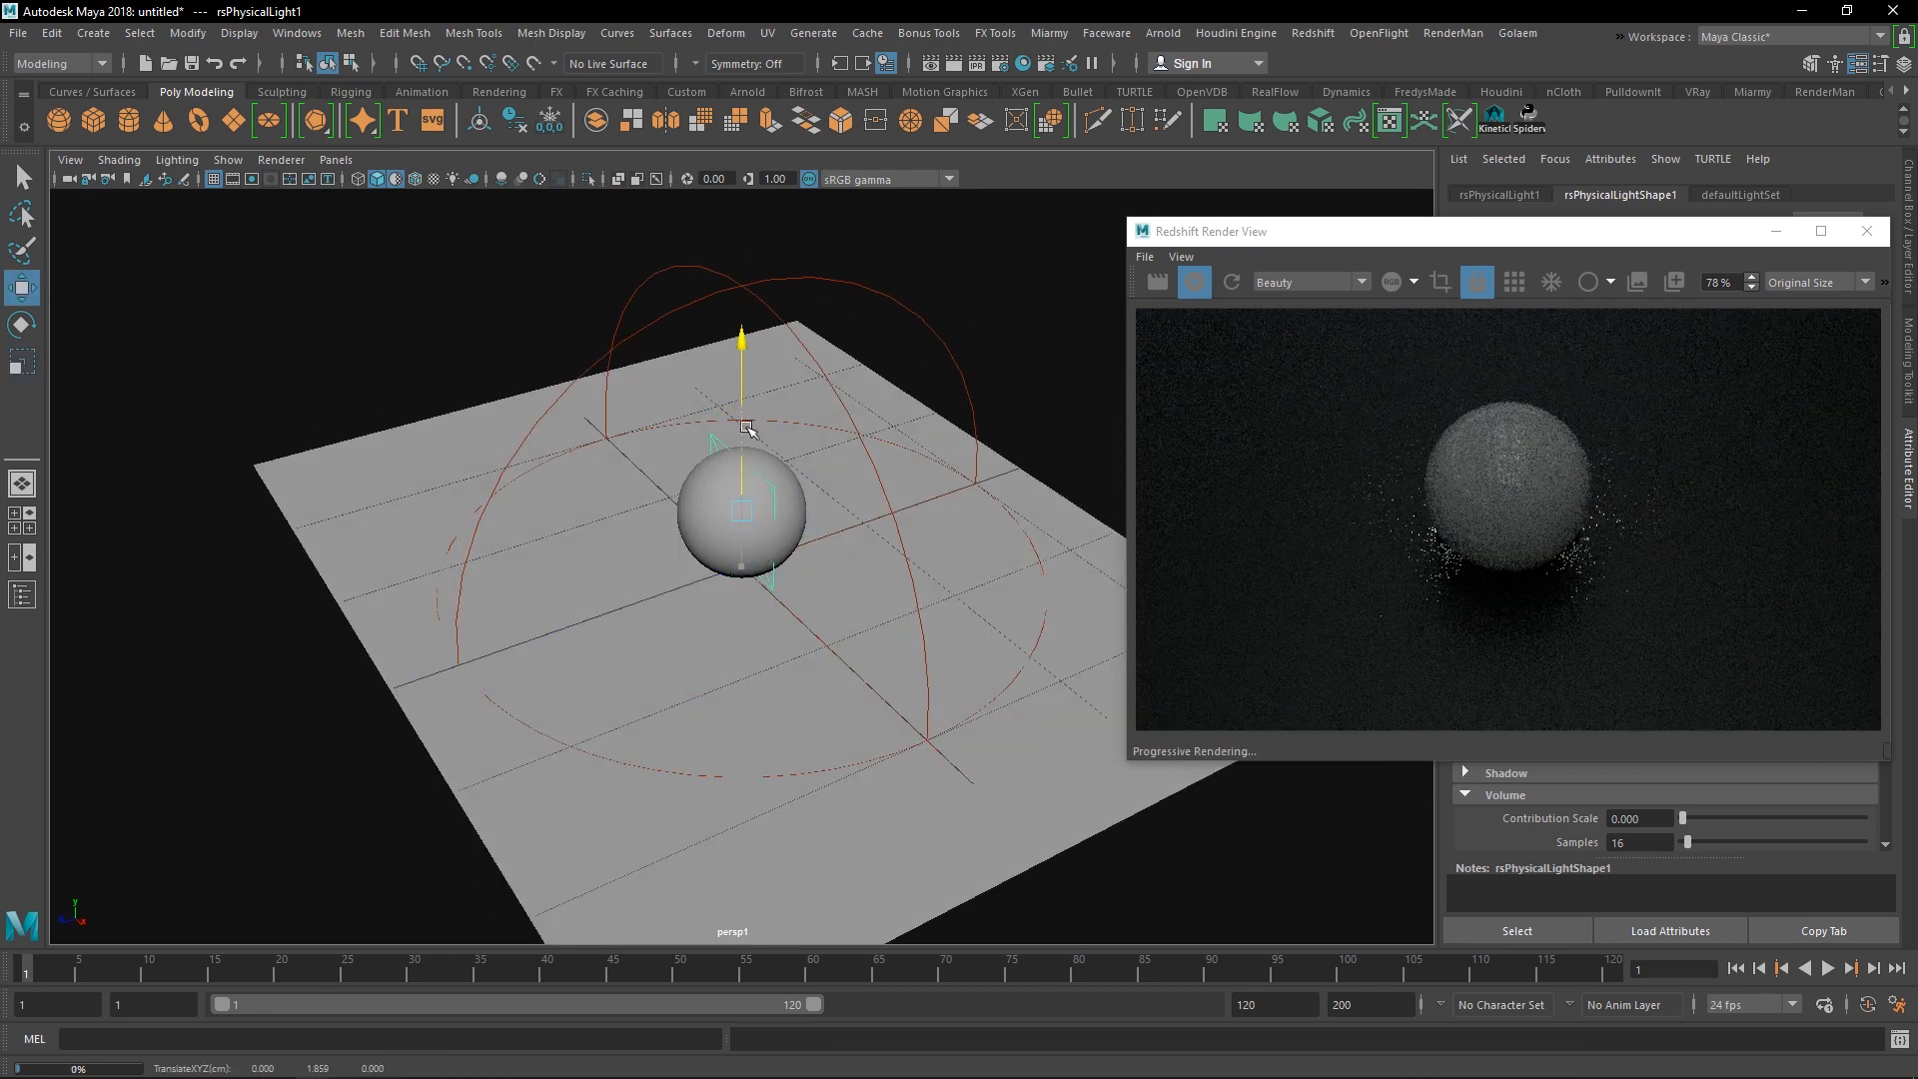
{"action": "left_click_drag", "start_coordinate": [741, 405], "coordinate": [759, 205]}
{"action": "scroll", "coordinate": [784, 399], "scroll_direction": "down", "scroll_amount": 4}
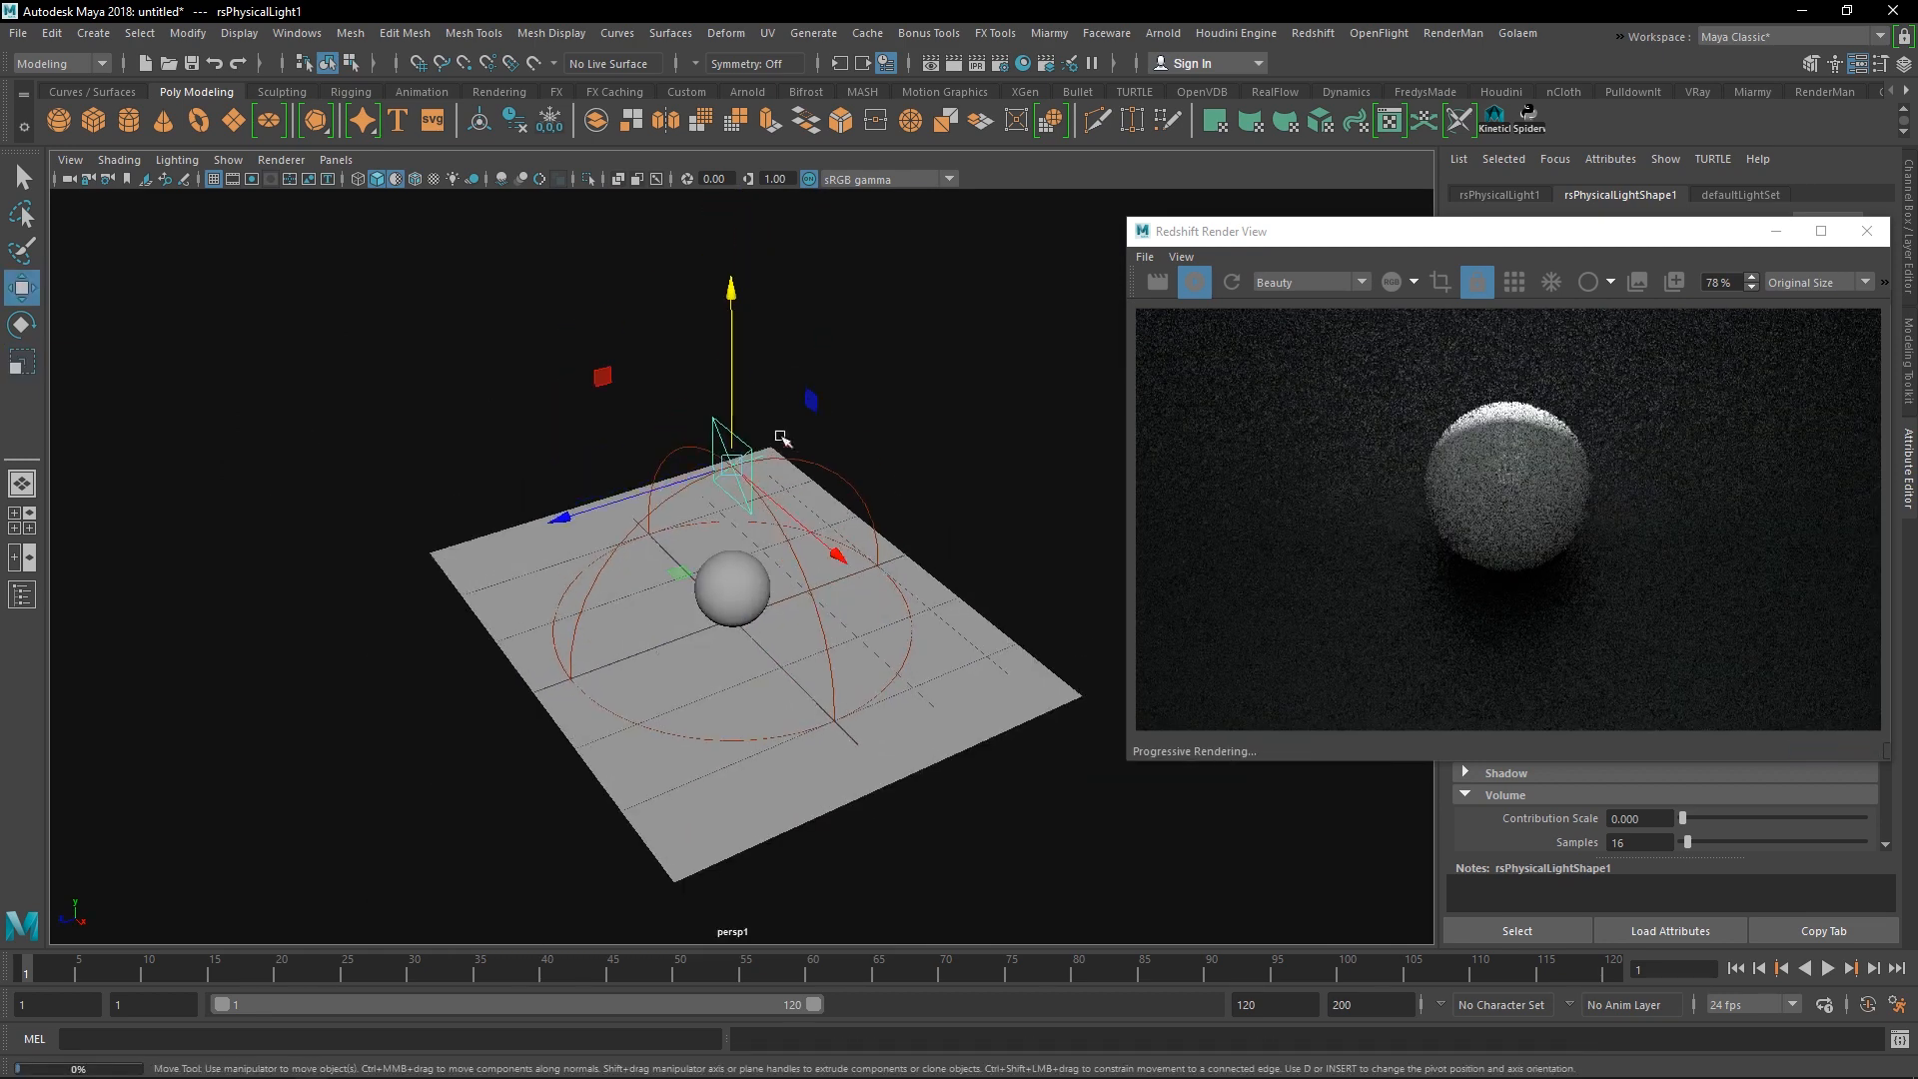
{"action": "left_click_drag", "start_coordinate": [736, 407], "coordinate": [744, 334]}
- Rotate the physical light -90 degrees about X to face the sphere, and return to the persp camera beside the live render
{"action": "key", "text": "e"}
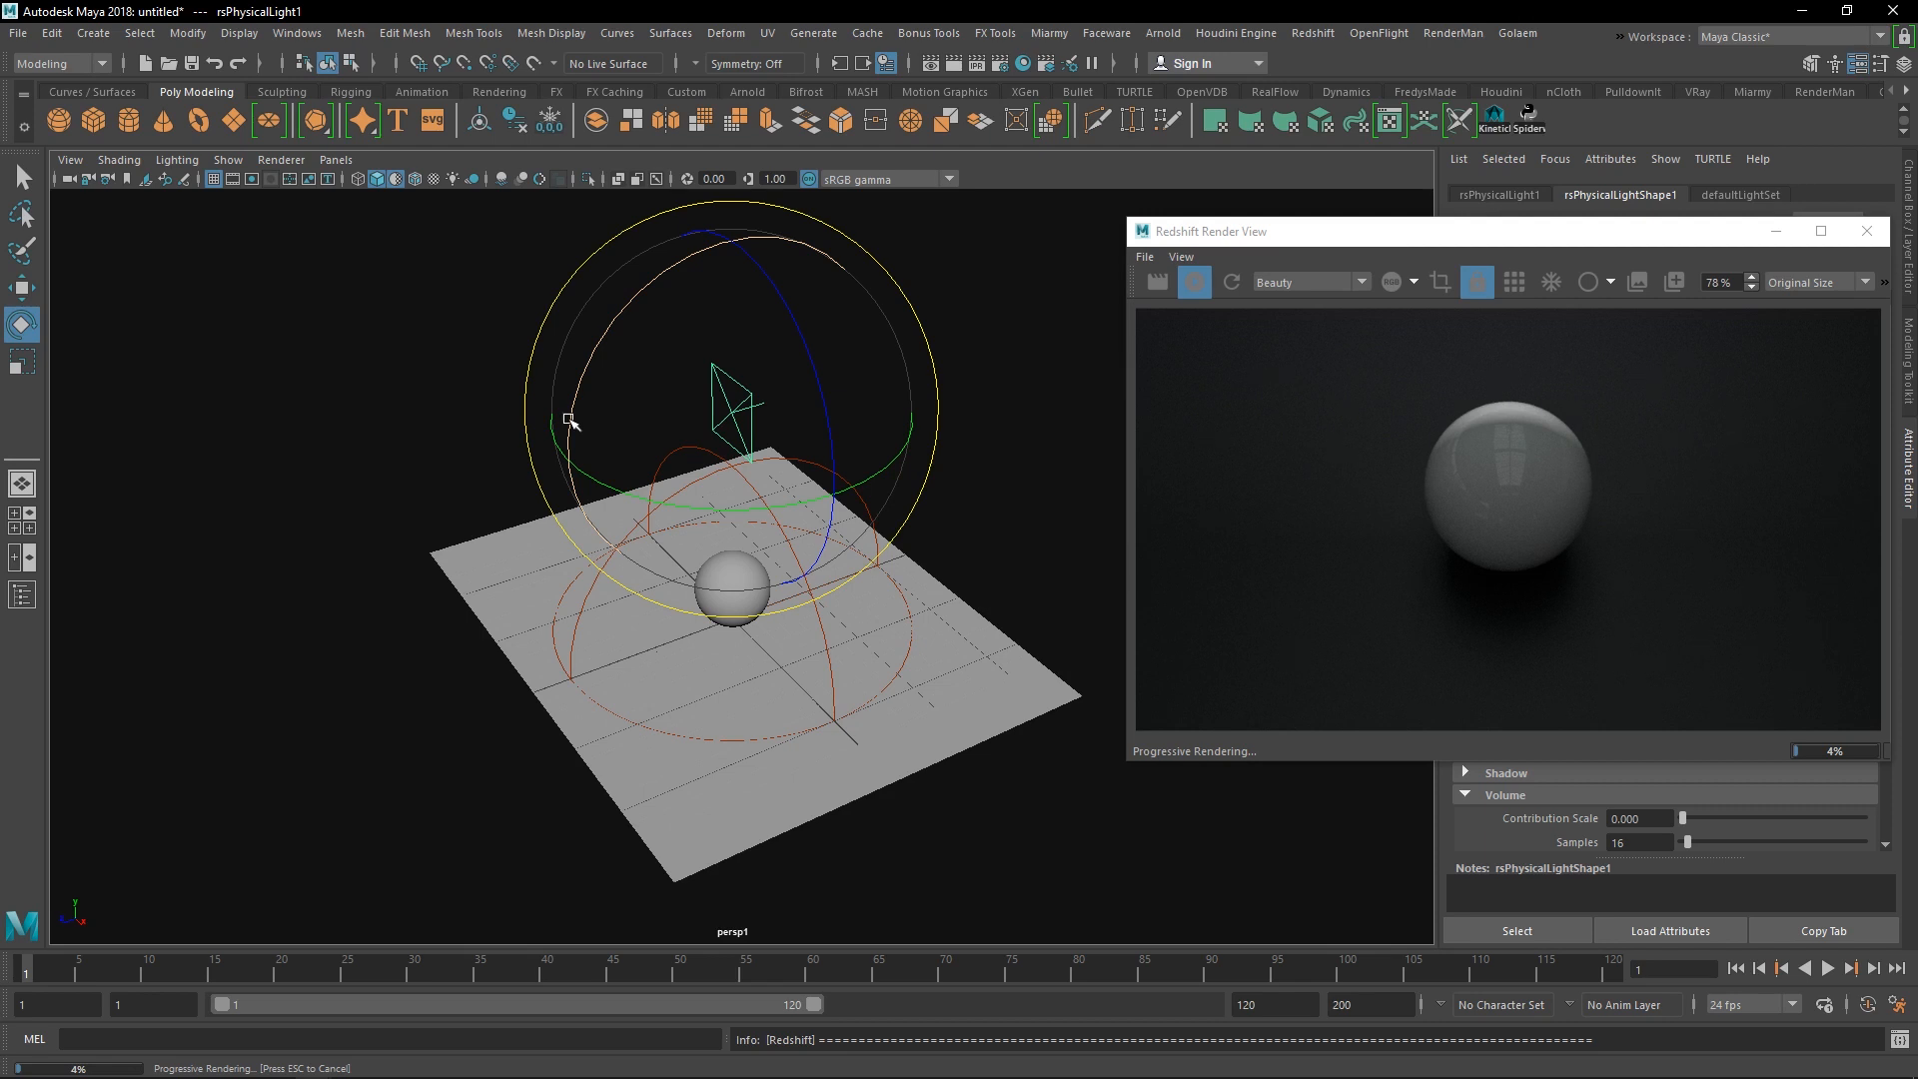
{"action": "left_click_drag", "start_coordinate": [569, 419], "coordinate": [677, 350]}
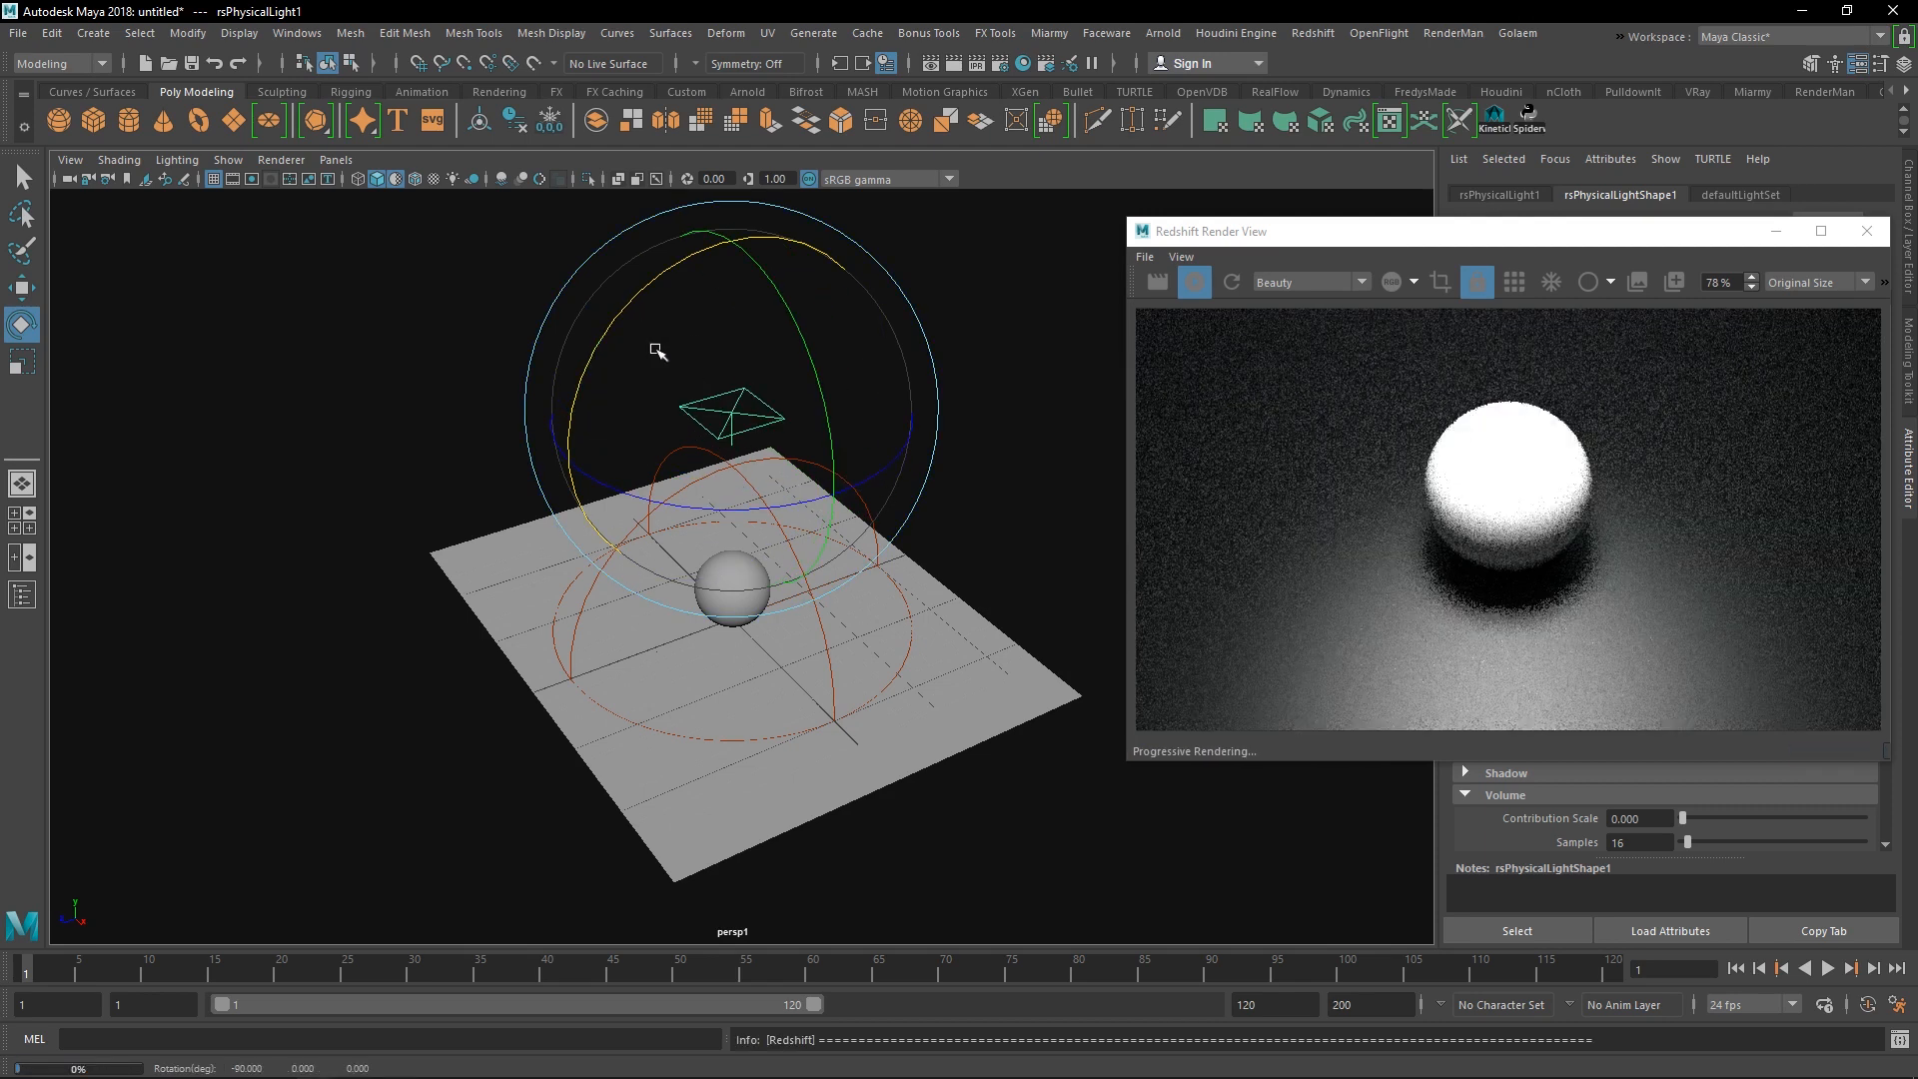
{"action": "left_click", "coordinate": [335, 160]}
{"action": "mouse_move", "coordinate": [420, 180]}
{"action": "left_click", "coordinate": [560, 180]}
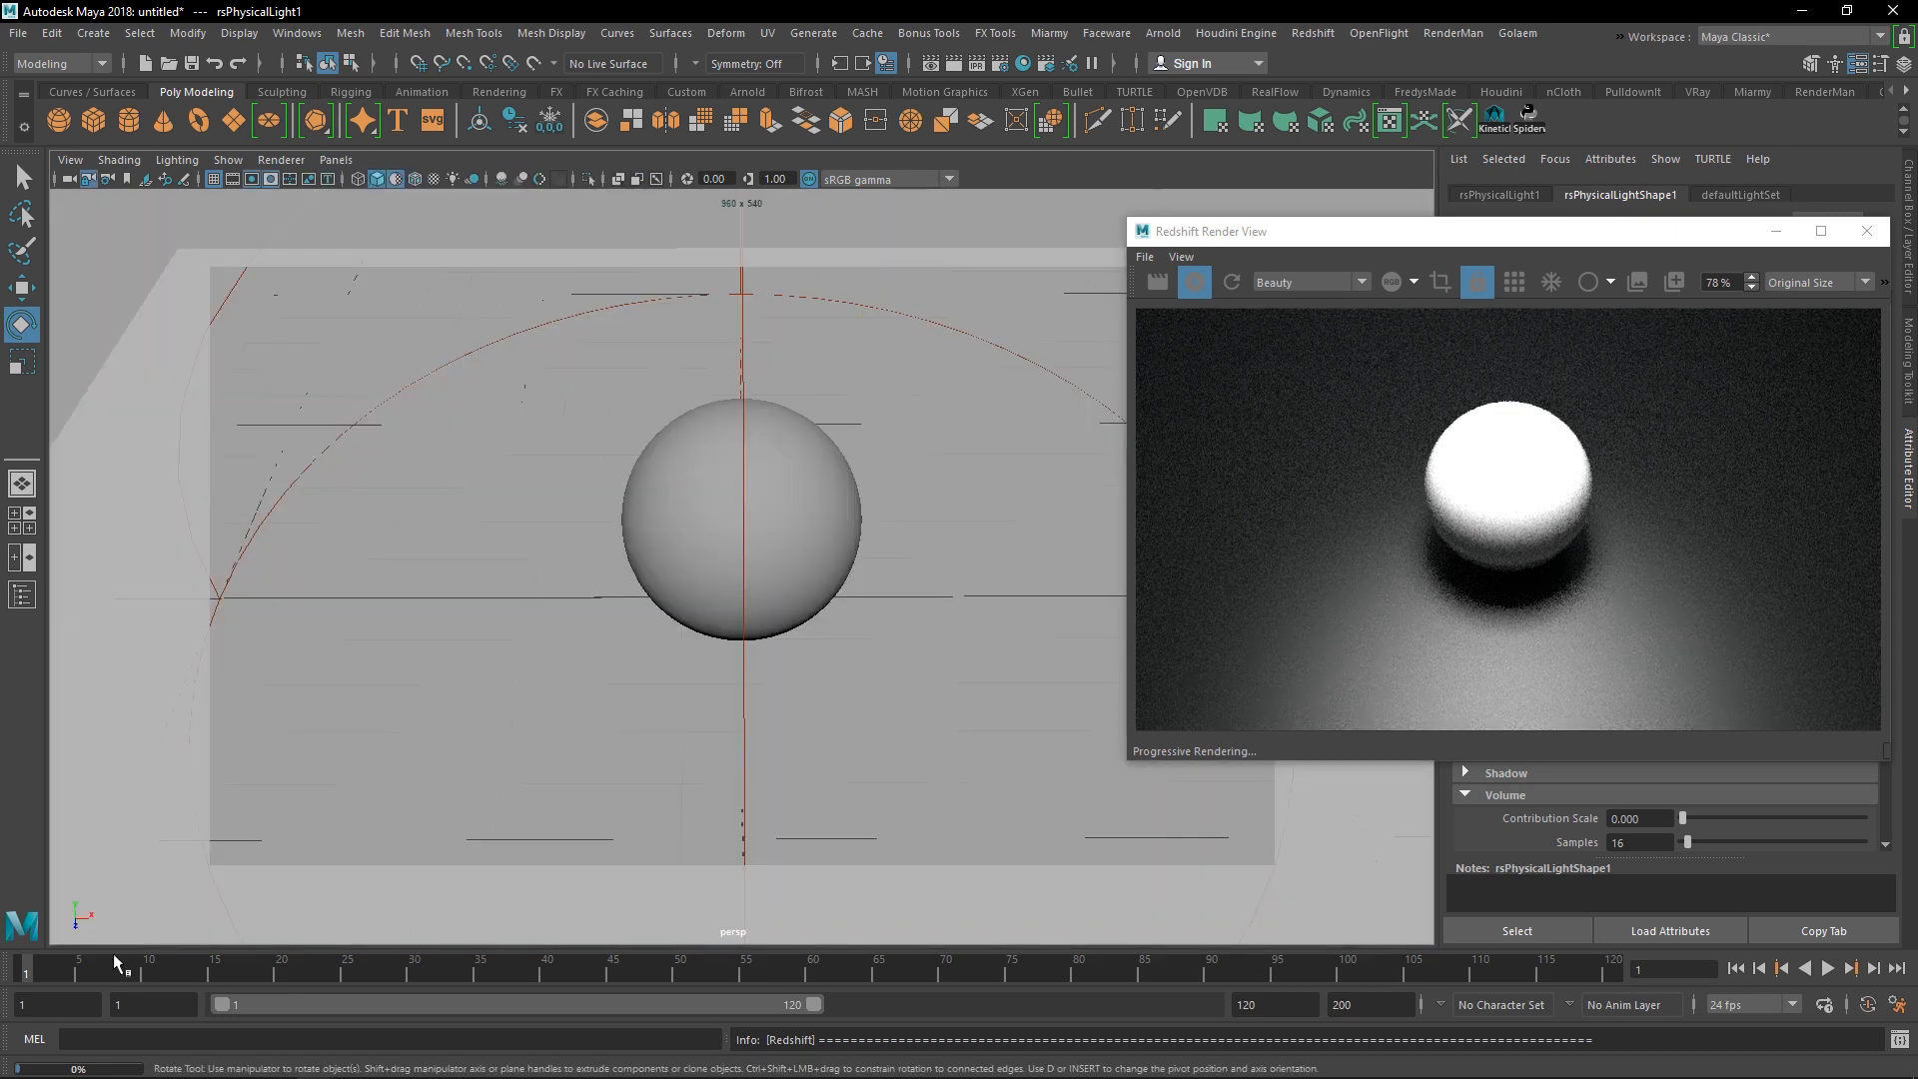
{"action": "left_click_drag", "start_coordinate": [1434, 241], "coordinate": [873, 261]}
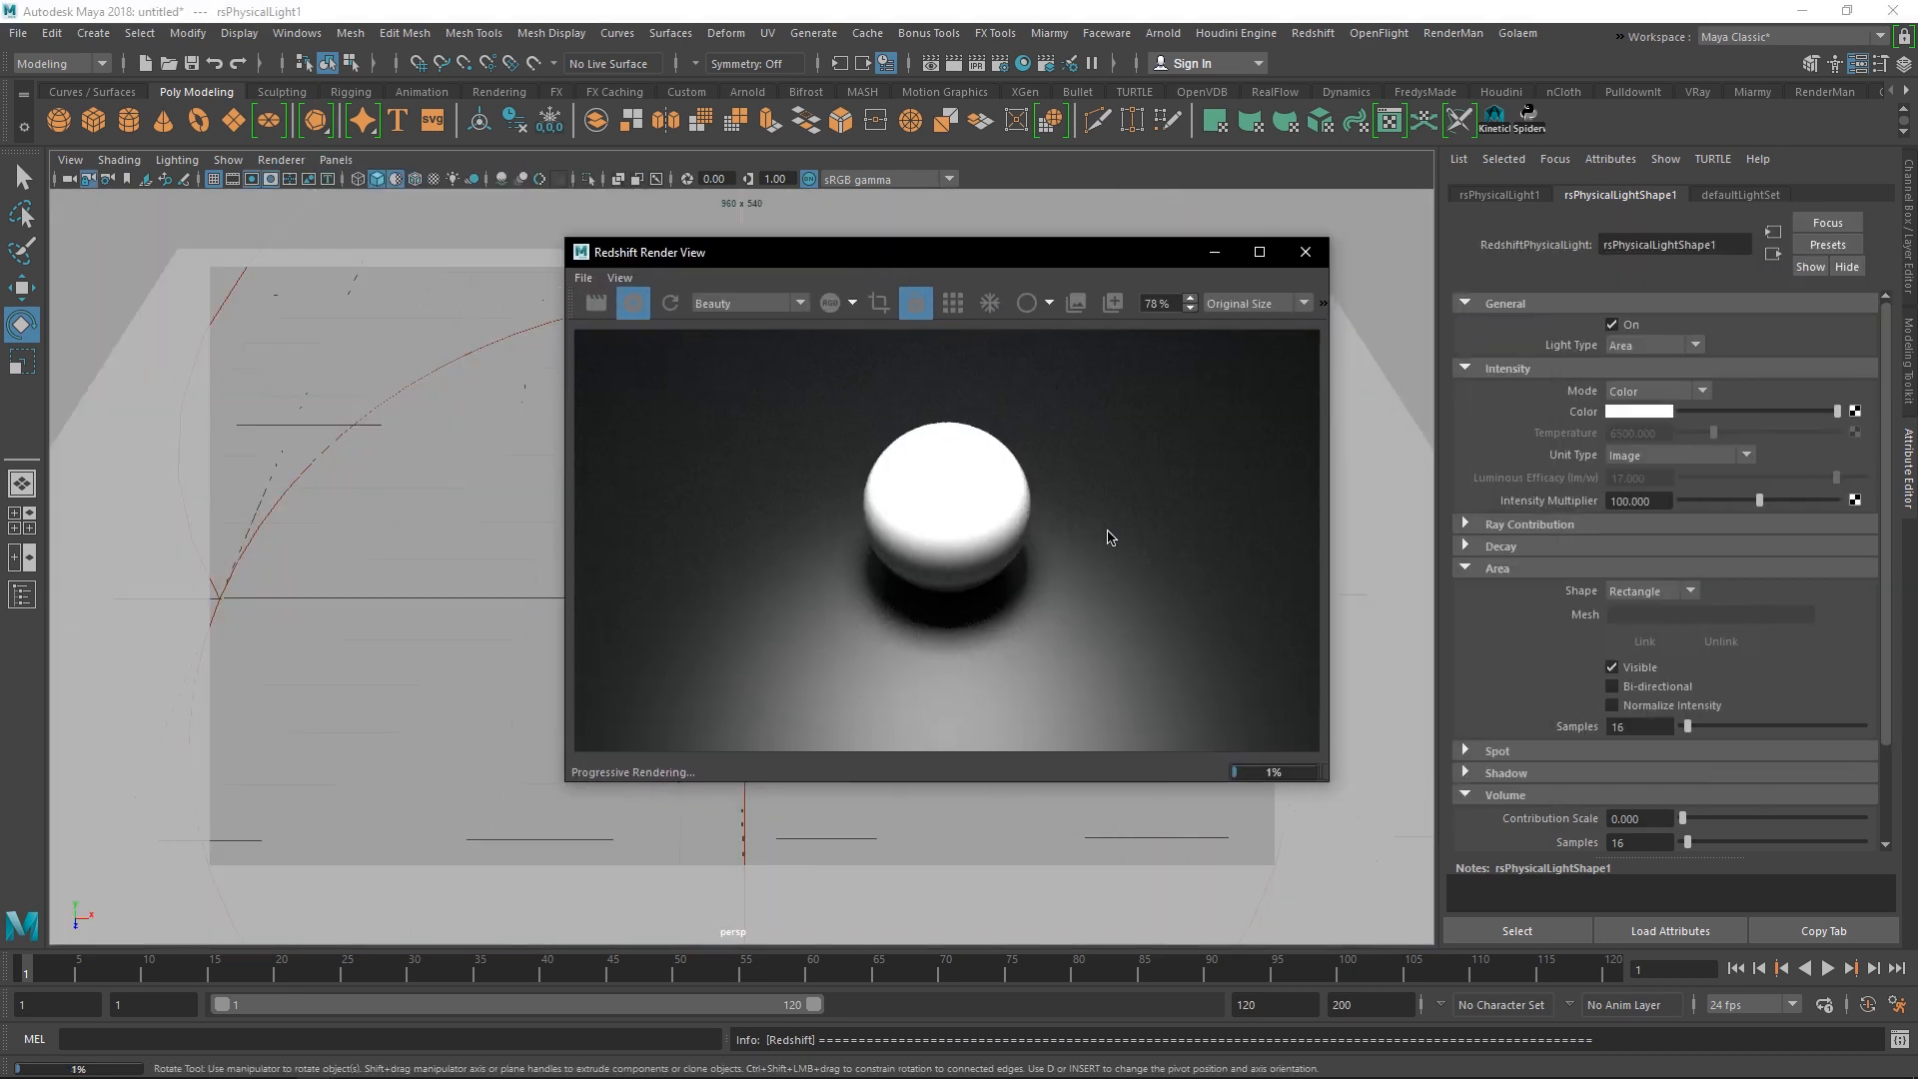
{"action": "left_click_drag", "start_coordinate": [1057, 253], "coordinate": [1145, 282]}
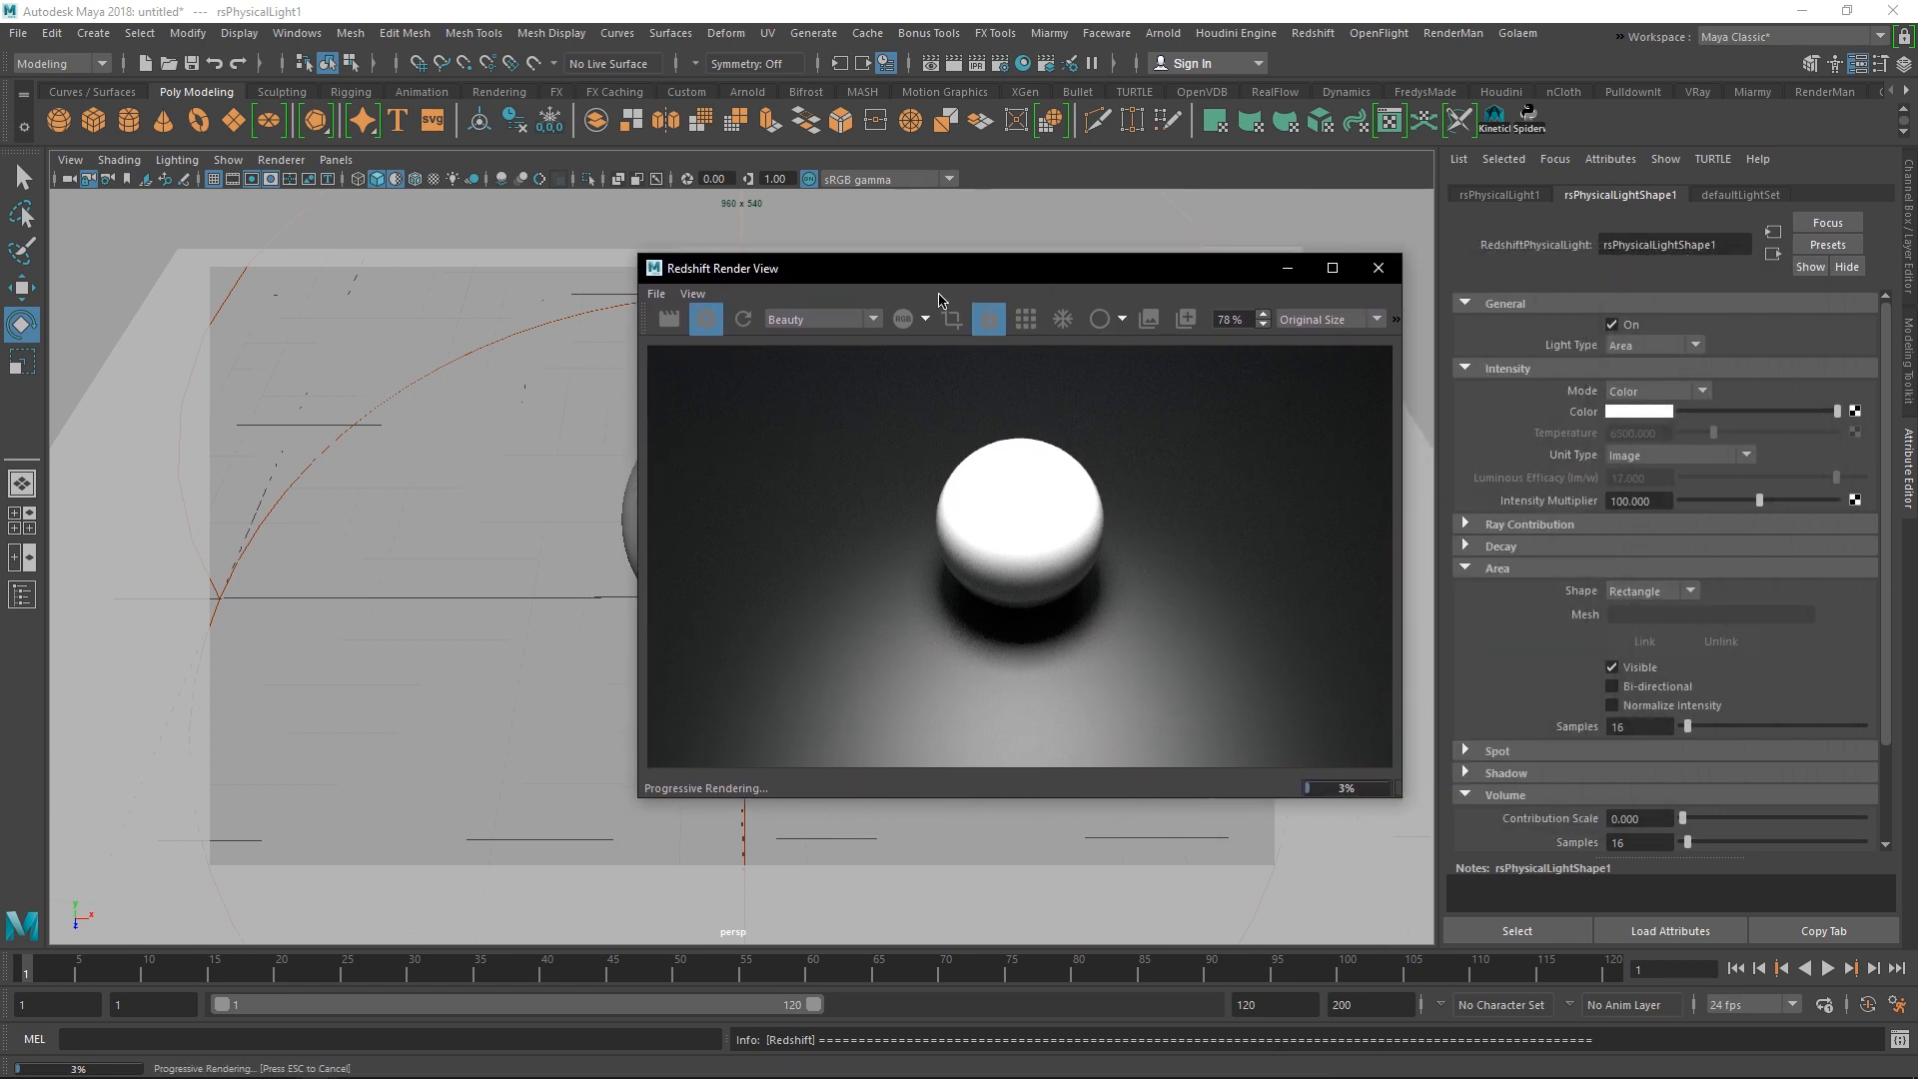
- View the scene through the persp1 camera and examine the physical light's placement above the sphere
{"action": "left_click_drag", "start_coordinate": [944, 291], "coordinate": [558, 343]}
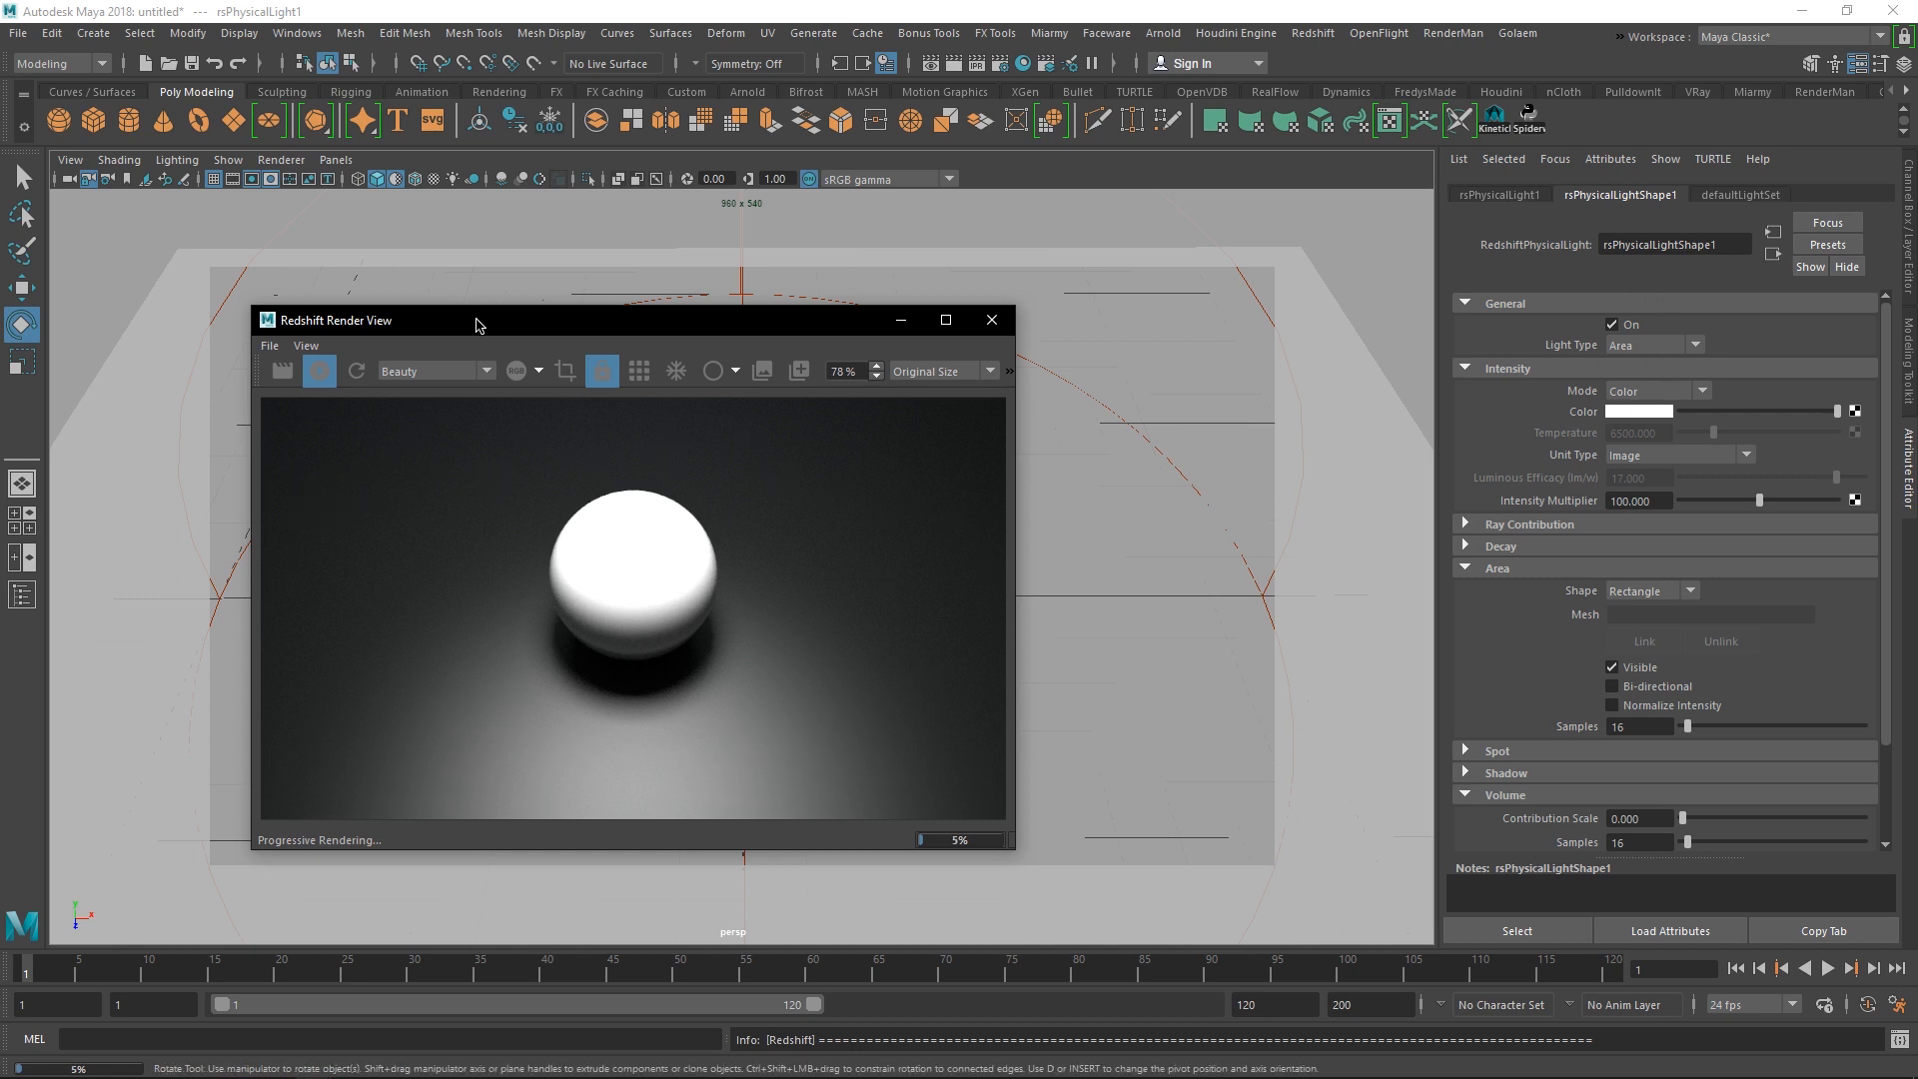
{"action": "left_click_drag", "start_coordinate": [480, 322], "coordinate": [284, 210]}
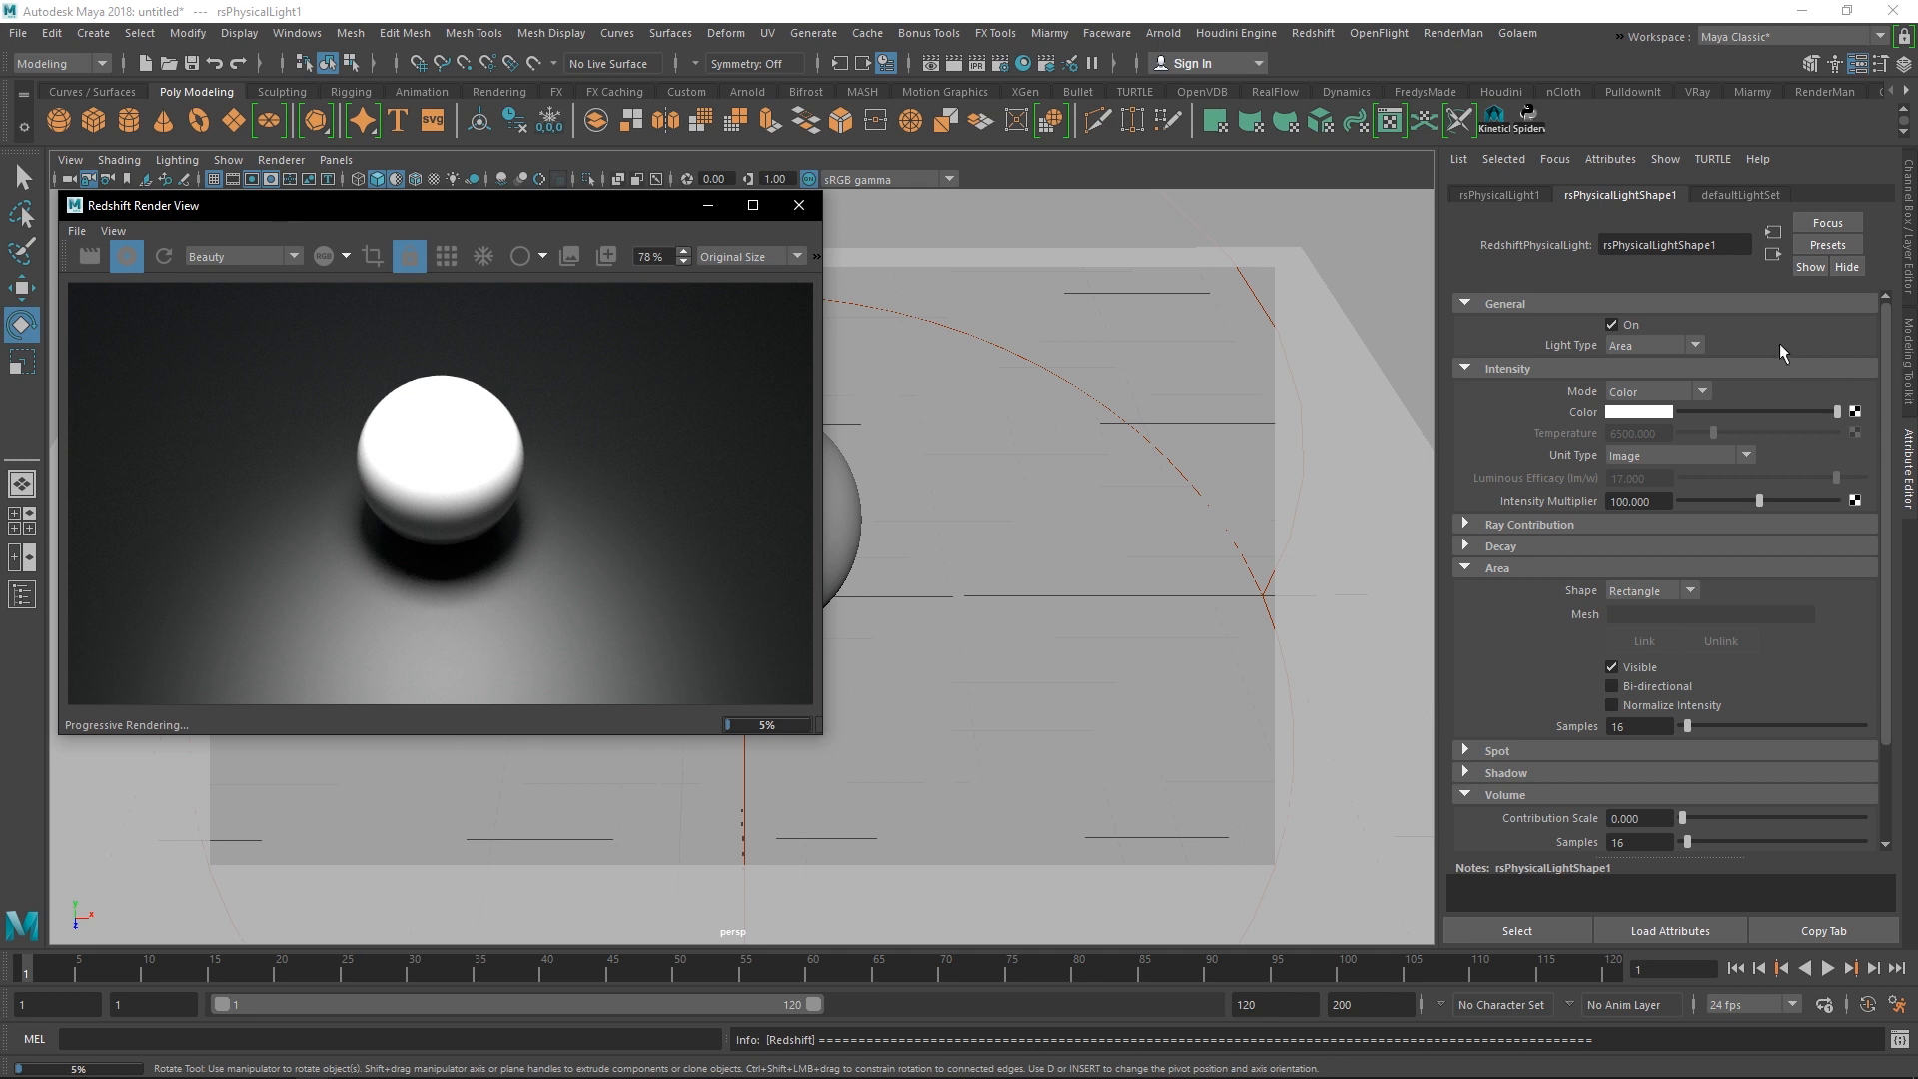
{"action": "left_click_drag", "start_coordinate": [519, 212], "coordinate": [1385, 315]}
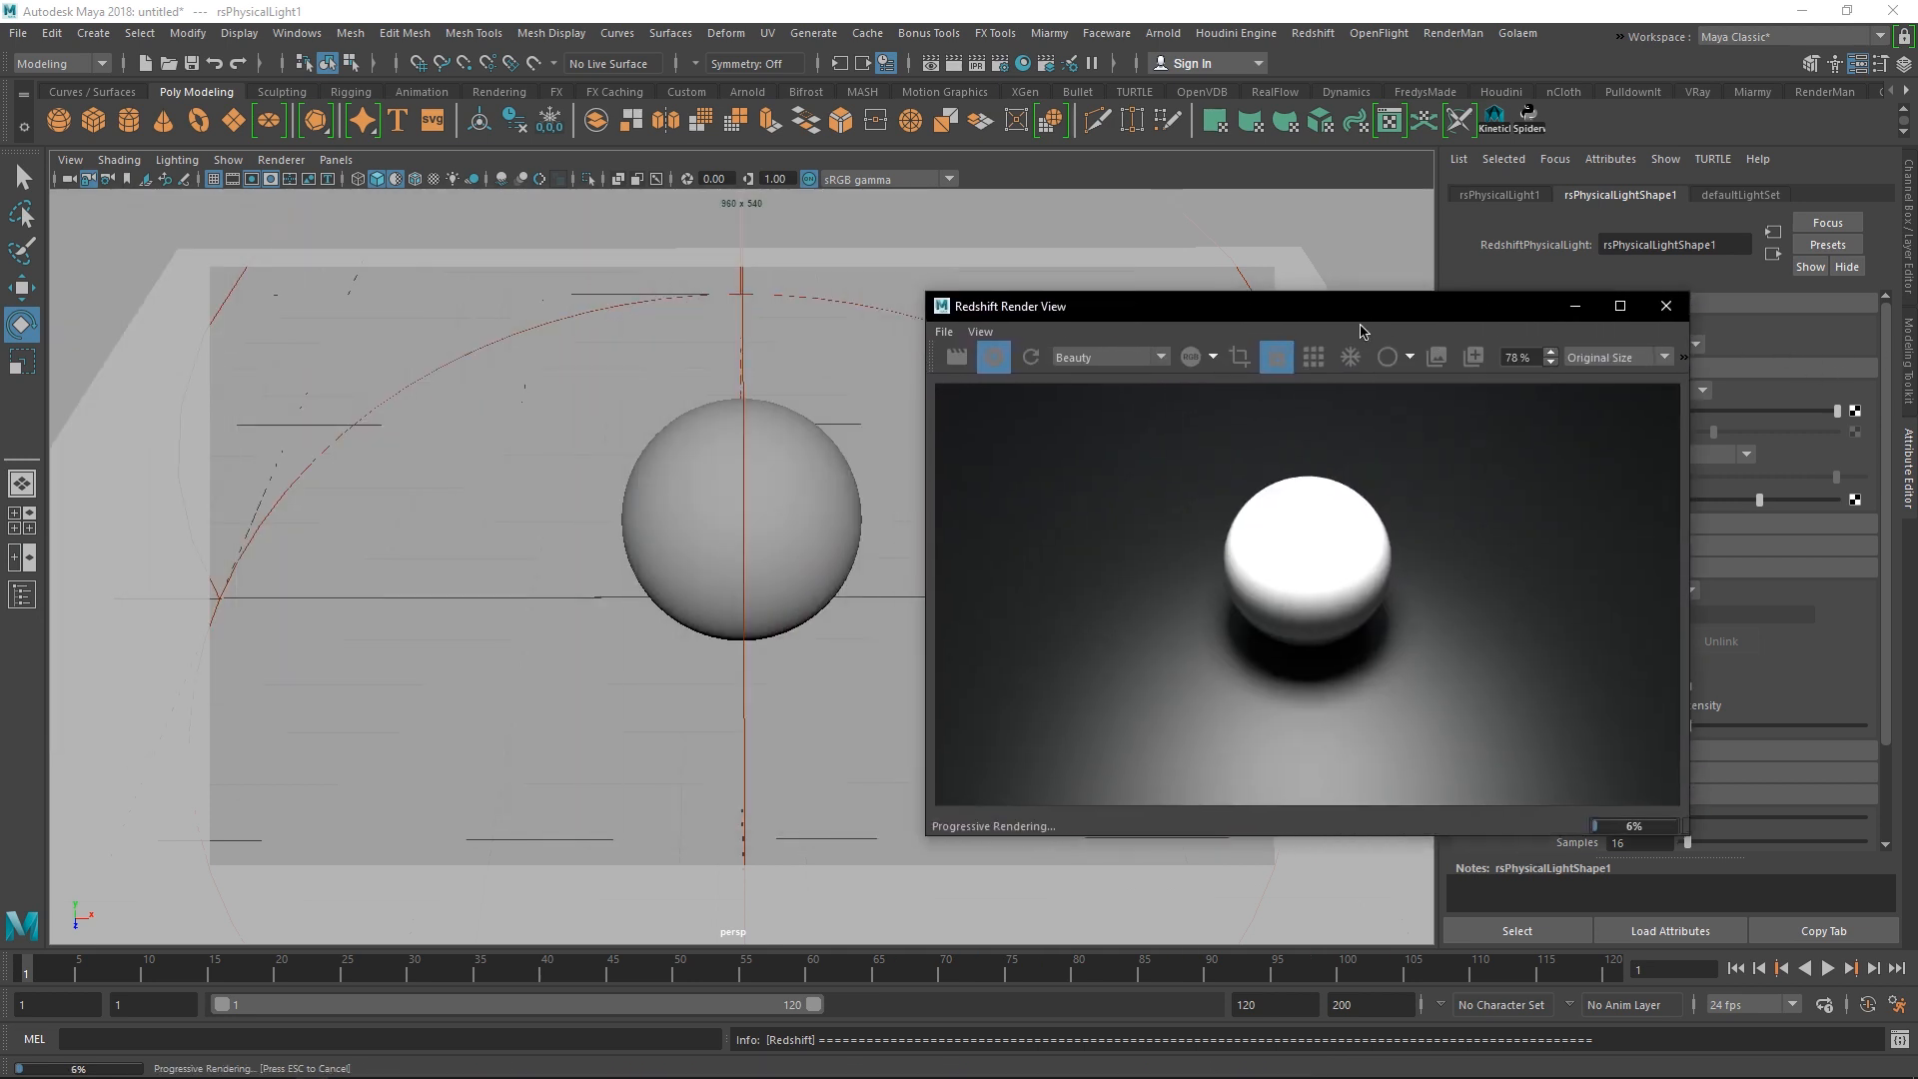
{"action": "left_click", "coordinate": [335, 160]}
{"action": "mouse_move", "coordinate": [379, 182]}
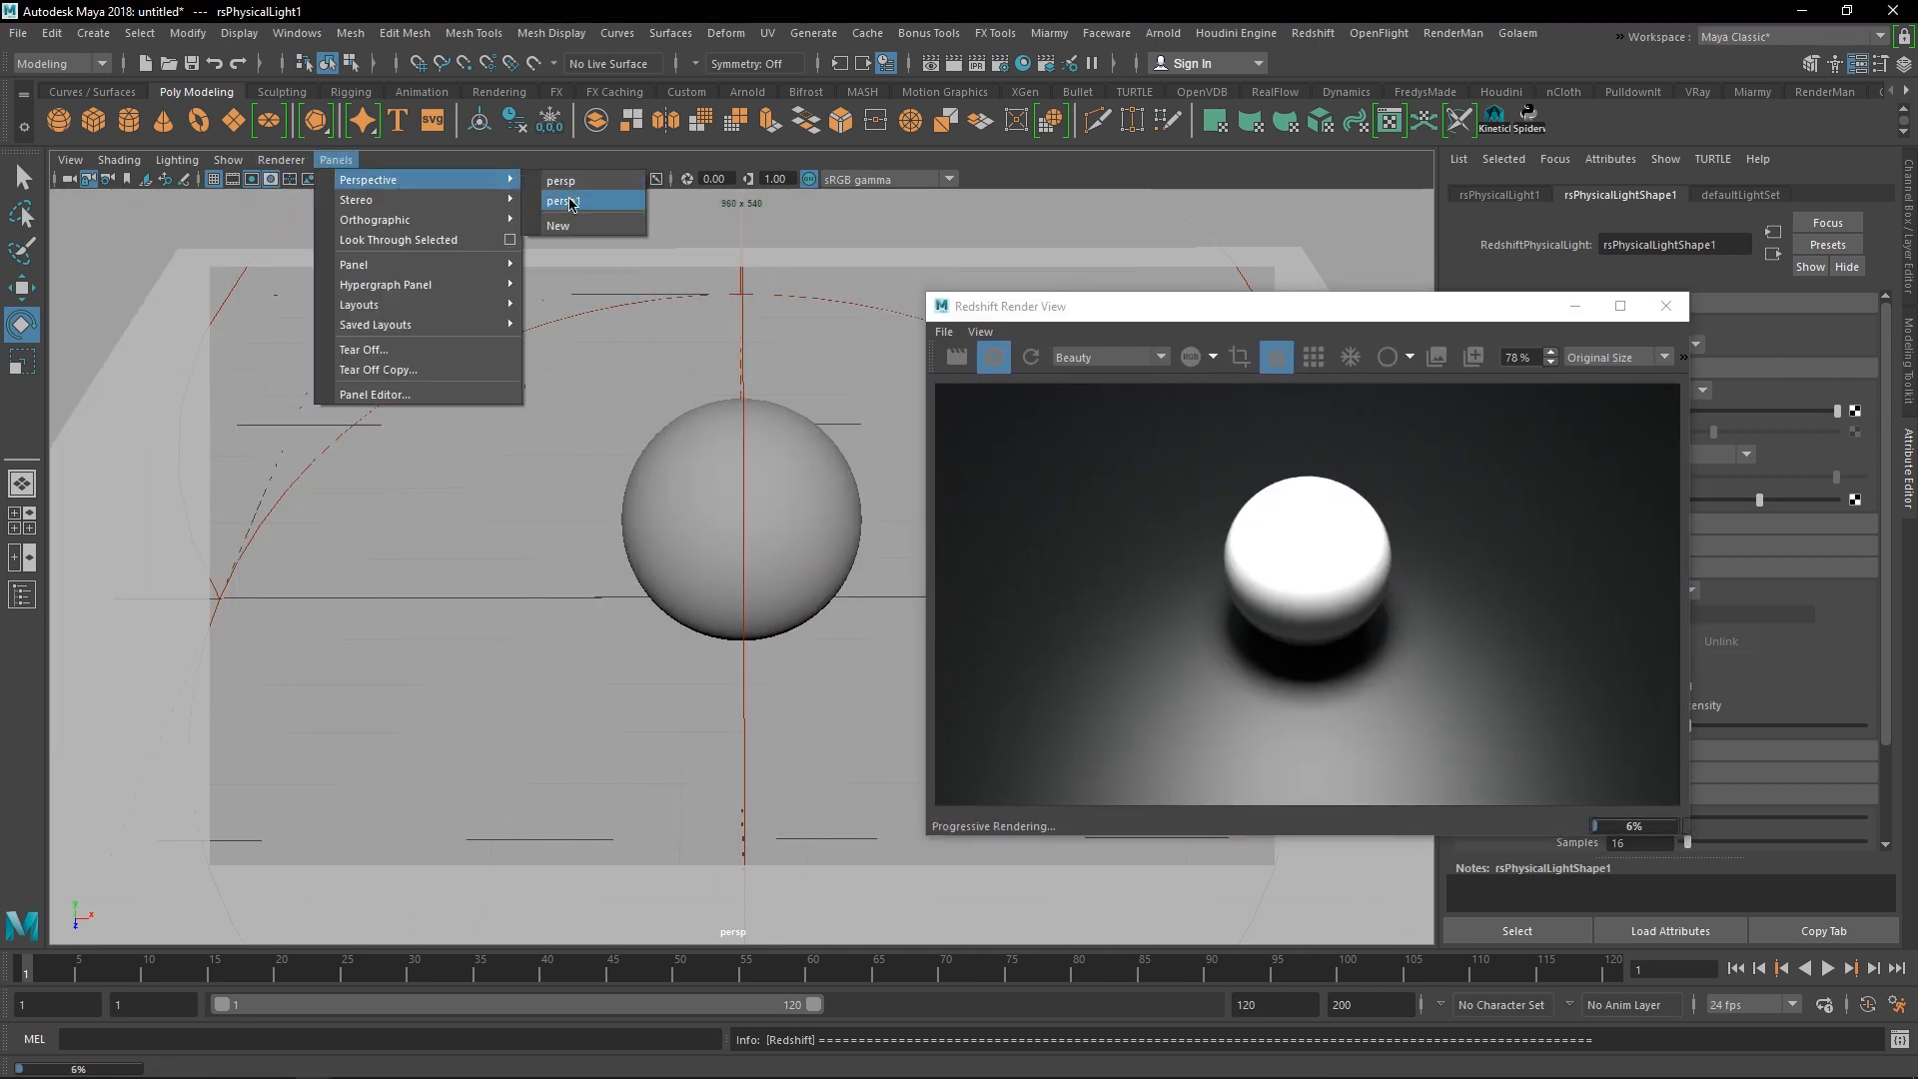
{"action": "left_click", "coordinate": [584, 202]}
{"action": "scroll", "coordinate": [732, 492], "scroll_direction": "up", "scroll_amount": 2}
{"action": "left_click", "coordinate": [860, 842]}
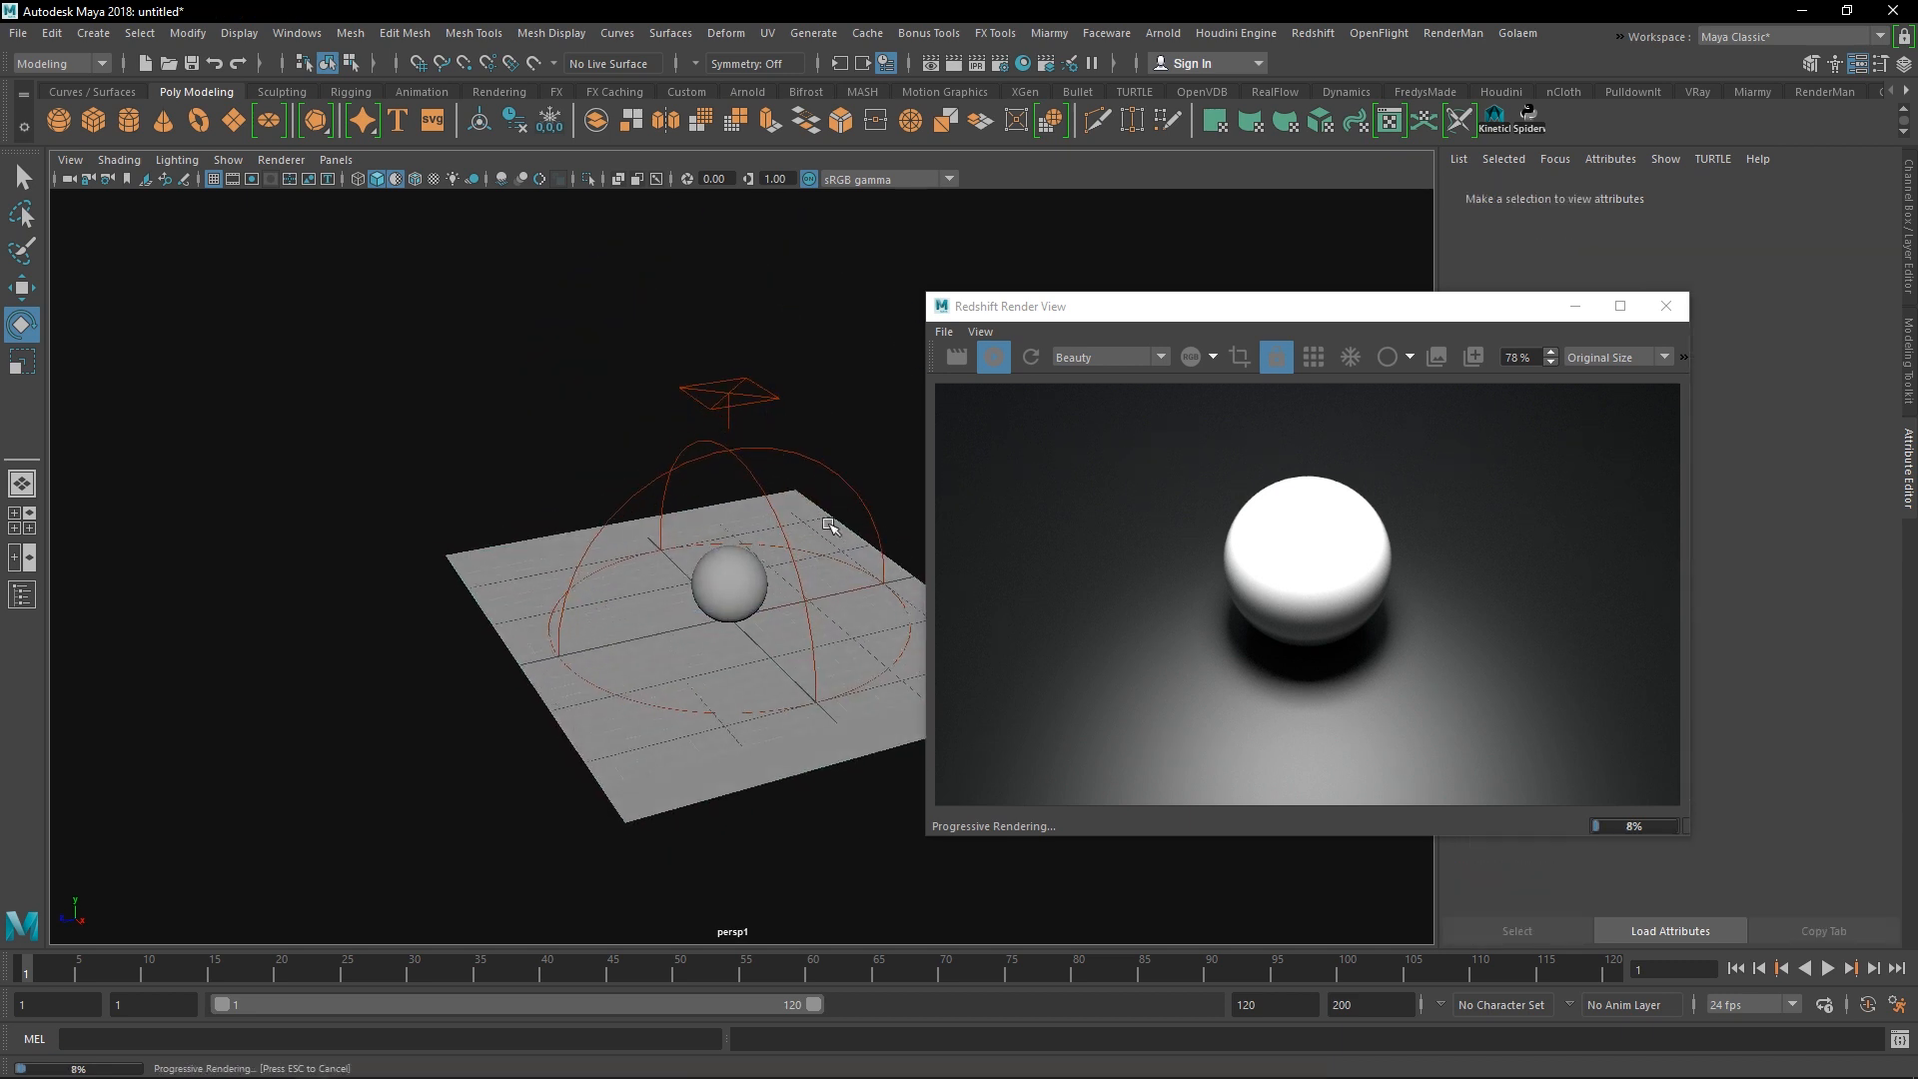
{"action": "left_click_drag", "start_coordinate": [828, 523], "coordinate": [751, 468], "text": "alt"}
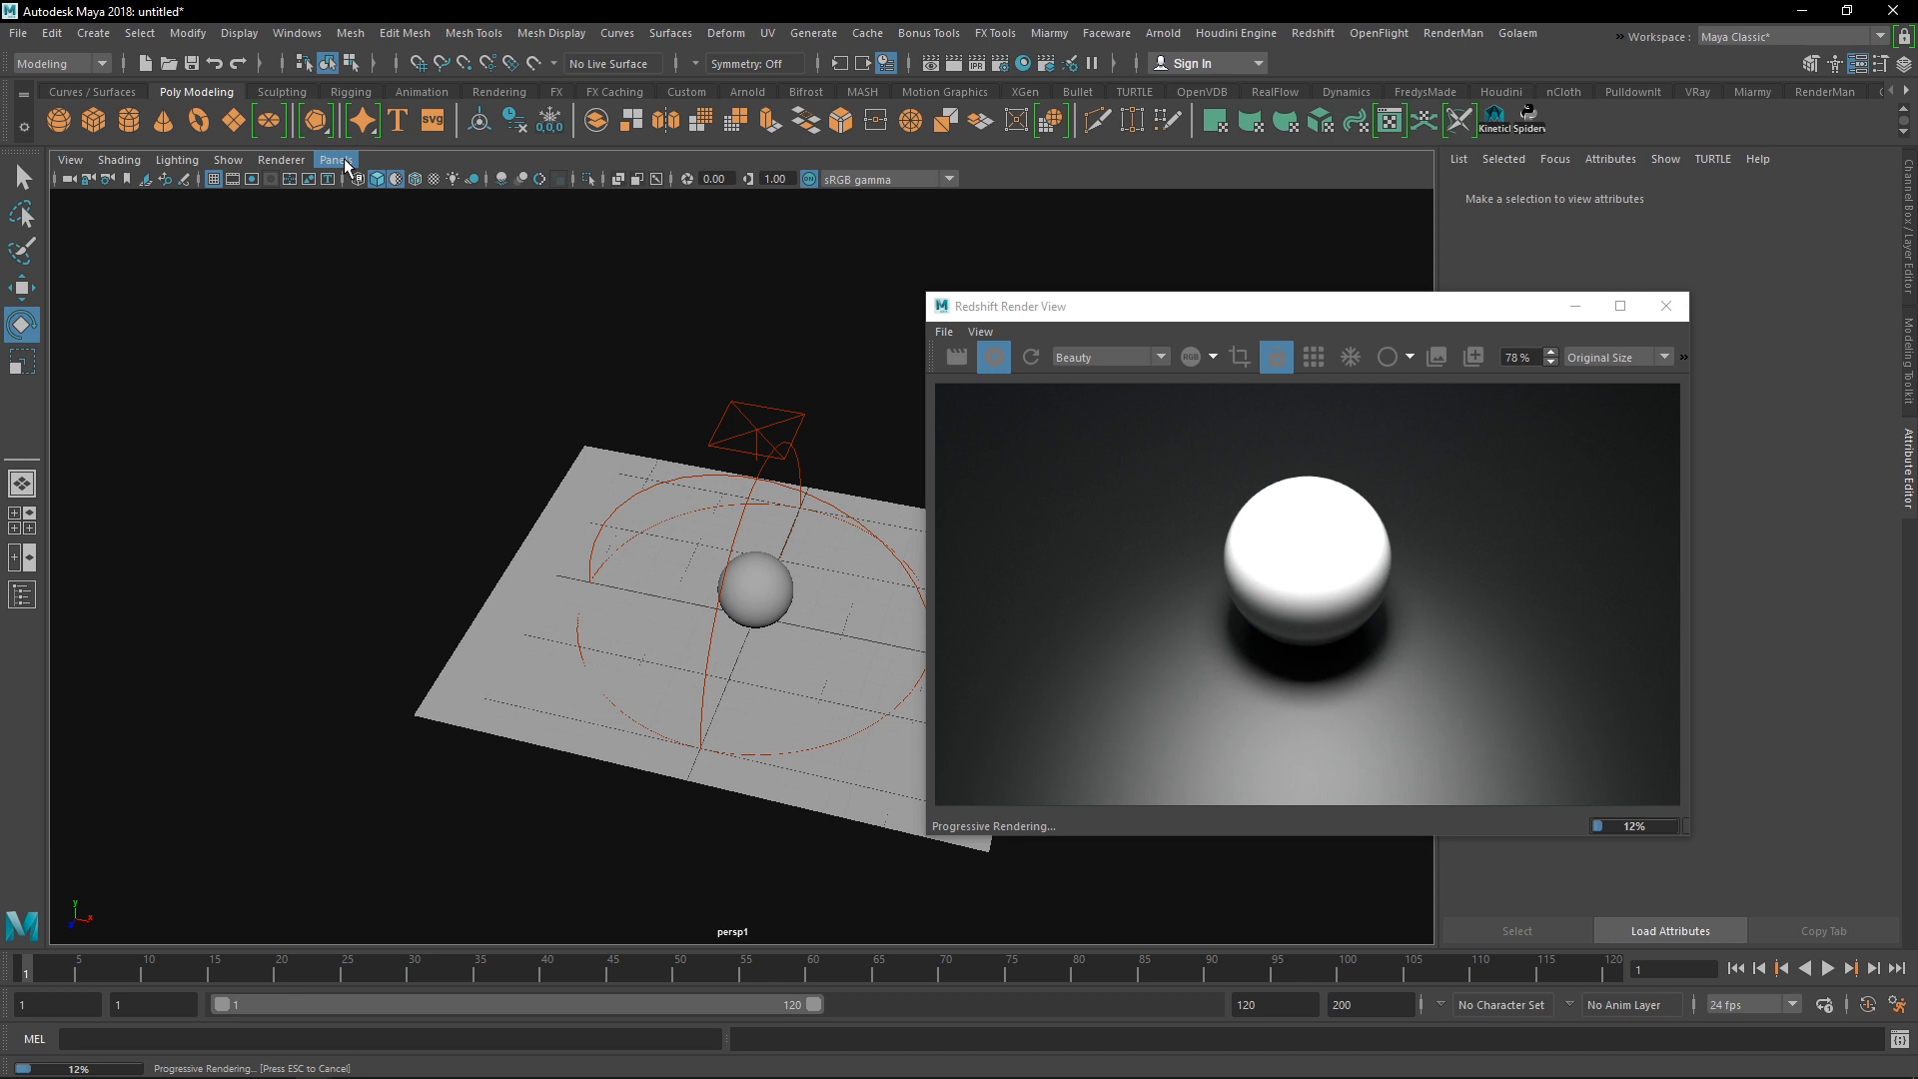
- Return the viewport to the persp camera and reposition the live render window over the viewport
{"action": "left_click", "coordinate": [343, 160]}
{"action": "mouse_move", "coordinate": [470, 180]}
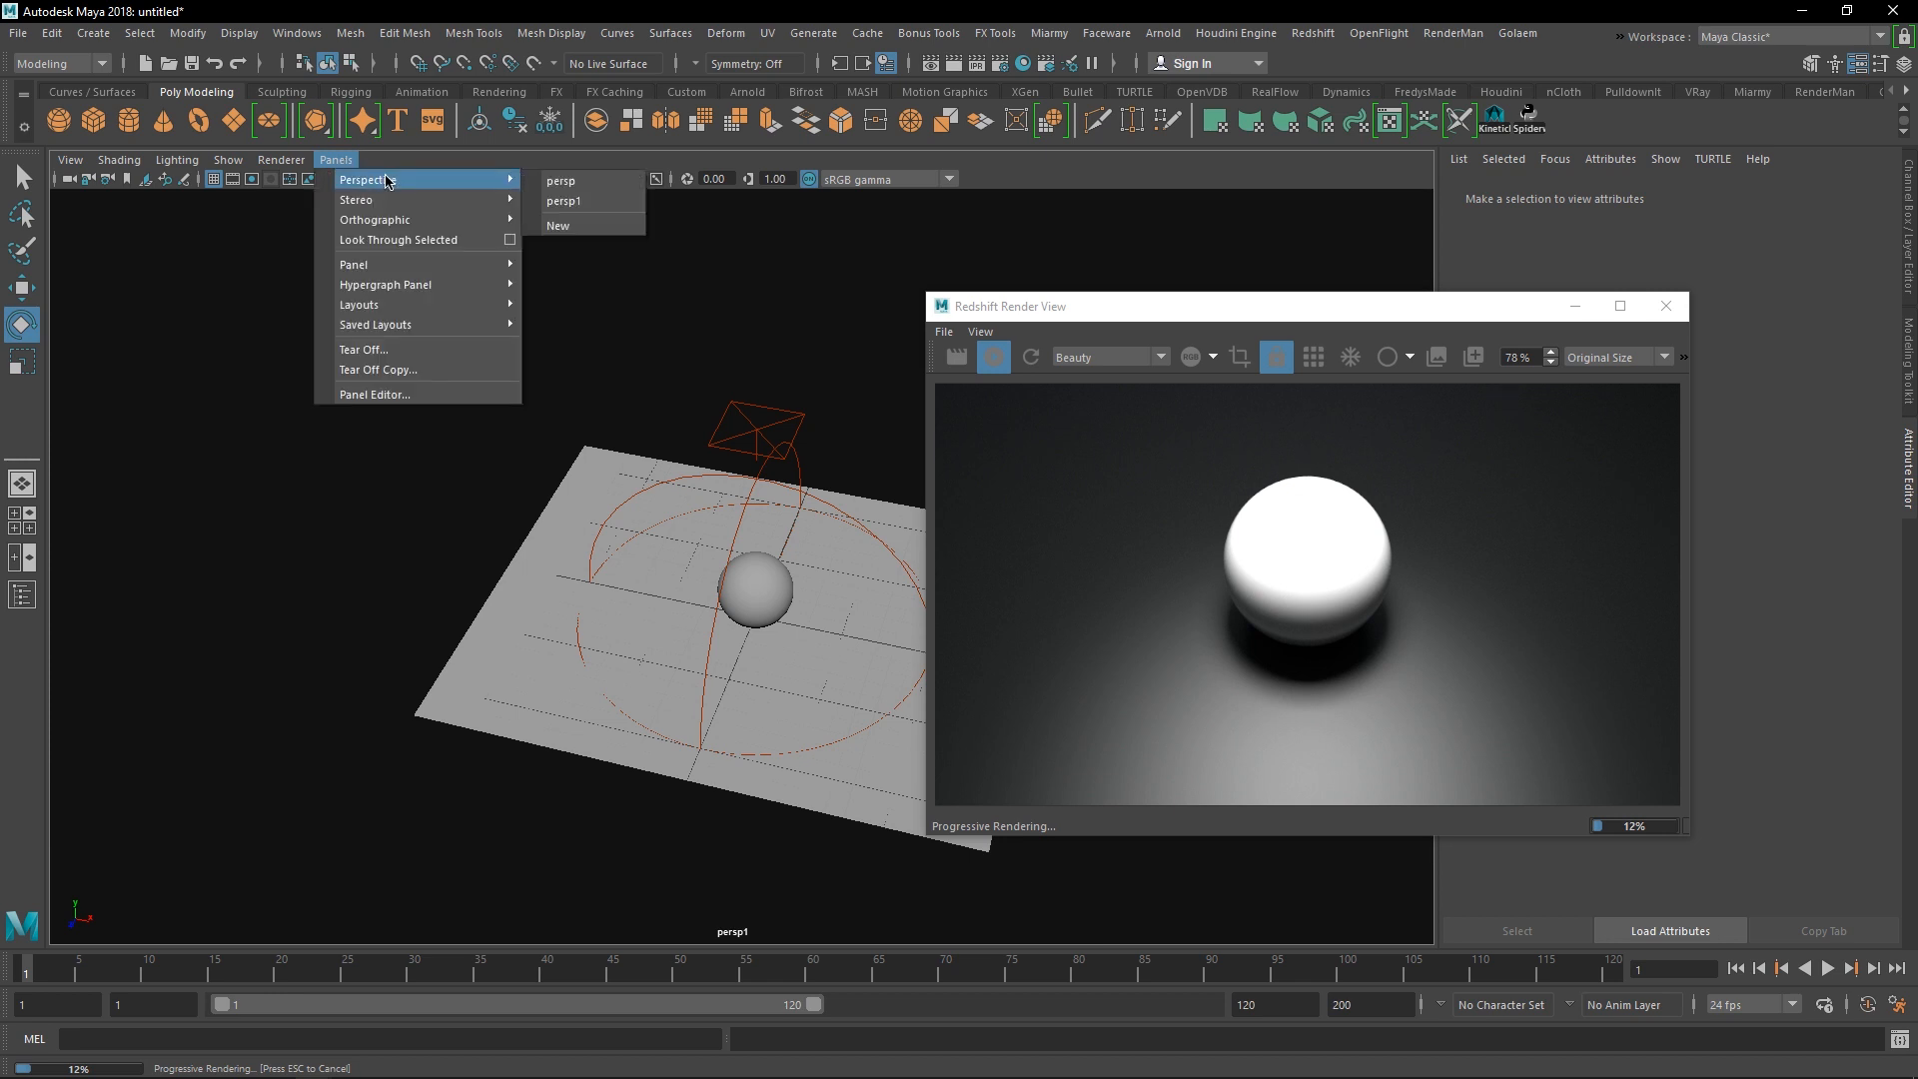
{"action": "left_click", "coordinate": [574, 180]}
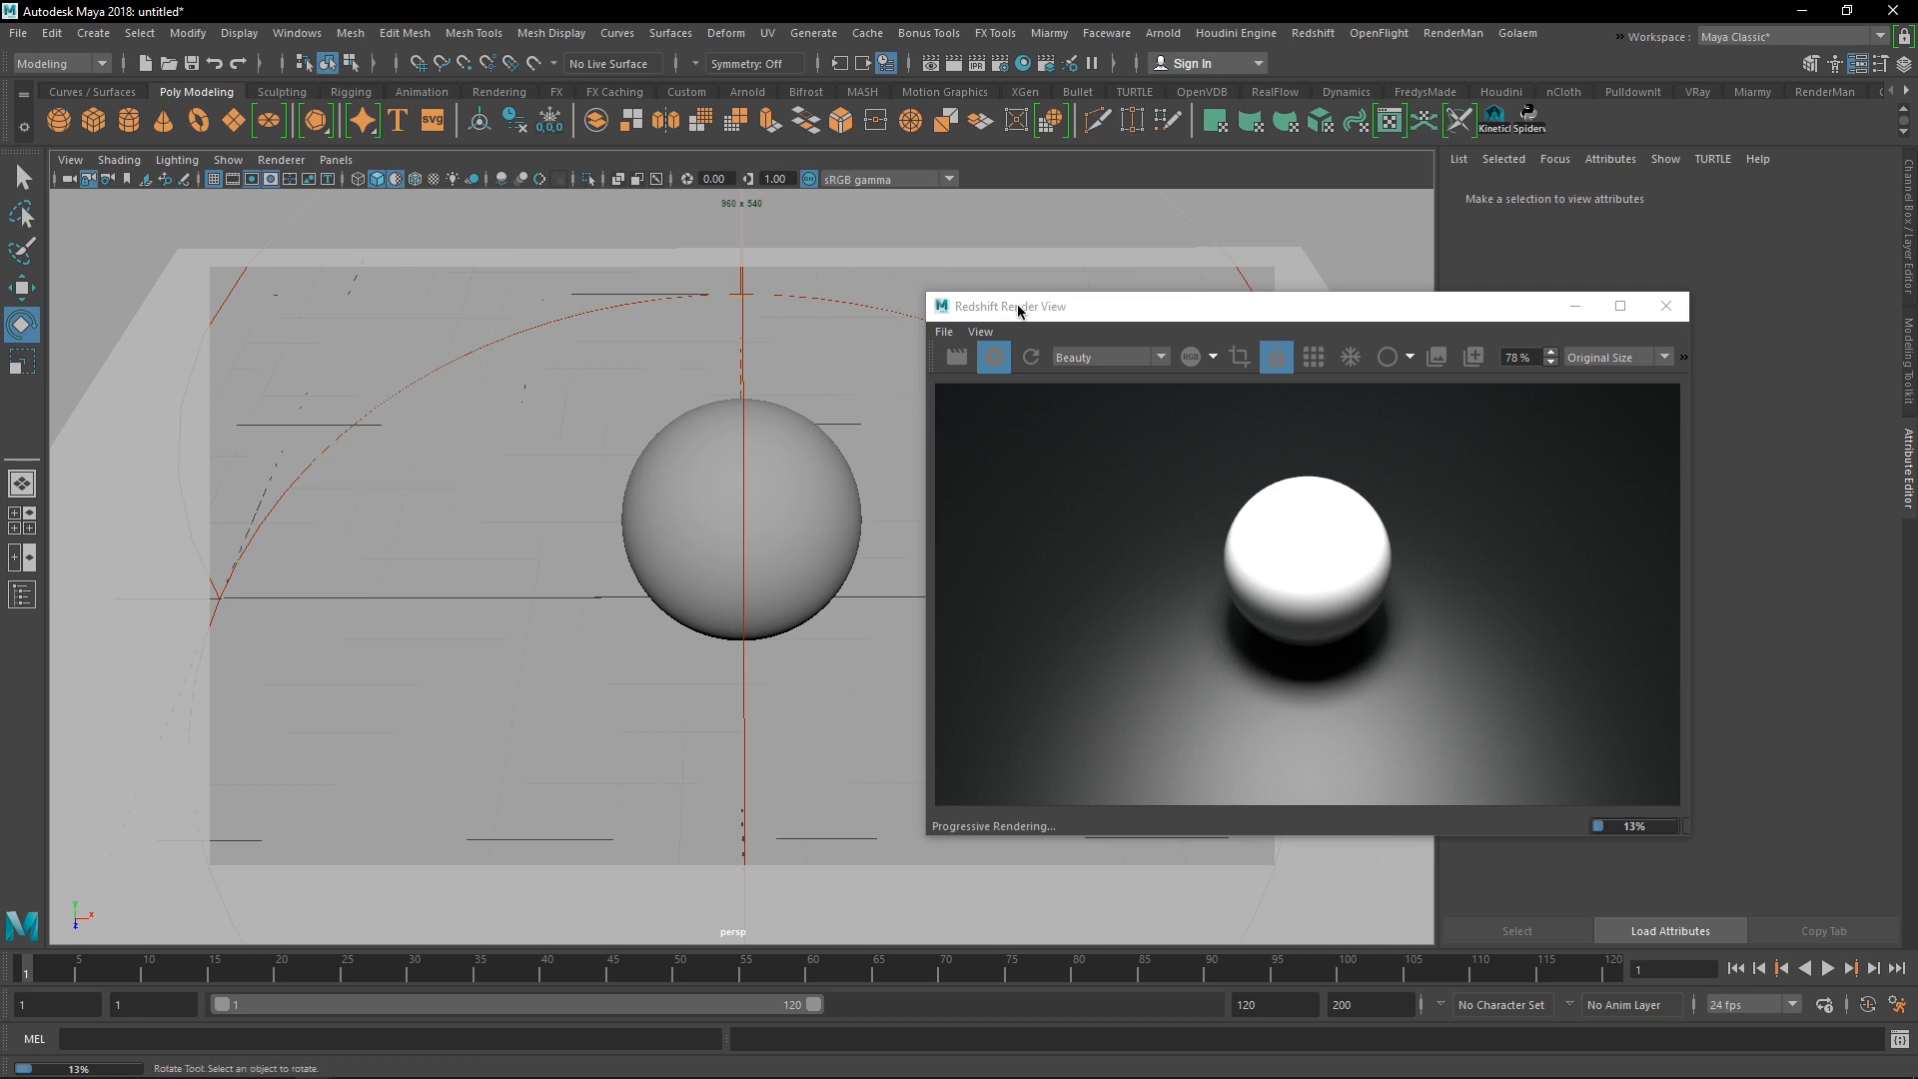
{"action": "left_click_drag", "start_coordinate": [1018, 313], "coordinate": [1163, 297]}
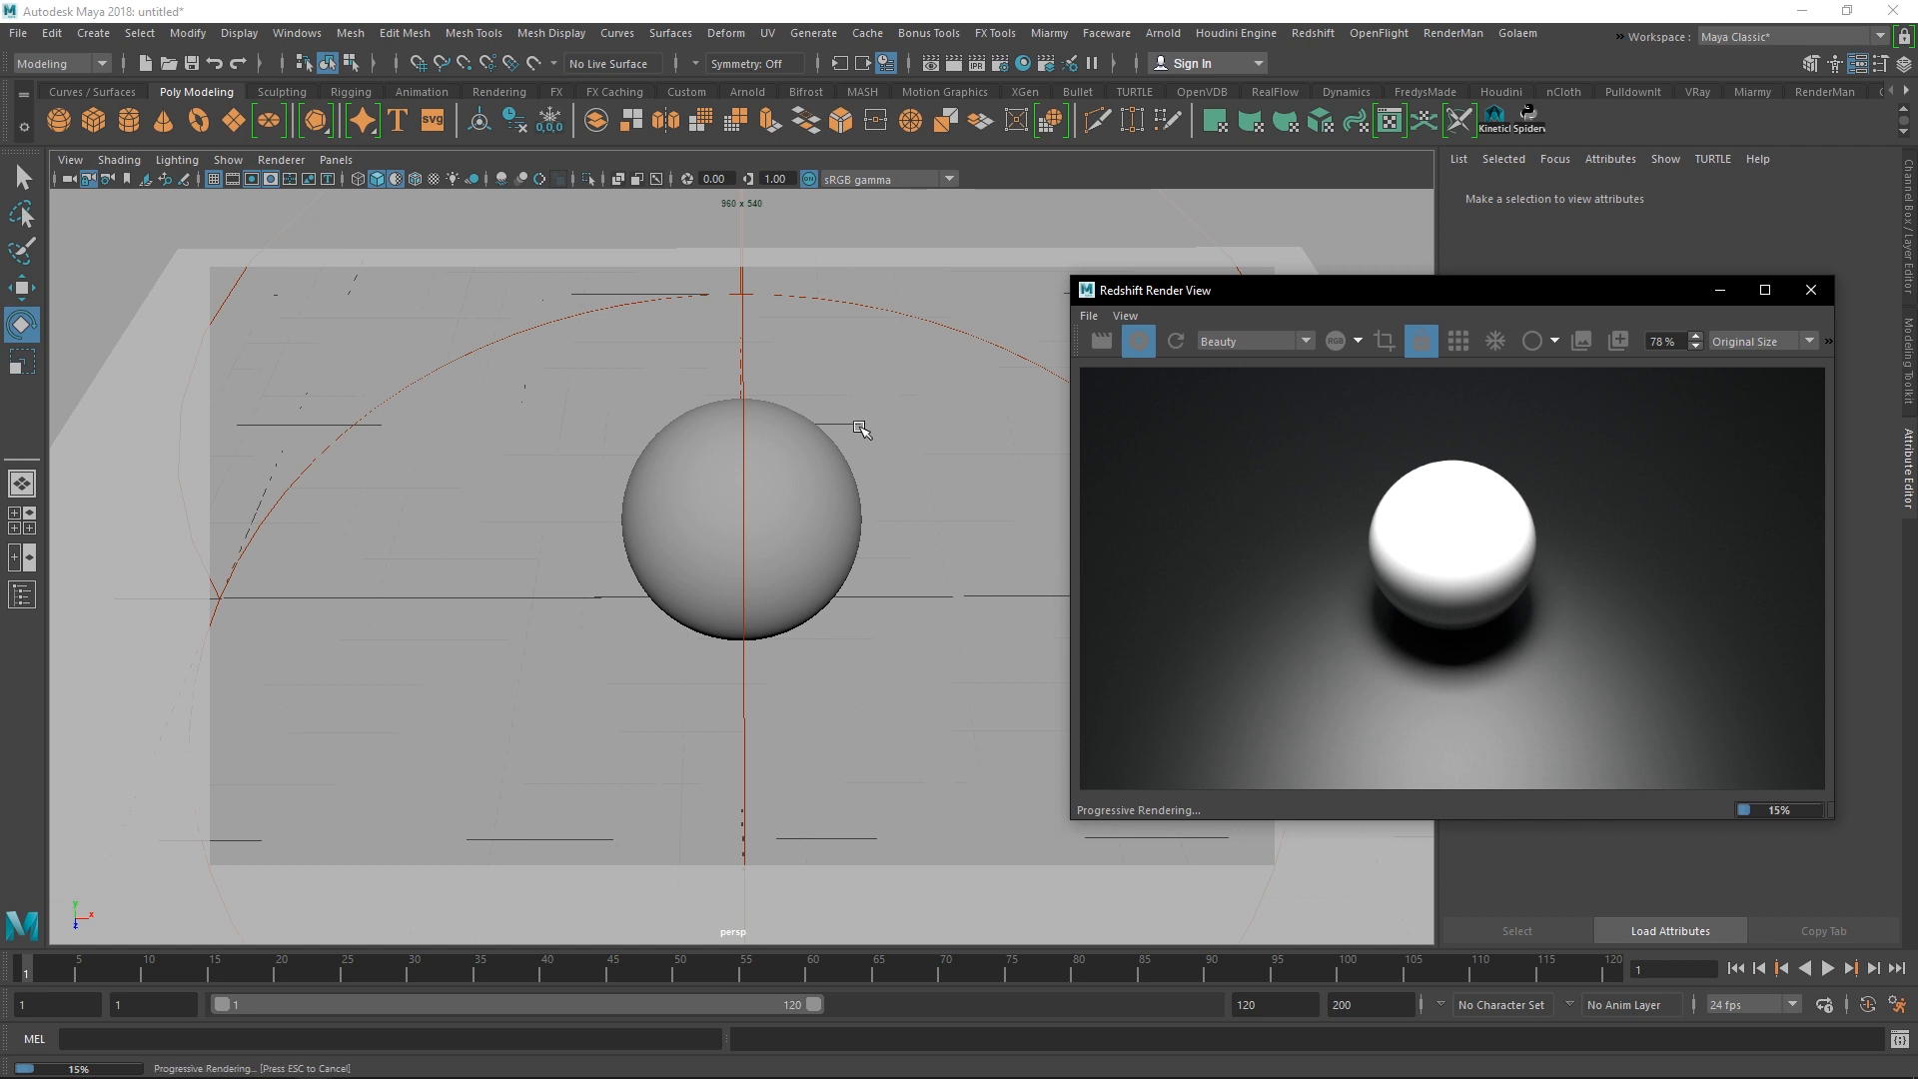
{"action": "left_click_drag", "start_coordinate": [1170, 302], "coordinate": [813, 272]}
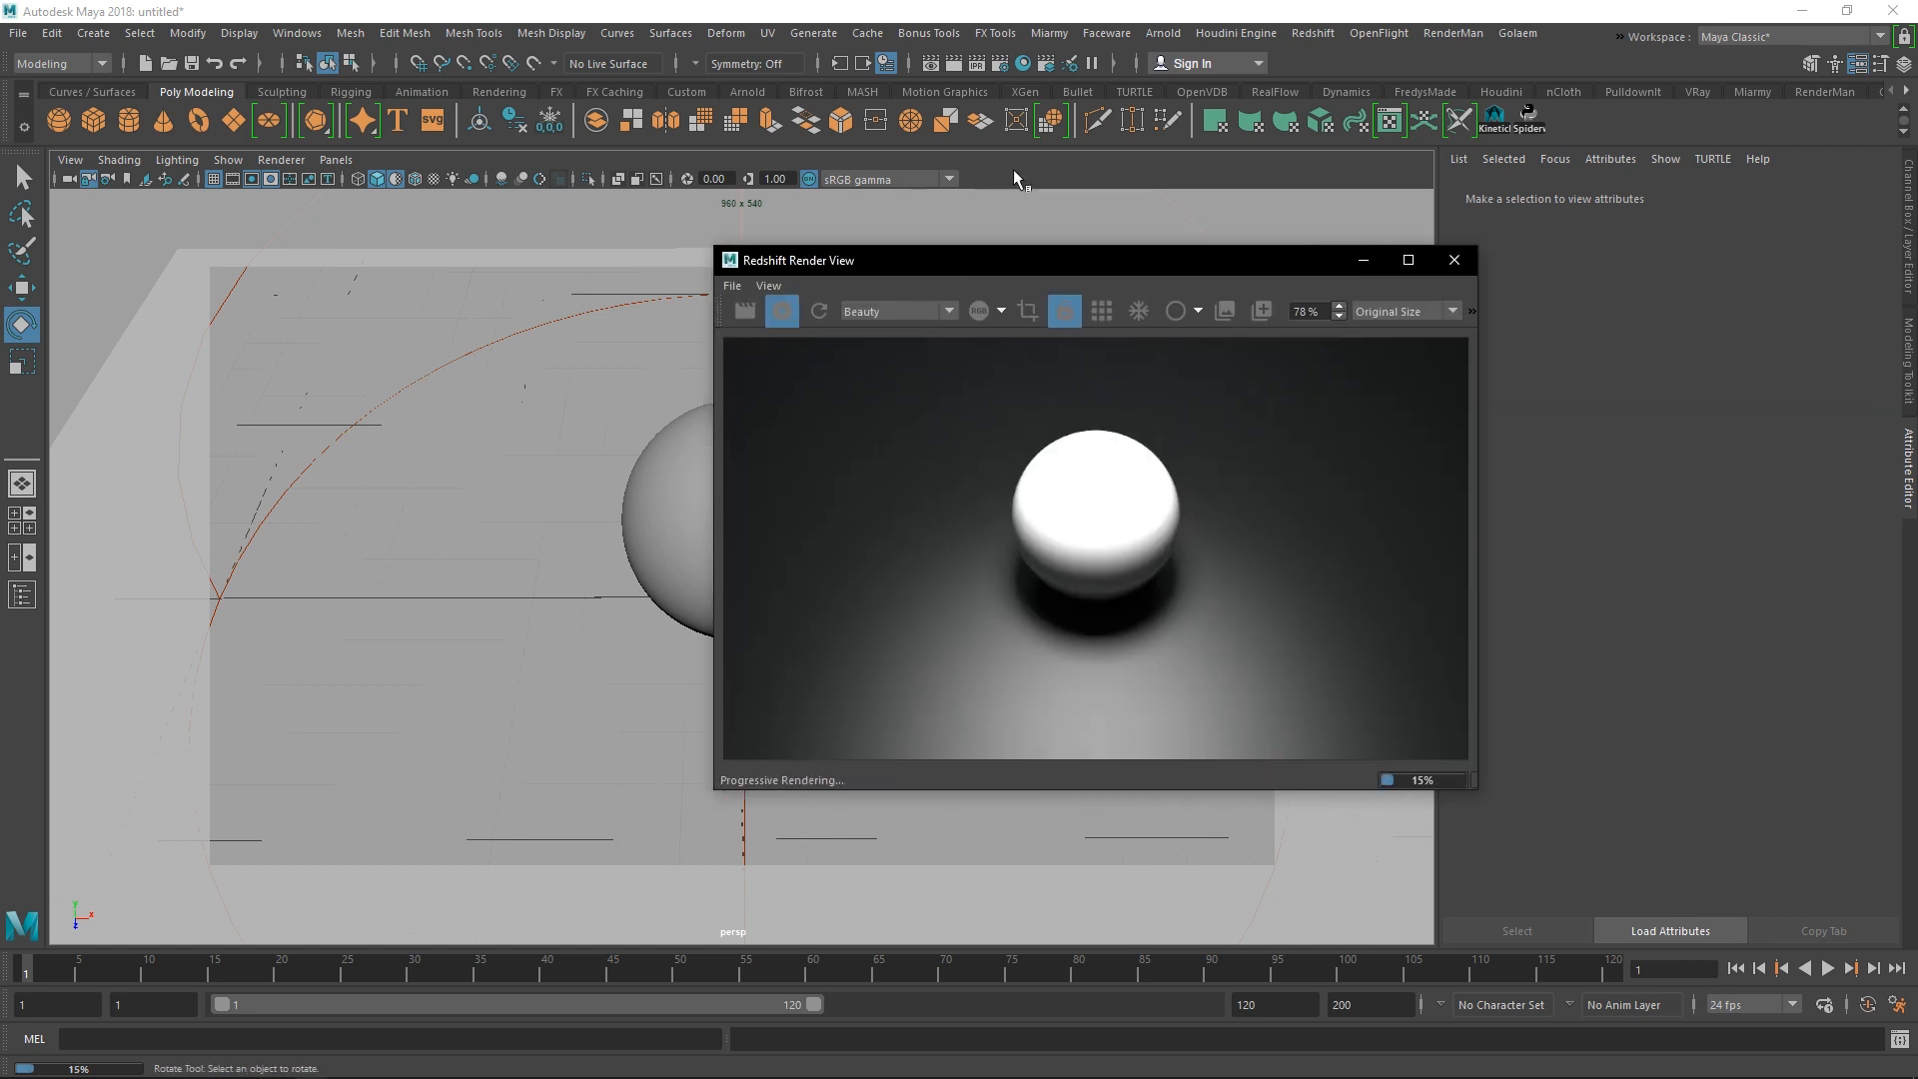
- Open the render settings and set the renderer to Redshift
{"action": "left_click", "coordinate": [957, 125]}
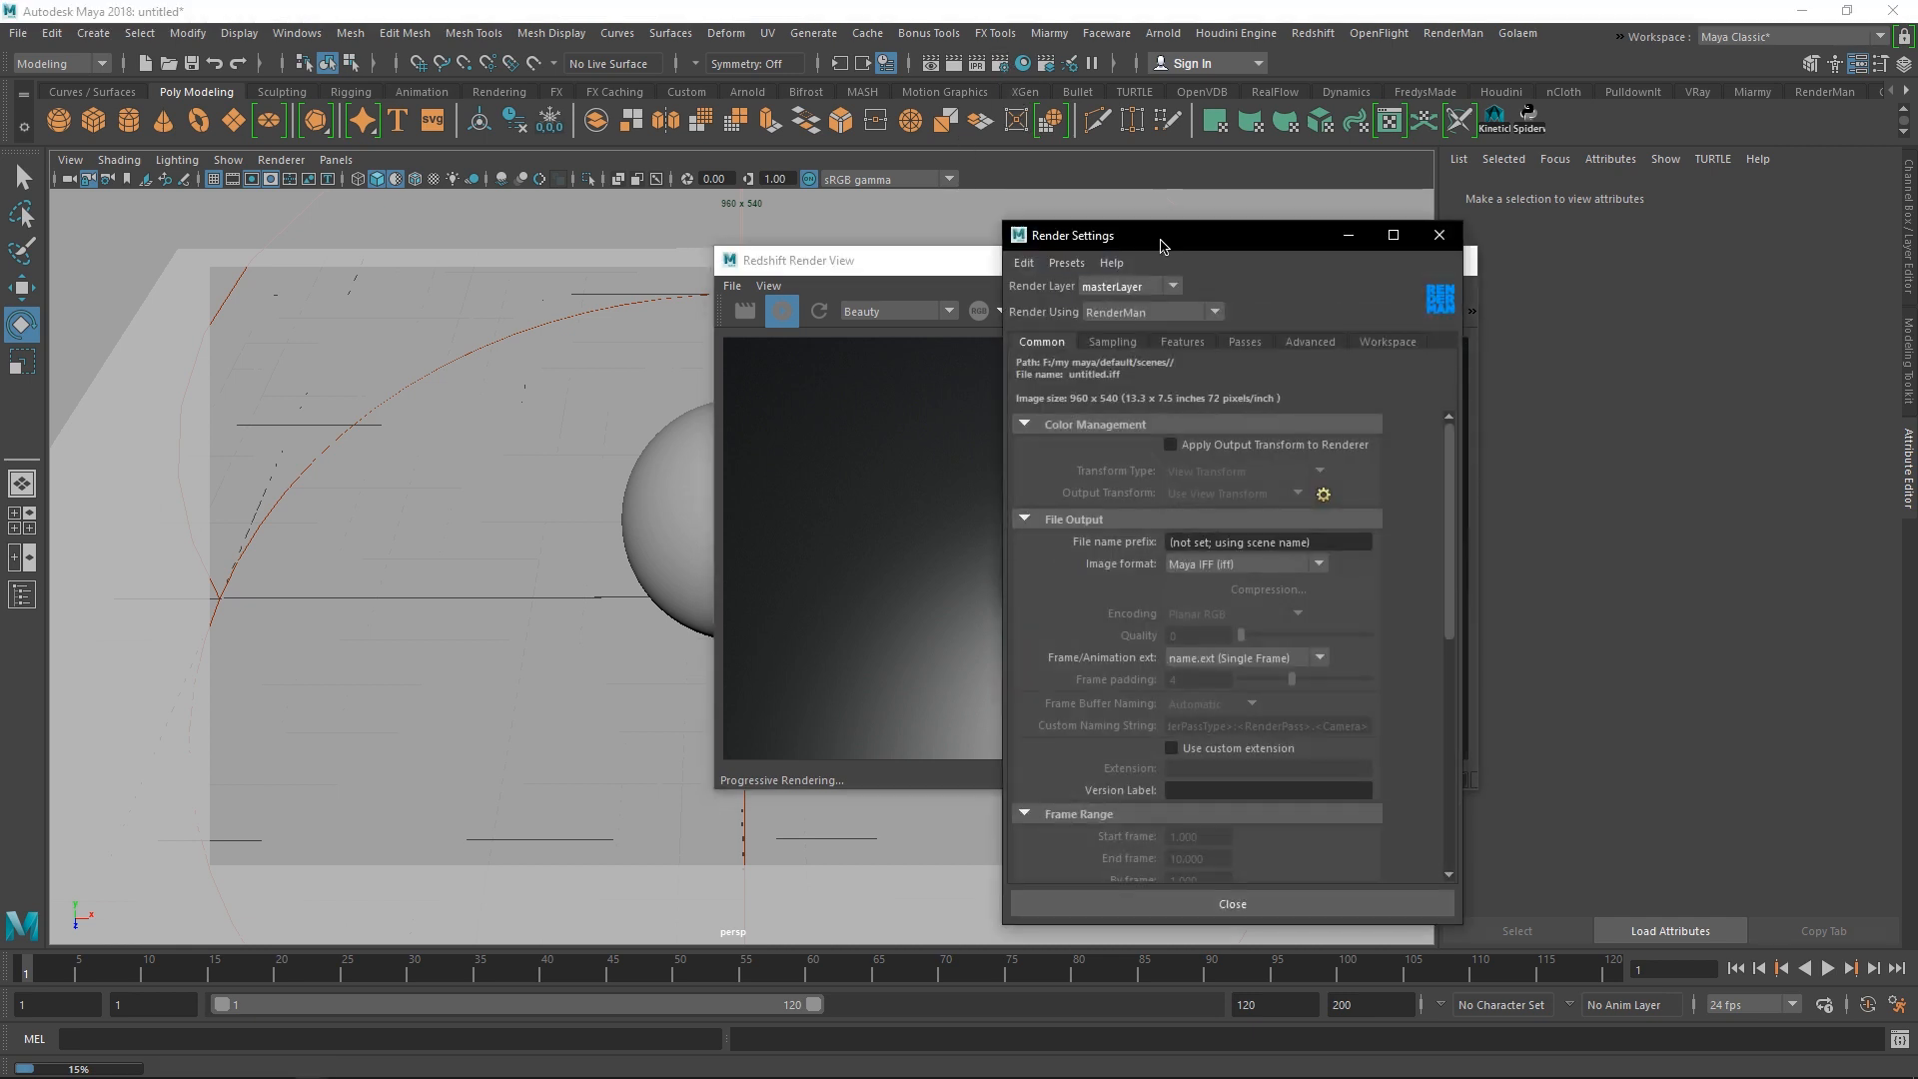
{"action": "left_click_drag", "start_coordinate": [1068, 237], "coordinate": [893, 184]}
{"action": "left_click", "coordinate": [993, 259]}
{"action": "left_click", "coordinate": [996, 322]}
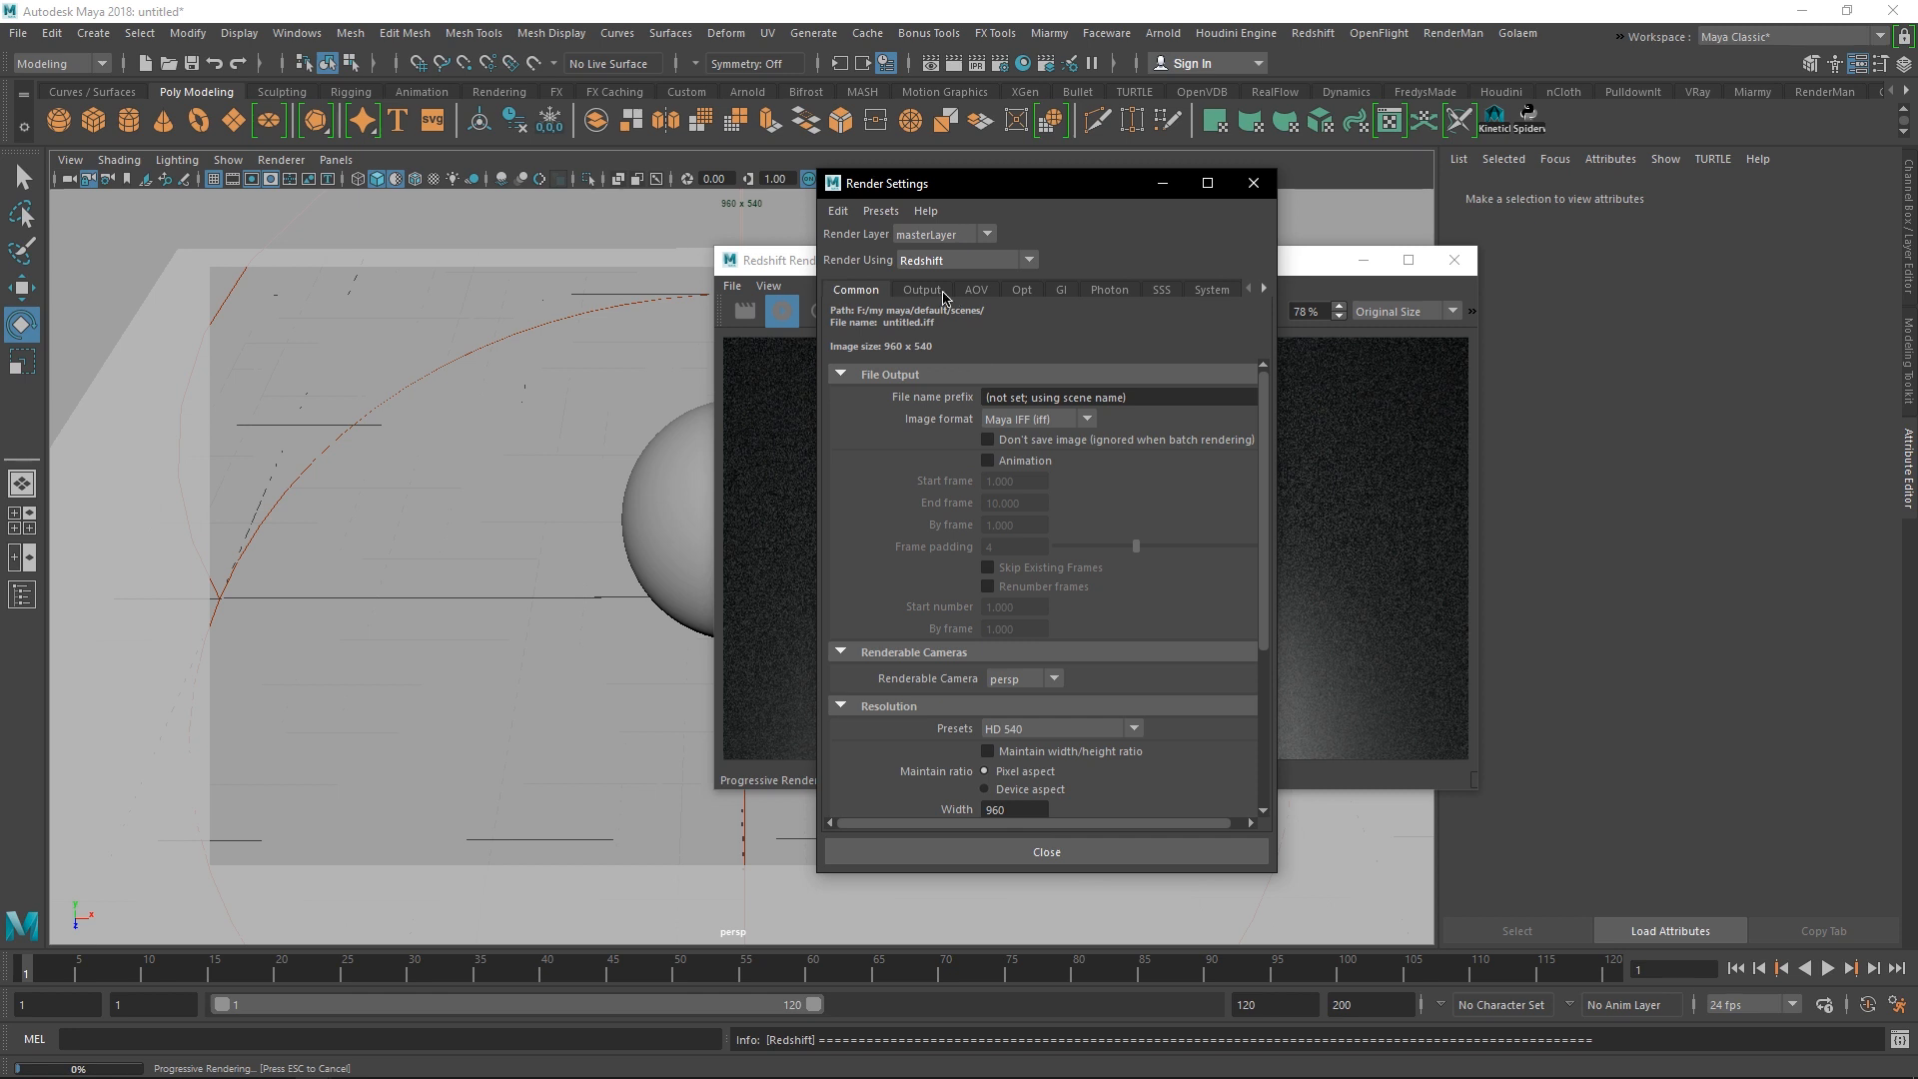
- Assign a Redshift Volume Scattering node as the atmosphere in the output environment settings, and close the render settings
{"action": "left_click", "coordinate": [921, 290]}
{"action": "scroll", "coordinate": [1009, 569], "scroll_direction": "down", "scroll_amount": 5}
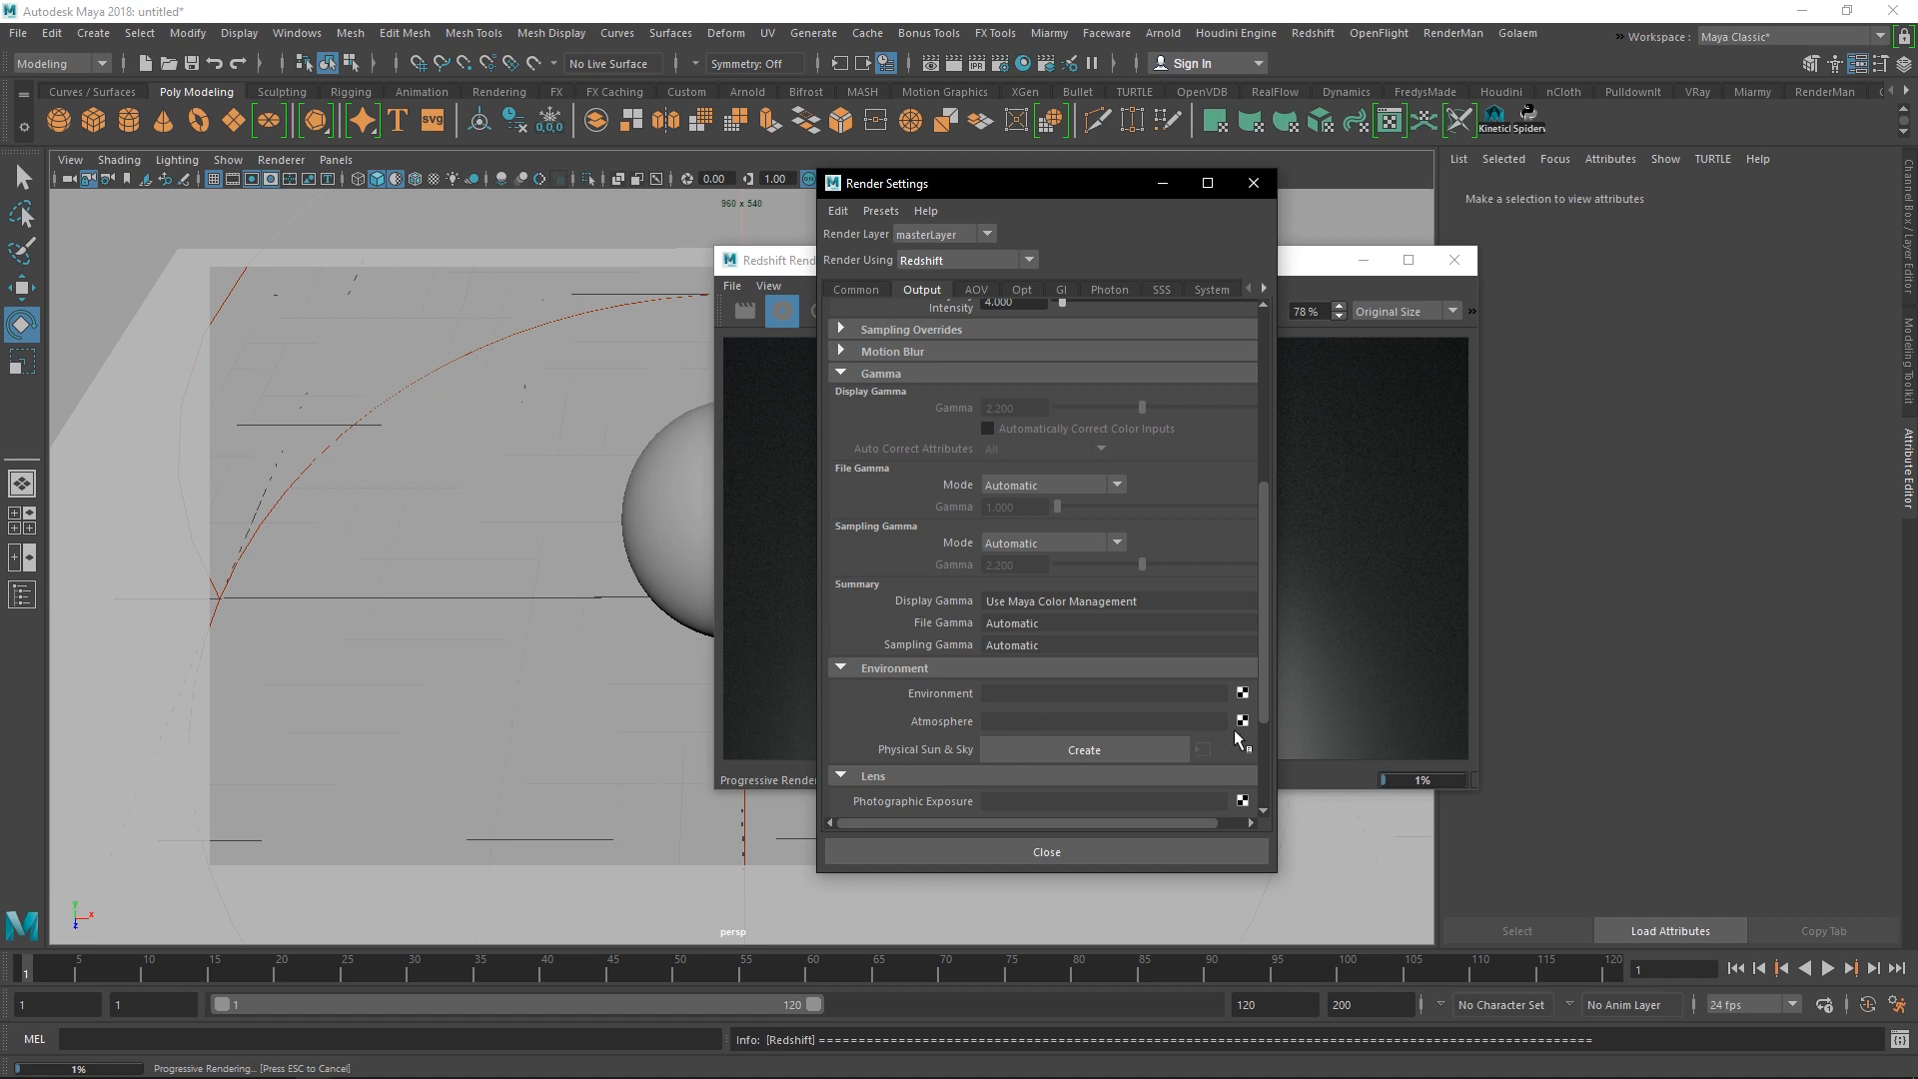
{"action": "left_click", "coordinate": [1241, 721]}
{"action": "left_click", "coordinate": [1270, 749]}
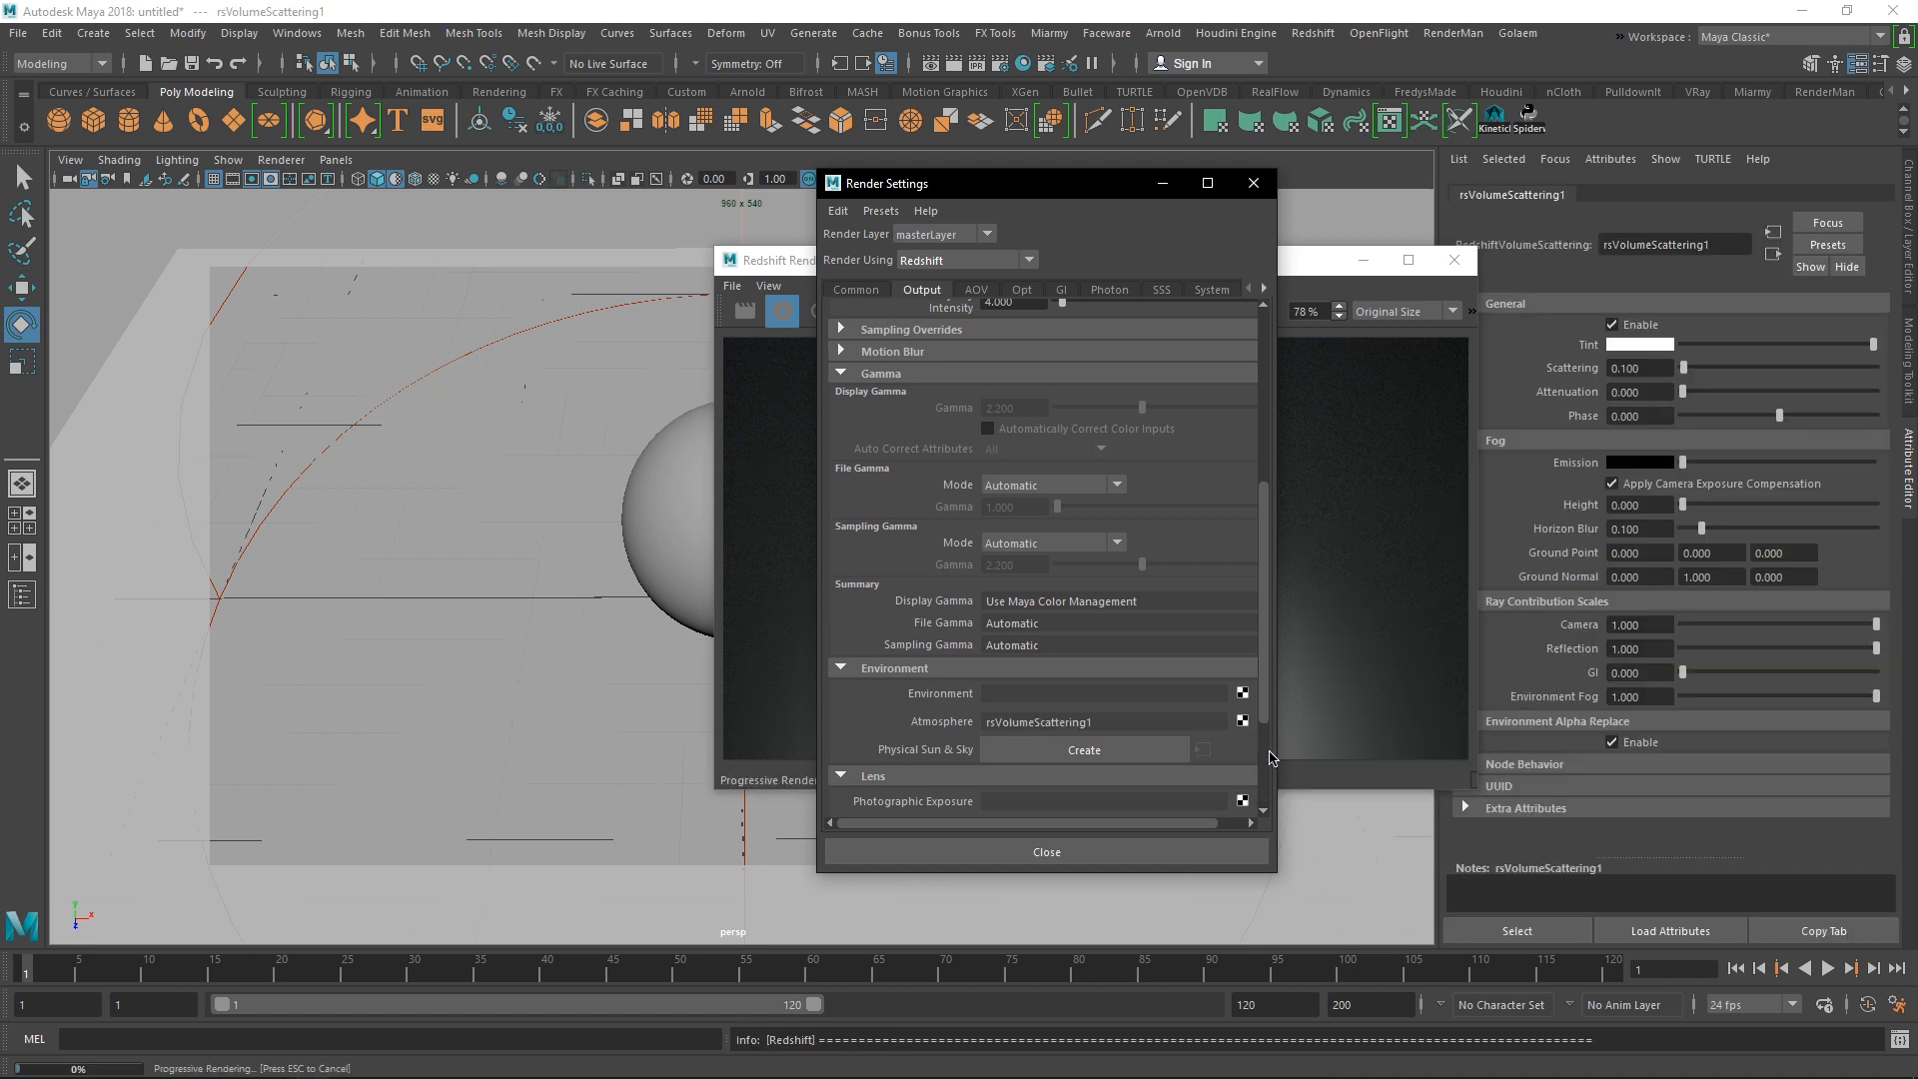
{"action": "left_click", "coordinate": [1253, 182]}
- Select rsPhysicalLight1 in the Outliner and set its volume contribution scale to 0.128
{"action": "left_click_drag", "start_coordinate": [1158, 262], "coordinate": [928, 369]}
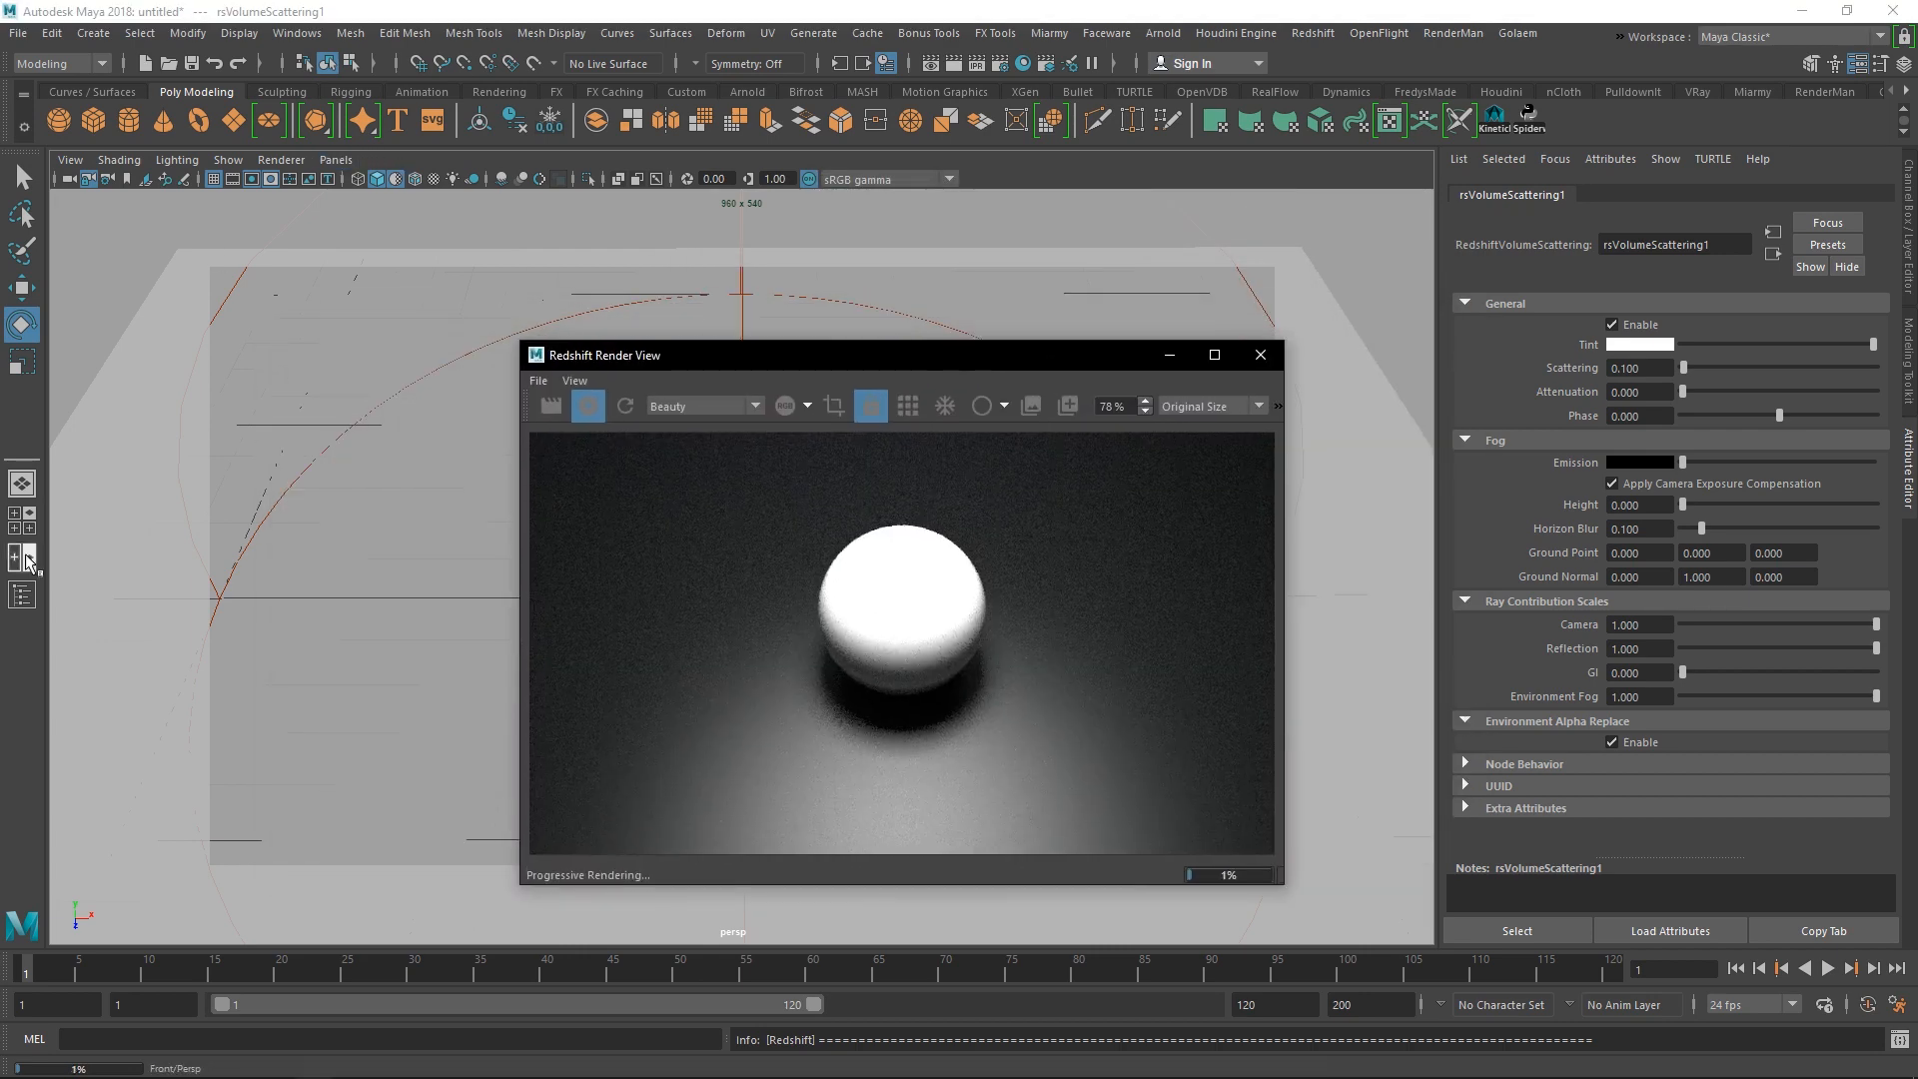
{"action": "left_click", "coordinate": [22, 595]}
{"action": "left_click", "coordinate": [80, 382]}
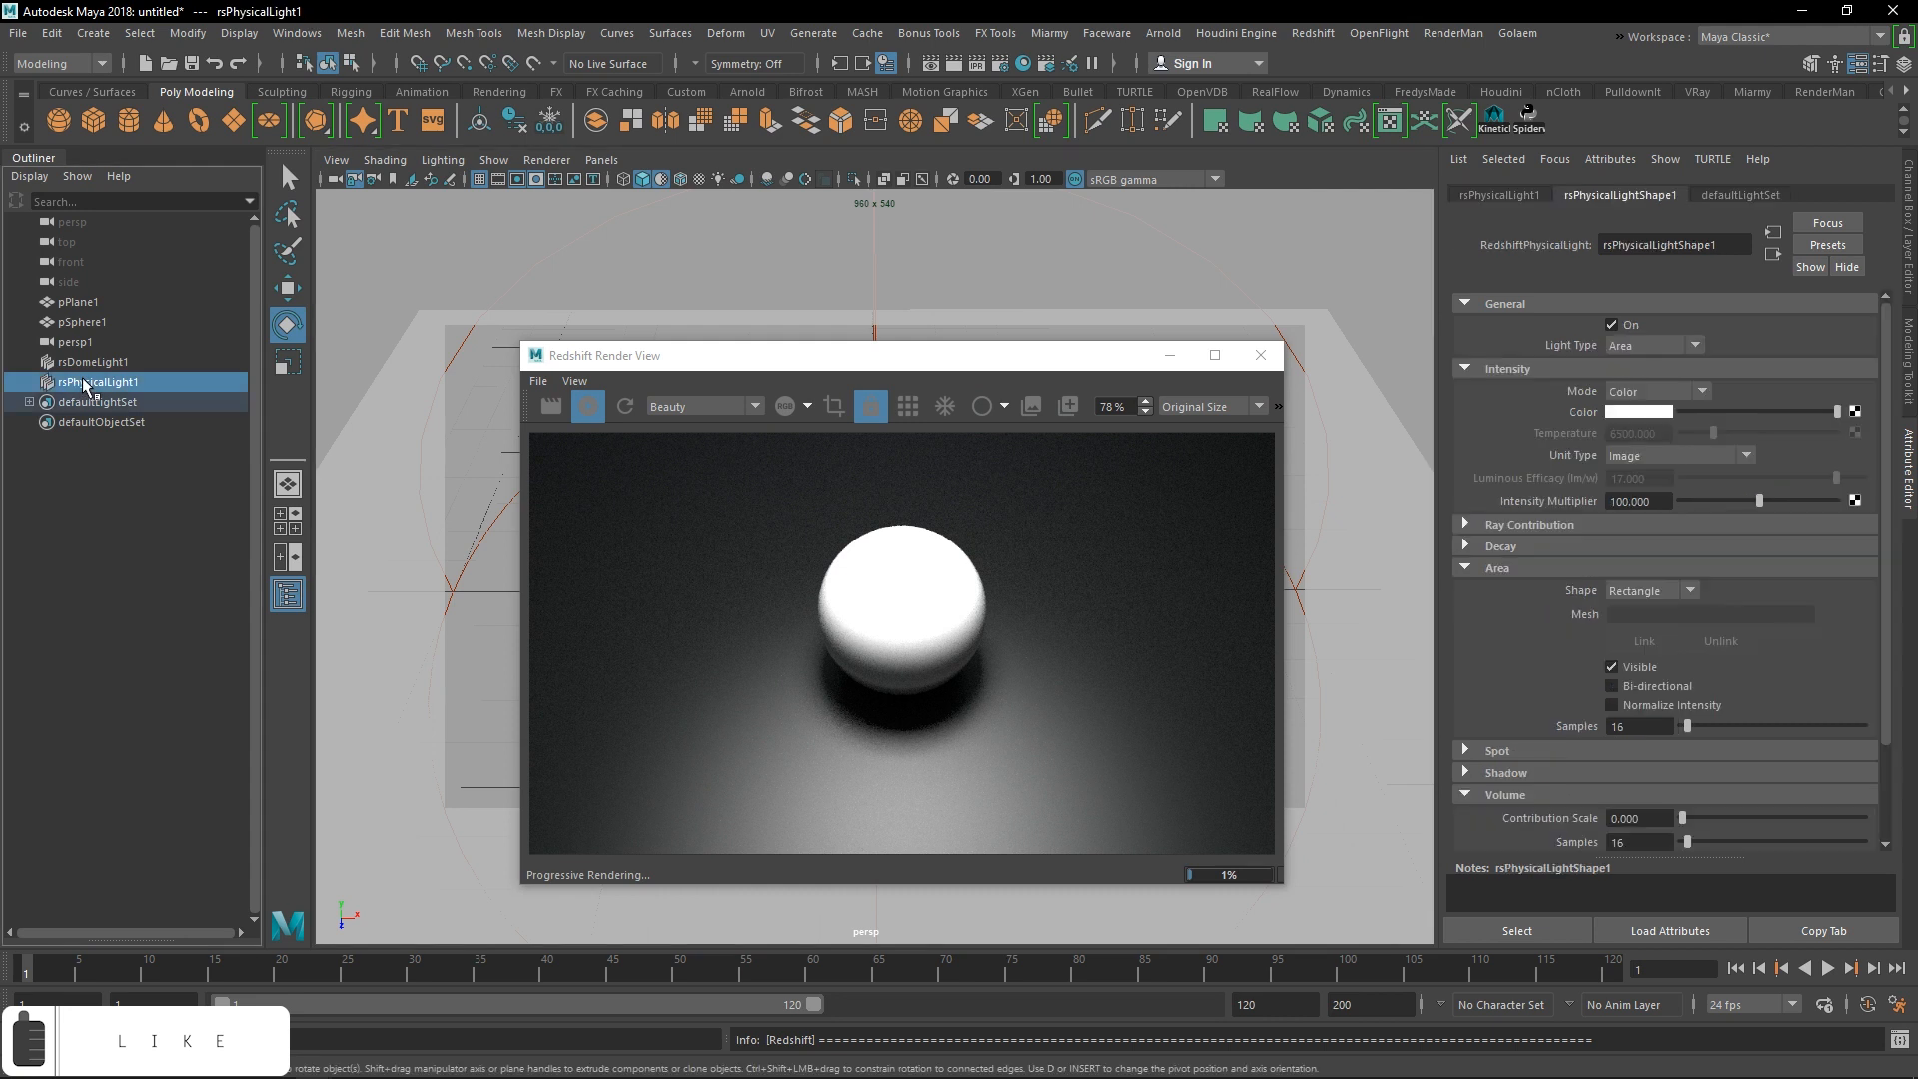
{"action": "left_click_drag", "start_coordinate": [1024, 342], "coordinate": [1083, 236]}
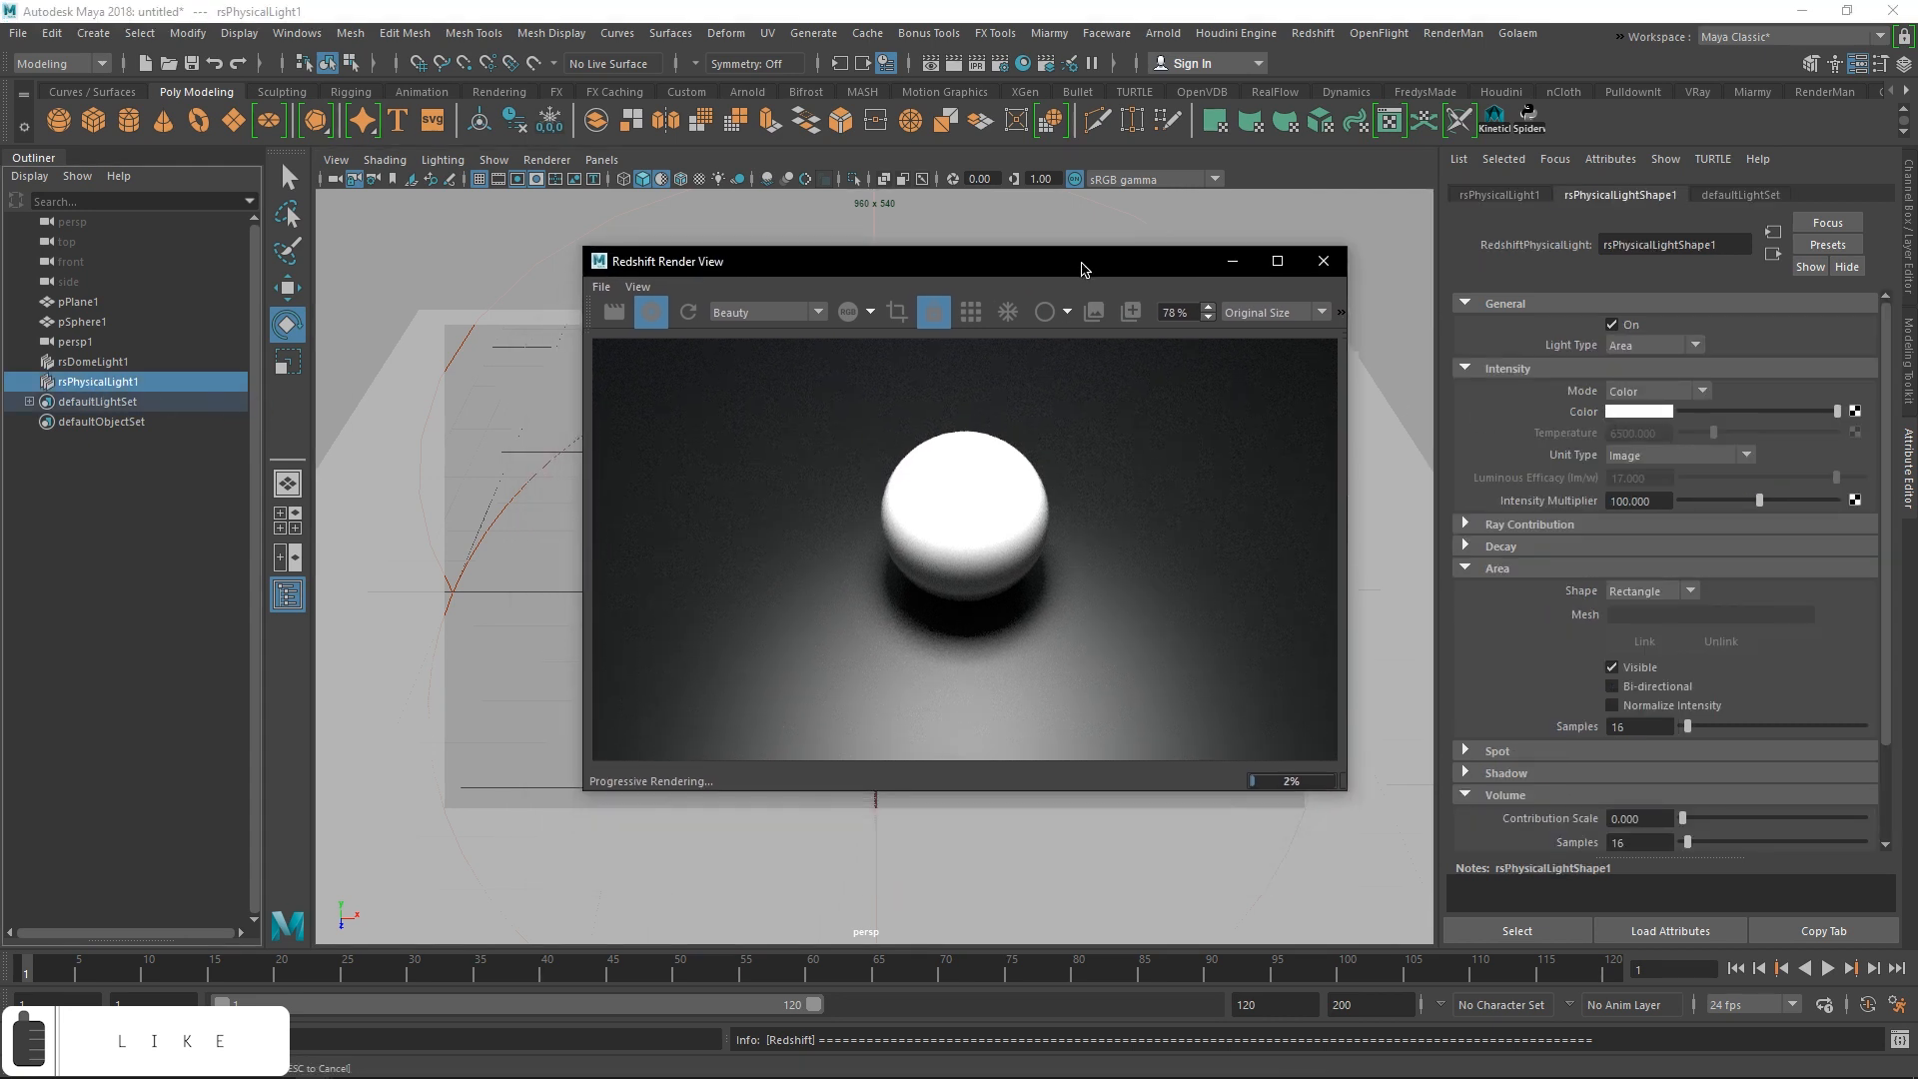
{"action": "scroll", "coordinate": [1695, 593], "scroll_direction": "down", "scroll_amount": 3}
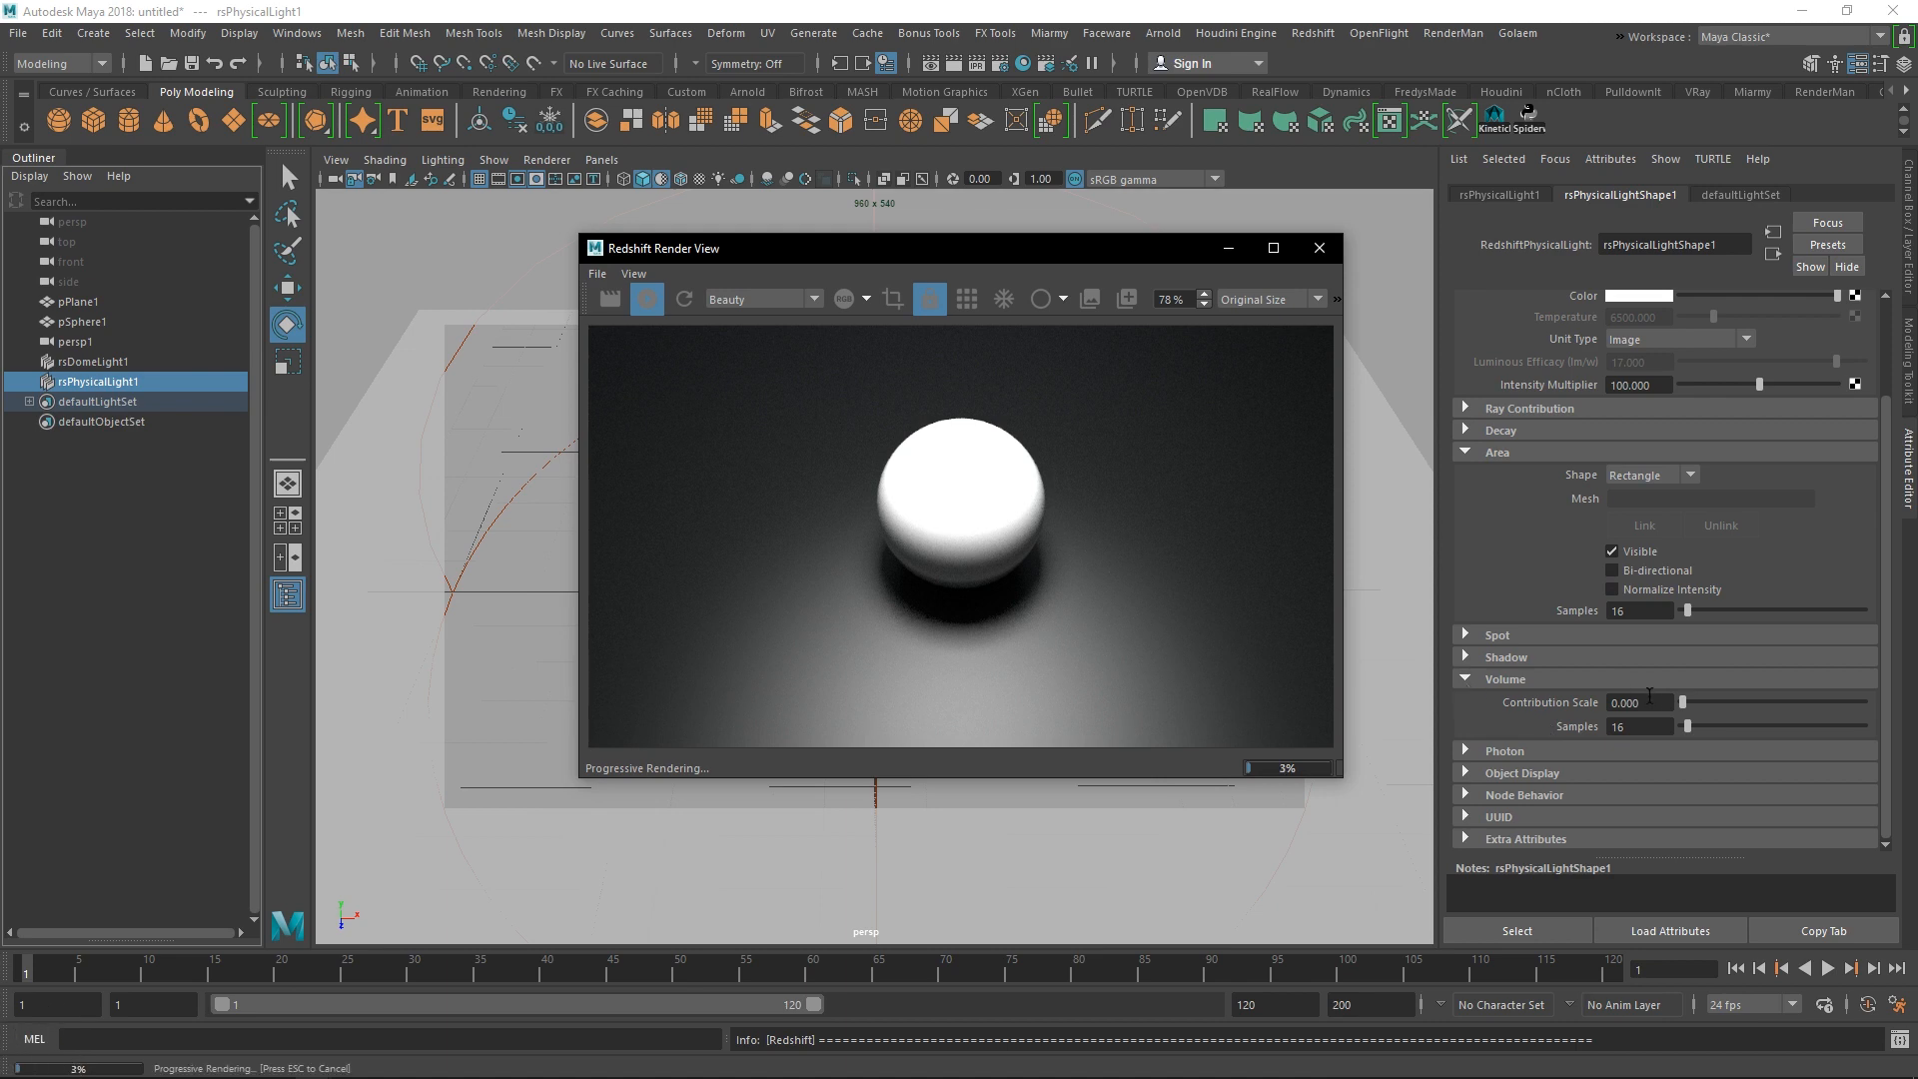
{"action": "left_click_drag", "start_coordinate": [1686, 711], "coordinate": [1706, 709]}
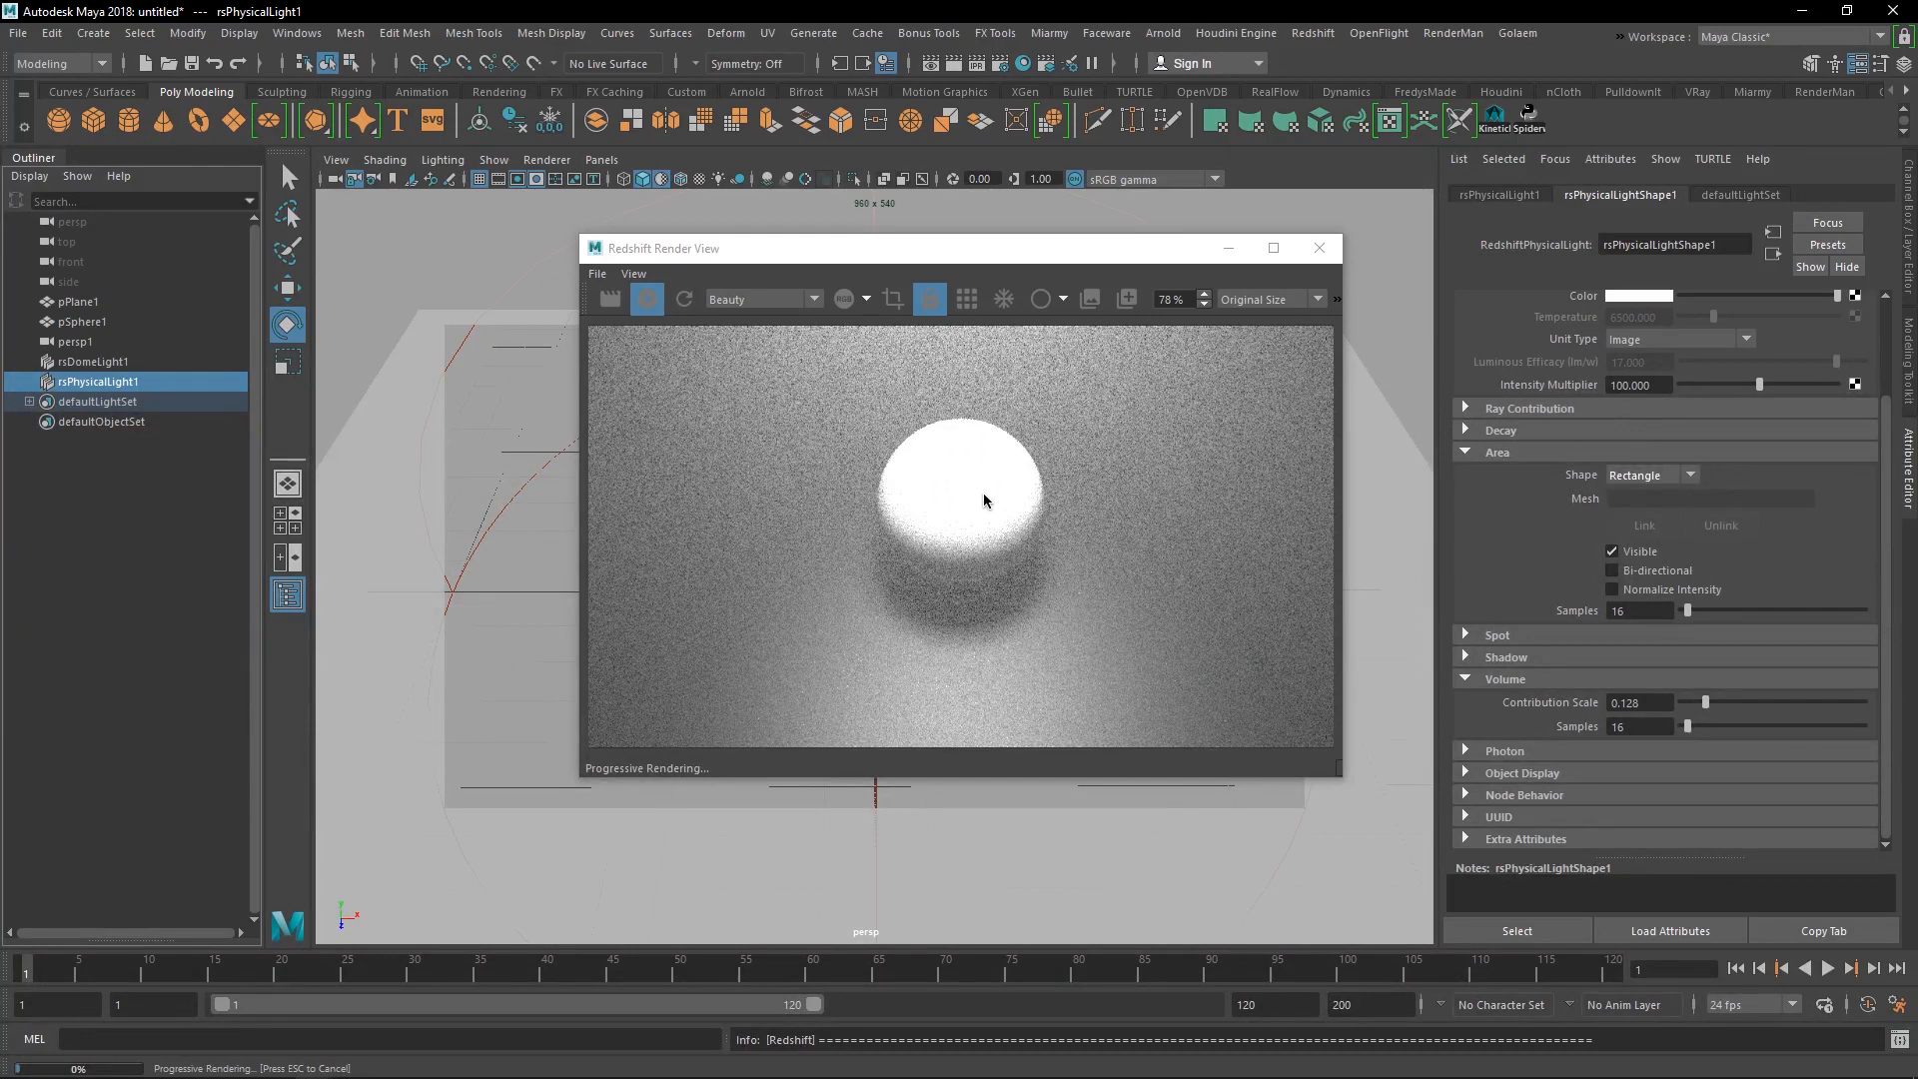
- Examine the volumetric lighting in the live render, viewing the sphere and area light from a diagonal angle
{"action": "left_click_drag", "start_coordinate": [900, 248], "coordinate": [1204, 249]}
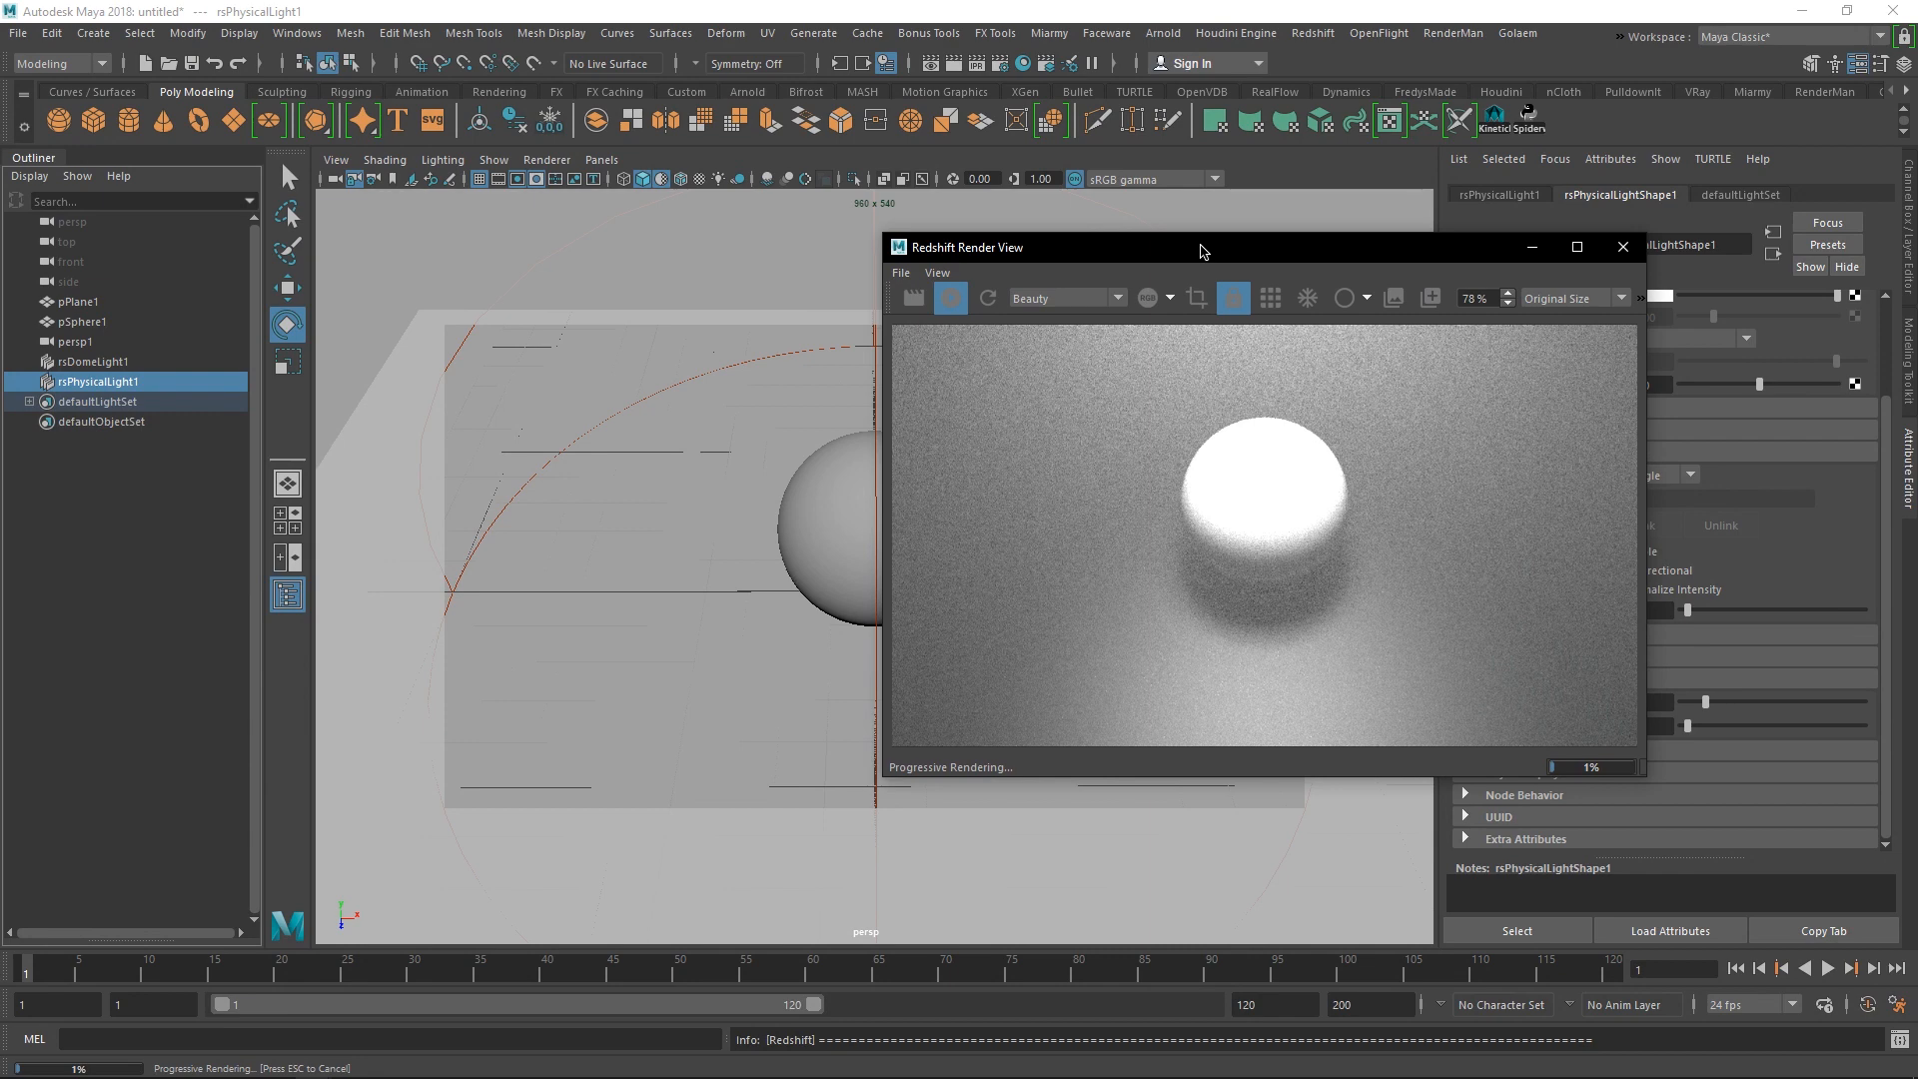
{"action": "left_click_drag", "start_coordinate": [1202, 250], "coordinate": [870, 302]}
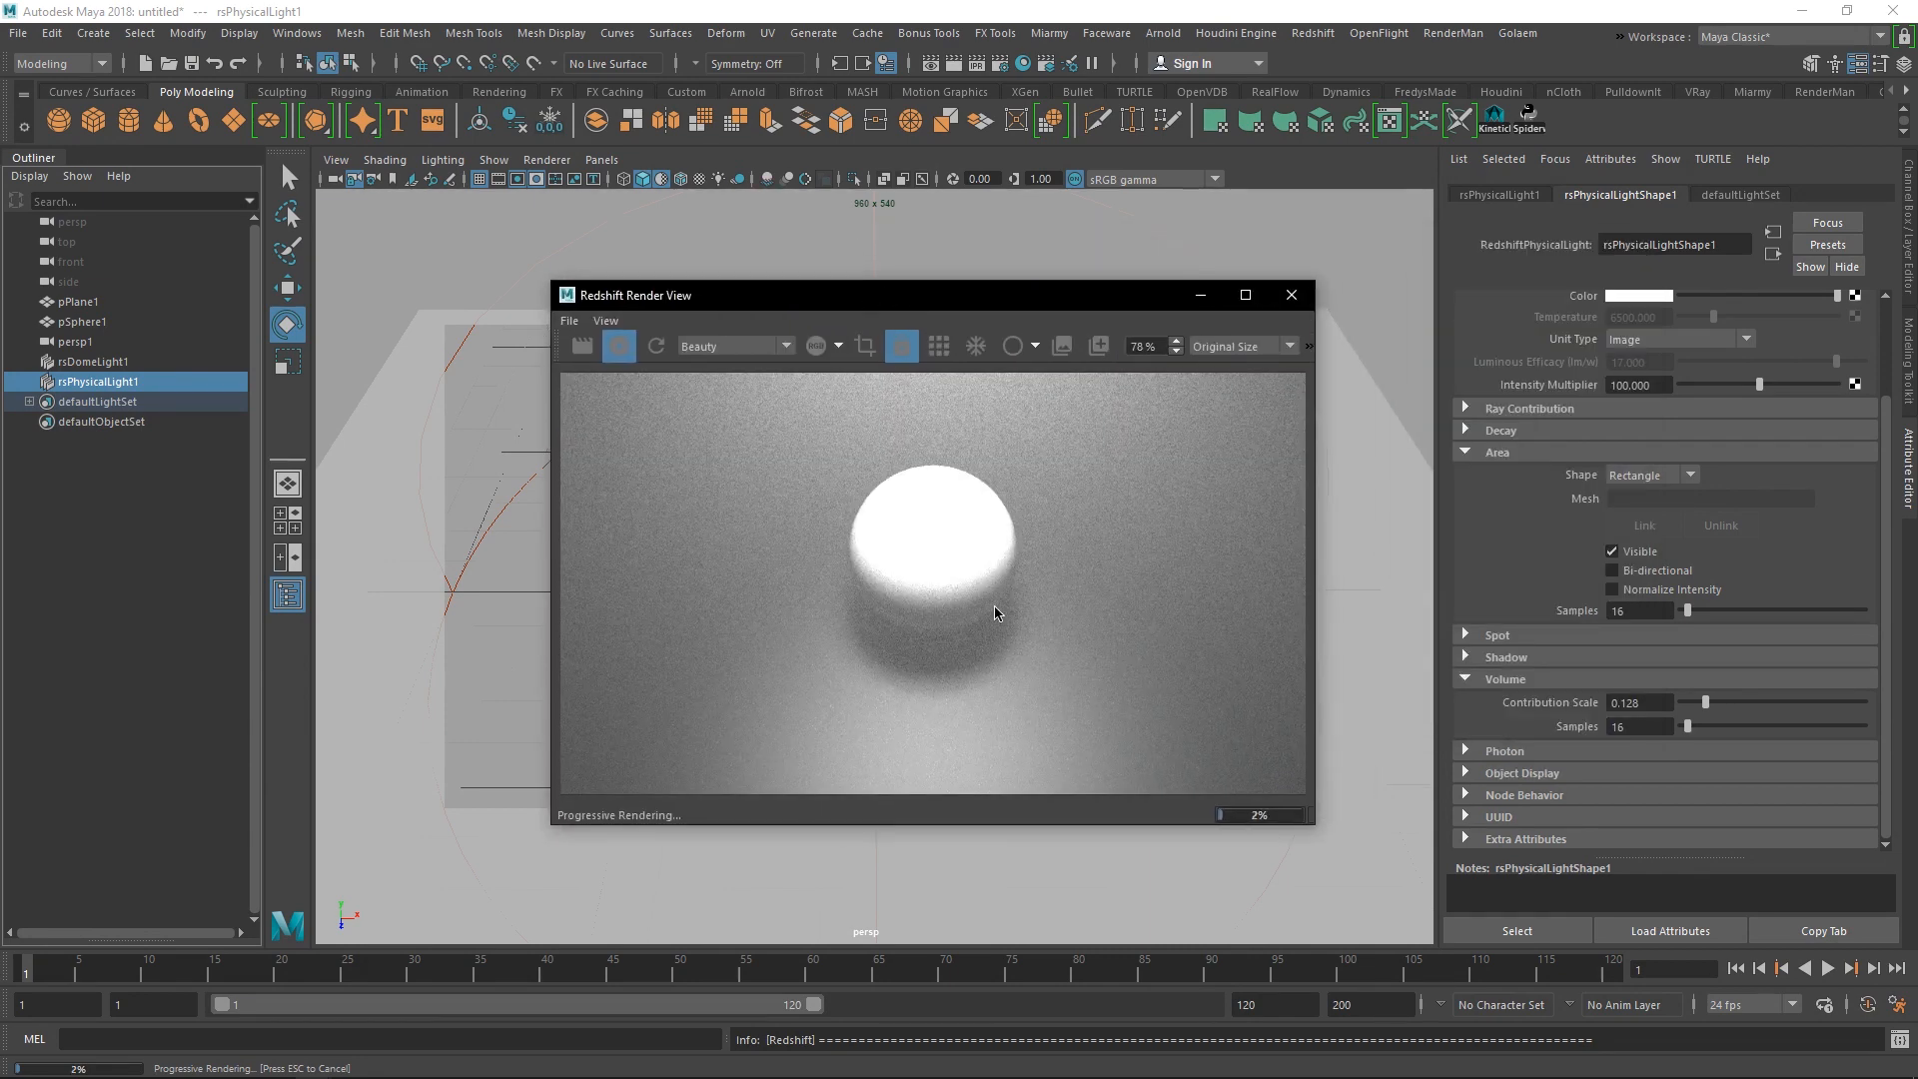
{"action": "scroll", "coordinate": [995, 611], "scroll_direction": "down", "scroll_amount": 3}
{"action": "scroll", "coordinate": [995, 600], "scroll_direction": "up", "scroll_amount": 4}
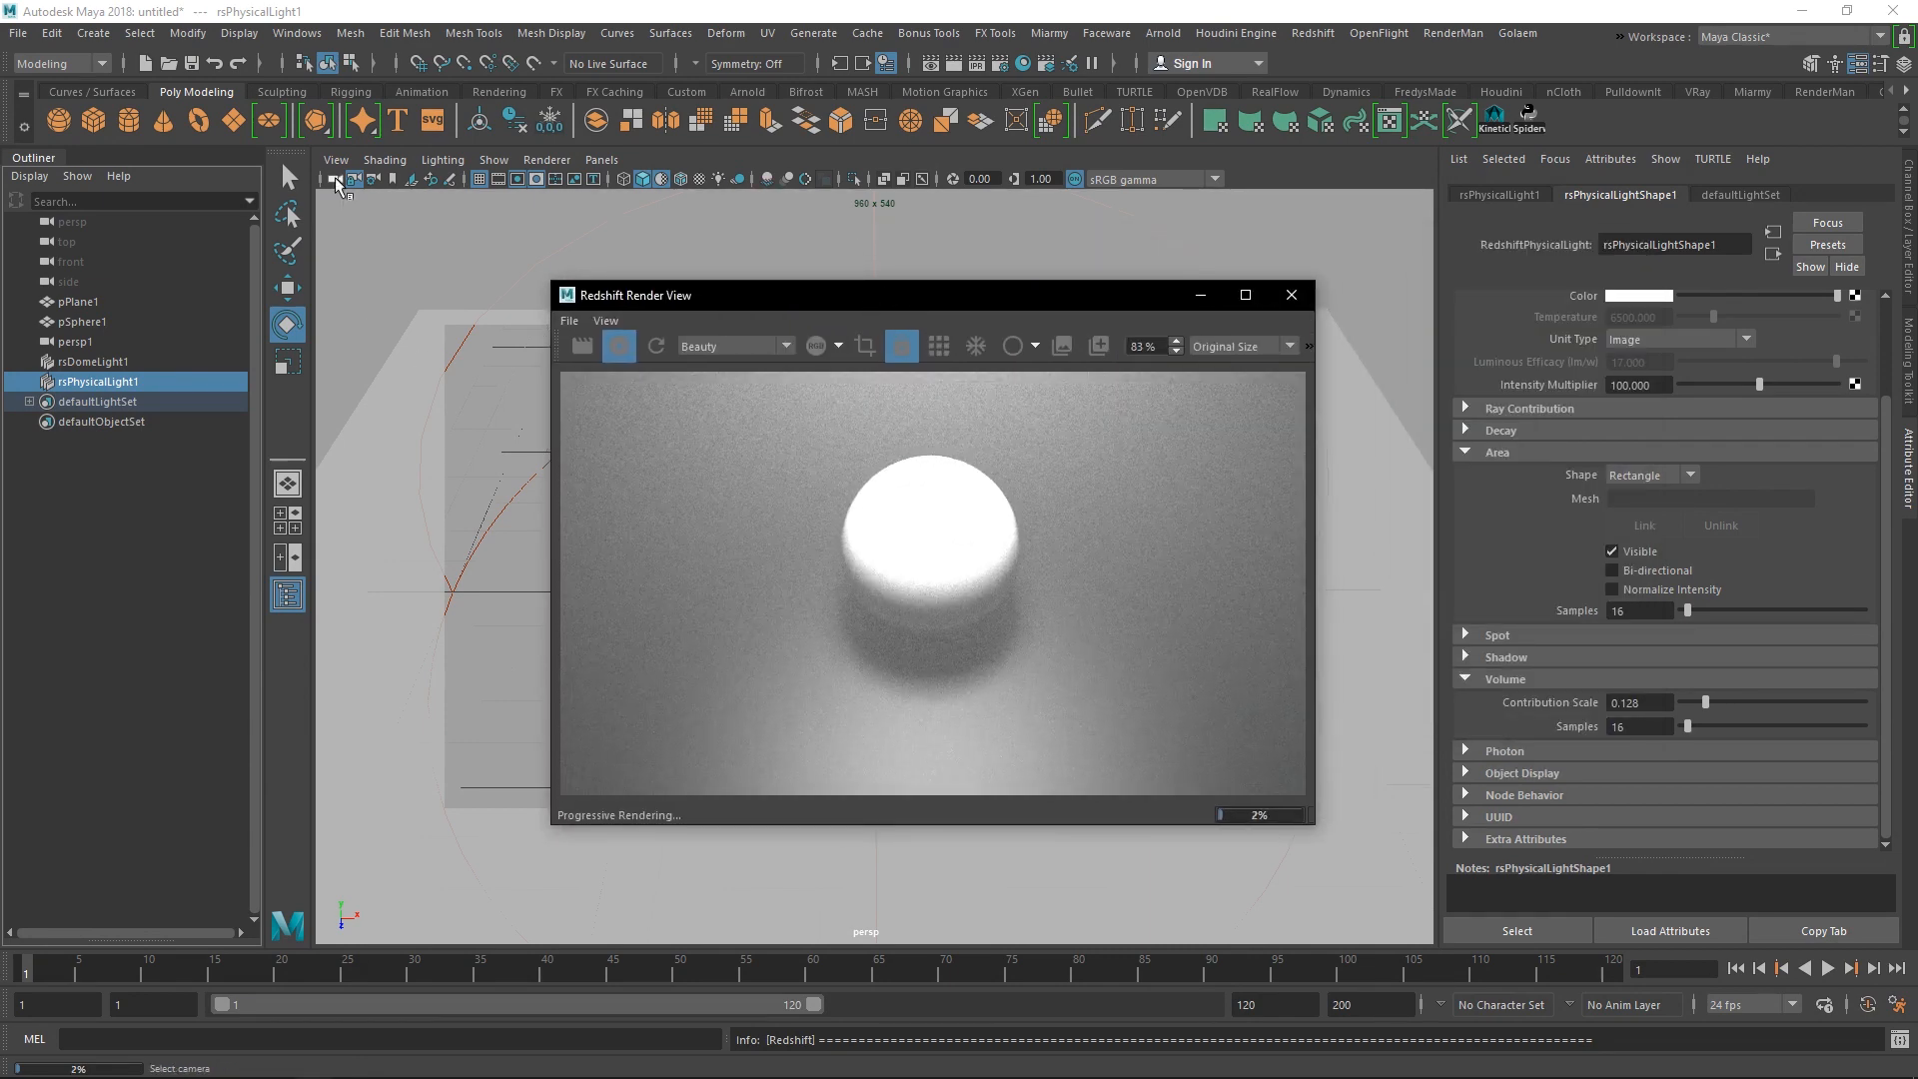
{"action": "left_click_drag", "start_coordinate": [684, 294], "coordinate": [1230, 275]}
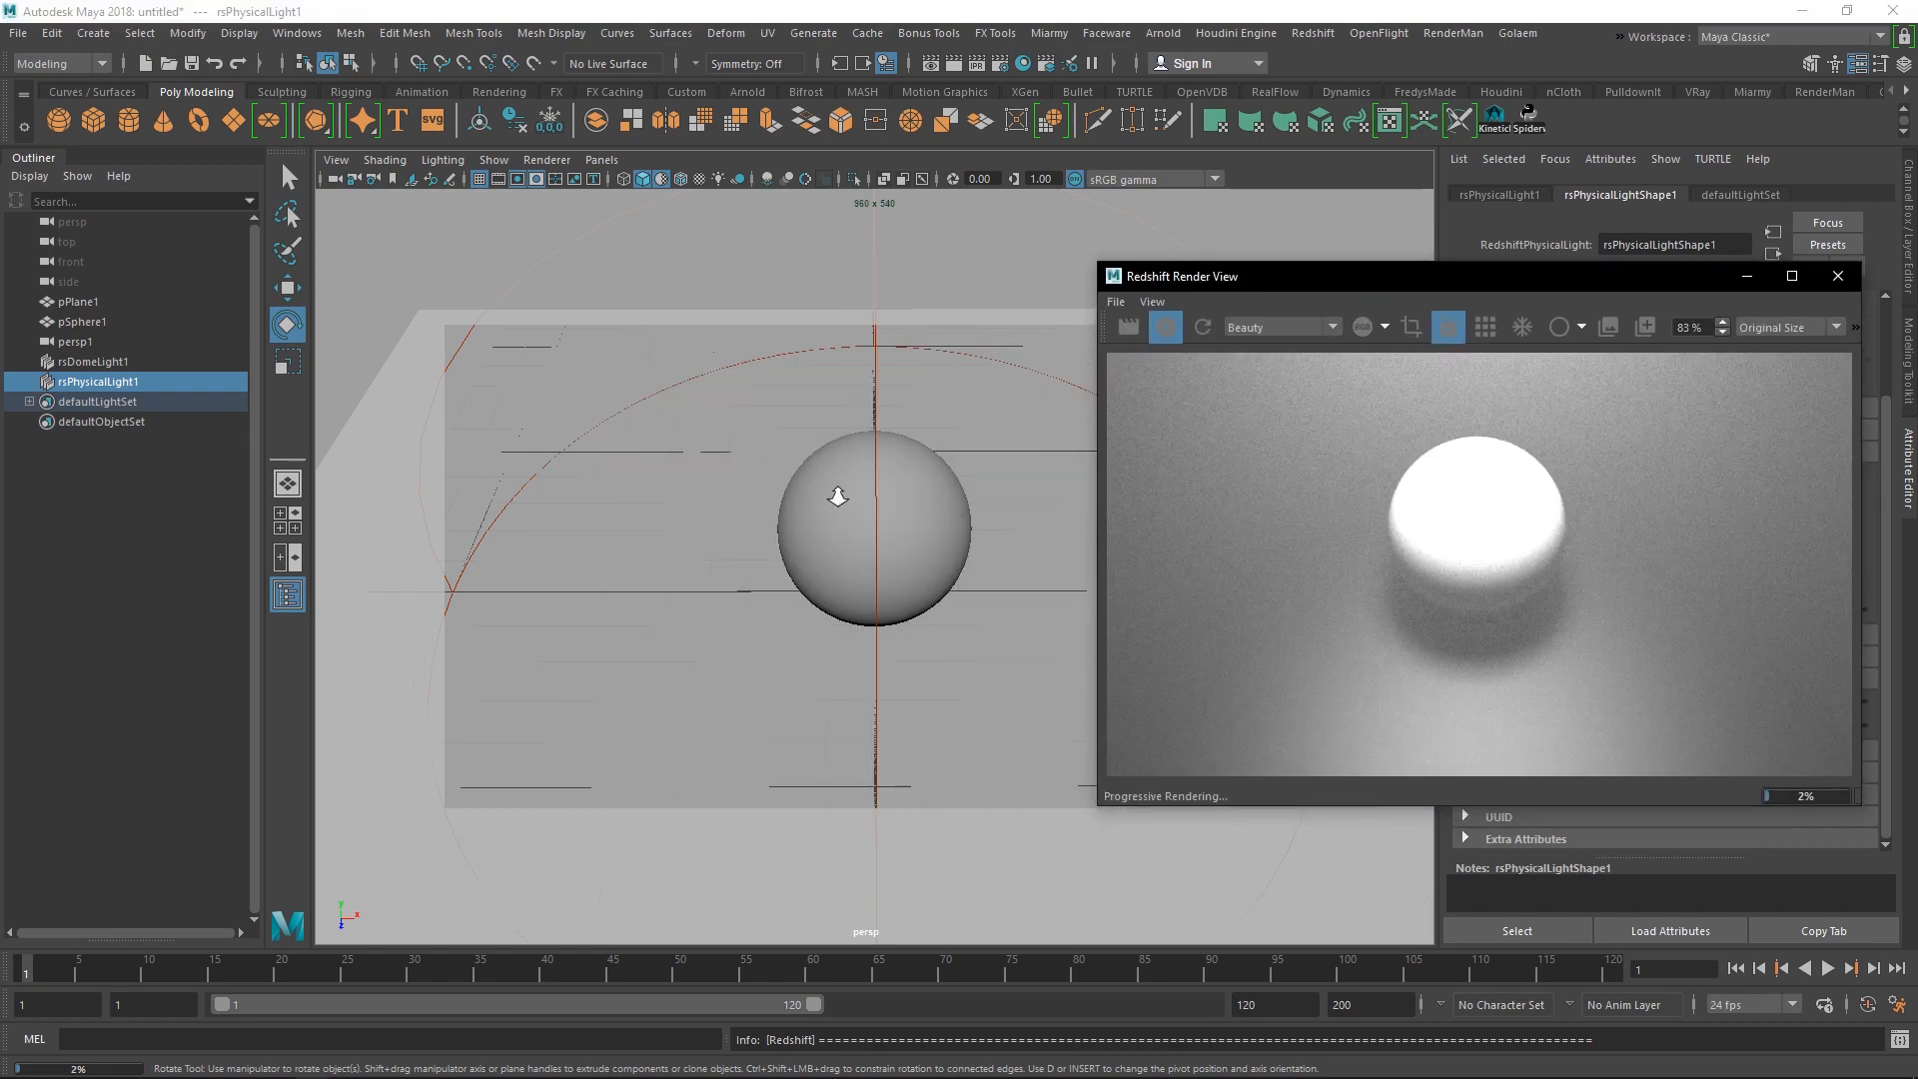
{"action": "left_click_drag", "start_coordinate": [837, 497], "coordinate": [522, 488], "text": "alt"}
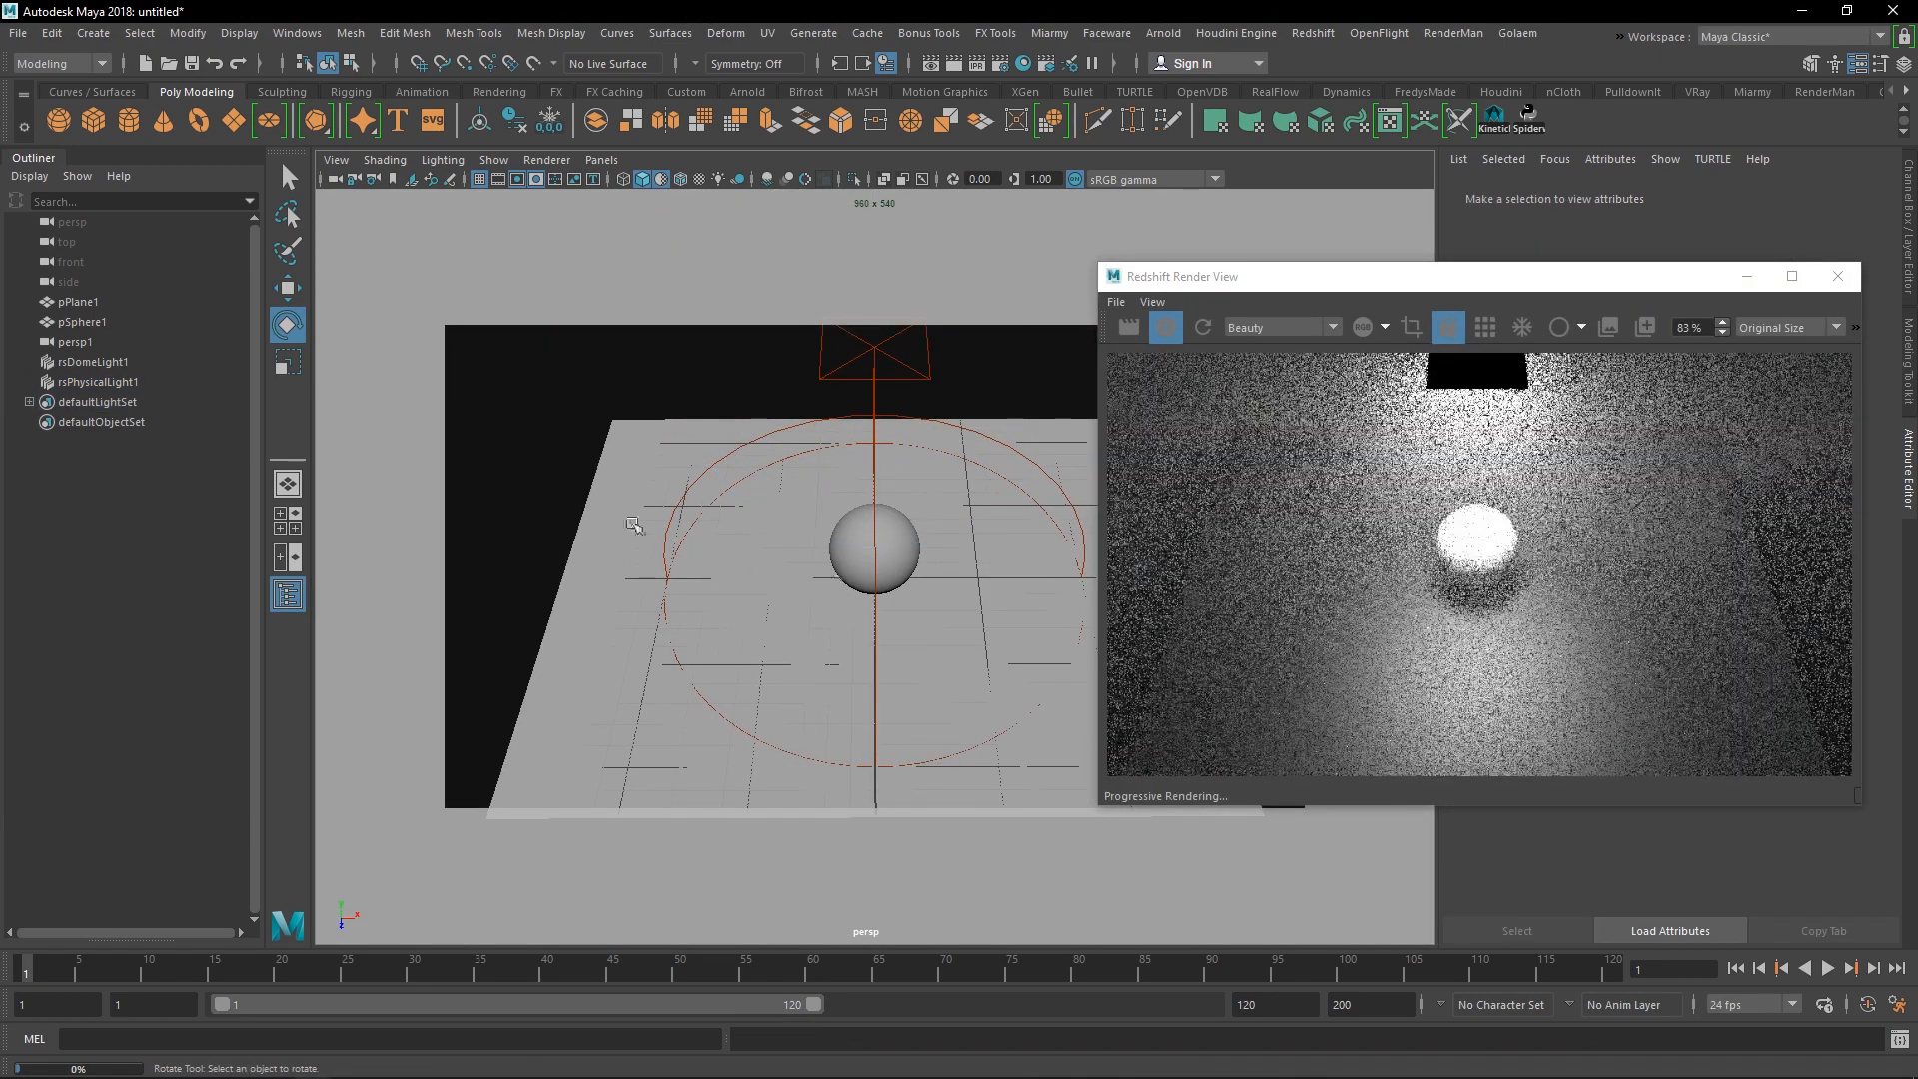
{"action": "scroll", "coordinate": [835, 580], "scroll_direction": "down", "scroll_amount": 5}
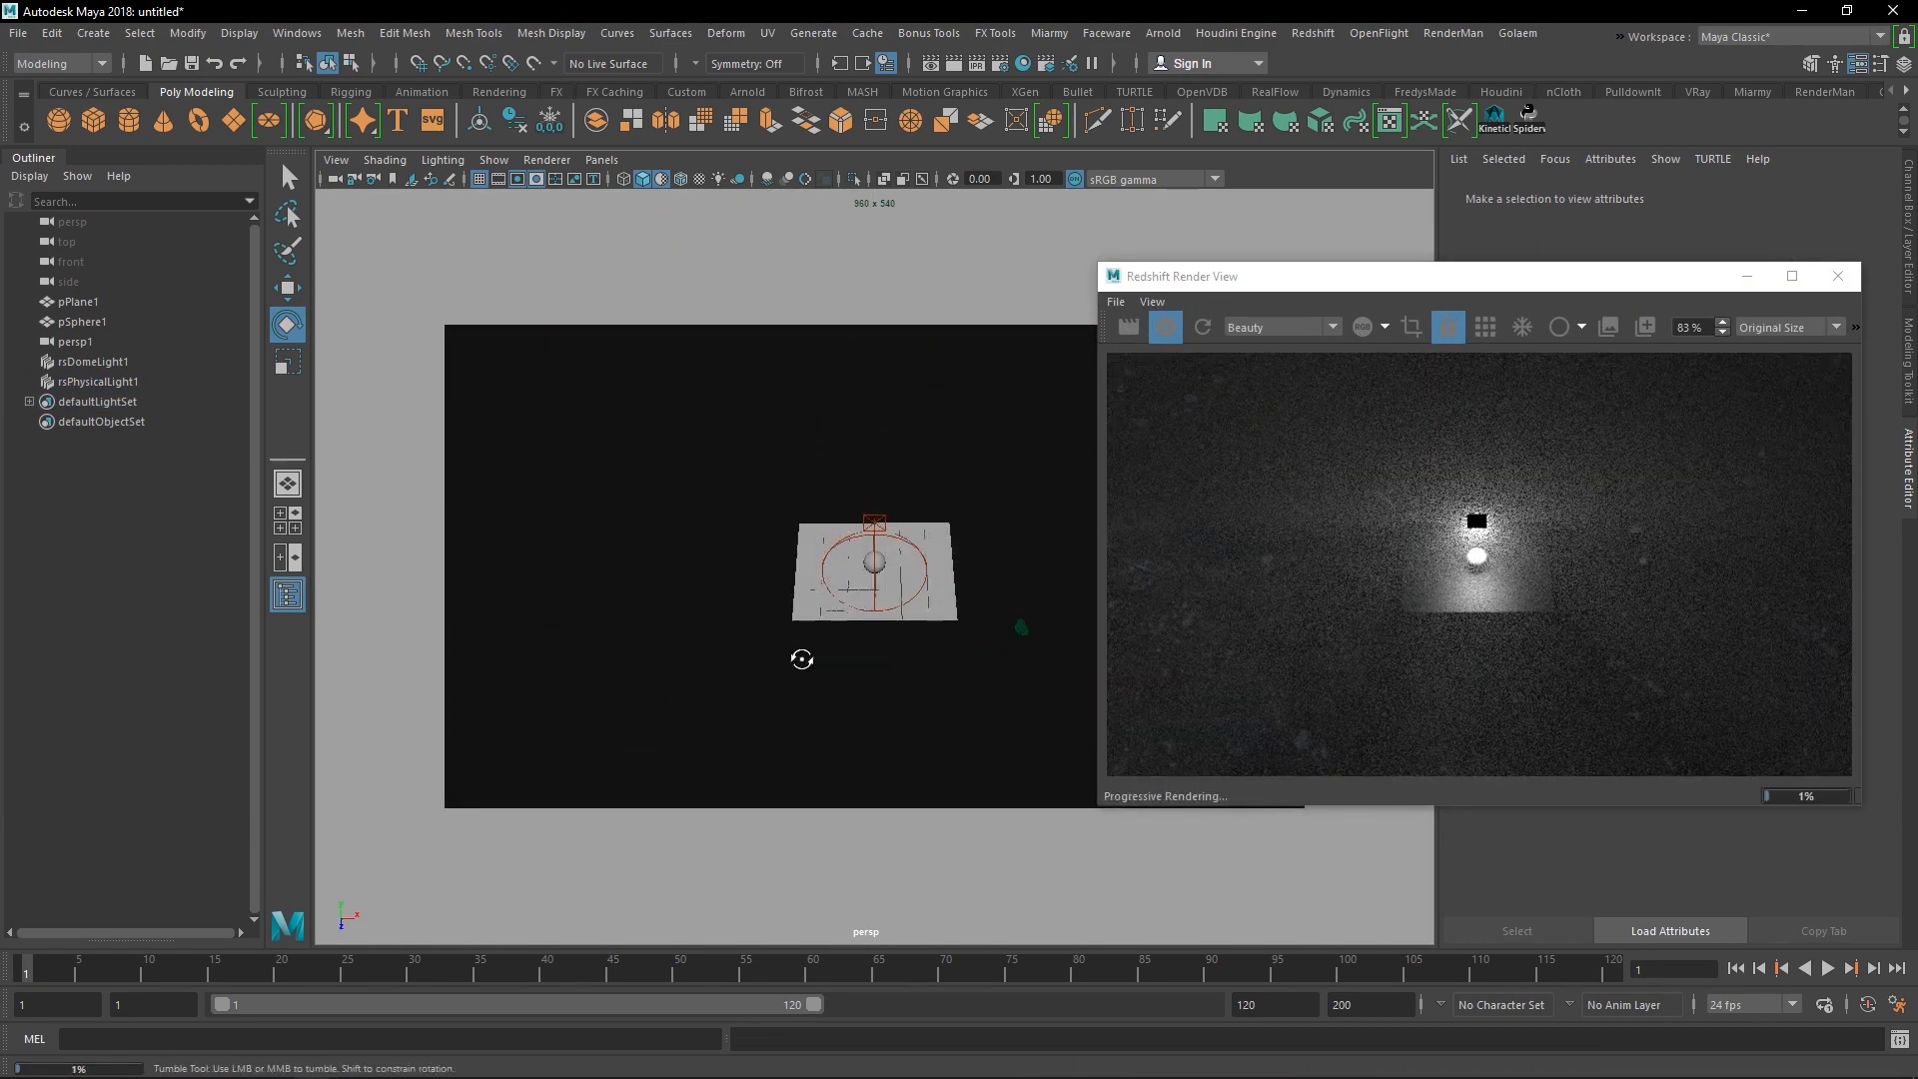
{"action": "left_click_drag", "start_coordinate": [800, 656], "coordinate": [869, 663], "text": "alt"}
{"action": "scroll", "coordinate": [869, 663], "scroll_direction": "up", "scroll_amount": 6}
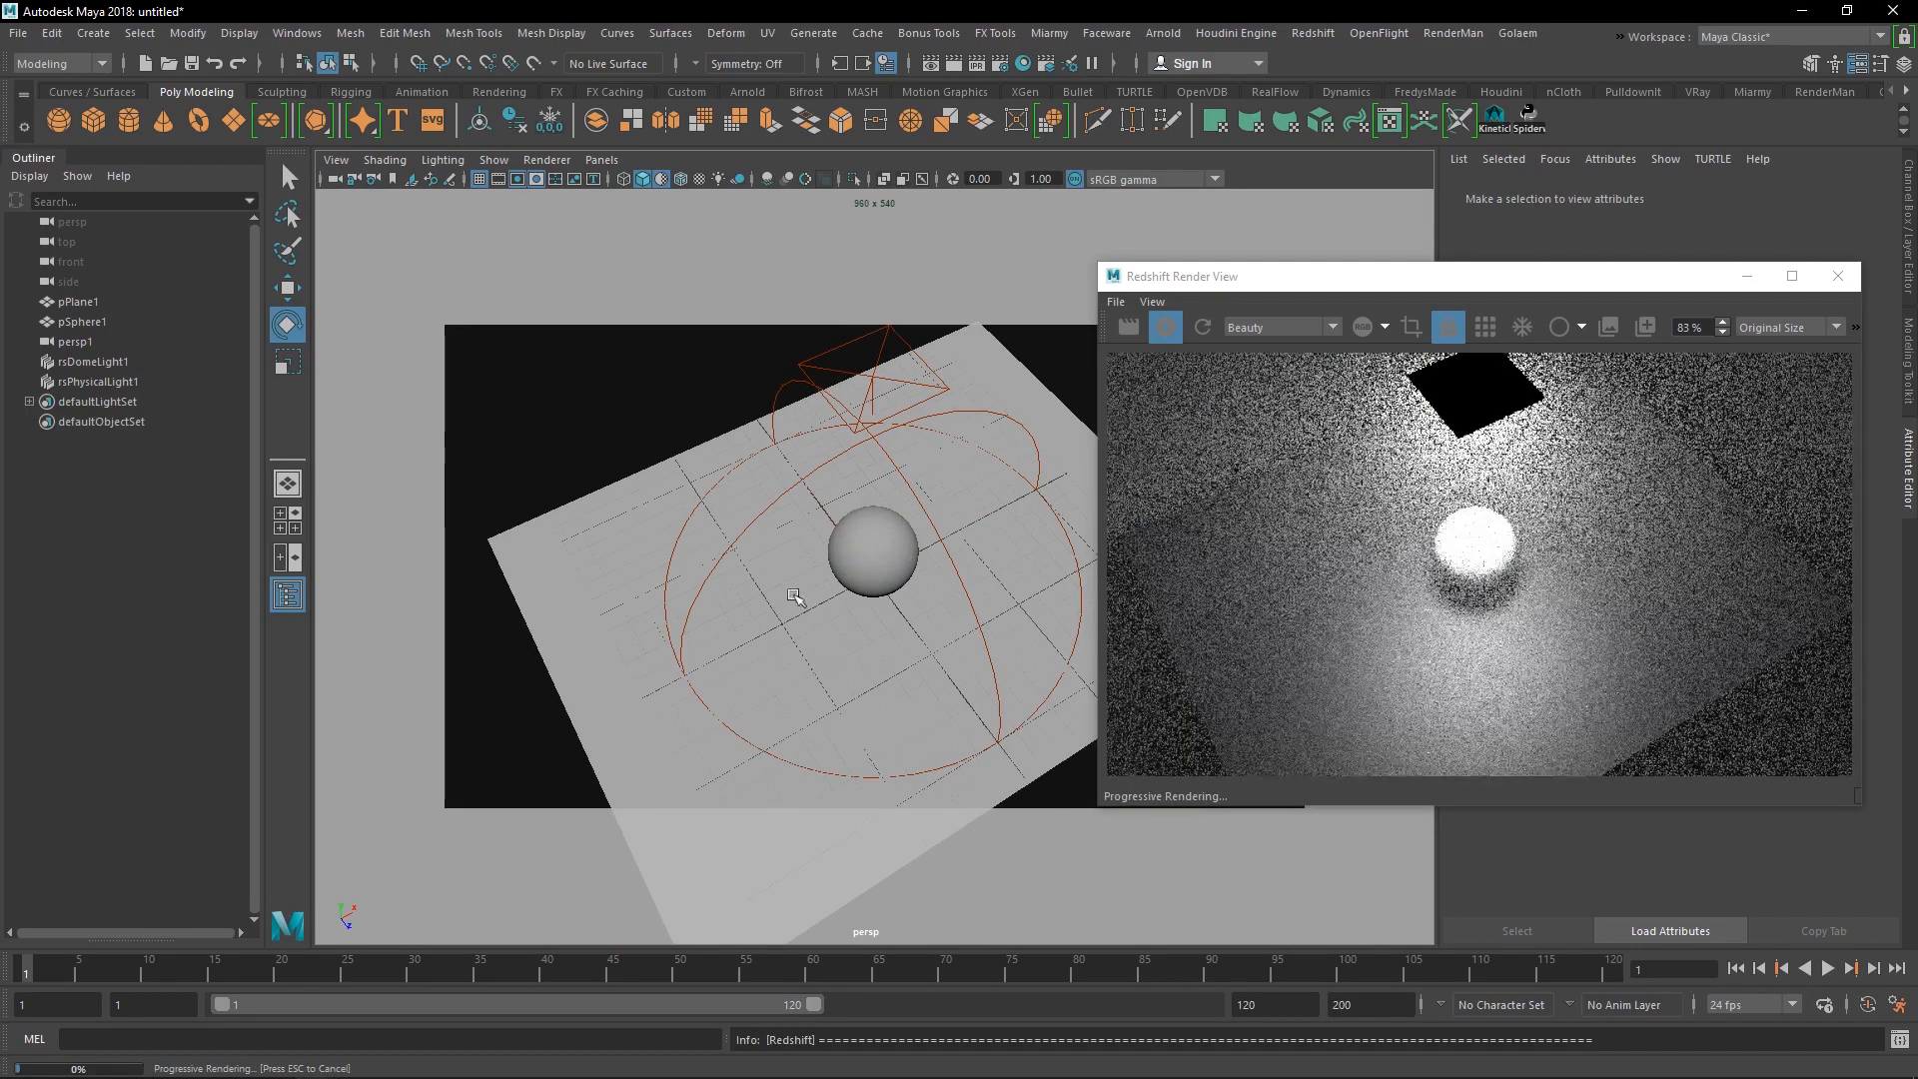
- Select the dome light and disable its Enable Background option in the environment settings
{"action": "left_click", "coordinate": [760, 539]}
{"action": "left_click", "coordinate": [1351, 278]}
{"action": "left_click_drag", "start_coordinate": [1351, 279], "coordinate": [689, 255]}
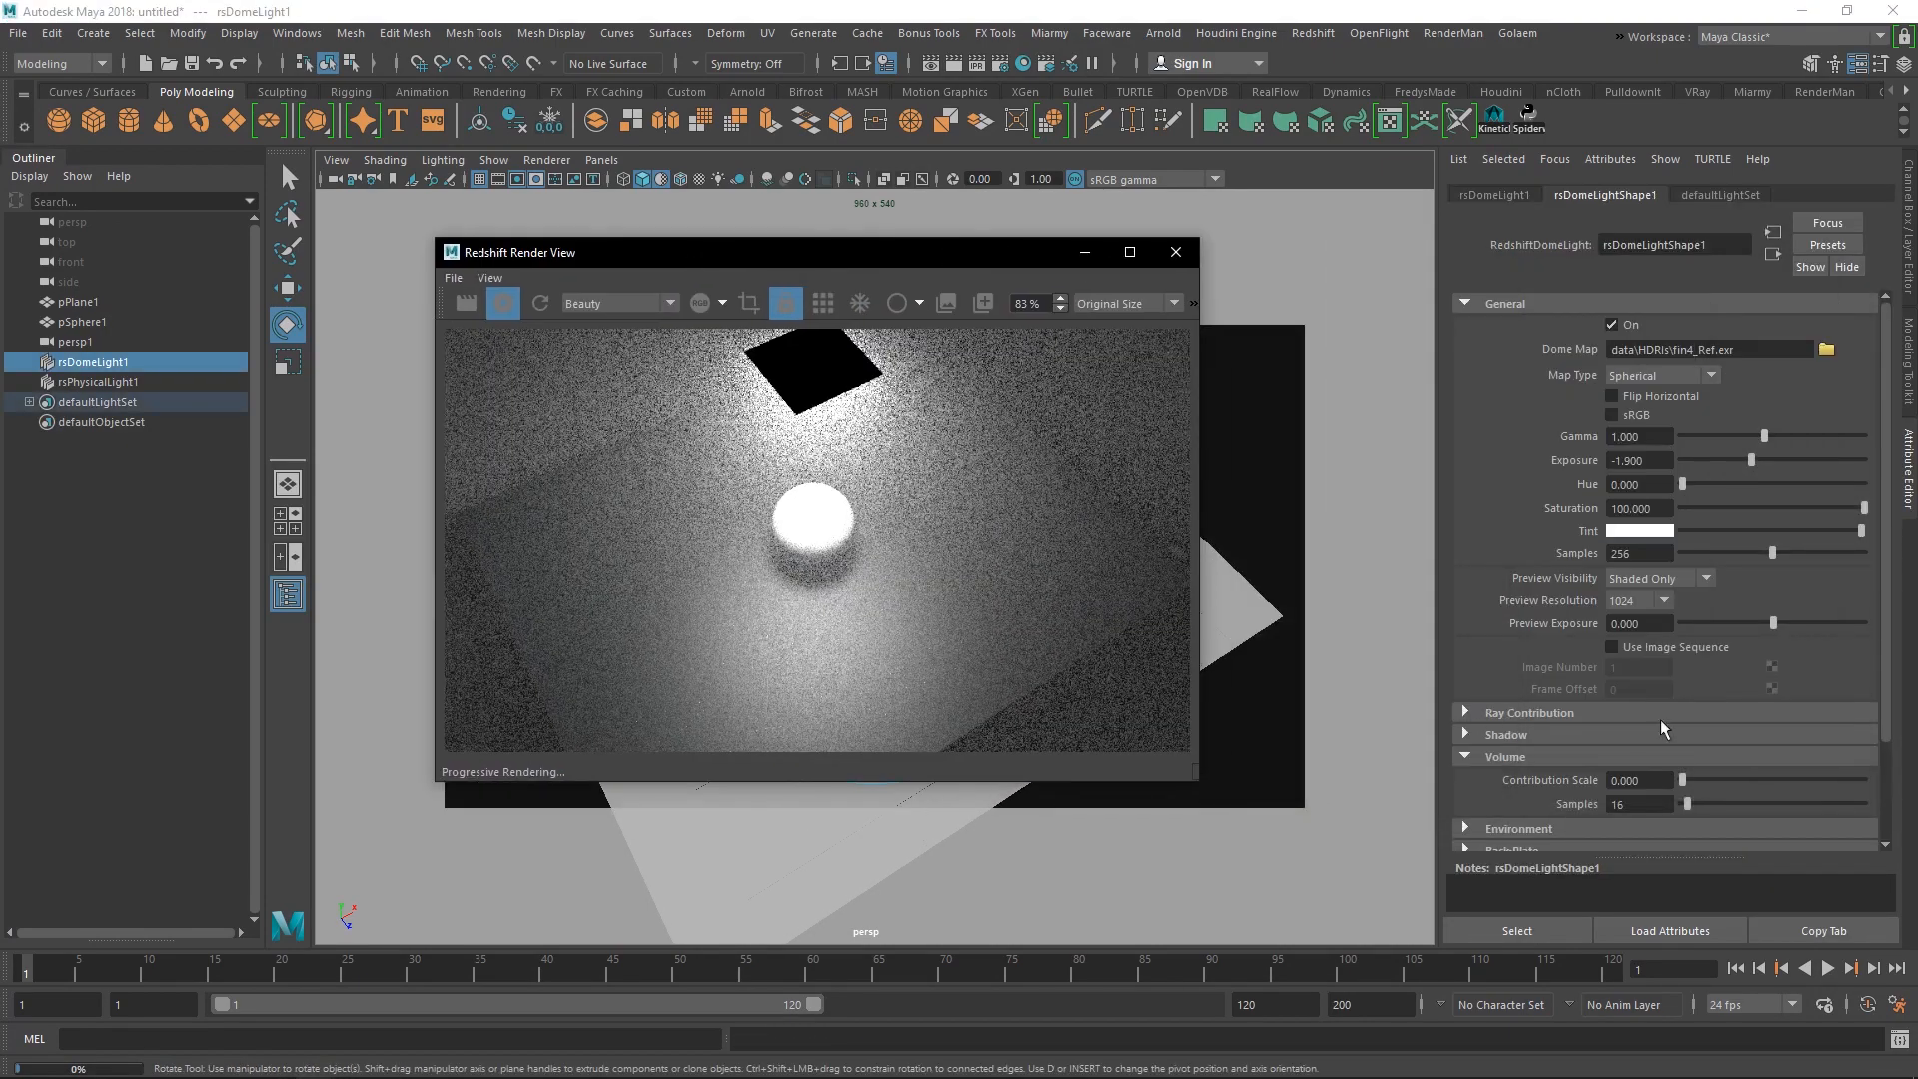
{"action": "scroll", "coordinate": [1598, 700], "scroll_direction": "down", "scroll_amount": 2}
{"action": "left_click", "coordinate": [1518, 706]}
{"action": "left_click", "coordinate": [1634, 729]}
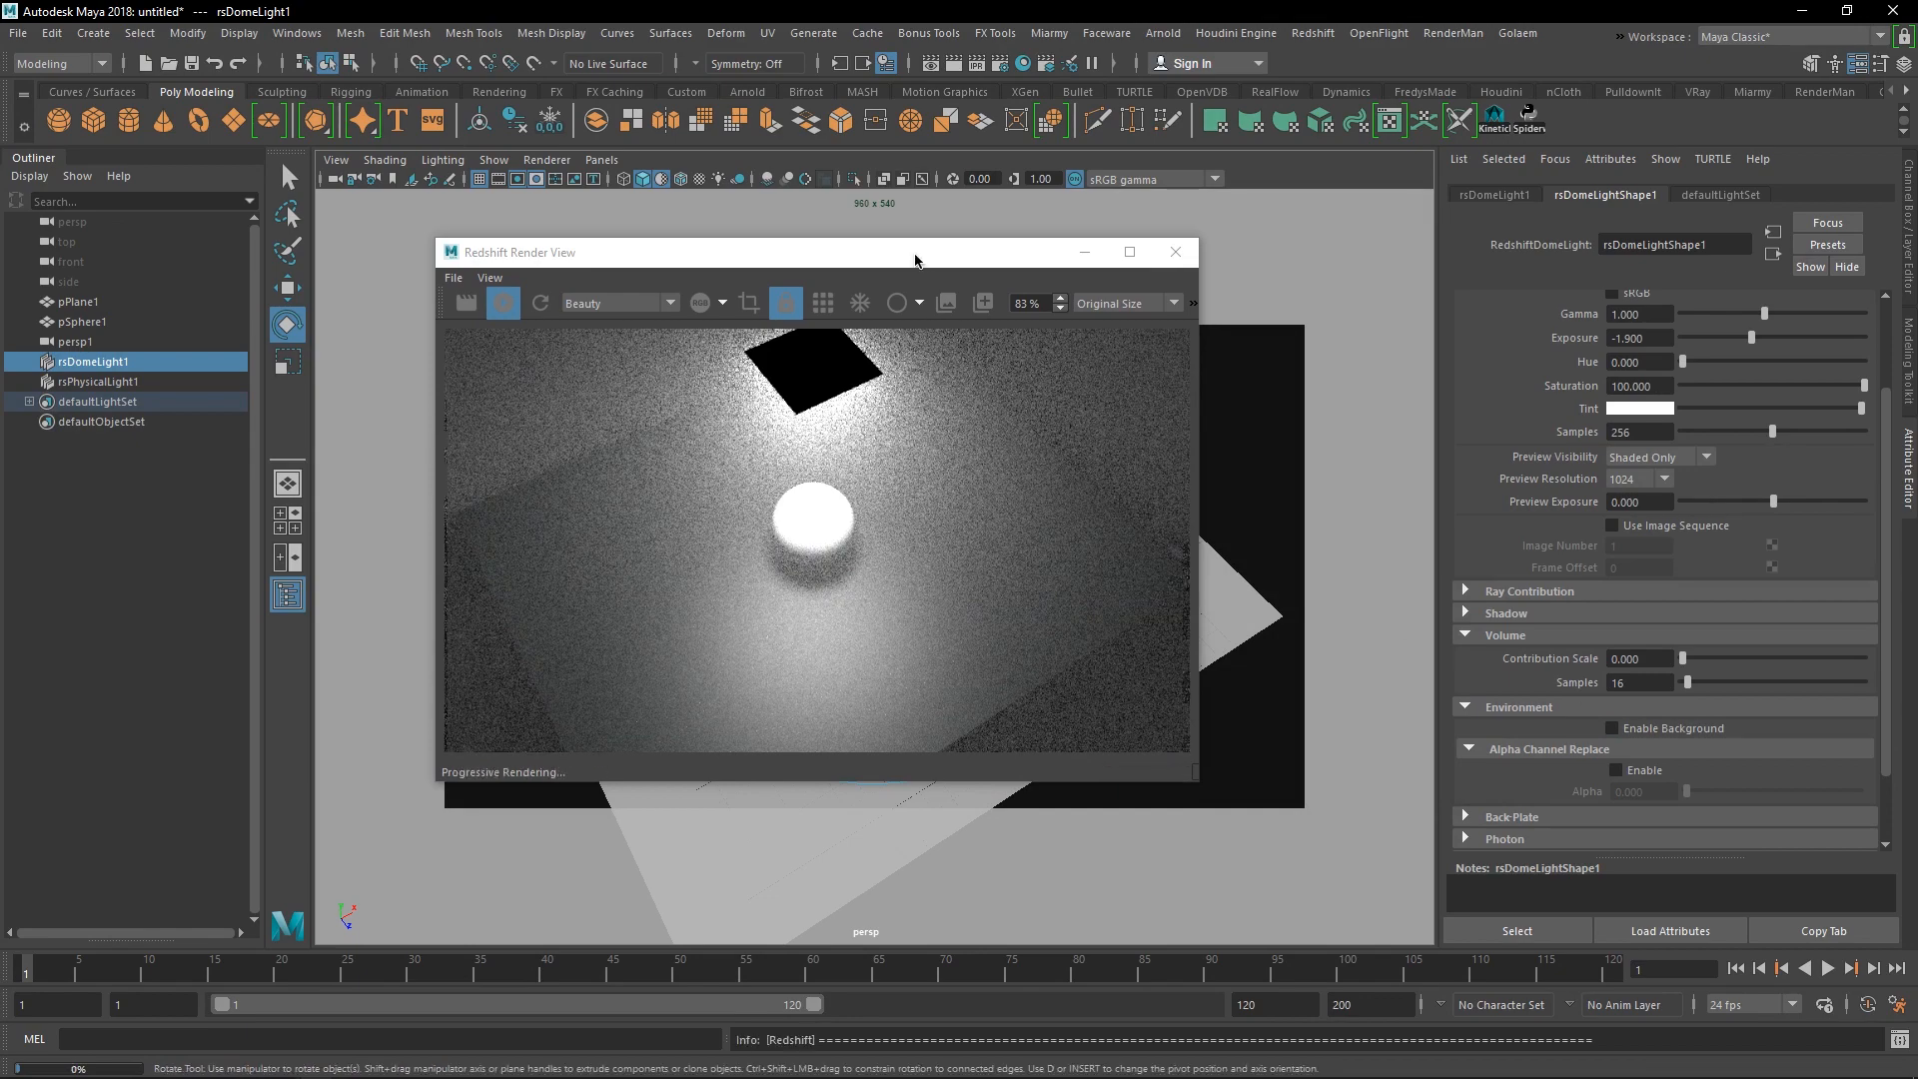
- Examine the foggy scene from near and far, ending on a lower diagonal view with the area light above the sphere
{"action": "left_click_drag", "start_coordinate": [915, 252], "coordinate": [1594, 280]}
{"action": "left_click", "coordinate": [689, 434]}
{"action": "scroll", "coordinate": [779, 540], "scroll_direction": "down", "scroll_amount": 5}
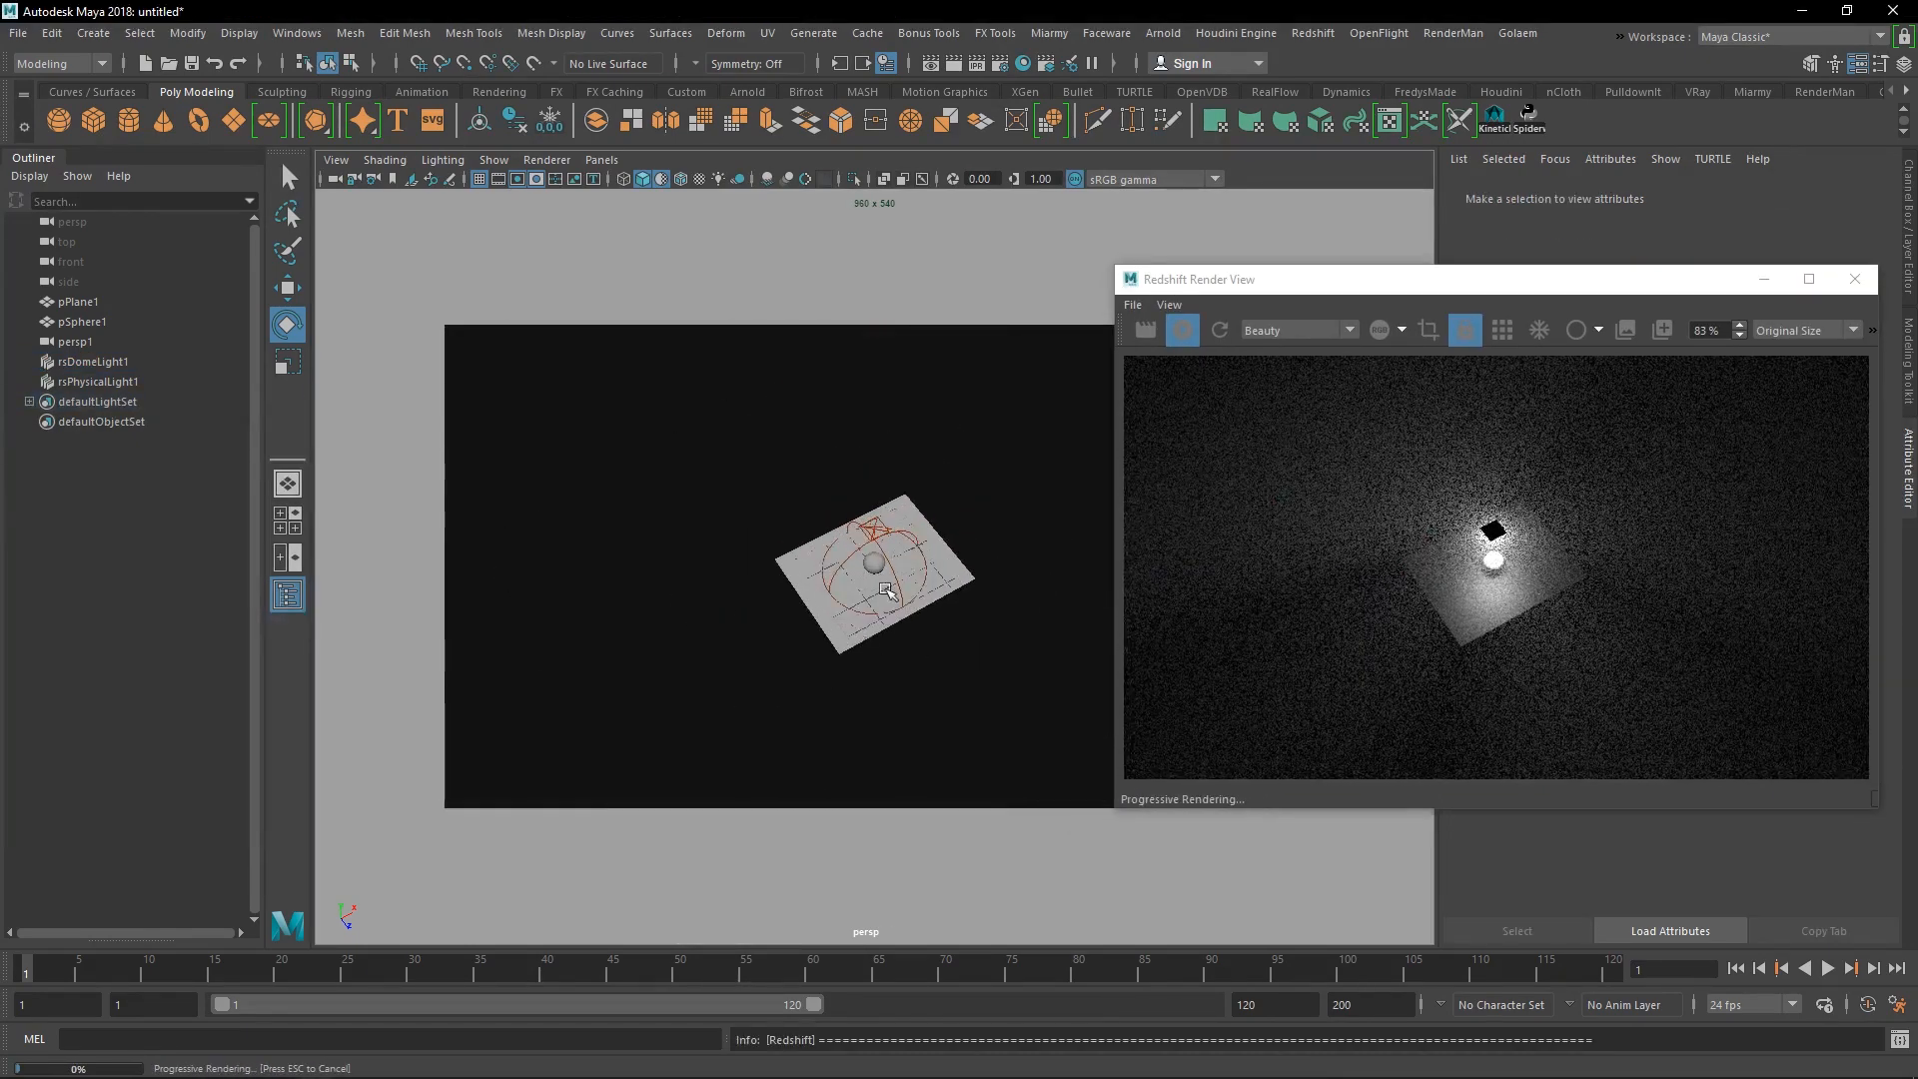
{"action": "scroll", "coordinate": [889, 590], "scroll_direction": "up", "scroll_amount": 5}
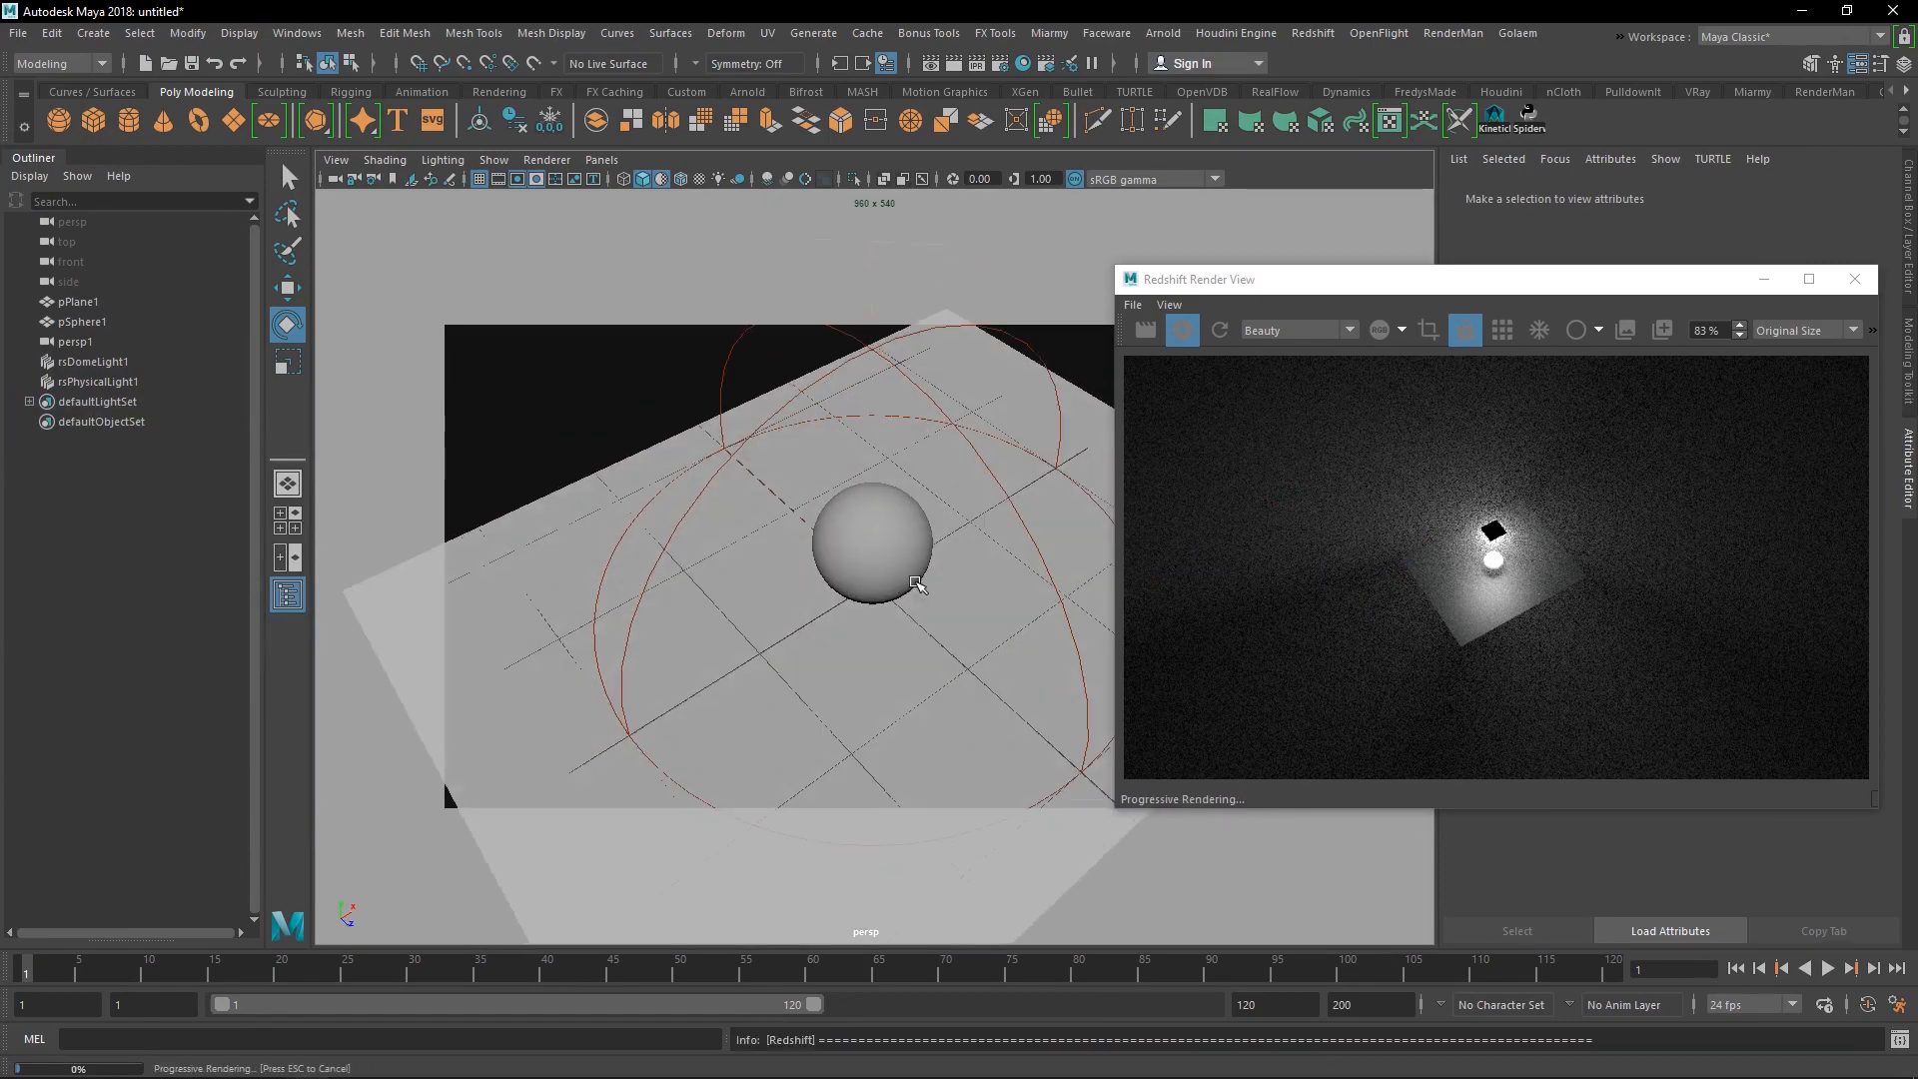
{"action": "scroll", "coordinate": [917, 585], "scroll_direction": "down", "scroll_amount": 5}
{"action": "scroll", "coordinate": [899, 609], "scroll_direction": "up", "scroll_amount": 5}
{"action": "scroll", "coordinate": [883, 653], "scroll_direction": "down", "scroll_amount": 5}
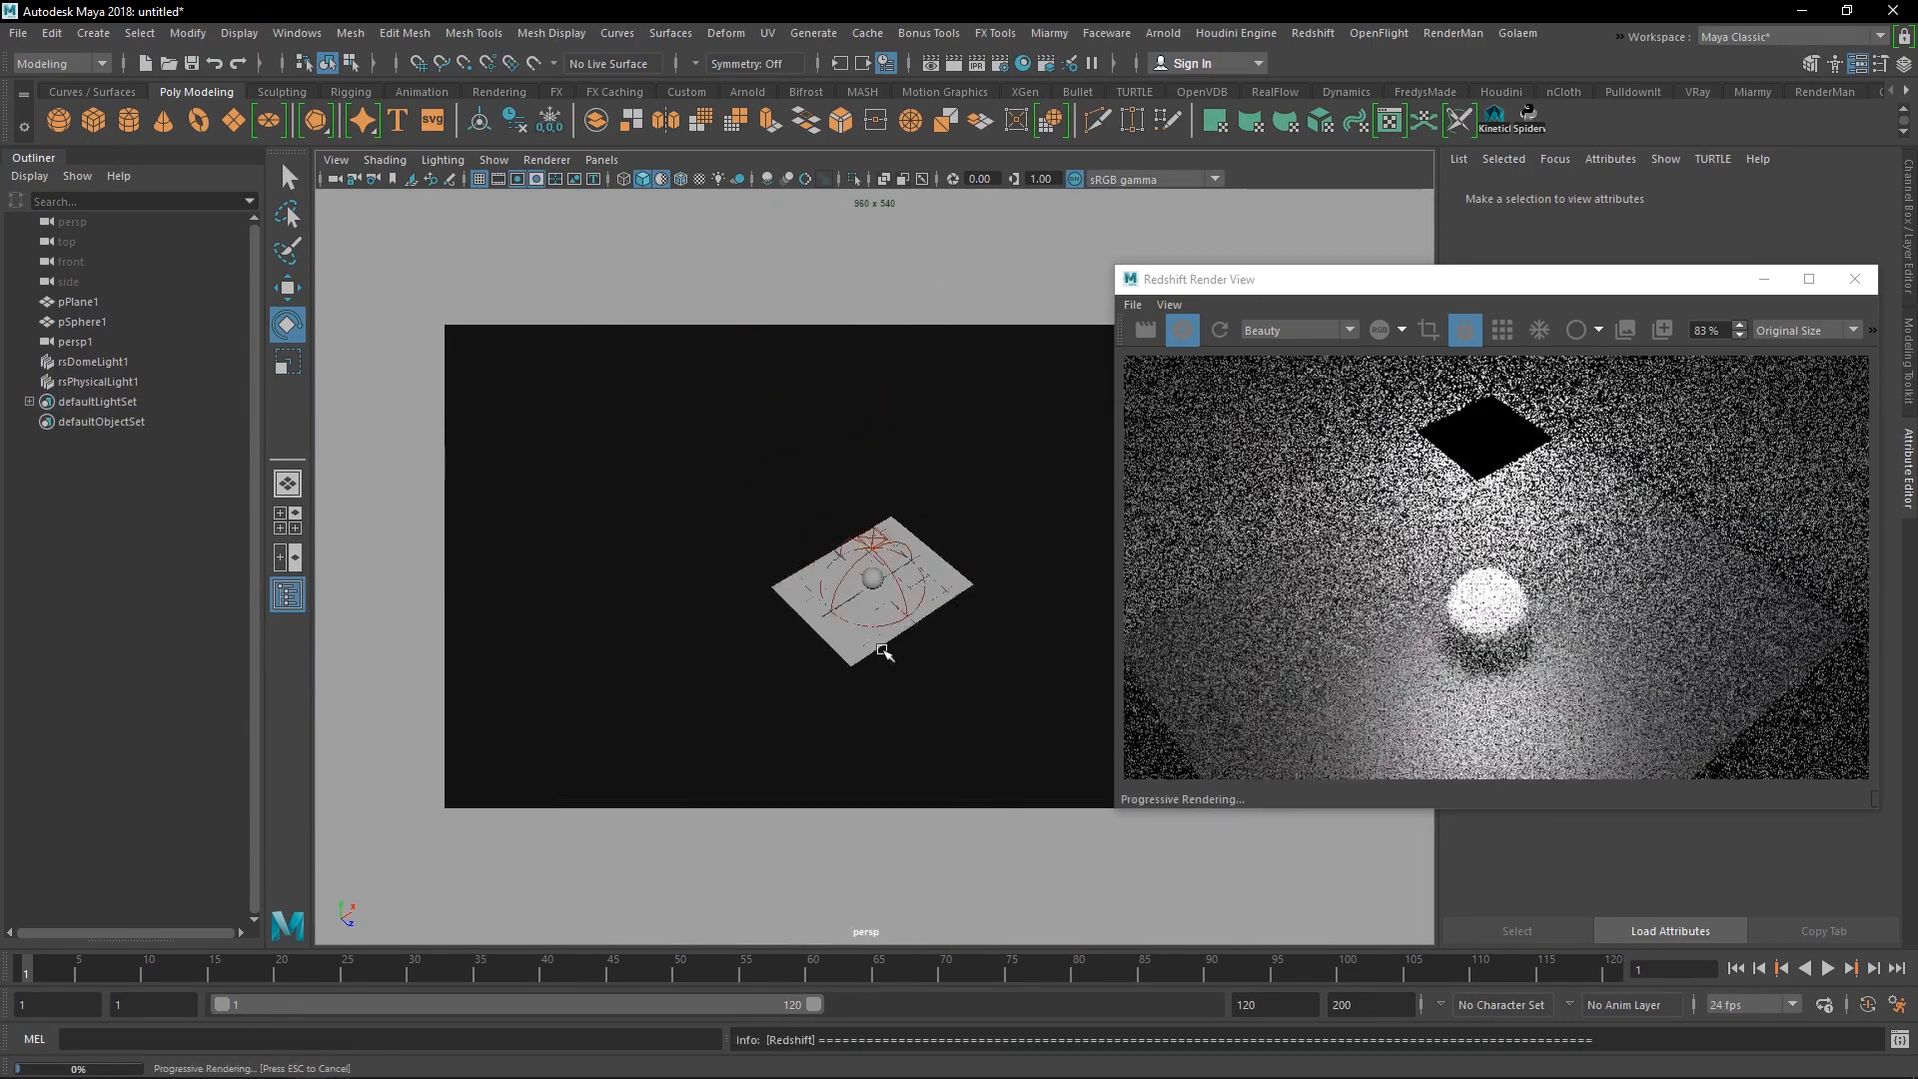
{"action": "left_click_drag", "start_coordinate": [883, 652], "coordinate": [867, 476], "text": "alt"}
{"action": "scroll", "coordinate": [892, 637], "scroll_direction": "up", "scroll_amount": 8}
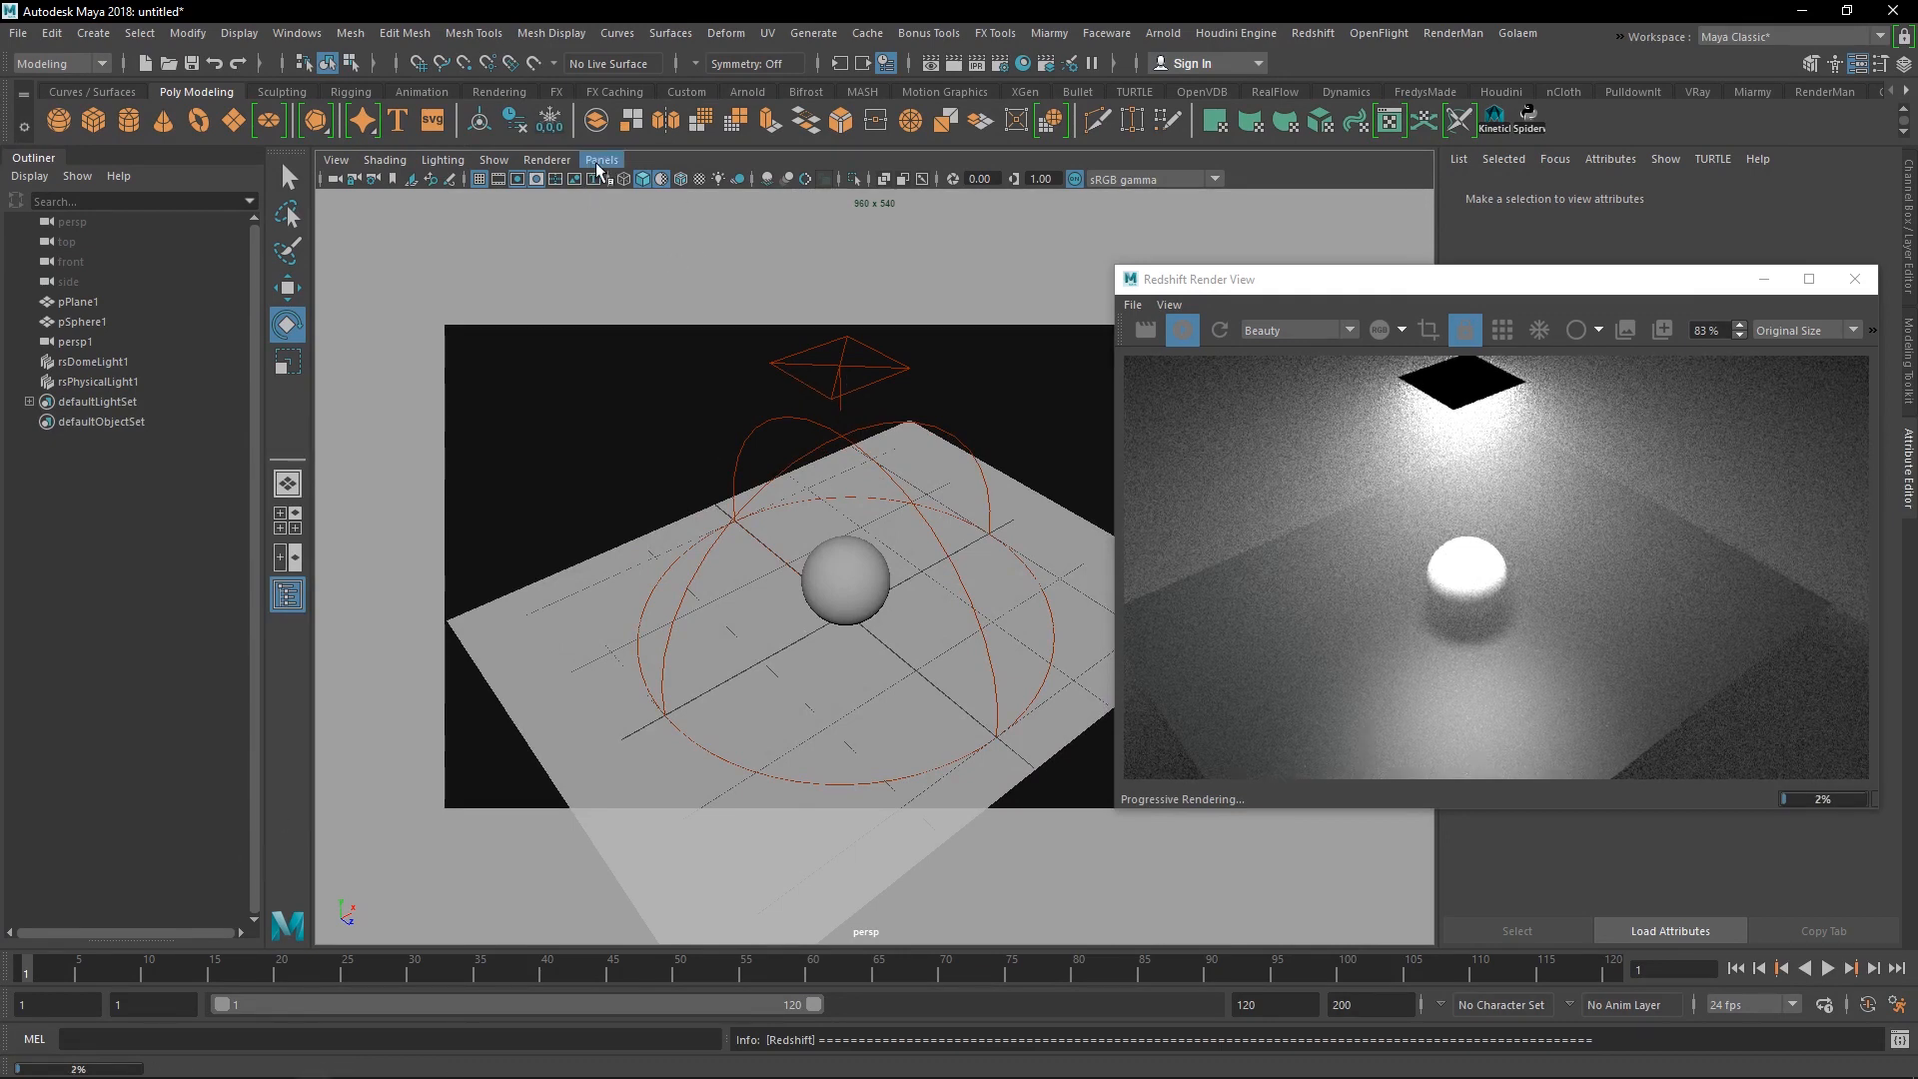
- Select the physical light above the sphere and change its light type to Spot
{"action": "left_click_drag", "start_coordinate": [1629, 288], "coordinate": [811, 218]}
{"action": "left_click", "coordinate": [869, 349]}
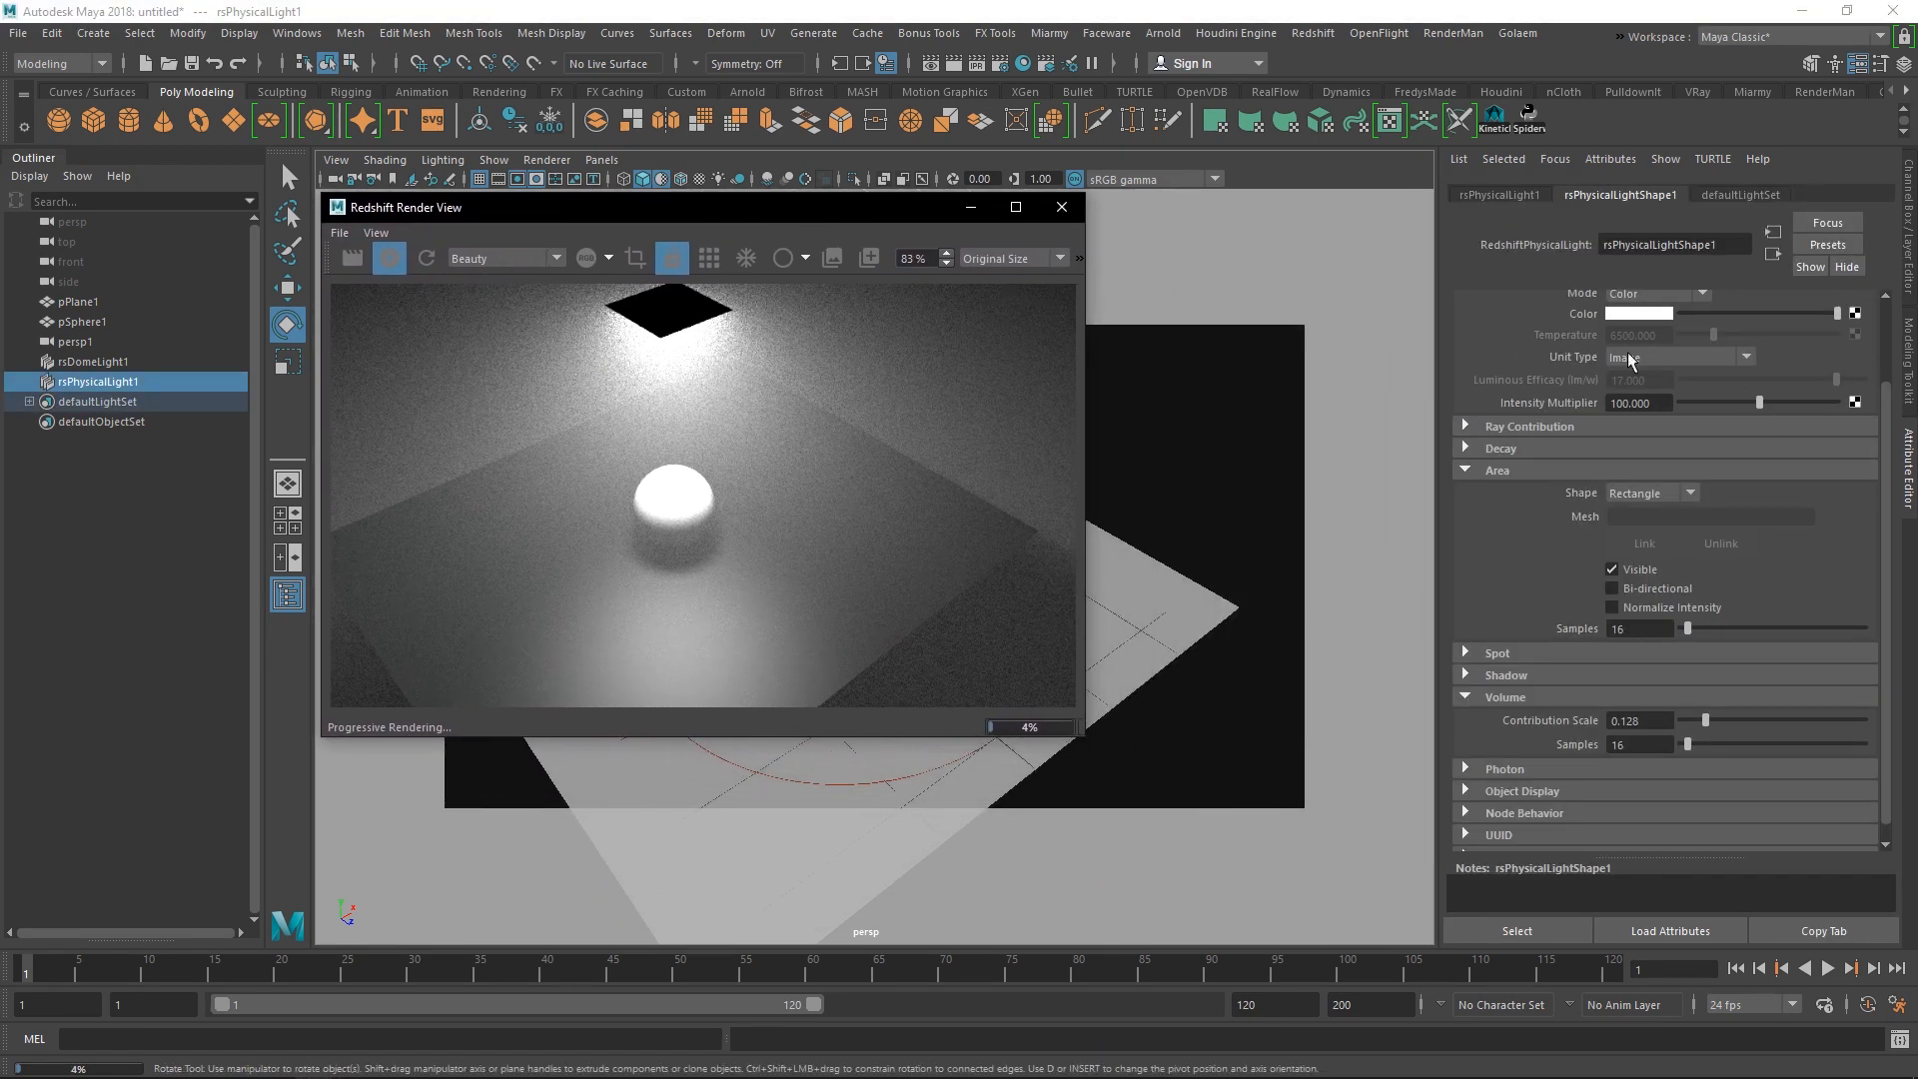
{"action": "scroll", "coordinate": [1629, 356], "scroll_direction": "up", "scroll_amount": 2}
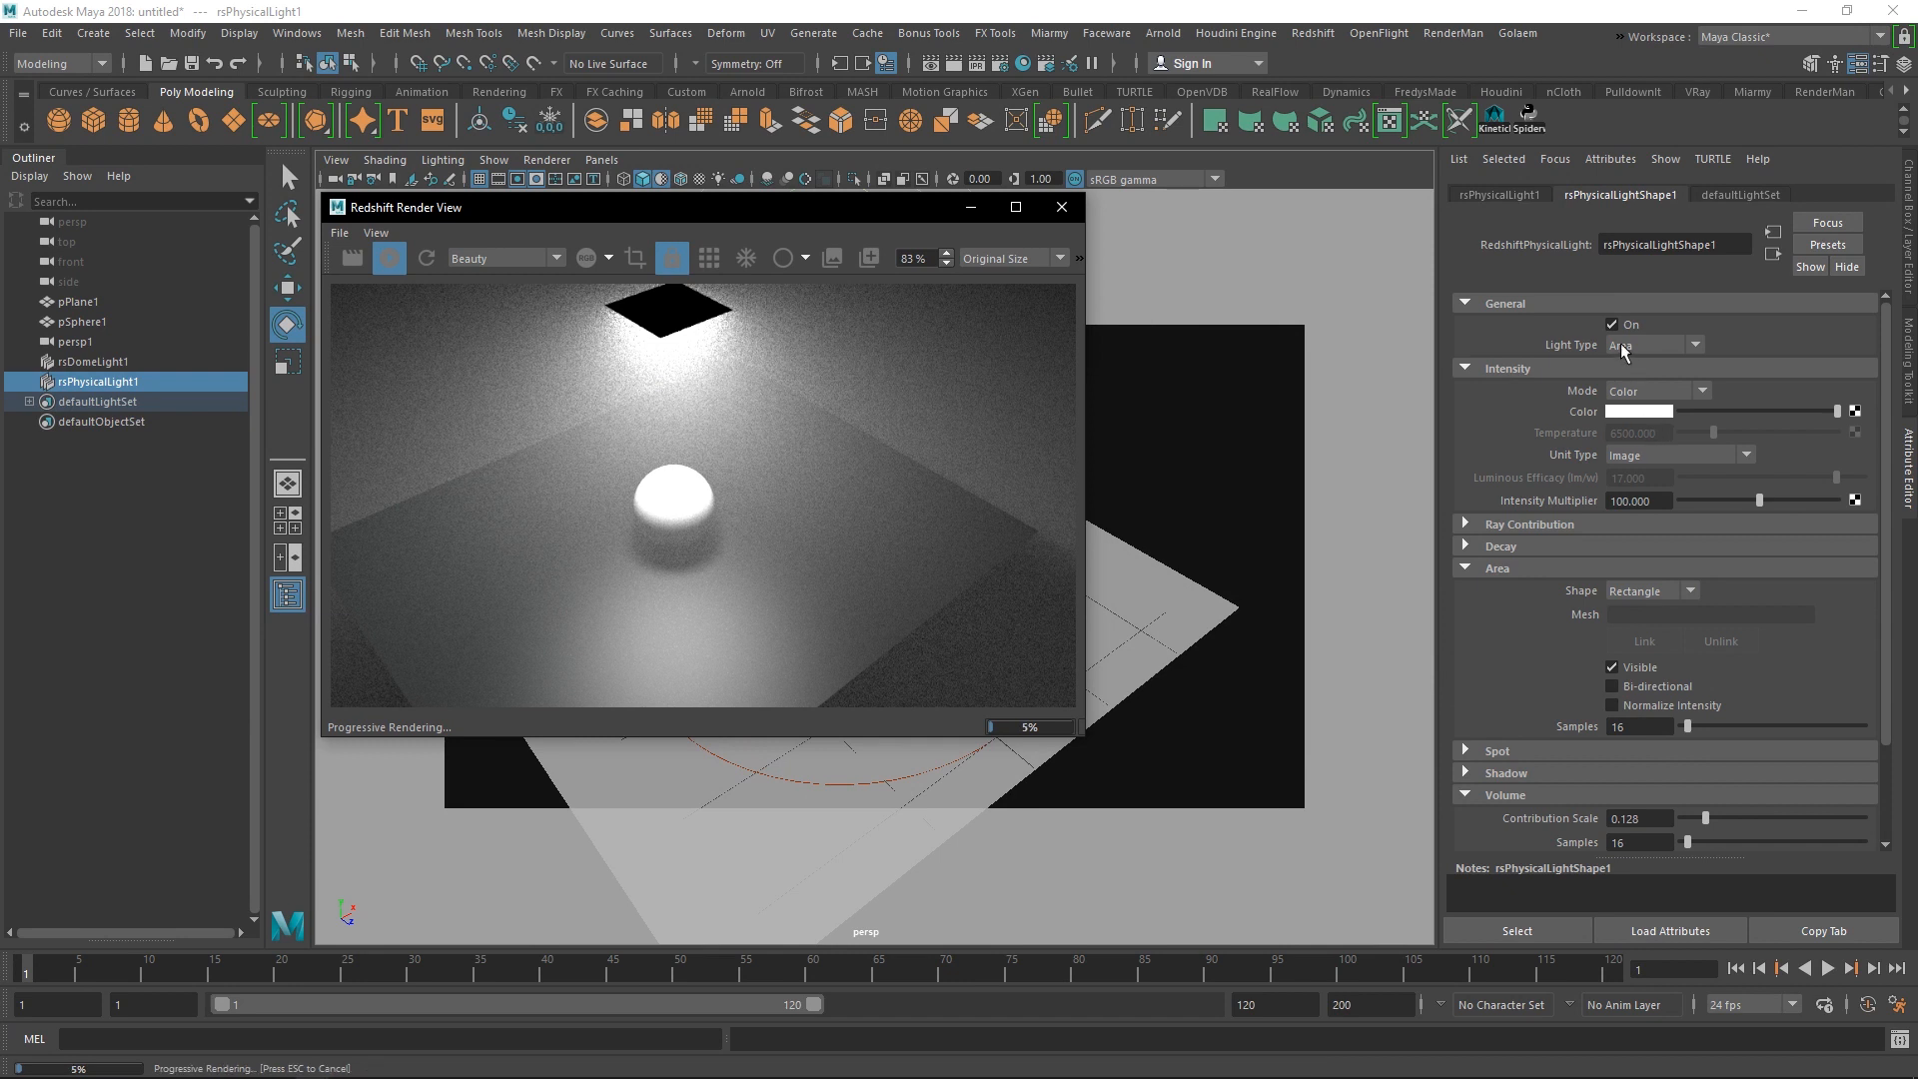
{"action": "left_click", "coordinate": [1658, 346]}
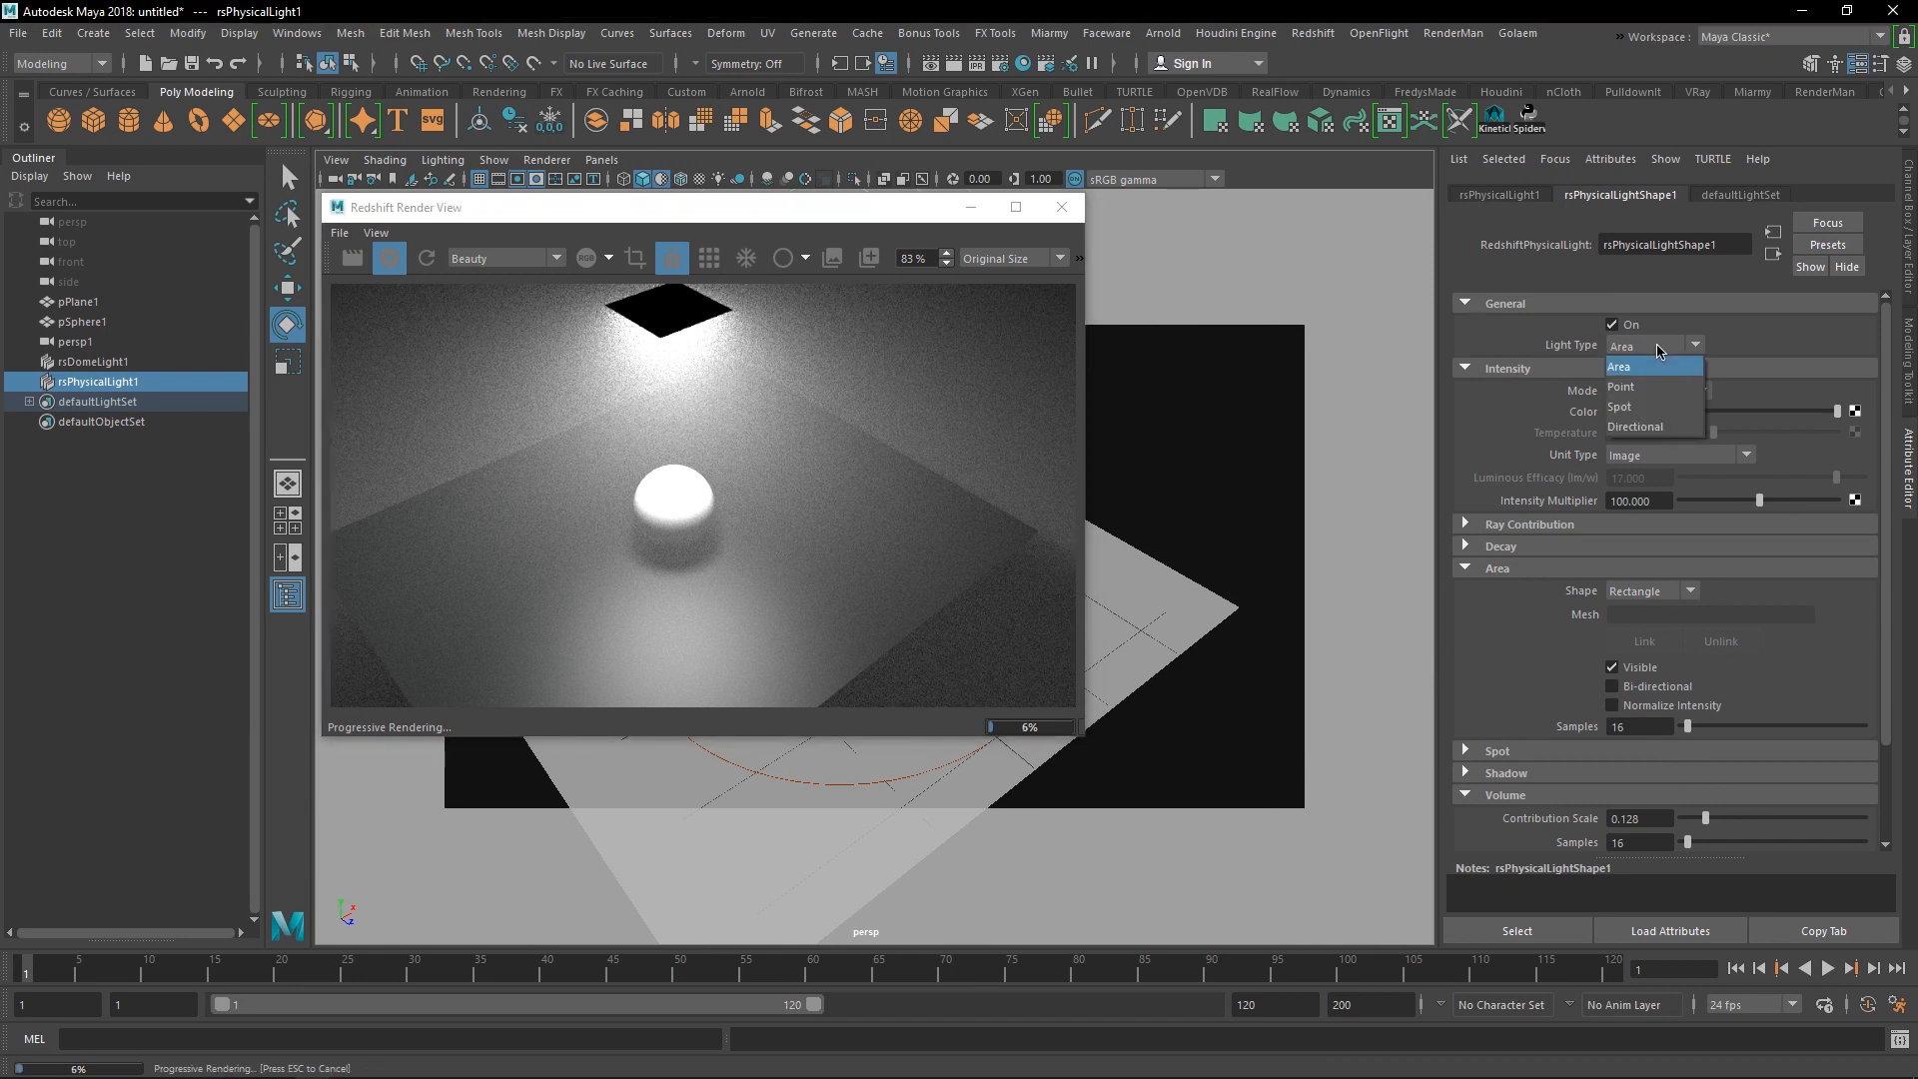
{"action": "left_click", "coordinate": [1638, 406]}
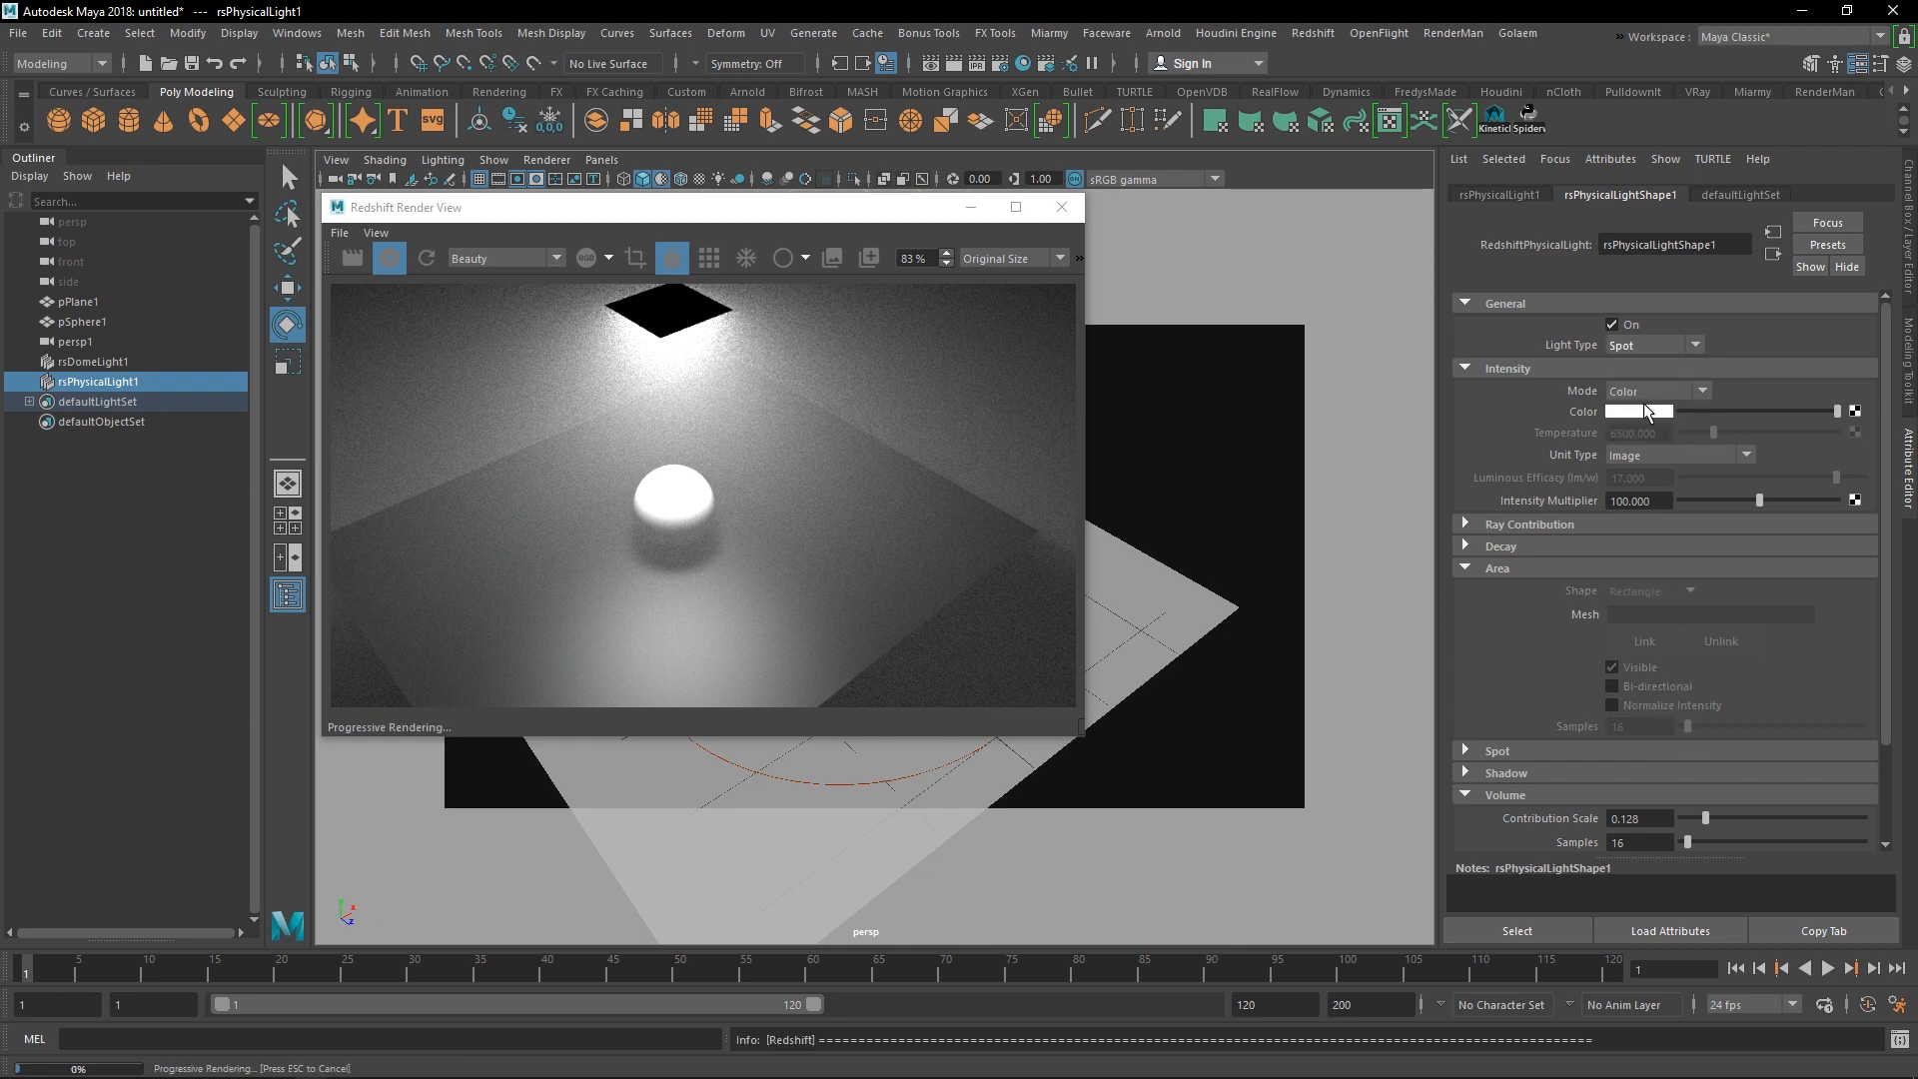
- Restart the live render with the spot light and clear the selection to check its volumetric cone
{"action": "left_click_drag", "start_coordinate": [730, 219], "coordinate": [1424, 309]}
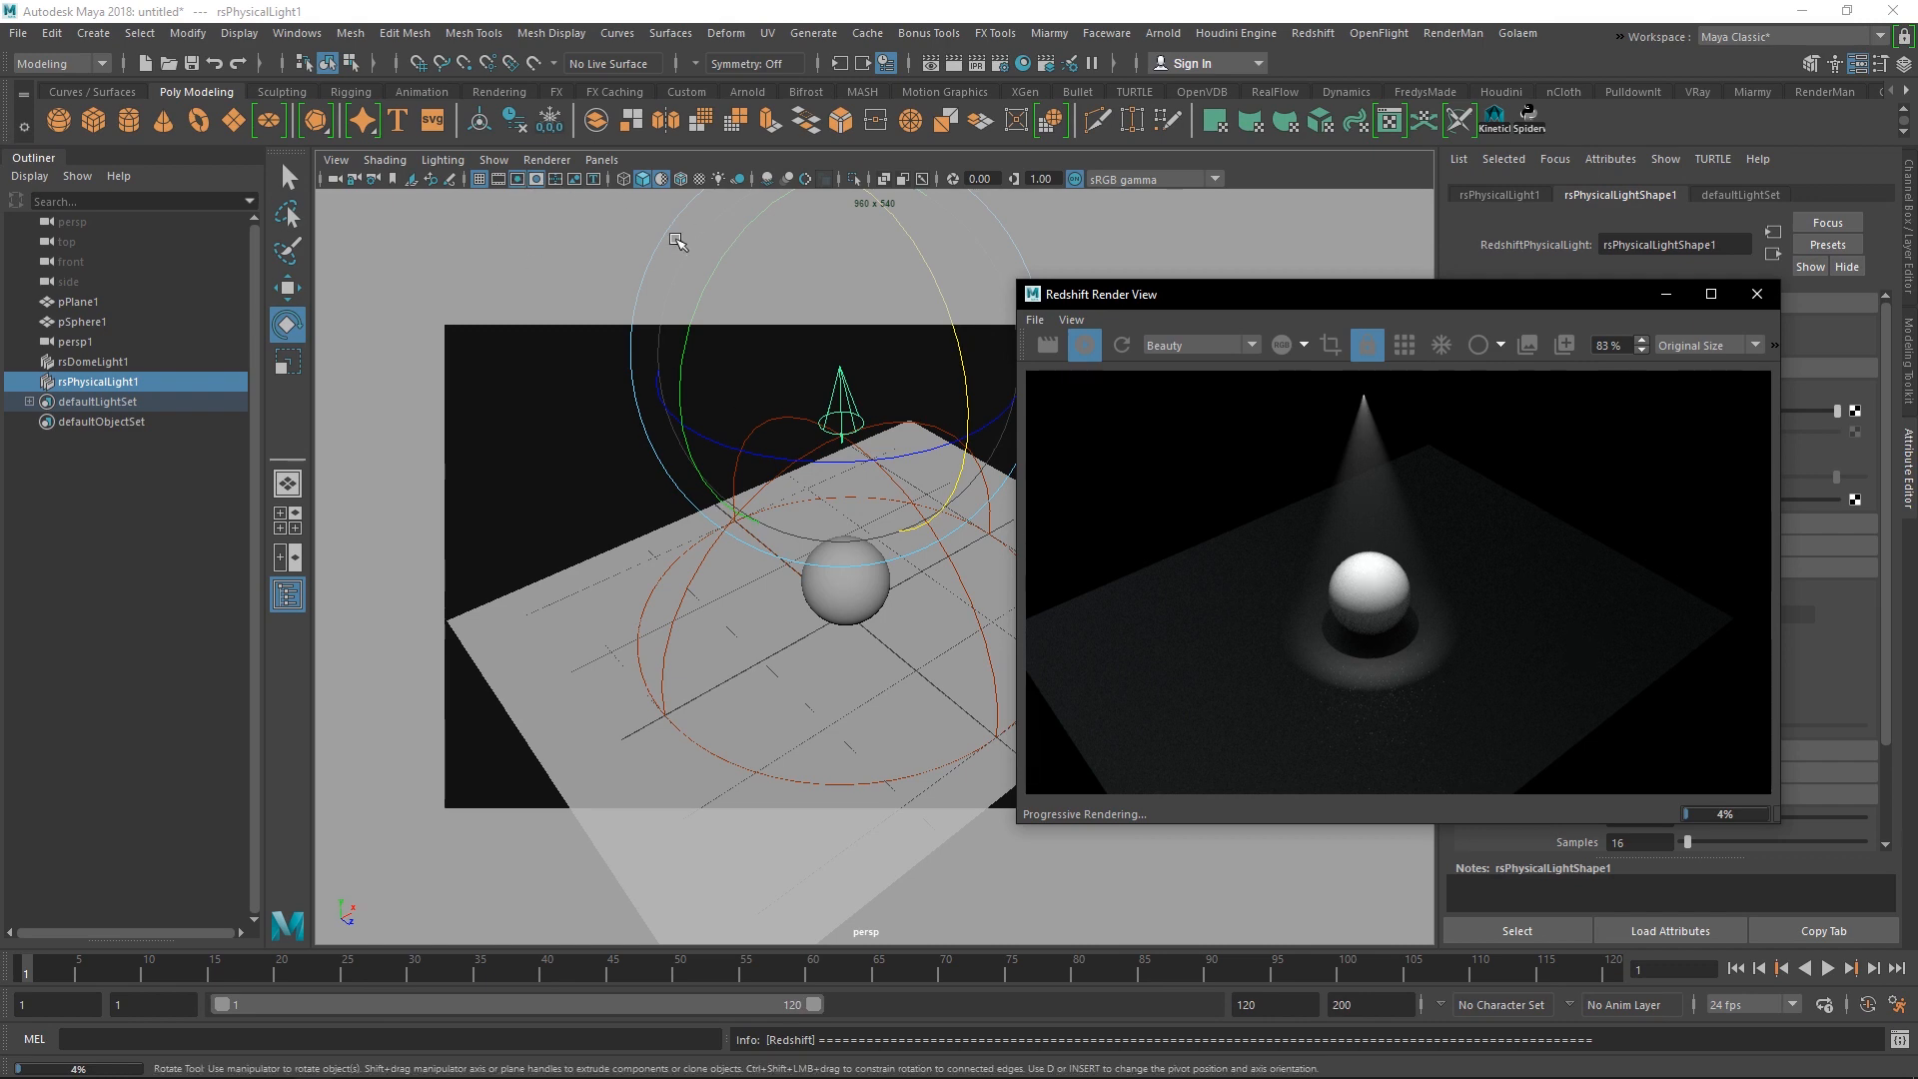
{"action": "left_click", "coordinate": [1095, 350]}
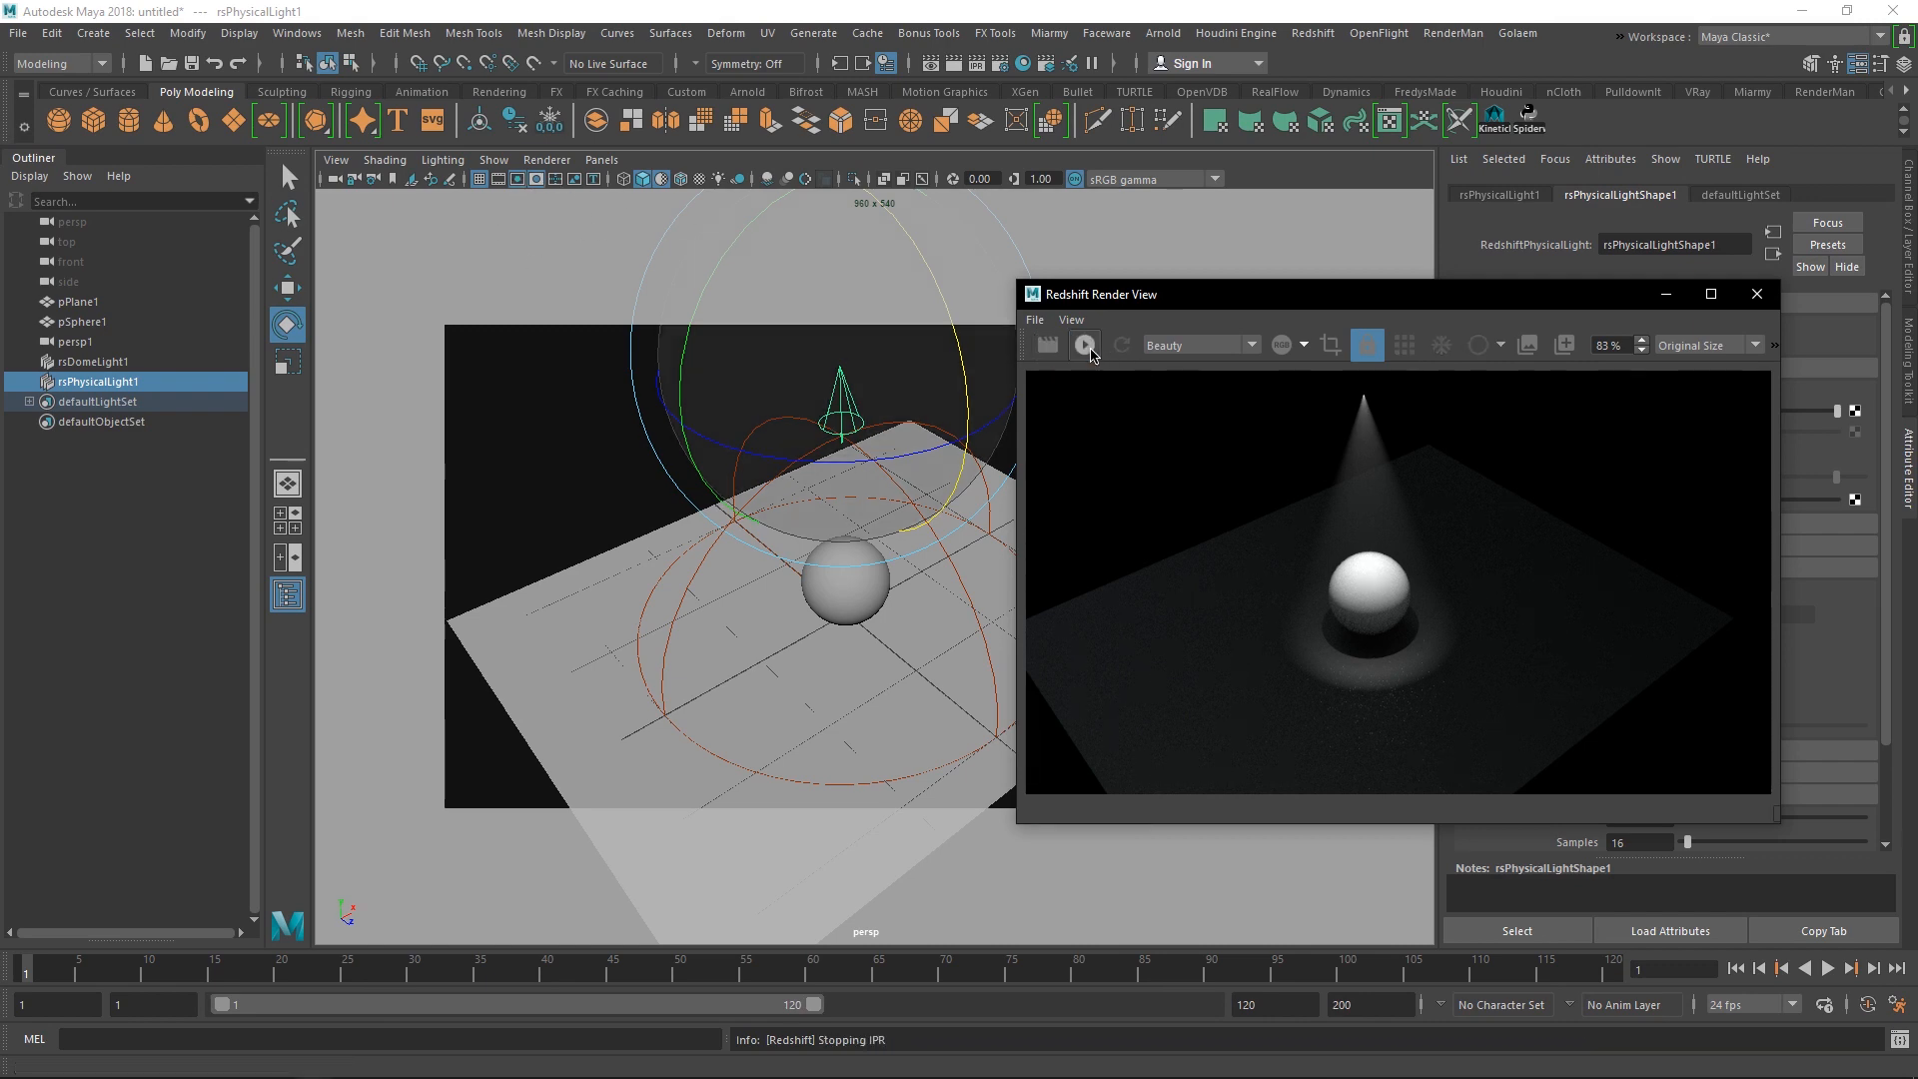
{"action": "left_click", "coordinate": [1086, 346]}
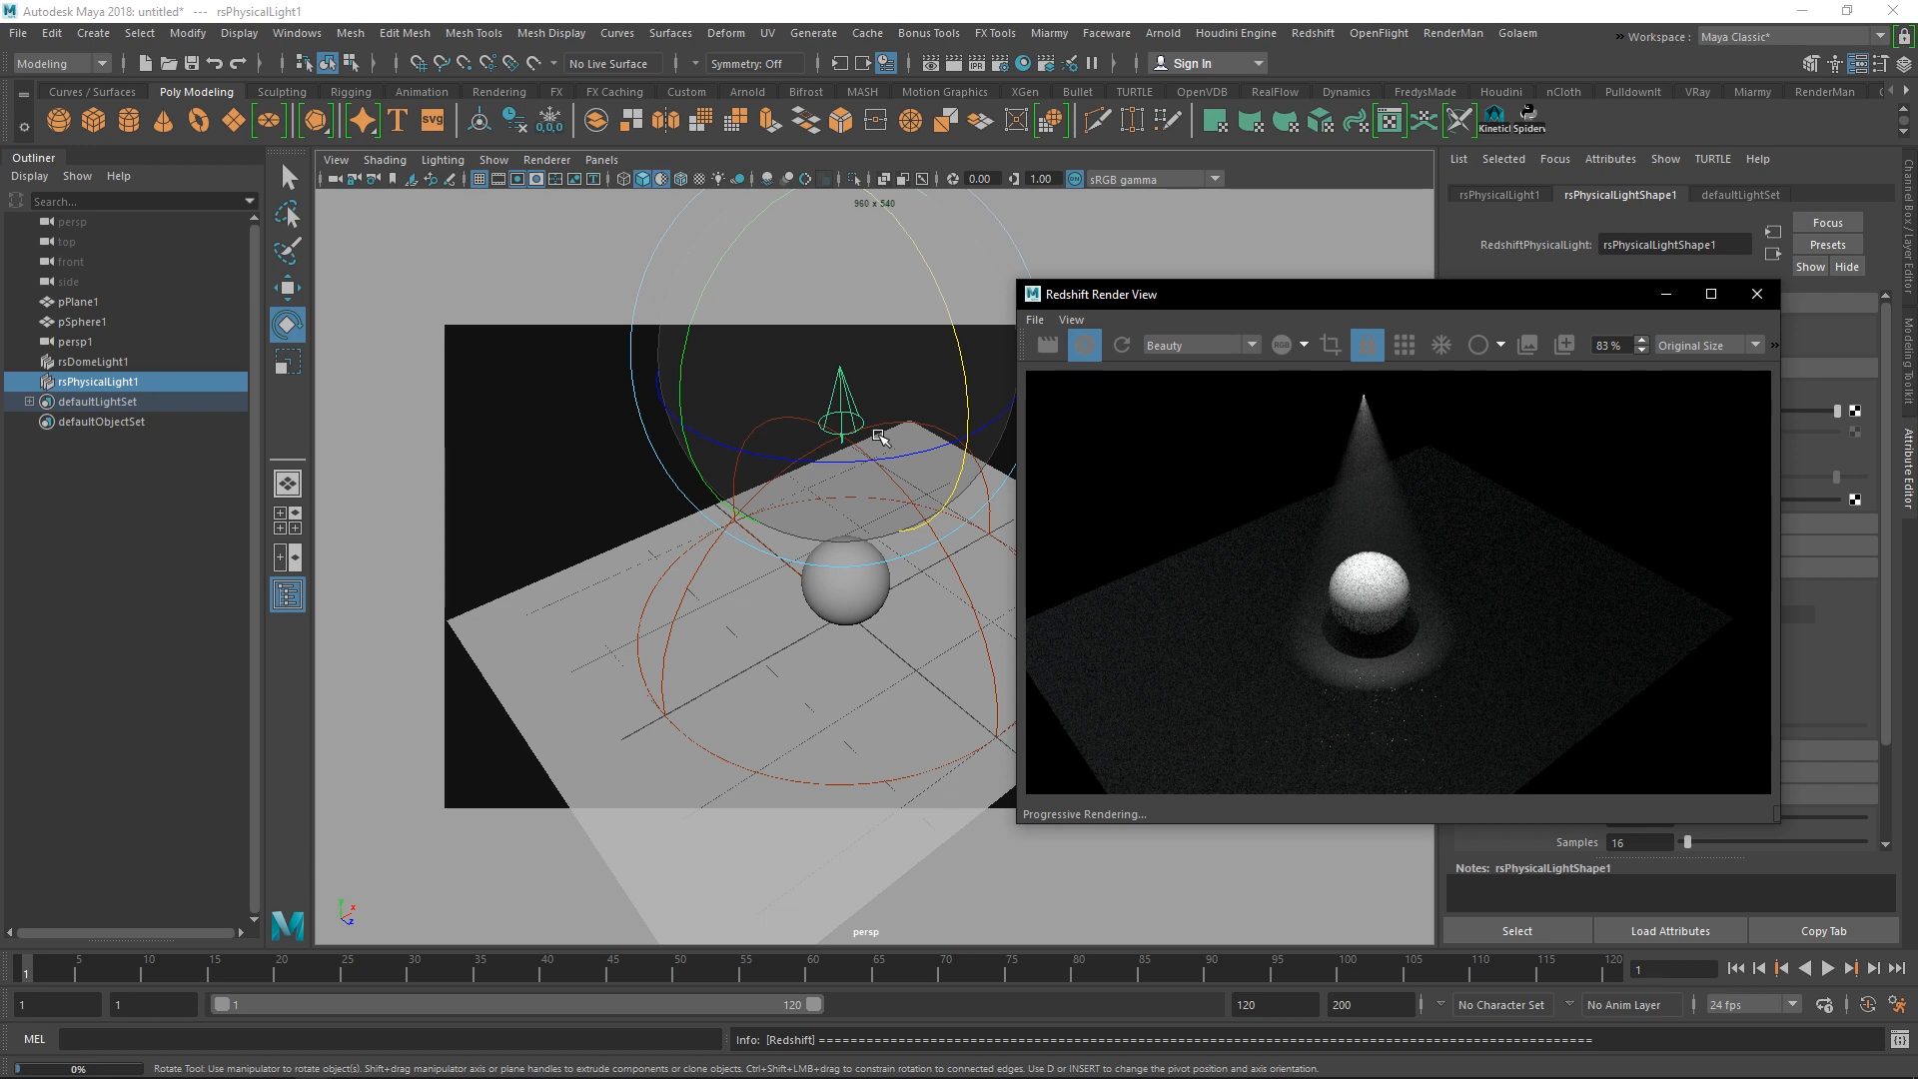
{"action": "left_click", "coordinate": [942, 9]}
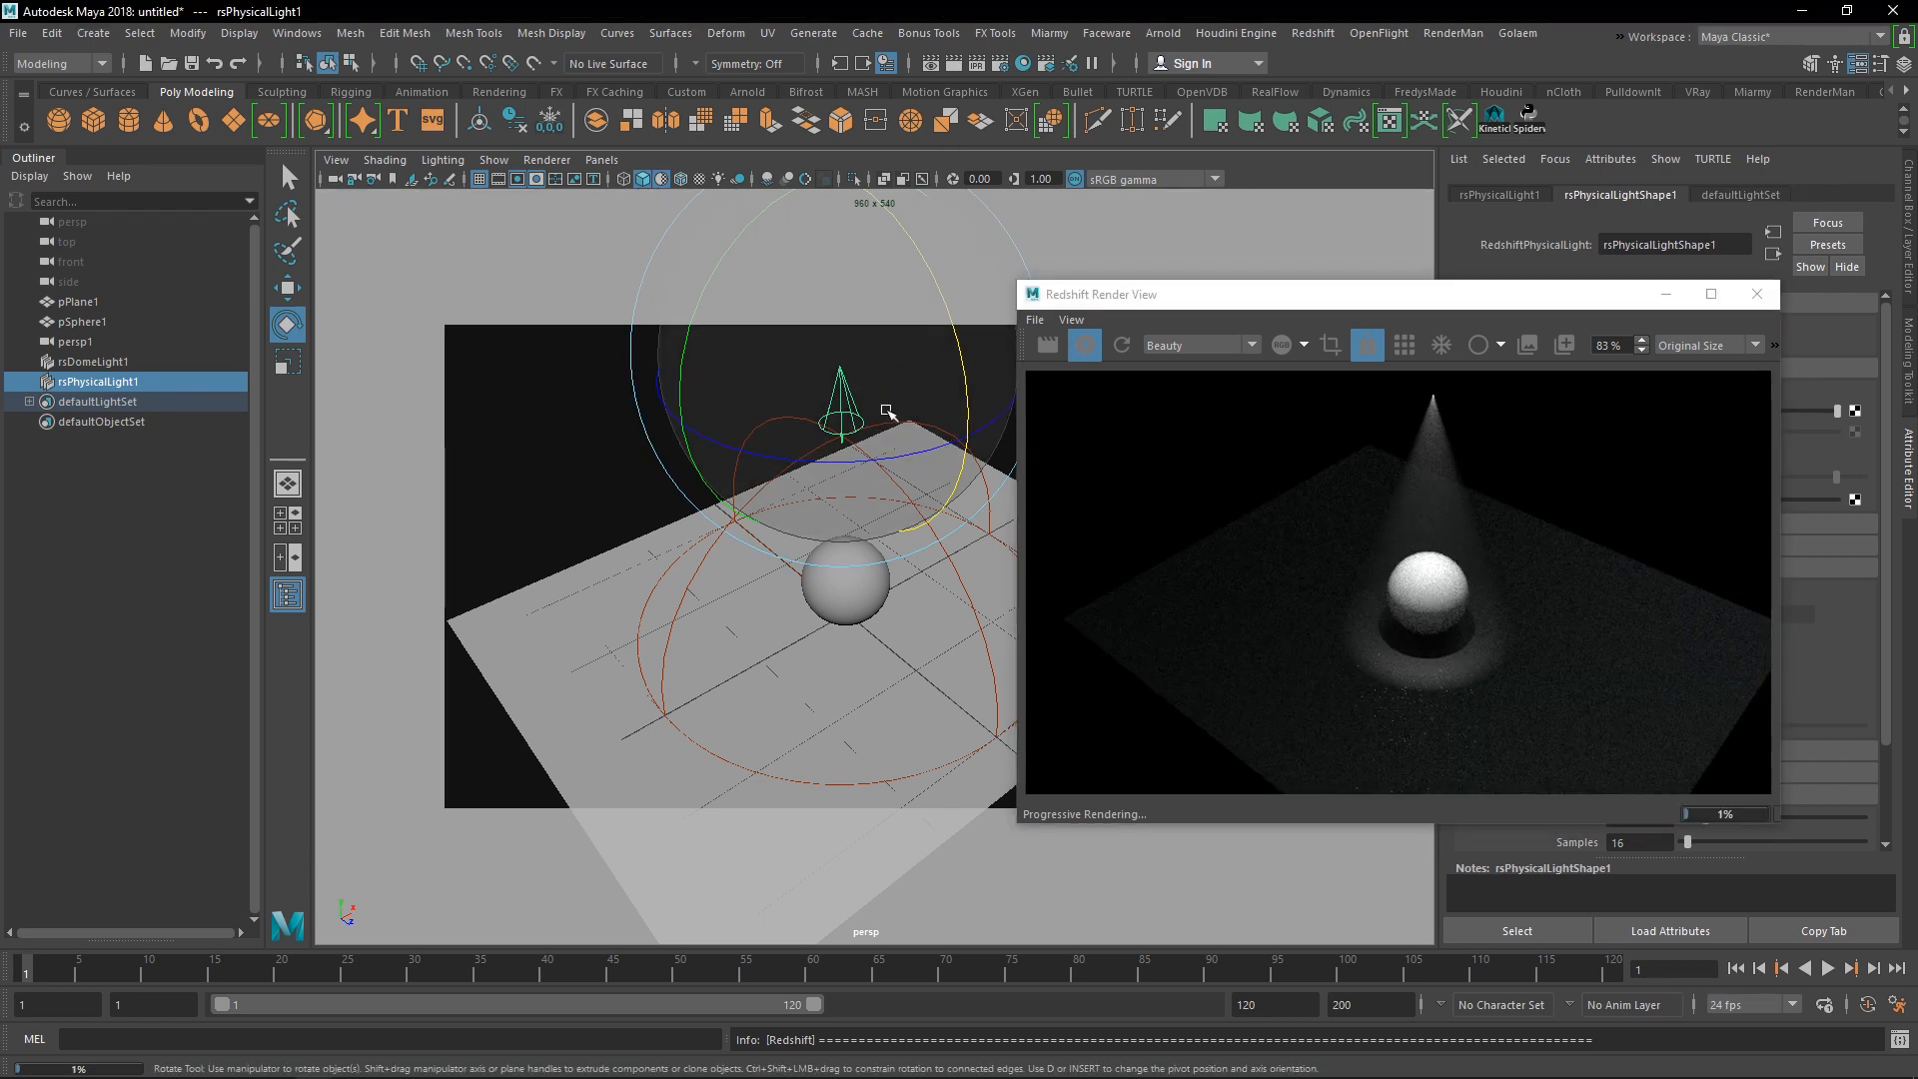
{"action": "left_click", "coordinate": [631, 451]}
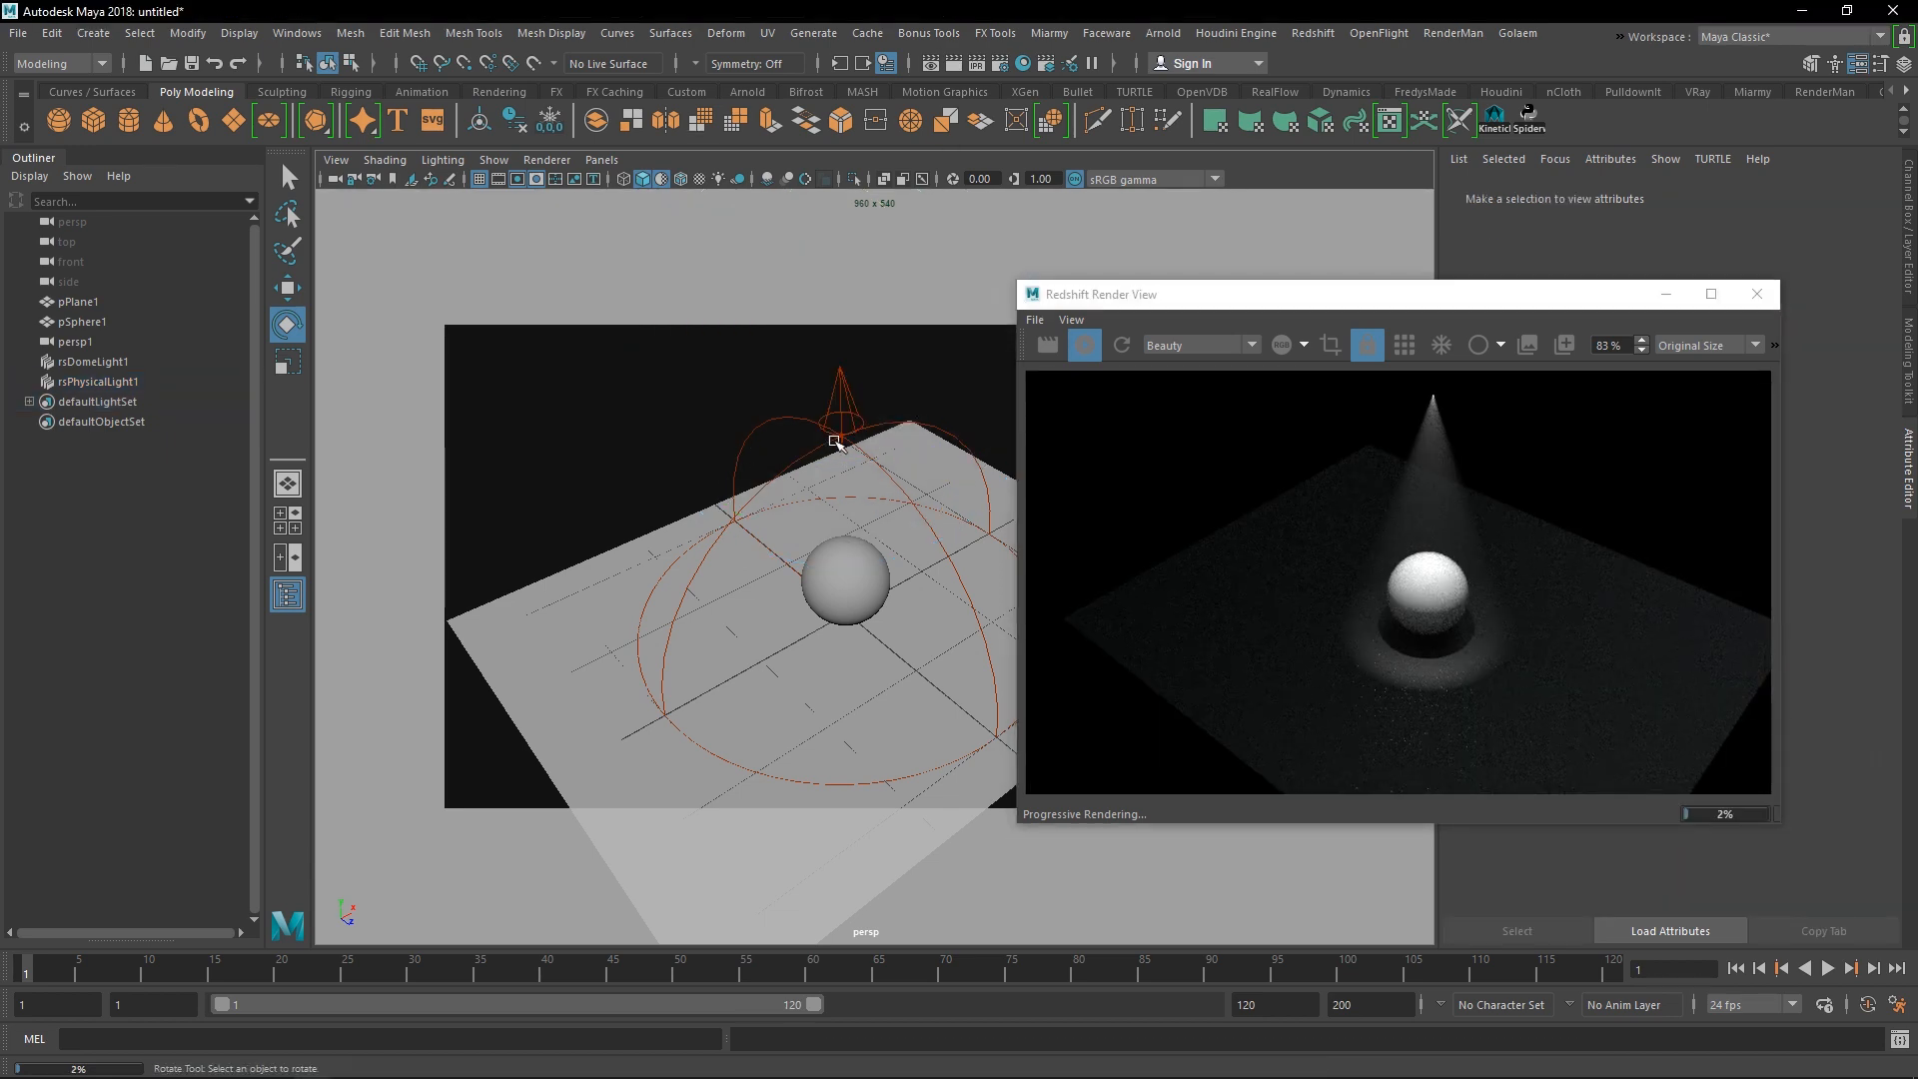
- Hide the spot light and create a thin vertical cylinder rising above the sphere
{"action": "left_click", "coordinate": [843, 412]}
{"action": "key", "text": "h"}
{"action": "key", "text": "h"}
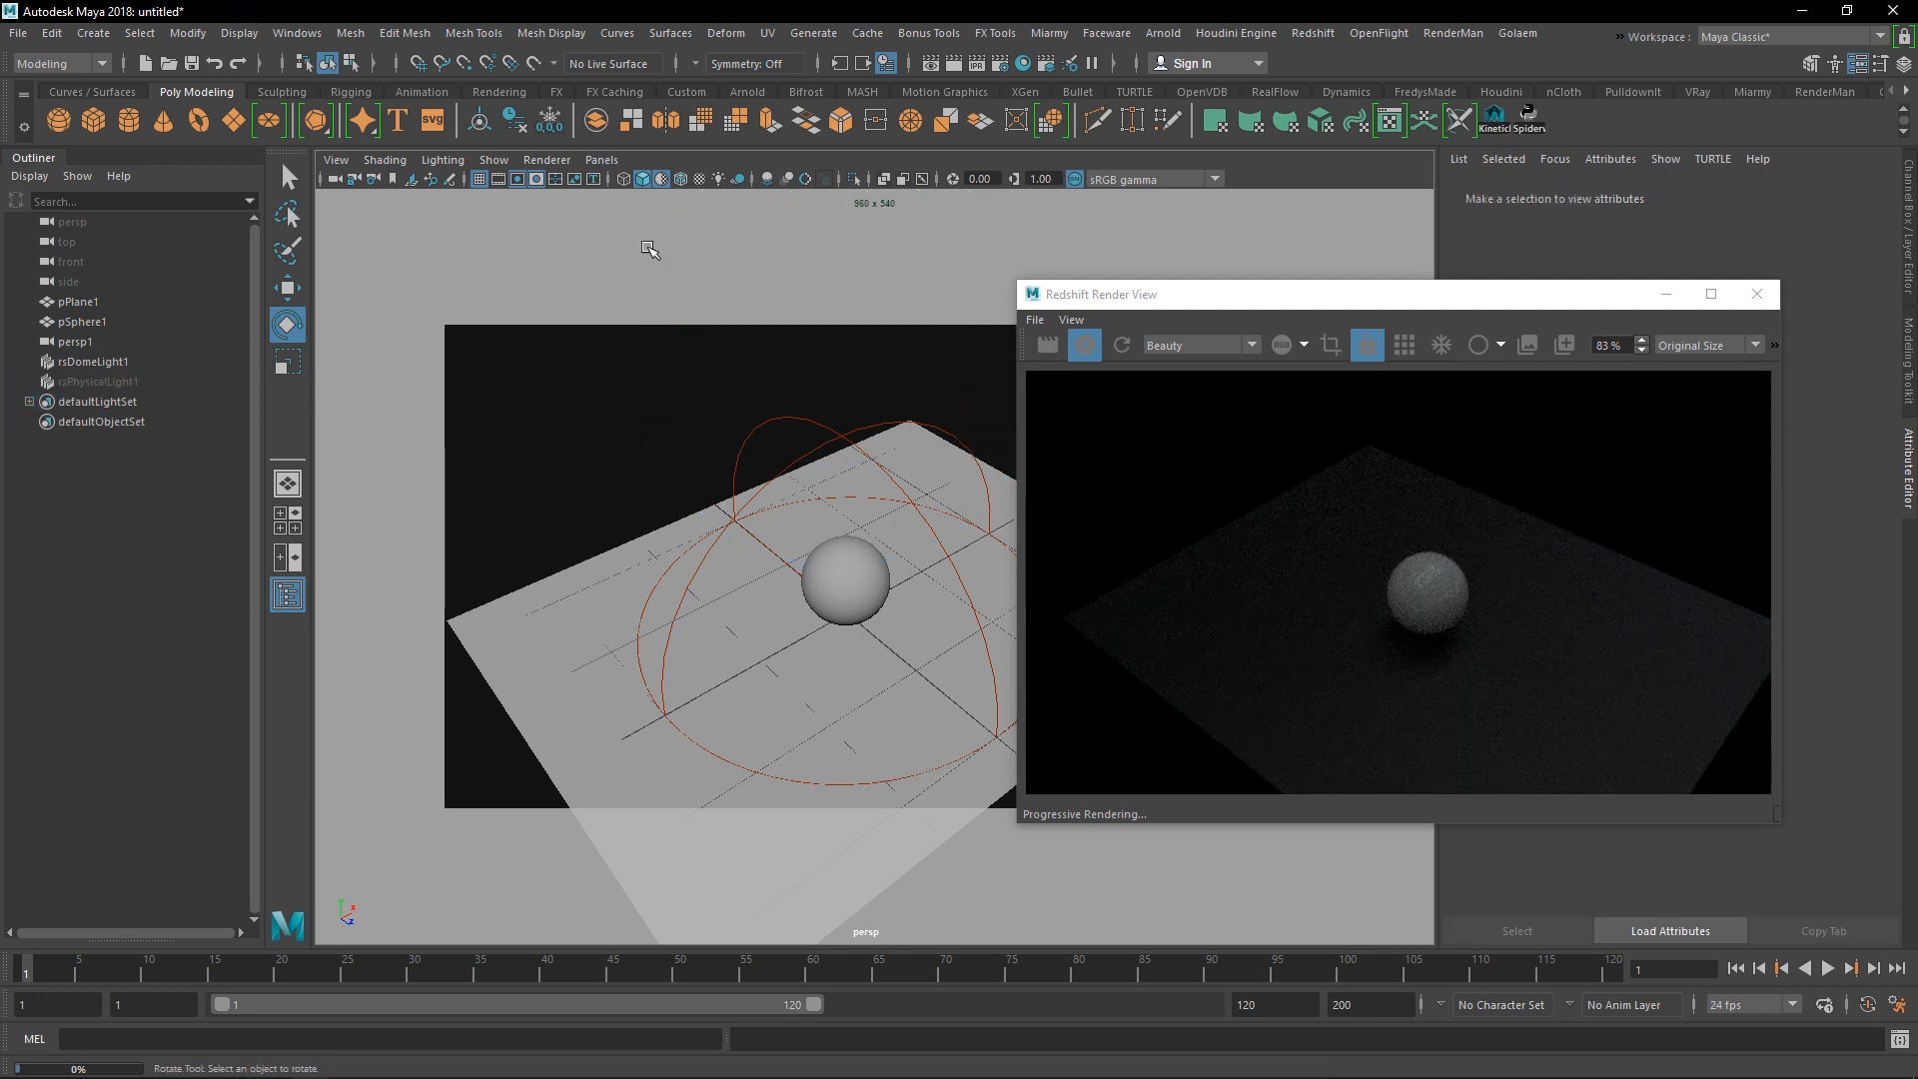
{"action": "left_click", "coordinate": [131, 120]}
{"action": "key", "text": "w"}
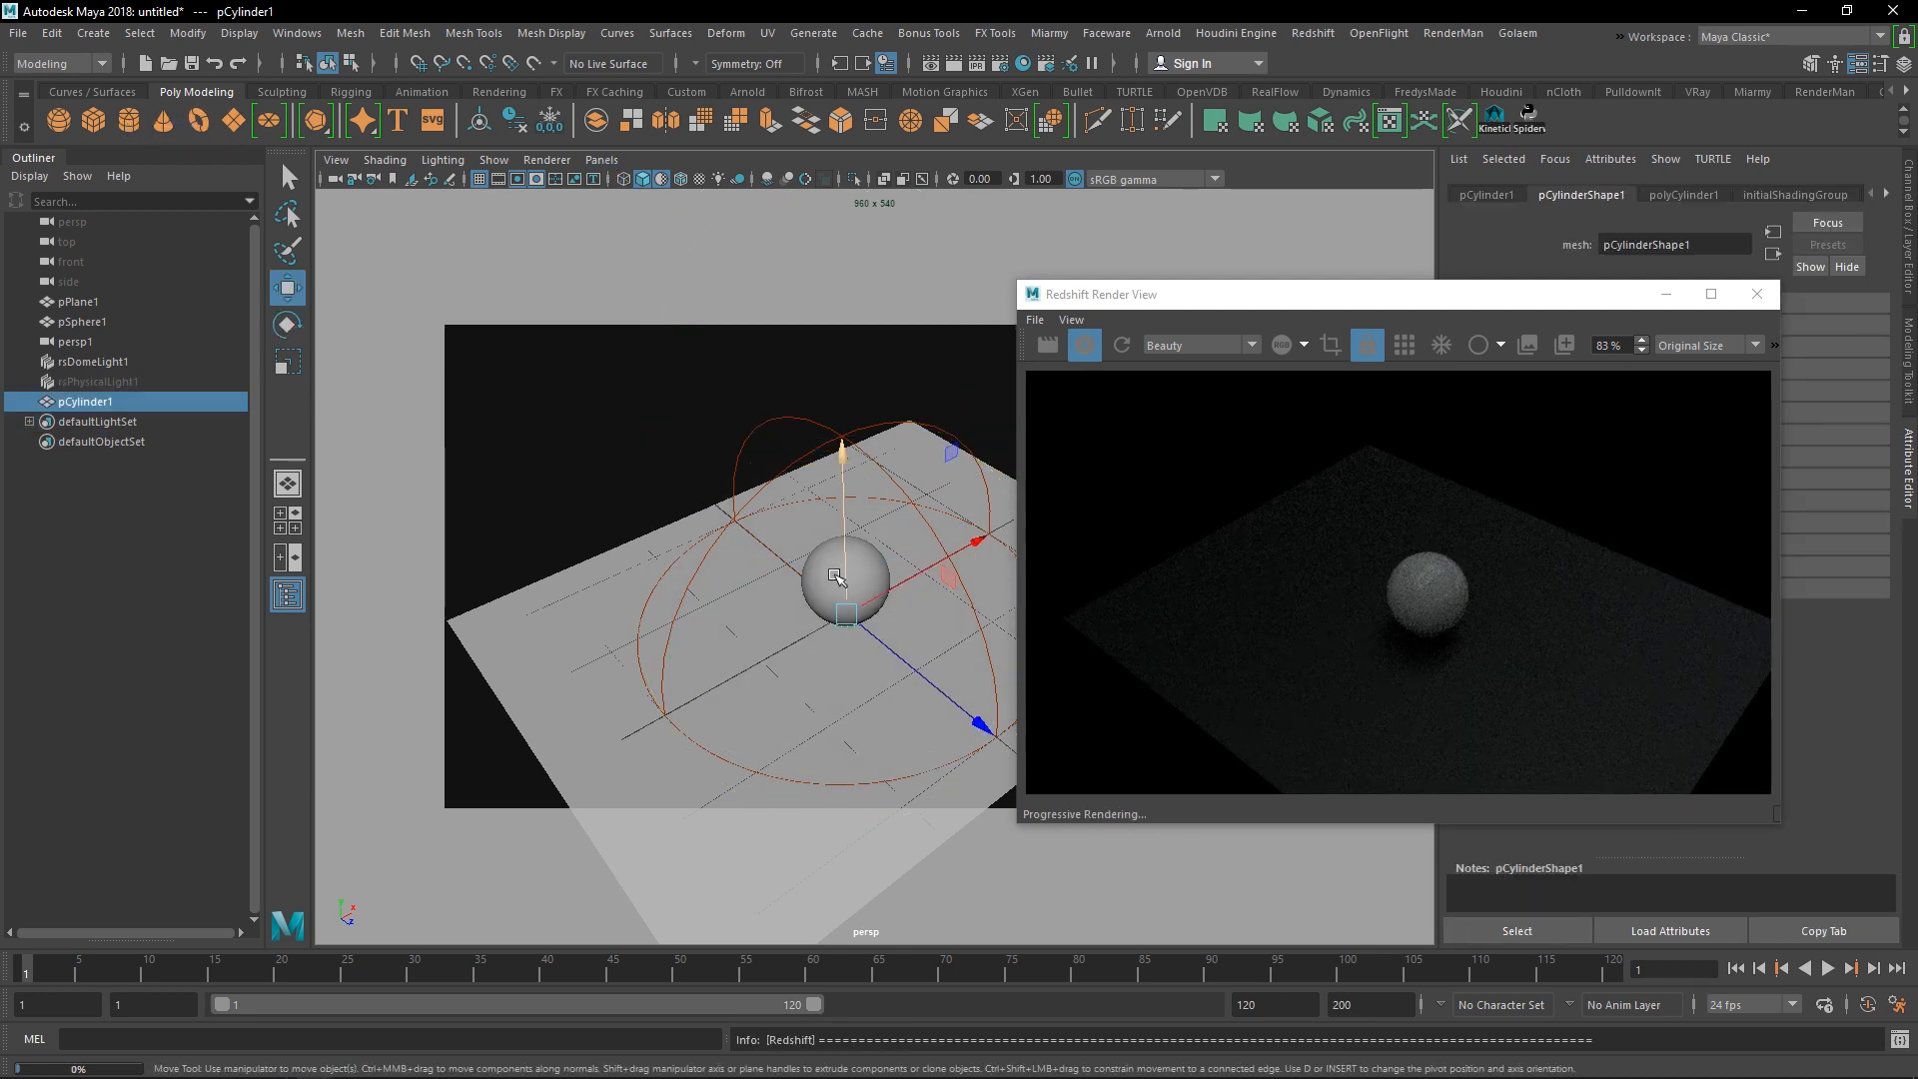
{"action": "left_click_drag", "start_coordinate": [845, 544], "coordinate": [835, 240]}
{"action": "key", "text": "r"}
{"action": "scroll", "coordinate": [735, 470], "scroll_direction": "down", "scroll_amount": 5}
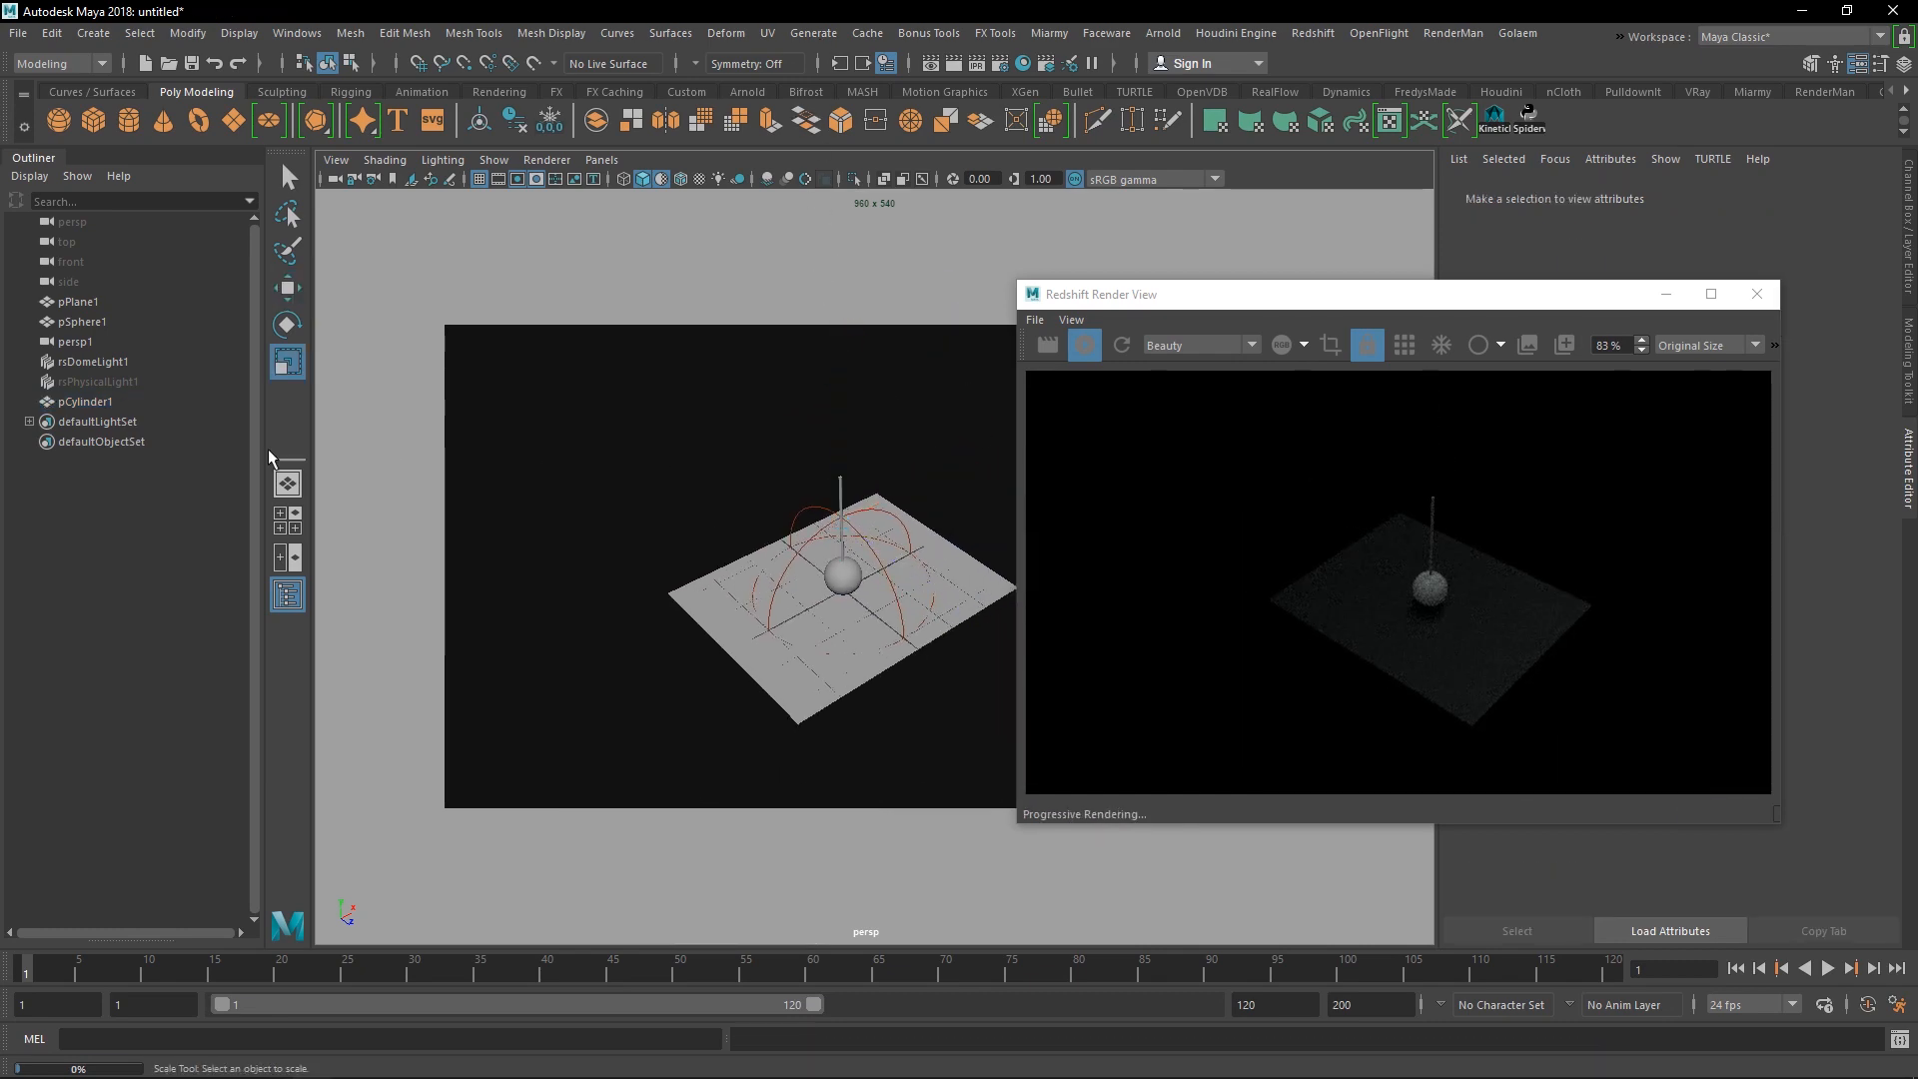
- Show rsPhysicalLight1 again and examine its cone of light around the thin cylinder
{"action": "left_click", "coordinate": [98, 380]}
{"action": "key", "text": "w"}
{"action": "scroll", "coordinate": [819, 327], "scroll_direction": "up", "scroll_amount": 4}
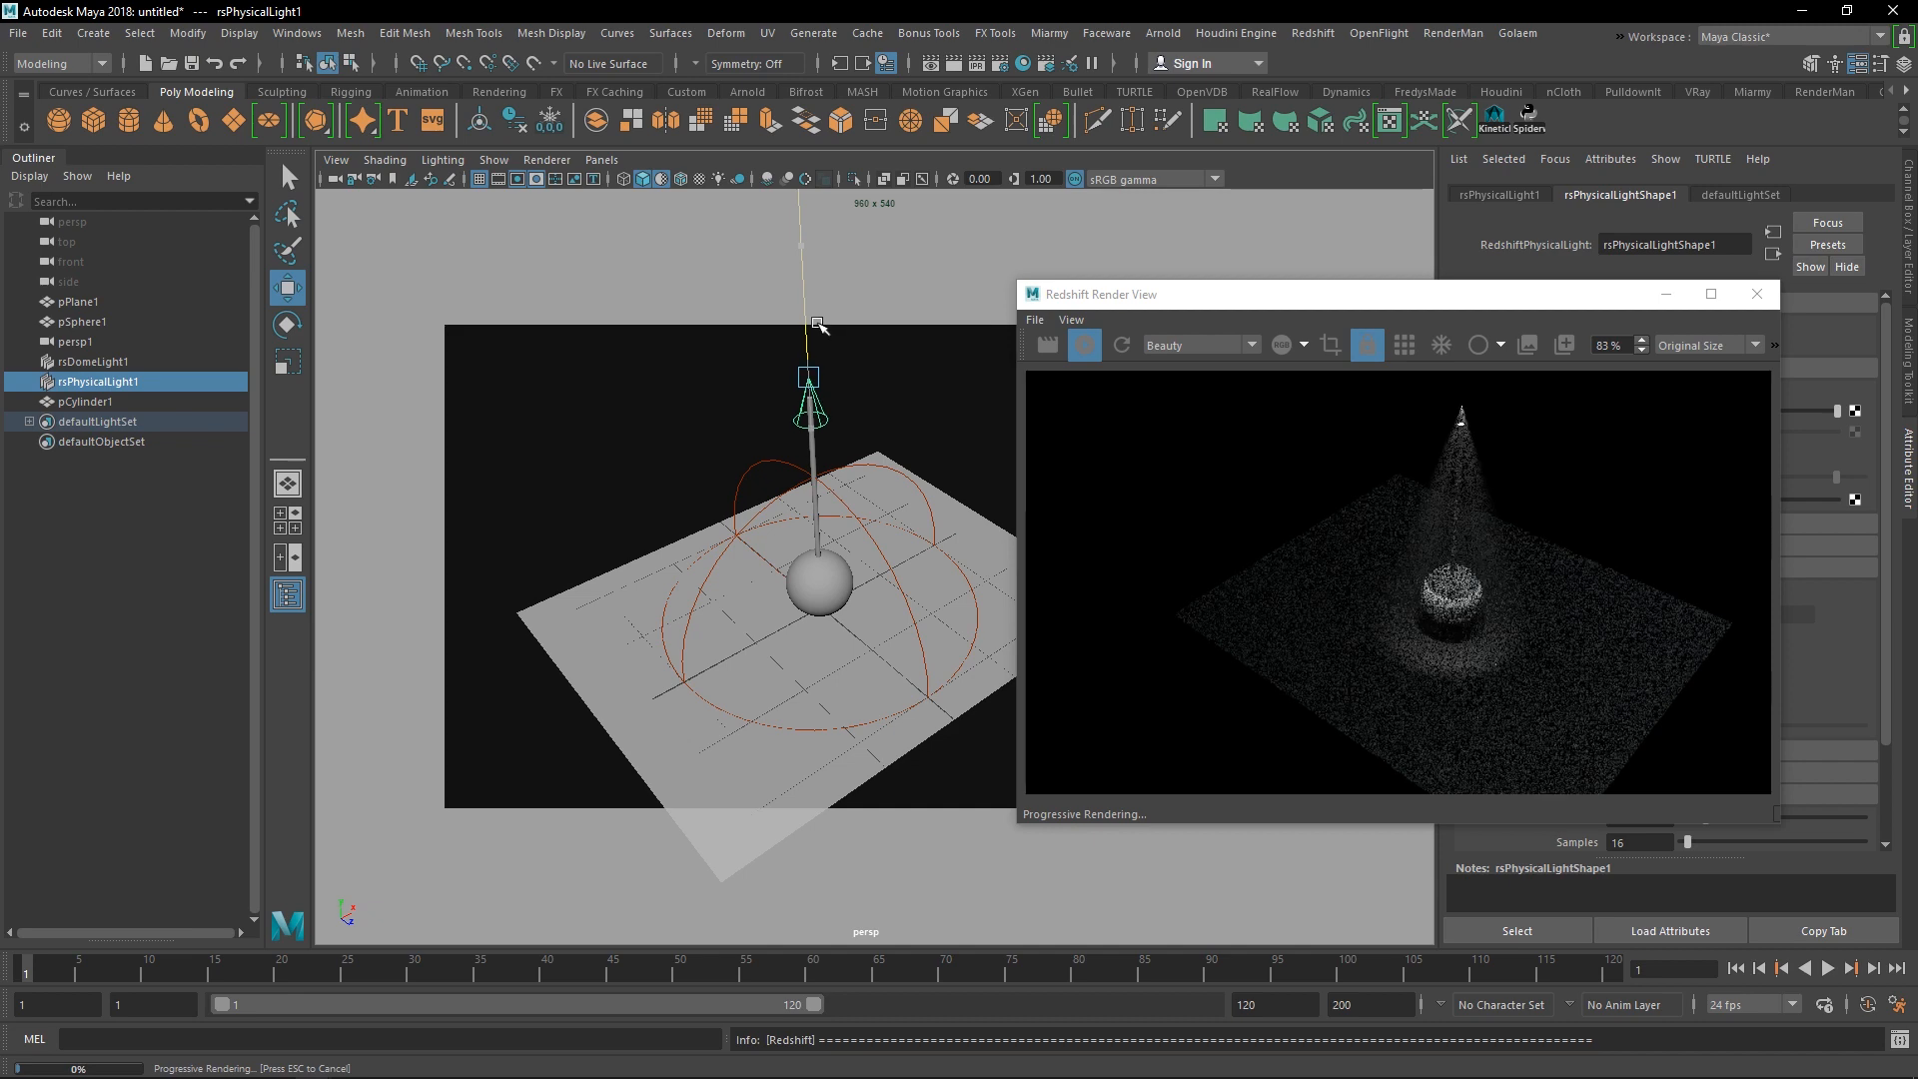
{"action": "mouse_move", "coordinate": [842, 551]}
{"action": "left_mouse_down", "text": "alt"}
{"action": "mouse_move", "coordinate": [830, 539]}
{"action": "mouse_move", "coordinate": [856, 560]}
{"action": "left_mouse_up", "text": "alt"}
{"action": "middle_click_drag", "start_coordinate": [856, 562], "coordinate": [867, 520], "text": "alt"}
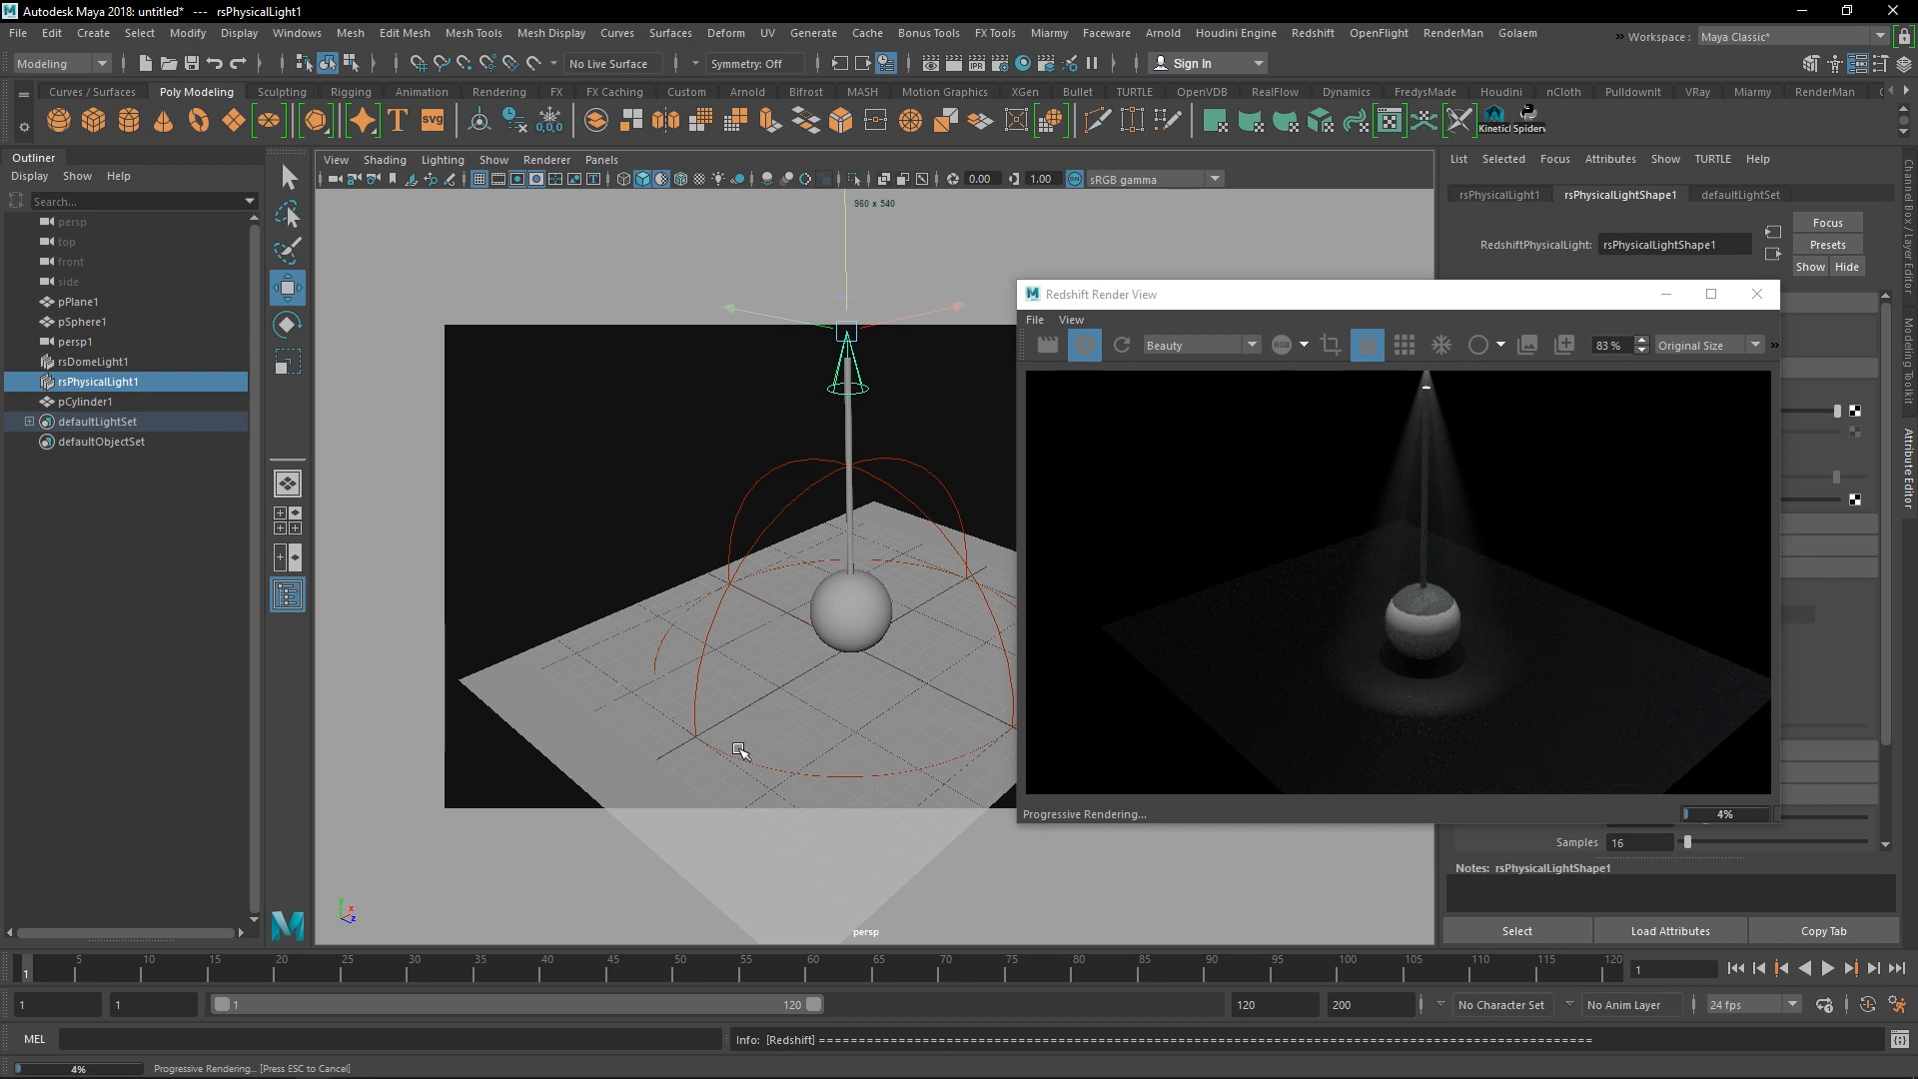
{"action": "scroll", "coordinate": [832, 663], "scroll_direction": "down", "scroll_amount": 3}
{"action": "scroll", "coordinate": [832, 599], "scroll_direction": "up", "scroll_amount": 3}
{"action": "middle_click_drag", "start_coordinate": [835, 456], "coordinate": [885, 552], "text": "alt"}
- Hide the spot light again and inspect the thin cylinder and sphere from several angles and distances
{"action": "key", "text": "h"}
{"action": "scroll", "coordinate": [843, 481], "scroll_direction": "up", "scroll_amount": 3}
{"action": "left_click", "coordinate": [821, 419]}
{"action": "key", "text": "r"}
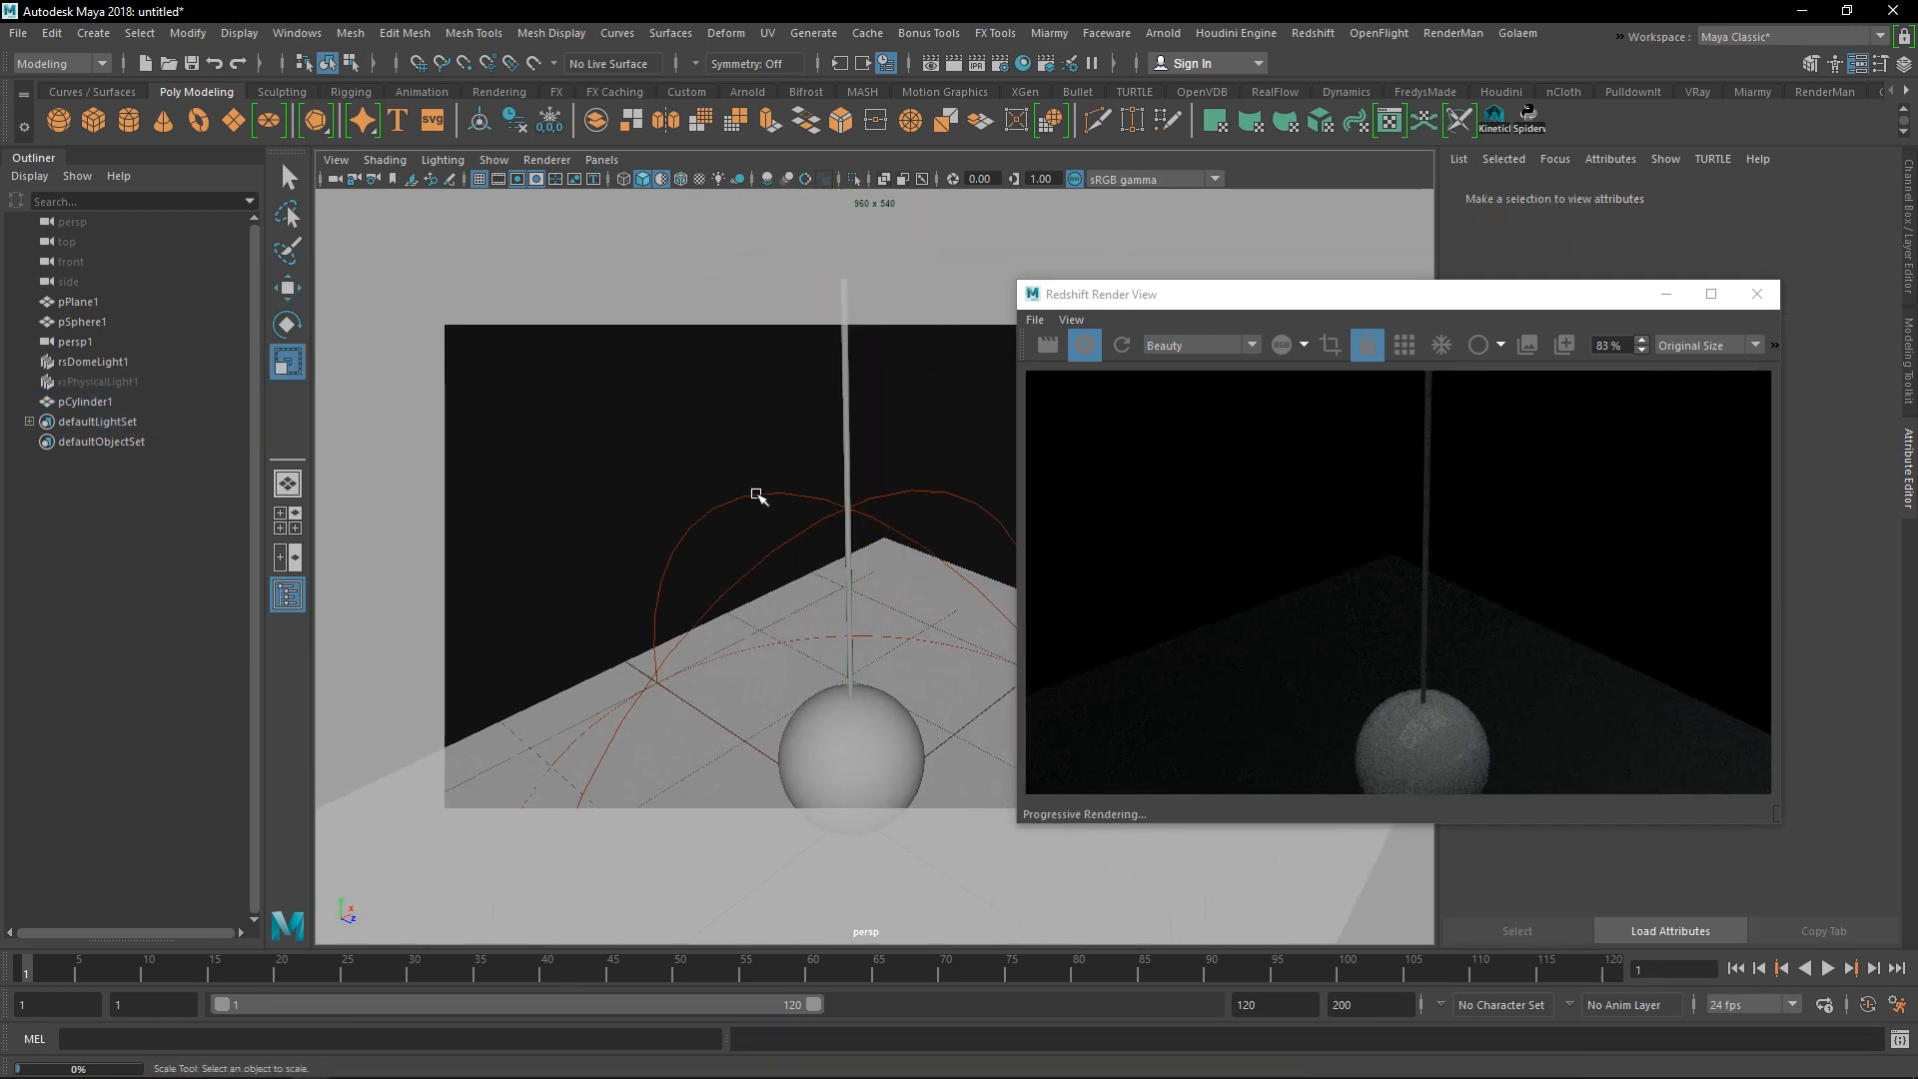
{"action": "left_click_drag", "start_coordinate": [758, 497], "coordinate": [890, 526], "text": "alt"}
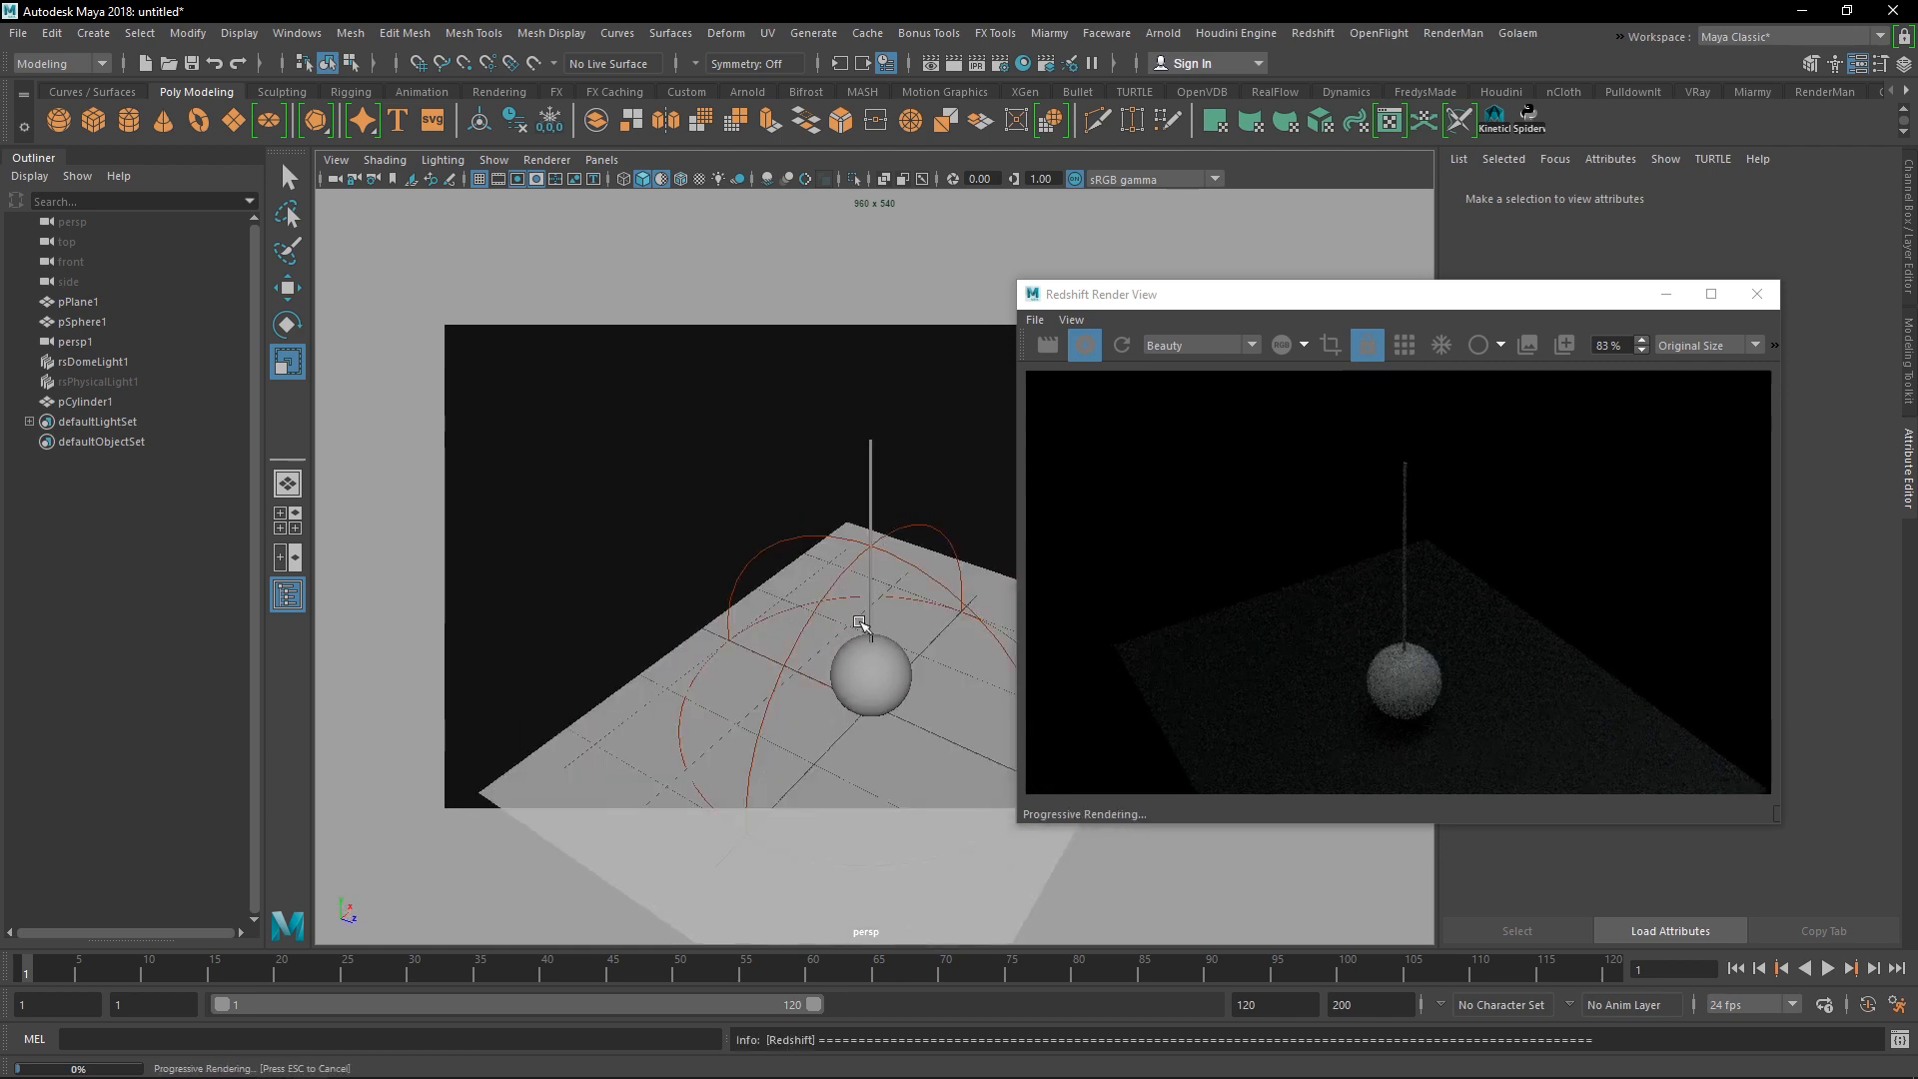
{"action": "scroll", "coordinate": [861, 623], "scroll_direction": "down", "scroll_amount": 3}
{"action": "middle_click_drag", "start_coordinate": [861, 623], "coordinate": [845, 595], "text": "alt"}
{"action": "scroll", "coordinate": [842, 642], "scroll_direction": "up", "scroll_amount": 5}
{"action": "scroll", "coordinate": [844, 644], "scroll_direction": "down", "scroll_amount": 3}
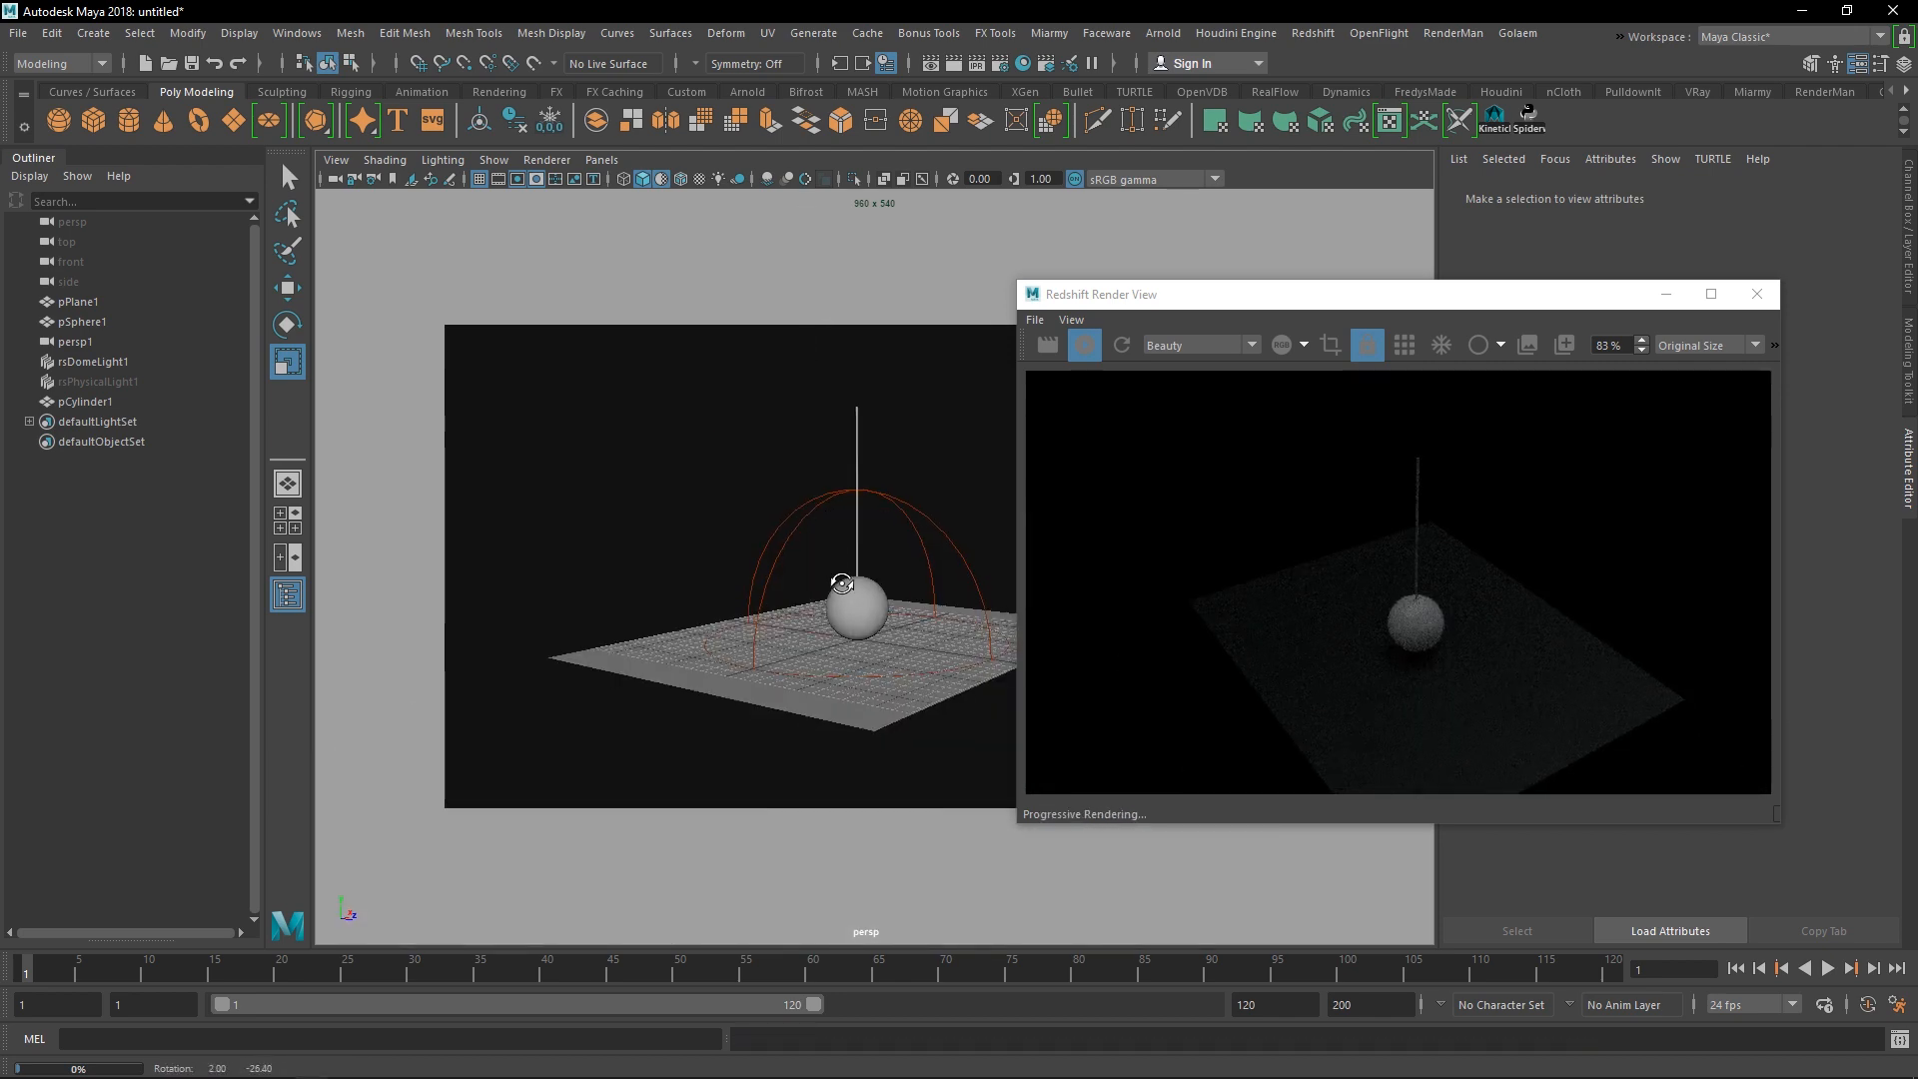
{"action": "mouse_move", "coordinate": [845, 644]}
{"action": "left_mouse_down", "text": "alt"}
{"action": "mouse_move", "coordinate": [866, 671]}
{"action": "mouse_move", "coordinate": [858, 613]}
{"action": "left_mouse_up", "text": "alt"}
{"action": "scroll", "coordinate": [866, 672], "scroll_direction": "up", "scroll_amount": 3}
{"action": "scroll", "coordinate": [857, 613], "scroll_direction": "up", "scroll_amount": 3}
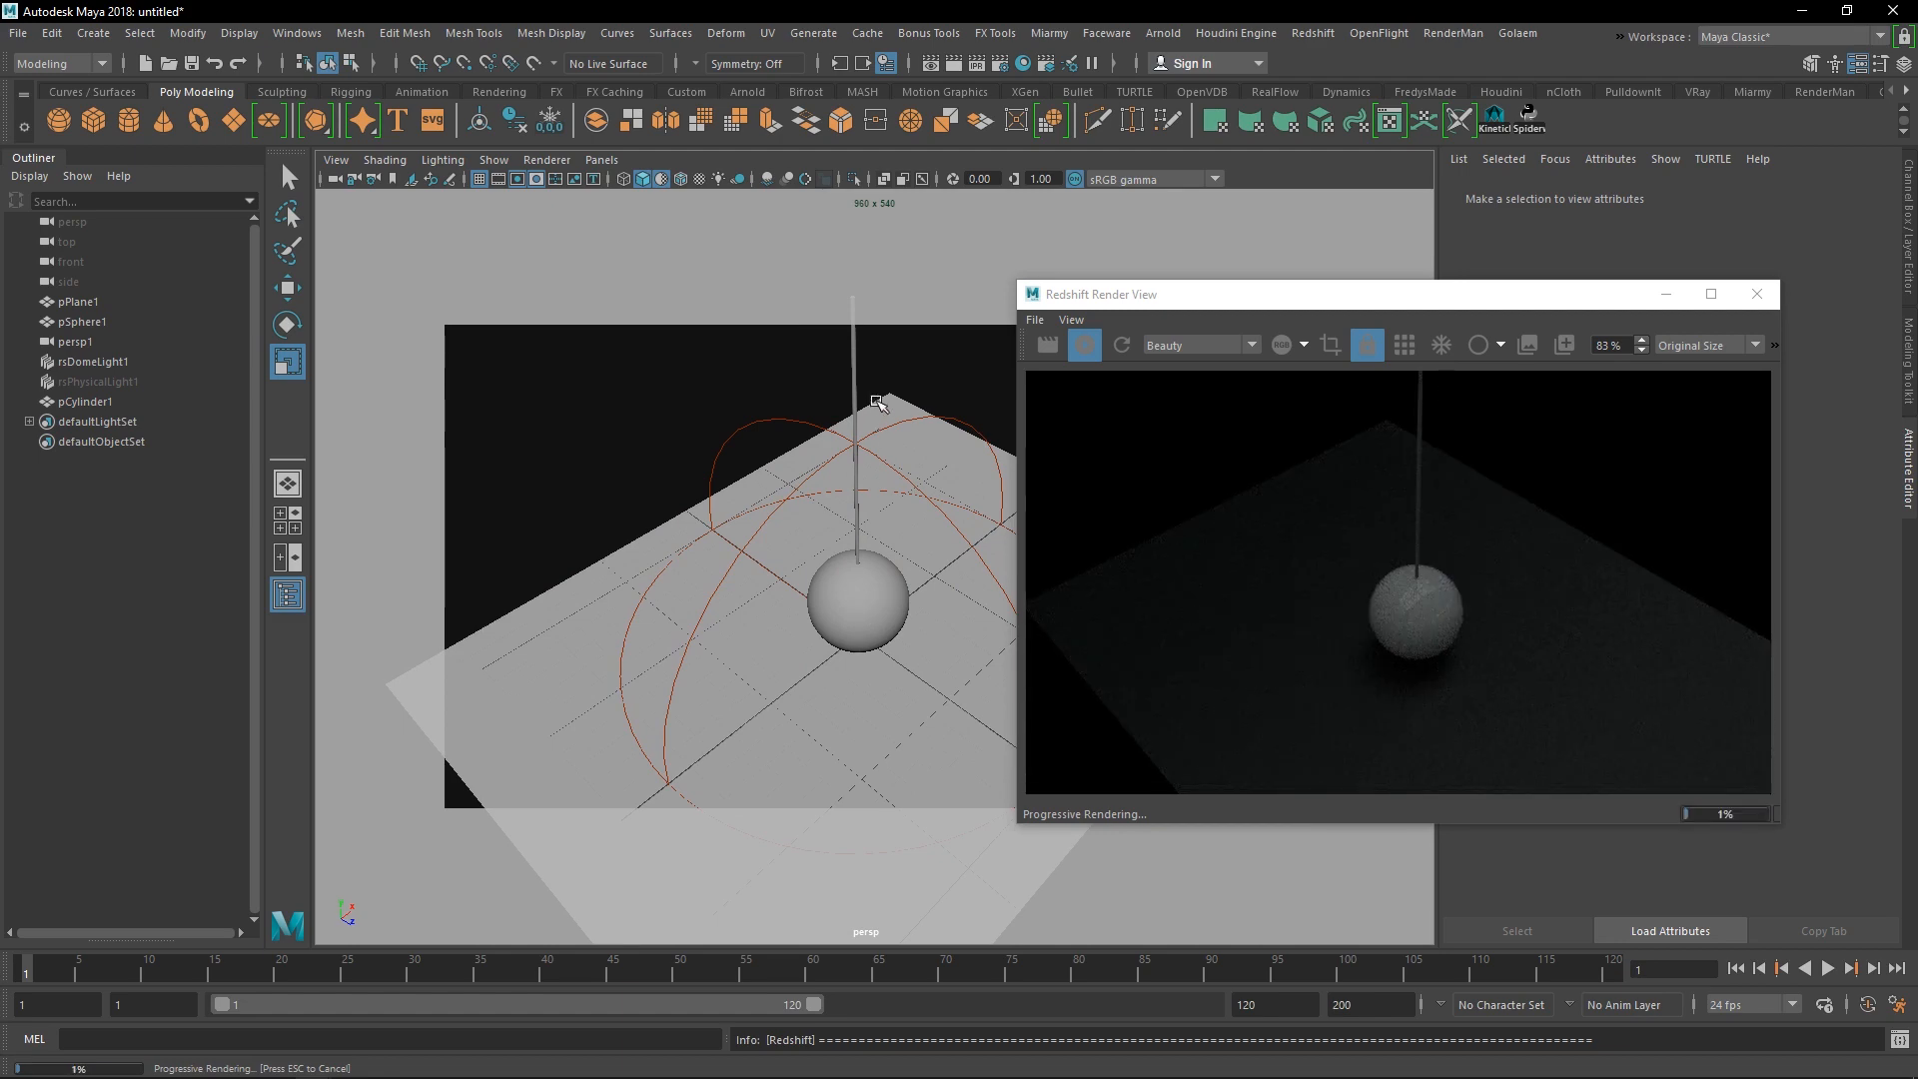
- Delete the thin cylinder and make rsPhysicalLight1 visible again
{"action": "left_click", "coordinate": [881, 379]}
{"action": "key", "text": "Delete"}
{"action": "left_click", "coordinate": [124, 386]}
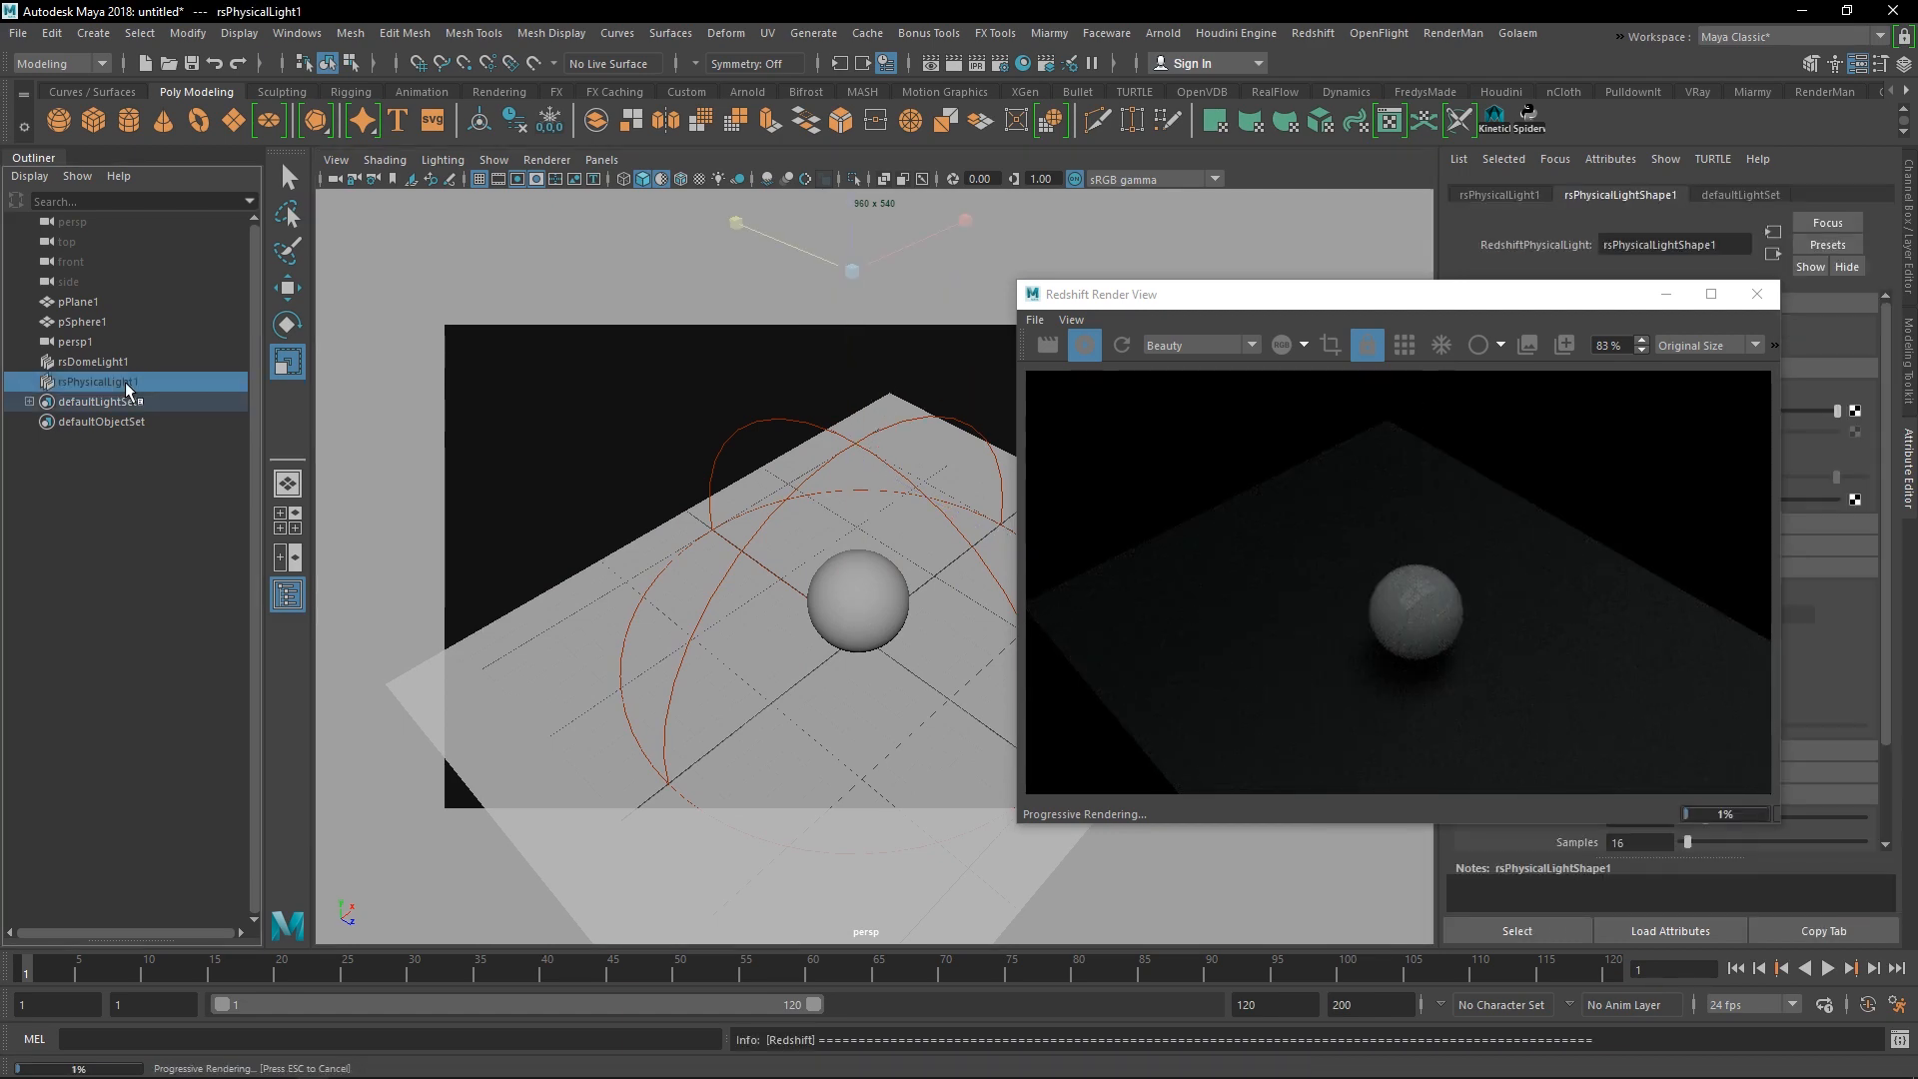
{"action": "key", "text": "h"}
- View the spot light's cone from farther away and reselect the light above the sphere
{"action": "scroll", "coordinate": [740, 497], "scroll_direction": "down", "scroll_amount": 5}
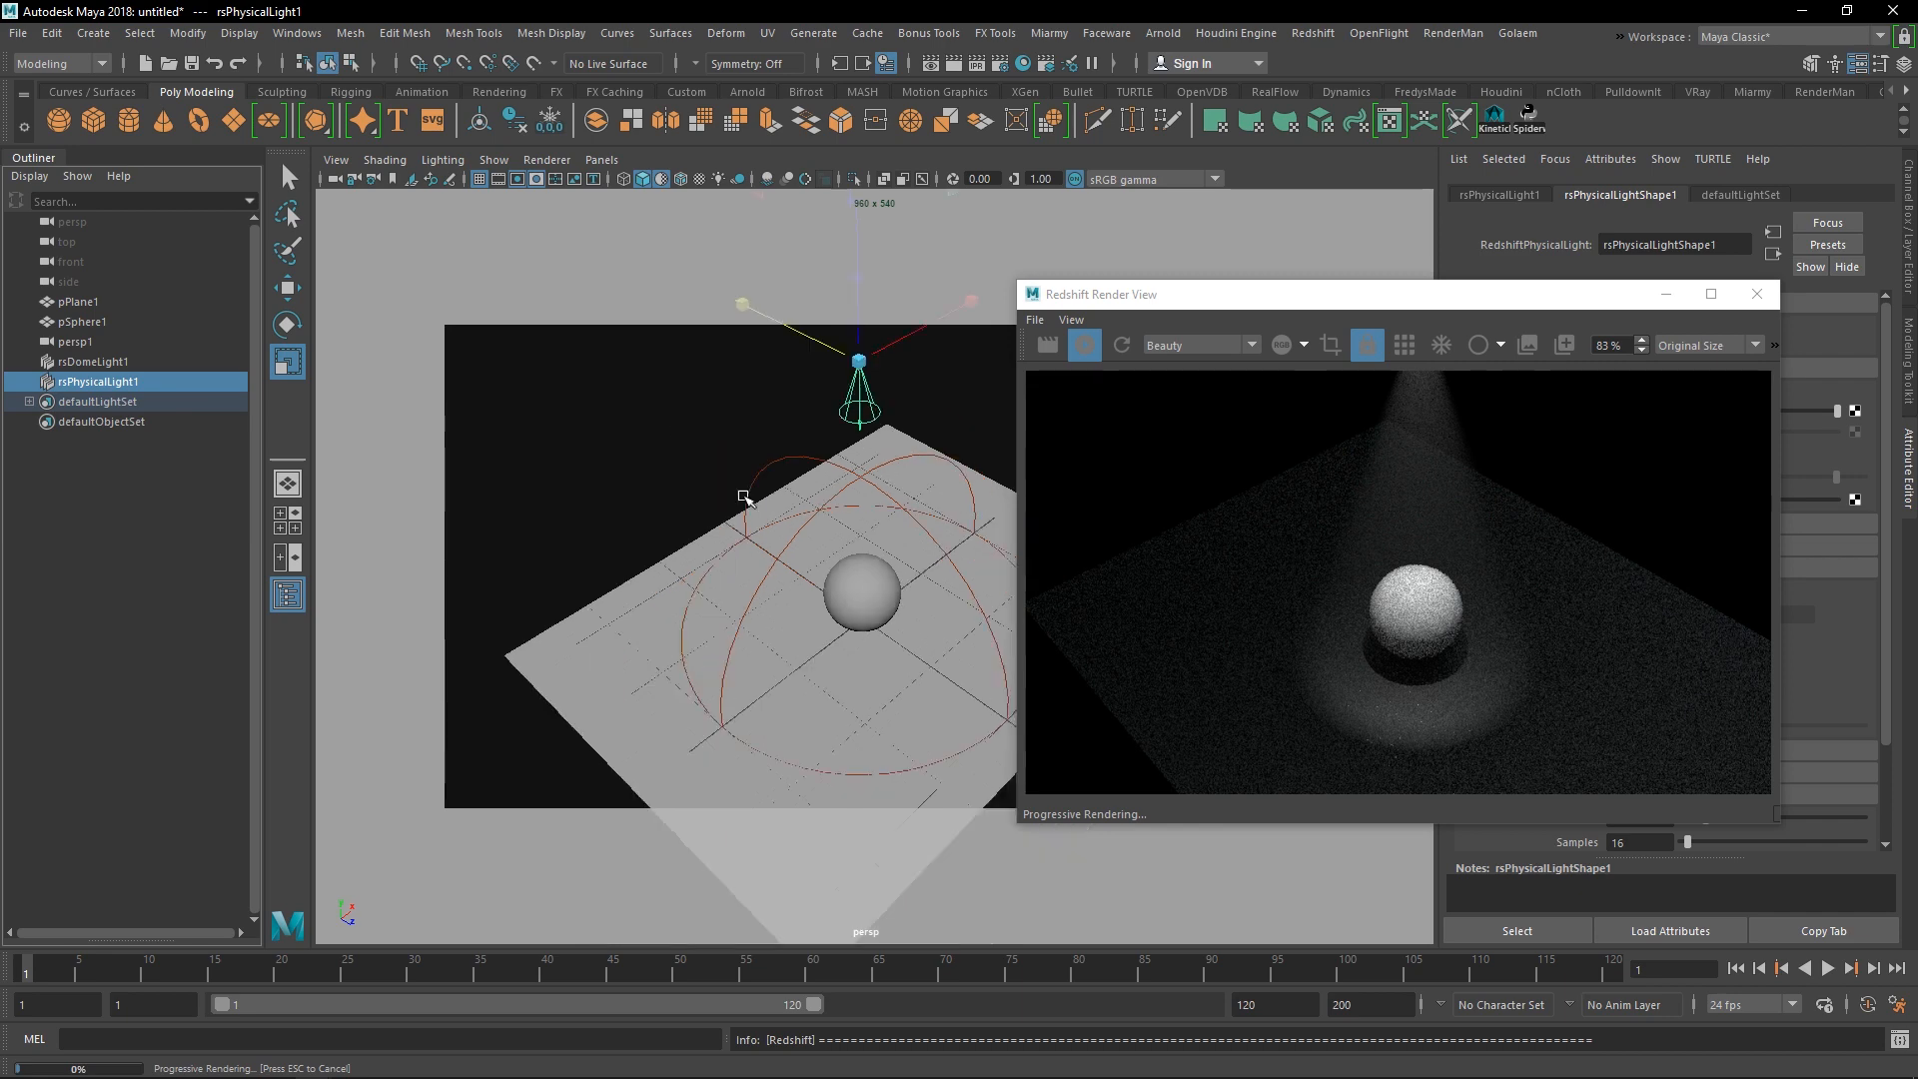
{"action": "middle_click_drag", "start_coordinate": [813, 553], "coordinate": [801, 574], "text": "alt"}
{"action": "left_click_drag", "start_coordinate": [819, 614], "coordinate": [807, 603], "text": "alt"}
{"action": "left_click", "coordinate": [734, 507]}
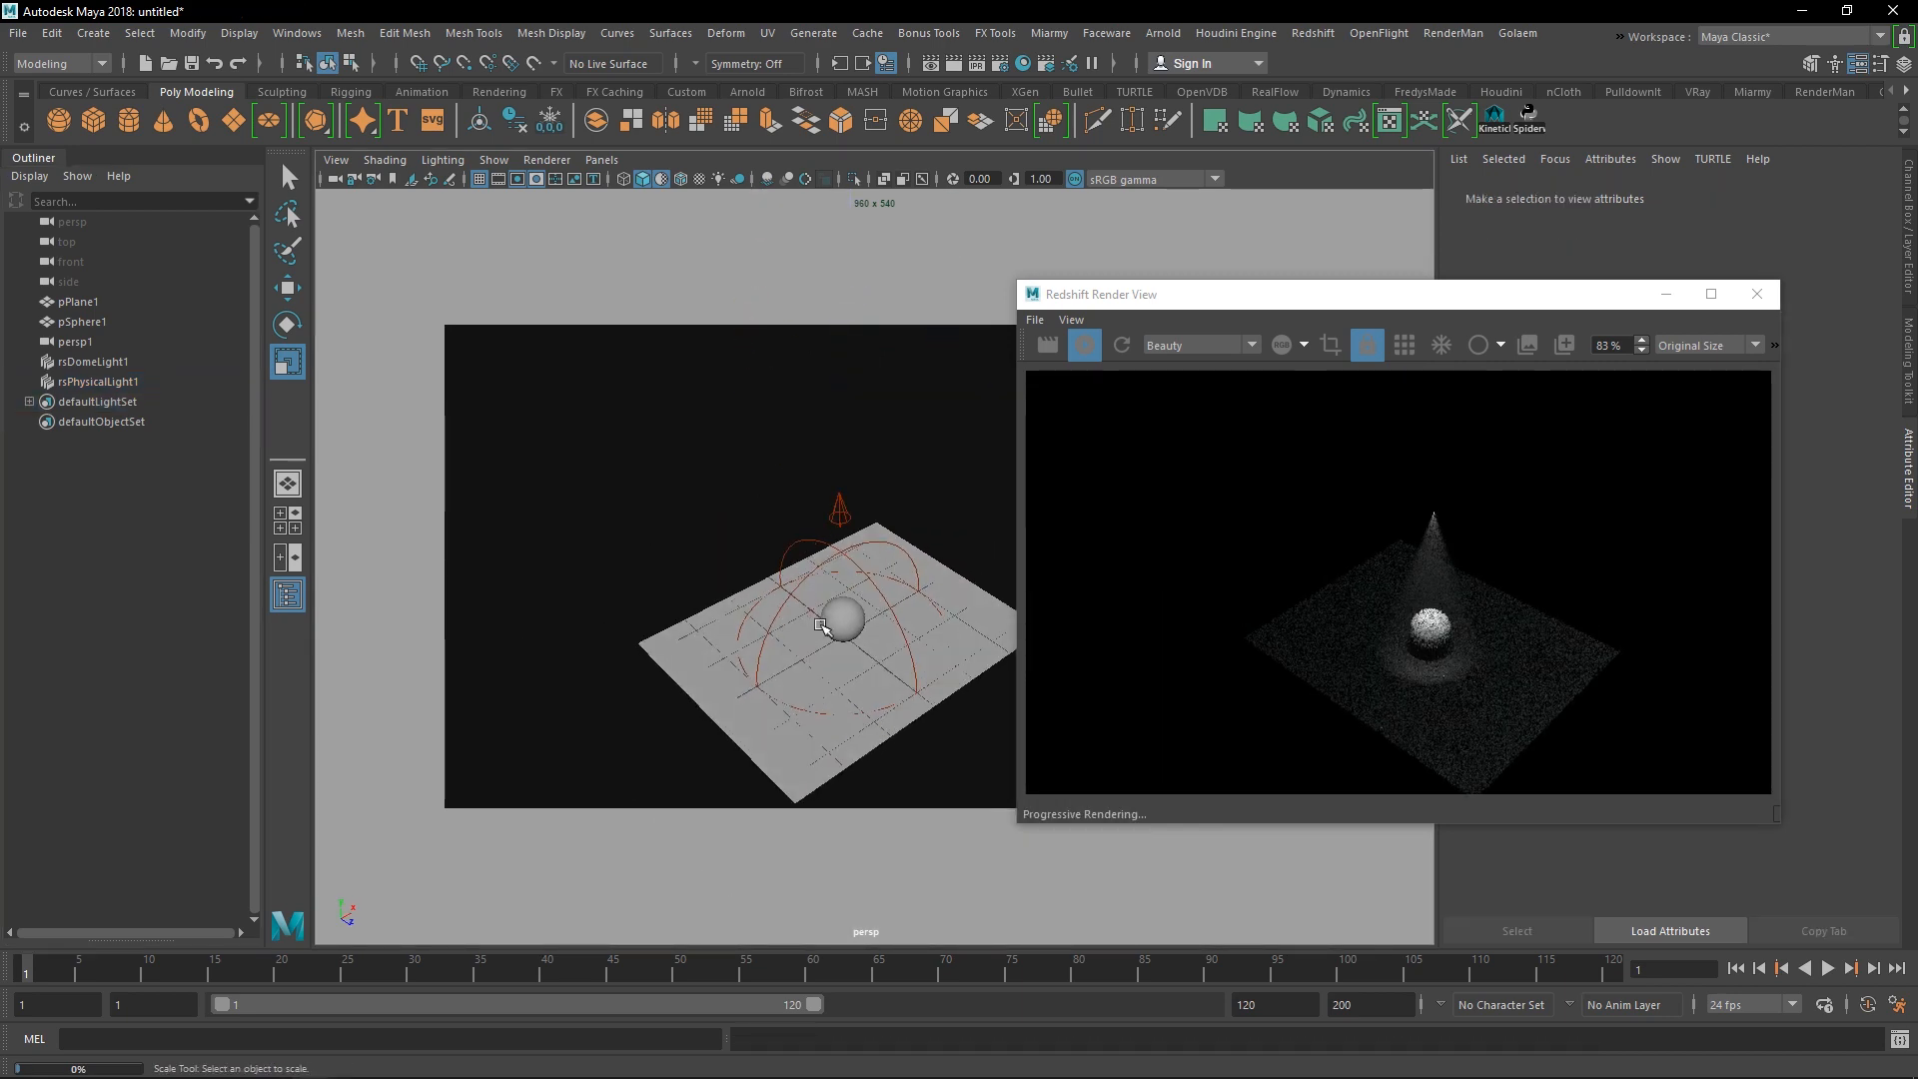
{"action": "scroll", "coordinate": [737, 508], "scroll_direction": "up", "scroll_amount": 5}
{"action": "middle_click_drag", "start_coordinate": [739, 509], "coordinate": [762, 470], "text": "alt"}
{"action": "left_click_drag", "start_coordinate": [1474, 293], "coordinate": [672, 478]}
{"action": "left_click_drag", "start_coordinate": [800, 385], "coordinate": [889, 410]}
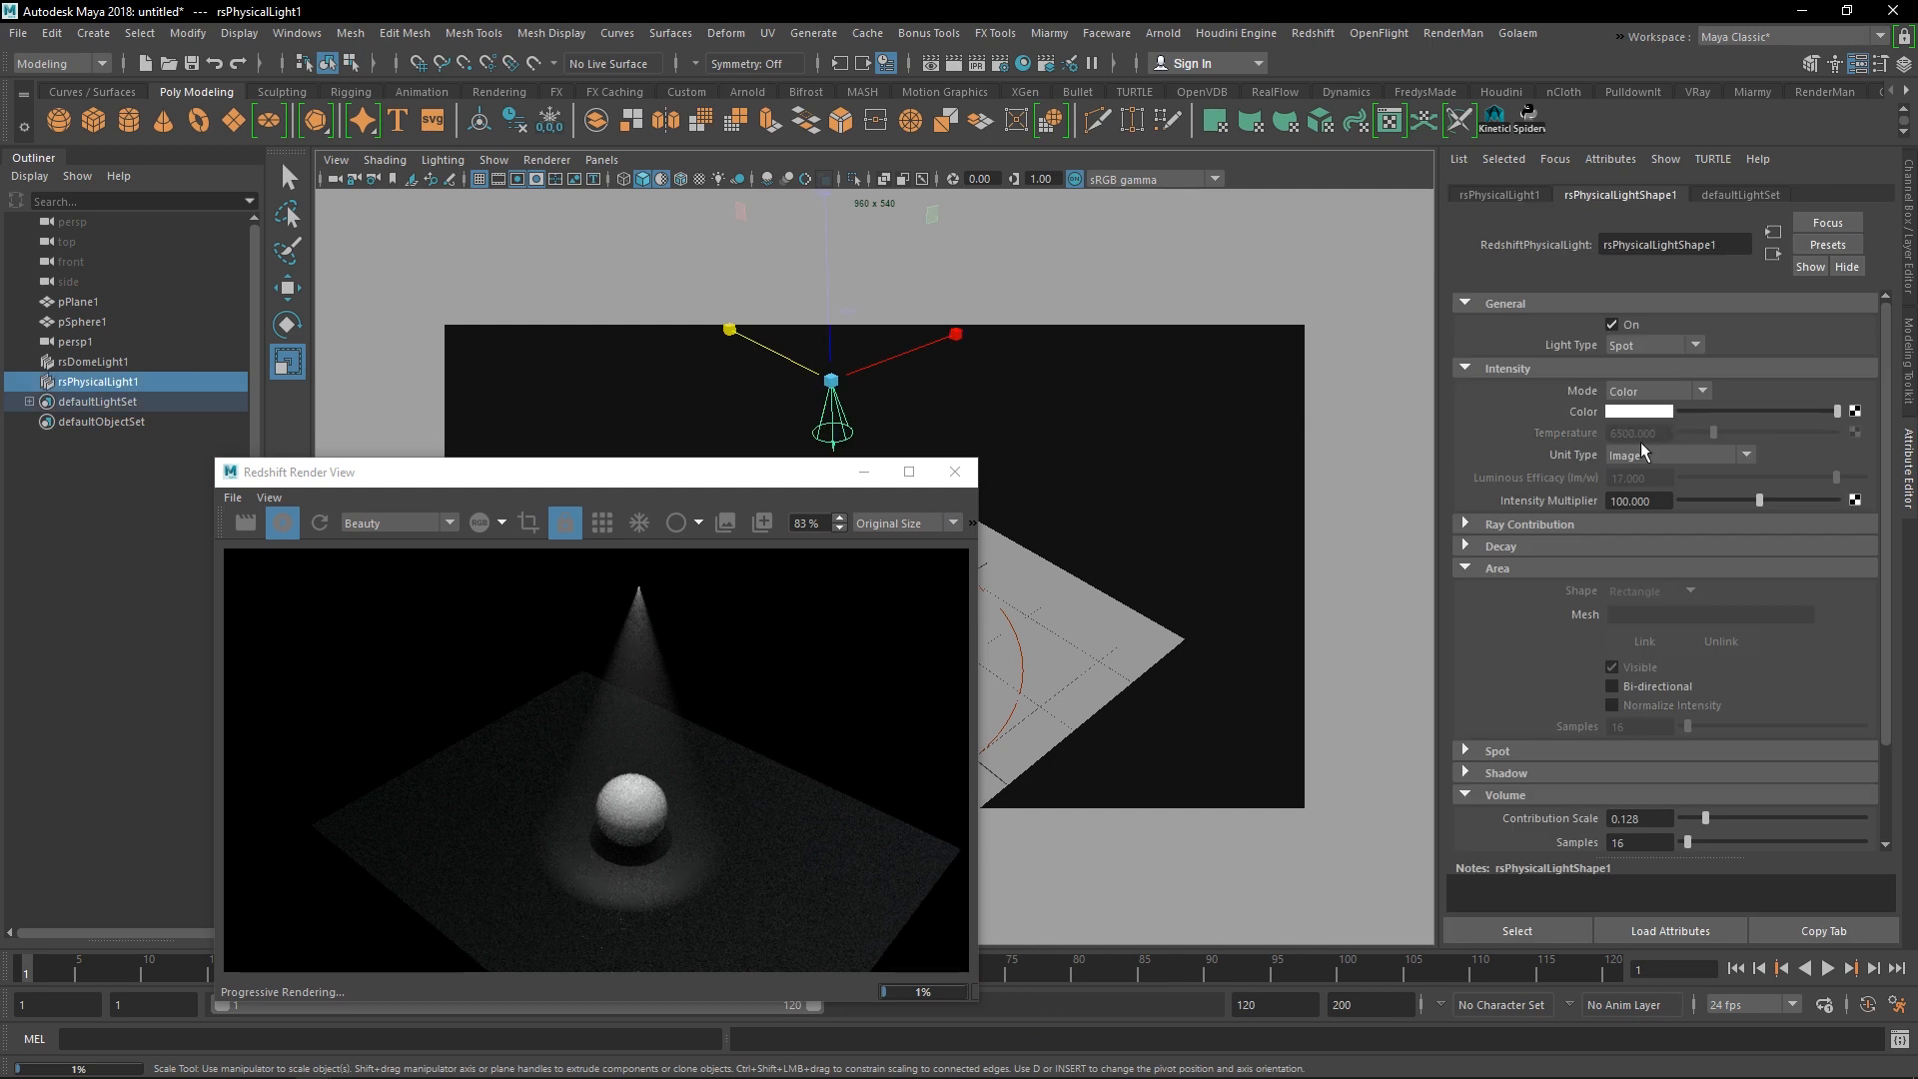
{"action": "left_click_drag", "start_coordinate": [771, 482], "coordinate": [855, 226]}
- Try a File texture on the spot light's color and test the color at black before restoring white
{"action": "left_click", "coordinate": [1855, 410]}
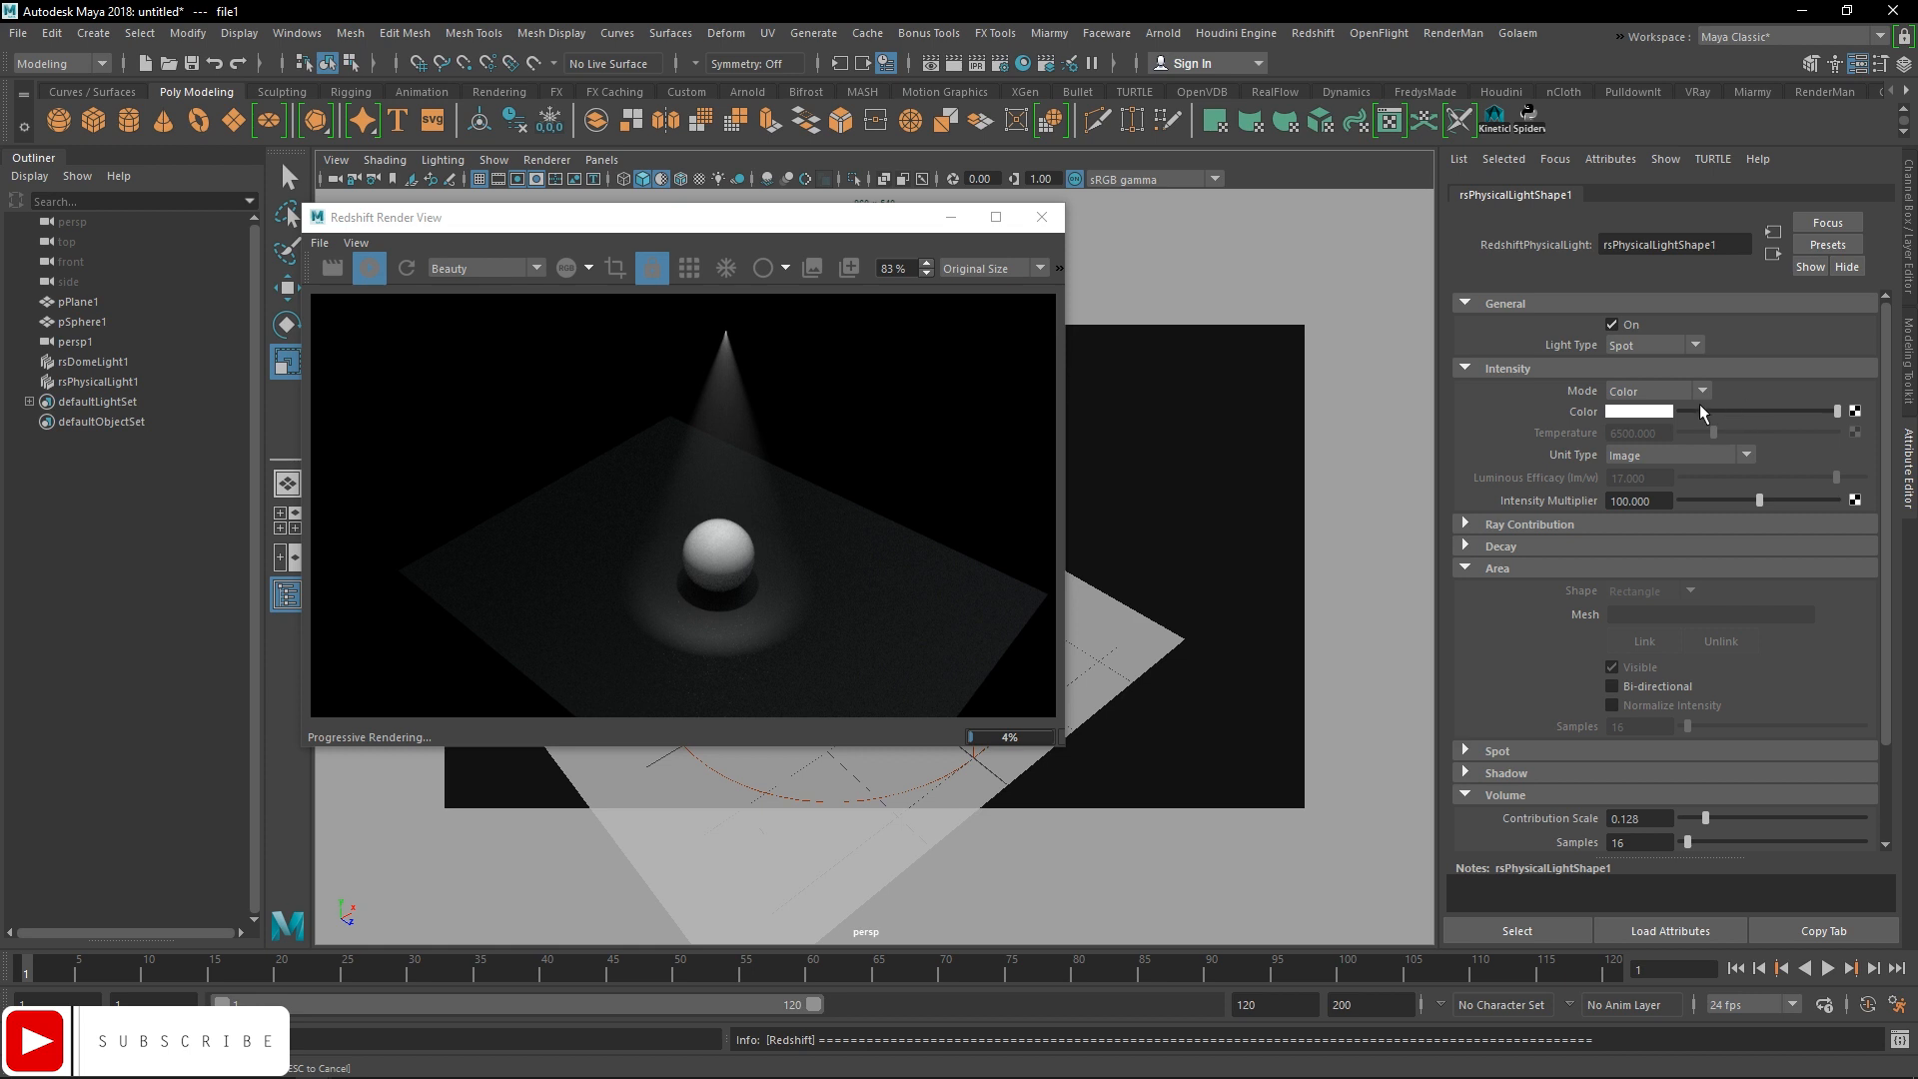
{"action": "left_click", "coordinate": [1706, 411]}
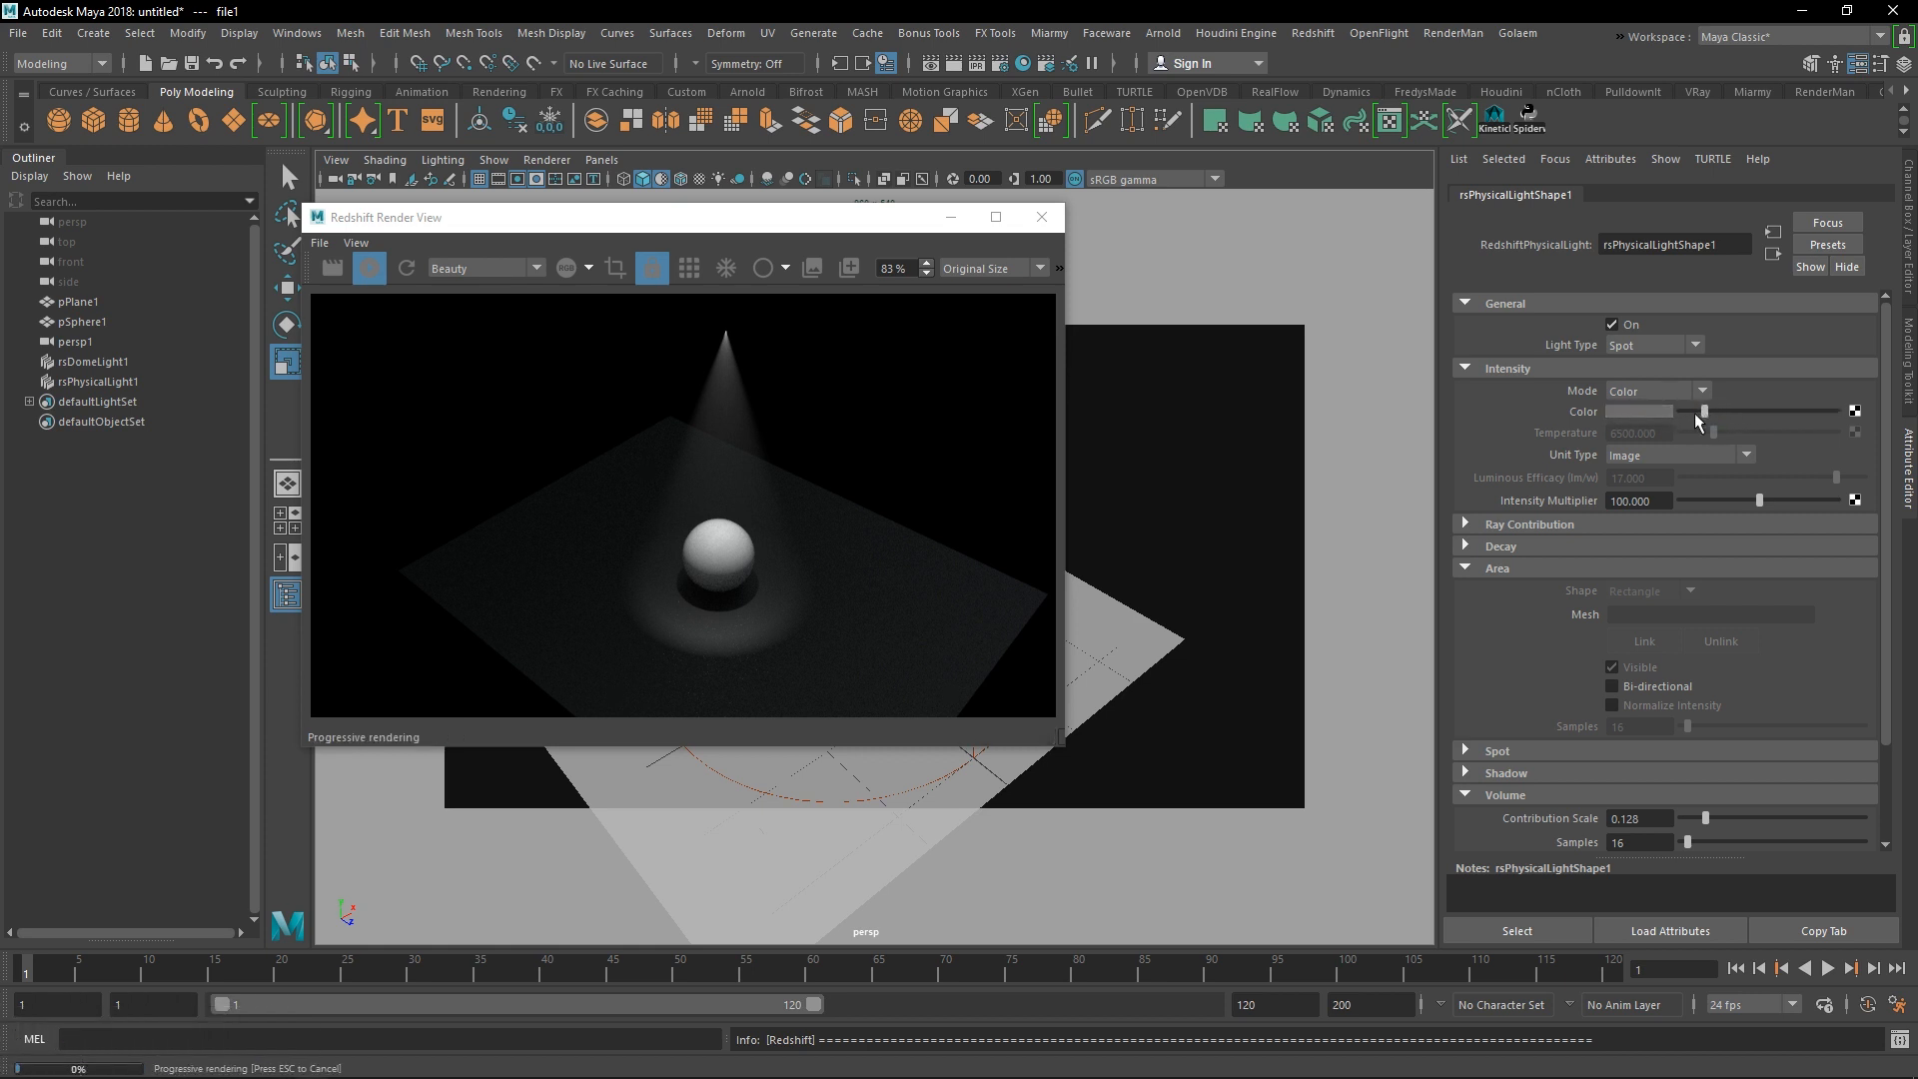
{"action": "mouse_move", "coordinate": [1704, 412]}
{"action": "left_mouse_down"}
{"action": "mouse_move", "coordinate": [1795, 411]}
{"action": "mouse_move", "coordinate": [1672, 425]}
{"action": "left_mouse_up"}
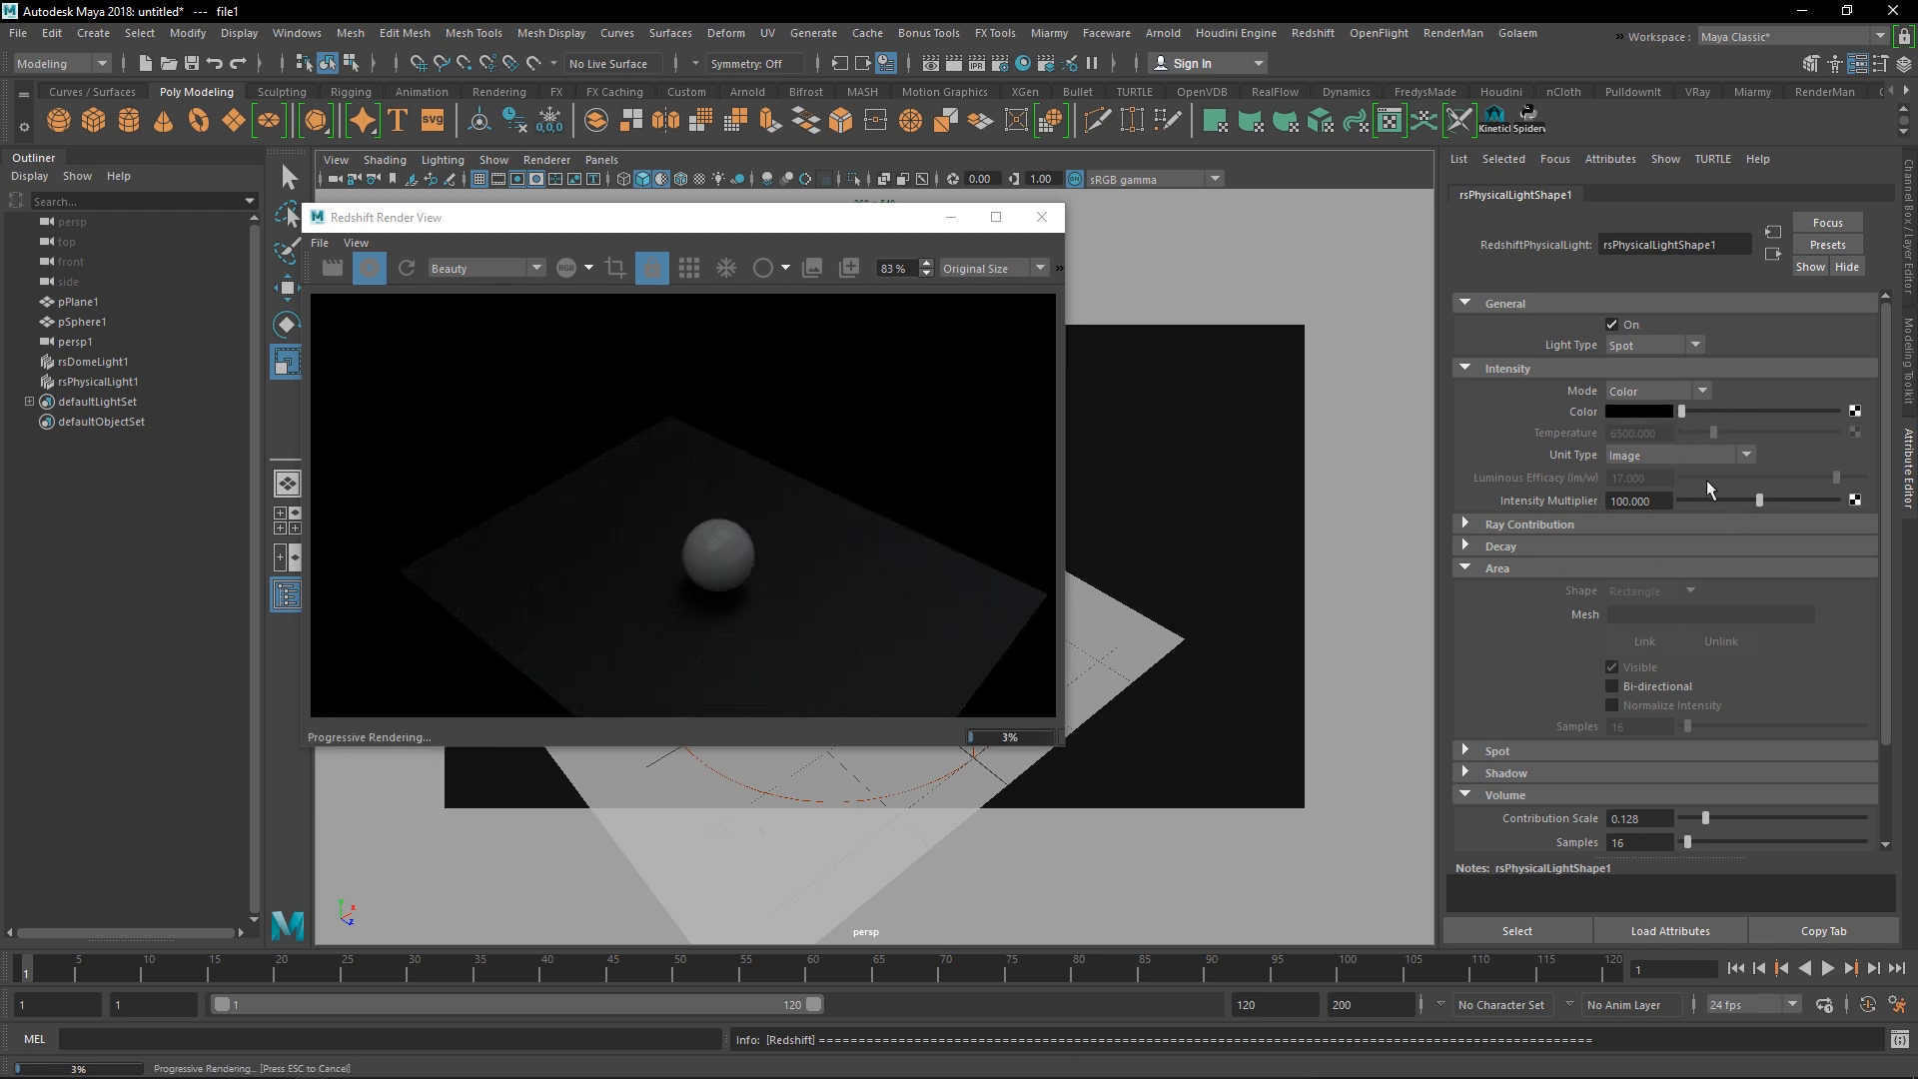
{"action": "left_click_drag", "start_coordinate": [1682, 411], "coordinate": [1848, 415]}
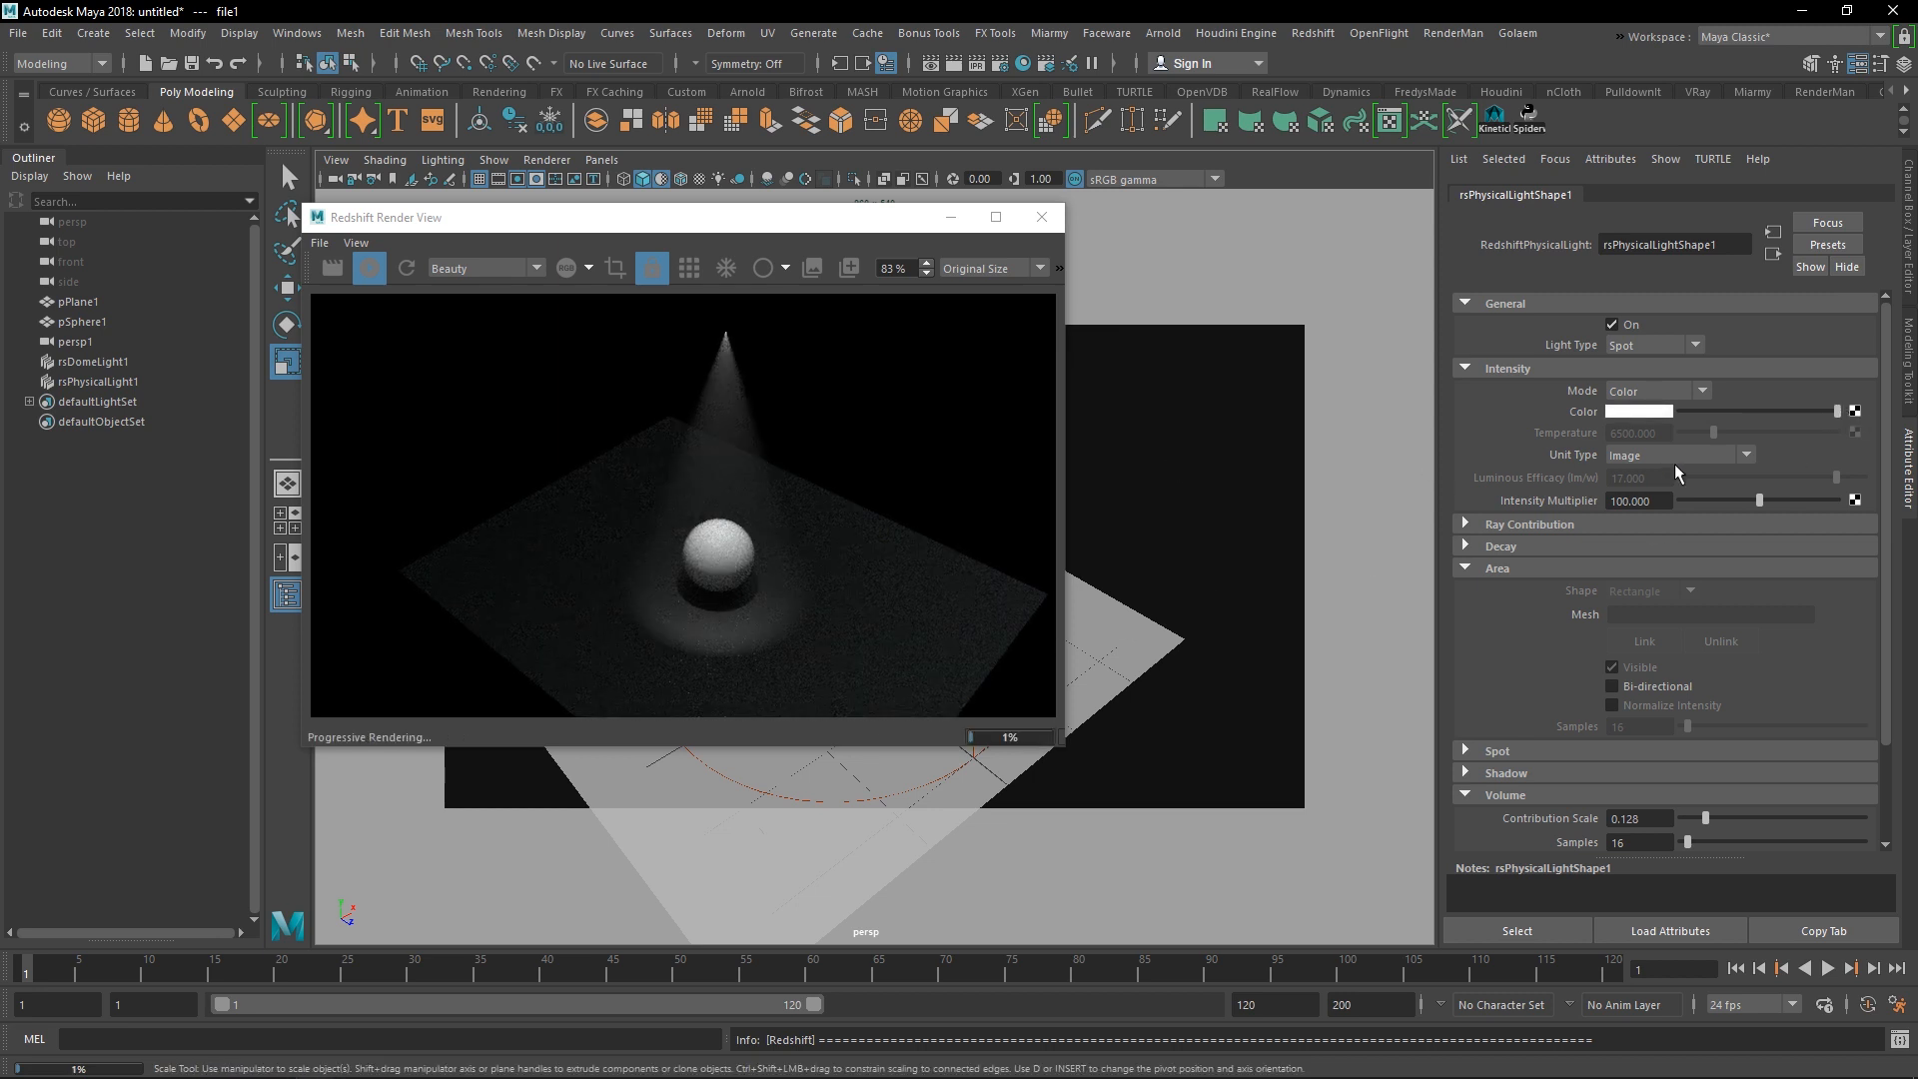
- Map a Ramp texture onto the spot light's color
{"action": "left_click", "coordinate": [1854, 413]}
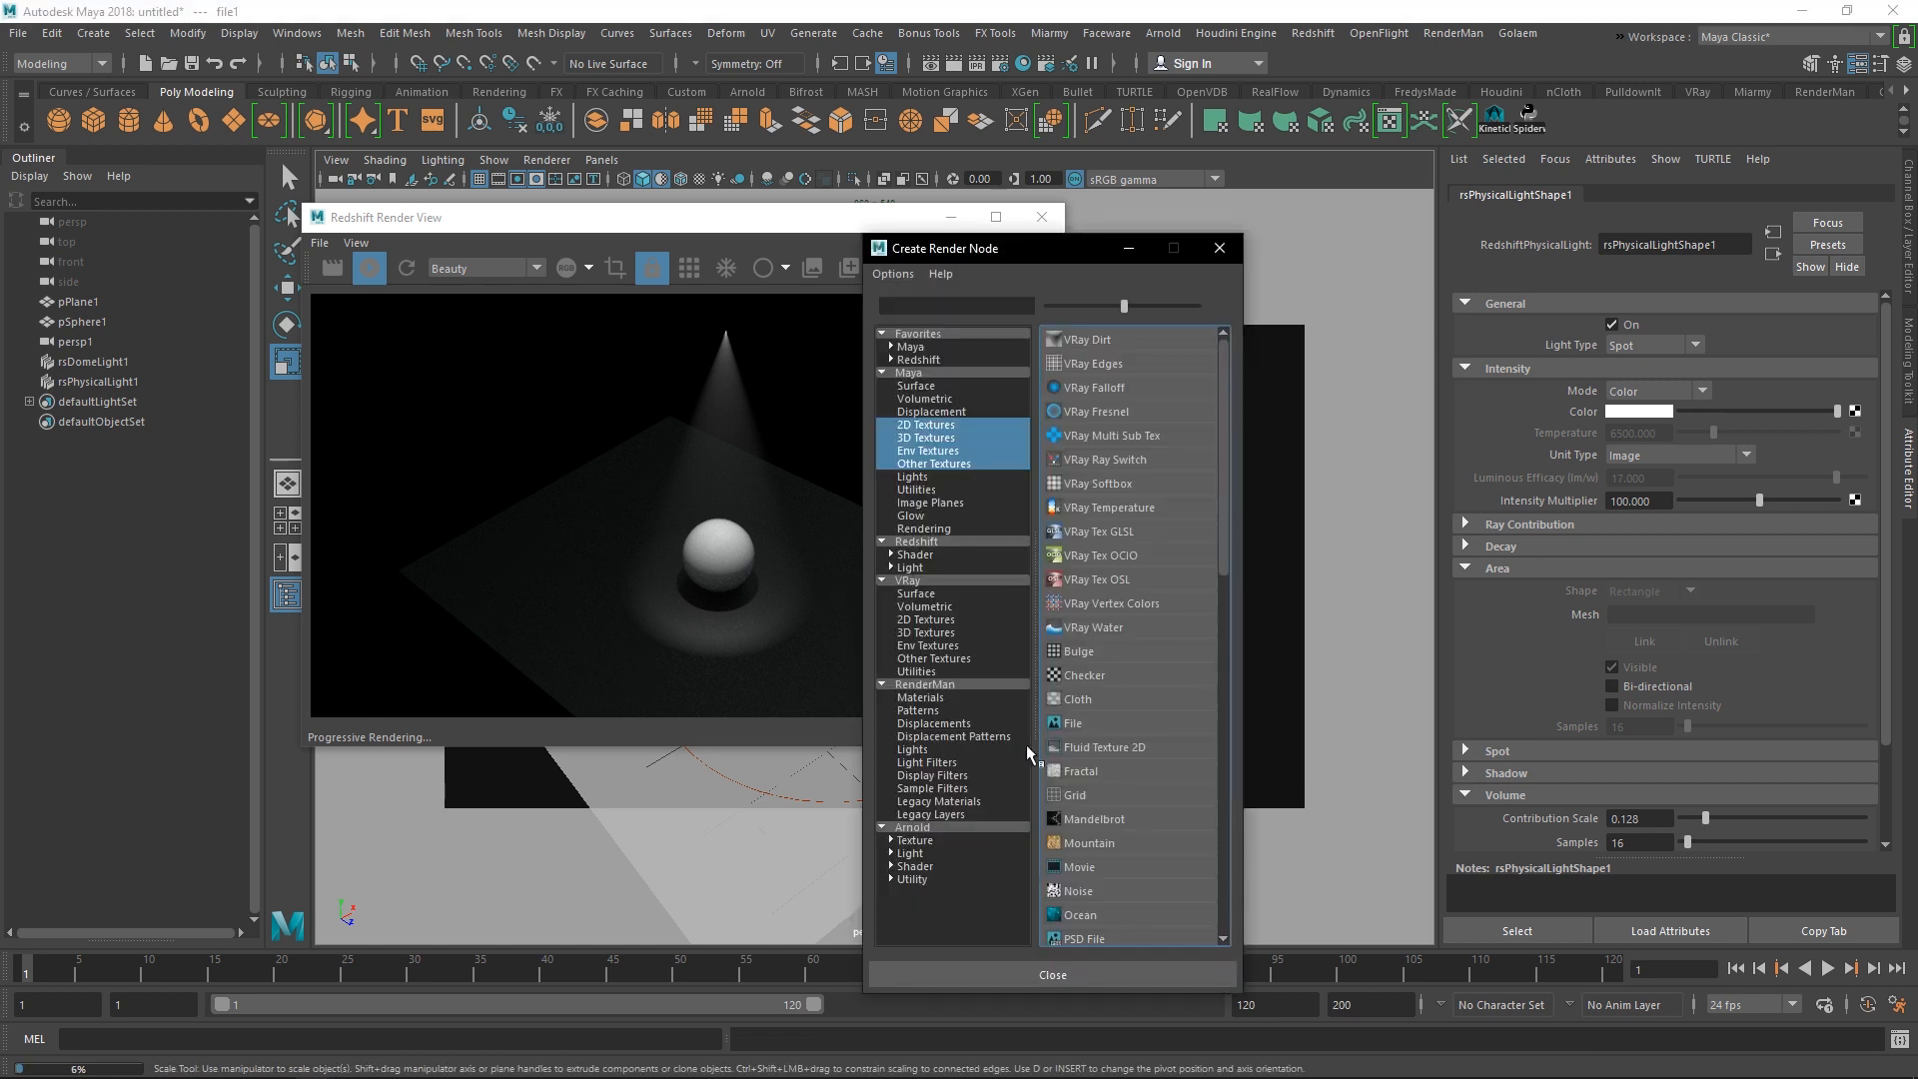
{"action": "scroll", "coordinate": [1108, 835], "scroll_direction": "down", "scroll_amount": 5}
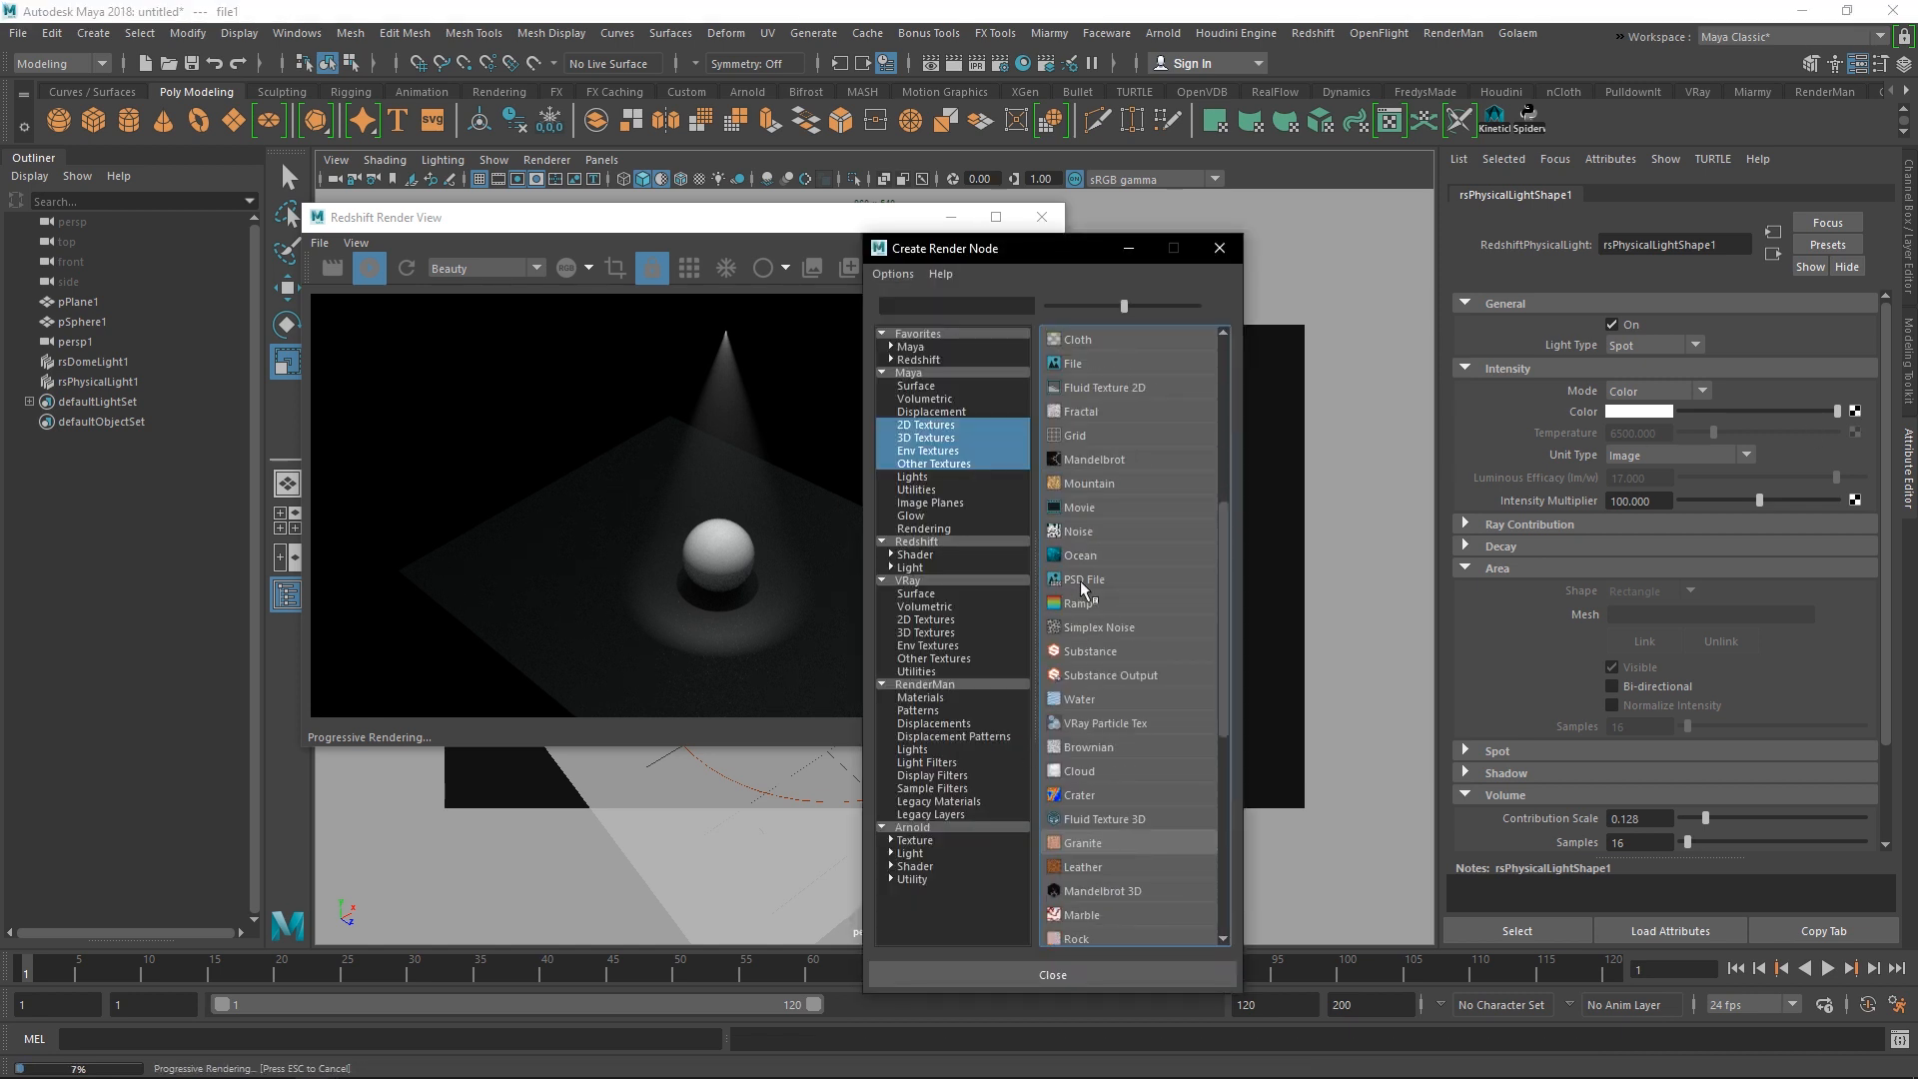
{"action": "left_click", "coordinate": [1077, 604]}
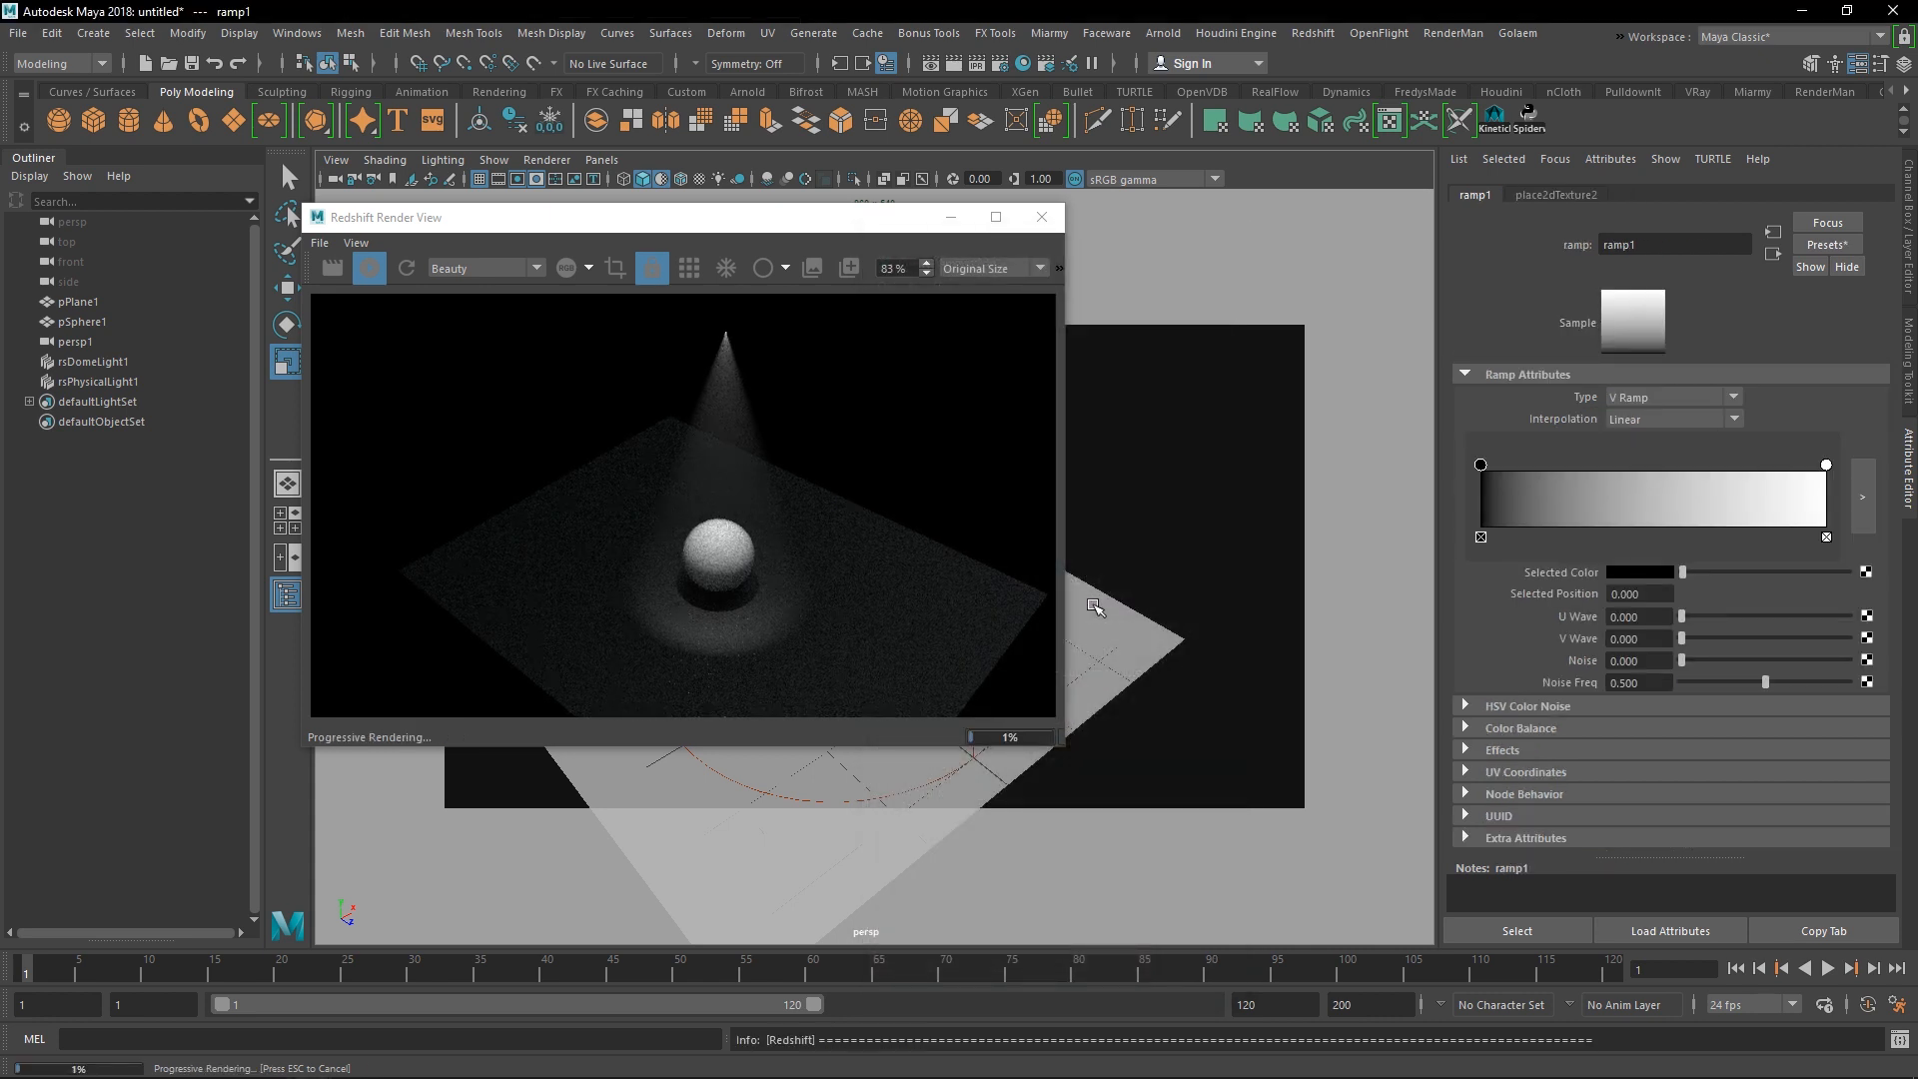
- Move the ramp's black color marker to position 0.095
{"action": "left_click_drag", "start_coordinate": [717, 244], "coordinate": [927, 281]}
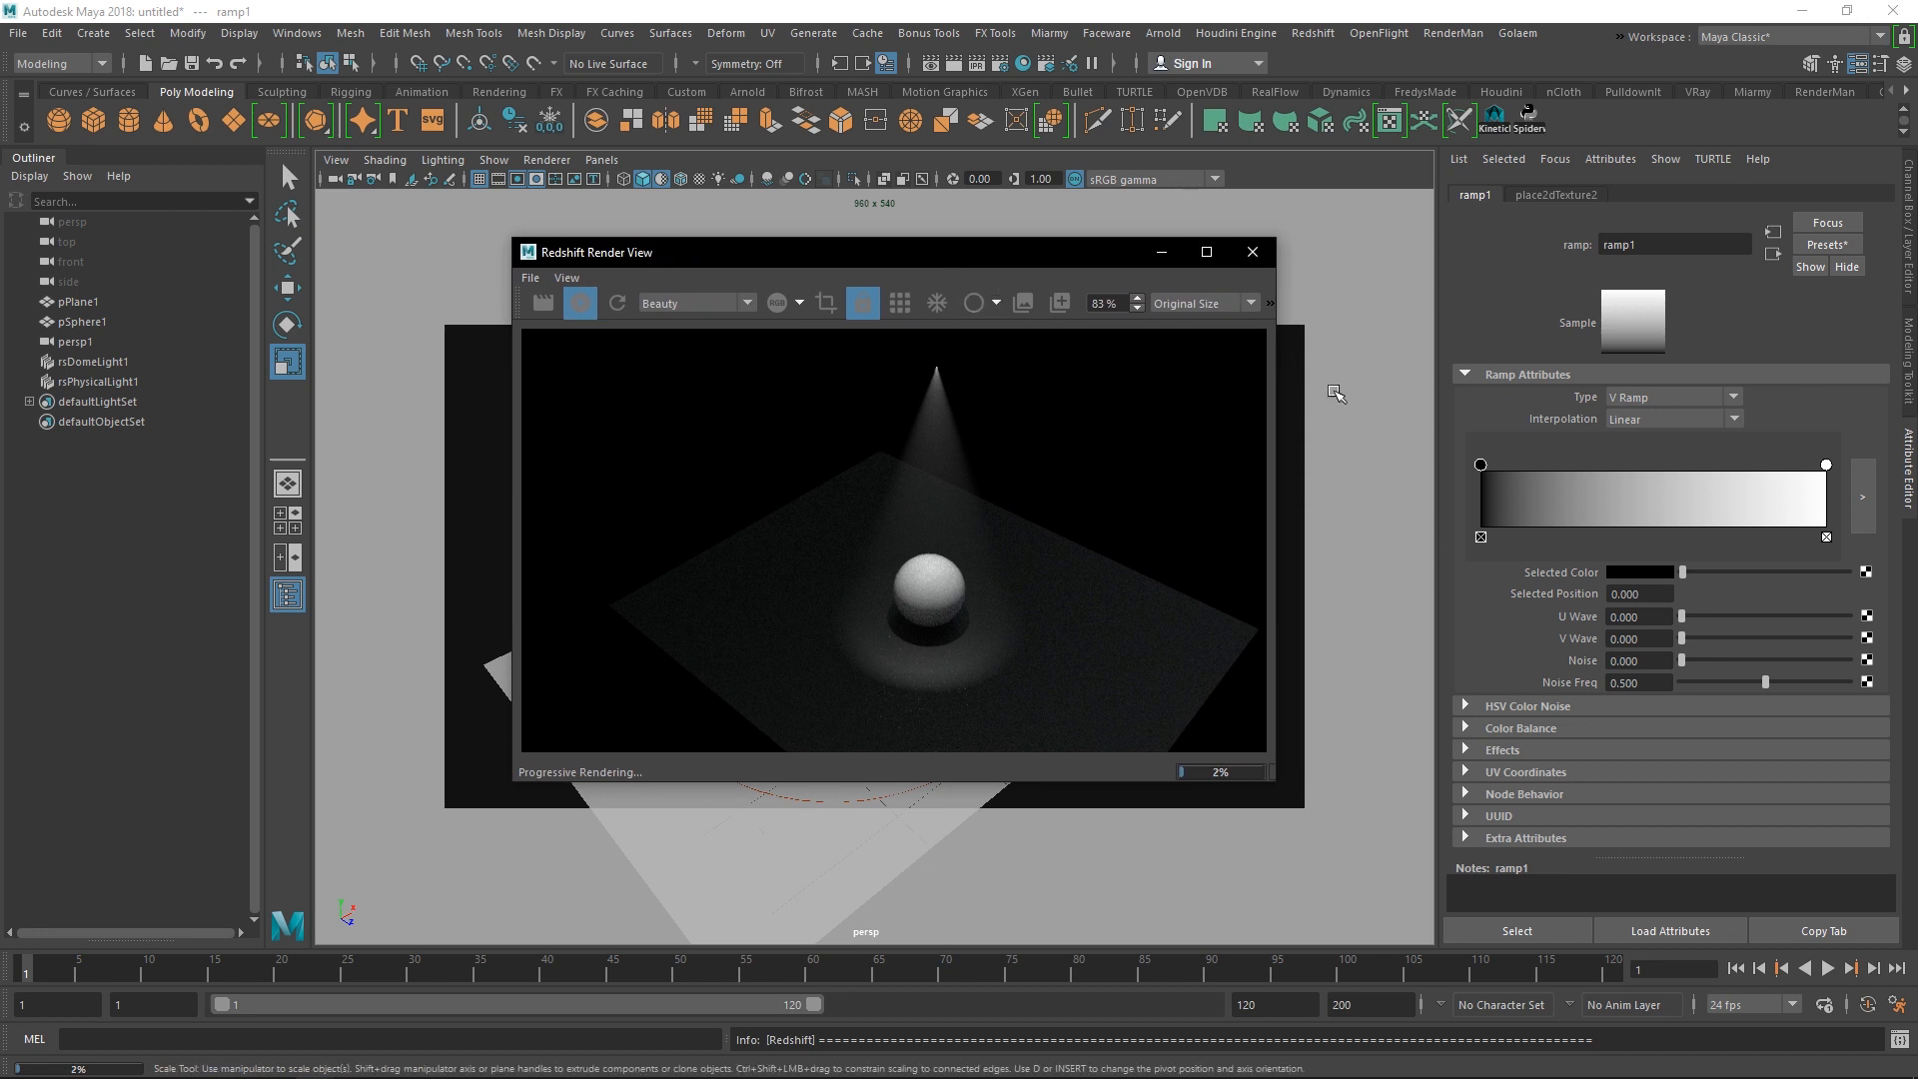
{"action": "left_click", "coordinate": [1482, 471]}
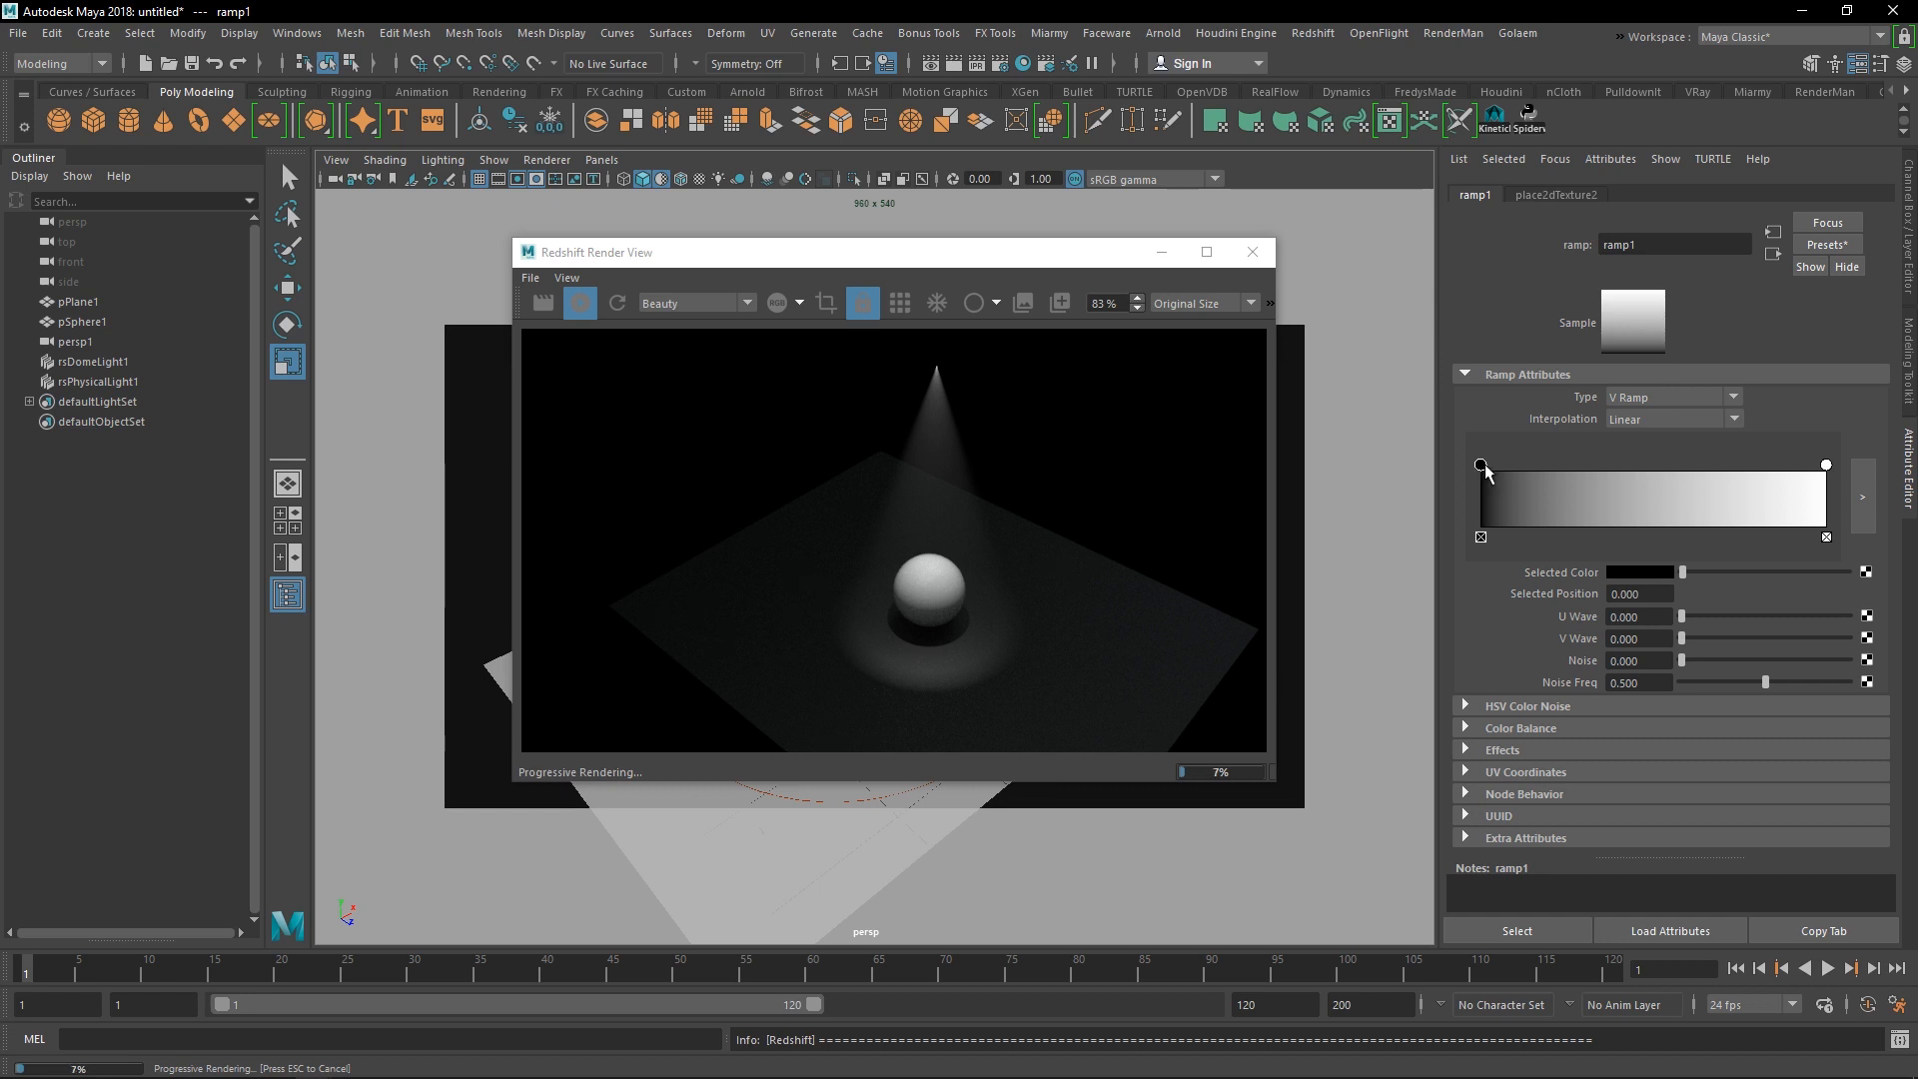
{"action": "left_click_drag", "start_coordinate": [1481, 467], "coordinate": [1513, 466]}
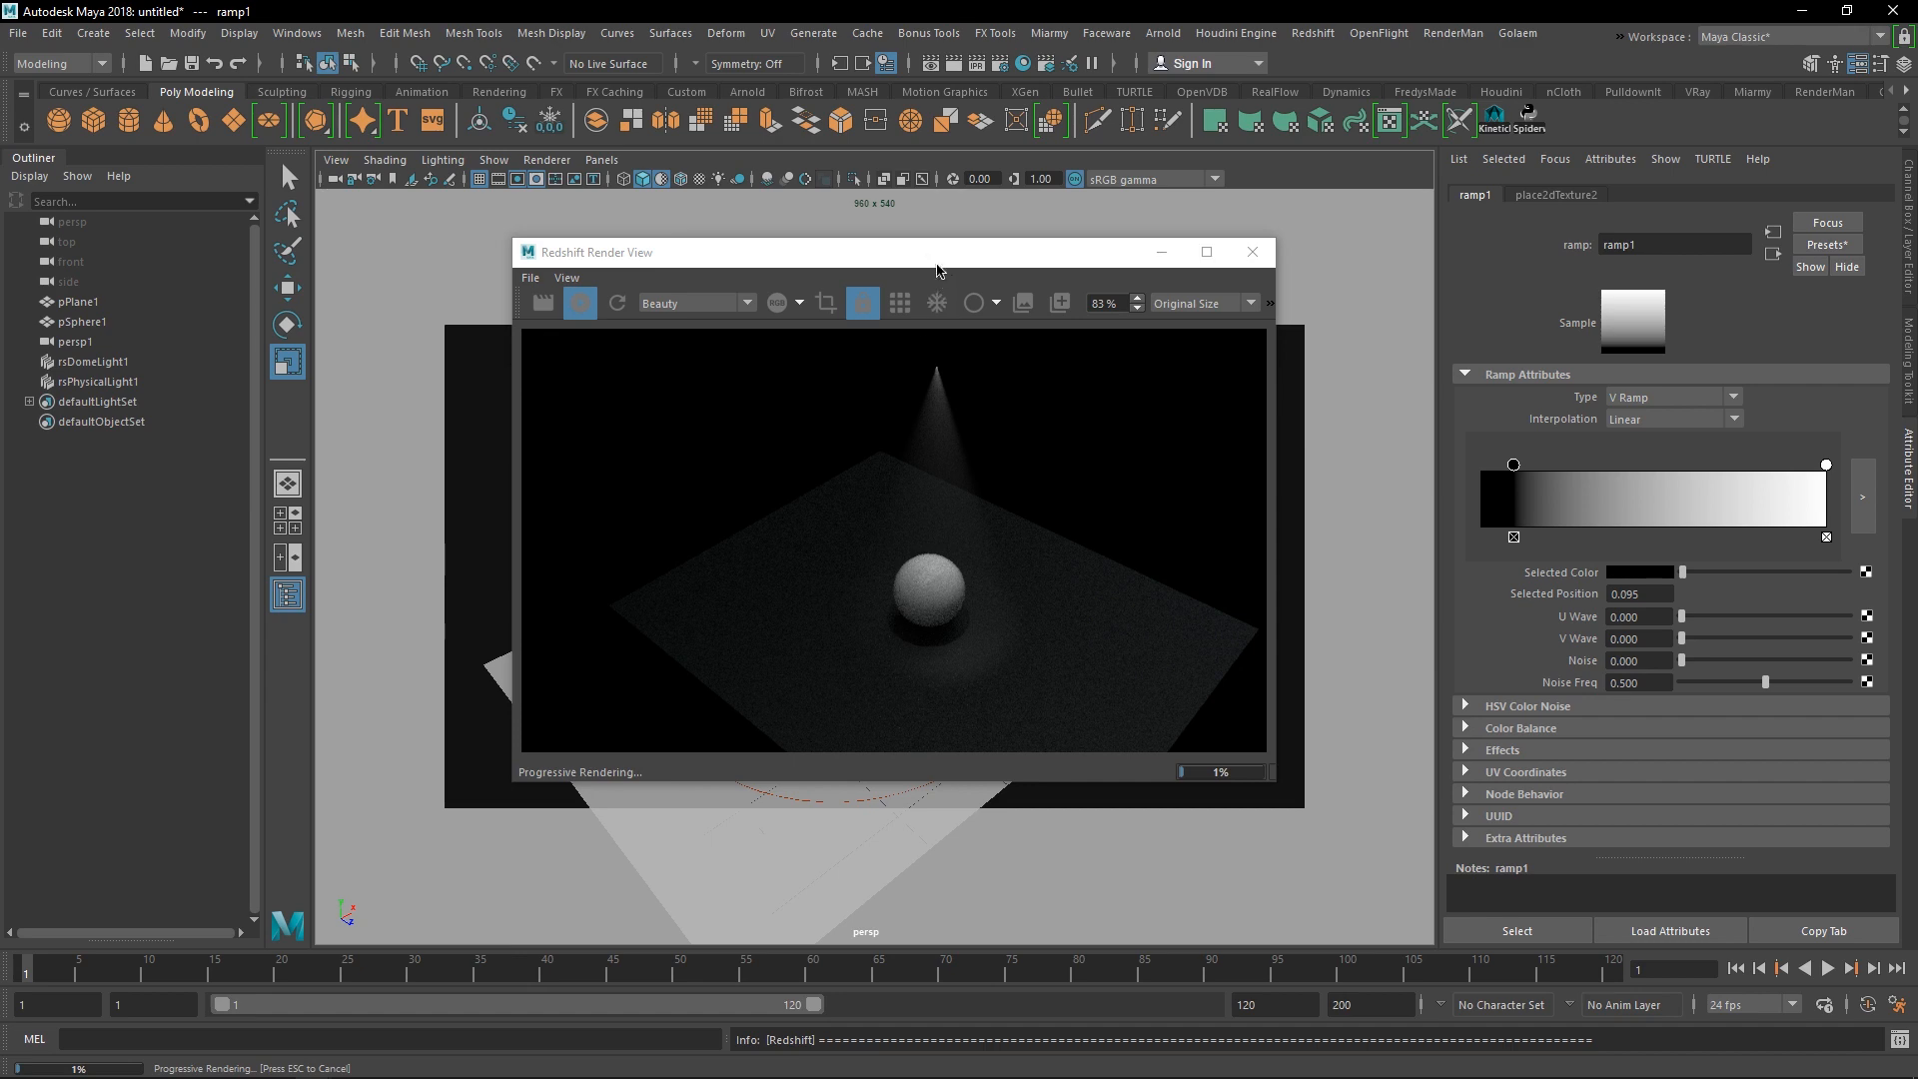
- Examine the ramp-colored spot light on the sphere and plane from a steep overhead angle
{"action": "left_click_drag", "start_coordinate": [931, 262], "coordinate": [1620, 305]}
{"action": "left_click_drag", "start_coordinate": [879, 470], "coordinate": [720, 443], "text": "alt"}
{"action": "left_click", "coordinate": [720, 443]}
{"action": "scroll", "coordinate": [762, 663], "scroll_direction": "down", "scroll_amount": 5}
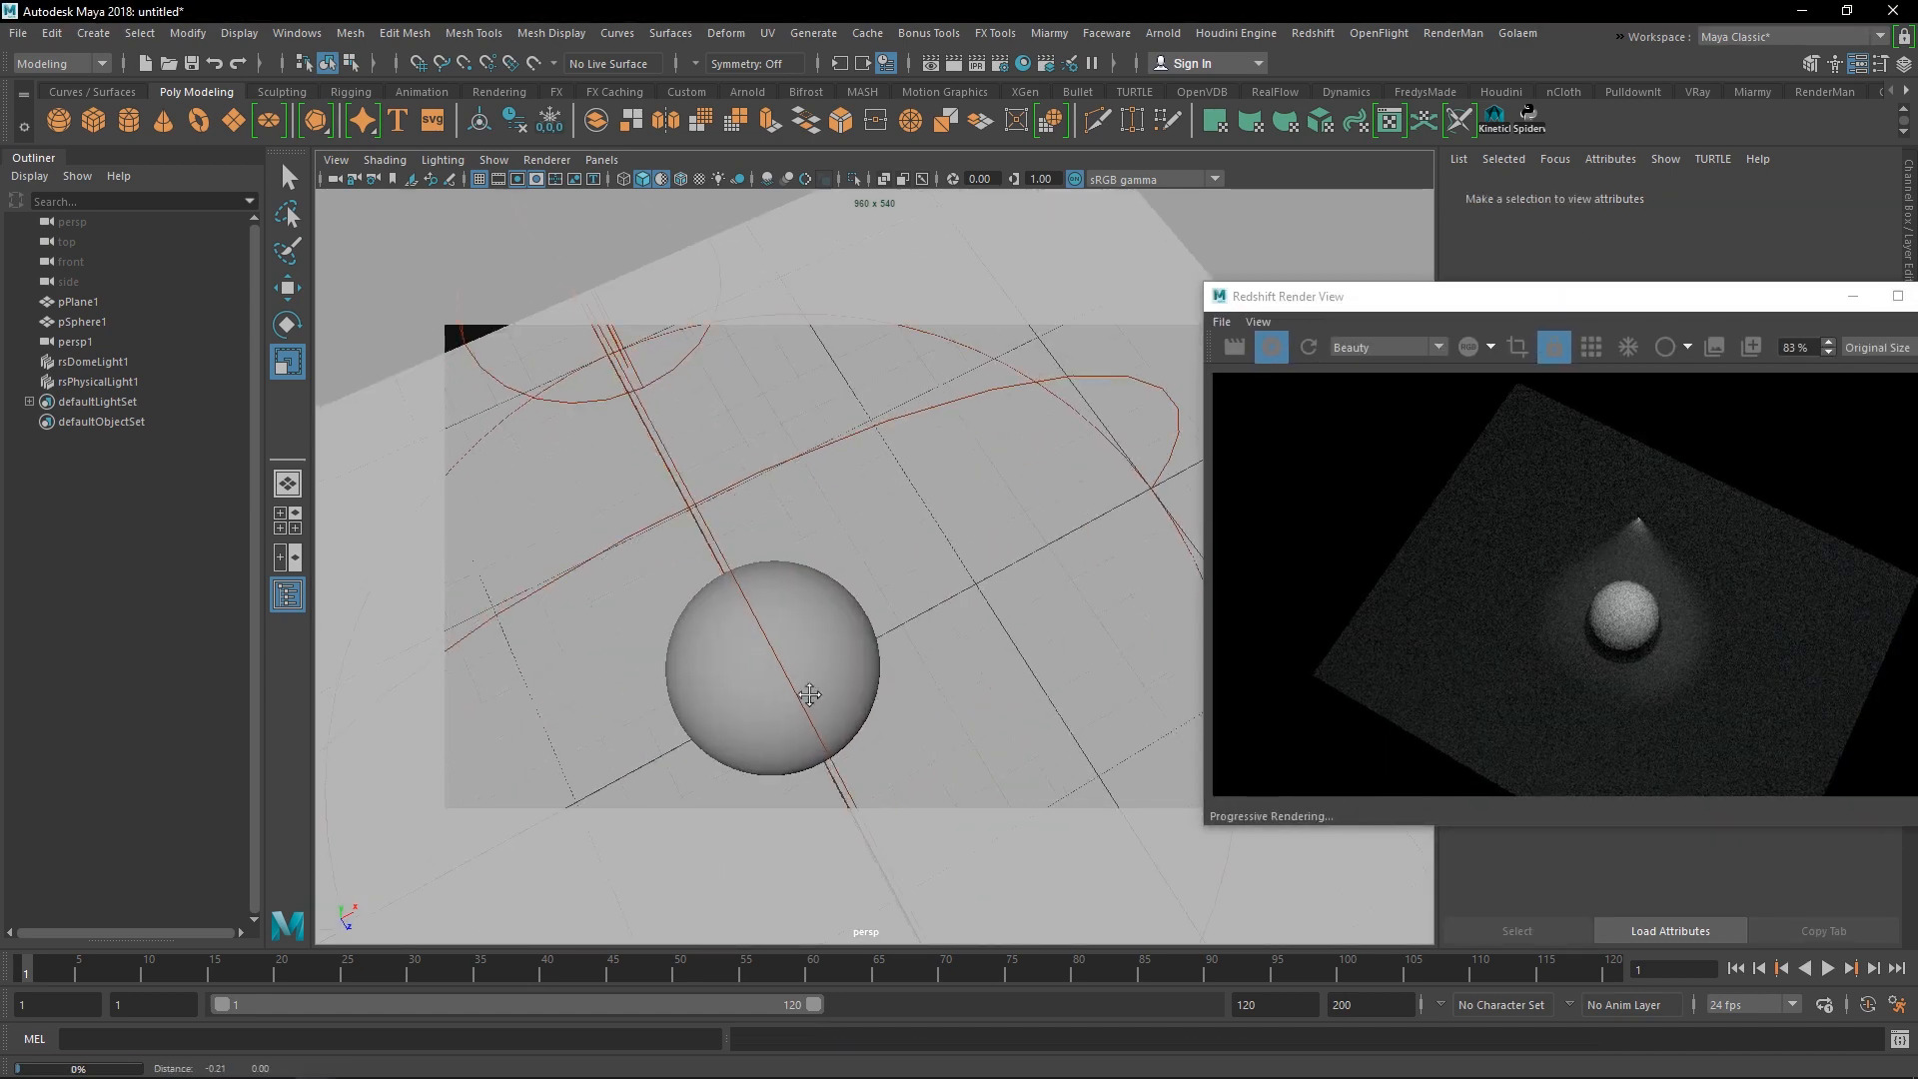
{"action": "scroll", "coordinate": [950, 599], "scroll_direction": "up", "scroll_amount": 5}
{"action": "left_click_drag", "start_coordinate": [950, 599], "coordinate": [972, 603], "text": "alt"}
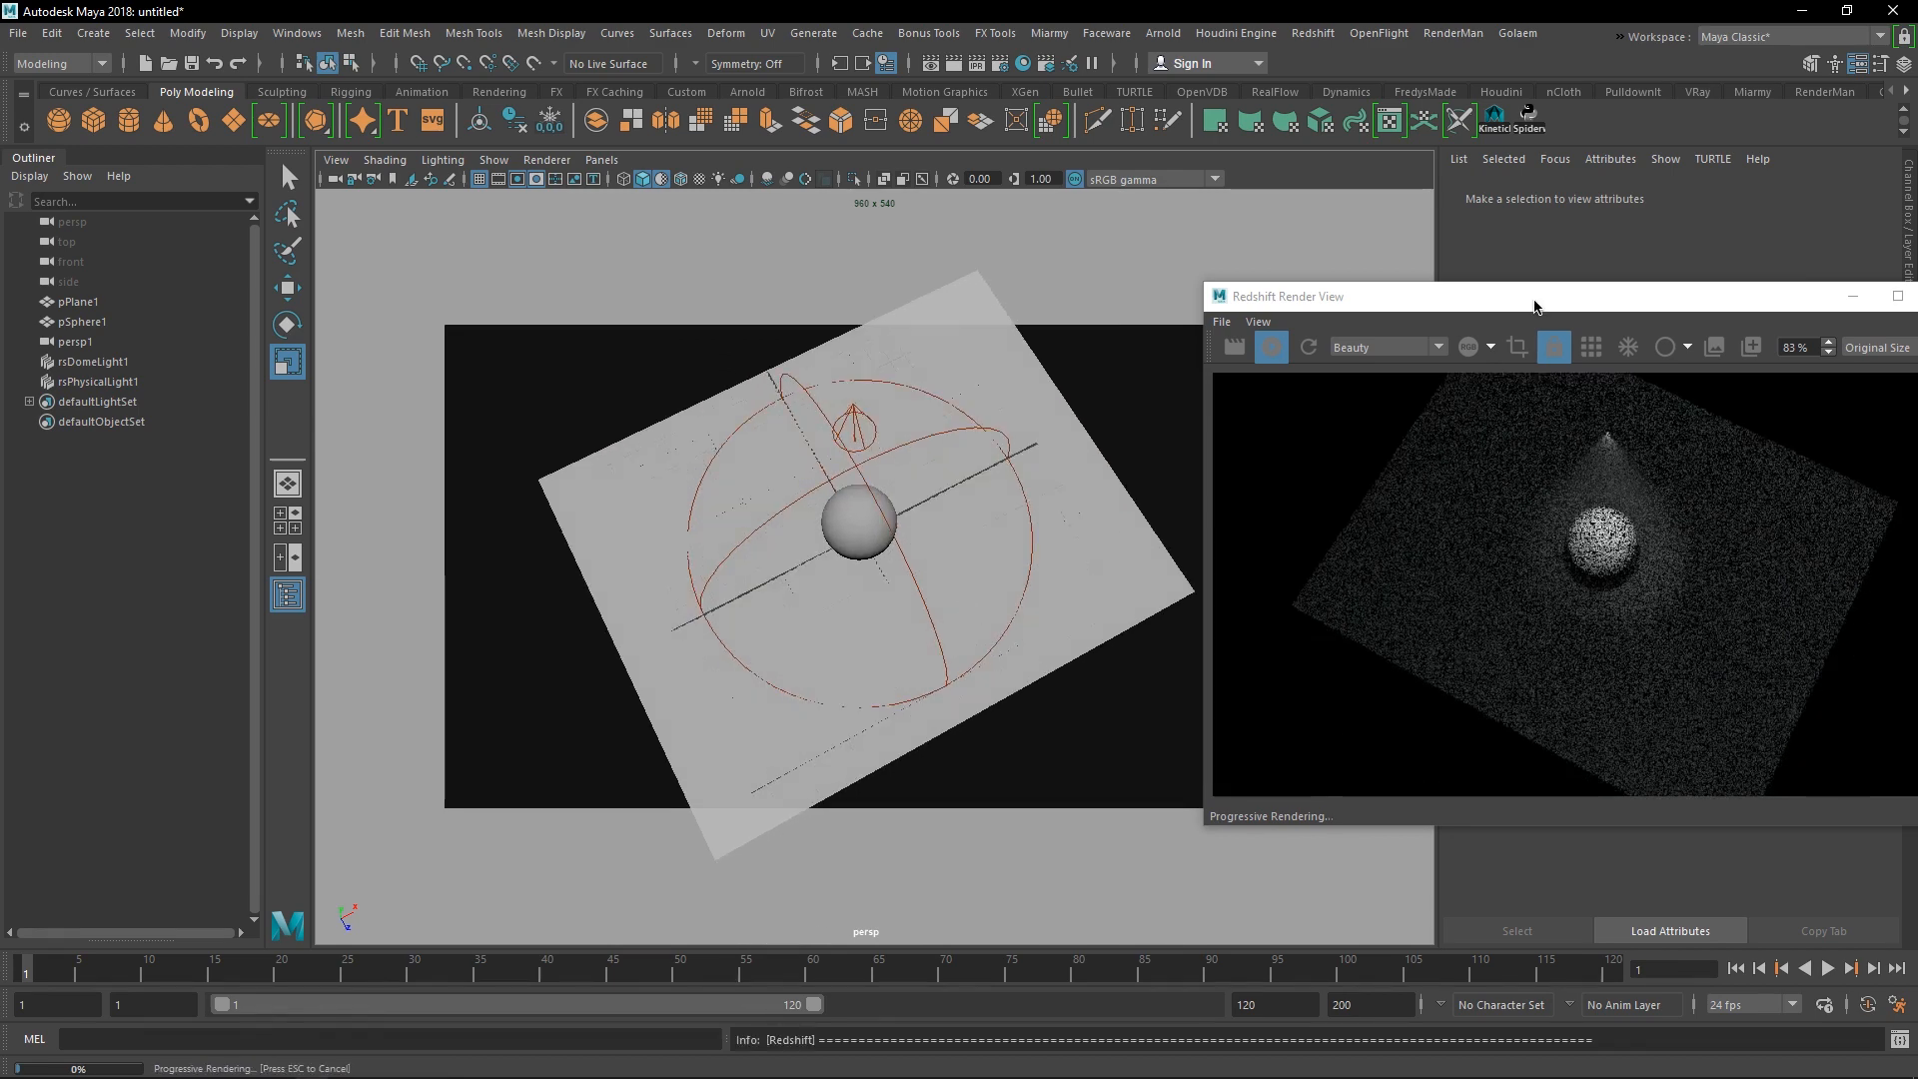
{"action": "left_click_drag", "start_coordinate": [1530, 300], "coordinate": [268, 255]}
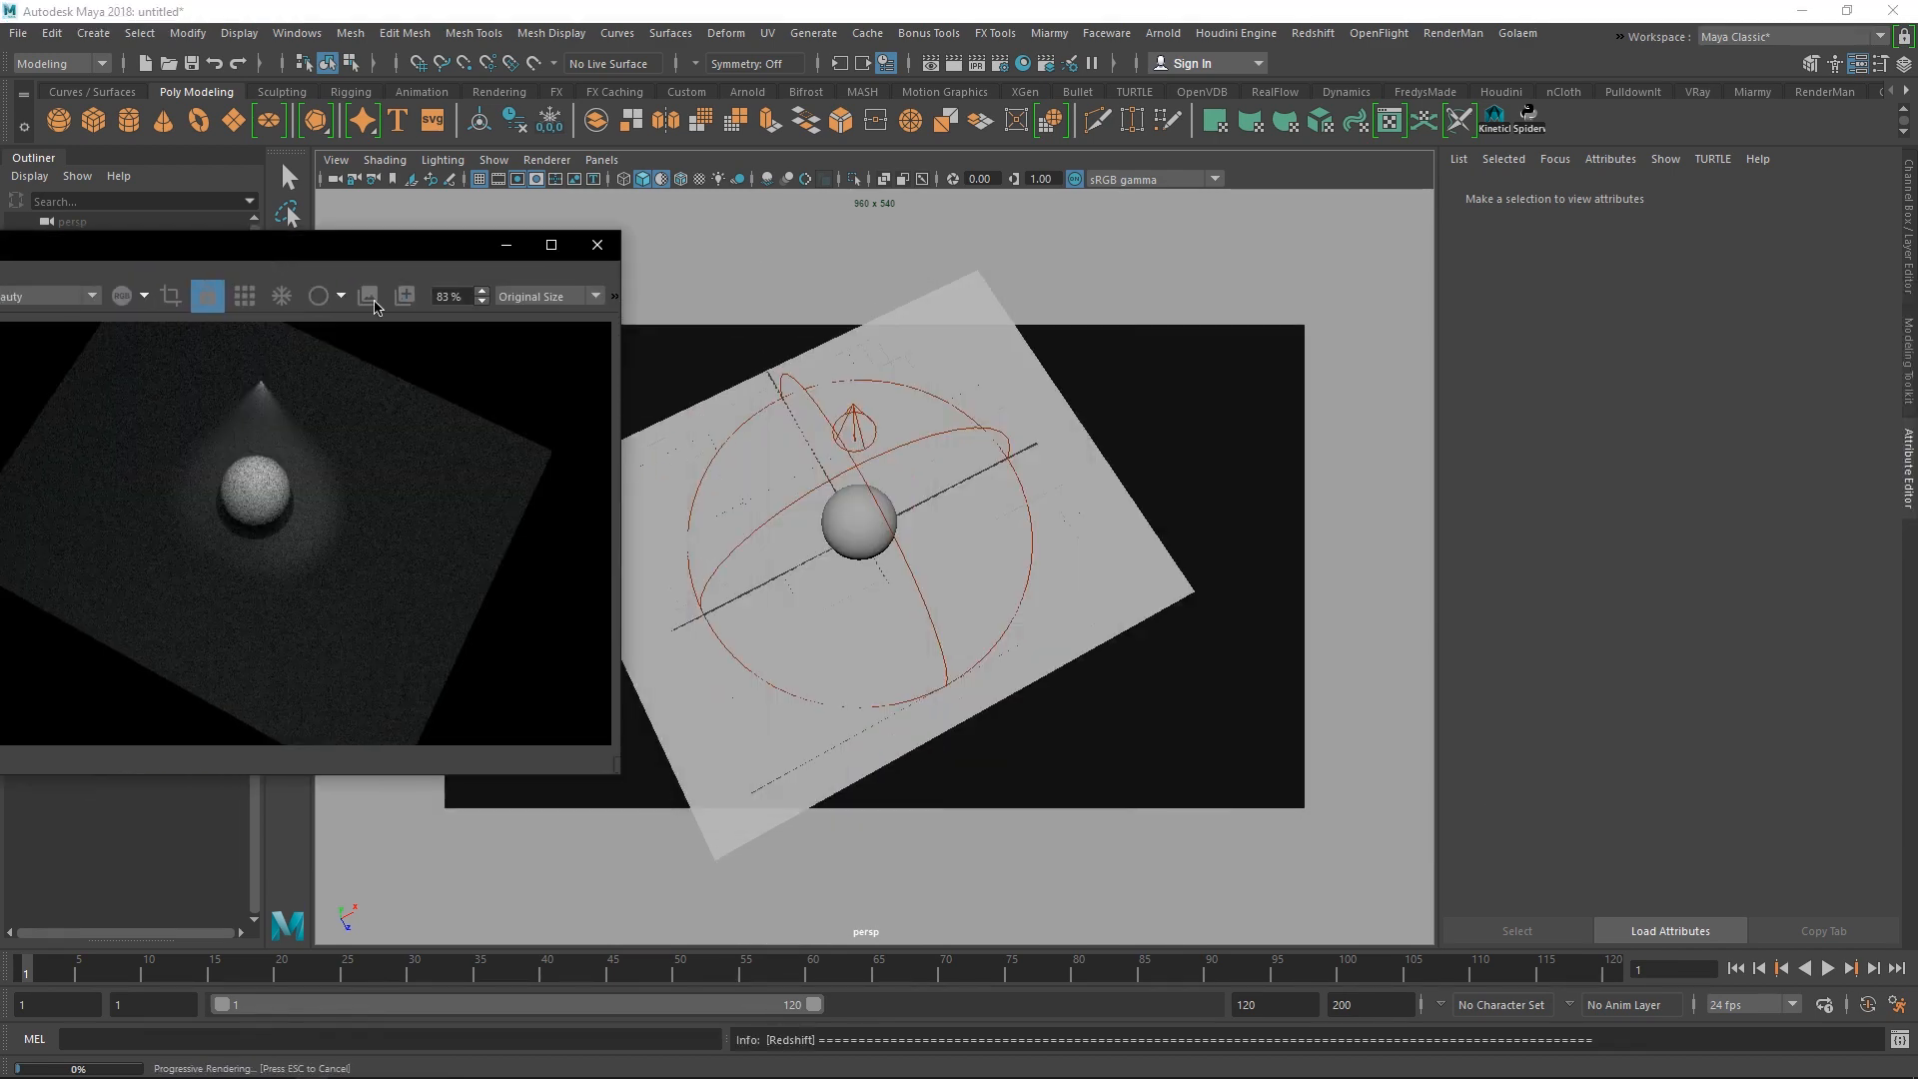
- Move the spot light ramp's white color marker to position 0.260 and place the black marker just before it
{"action": "left_click", "coordinate": [856, 427]}
{"action": "left_click_drag", "start_coordinate": [429, 248], "coordinate": [587, 255]}
{"action": "left_click", "coordinate": [1854, 411]}
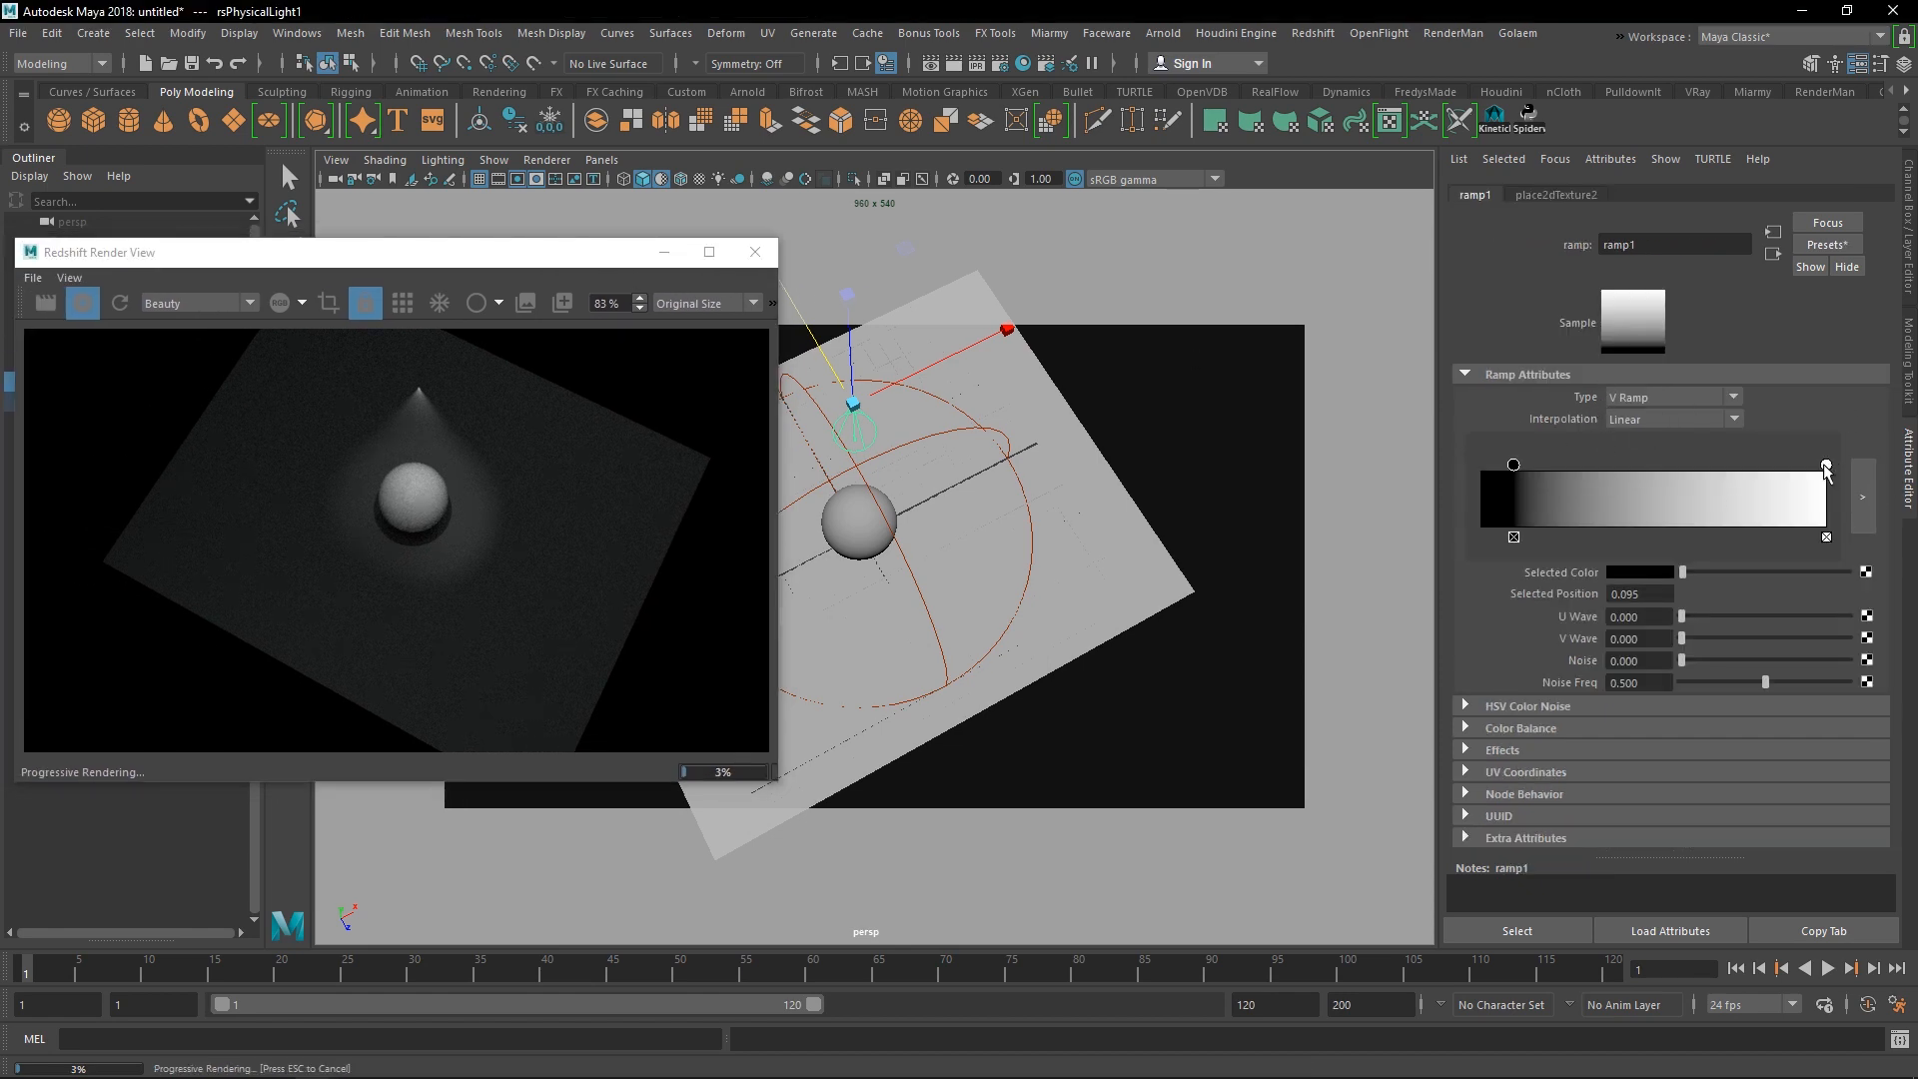
{"action": "left_click_drag", "start_coordinate": [1826, 467], "coordinate": [1571, 477]}
- Examine the spot light cone with the sharp-edged ramp on the sphere and plane from several angles and distances
{"action": "left_click_drag", "start_coordinate": [587, 260], "coordinate": [1553, 285]}
{"action": "left_click_drag", "start_coordinate": [769, 519], "coordinate": [909, 634], "text": "alt"}
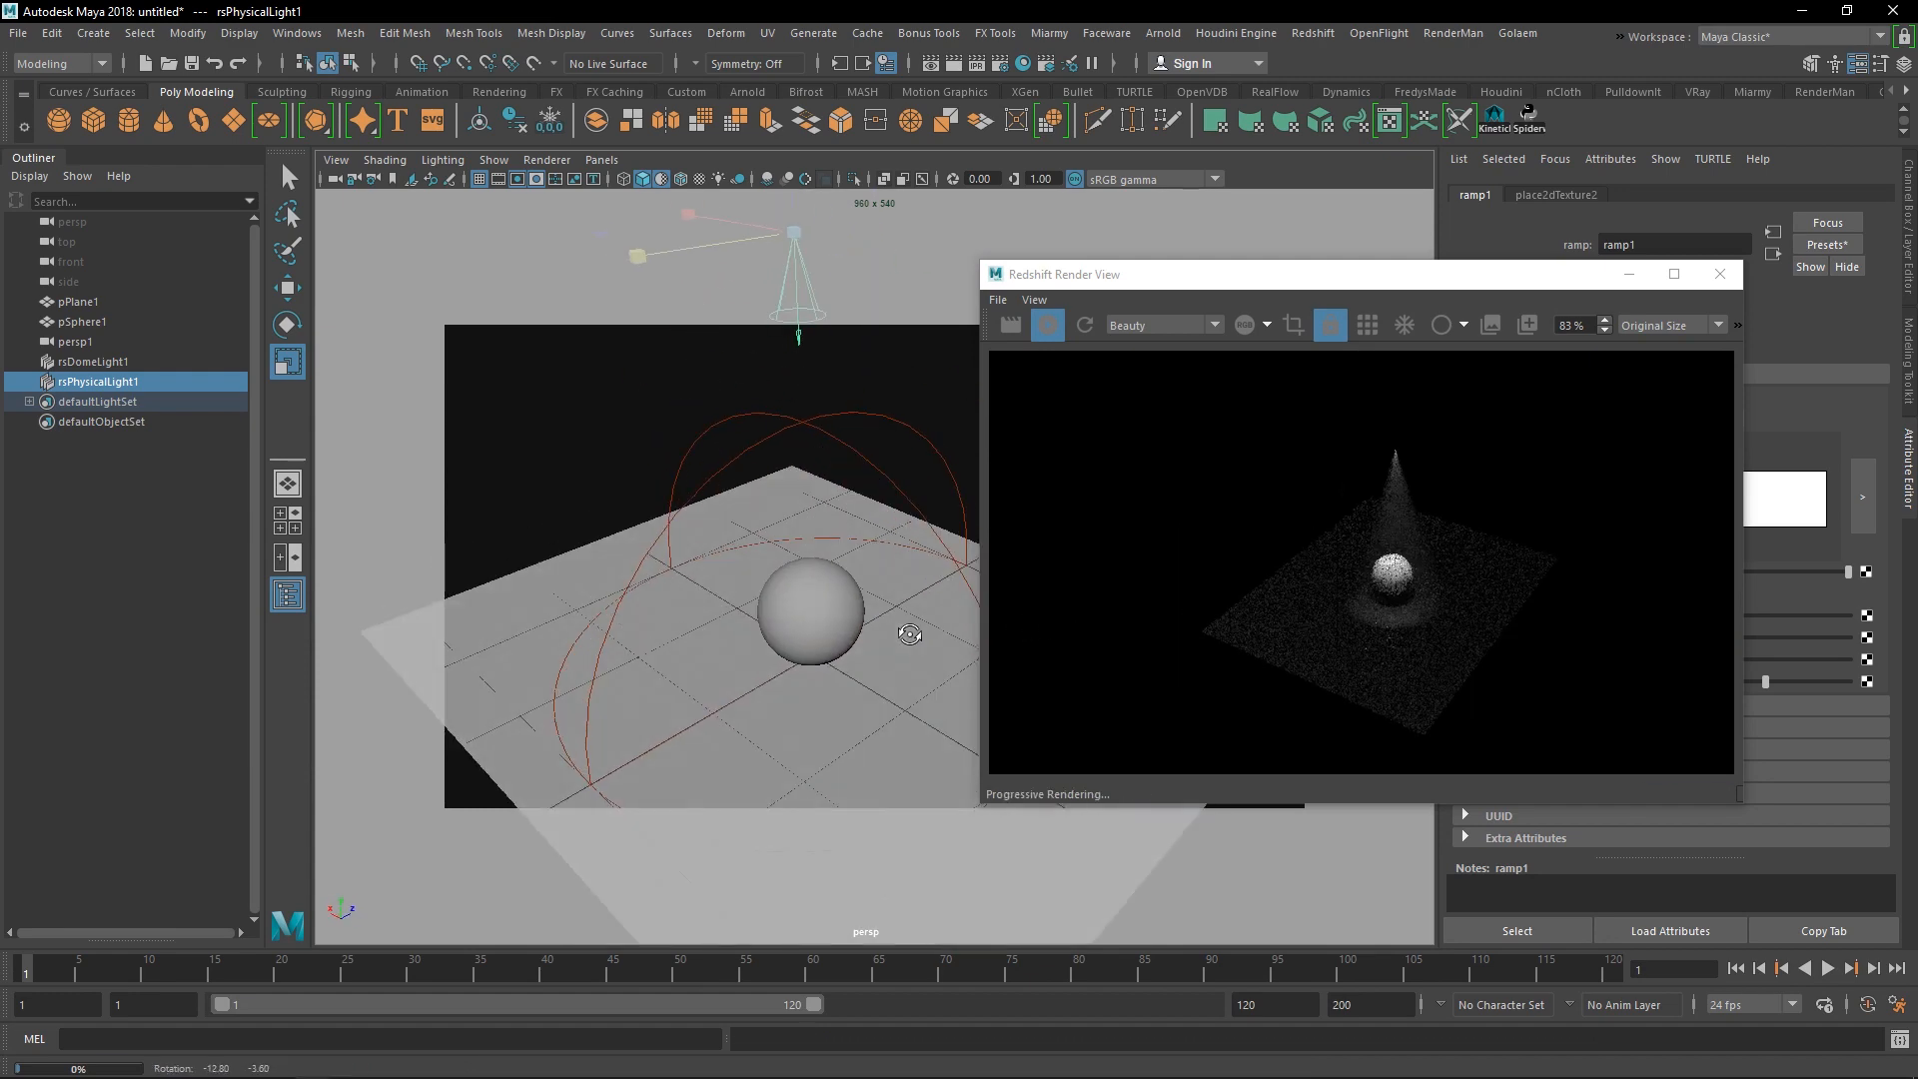
{"action": "scroll", "coordinate": [909, 634], "scroll_direction": "down", "scroll_amount": 5}
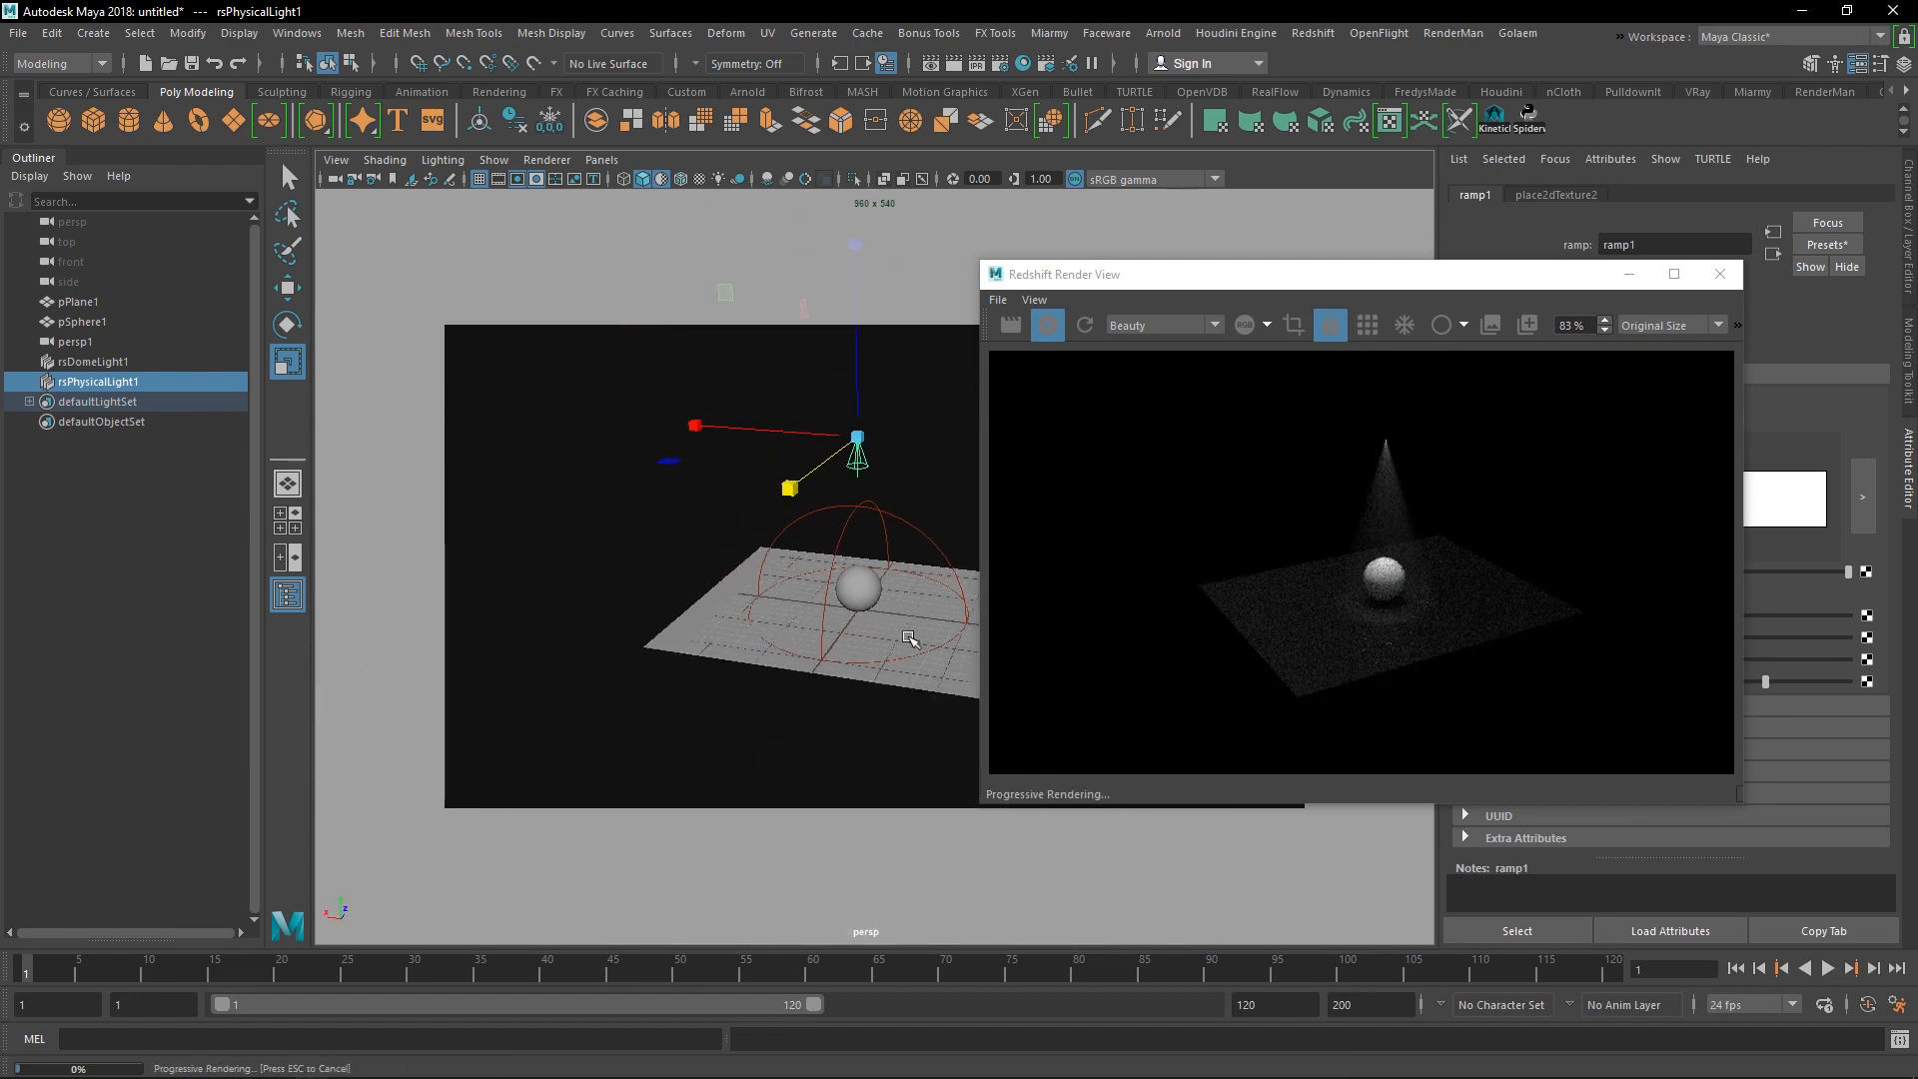
{"action": "scroll", "coordinate": [879, 656], "scroll_direction": "up", "scroll_amount": 5}
{"action": "mouse_move", "coordinate": [878, 655]}
{"action": "left_mouse_down", "text": "alt"}
{"action": "mouse_move", "coordinate": [783, 633]}
{"action": "mouse_move", "coordinate": [599, 653]}
{"action": "mouse_move", "coordinate": [879, 634]}
{"action": "left_mouse_up", "text": "alt"}
{"action": "scroll", "coordinate": [879, 635], "scroll_direction": "down", "scroll_amount": 5}
{"action": "scroll", "coordinate": [879, 627], "scroll_direction": "up", "scroll_amount": 3}
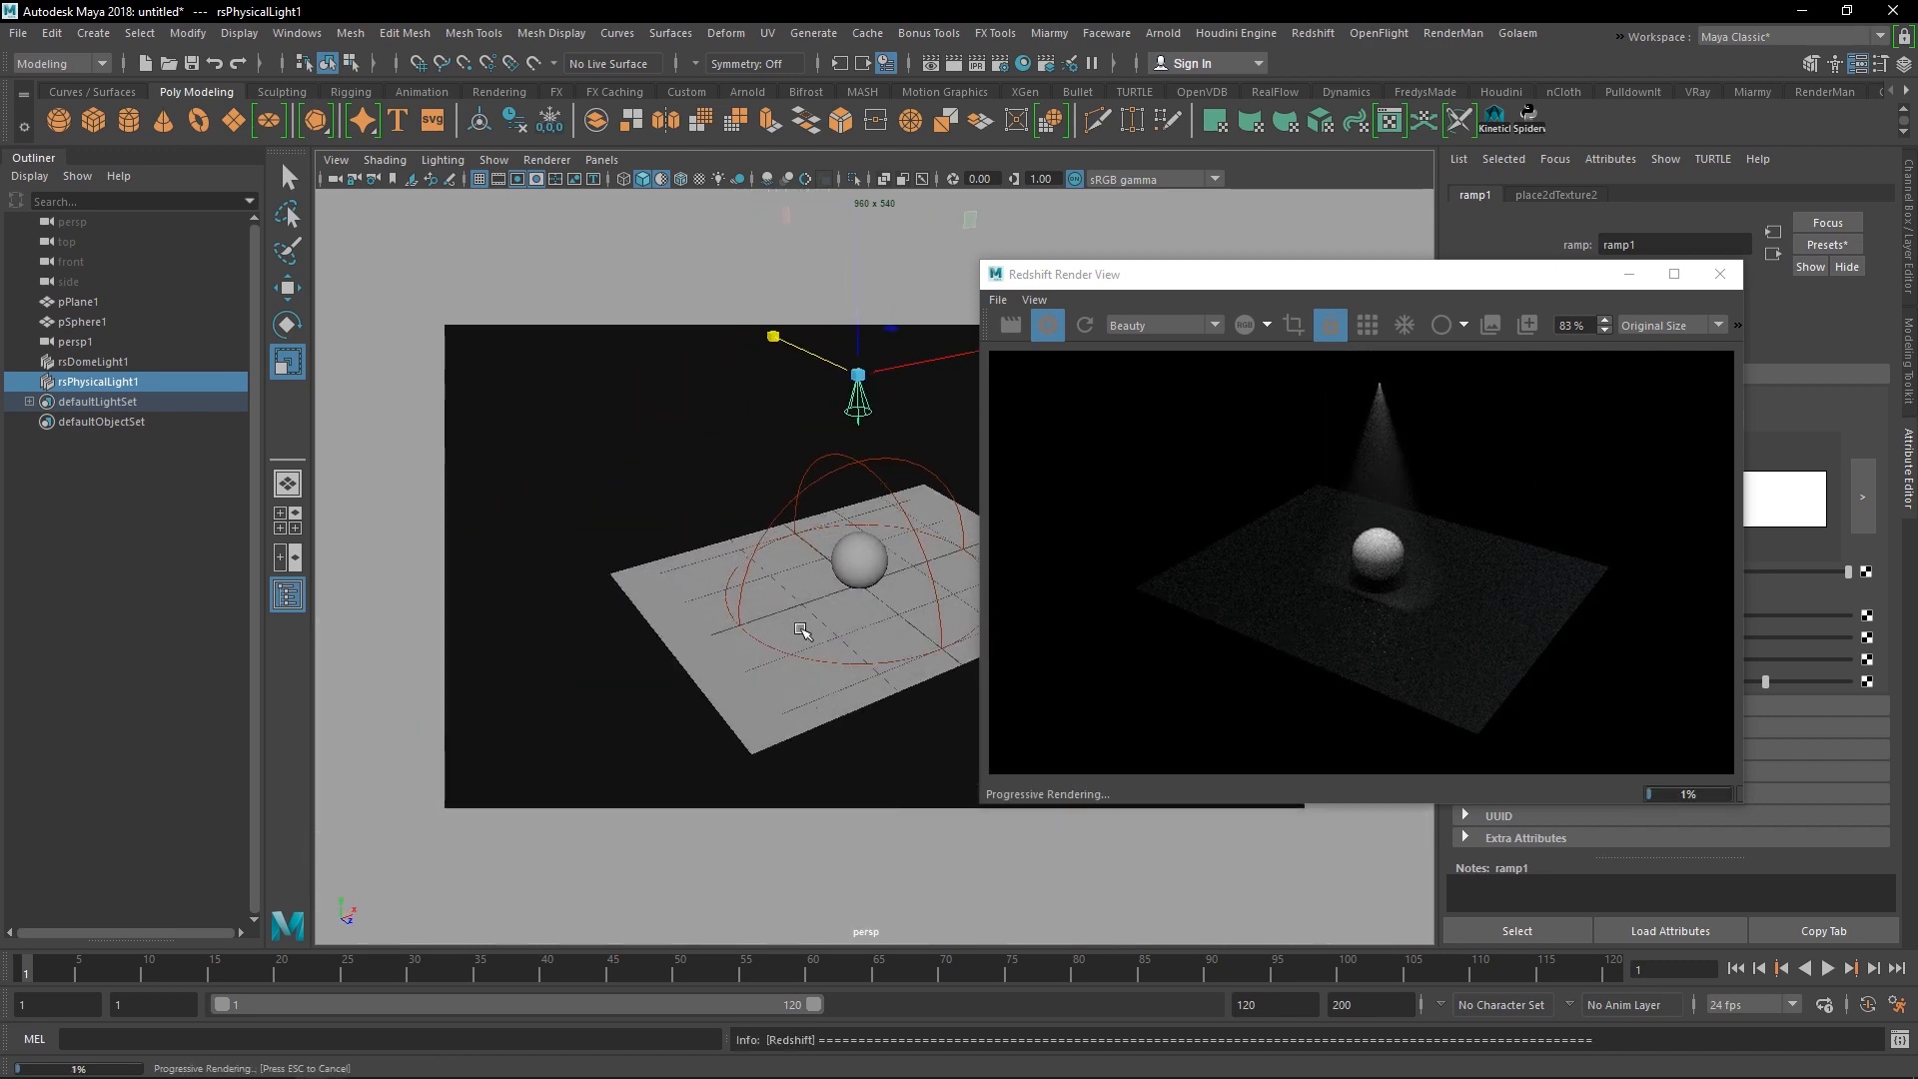
{"action": "left_click_drag", "start_coordinate": [1433, 279], "coordinate": [933, 287]}
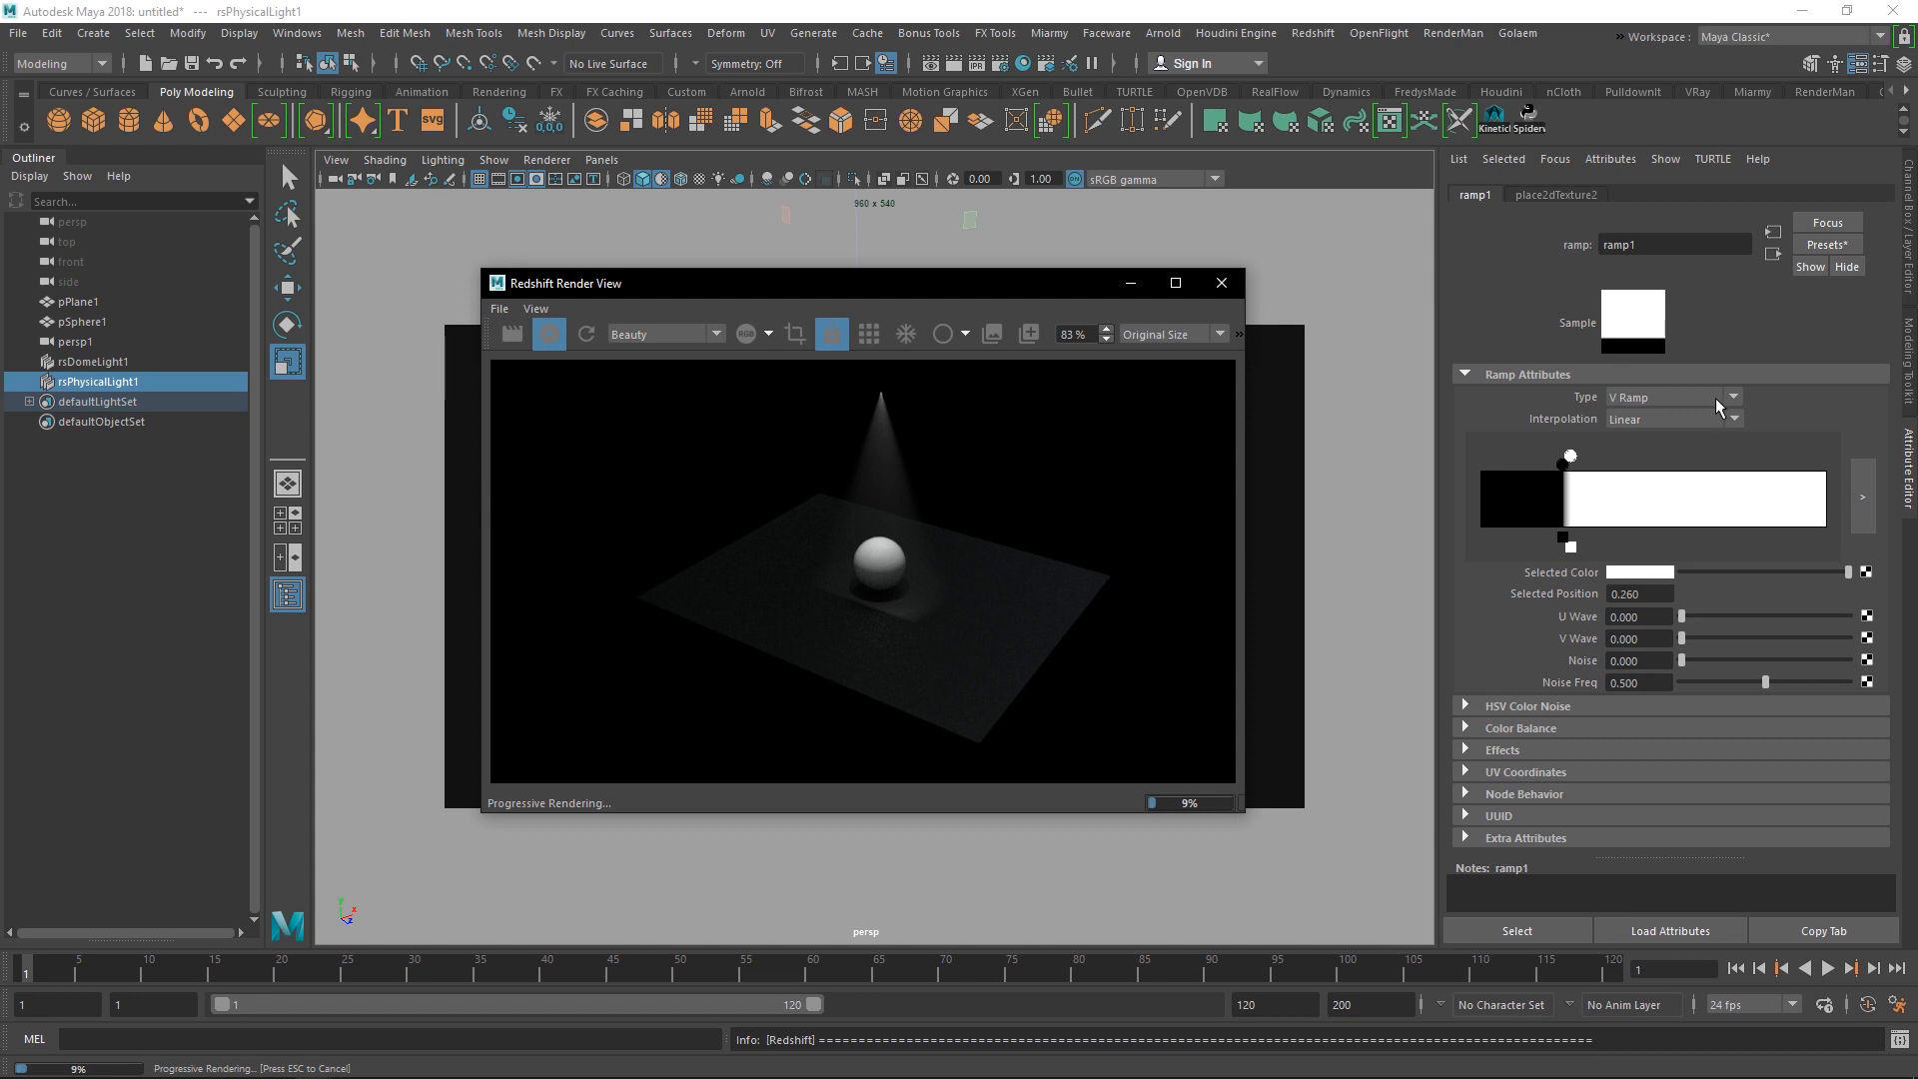
- Shift the ramp's black-to-white edge to the middle, with the white marker at position 0.494 and black just before it
{"action": "left_click_drag", "start_coordinate": [1562, 463], "coordinate": [1482, 465]}
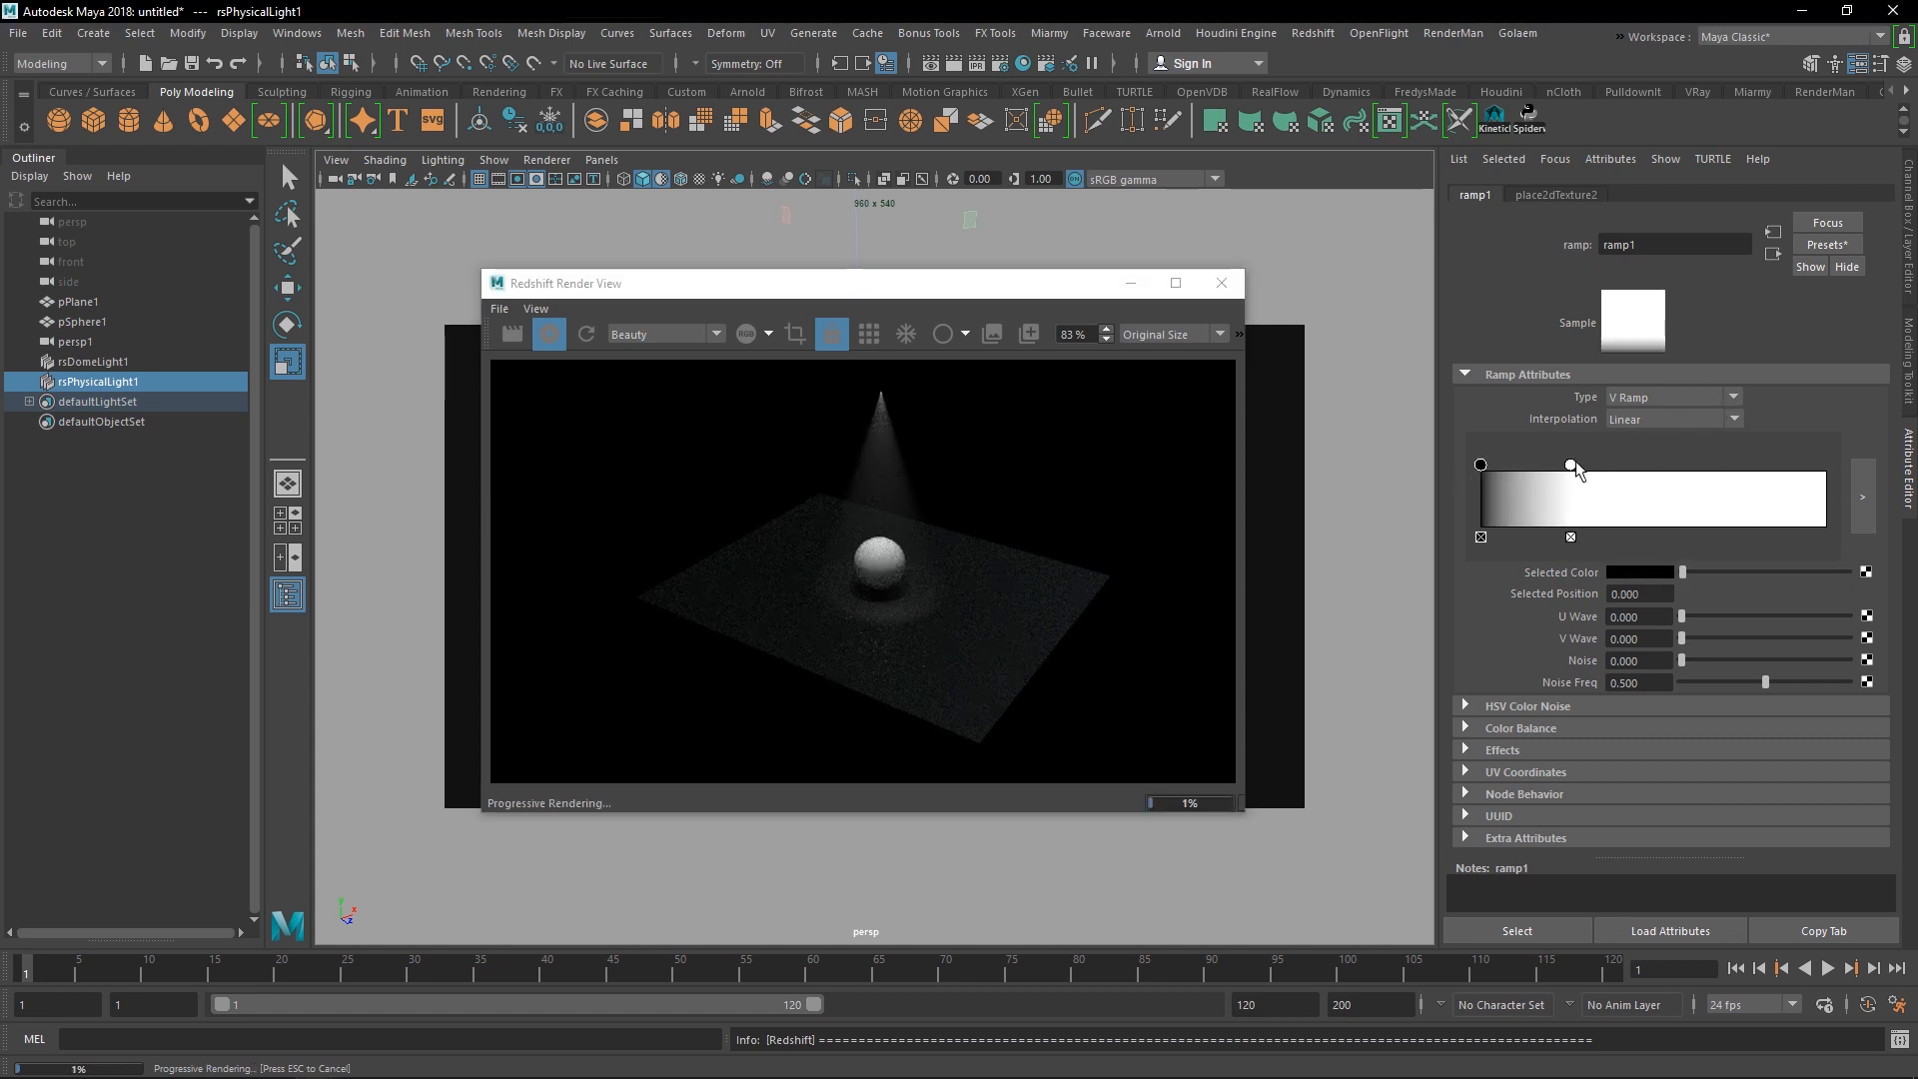
{"action": "mouse_move", "coordinate": [1574, 470]}
{"action": "left_mouse_down"}
{"action": "mouse_move", "coordinate": [1823, 471]}
{"action": "mouse_move", "coordinate": [1485, 504]}
{"action": "mouse_move", "coordinate": [1787, 500]}
{"action": "left_mouse_up"}
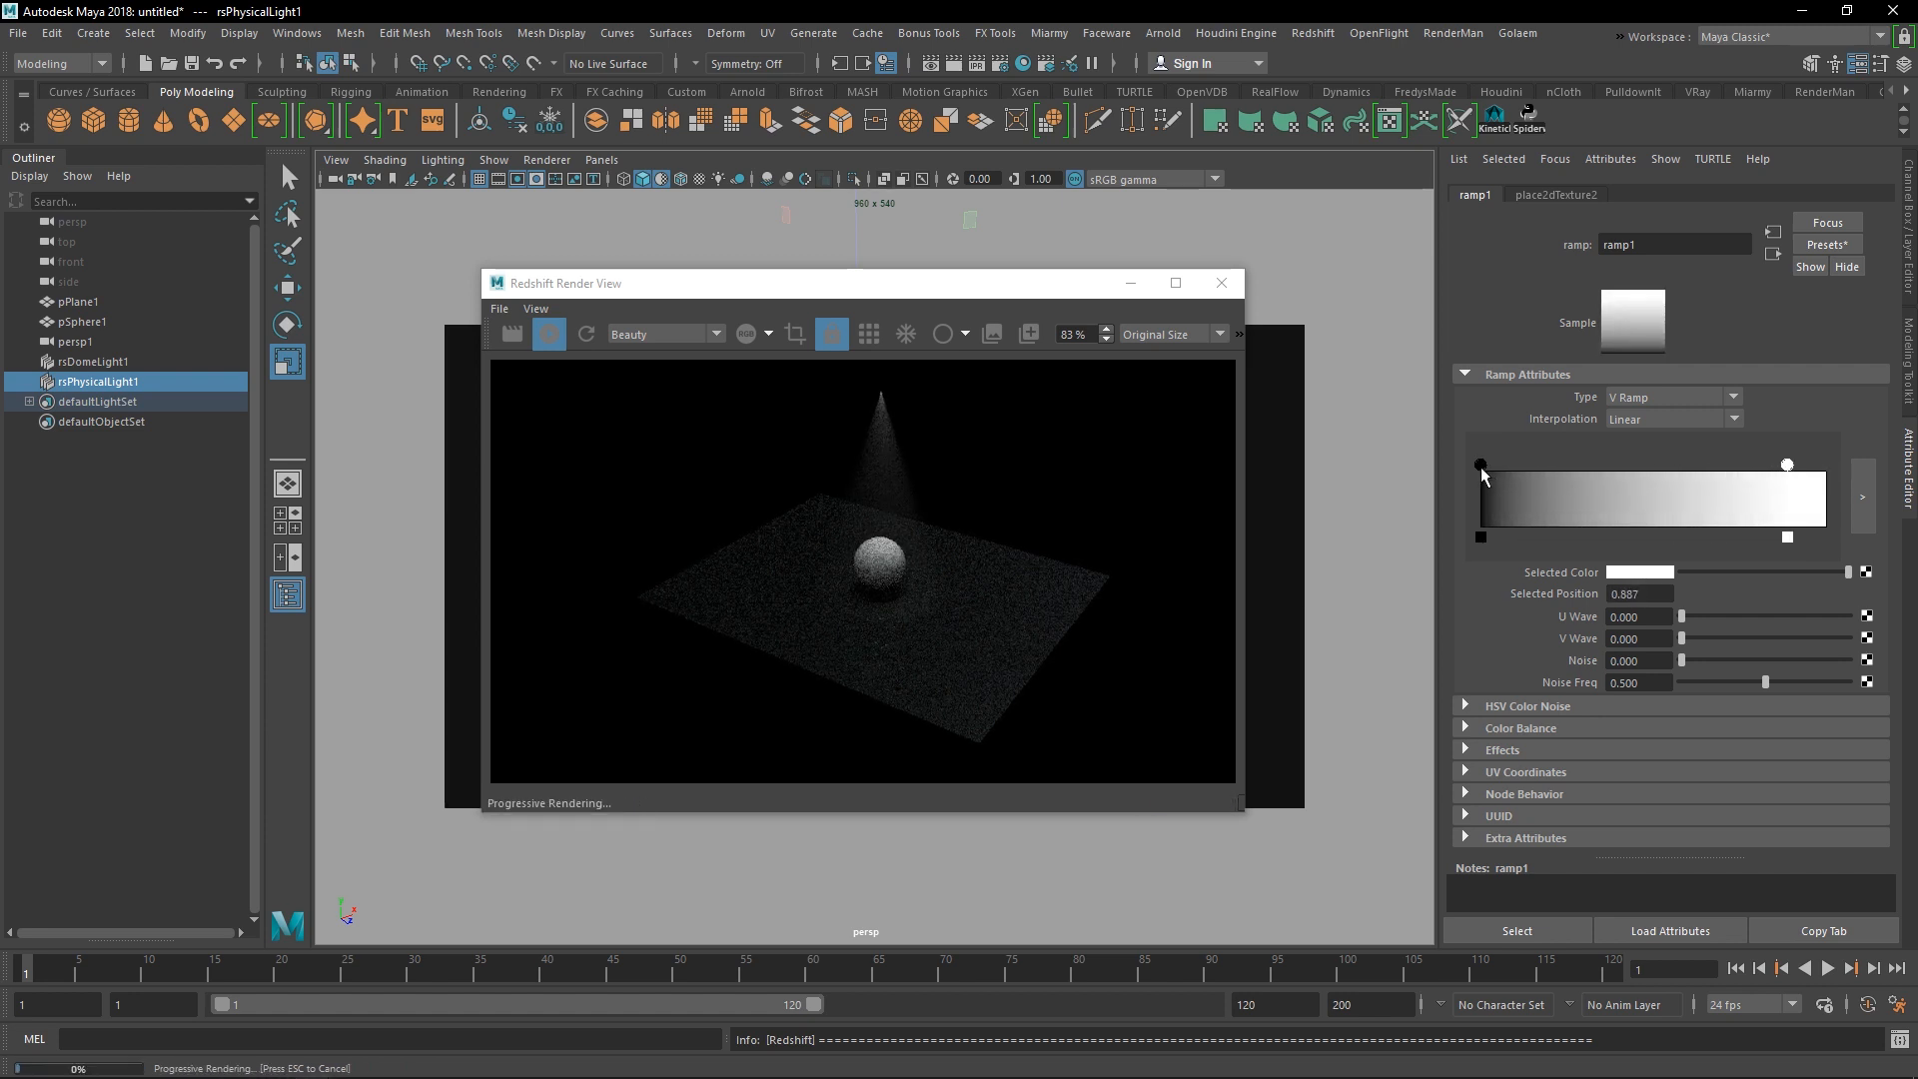
{"action": "left_click_drag", "start_coordinate": [1481, 467], "coordinate": [1639, 469]}
{"action": "left_click_drag", "start_coordinate": [1787, 466], "coordinate": [1653, 488]}
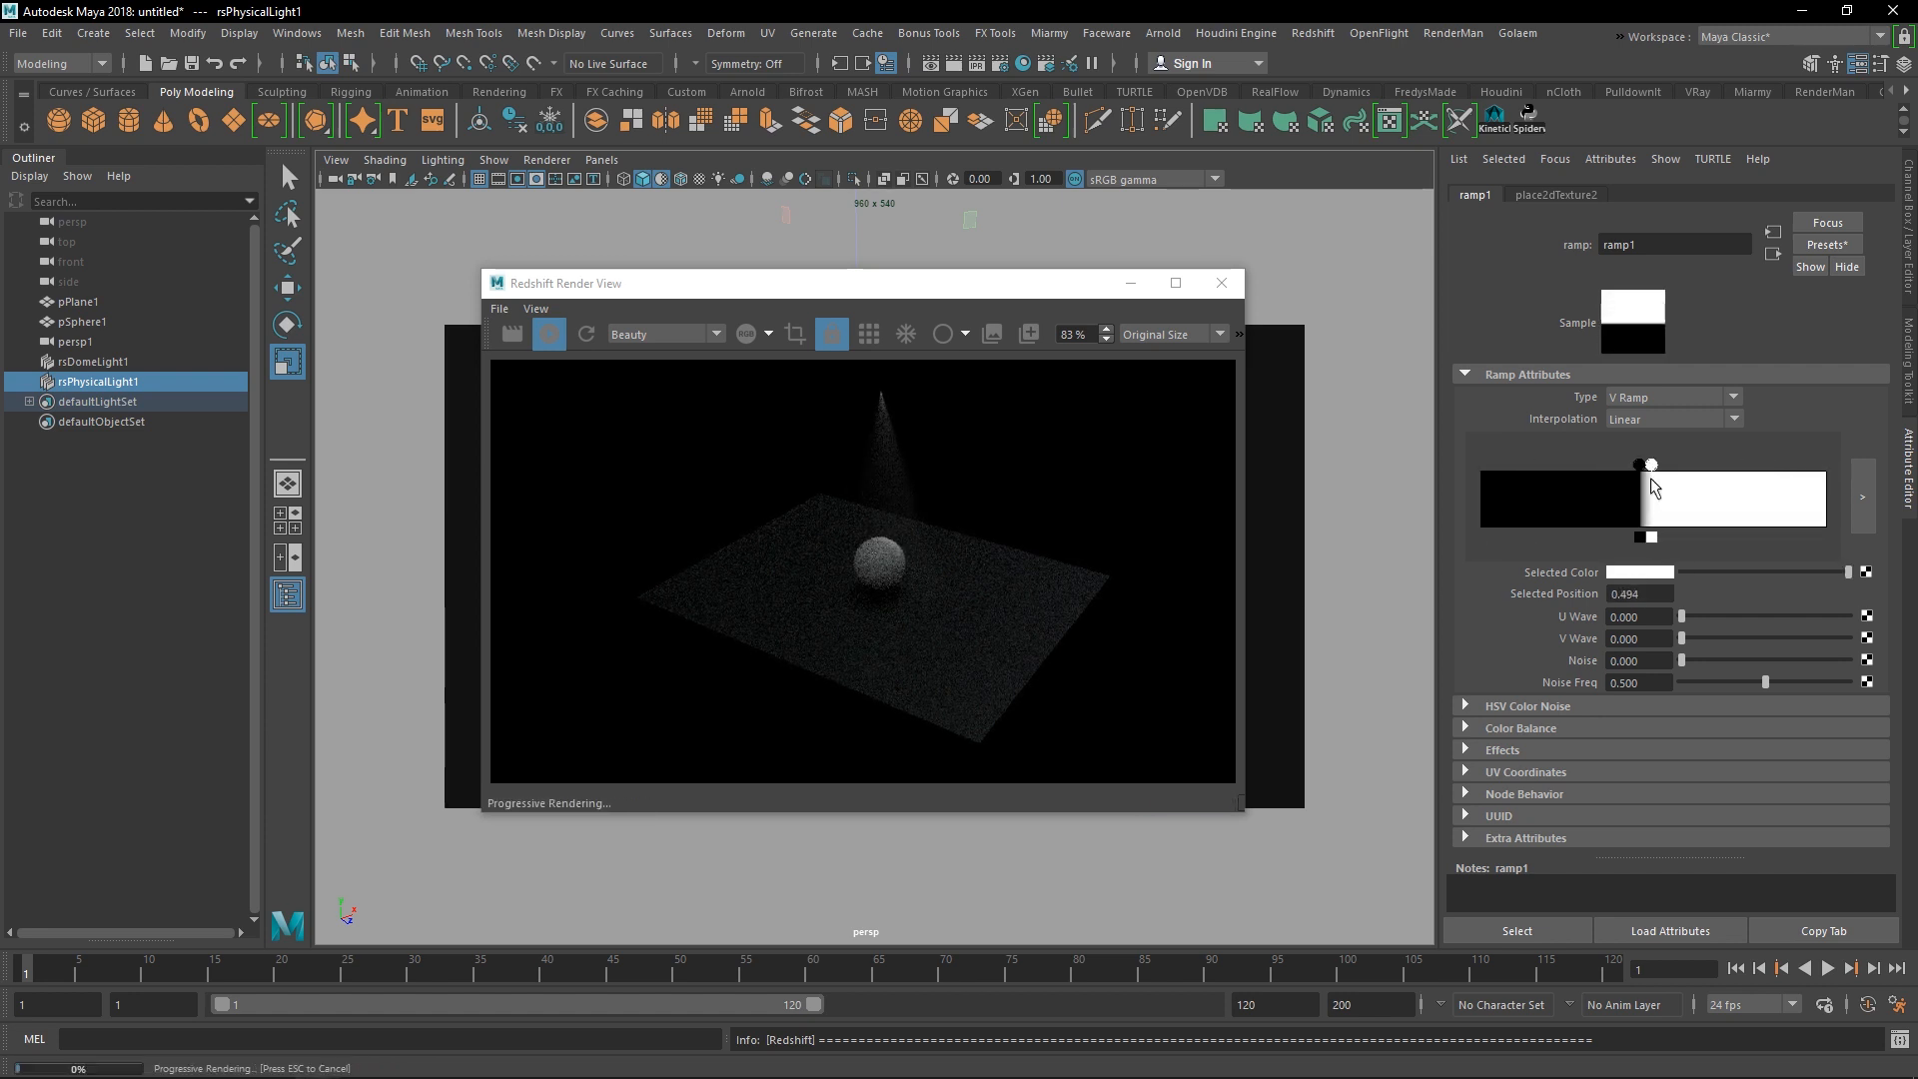
- Change the type of the spot light's color ramp to Circular Ramp
{"action": "left_click", "coordinate": [989, 299]}
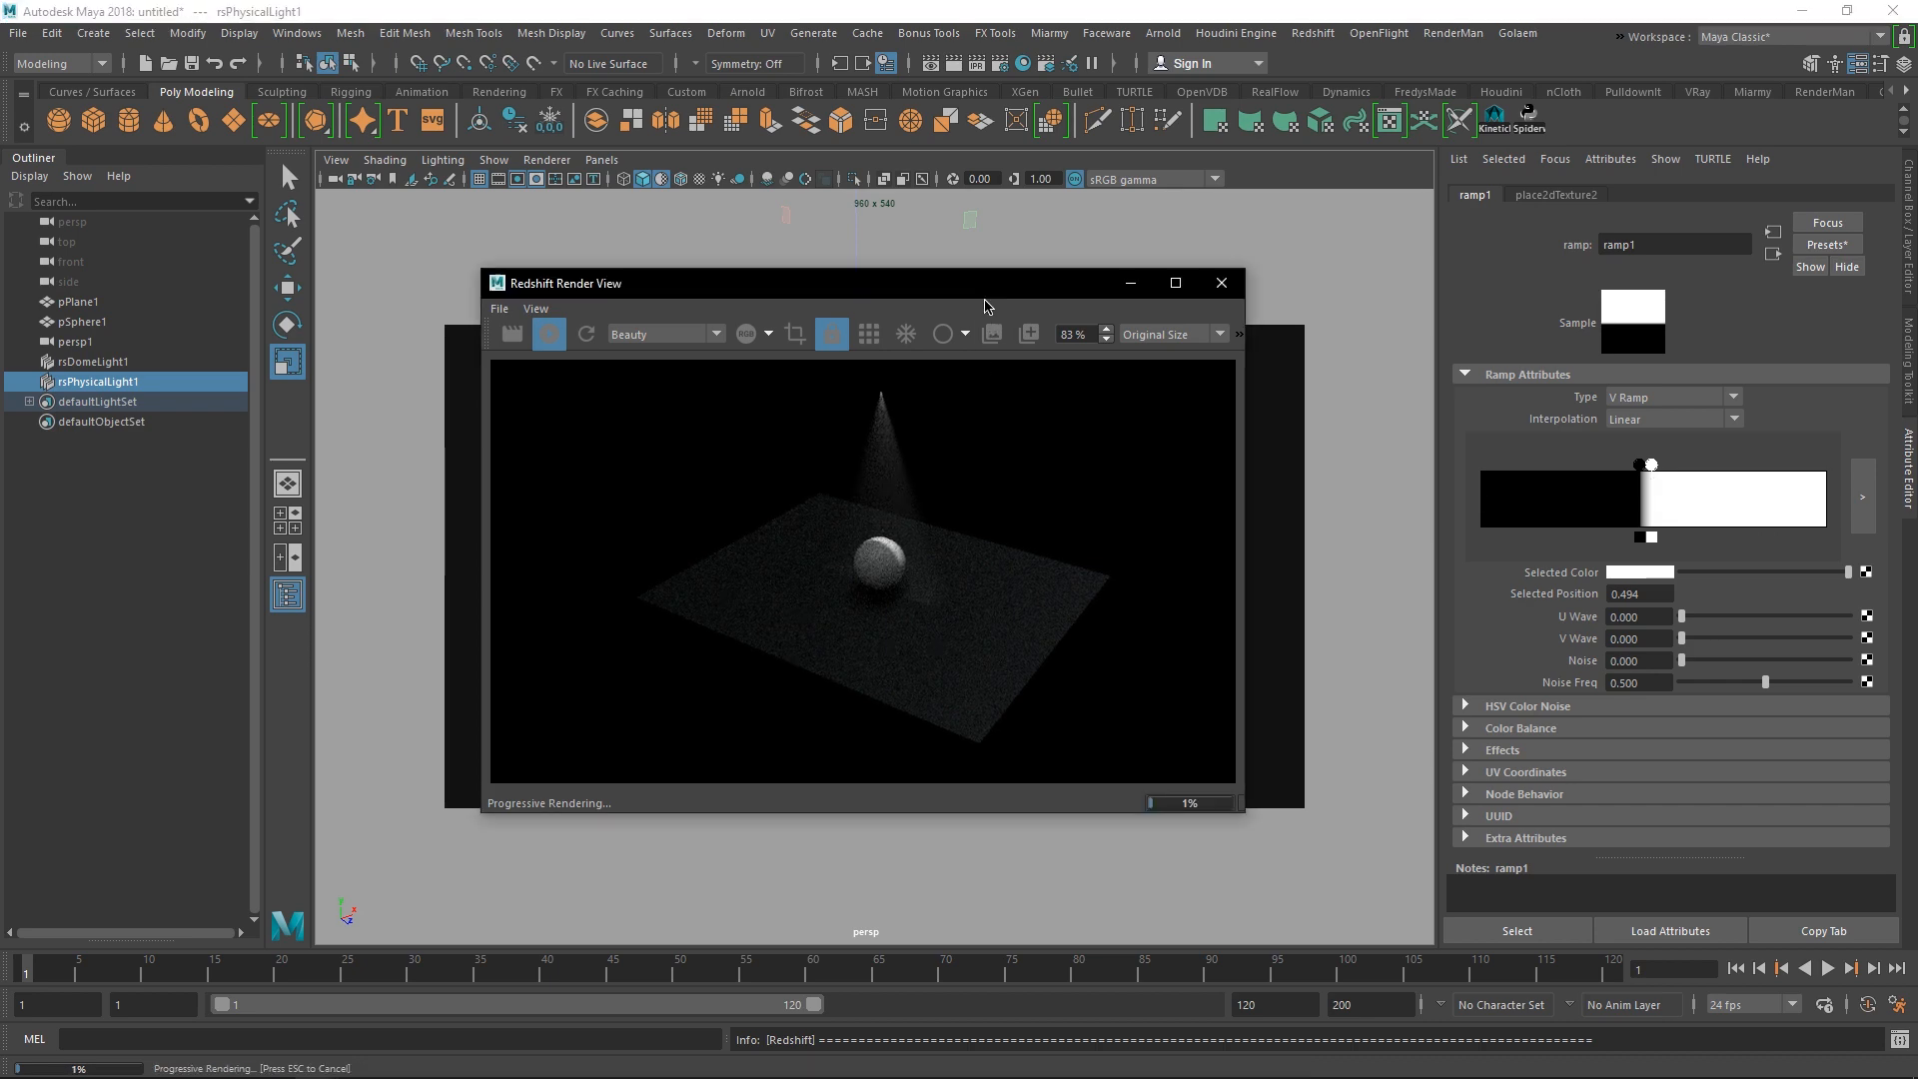
{"action": "left_click_drag", "start_coordinate": [1039, 298], "coordinate": [1720, 353]}
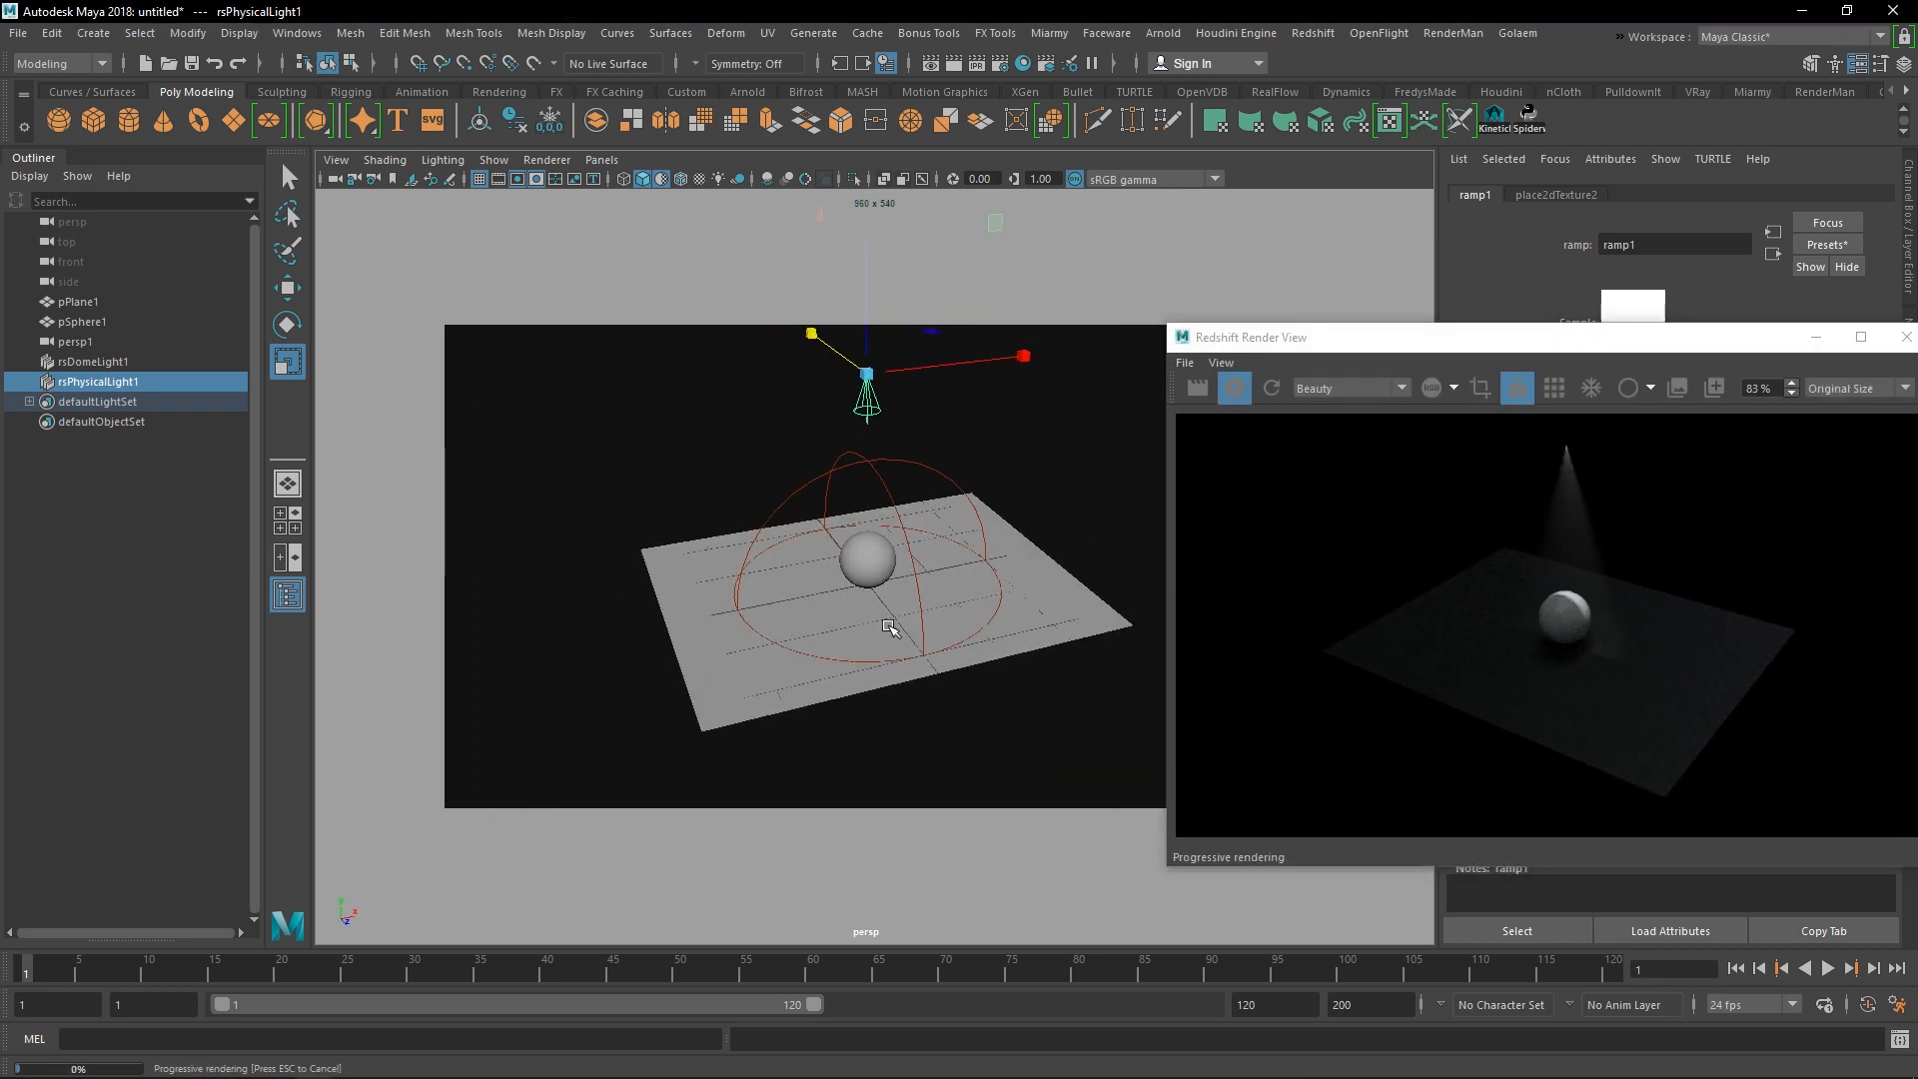
{"action": "scroll", "coordinate": [929, 646], "scroll_direction": "up", "scroll_amount": 5}
{"action": "left_click_drag", "start_coordinate": [929, 646], "coordinate": [929, 691], "text": "alt"}
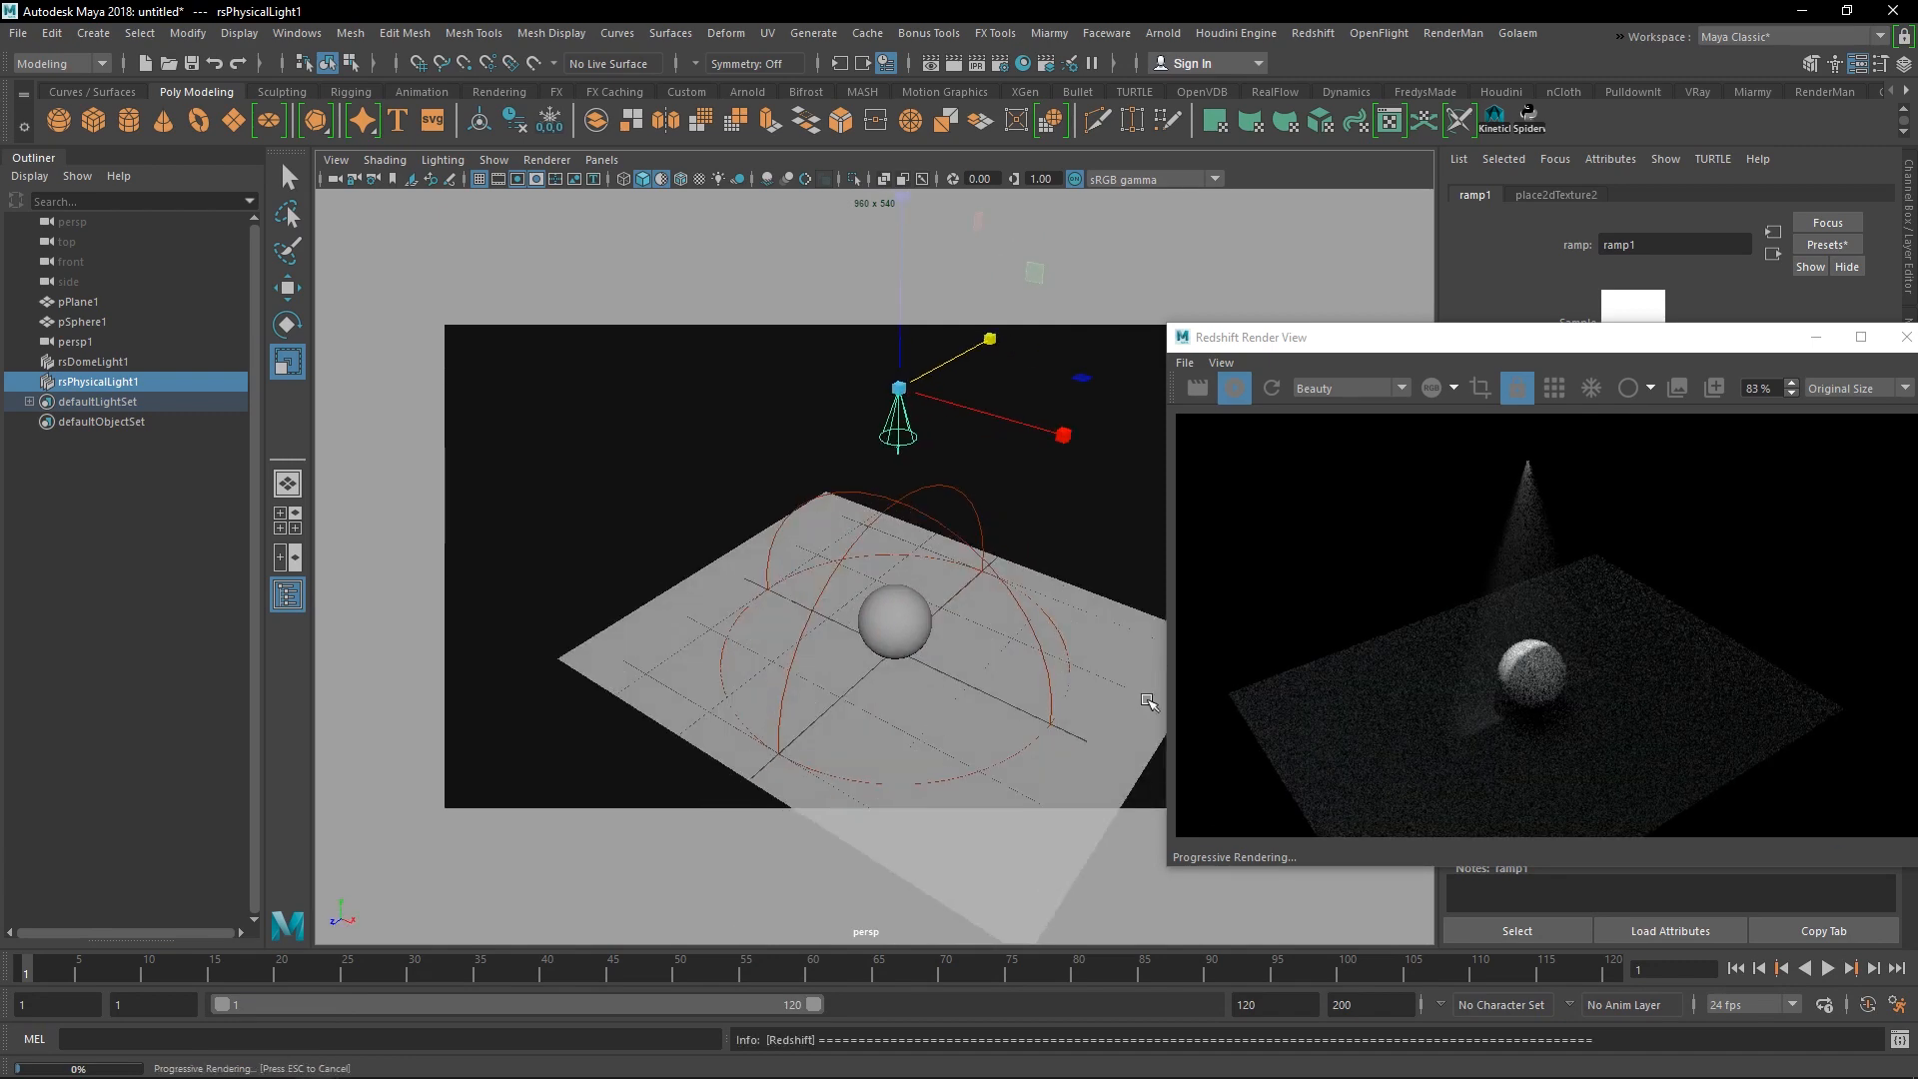
{"action": "left_click_drag", "start_coordinate": [1498, 338], "coordinate": [691, 270]}
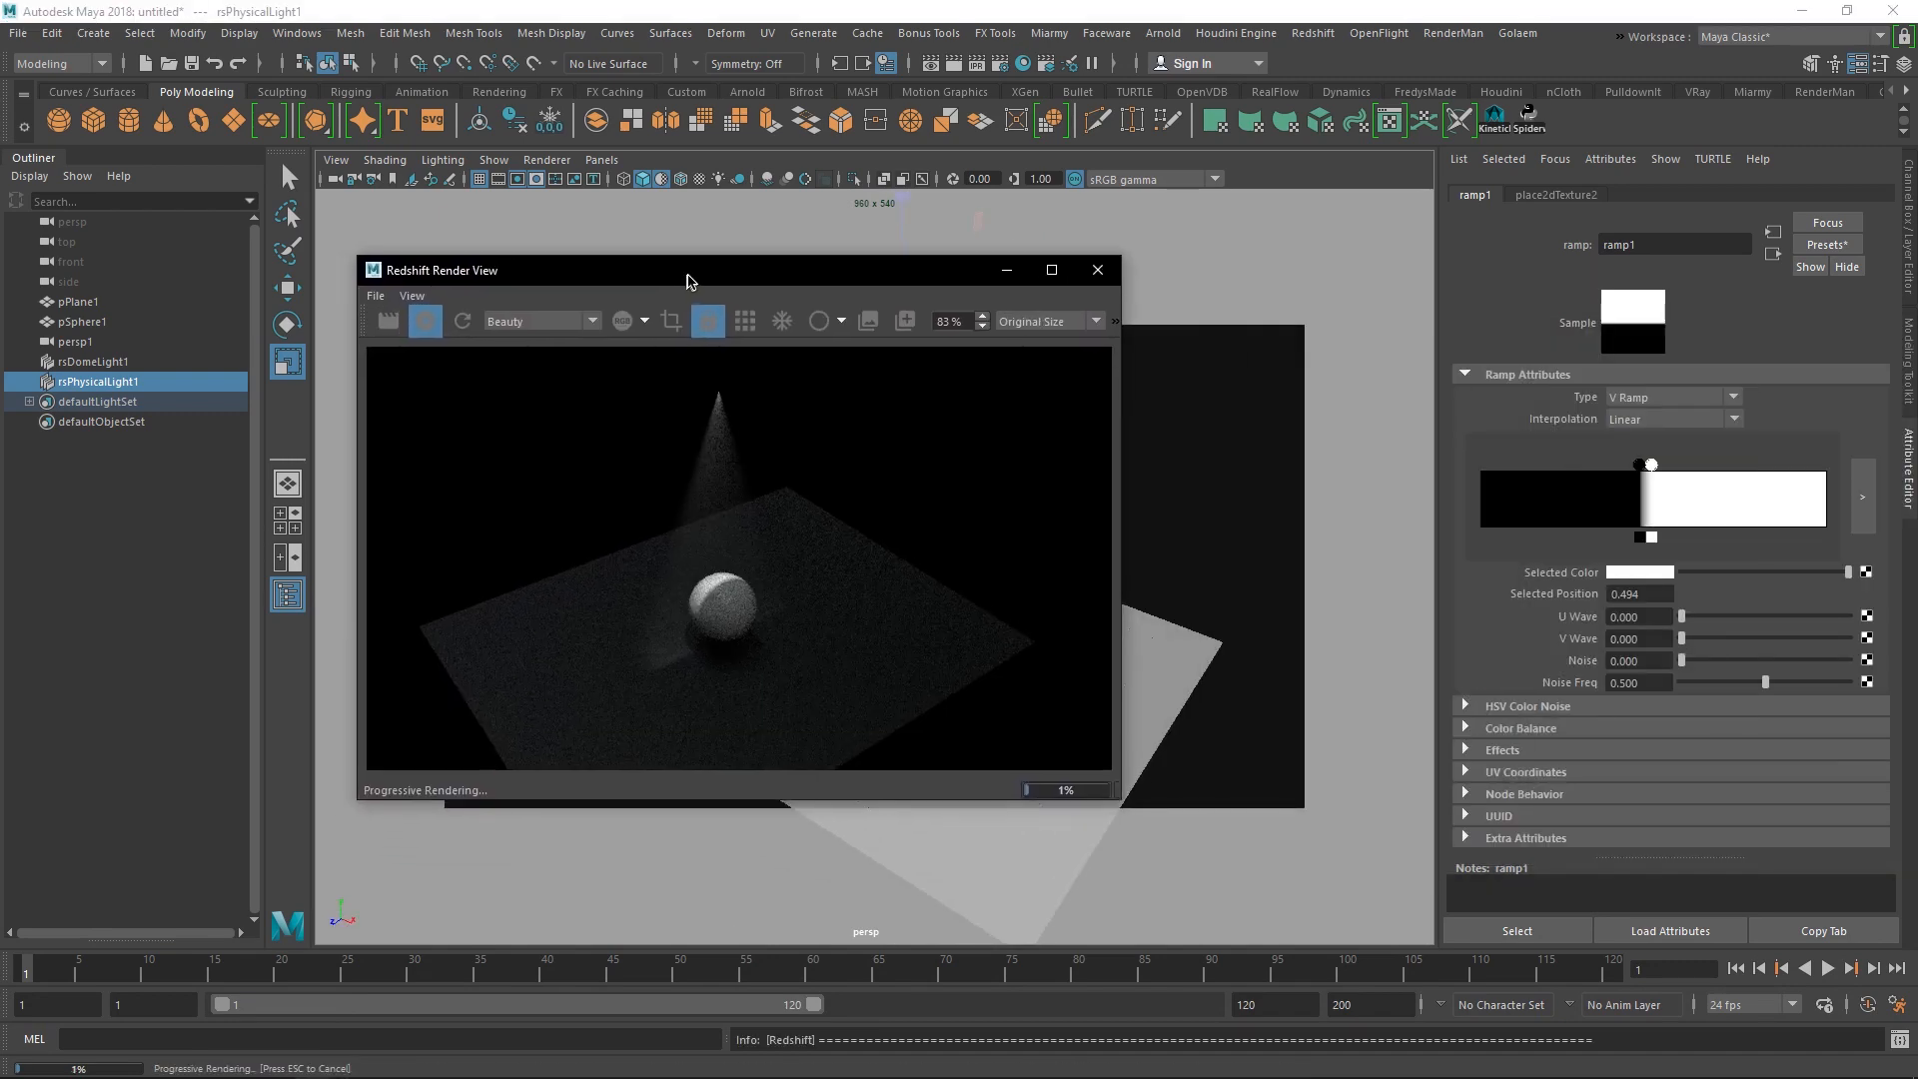
{"action": "left_click", "coordinate": [1639, 395]}
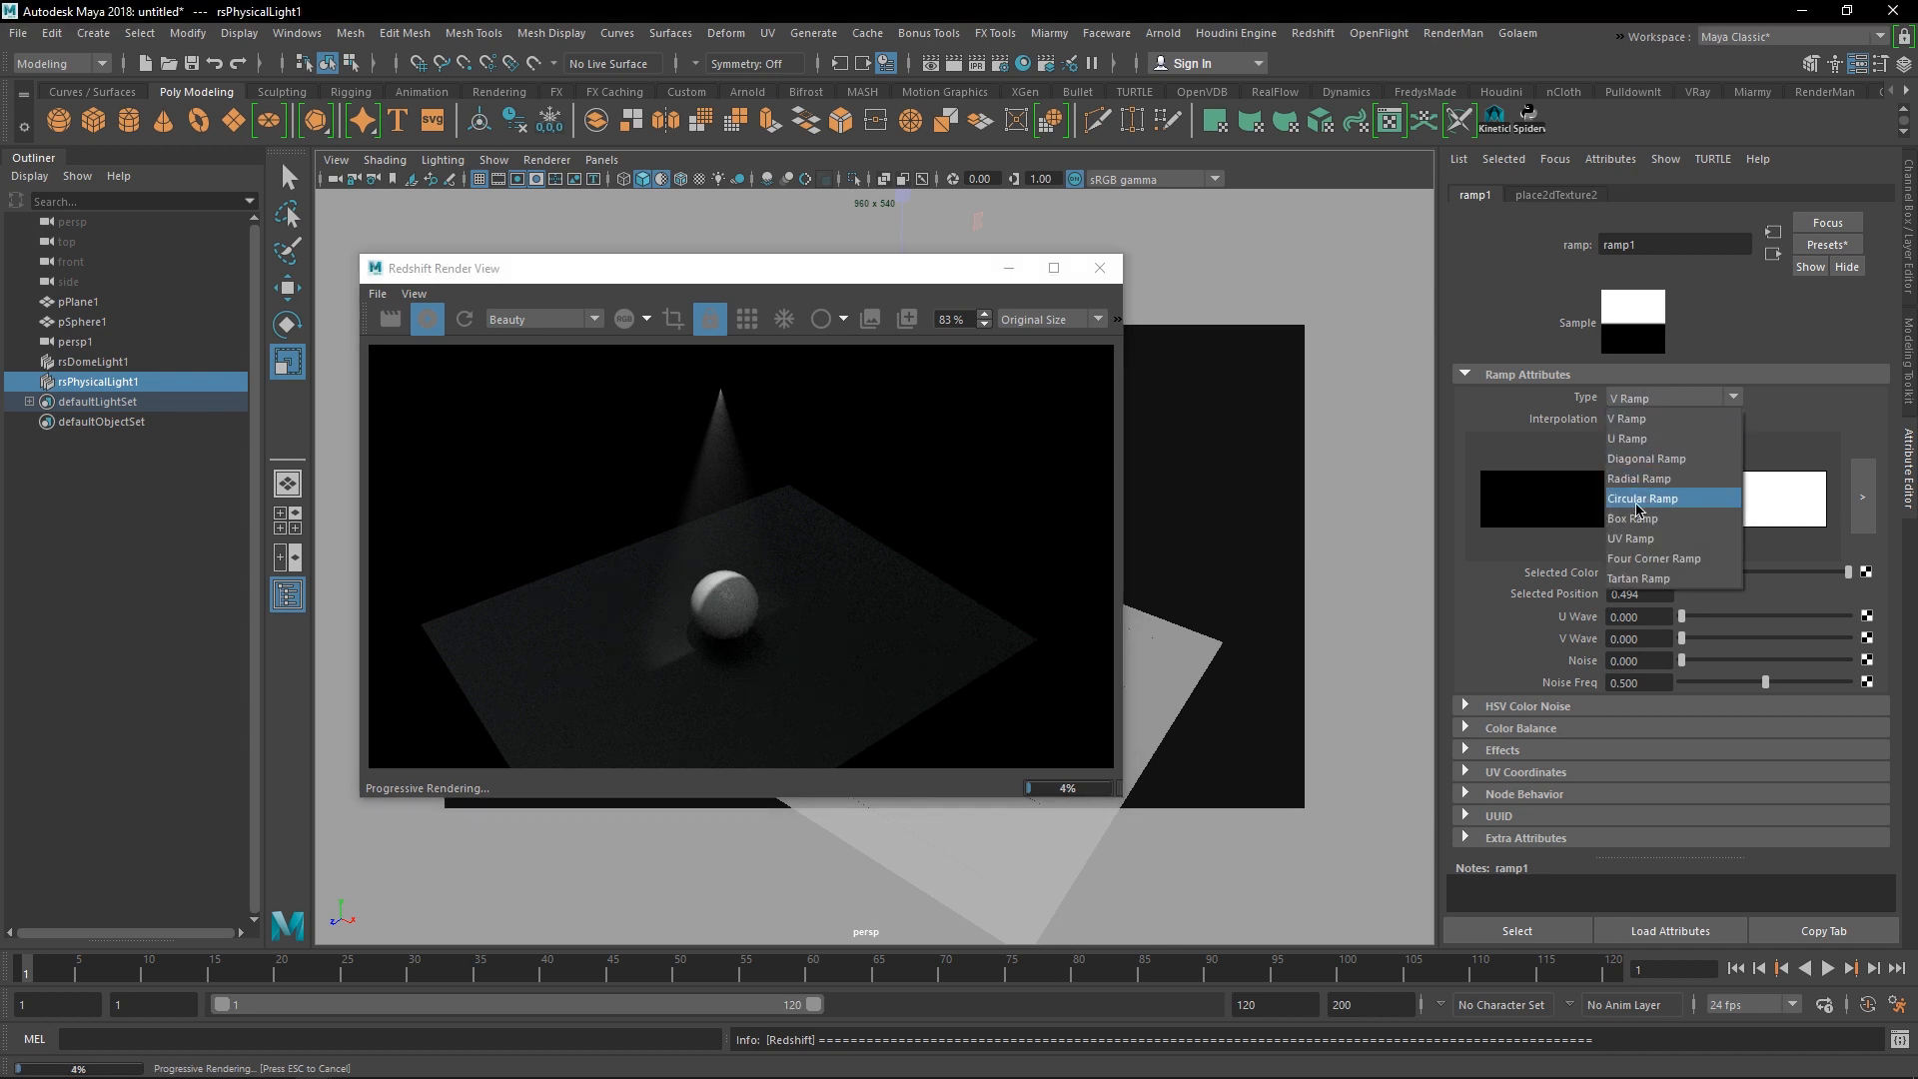
{"action": "left_click", "coordinate": [1637, 504]}
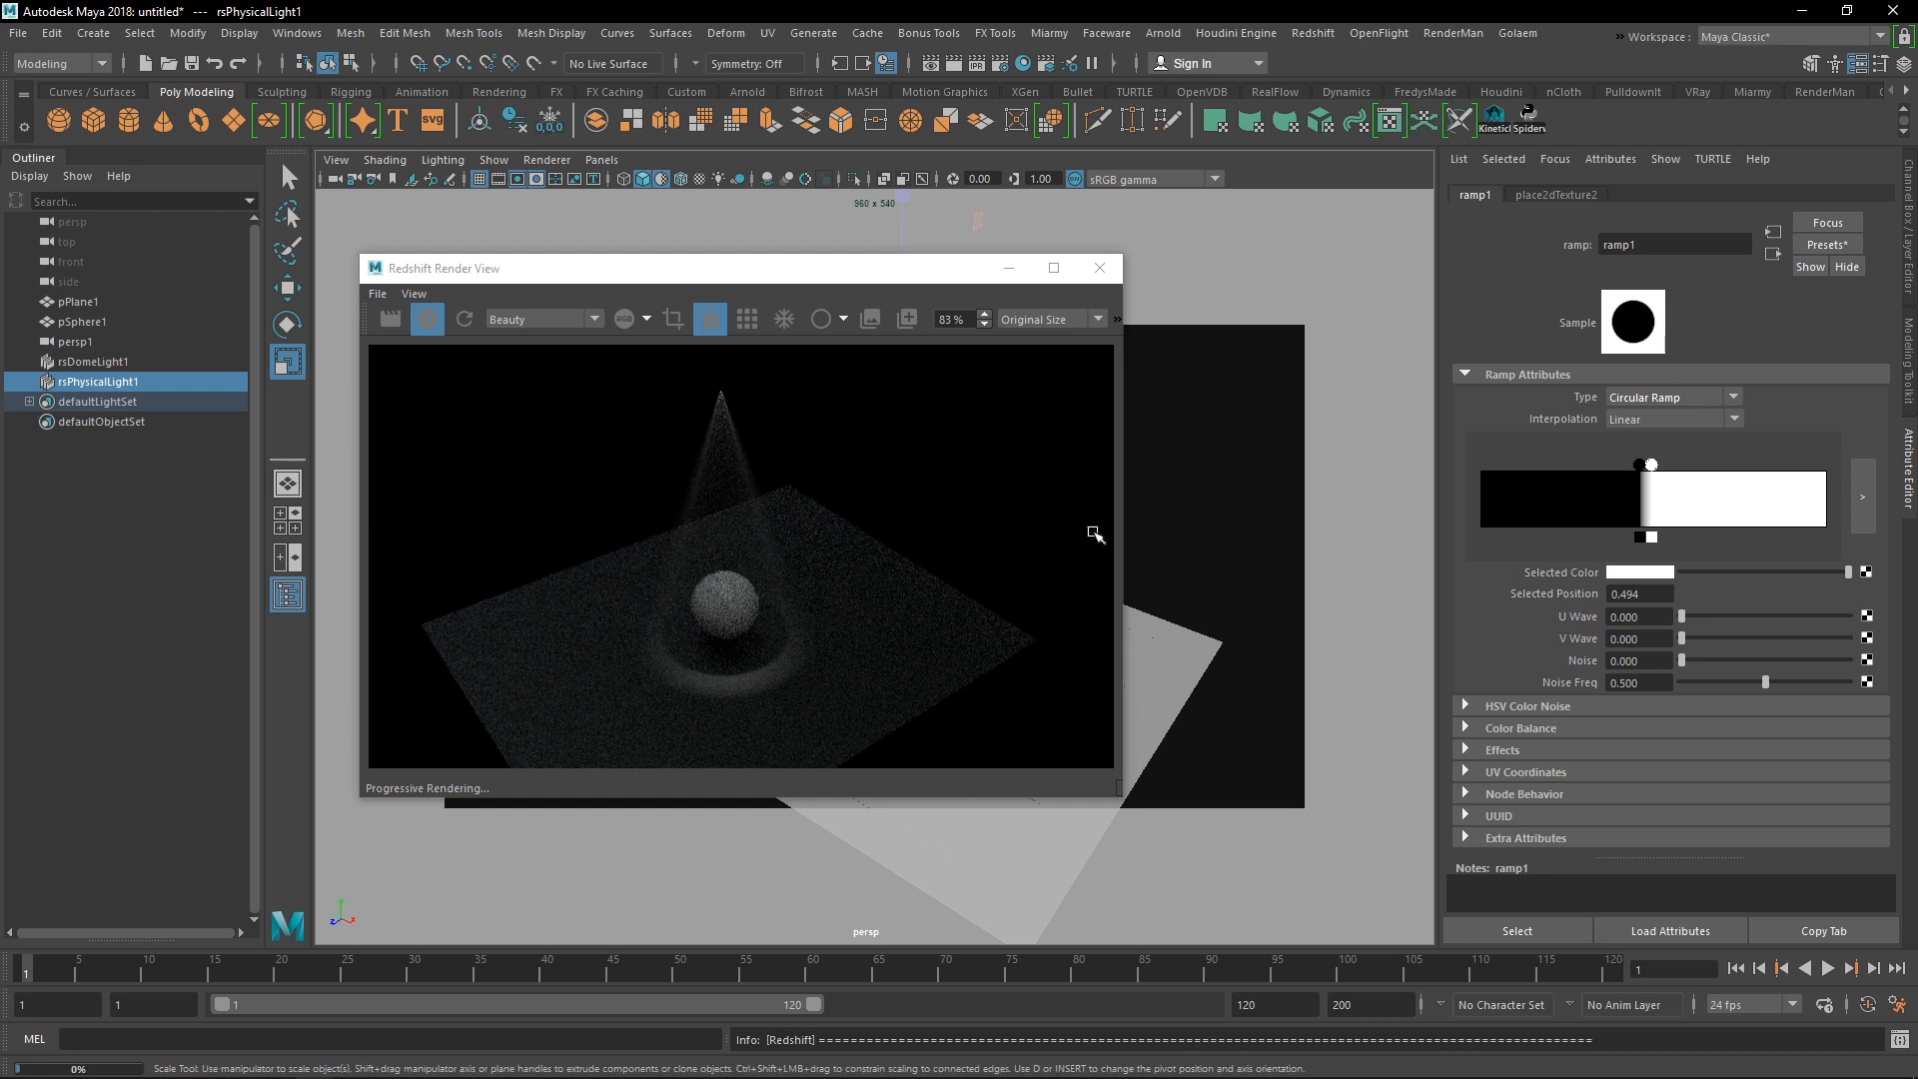
- Examine the circular ramp's light cone and its pattern on the plane from low, close and raised angles
{"action": "left_click_drag", "start_coordinate": [841, 281], "coordinate": [1446, 284]}
{"action": "scroll", "coordinate": [852, 610], "scroll_direction": "up", "scroll_amount": 3}
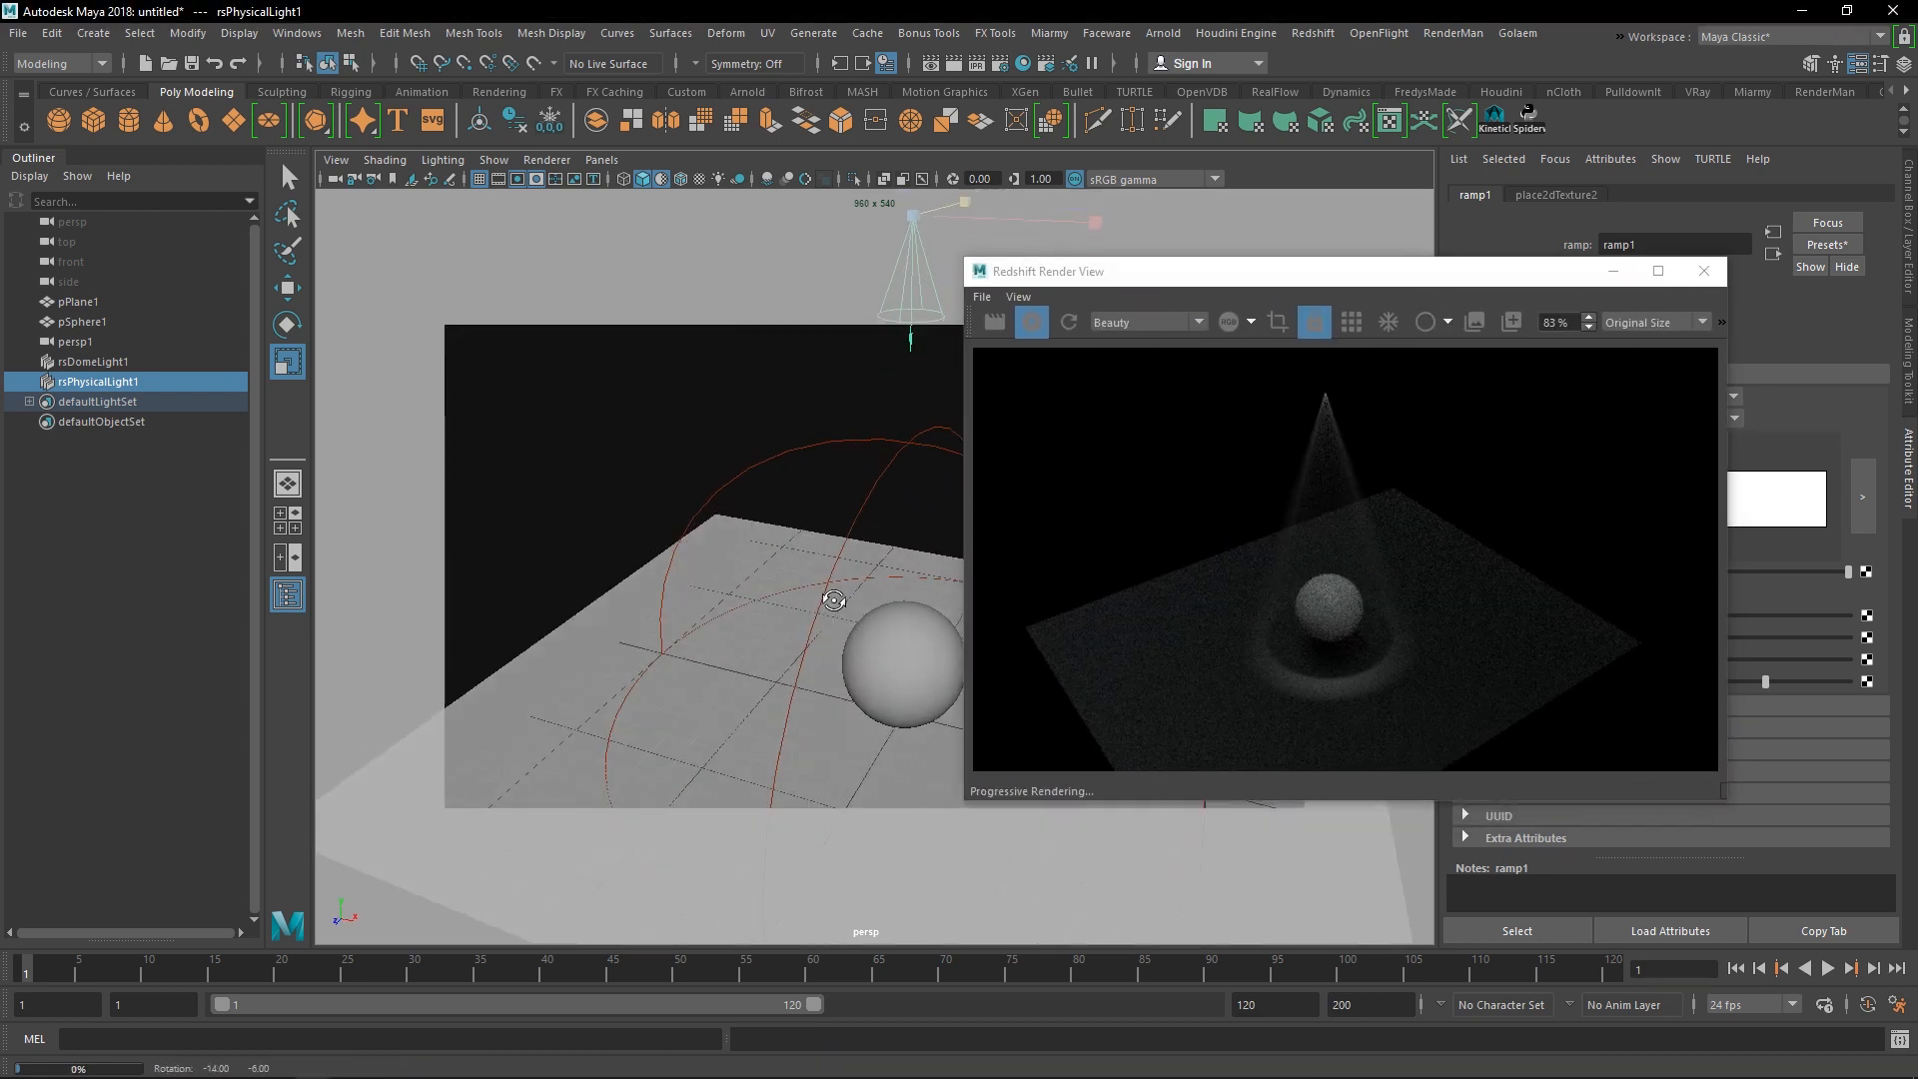
{"action": "right_click_drag", "start_coordinate": [851, 610], "coordinate": [985, 719], "text": "alt"}
{"action": "left_click_drag", "start_coordinate": [839, 684], "coordinate": [819, 579], "text": "alt"}
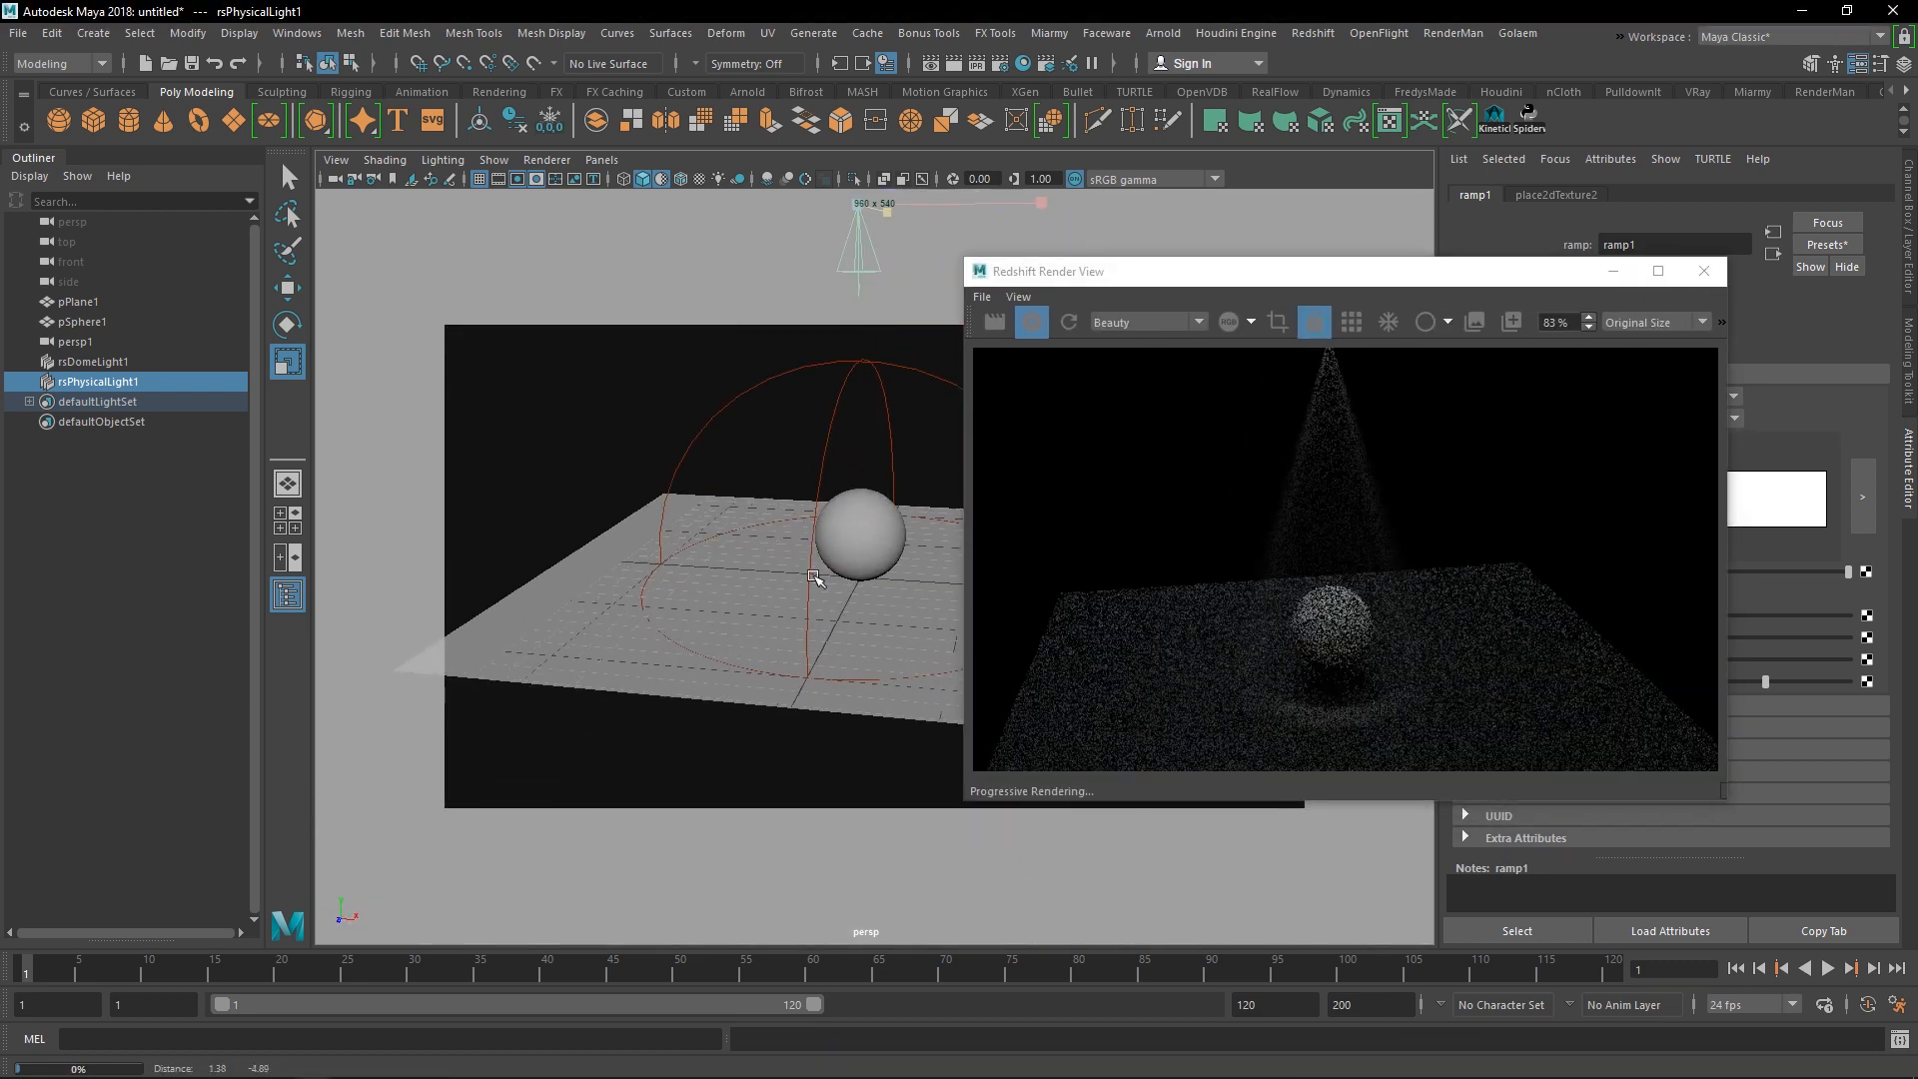
{"action": "right_click_drag", "start_coordinate": [818, 579], "coordinate": [1200, 744], "text": "alt"}
{"action": "left_click_drag", "start_coordinate": [867, 597], "coordinate": [827, 533], "text": "alt"}
{"action": "scroll", "coordinate": [807, 617], "scroll_direction": "down", "scroll_amount": 5}
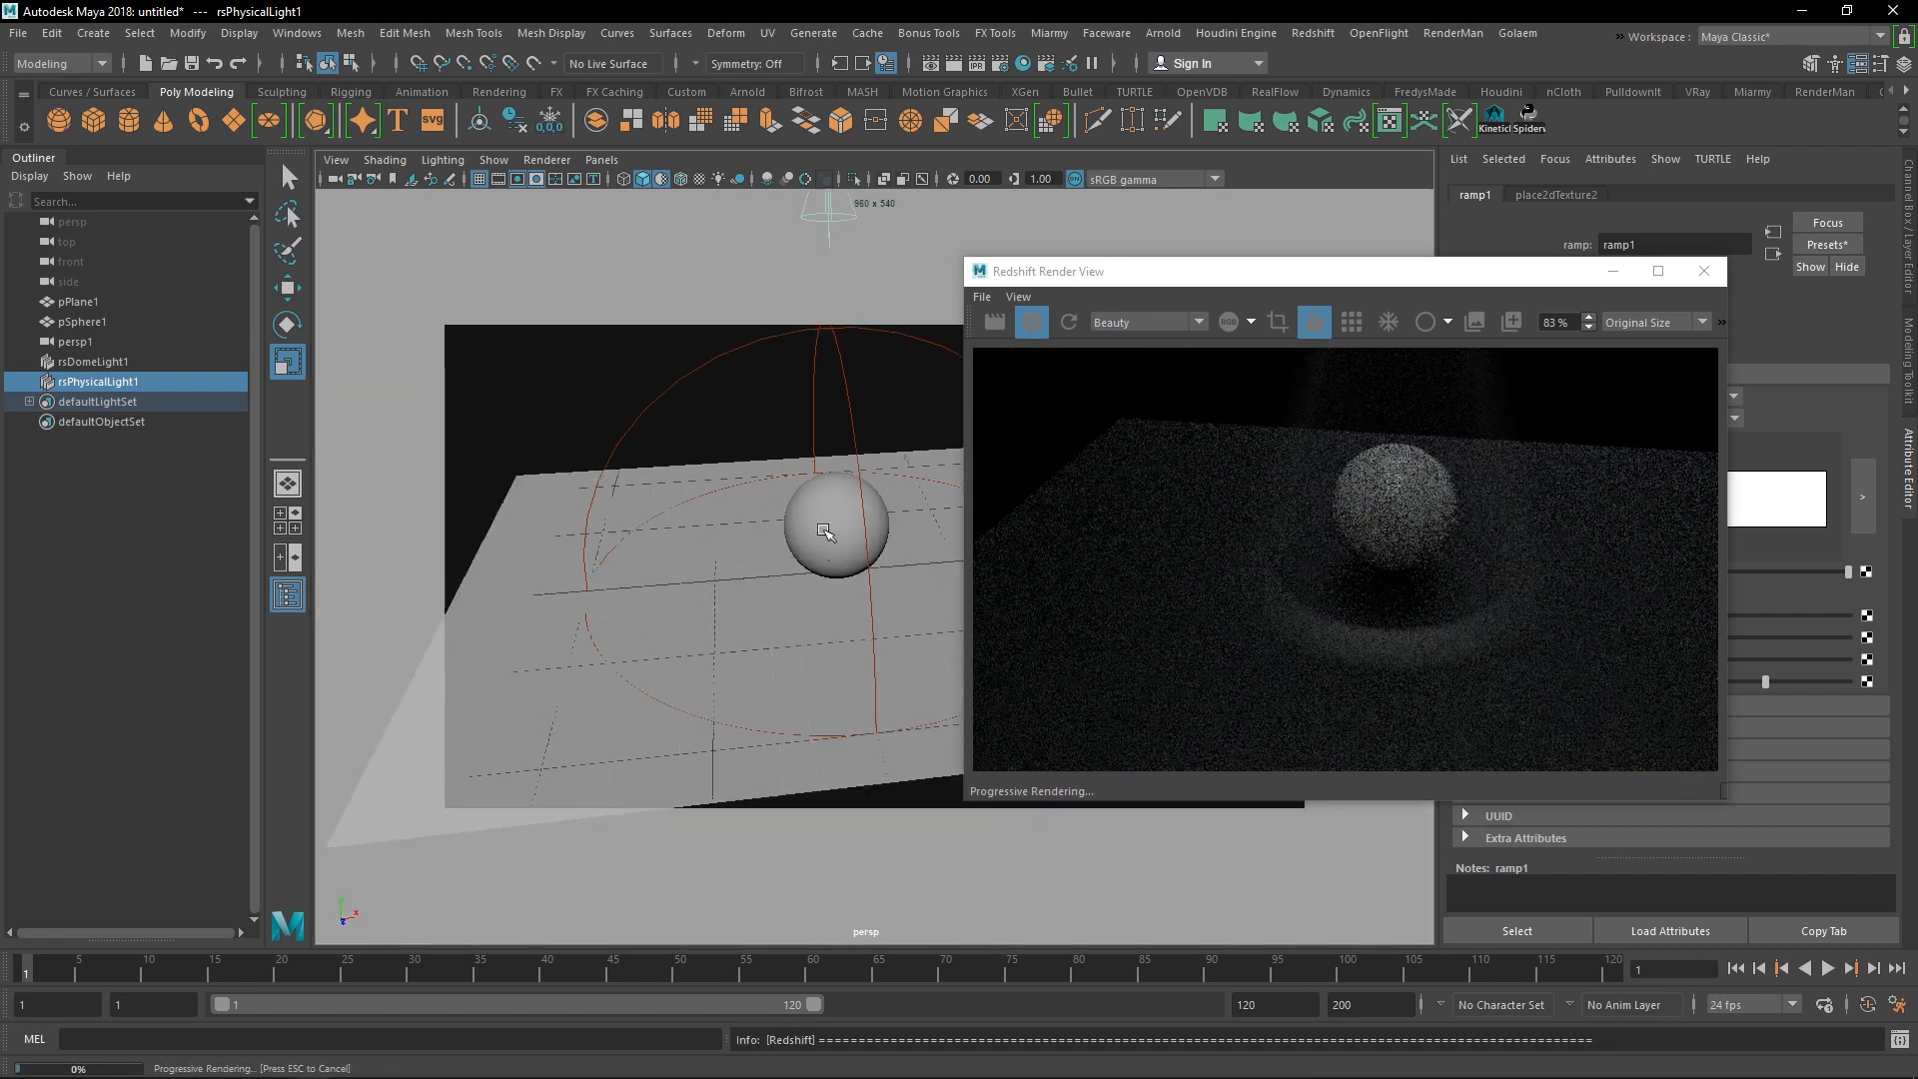
{"action": "right_click_drag", "start_coordinate": [827, 533], "coordinate": [835, 613], "text": "alt"}
{"action": "scroll", "coordinate": [834, 612], "scroll_direction": "down", "scroll_amount": 3}
{"action": "left_click_drag", "start_coordinate": [834, 613], "coordinate": [869, 620], "text": "alt"}
{"action": "right_click_drag", "start_coordinate": [869, 619], "coordinate": [993, 676], "text": "alt"}
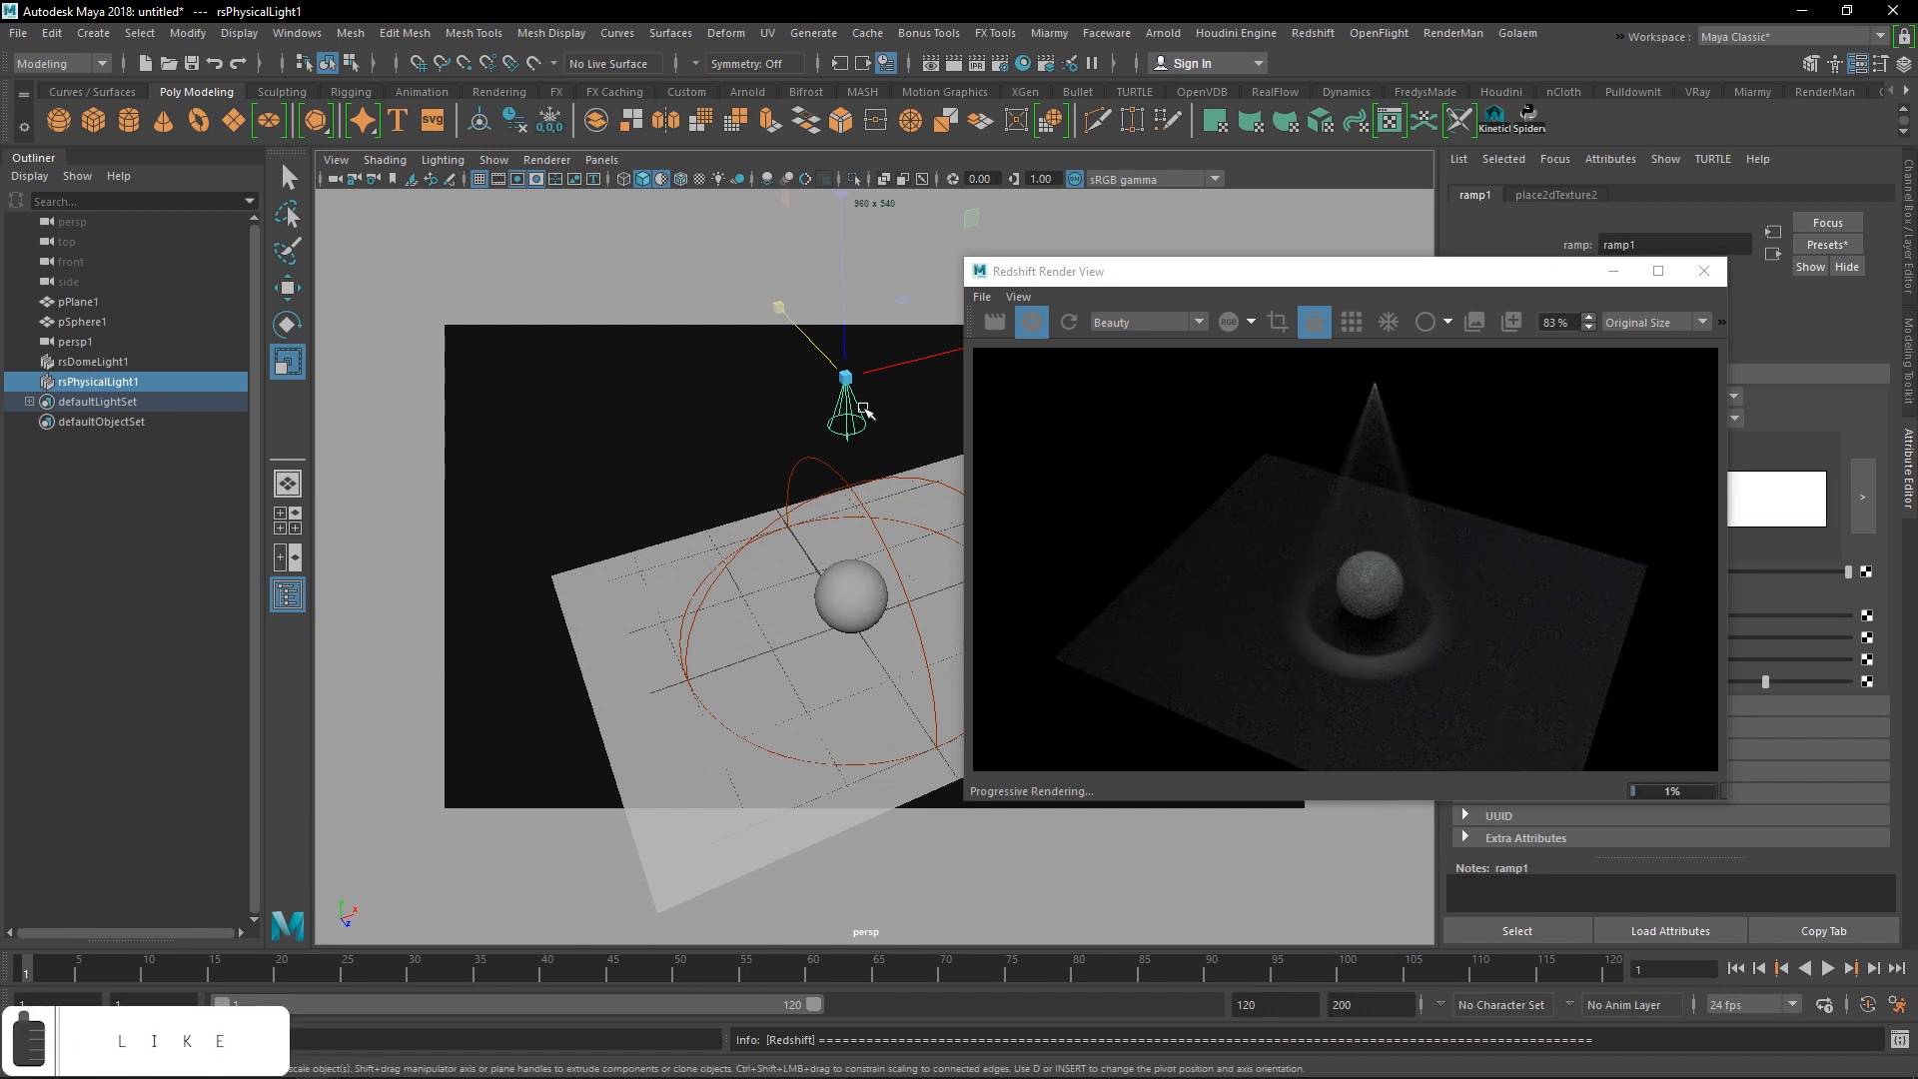
{"action": "left_click_drag", "start_coordinate": [1296, 286], "coordinate": [787, 263]}
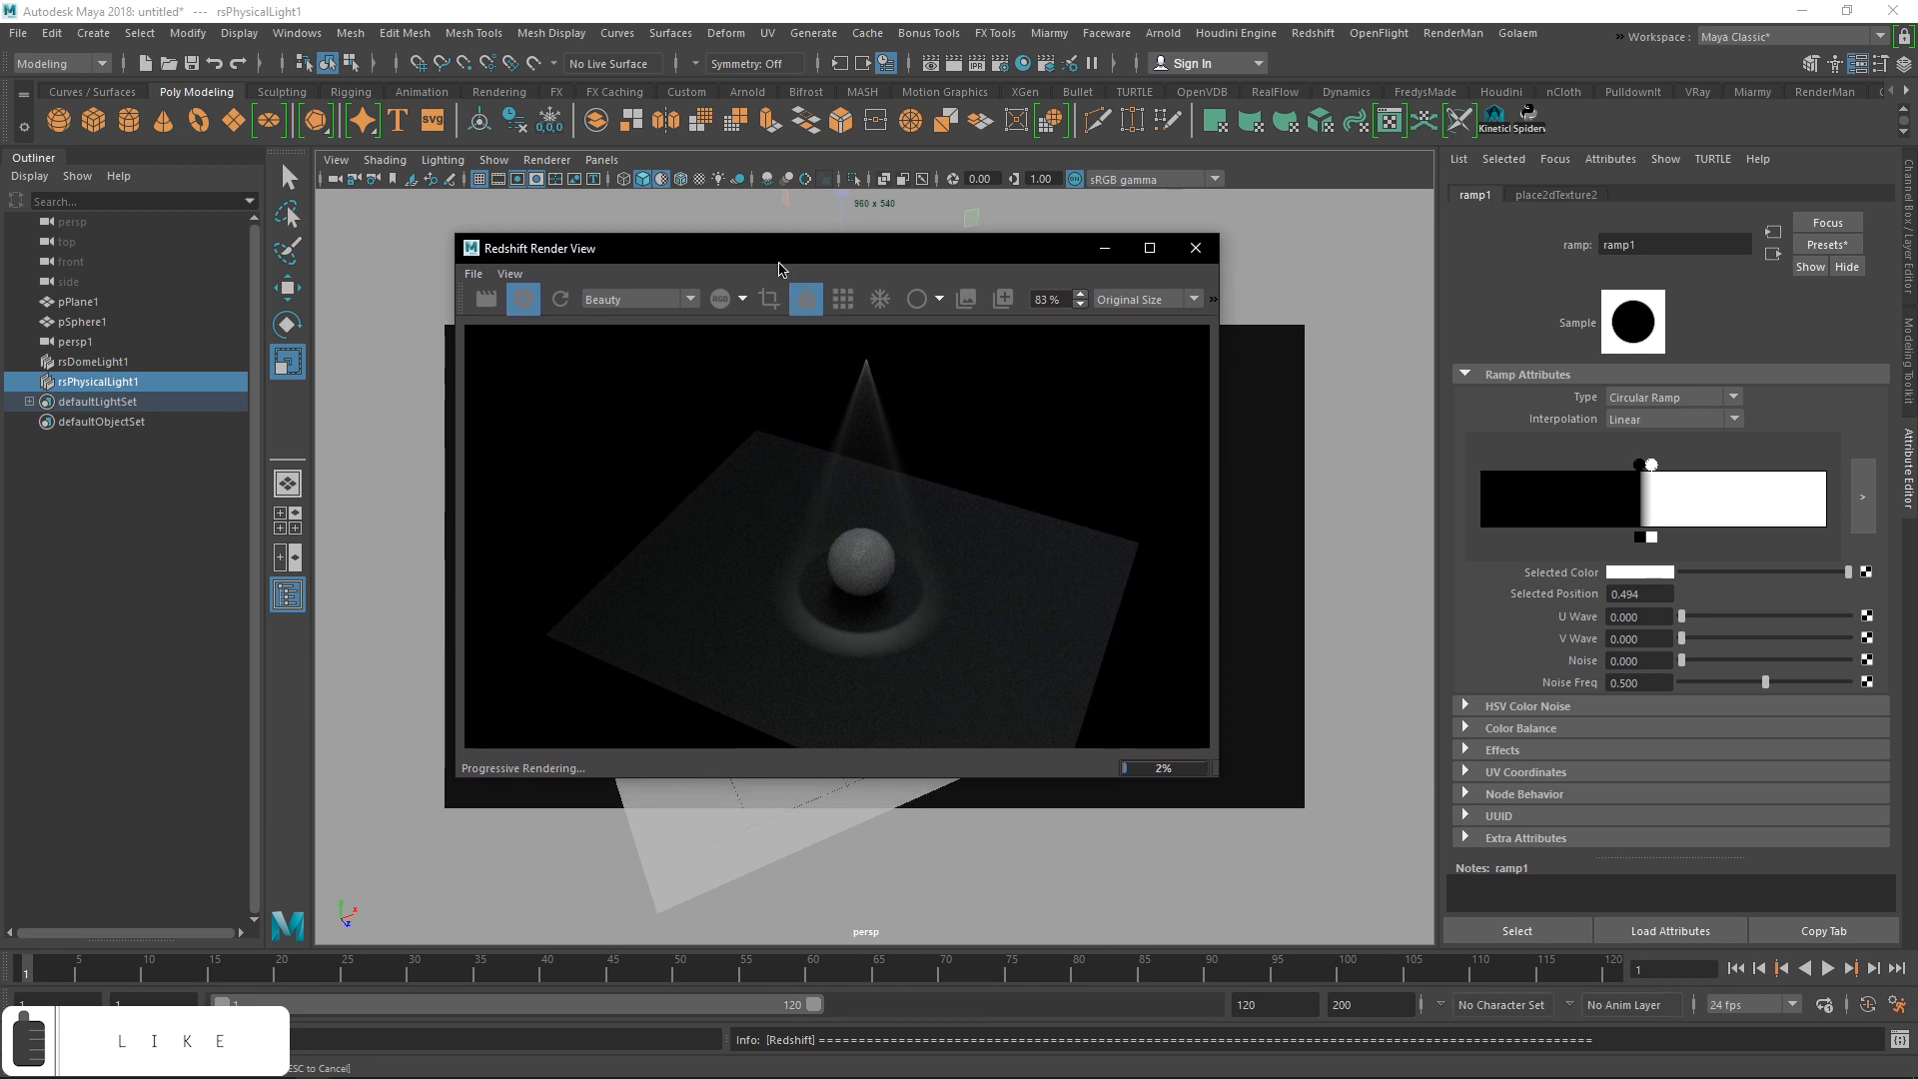
- Raise the spot light's volume Contribution Scale to 1.000
{"action": "left_click", "coordinate": [1774, 255]}
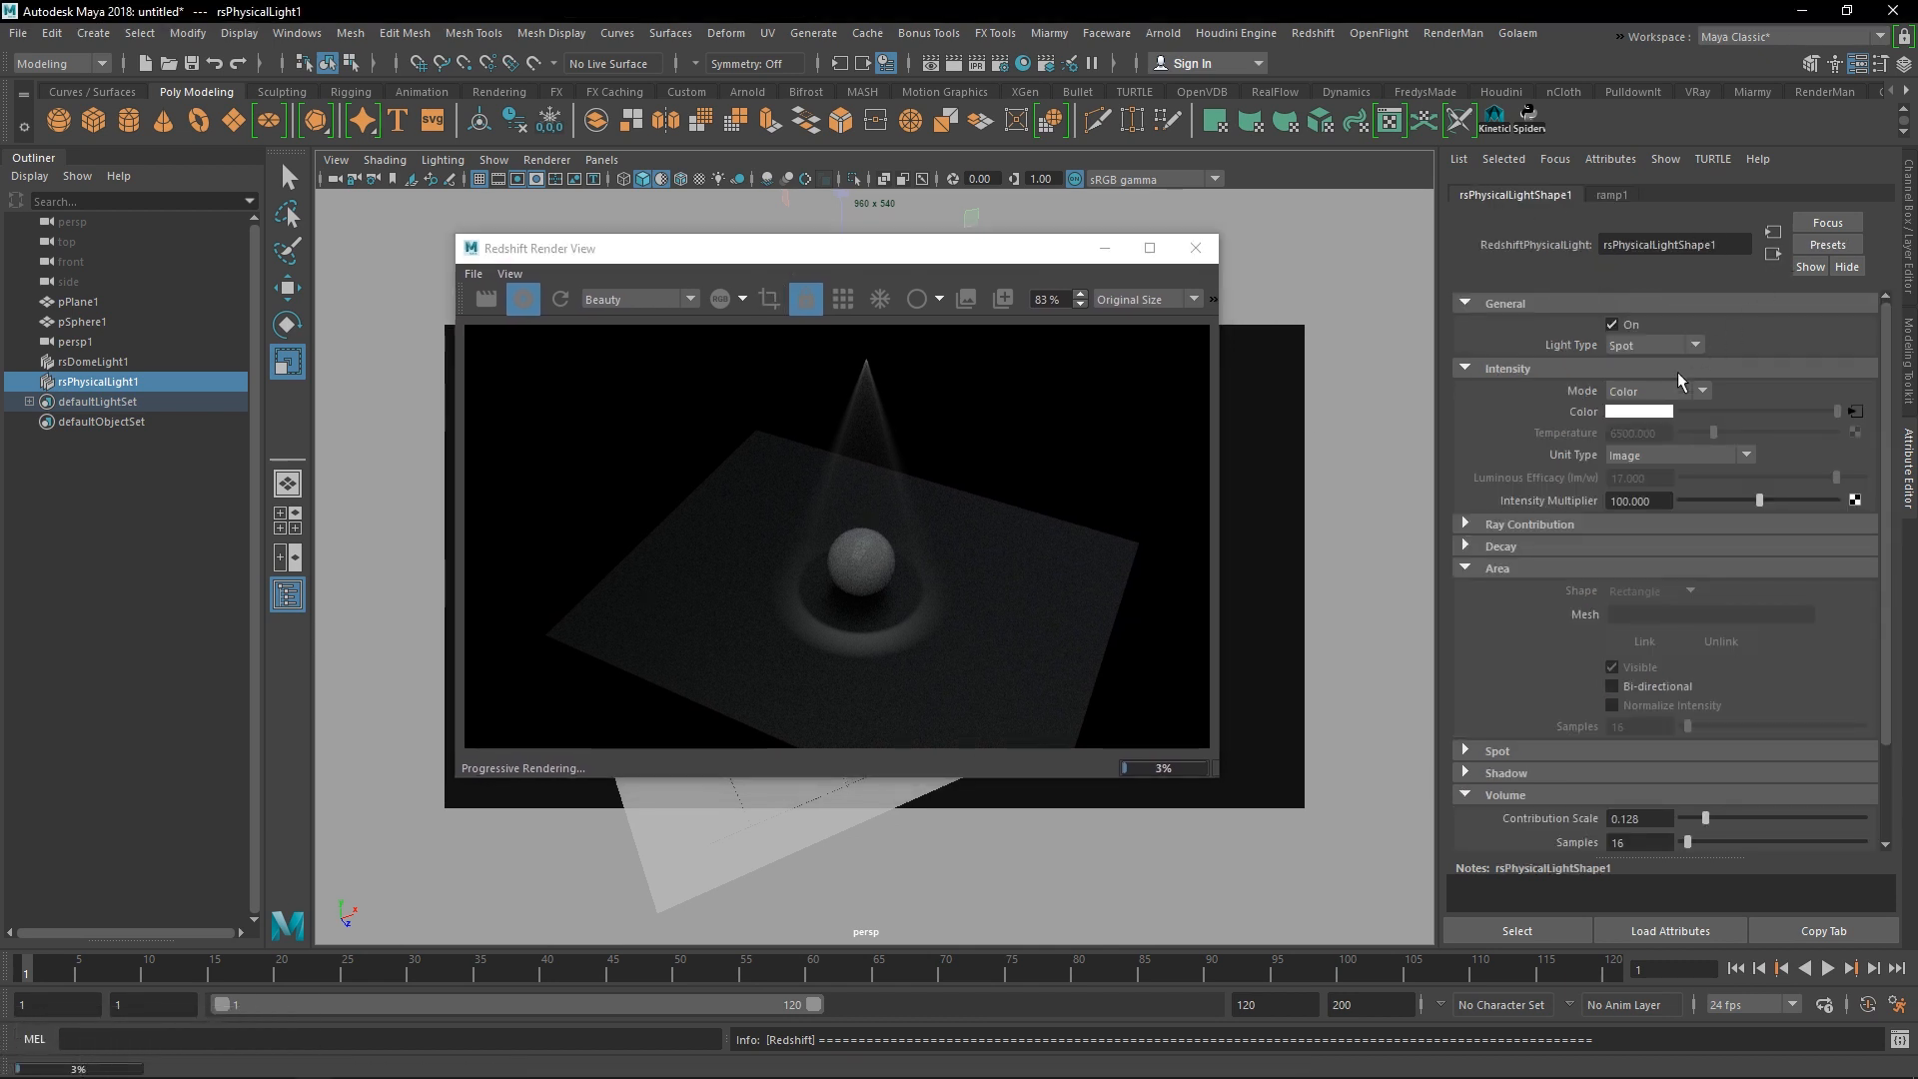
{"action": "scroll", "coordinate": [1650, 671], "scroll_direction": "down", "scroll_amount": 3}
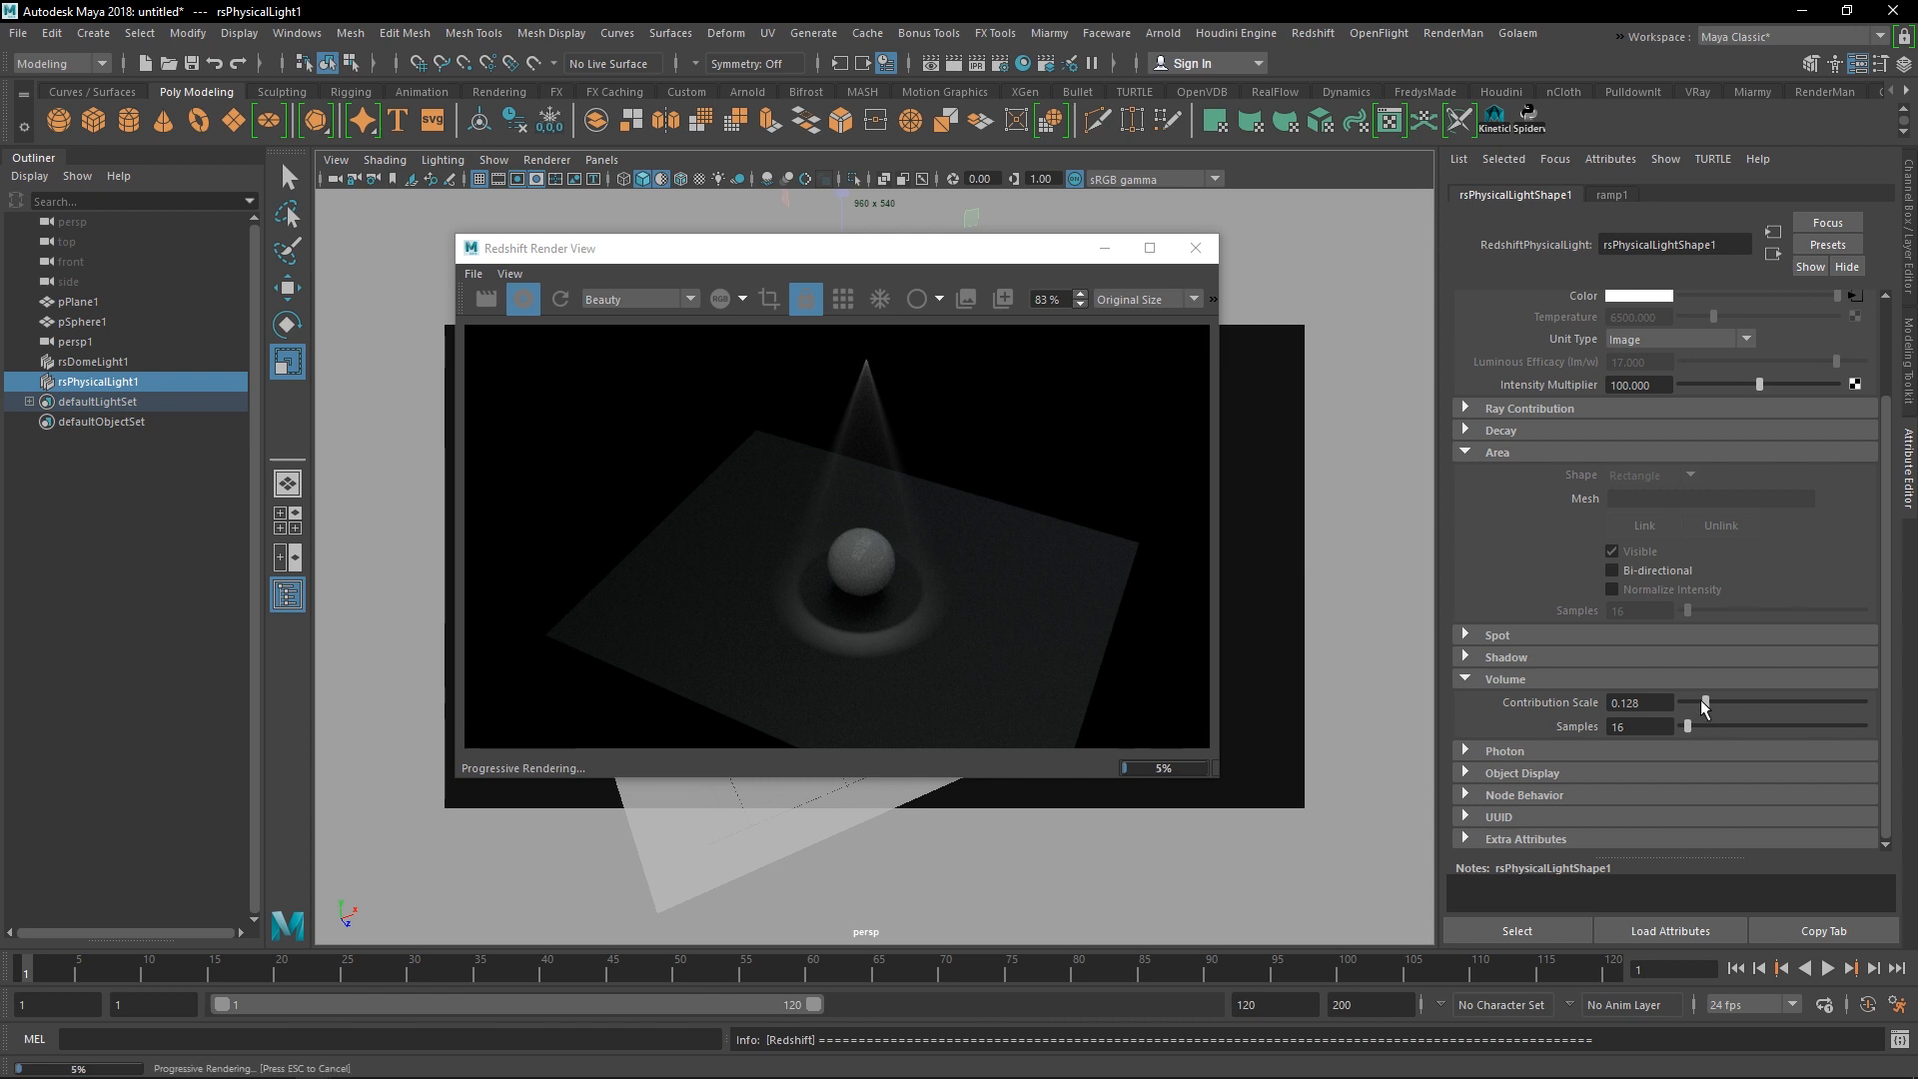
{"action": "left_click_drag", "start_coordinate": [1702, 700], "coordinate": [1762, 702]}
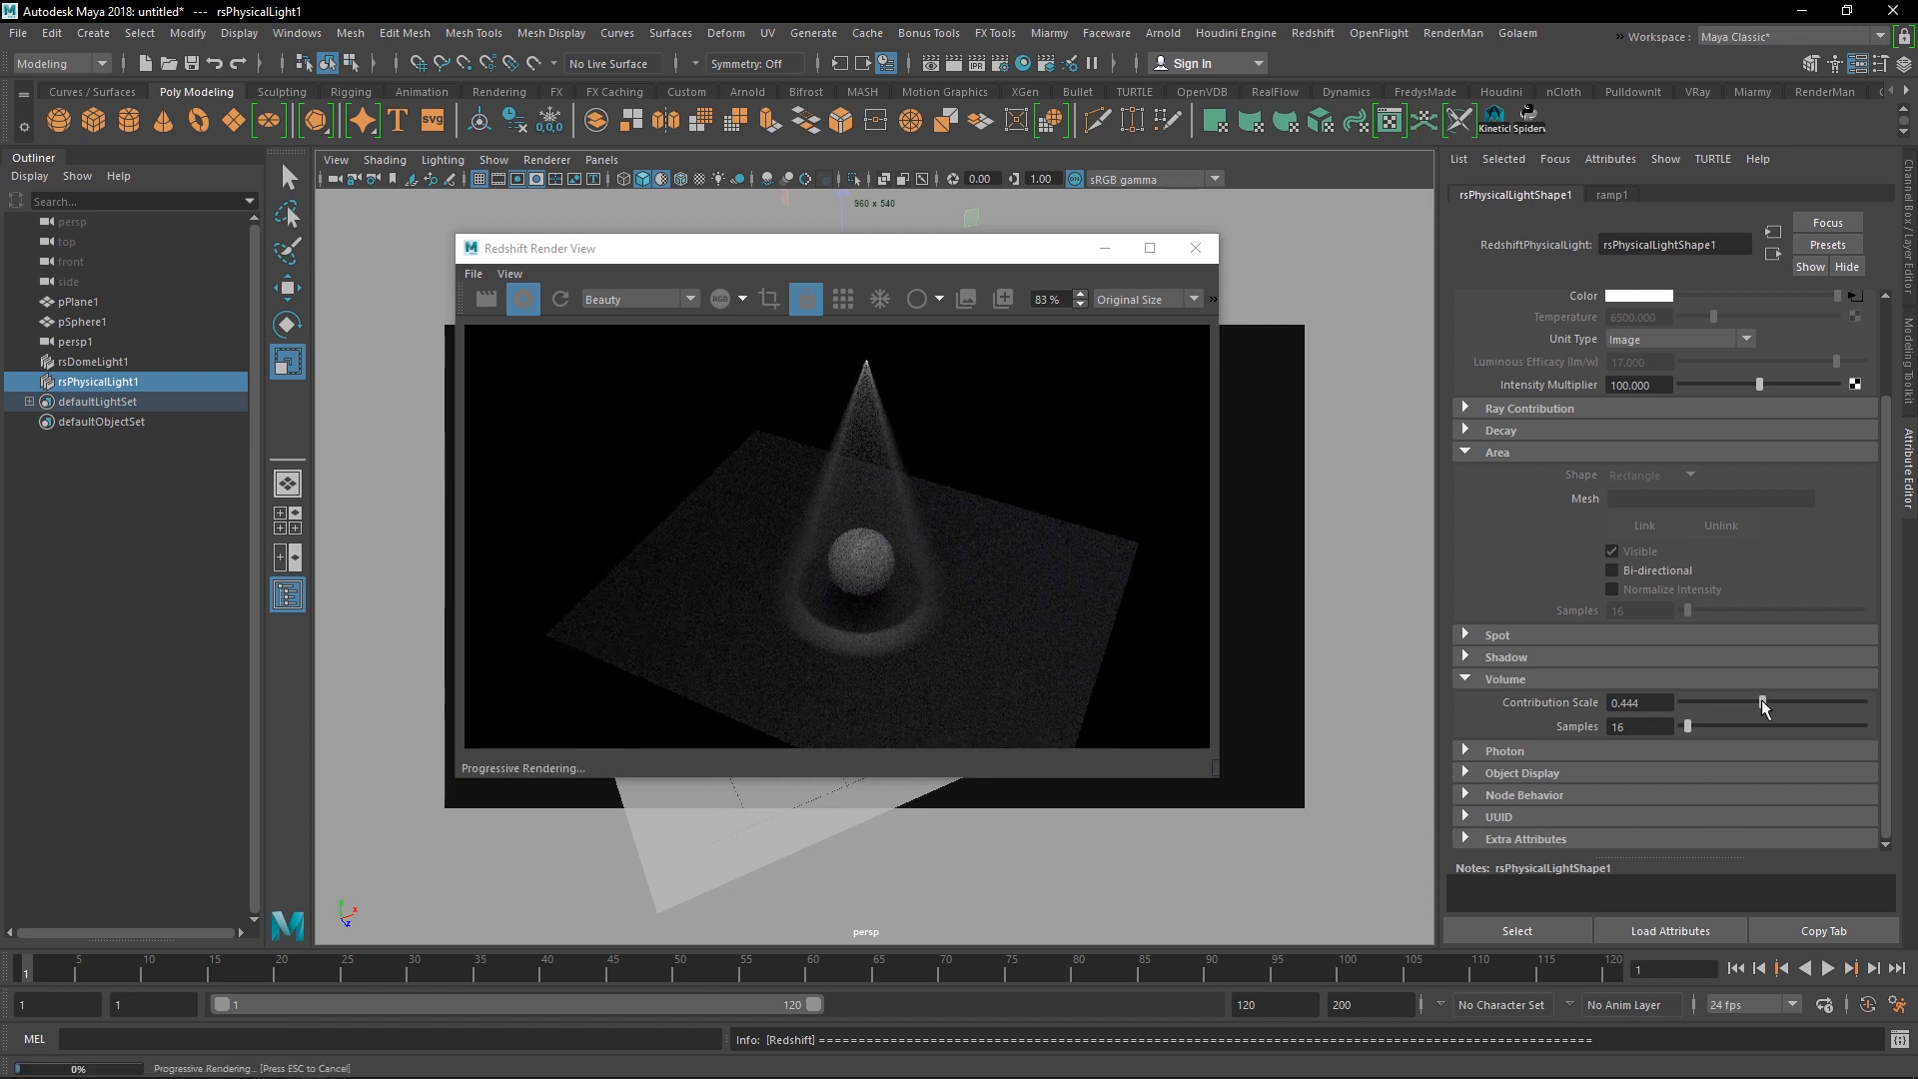
{"action": "left_click_drag", "start_coordinate": [1760, 699], "coordinate": [1864, 702]}
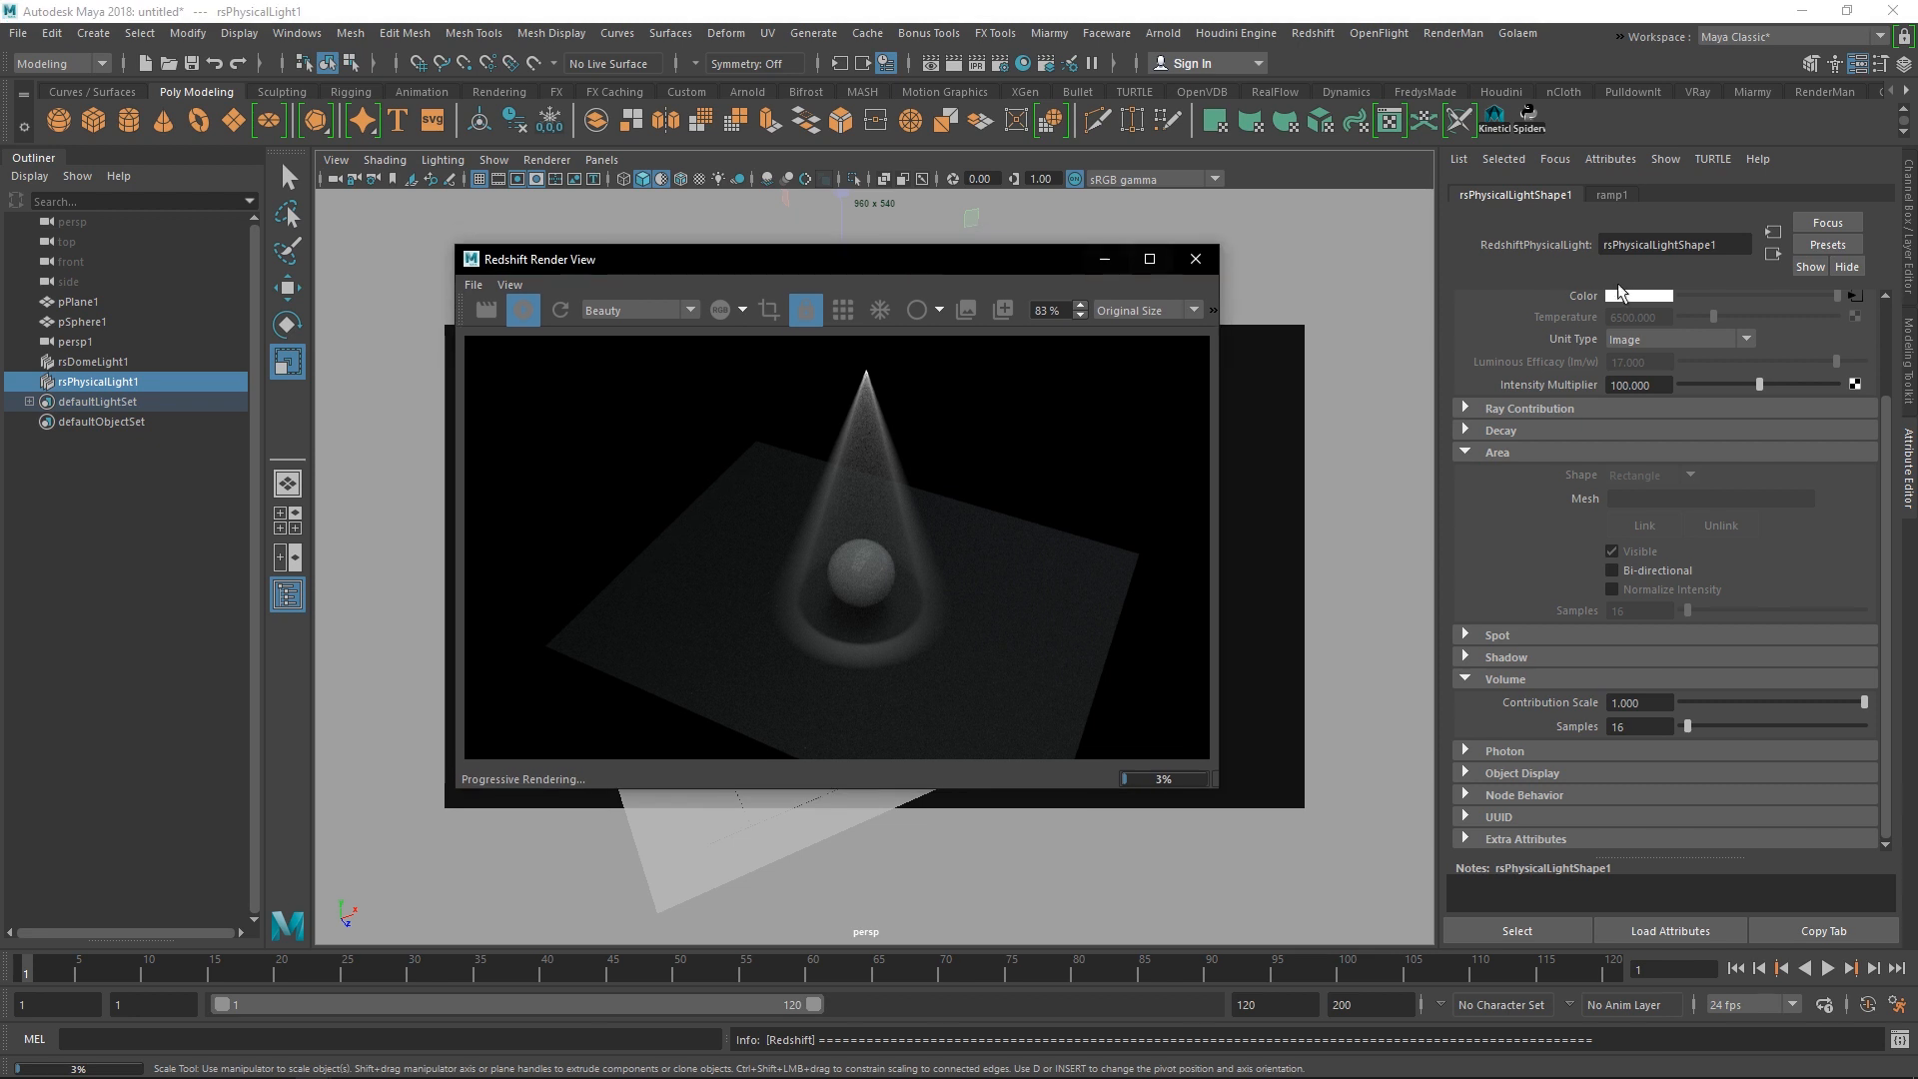
- Invert the circular ramp by moving the black marker to position 1.000 and the white marker to 0.520
{"action": "left_click", "coordinate": [1854, 295]}
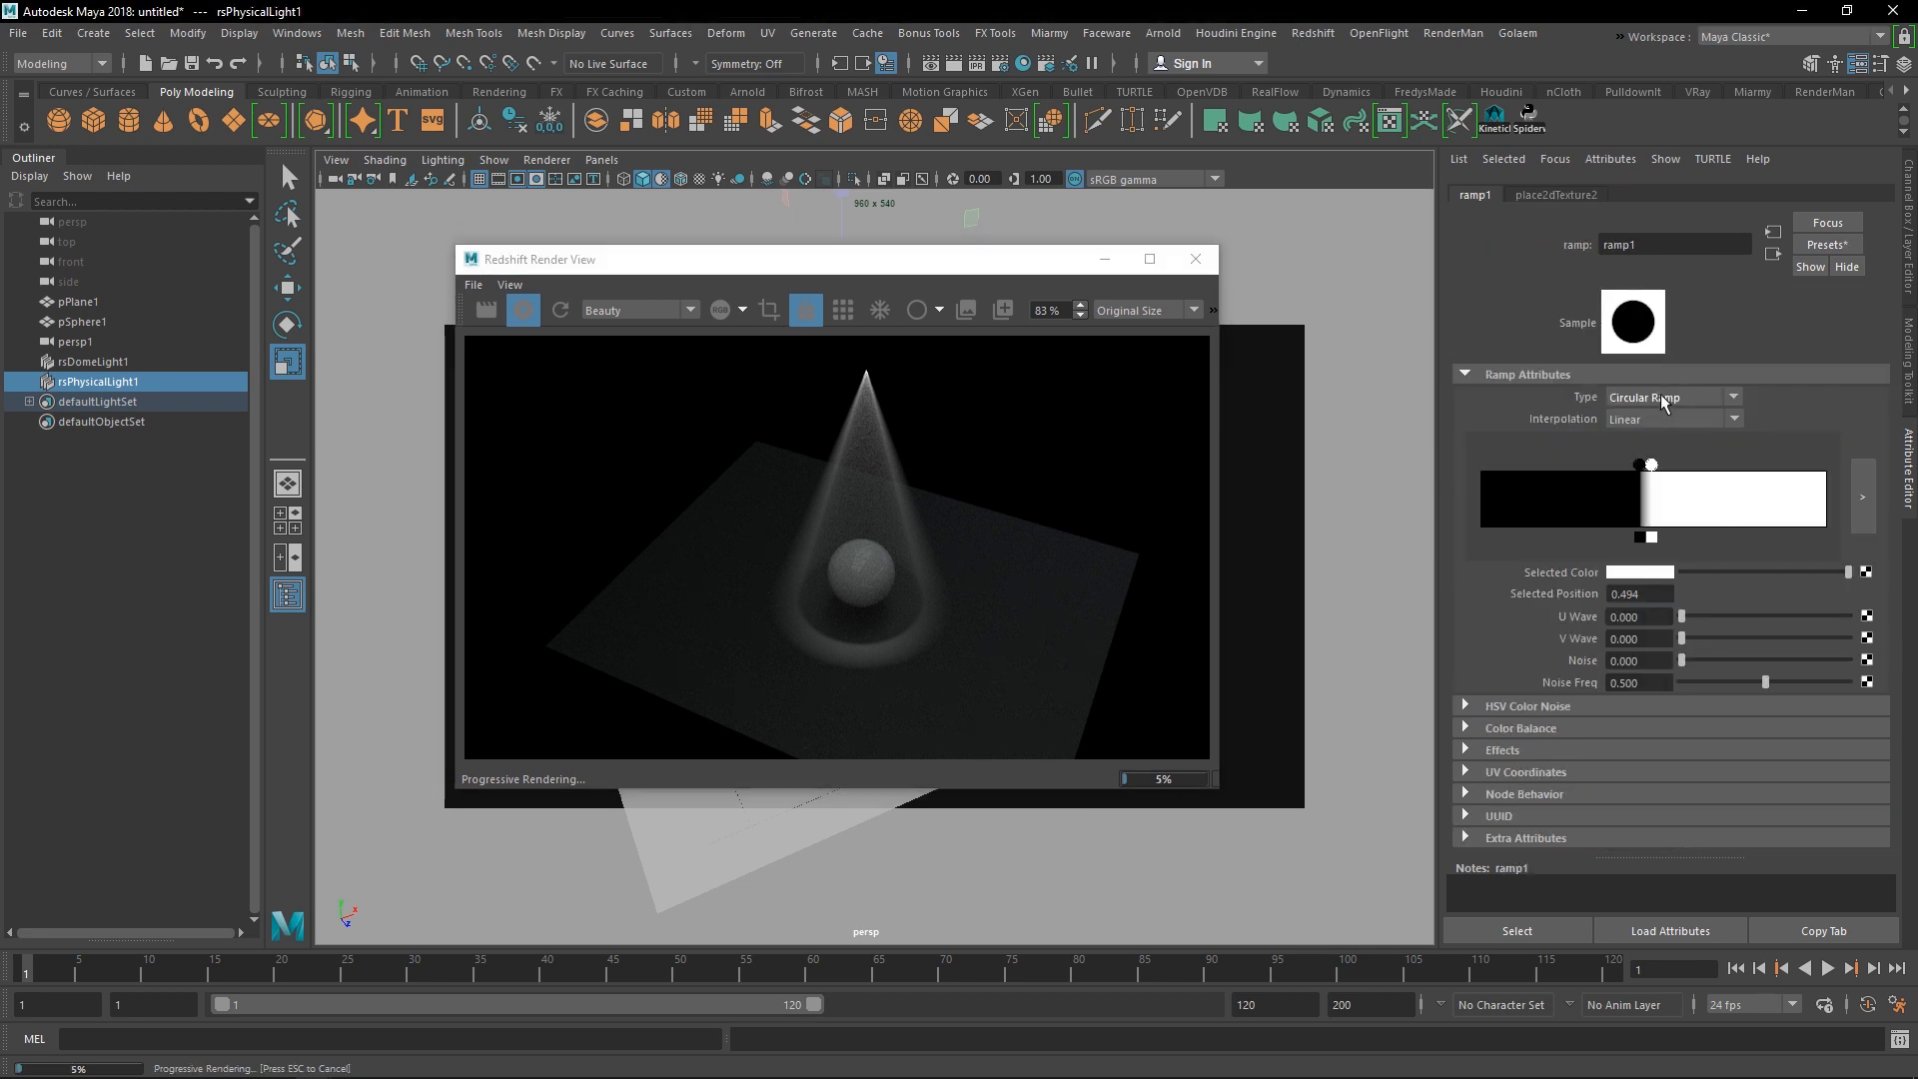
{"action": "left_click_drag", "start_coordinate": [939, 266], "coordinate": [811, 229]}
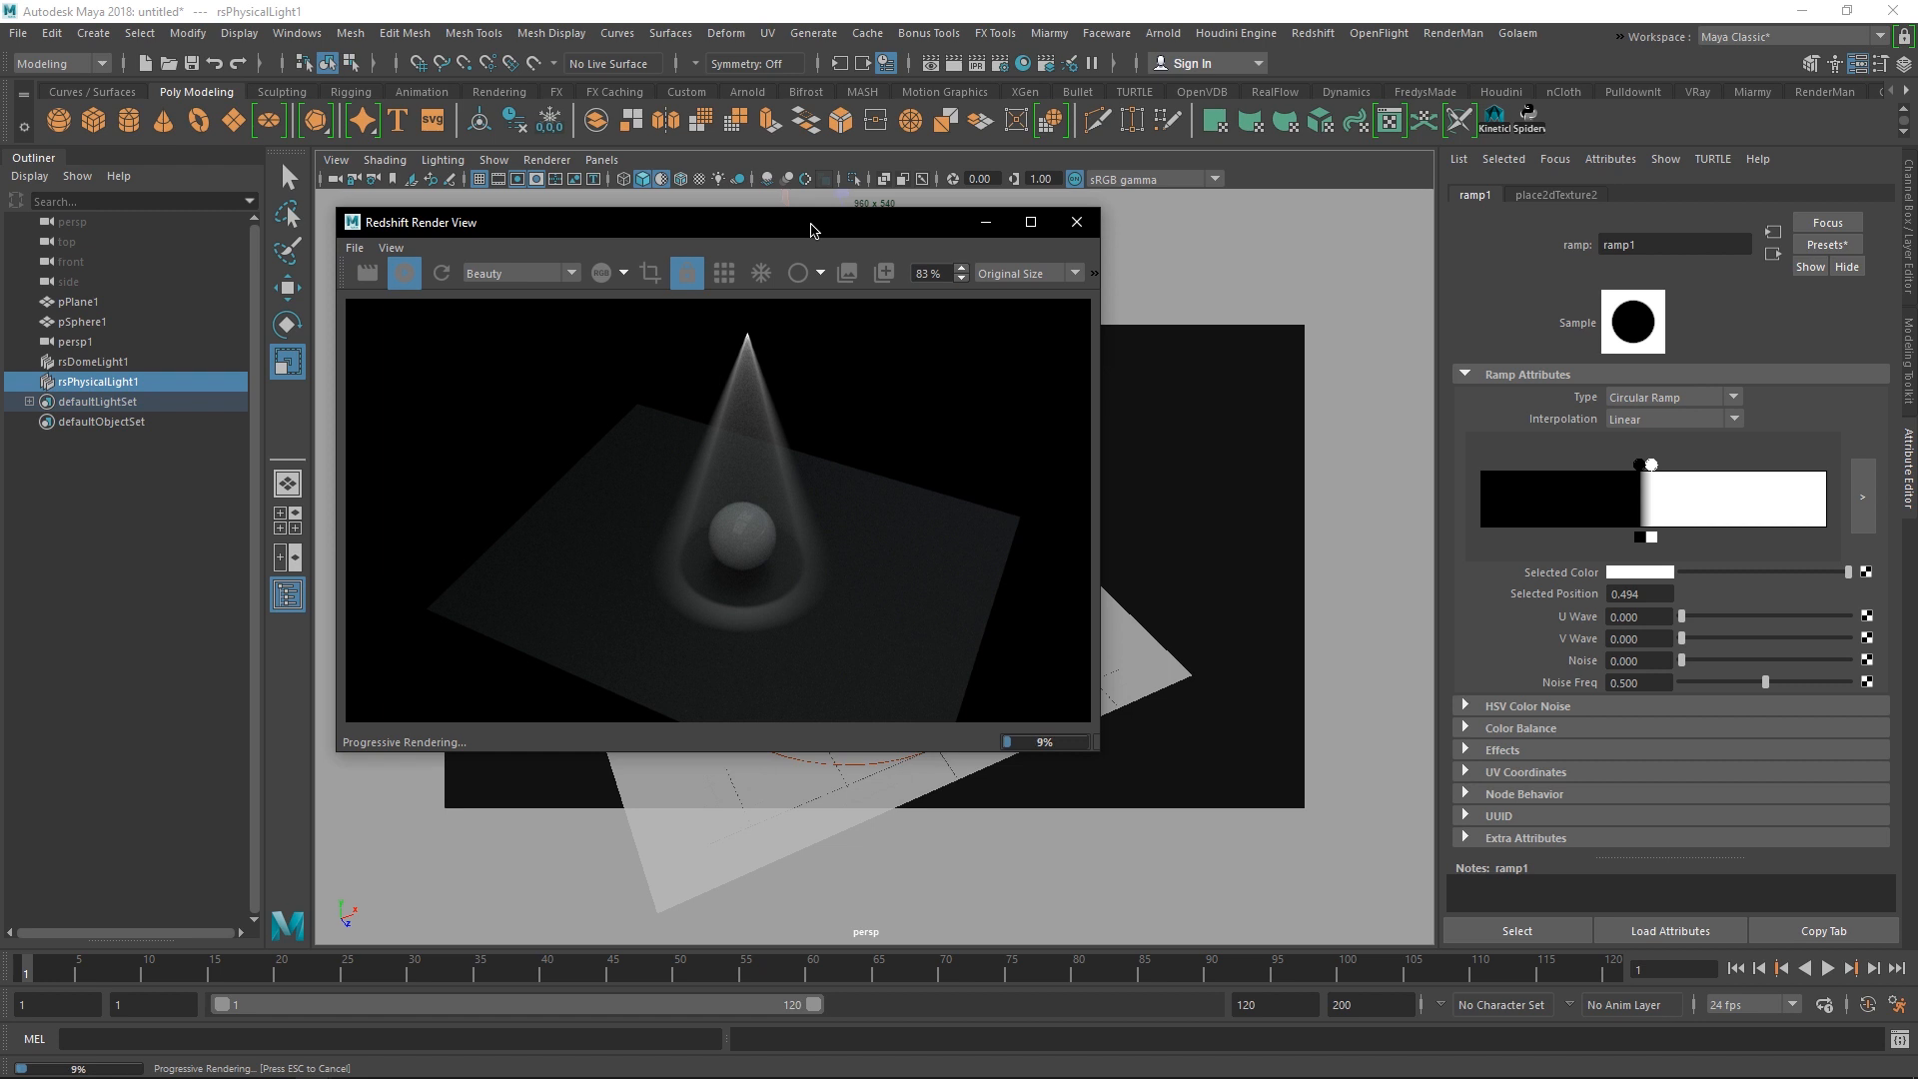
{"action": "mouse_move", "coordinate": [808, 228]}
{"action": "left_mouse_down"}
{"action": "mouse_move", "coordinate": [1619, 300]}
{"action": "mouse_move", "coordinate": [1155, 317]}
{"action": "mouse_move", "coordinate": [811, 226]}
{"action": "left_mouse_up"}
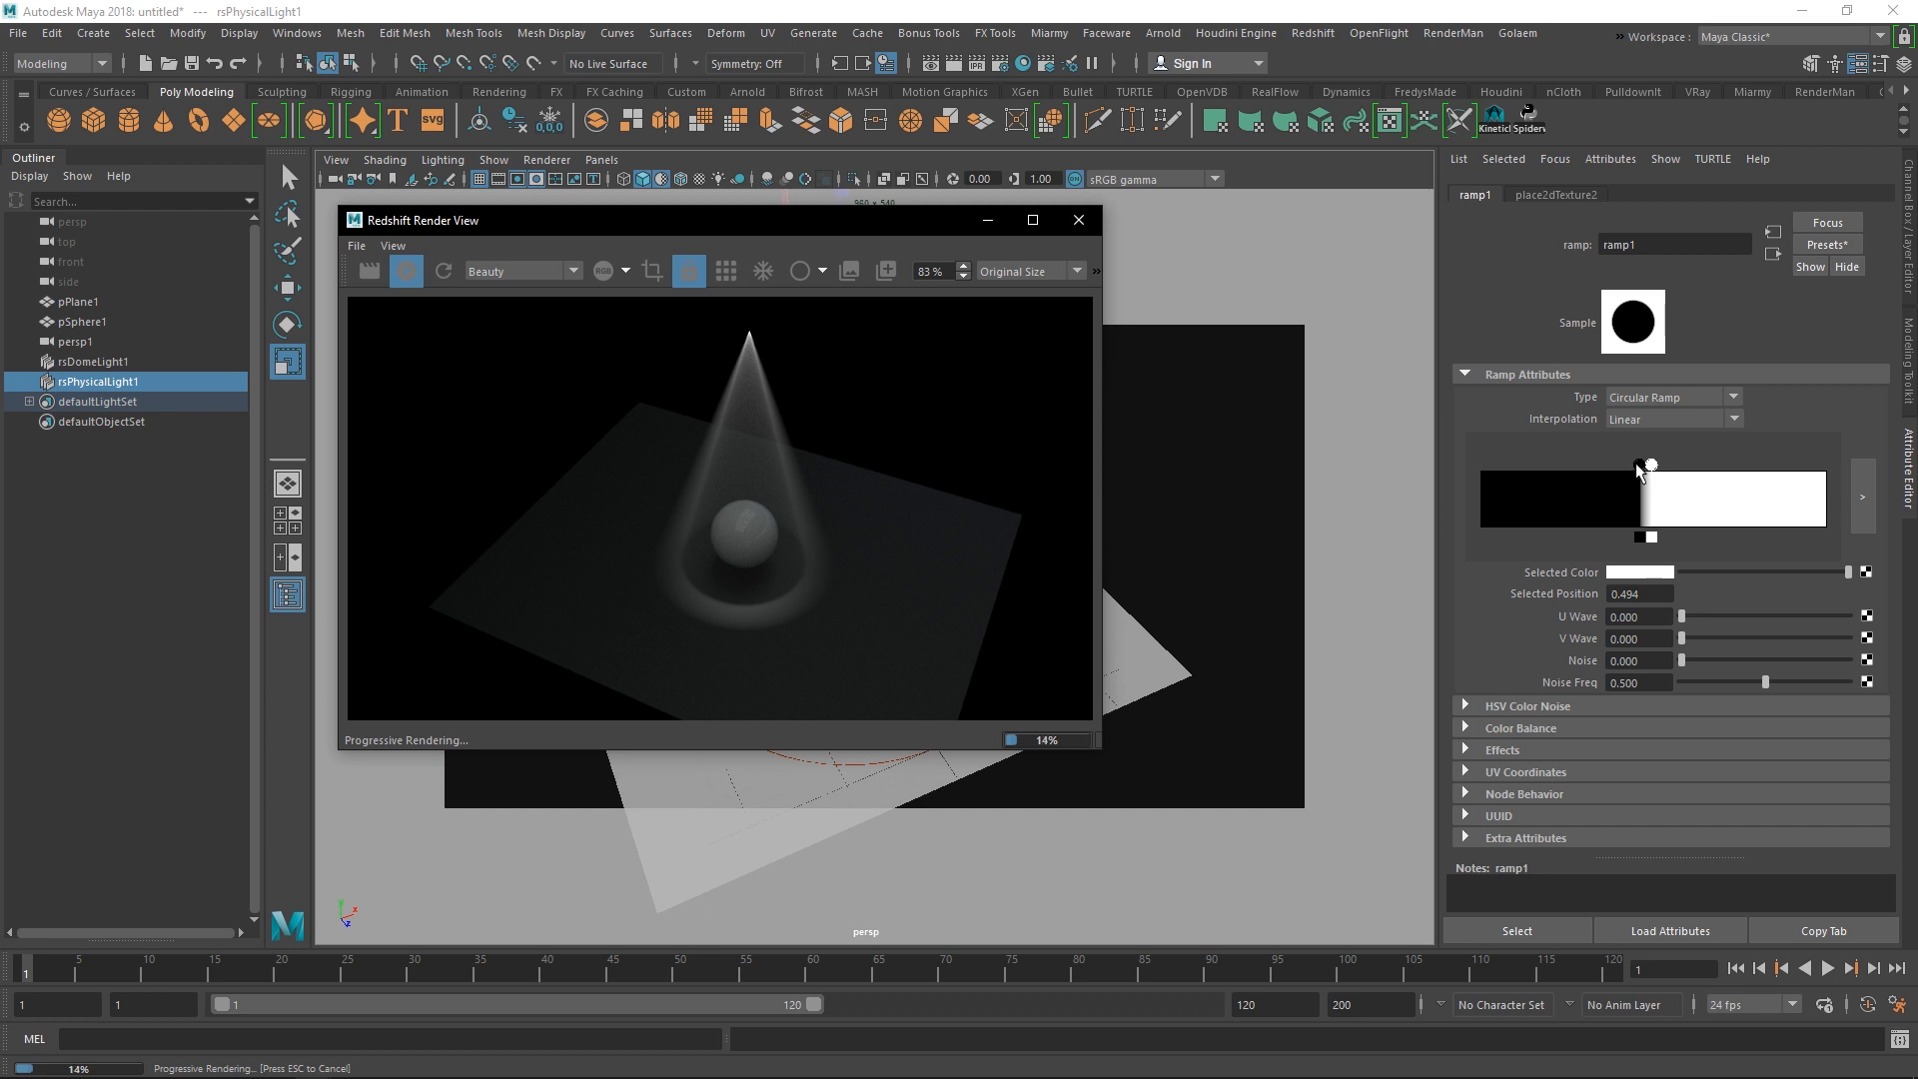
{"action": "left_click_drag", "start_coordinate": [1639, 466], "coordinate": [1884, 464]}
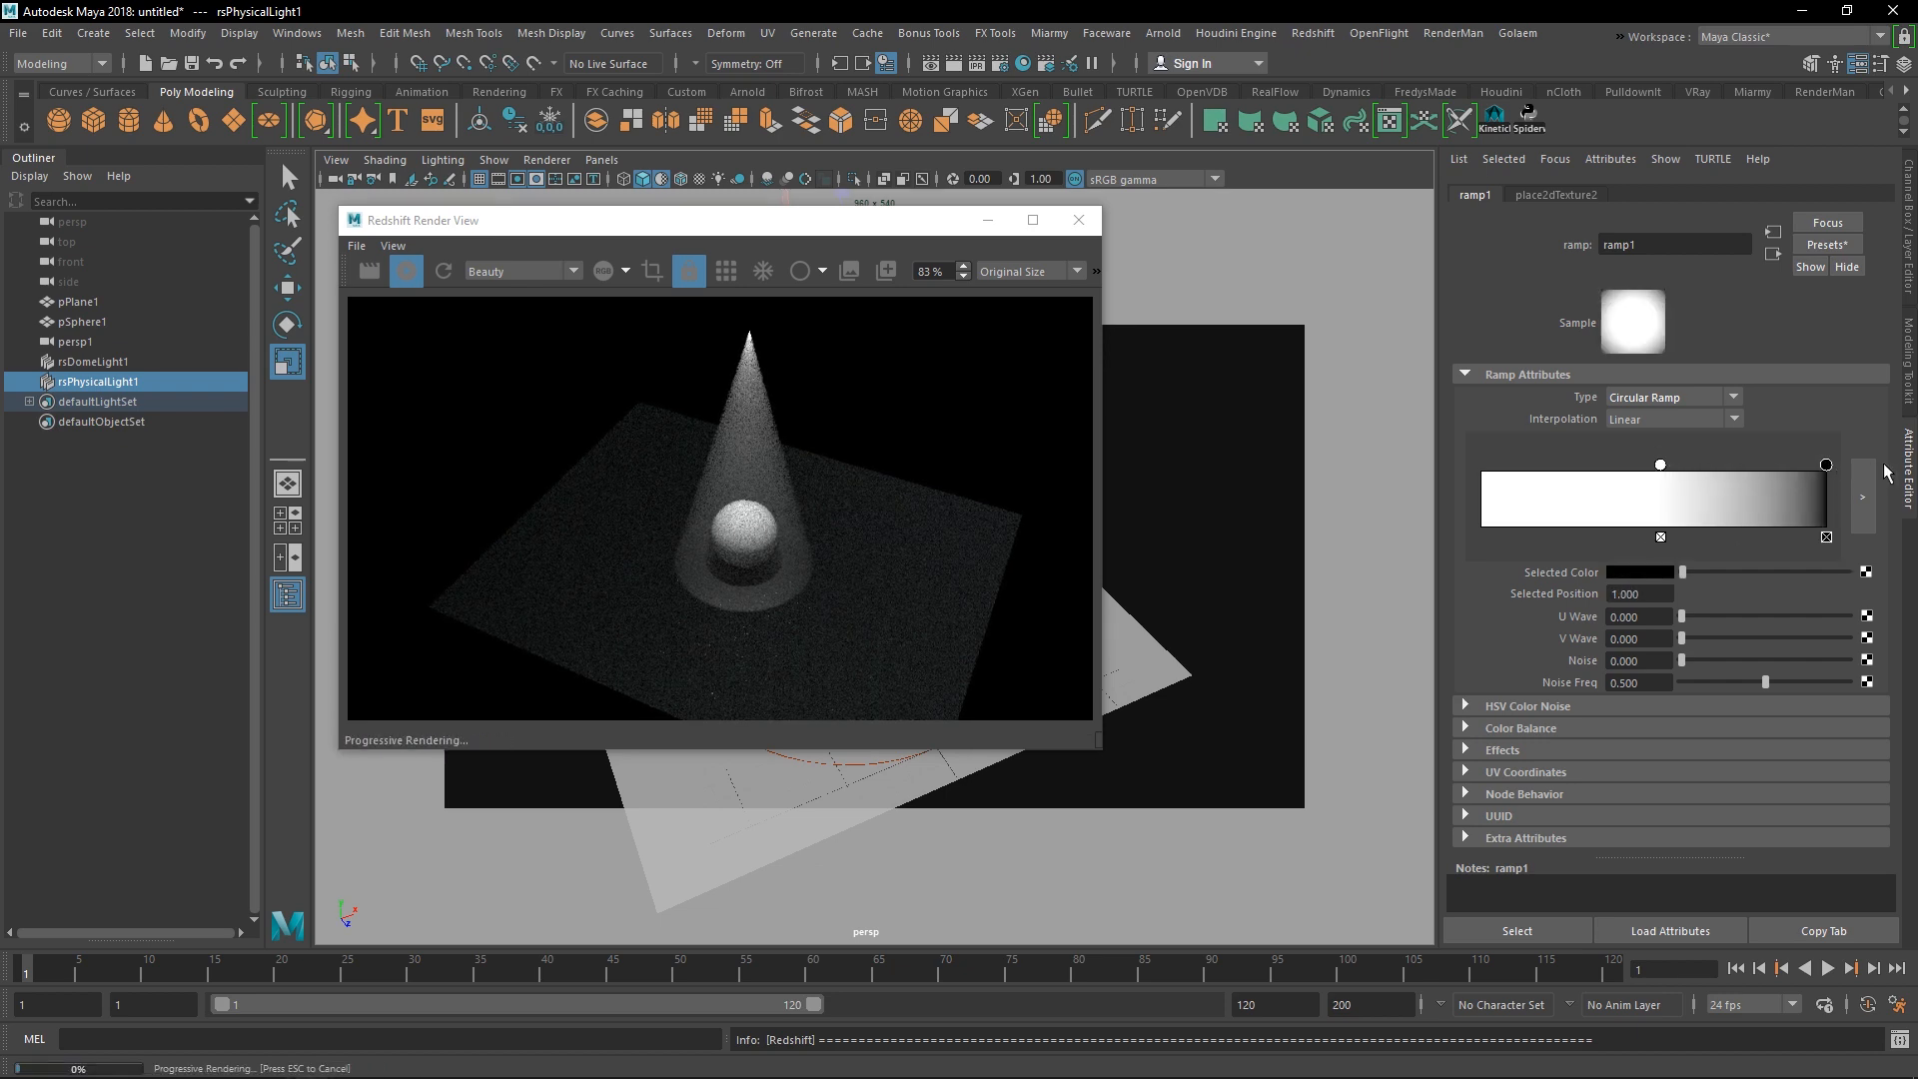
- Delete the black color marker from the end of the ramp and return to the physical light's attributes
{"action": "left_click", "coordinate": [1828, 539]}
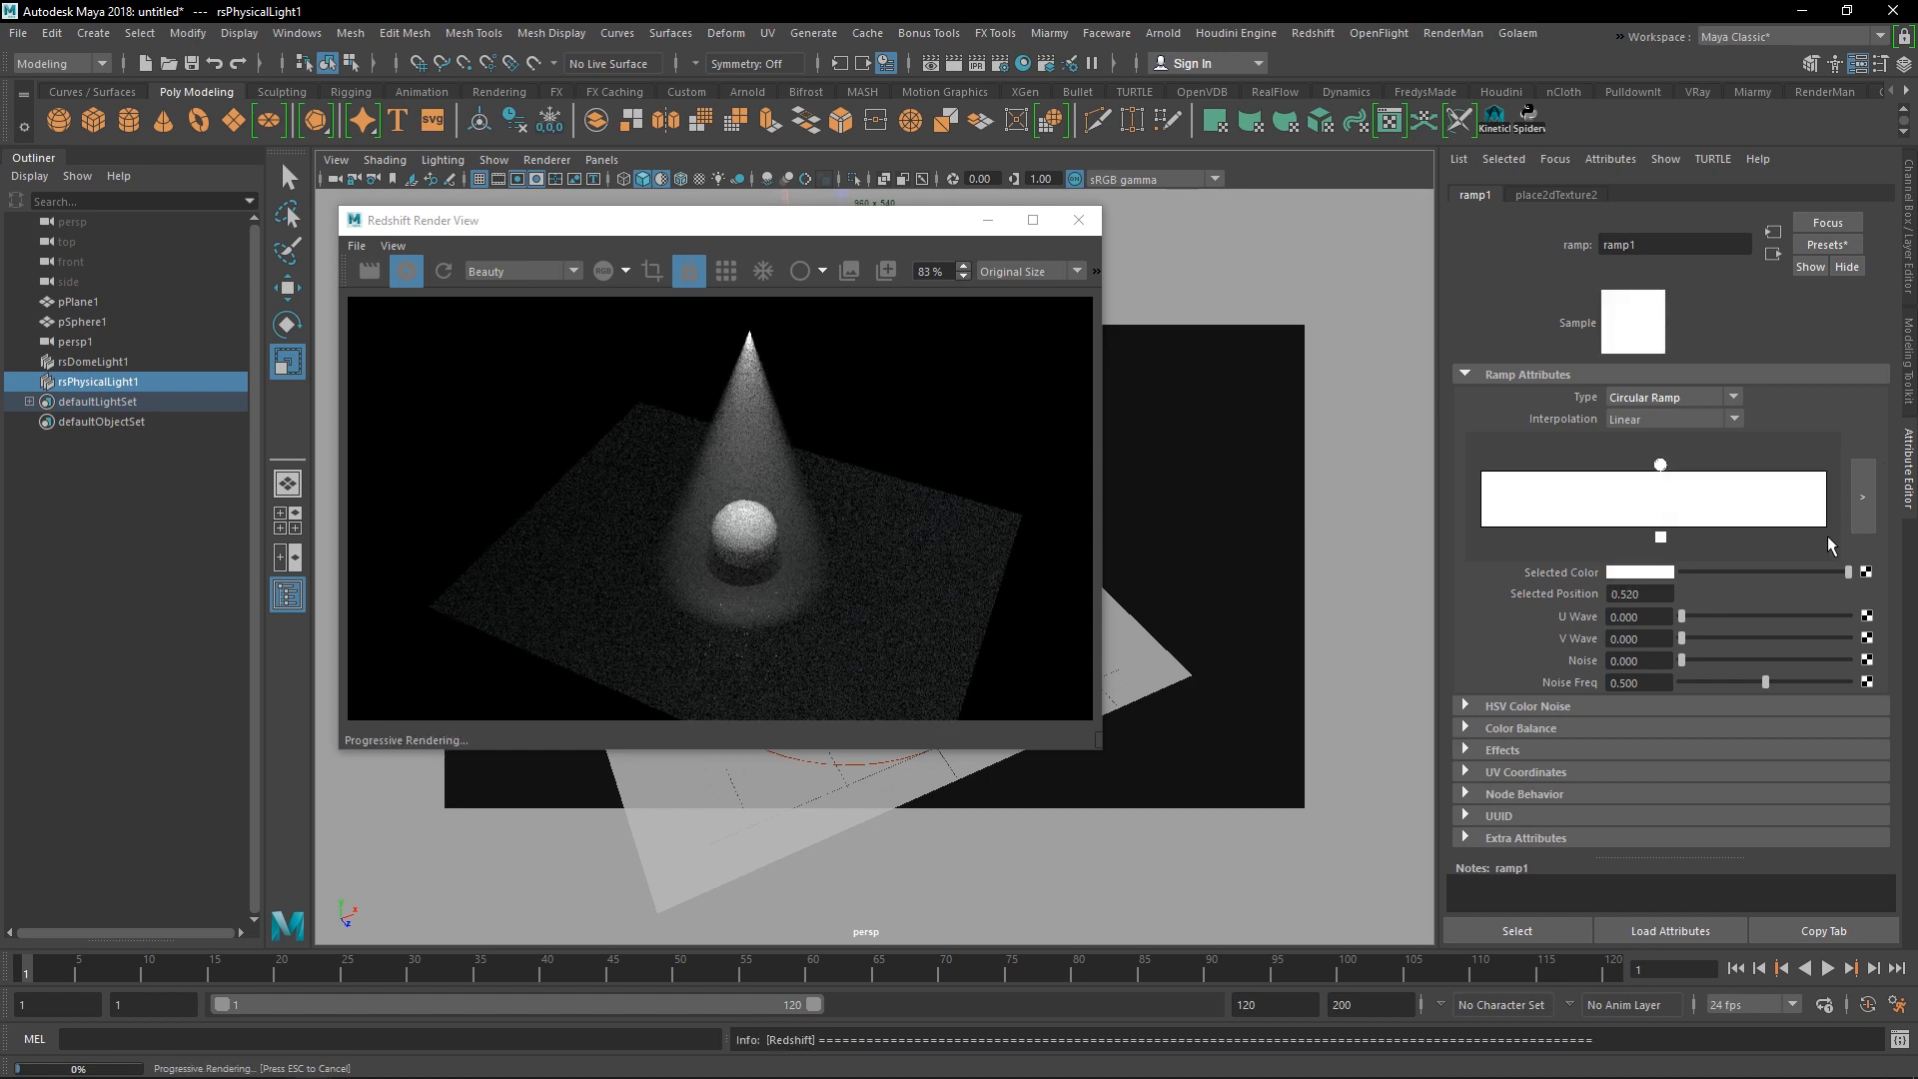
{"action": "left_click_drag", "start_coordinate": [861, 226], "coordinate": [1130, 280]}
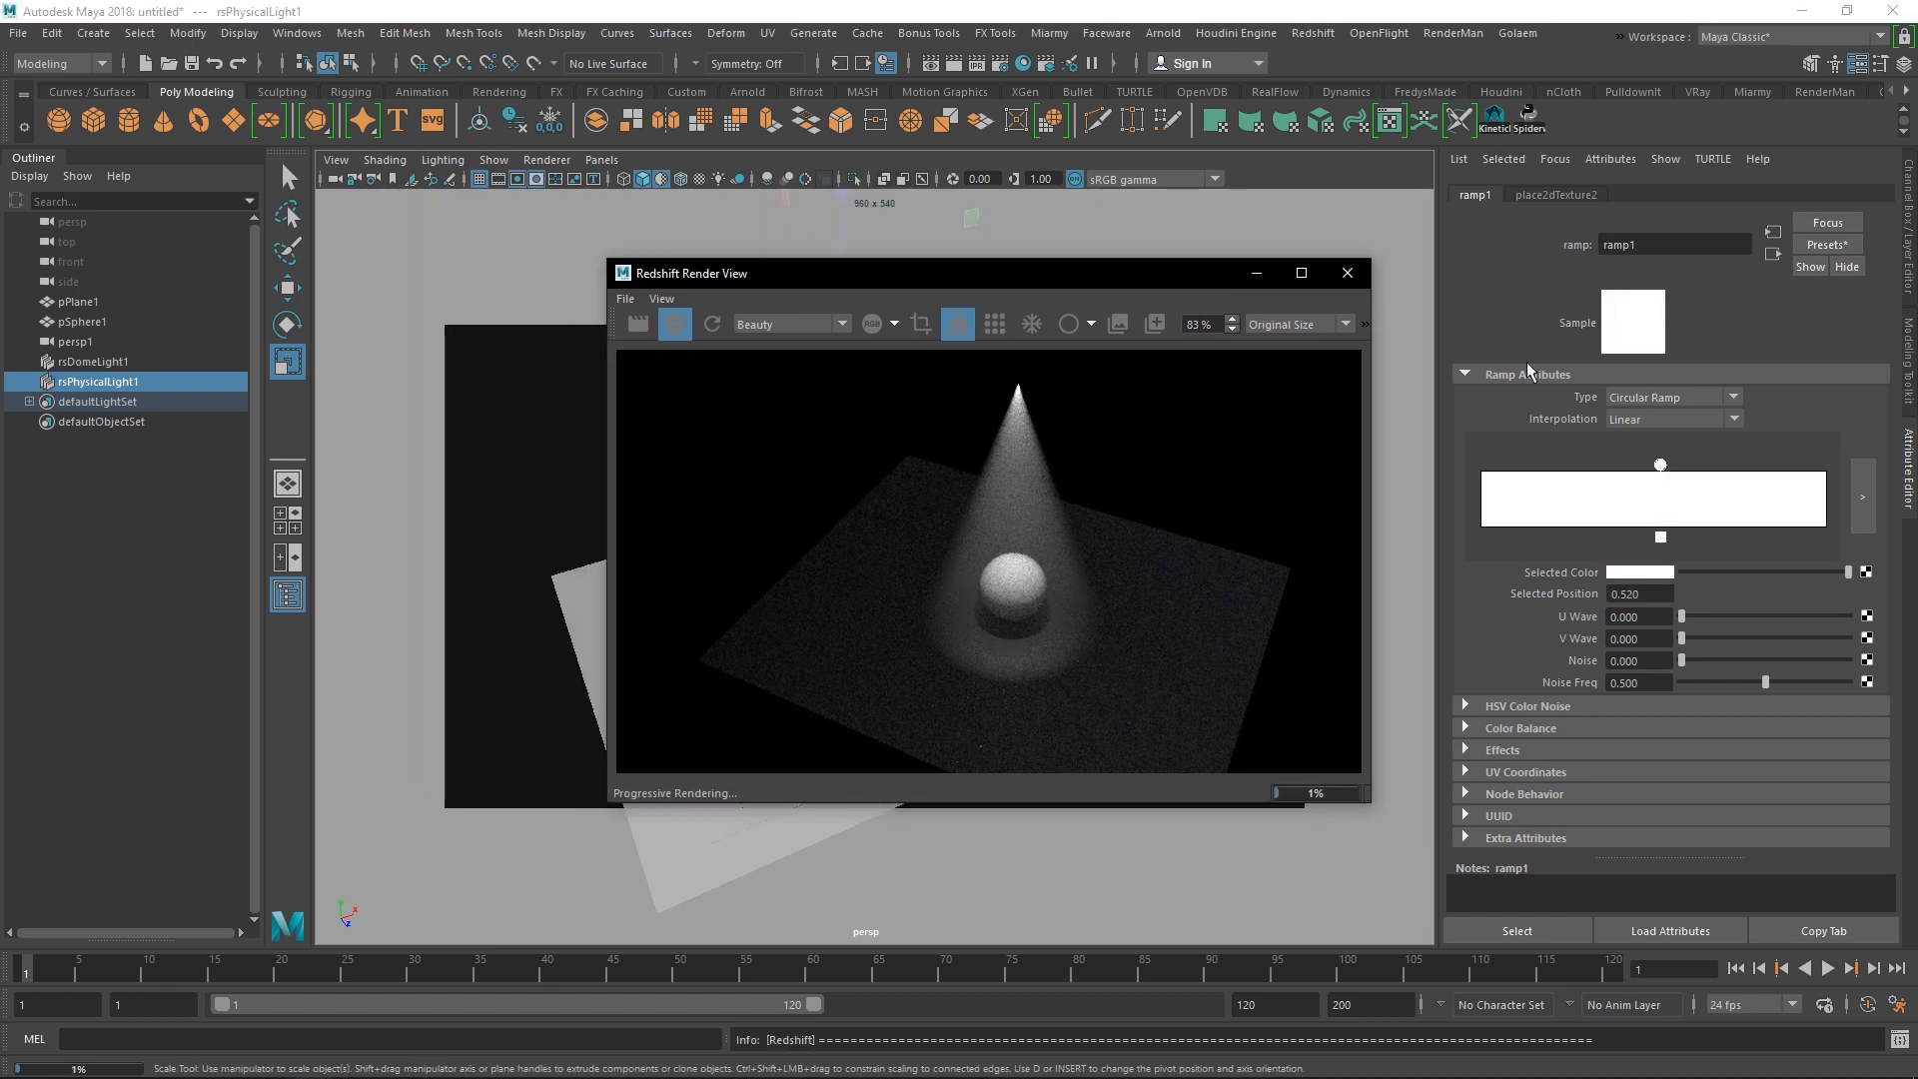
{"action": "left_click", "coordinate": [1775, 251]}
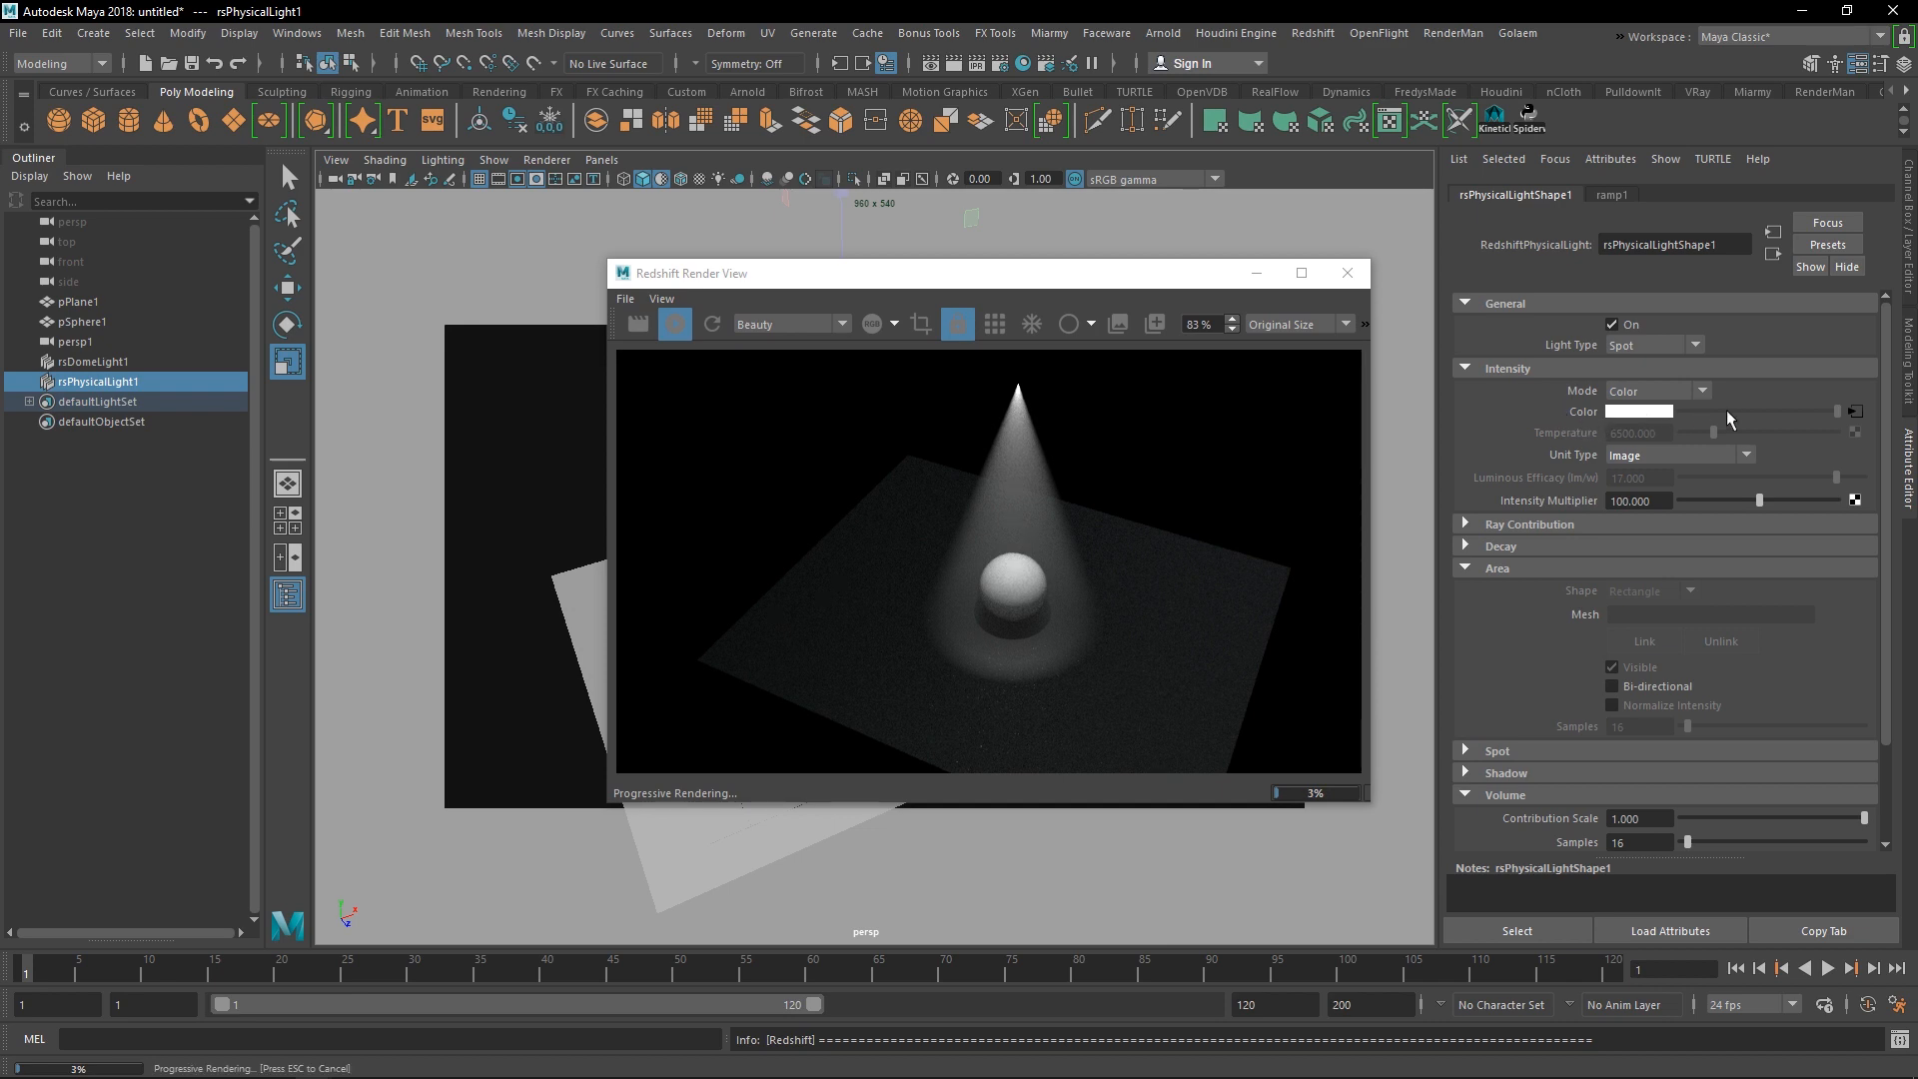
- Add a new color marker to the ramp at position 0.991 and color it black
{"action": "left_click", "coordinate": [1855, 411]}
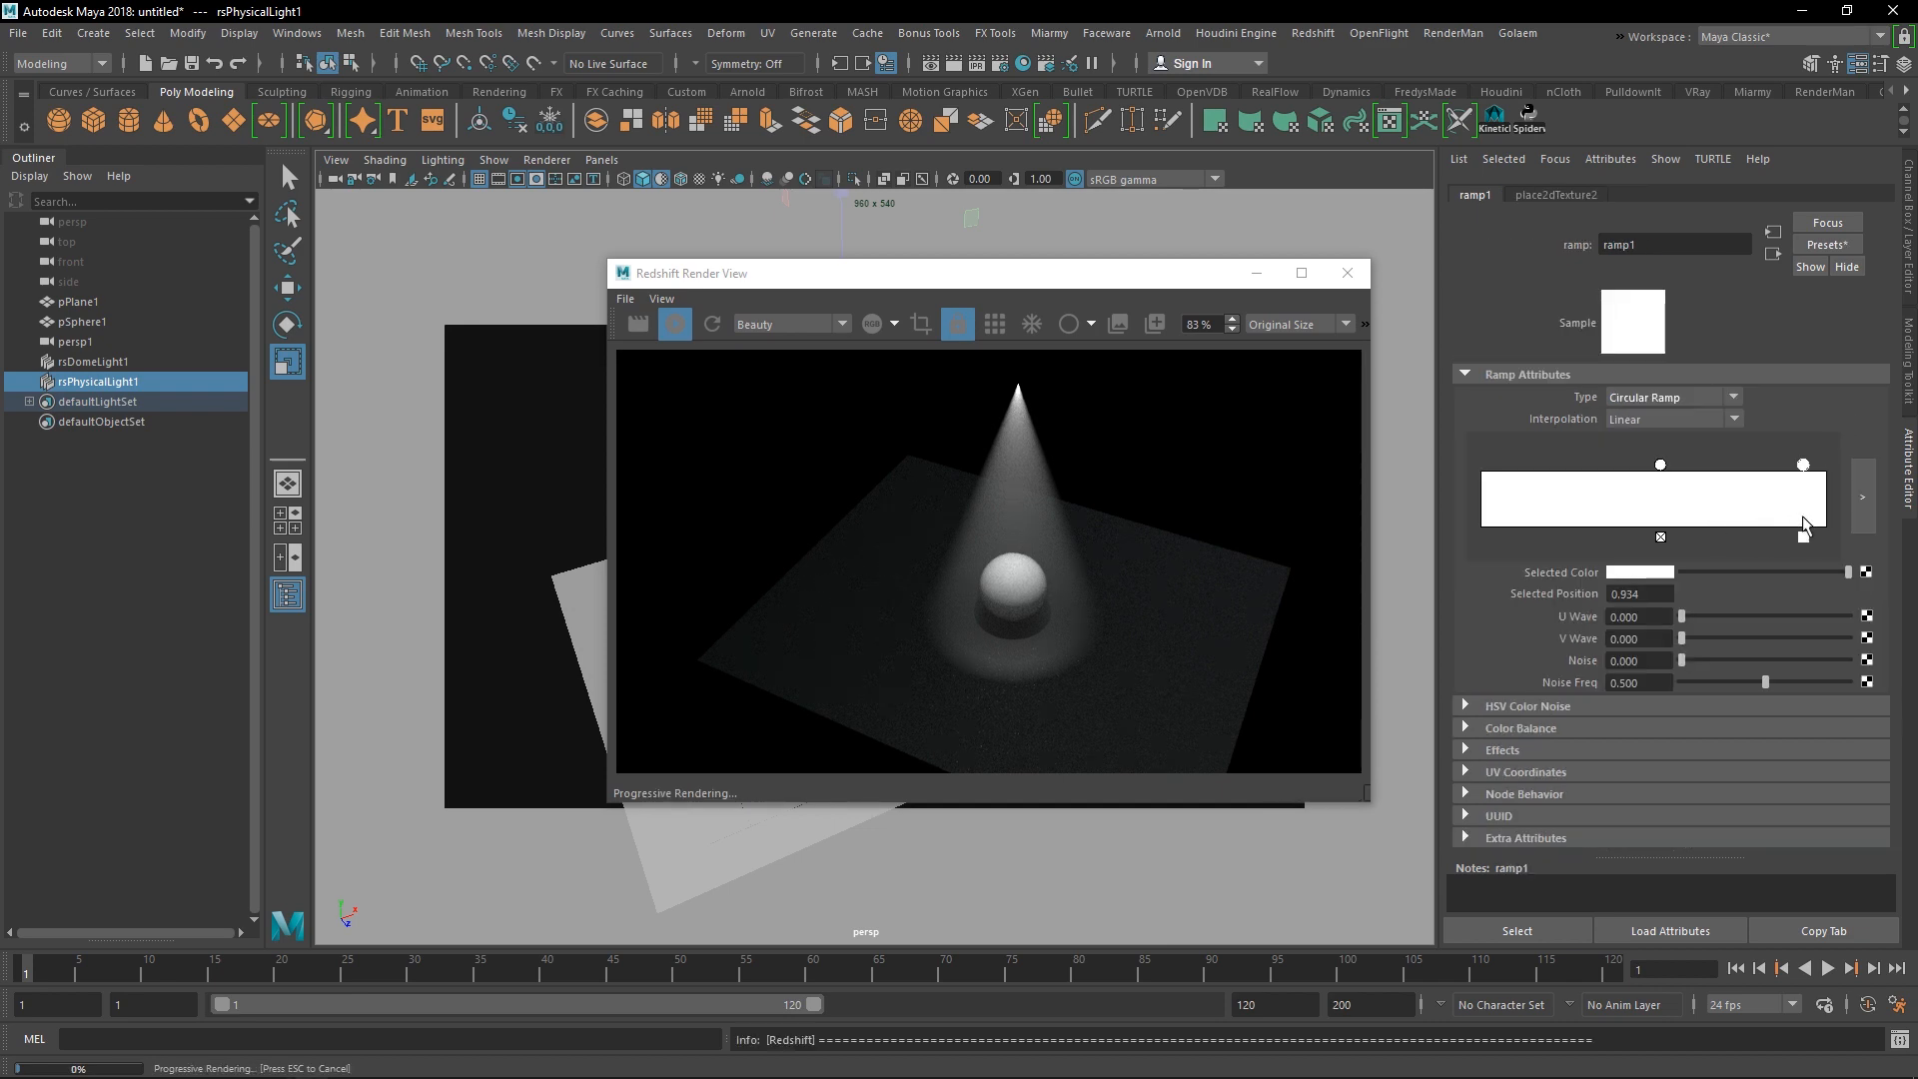
{"action": "left_click_drag", "start_coordinate": [1803, 465], "coordinate": [1823, 468]}
{"action": "left_click", "coordinate": [1632, 573]}
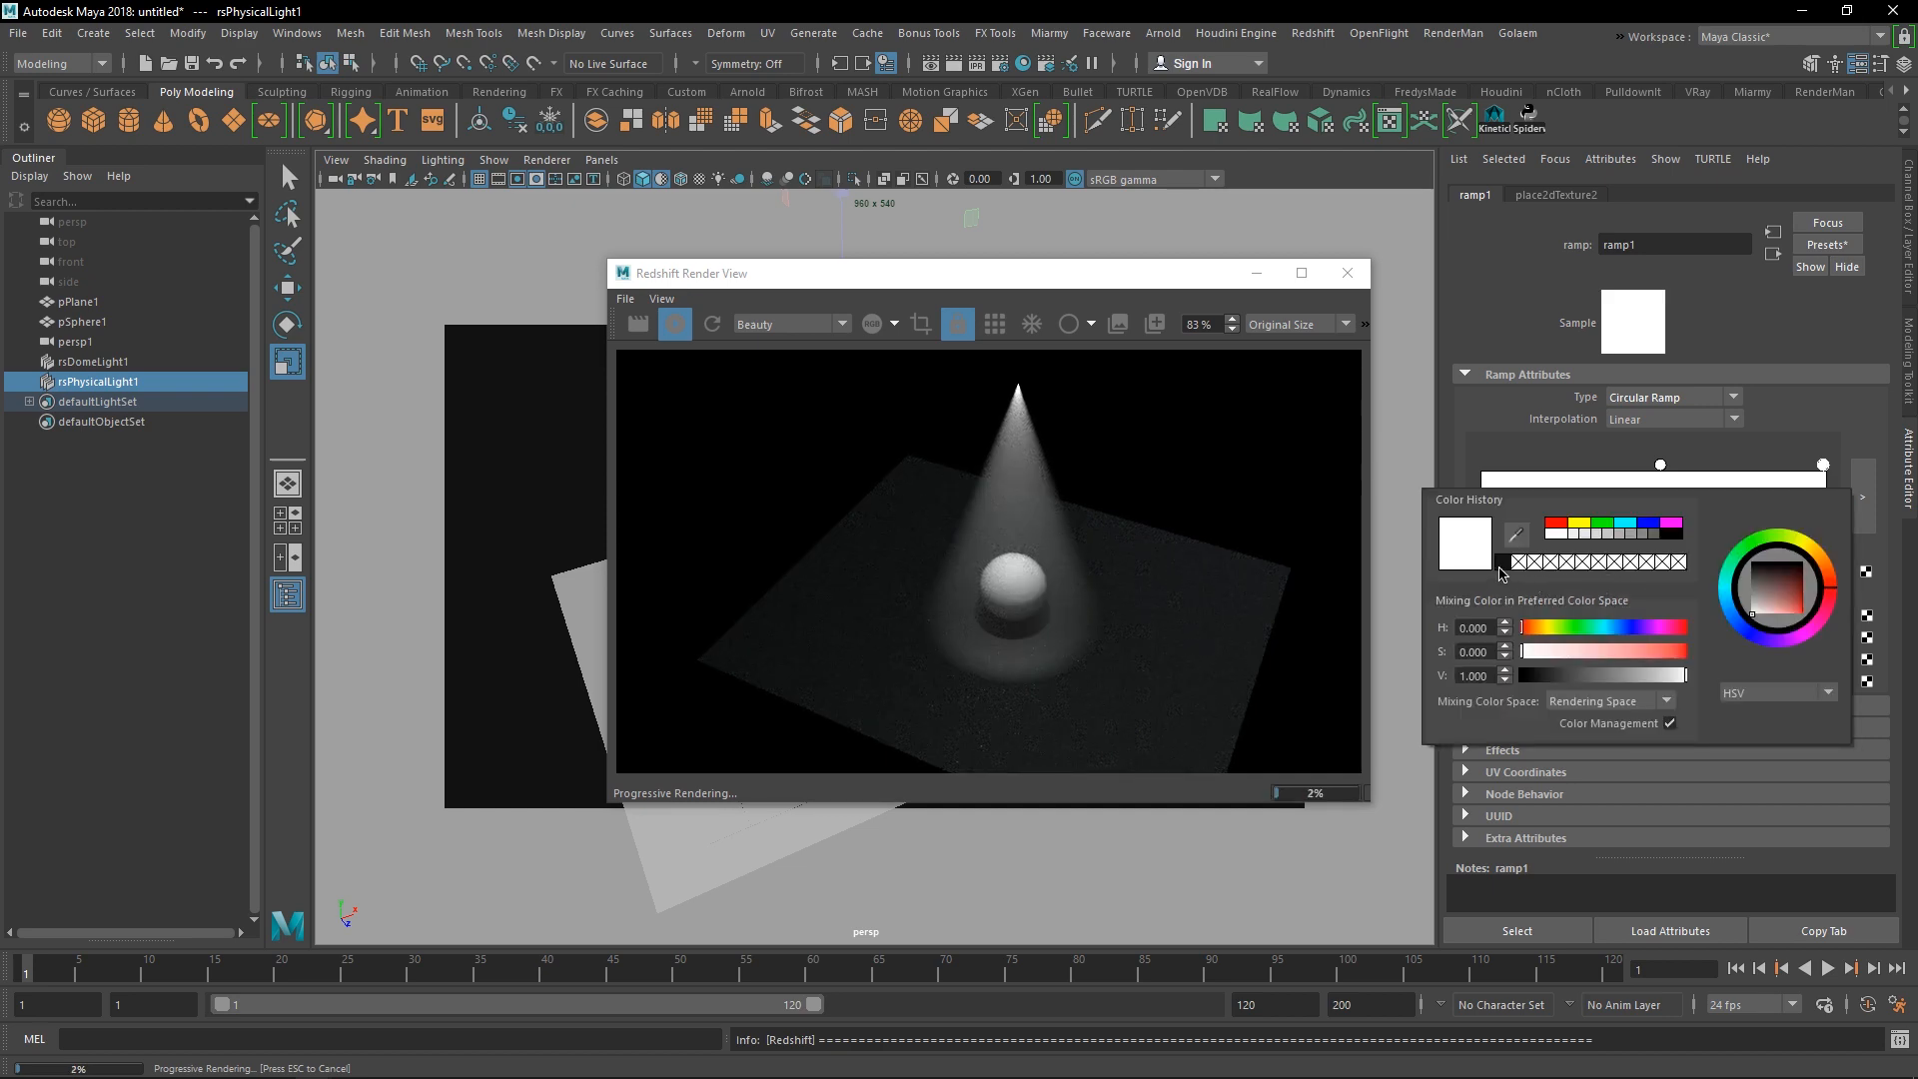
{"action": "left_click", "coordinate": [1501, 564]}
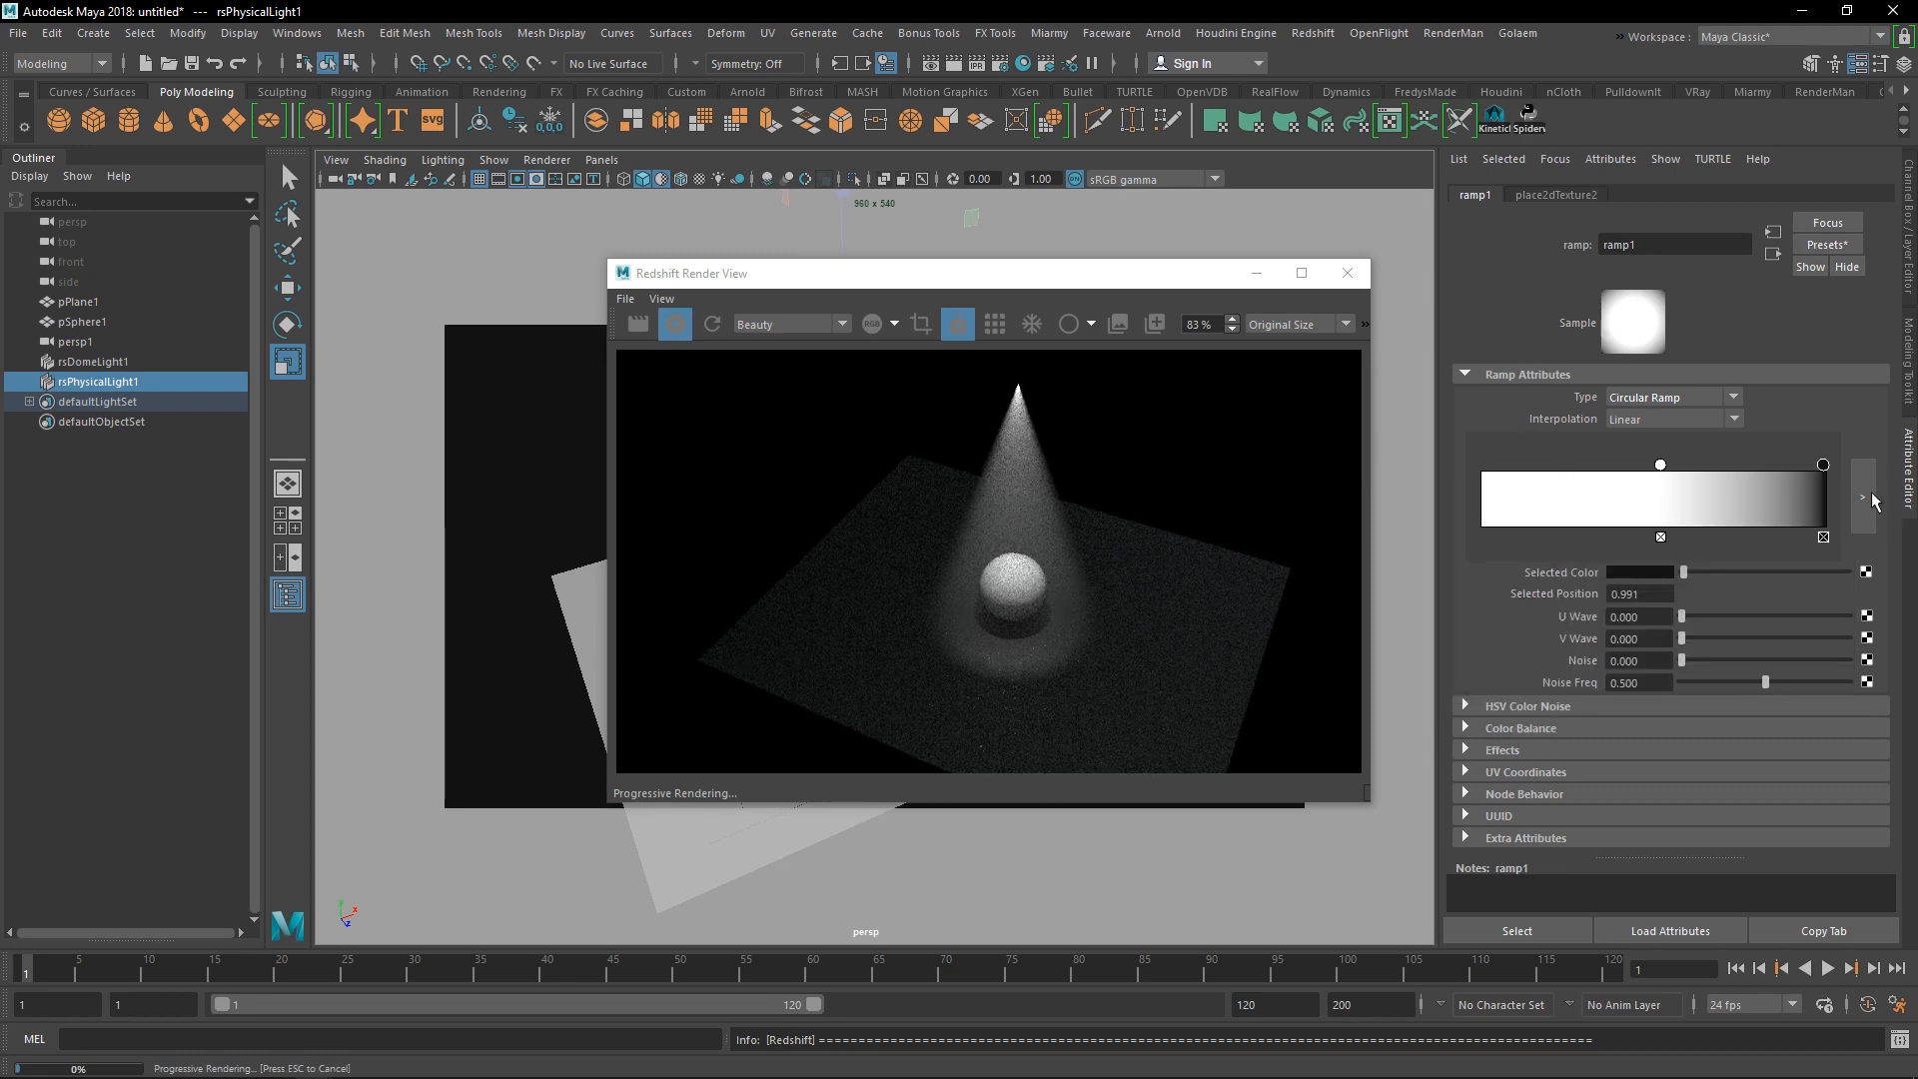
- Narrow the ramp's bright center by moving the white marker near the start and the black marker to position 0.040
{"action": "mouse_move", "coordinate": [1824, 467]}
{"action": "left_mouse_down"}
{"action": "mouse_move", "coordinate": [1686, 497]}
{"action": "mouse_move", "coordinate": [1500, 466]}
{"action": "left_mouse_up"}
{"action": "left_click_drag", "start_coordinate": [1684, 466], "coordinate": [1549, 468]}
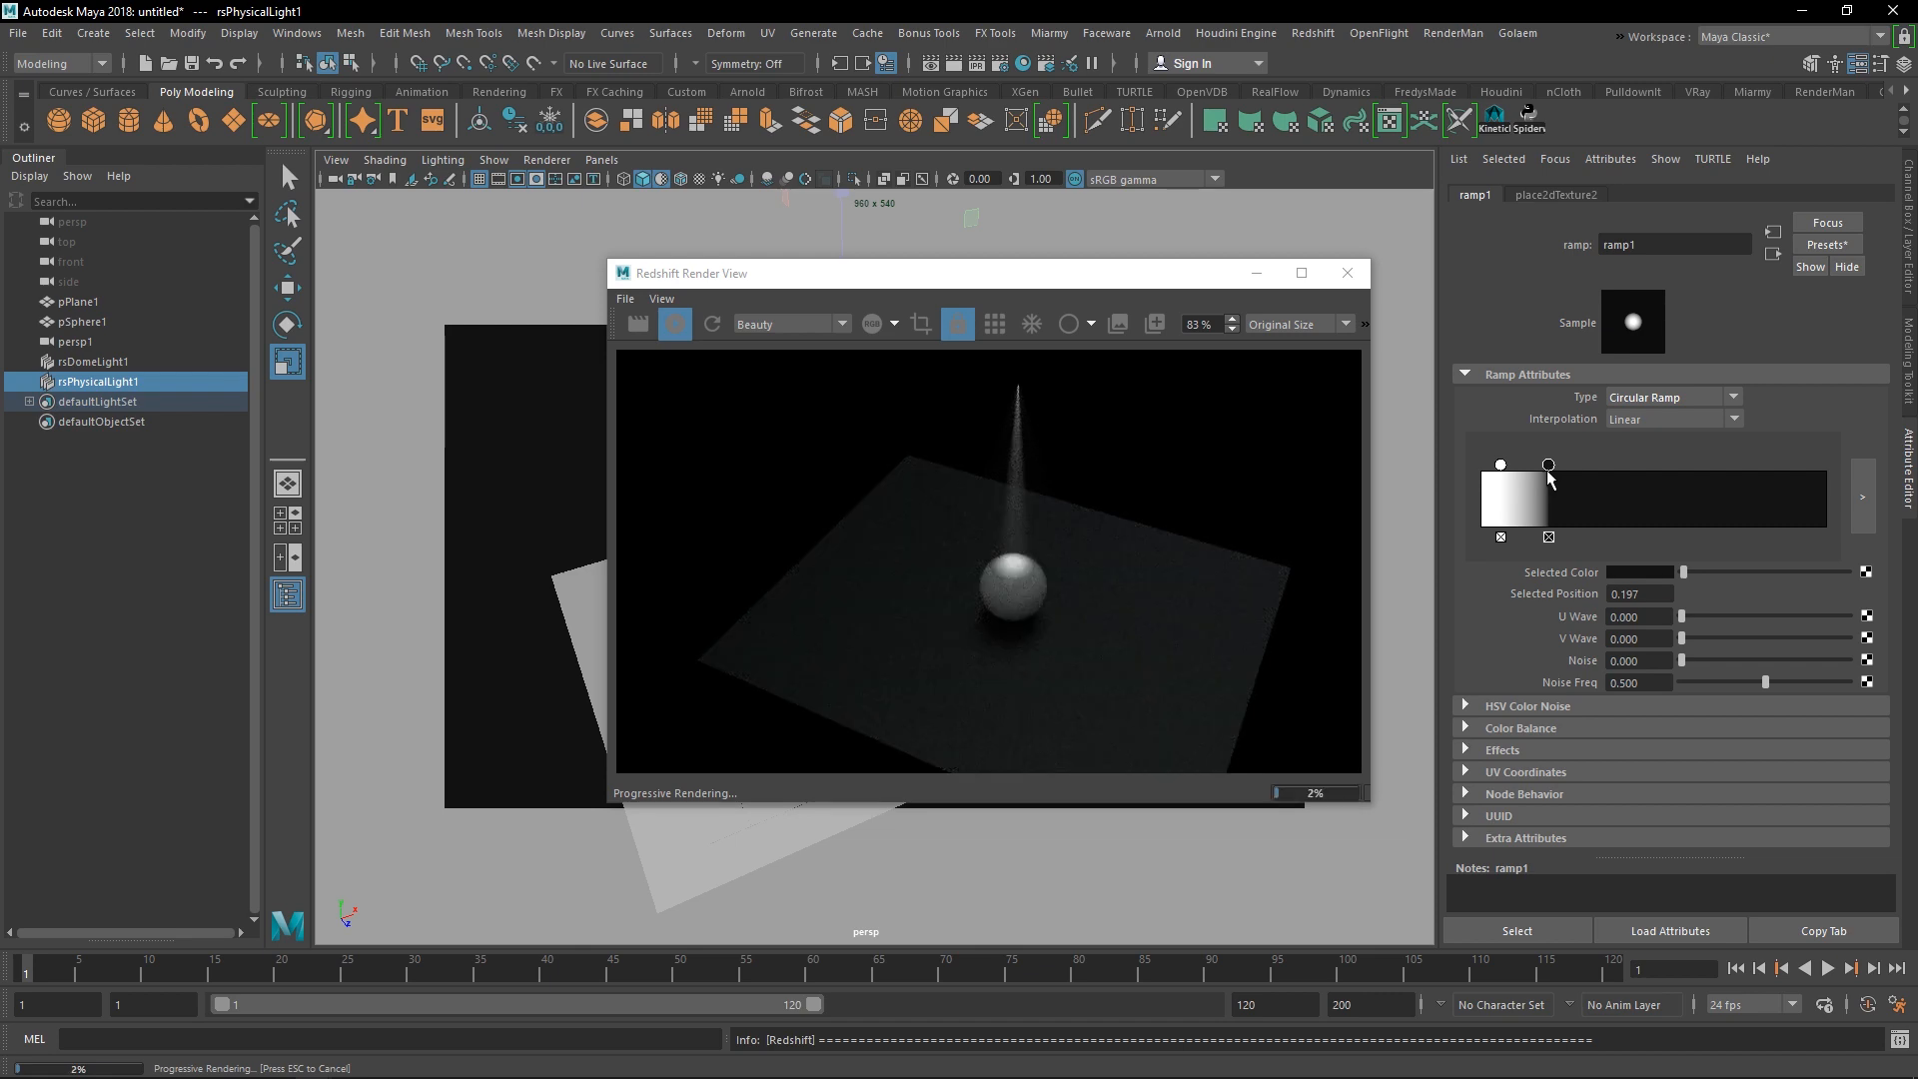
{"action": "mouse_move", "coordinate": [1500, 465]}
{"action": "left_mouse_down"}
{"action": "mouse_move", "coordinate": [1528, 474]}
{"action": "mouse_move", "coordinate": [1494, 480]}
{"action": "left_mouse_up"}
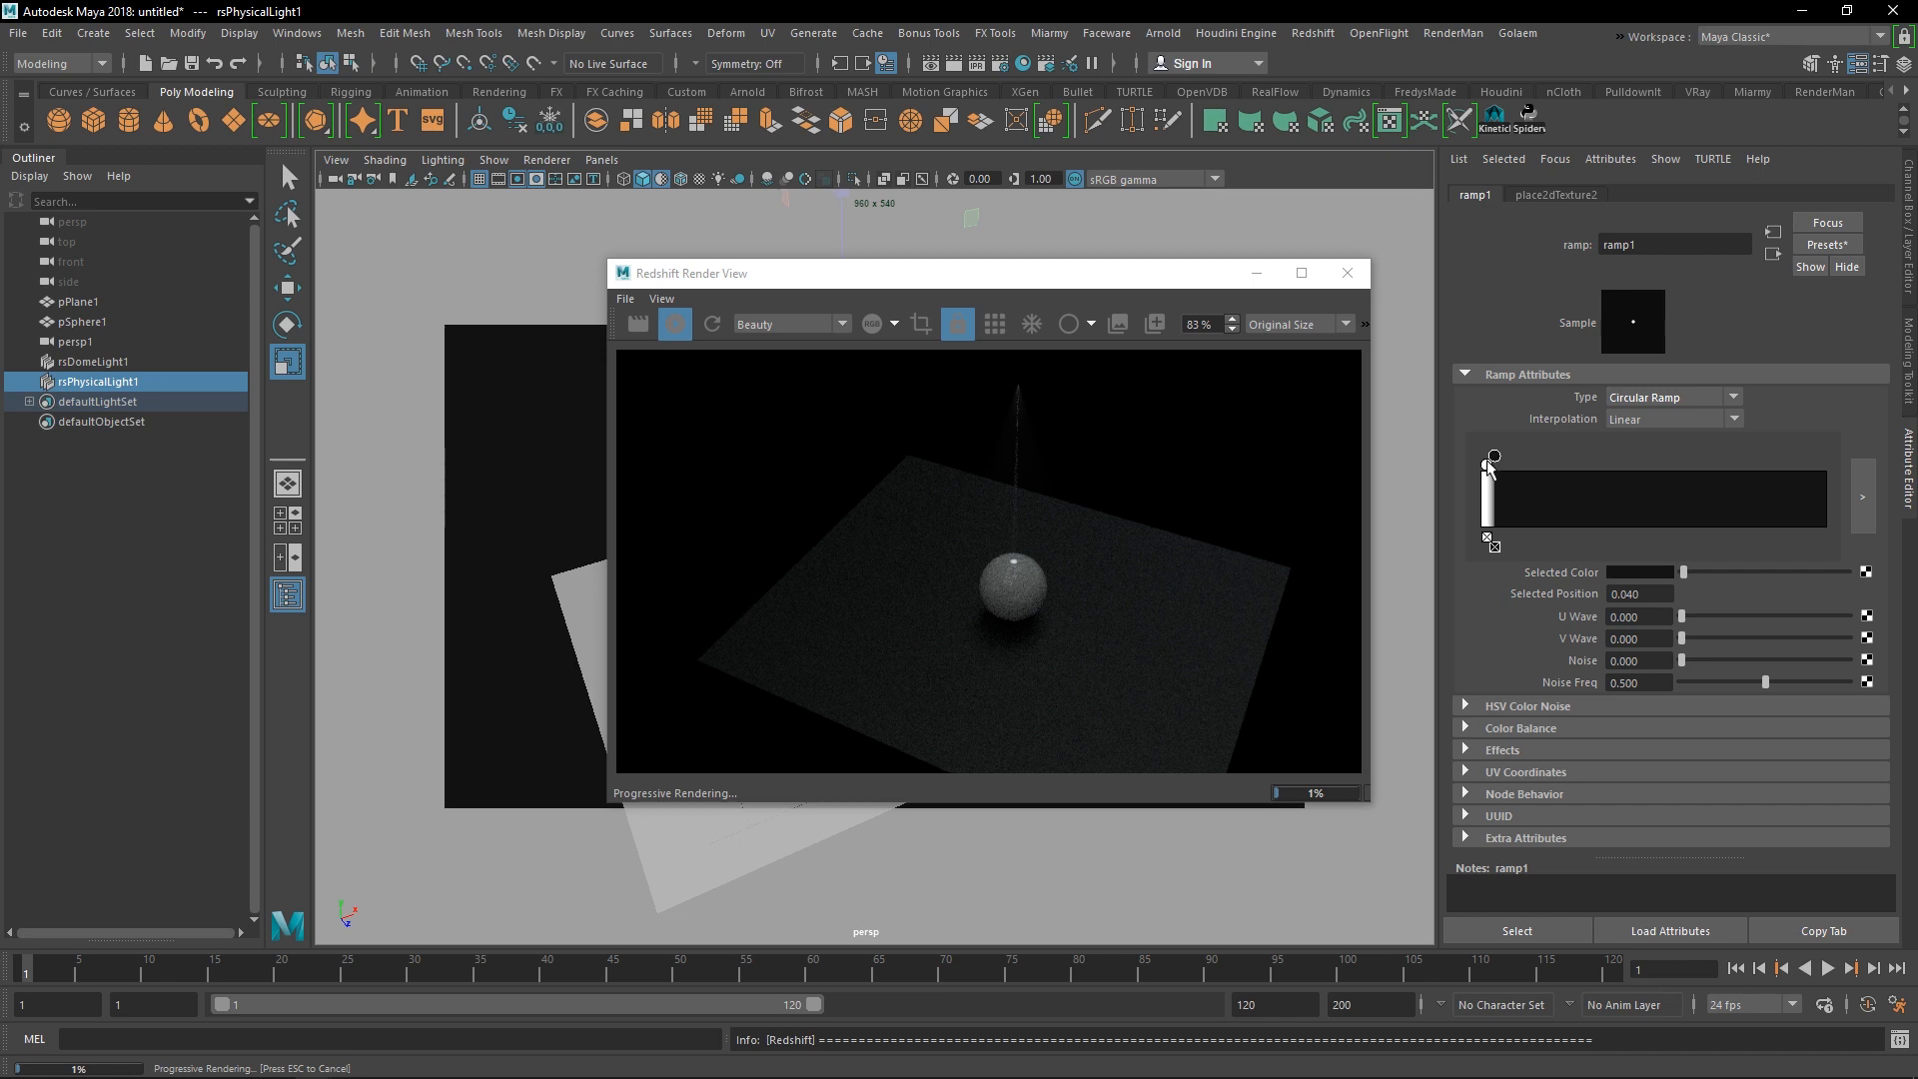
- Move the ramp's white marker to position 0.026 and render the full frame from a lower camera angle
{"action": "left_click", "coordinate": [1489, 463]}
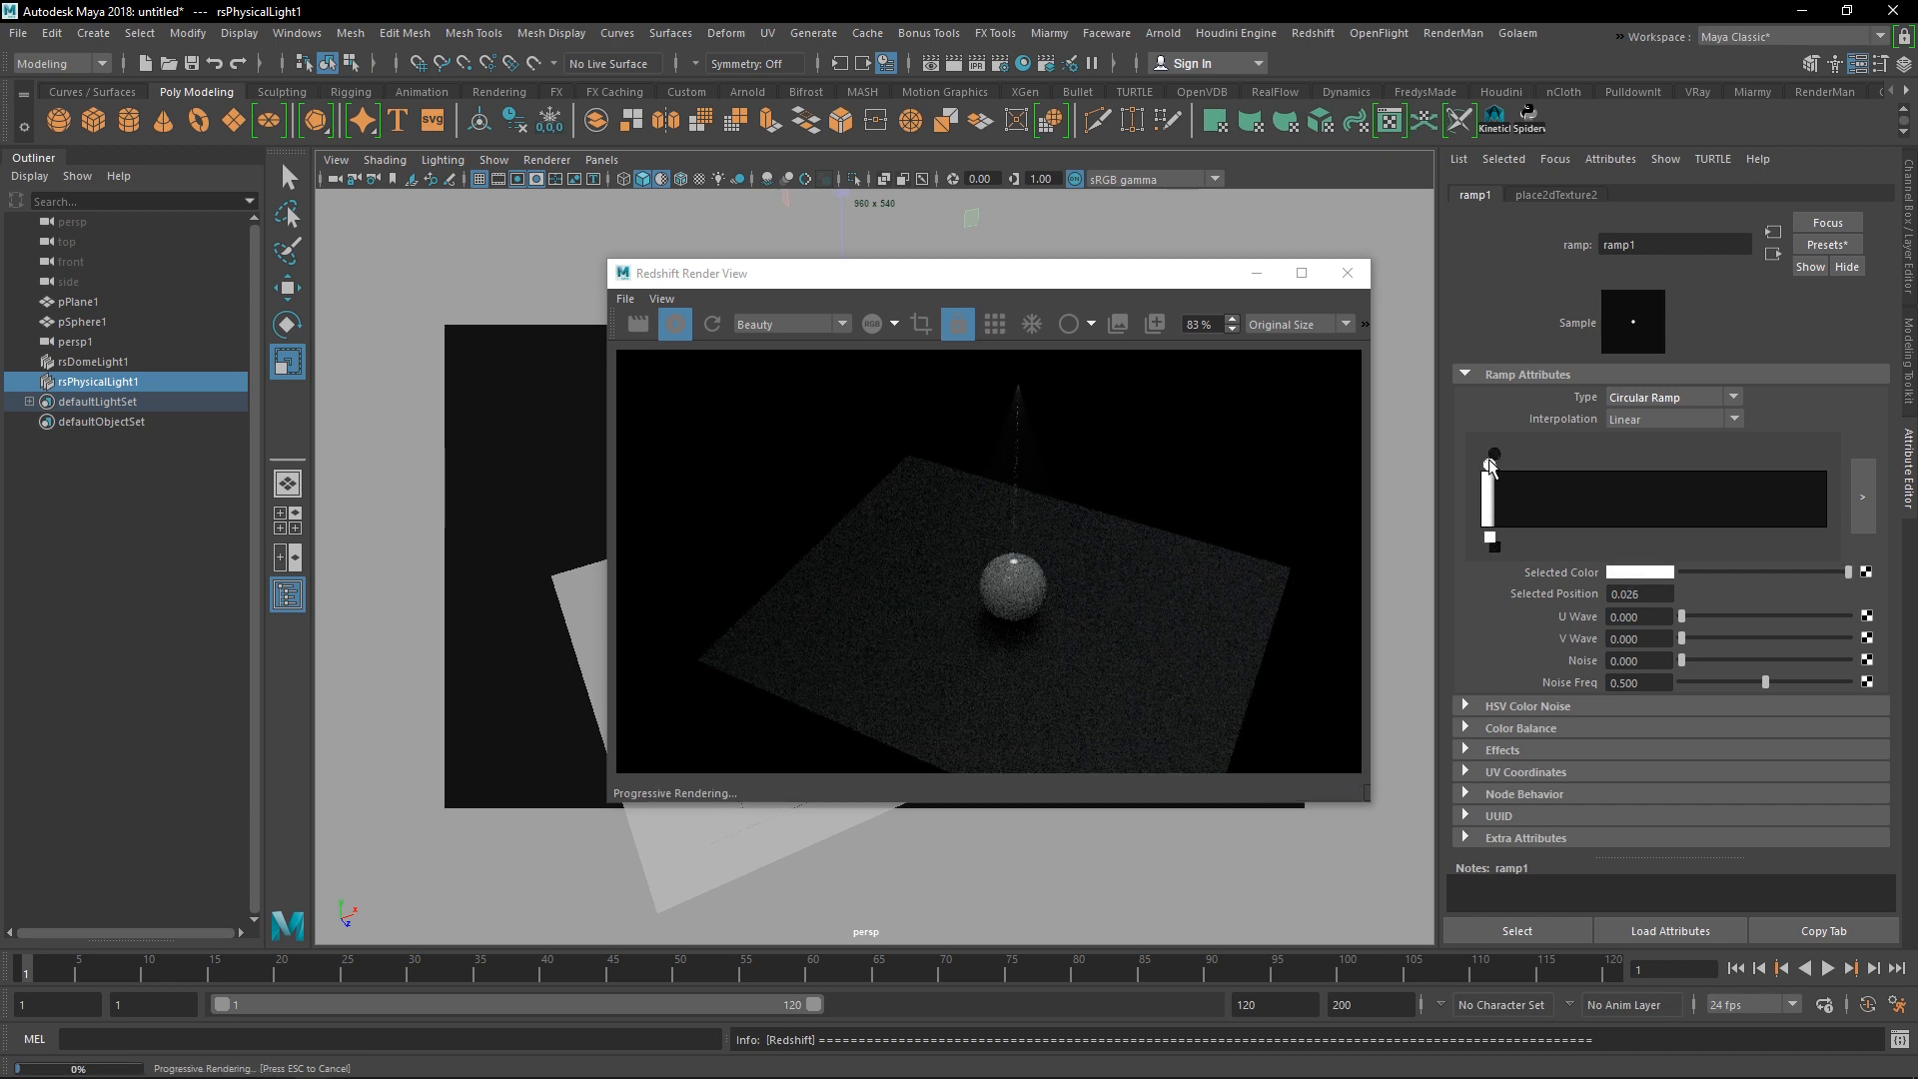
{"action": "left_click_drag", "start_coordinate": [1029, 275], "coordinate": [1386, 282]}
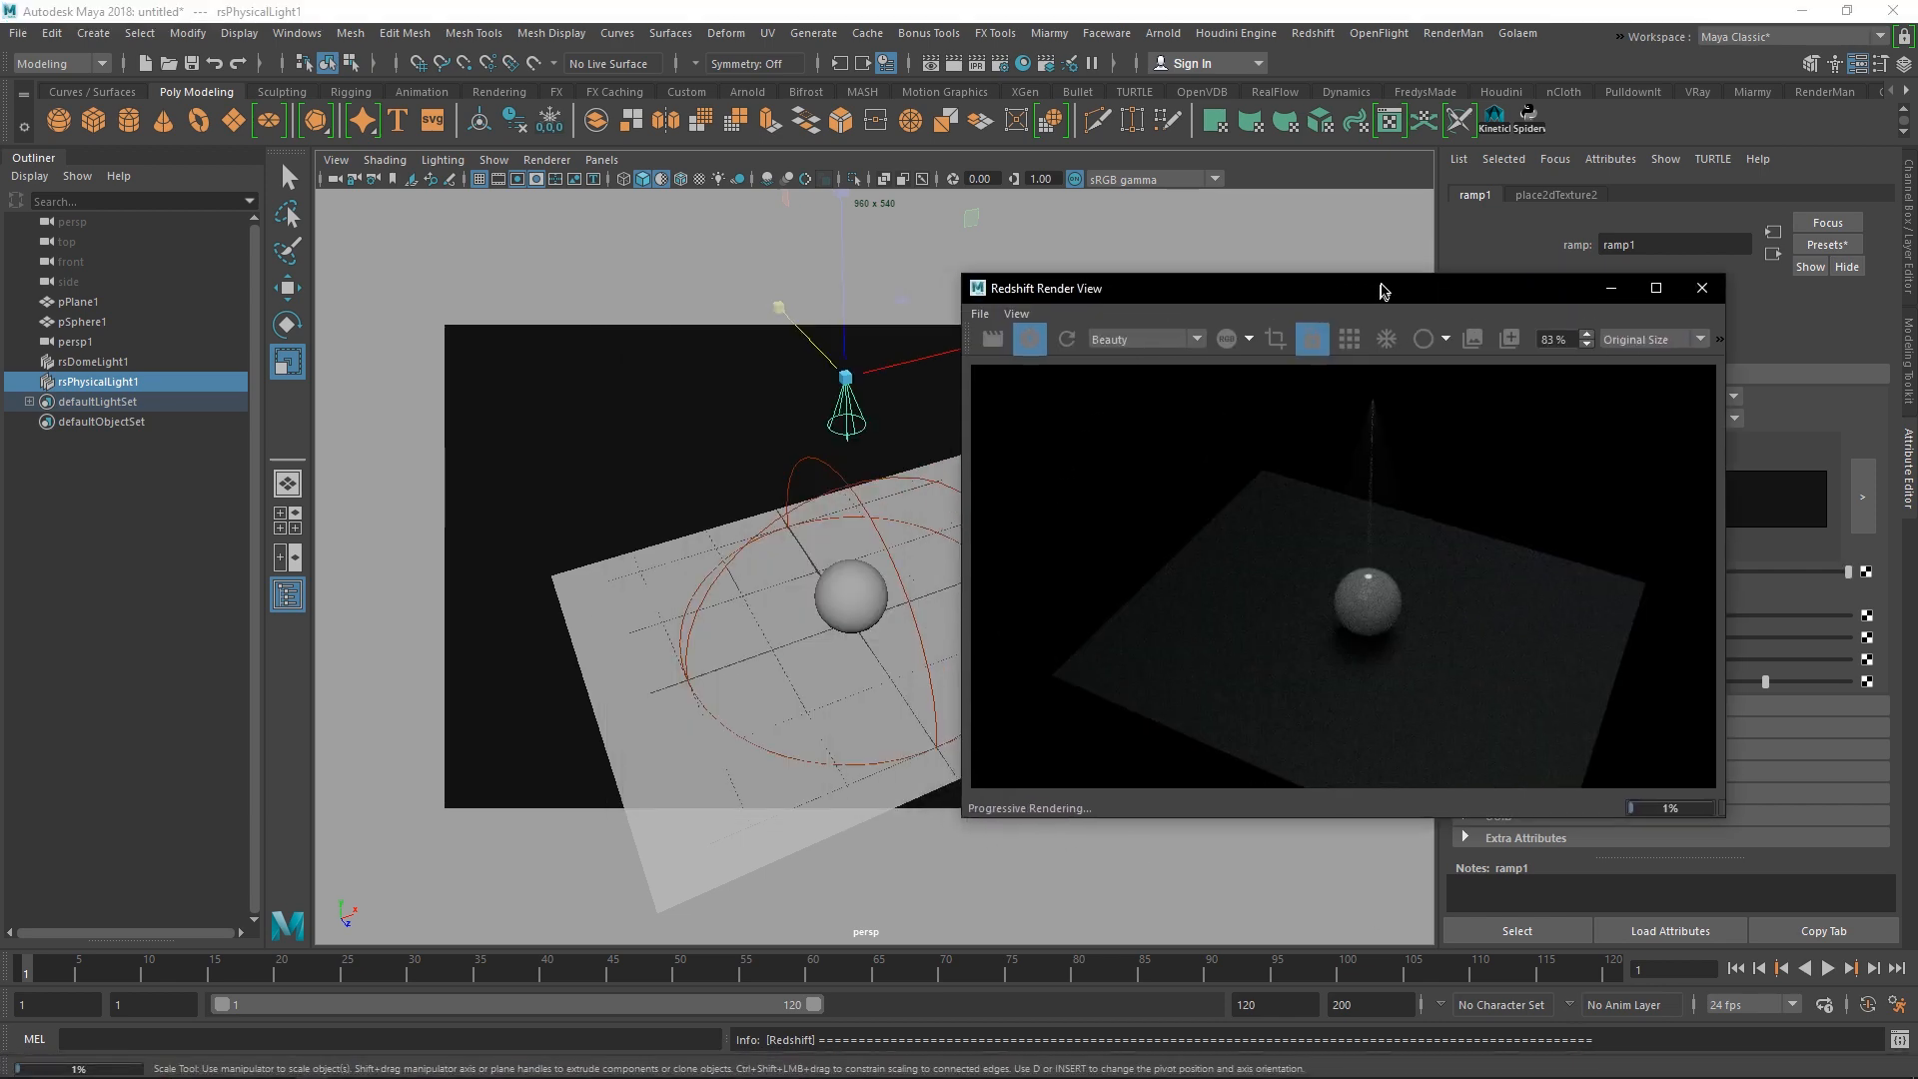
{"action": "left_click_drag", "start_coordinate": [952, 552], "coordinate": [796, 558], "text": "alt"}
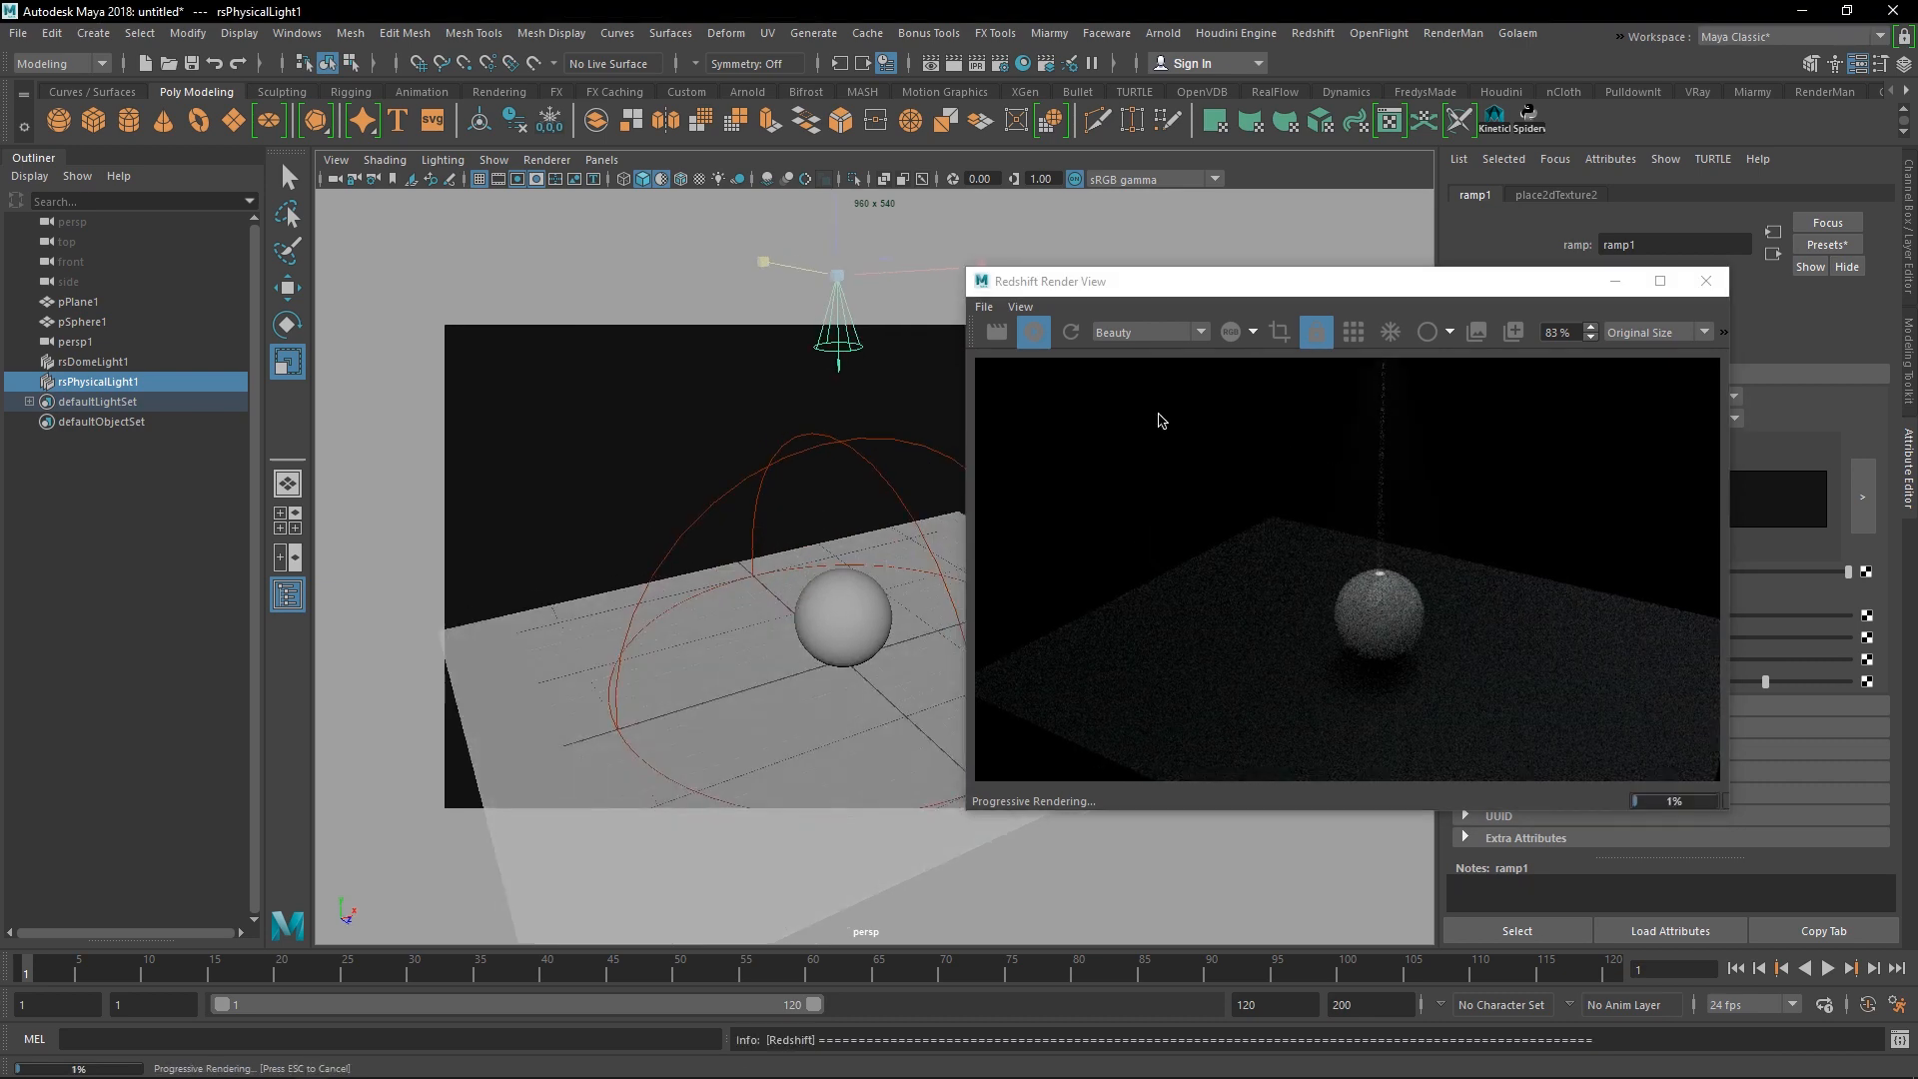
{"action": "mouse_move", "coordinate": [736, 560]}
{"action": "middle_mouse_down", "text": "alt"}
{"action": "mouse_move", "coordinate": [707, 567]}
{"action": "mouse_move", "coordinate": [726, 572]}
{"action": "middle_mouse_up", "text": "alt"}
{"action": "left_click", "coordinate": [995, 331]}
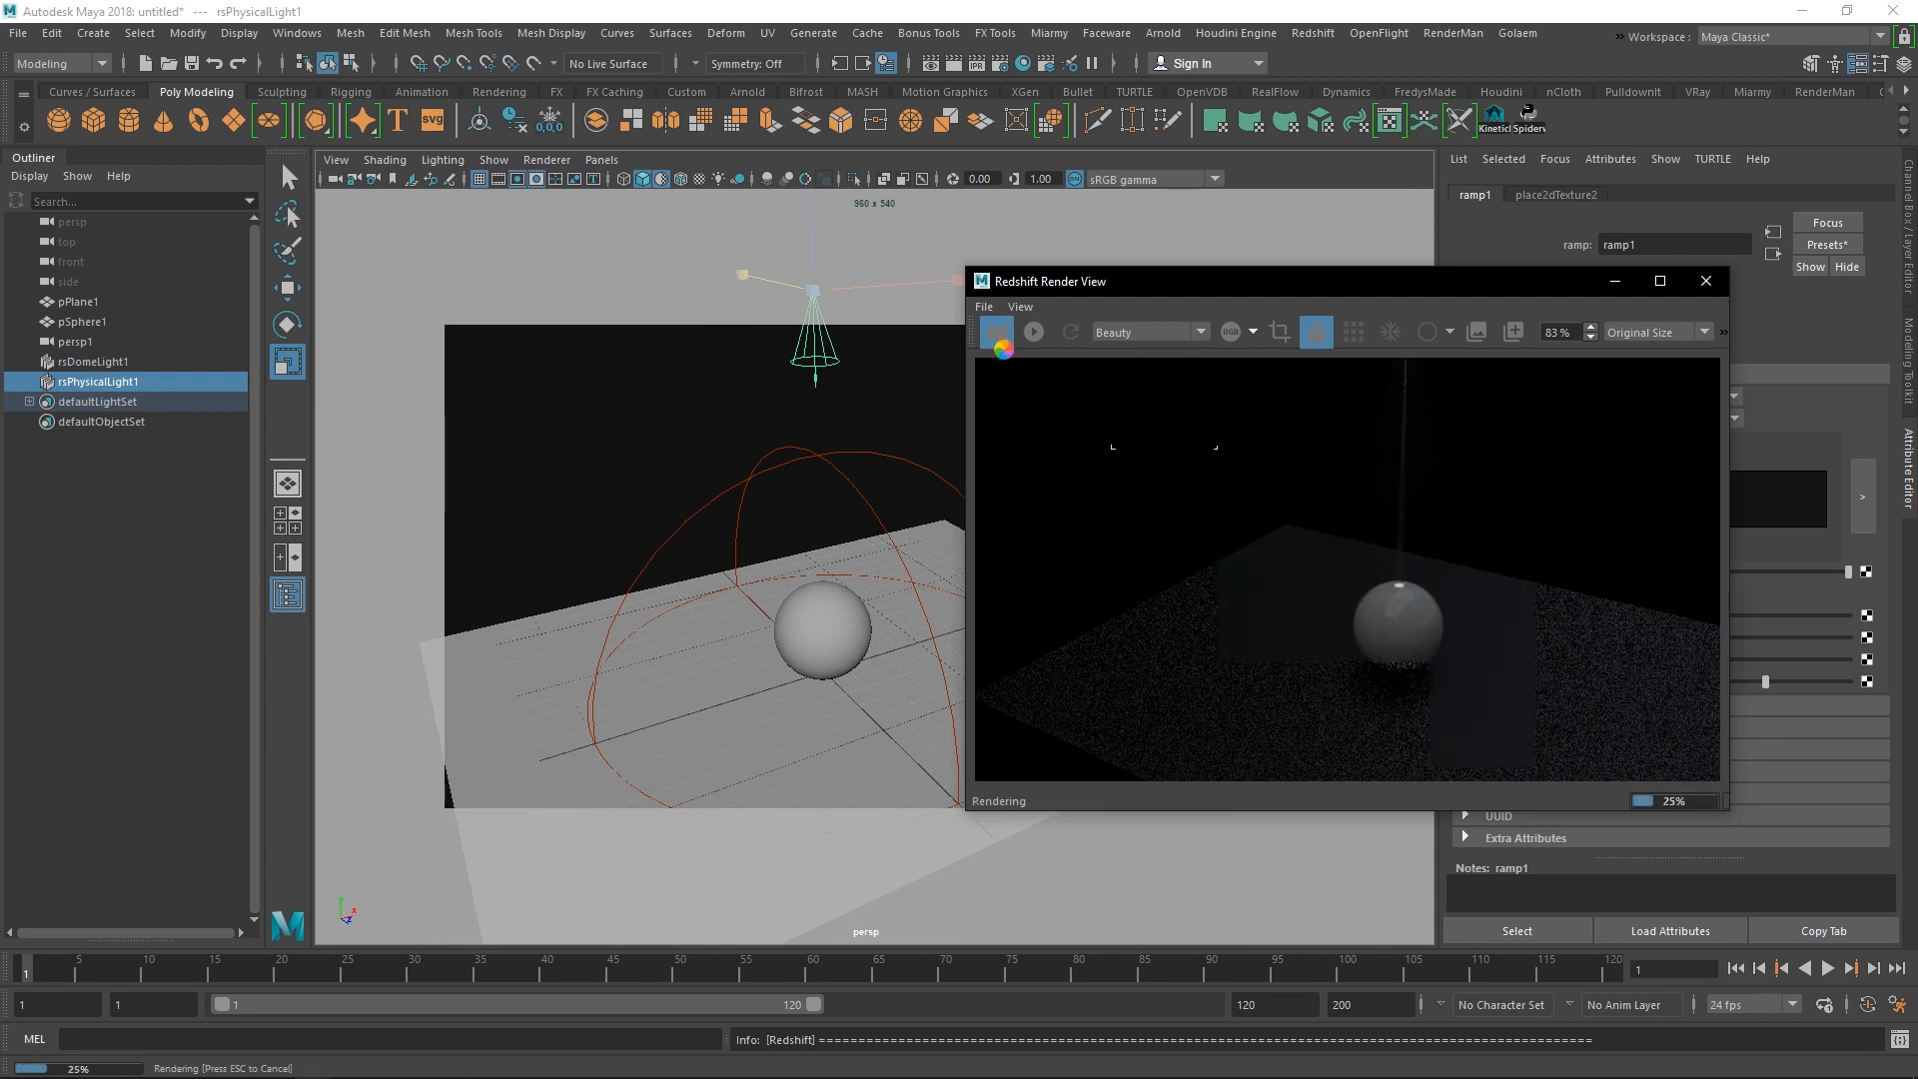
{"action": "scroll", "coordinate": [1438, 505], "scroll_direction": "down", "scroll_amount": 3}
{"action": "scroll", "coordinate": [1447, 497], "scroll_direction": "up", "scroll_amount": 2}
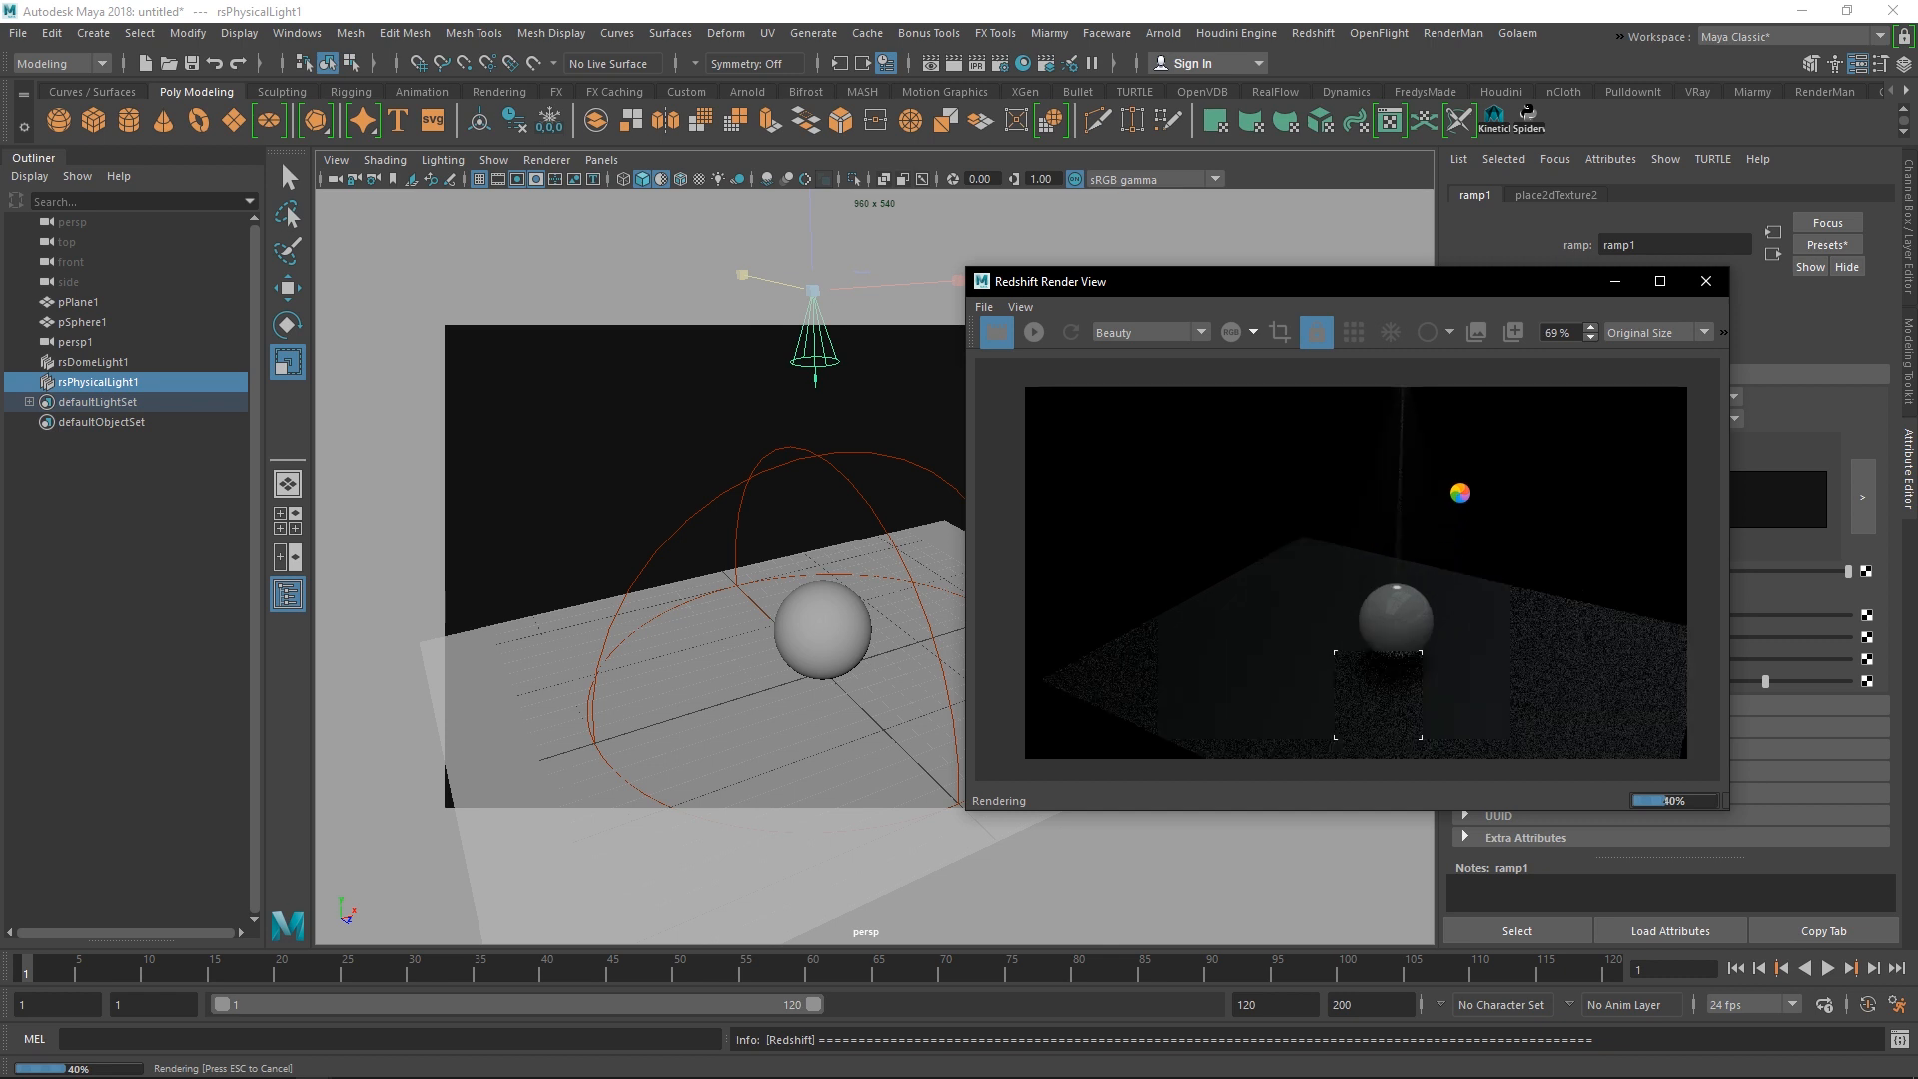
{"action": "scroll", "coordinate": [1403, 514], "scroll_direction": "down", "scroll_amount": 2}
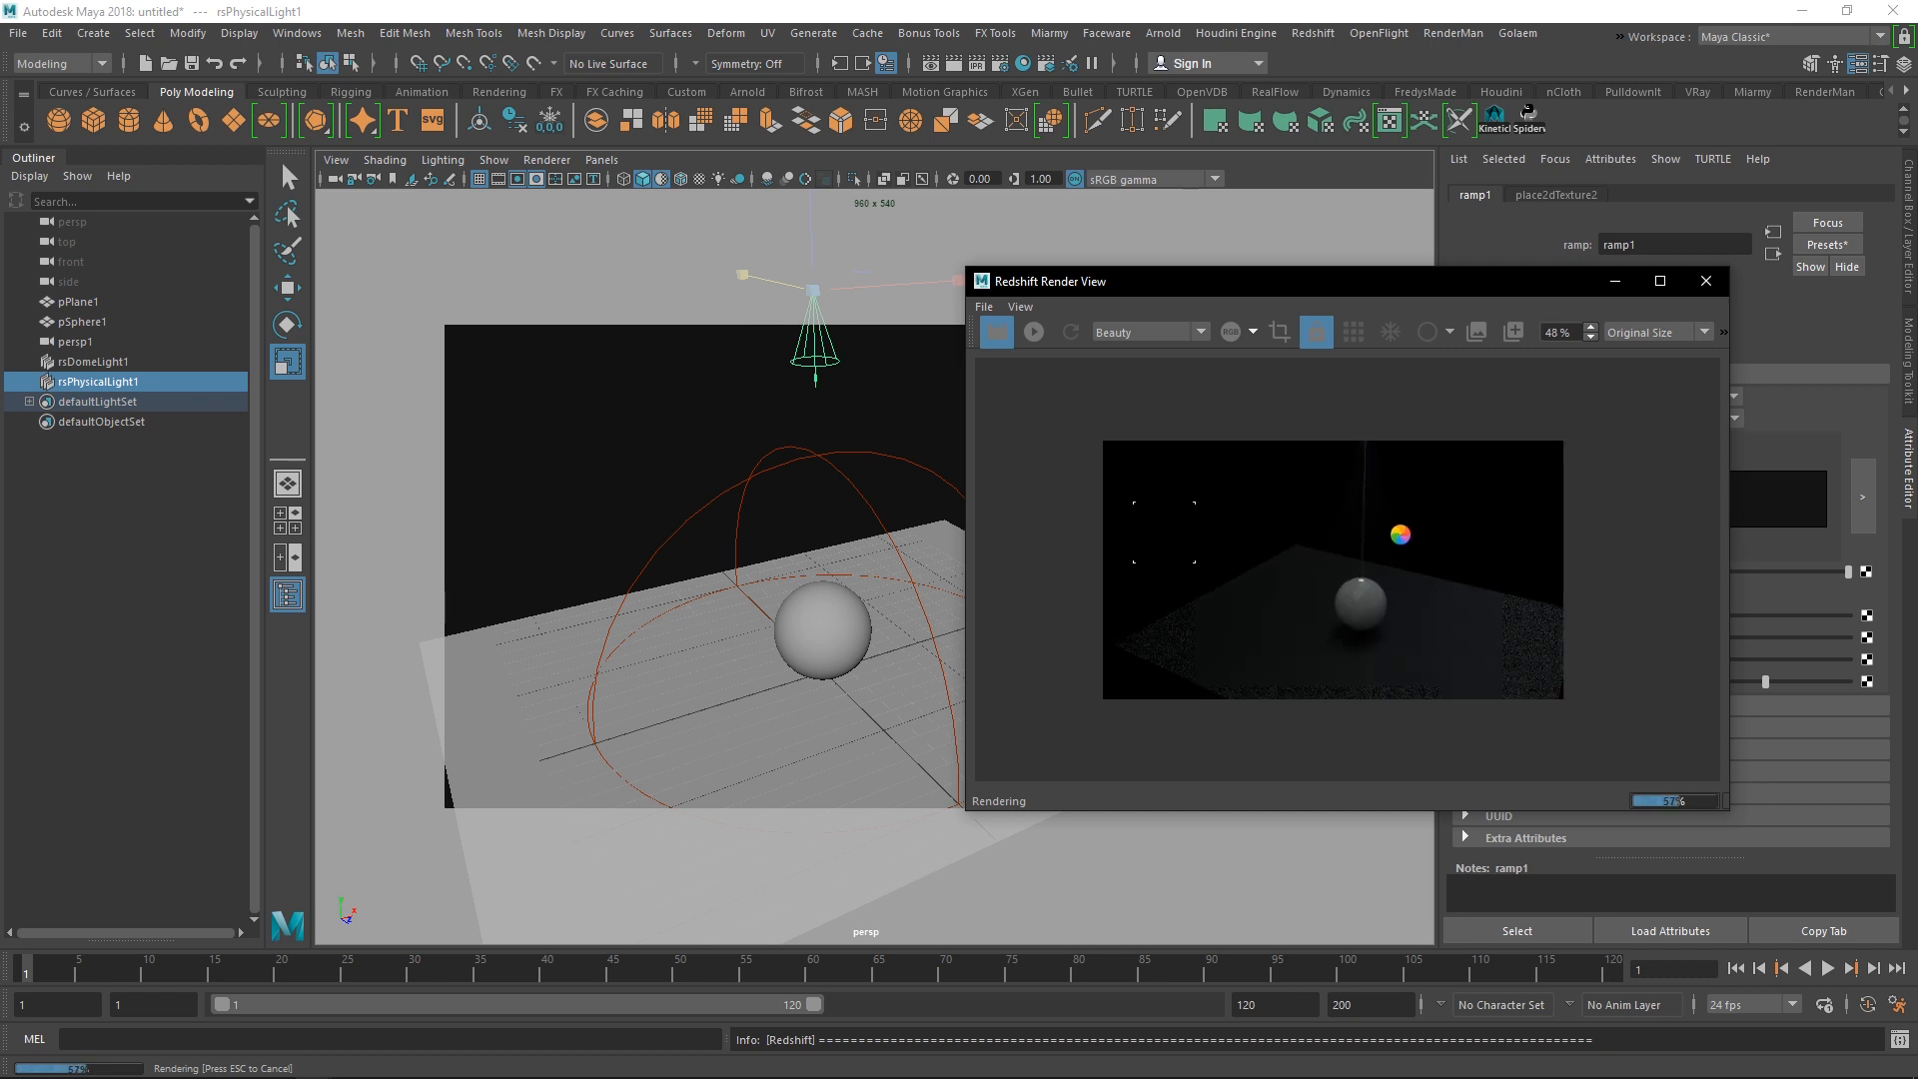
{"action": "scroll", "coordinate": [1393, 558], "scroll_direction": "up", "scroll_amount": 2}
{"action": "scroll", "coordinate": [1398, 549], "scroll_direction": "up", "scroll_amount": 2}
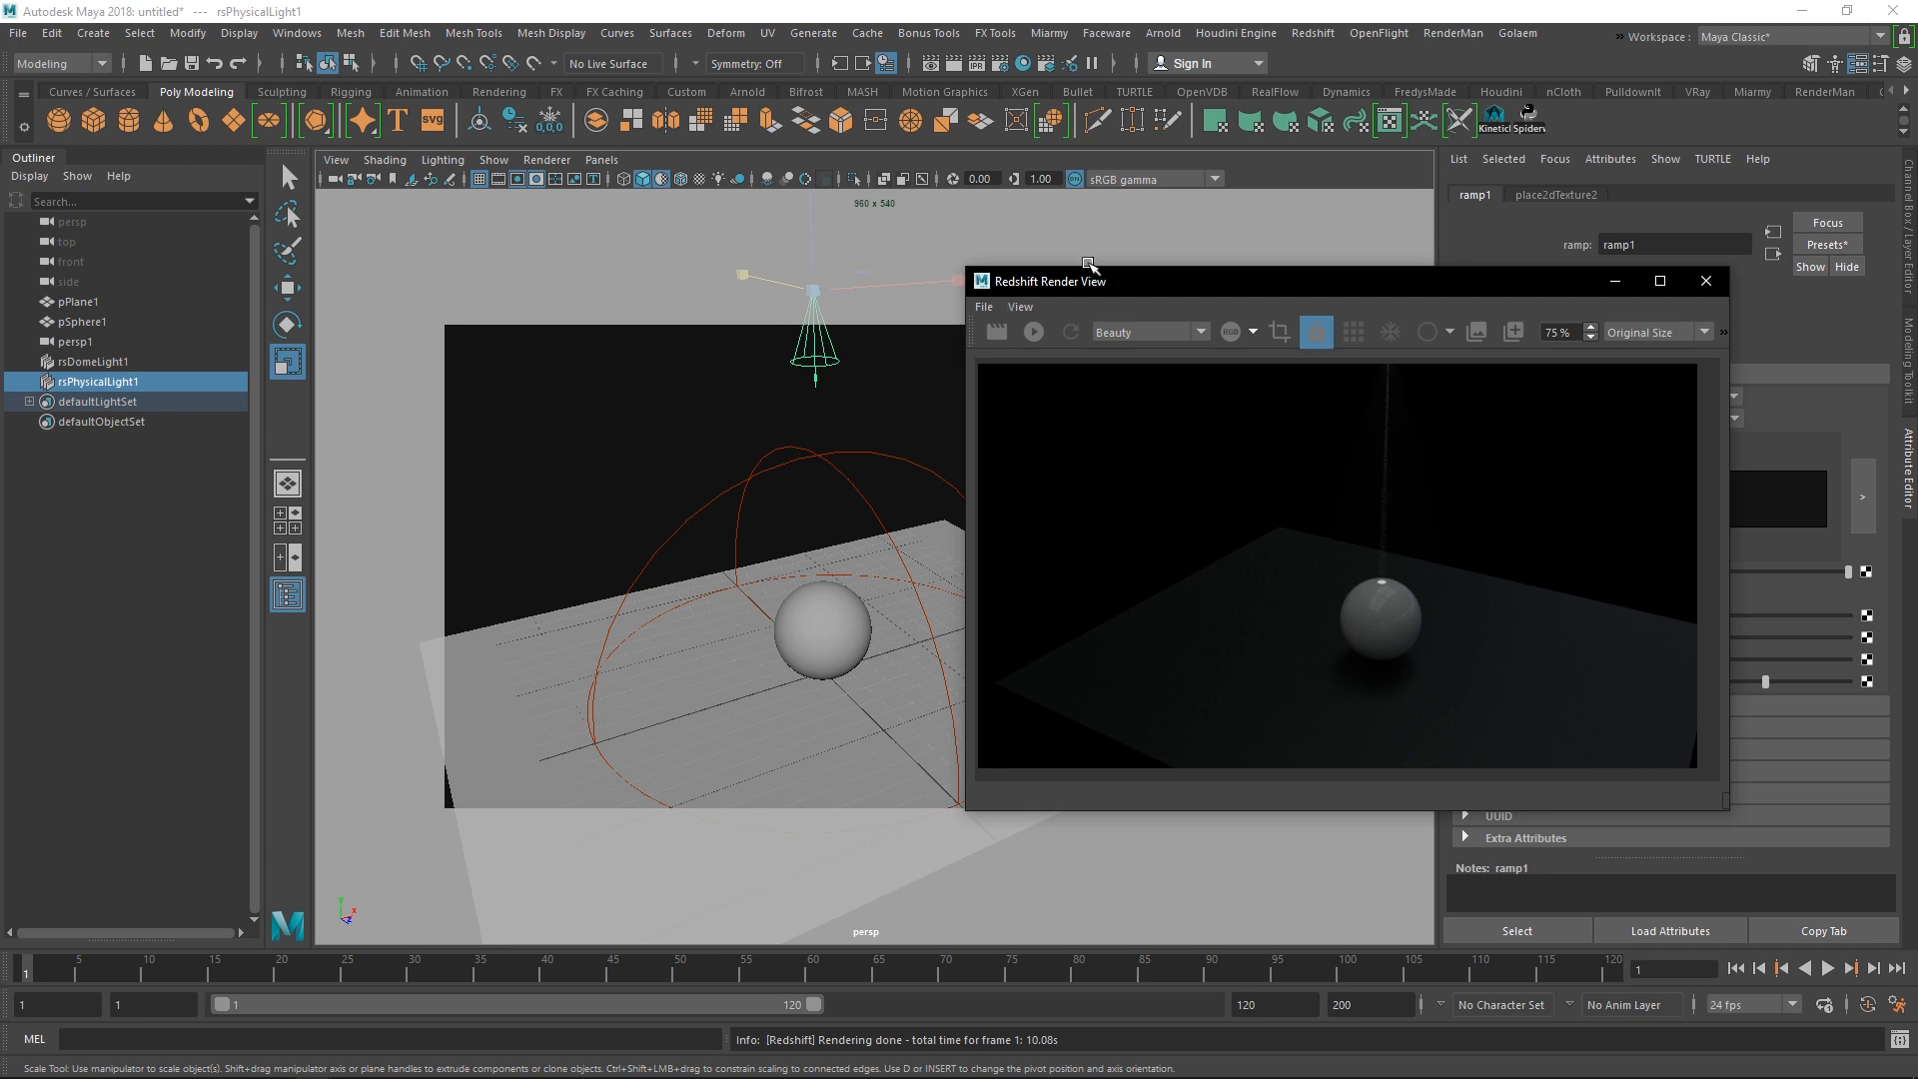
- Open the attributes of the rsVolumeScattering1 atmosphere from the render settings and move the render view clear of them
{"action": "left_click", "coordinate": [1001, 67]}
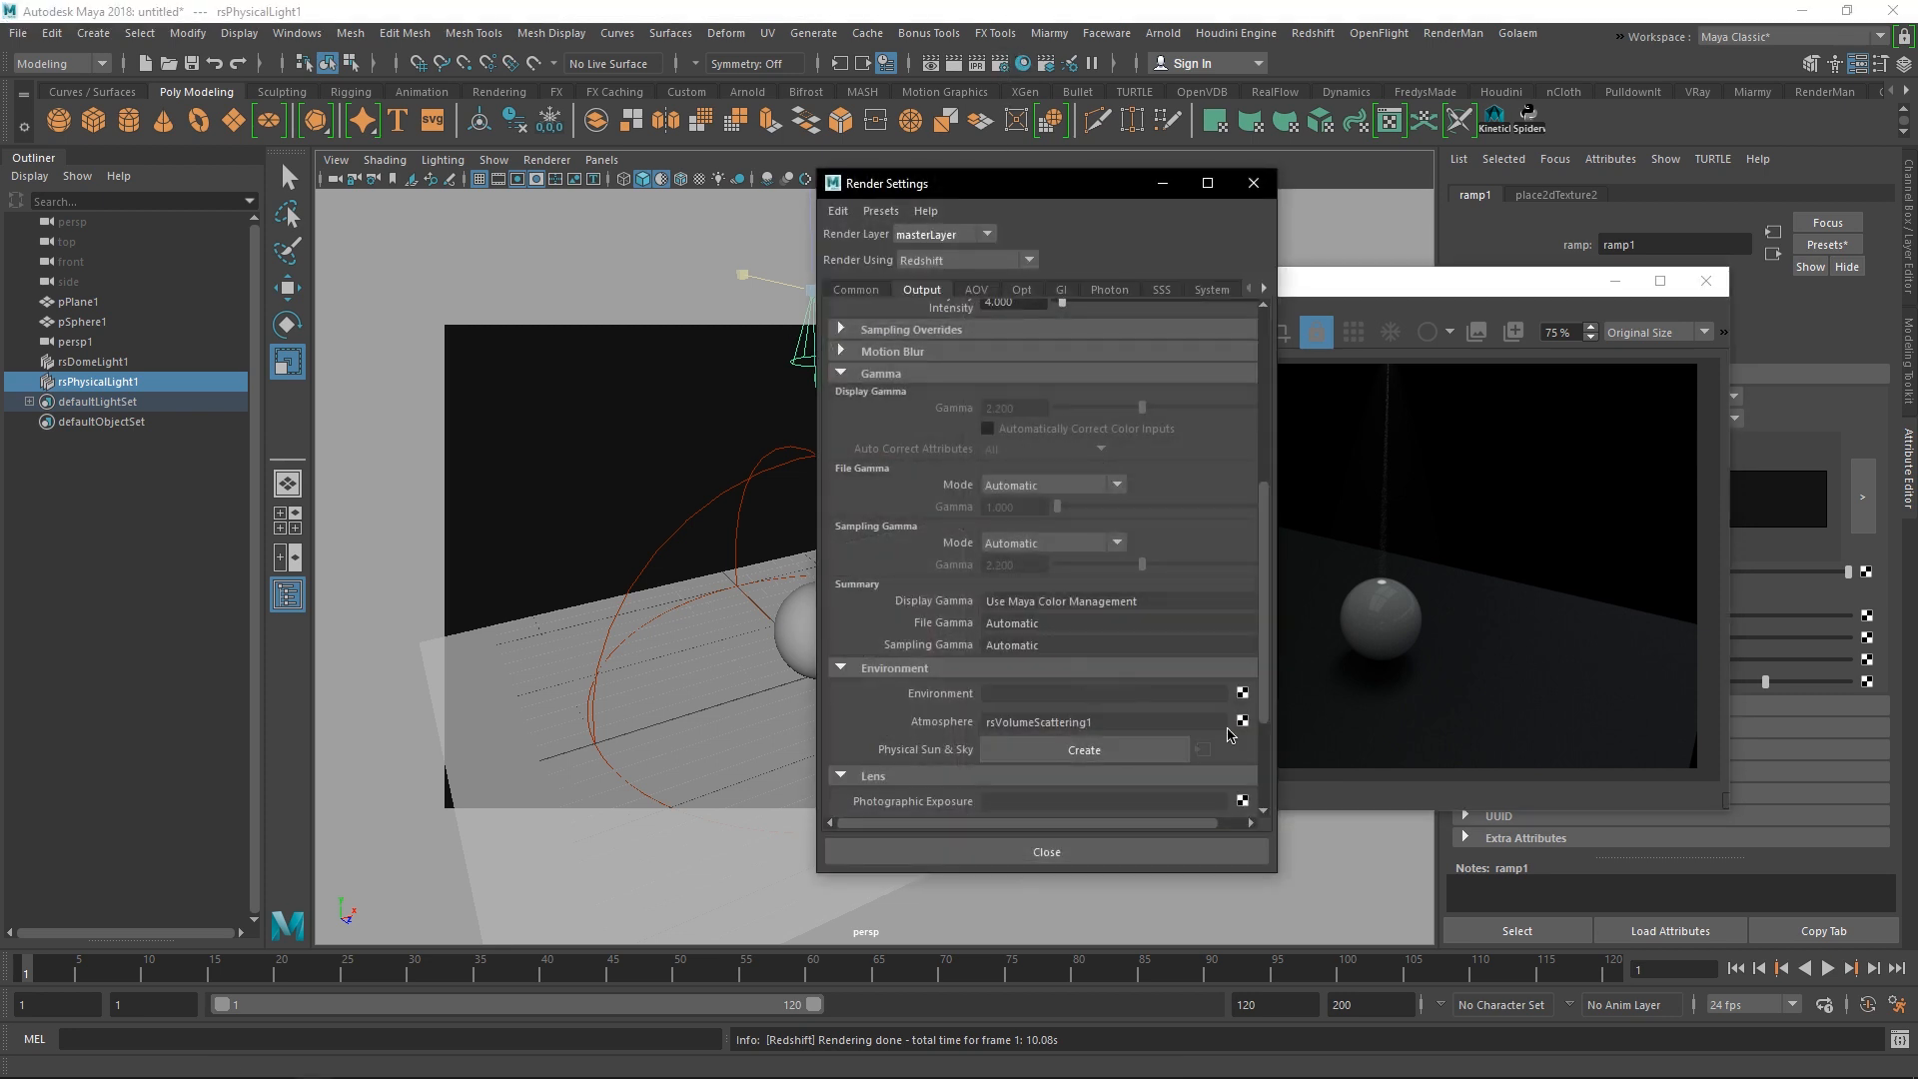
{"action": "scroll", "coordinate": [1203, 677], "scroll_direction": "down", "scroll_amount": 2}
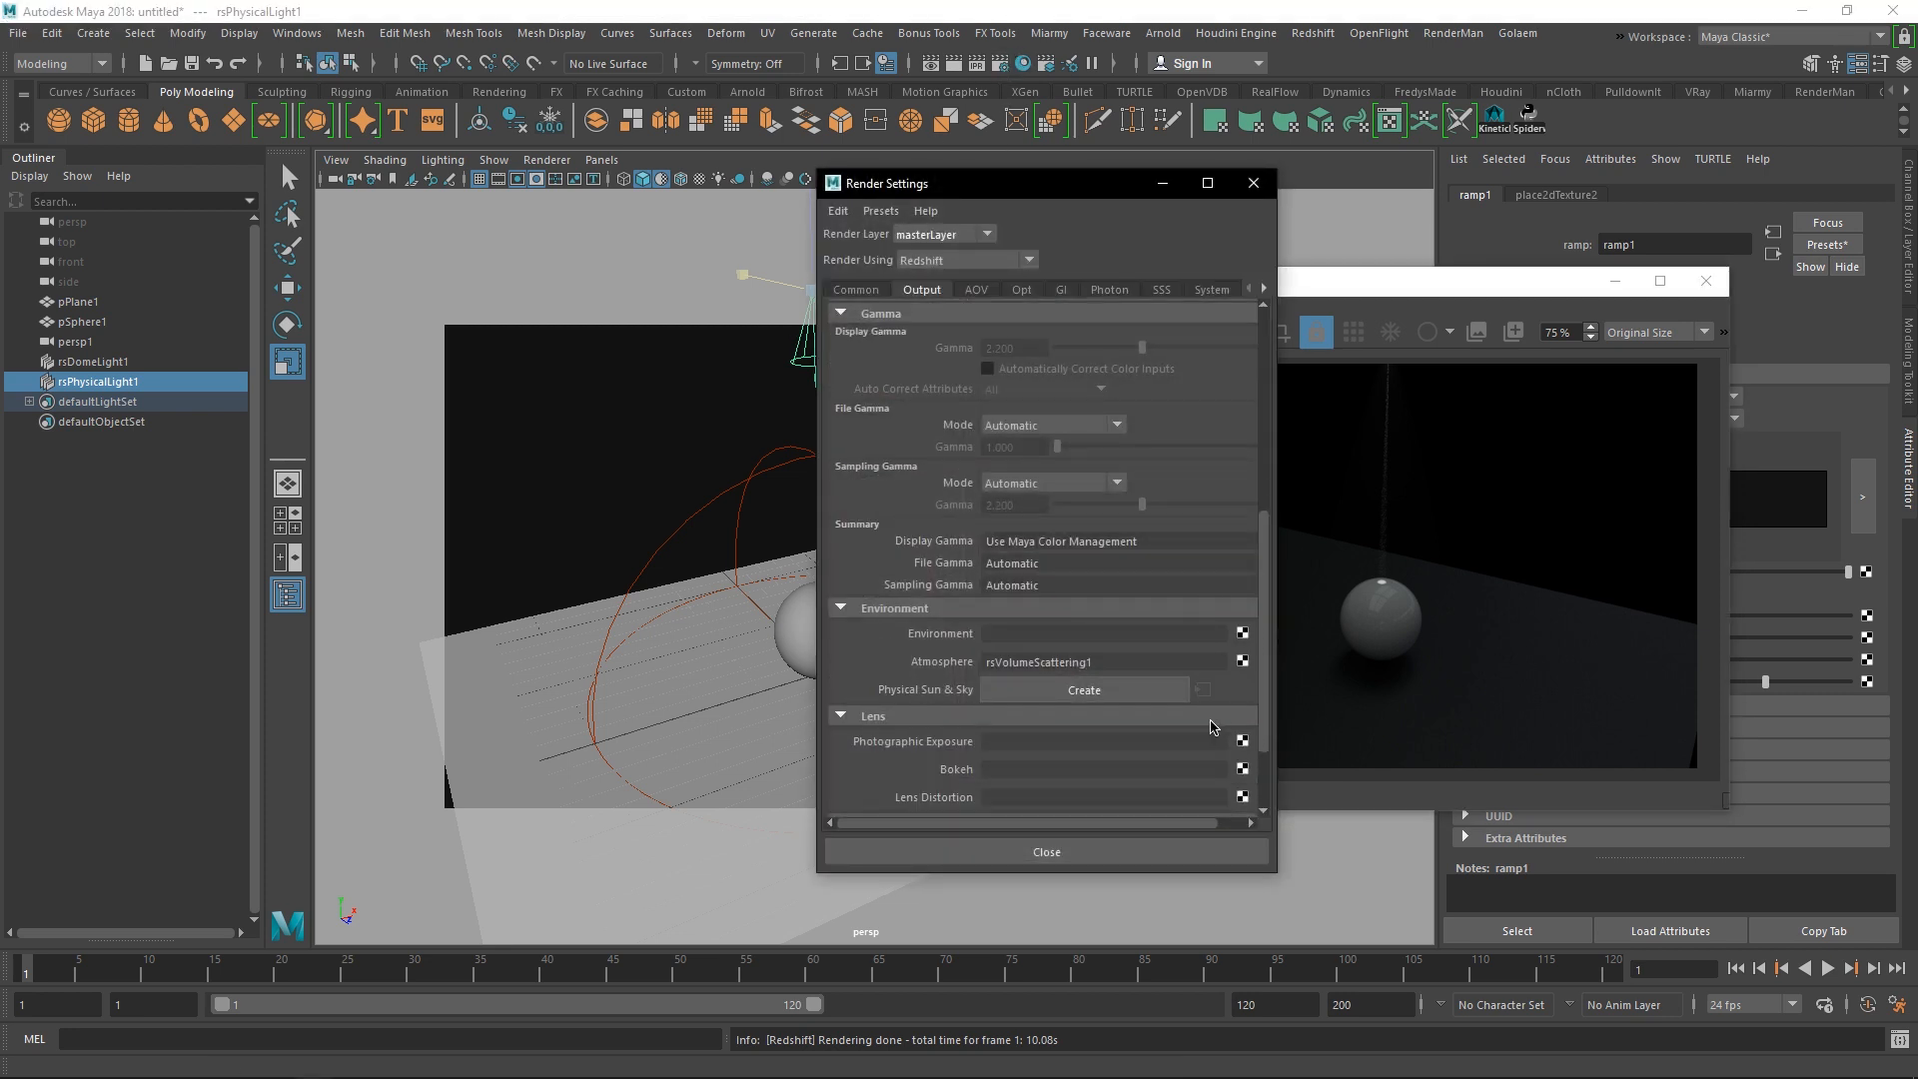
{"action": "right_click", "coordinate": [1242, 661]}
{"action": "left_click", "coordinate": [1299, 674]}
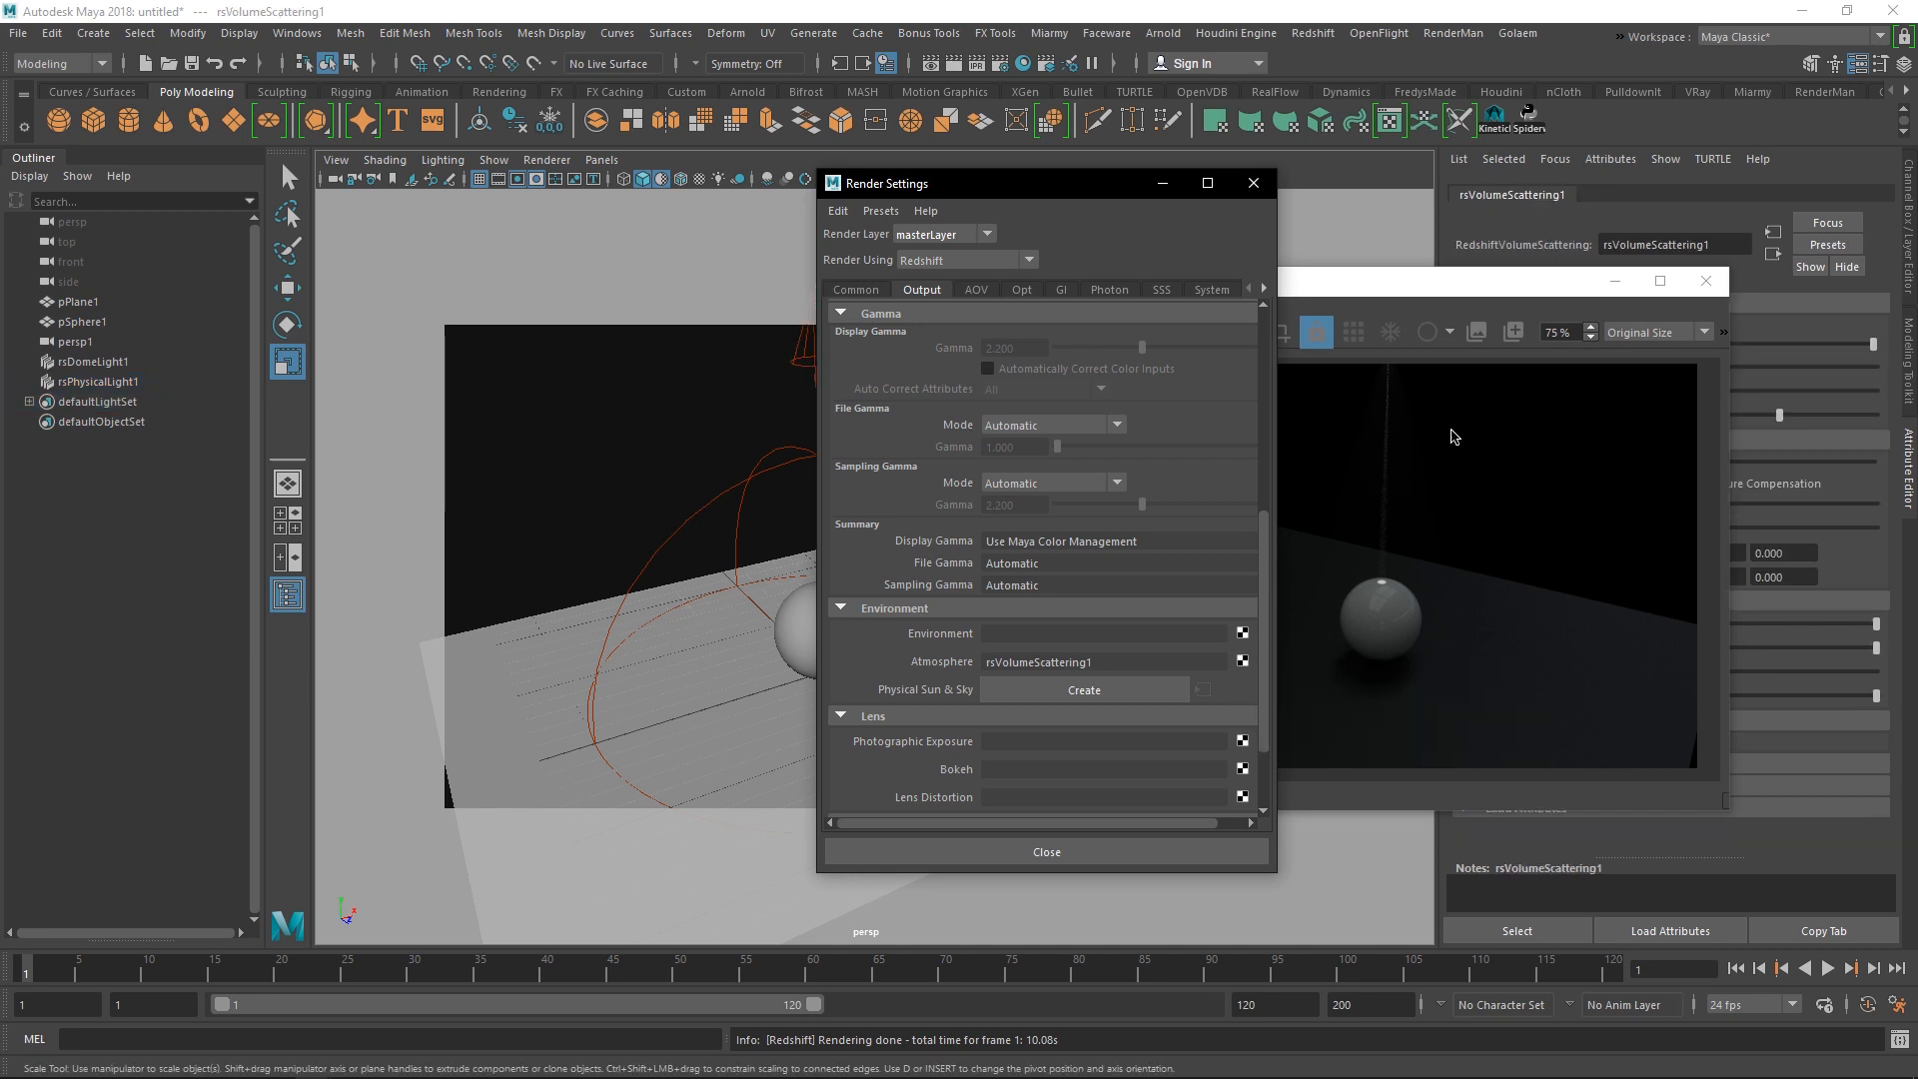
{"action": "left_click_drag", "start_coordinate": [1506, 295], "coordinate": [855, 403]}
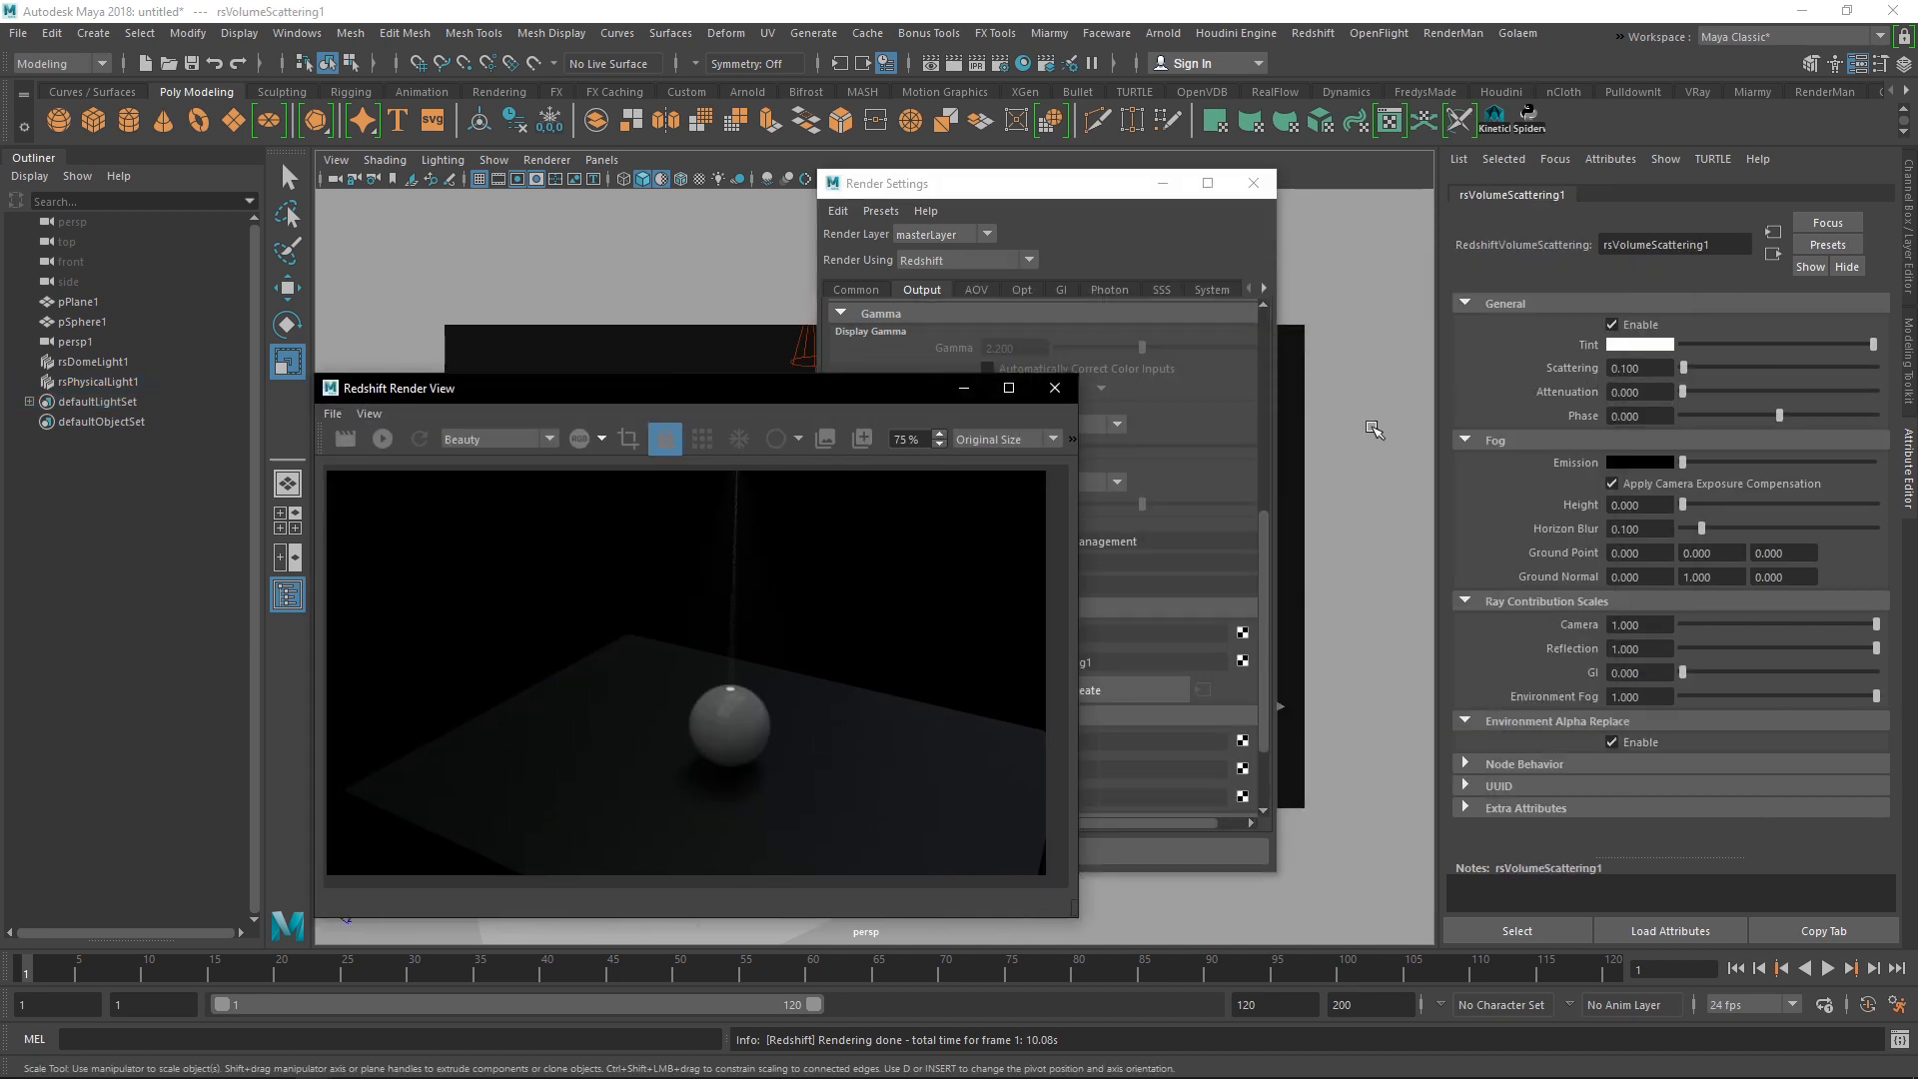
- Restart the interactive render and raise the volume scattering's Scattering value to 0.833
{"action": "left_click", "coordinate": [382, 439]}
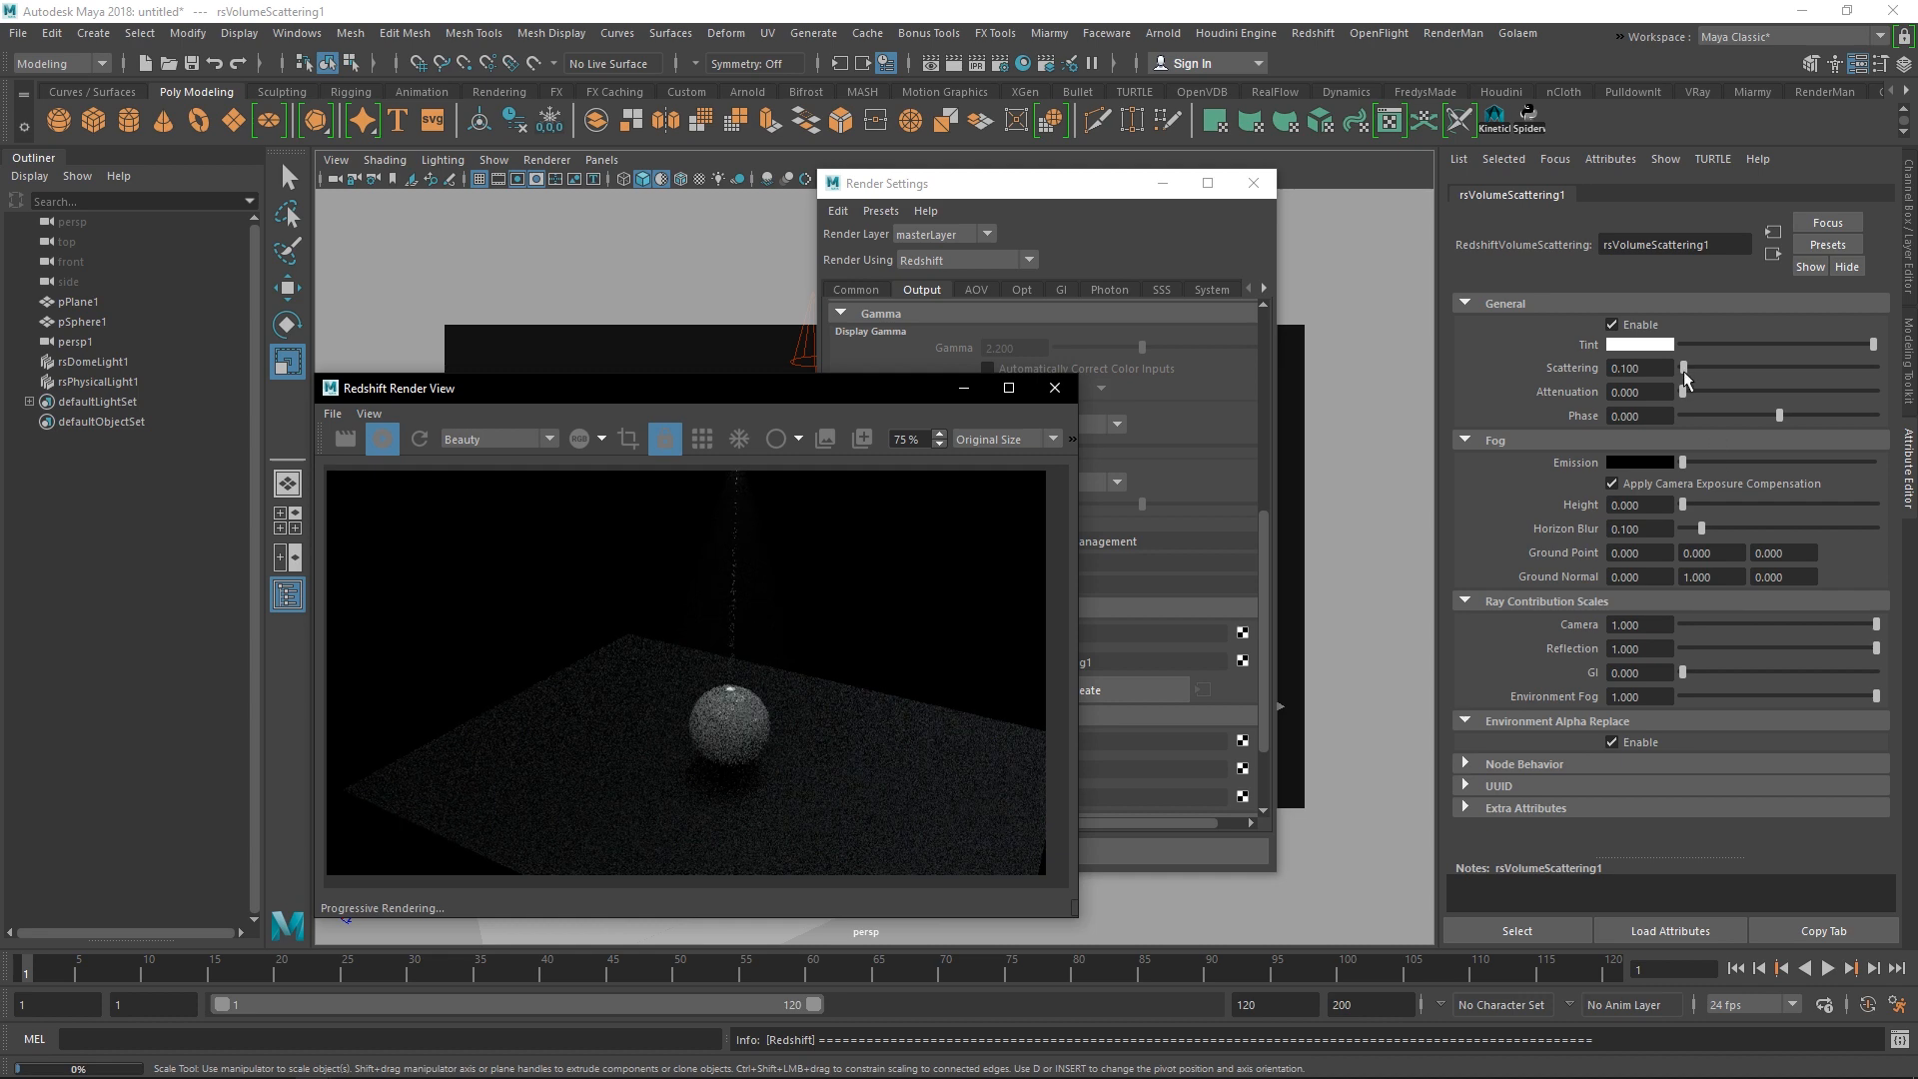
{"action": "mouse_move", "coordinate": [1685, 375]}
{"action": "left_mouse_down"}
{"action": "mouse_move", "coordinate": [1727, 382]}
{"action": "mouse_move", "coordinate": [1696, 385]}
{"action": "left_mouse_up"}
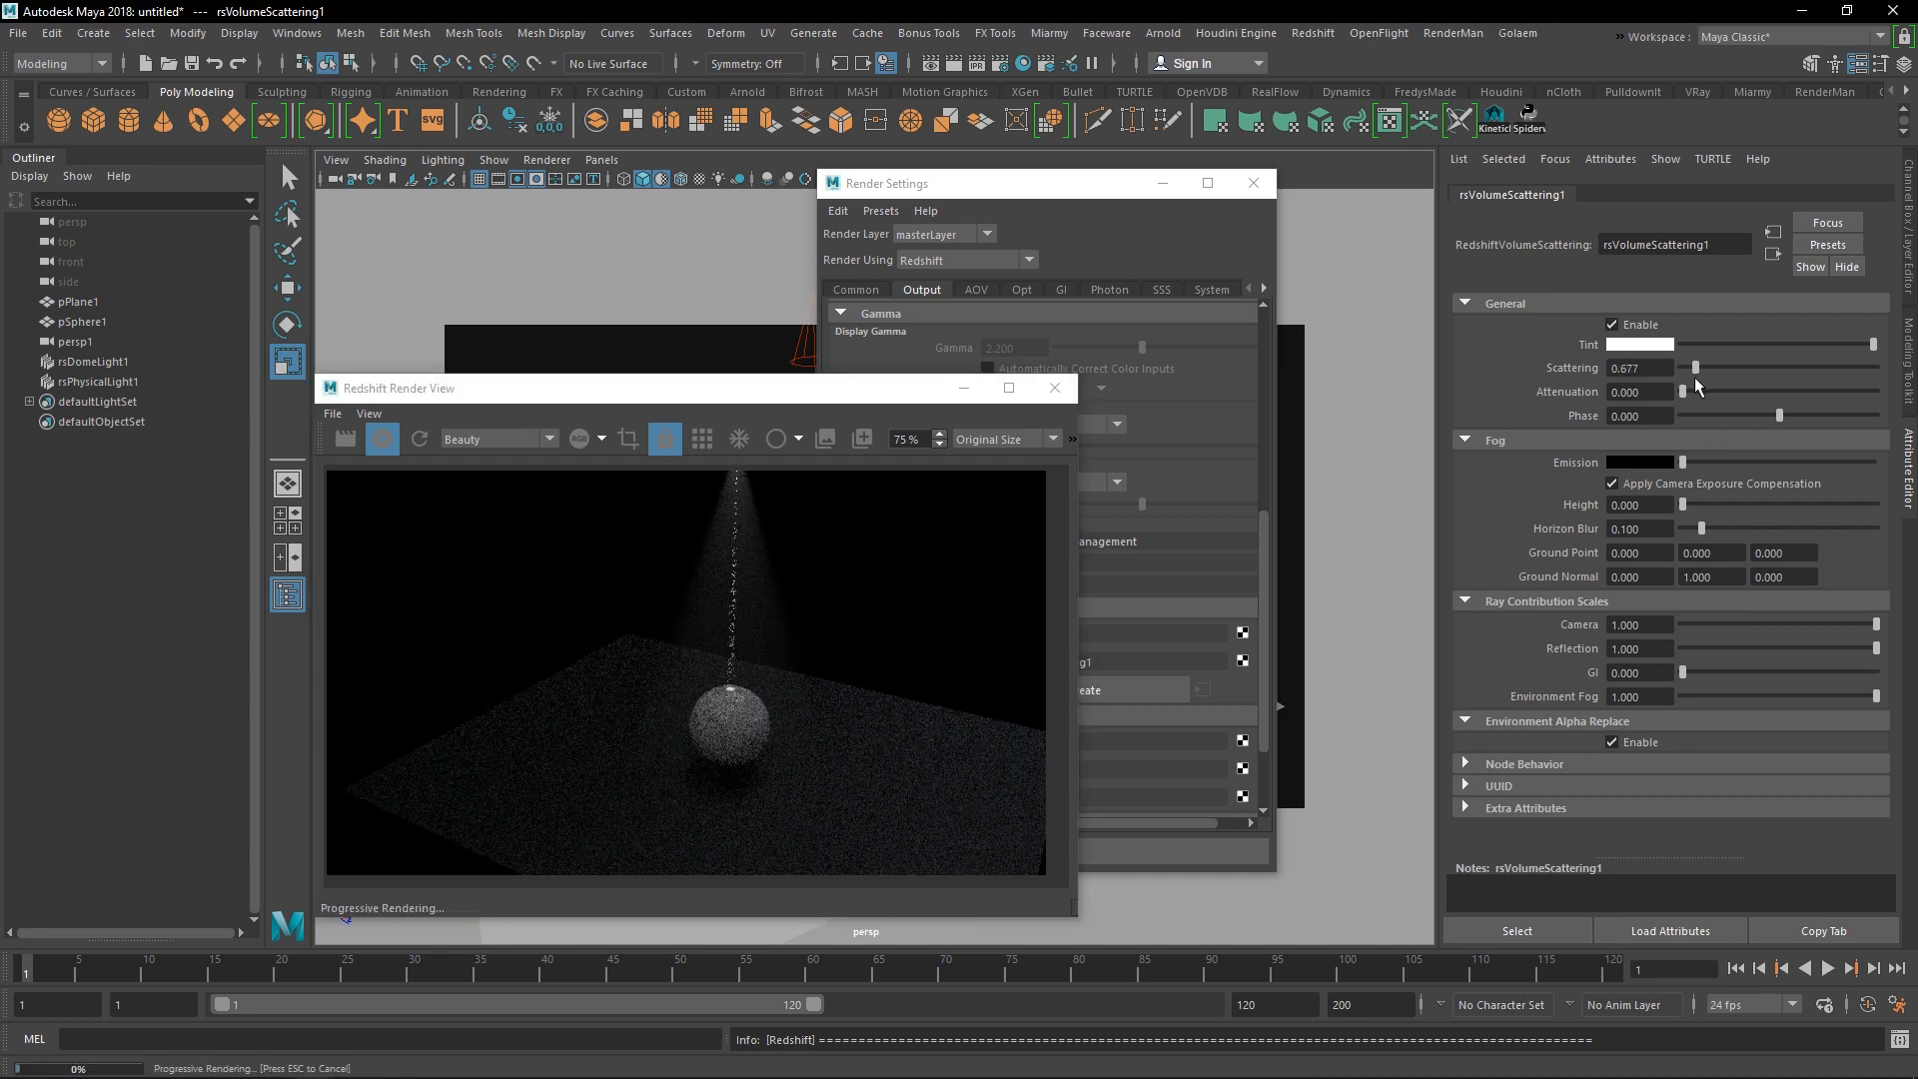
{"action": "left_click_drag", "start_coordinate": [1758, 376], "coordinate": [1697, 388]}
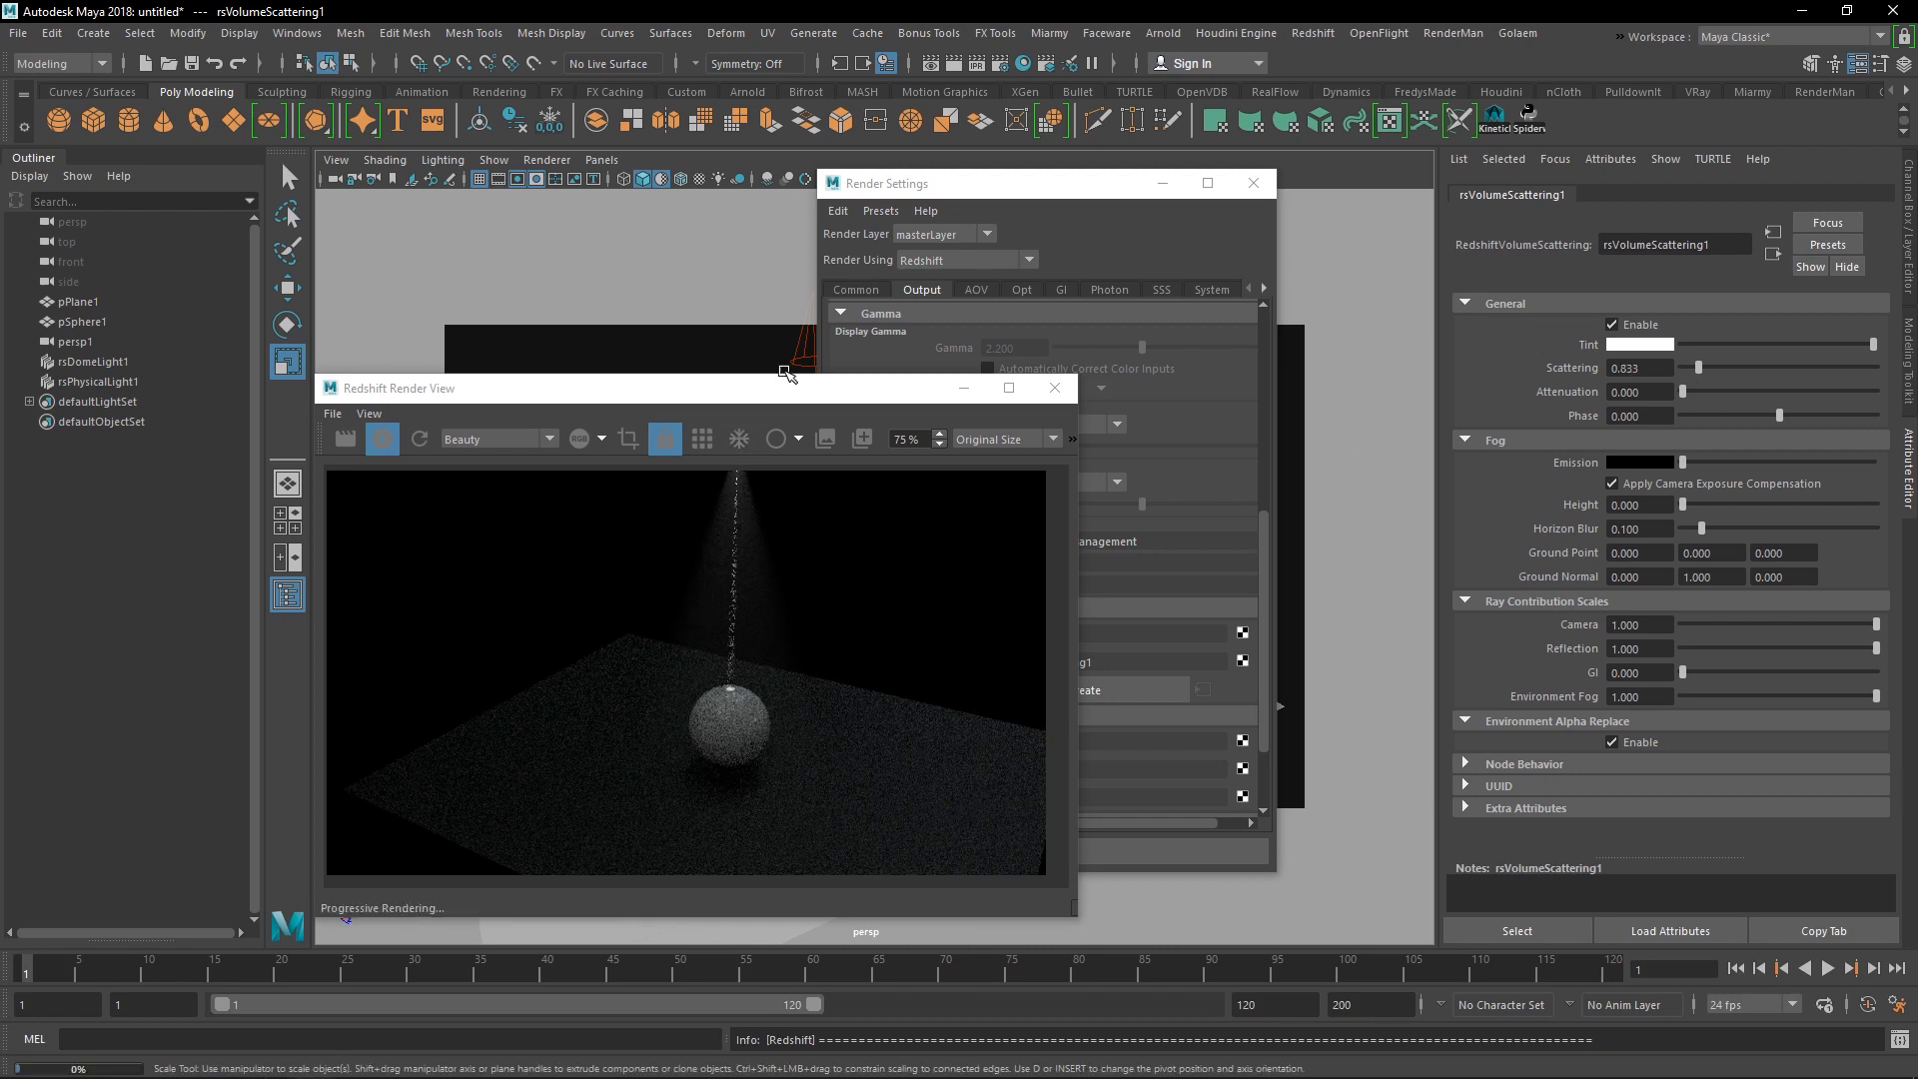
- Widen the bright center of the spot light's color ramp by moving the black marker to position 0.431
{"action": "left_click", "coordinate": [809, 352]}
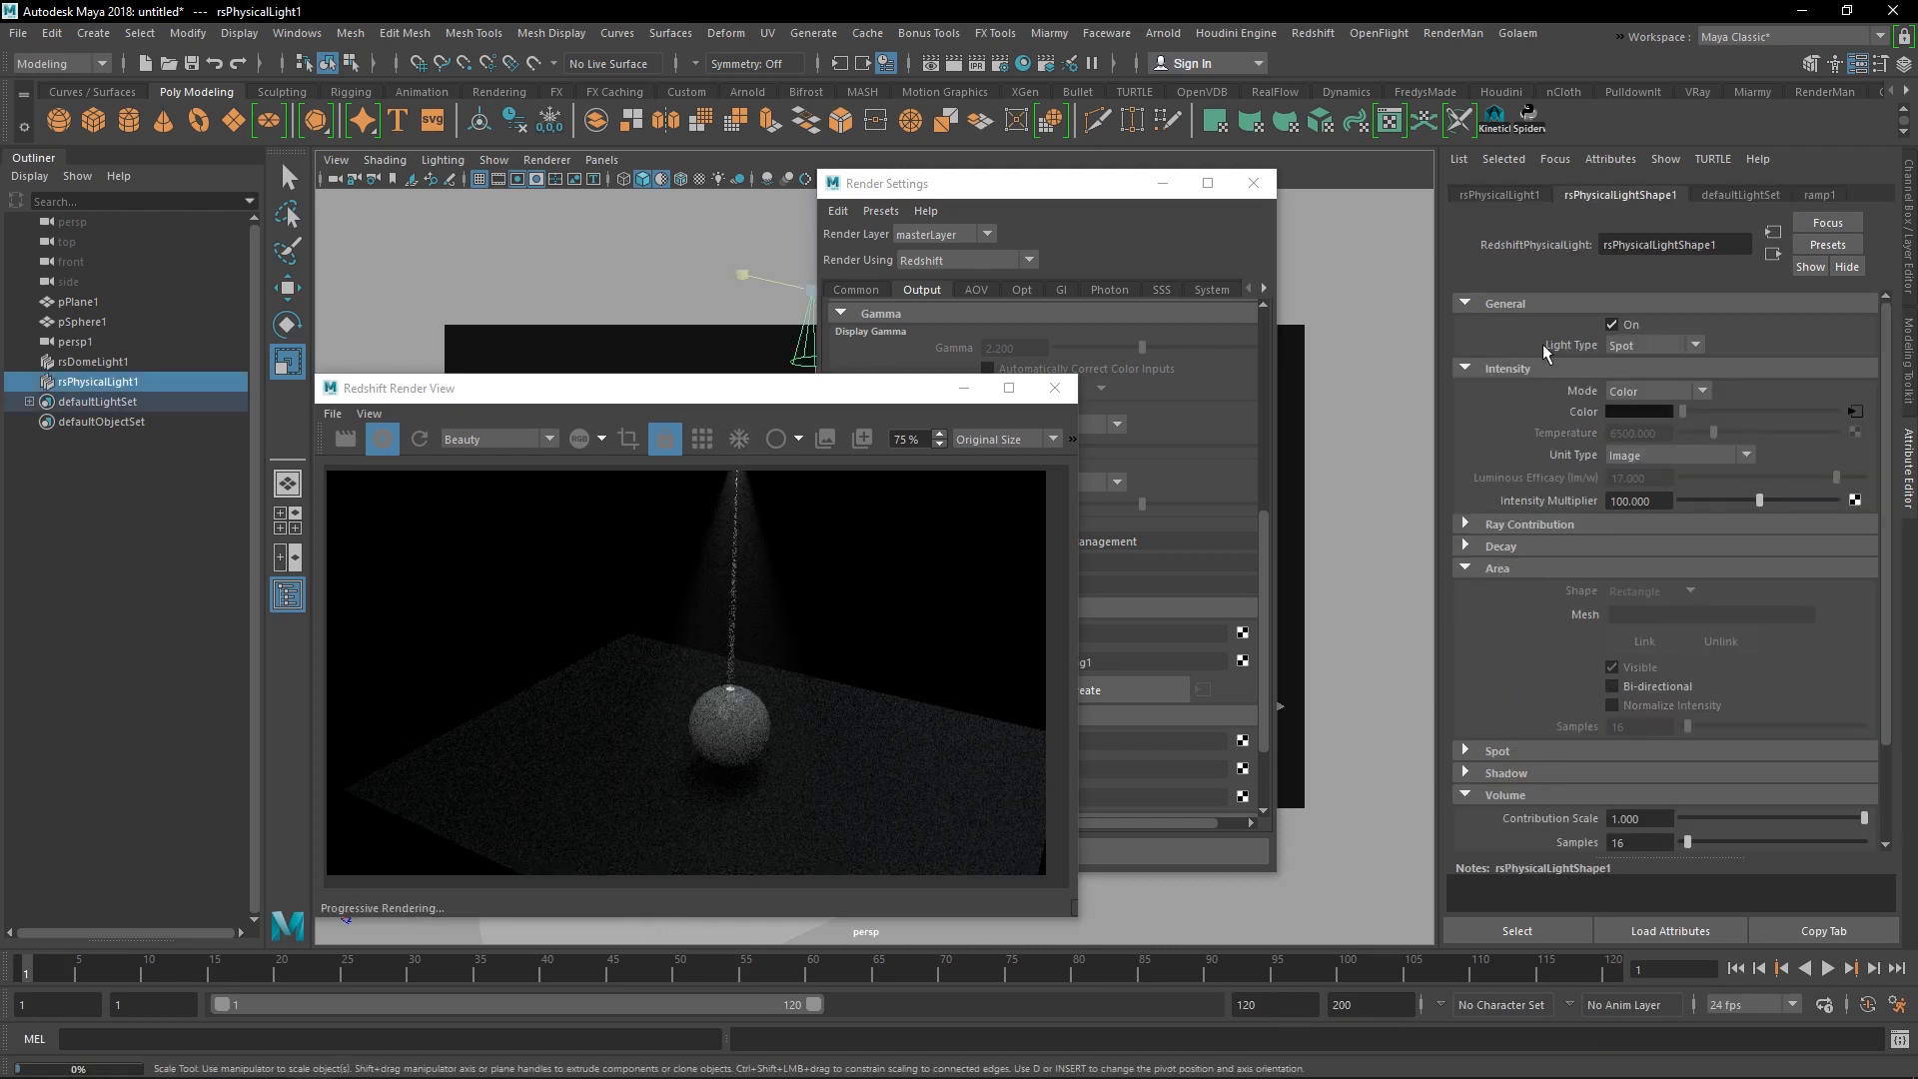
{"action": "left_click", "coordinate": [1855, 410]}
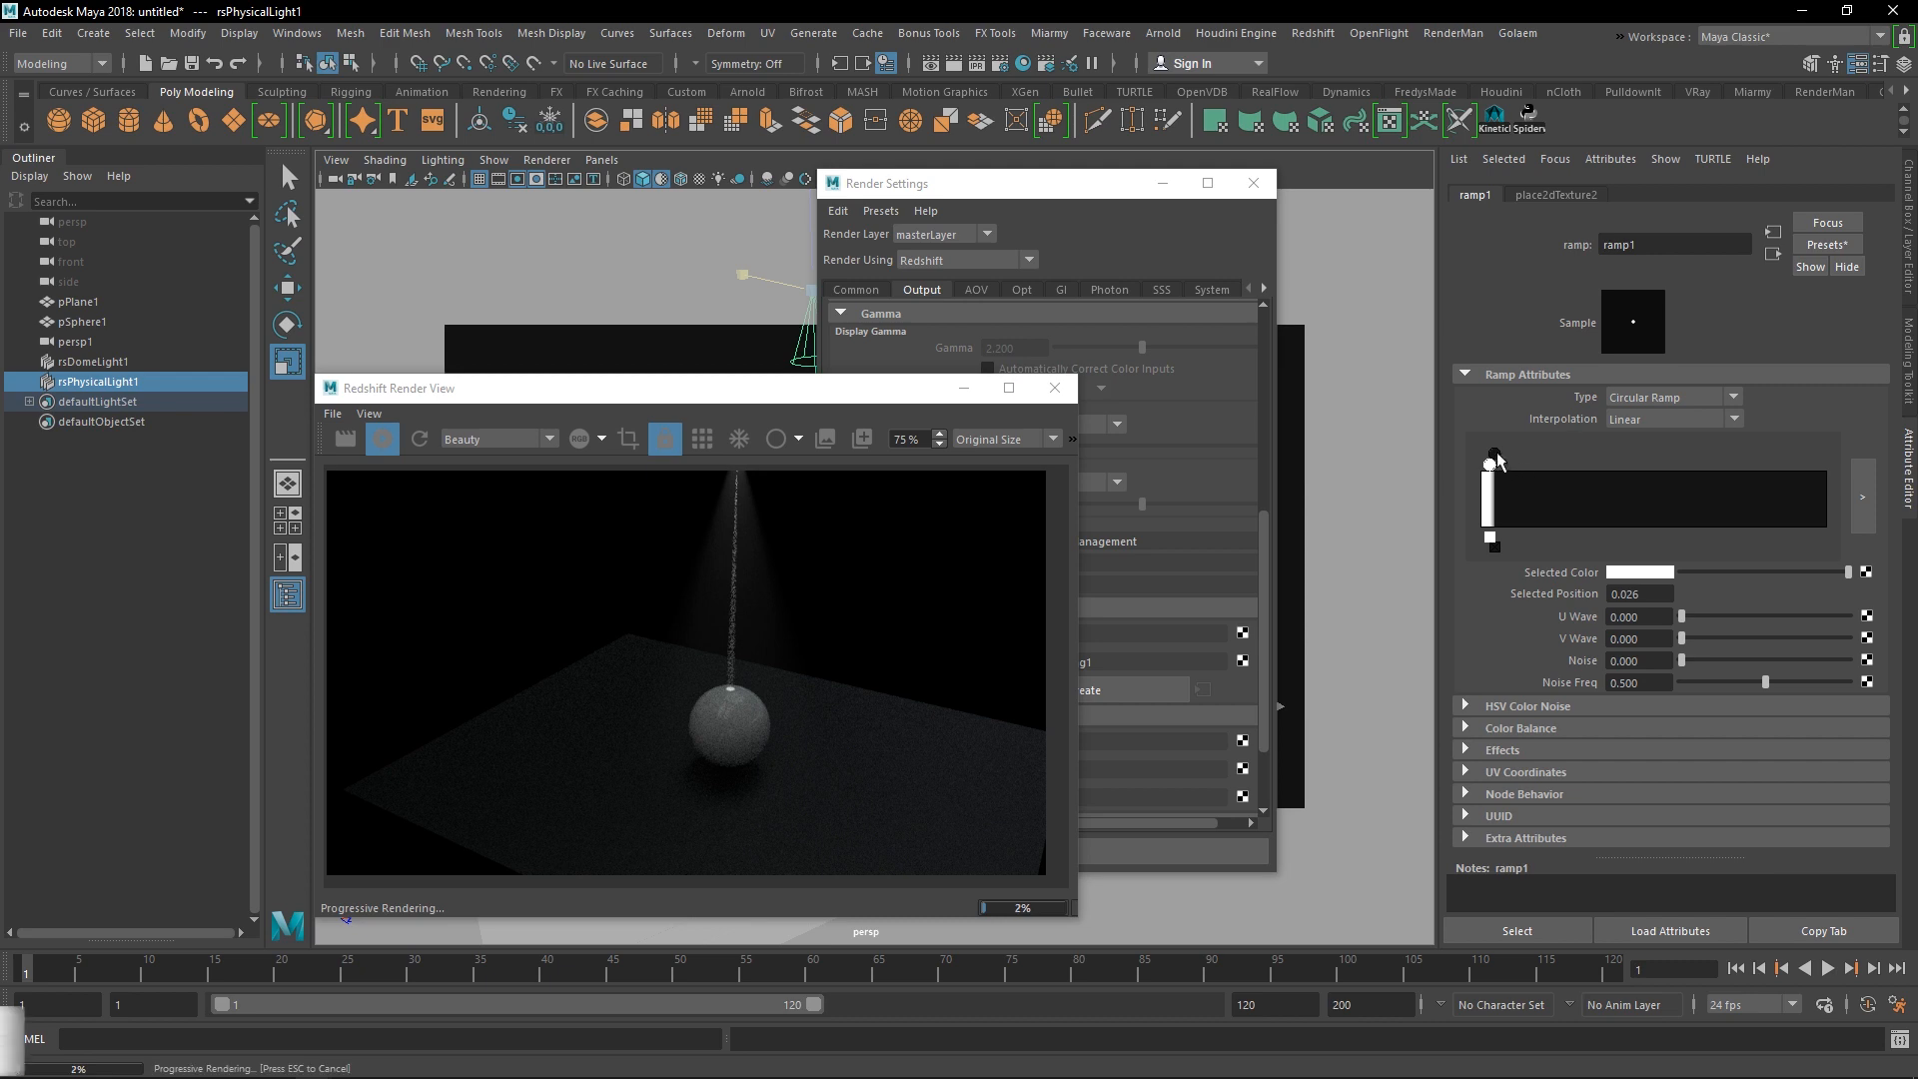
{"action": "left_click", "coordinate": [1629, 500]}
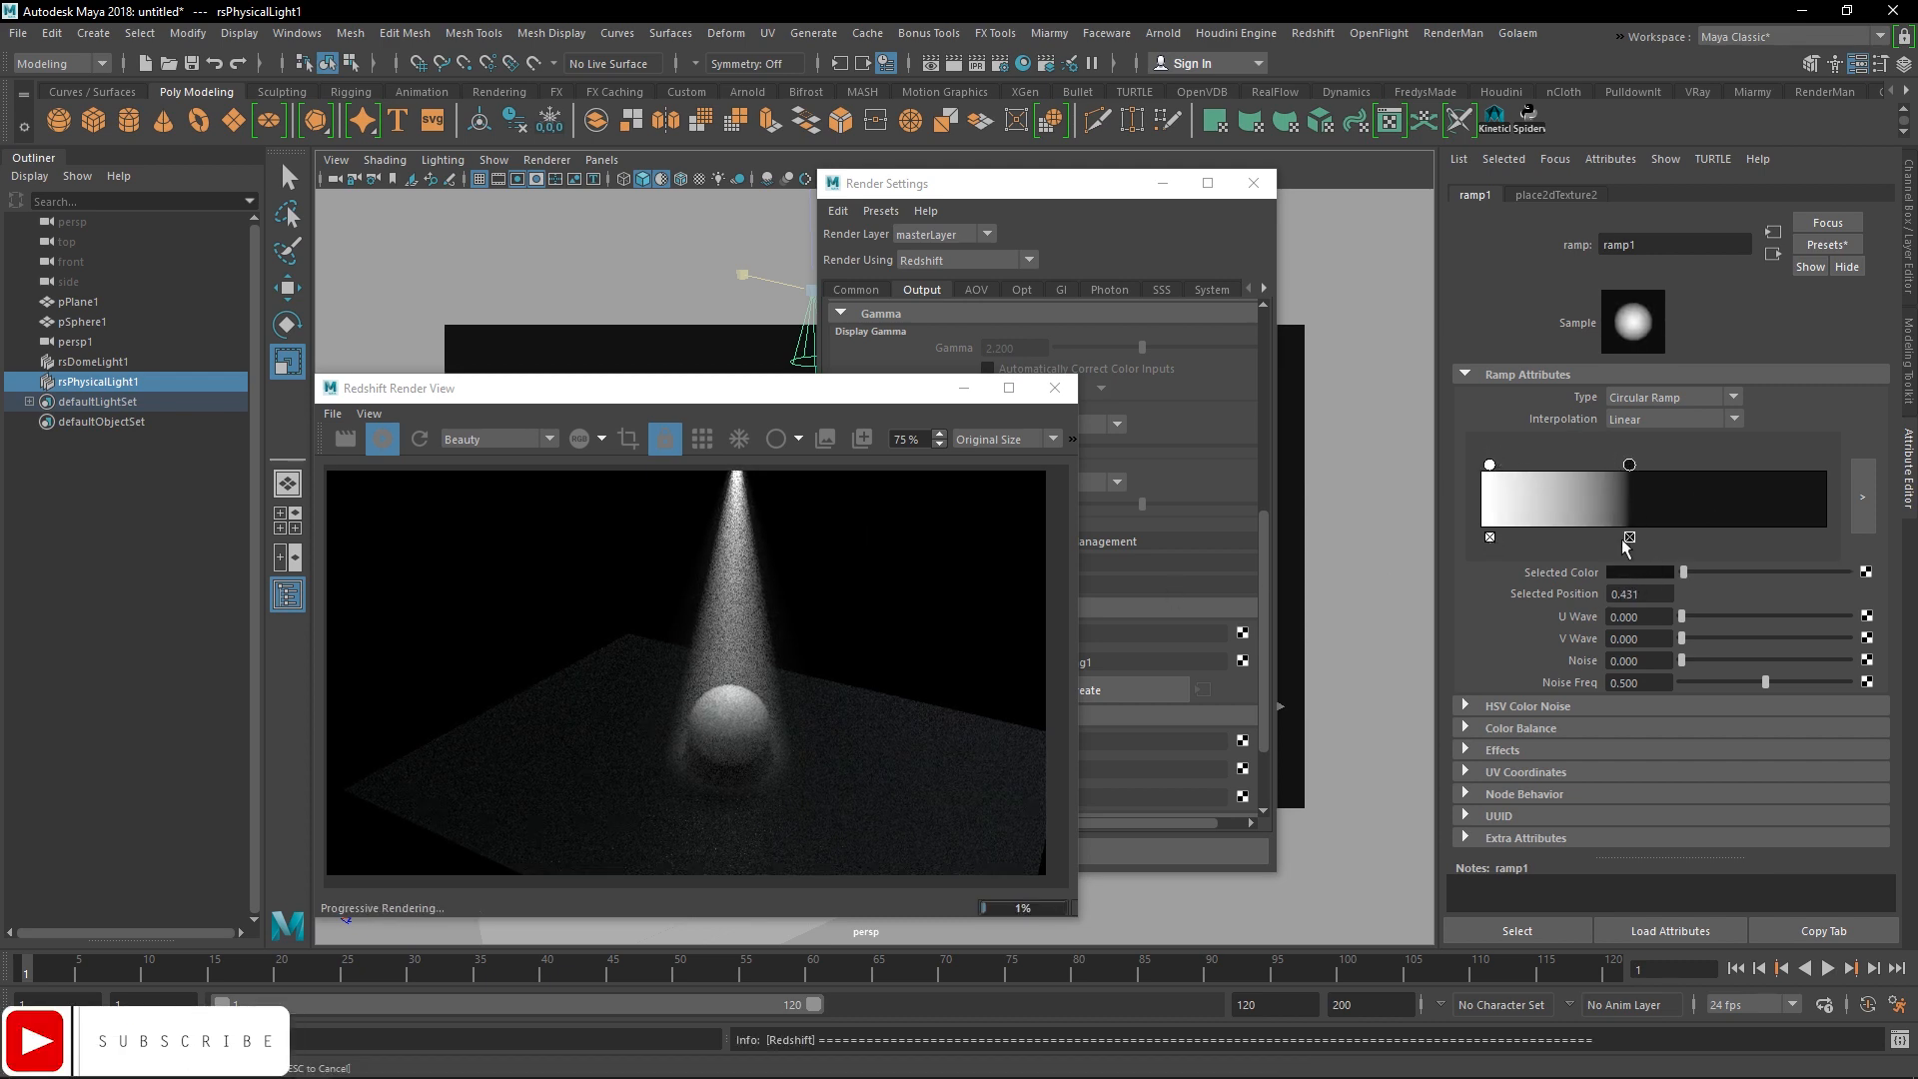
{"action": "left_click", "coordinate": [1632, 574]}
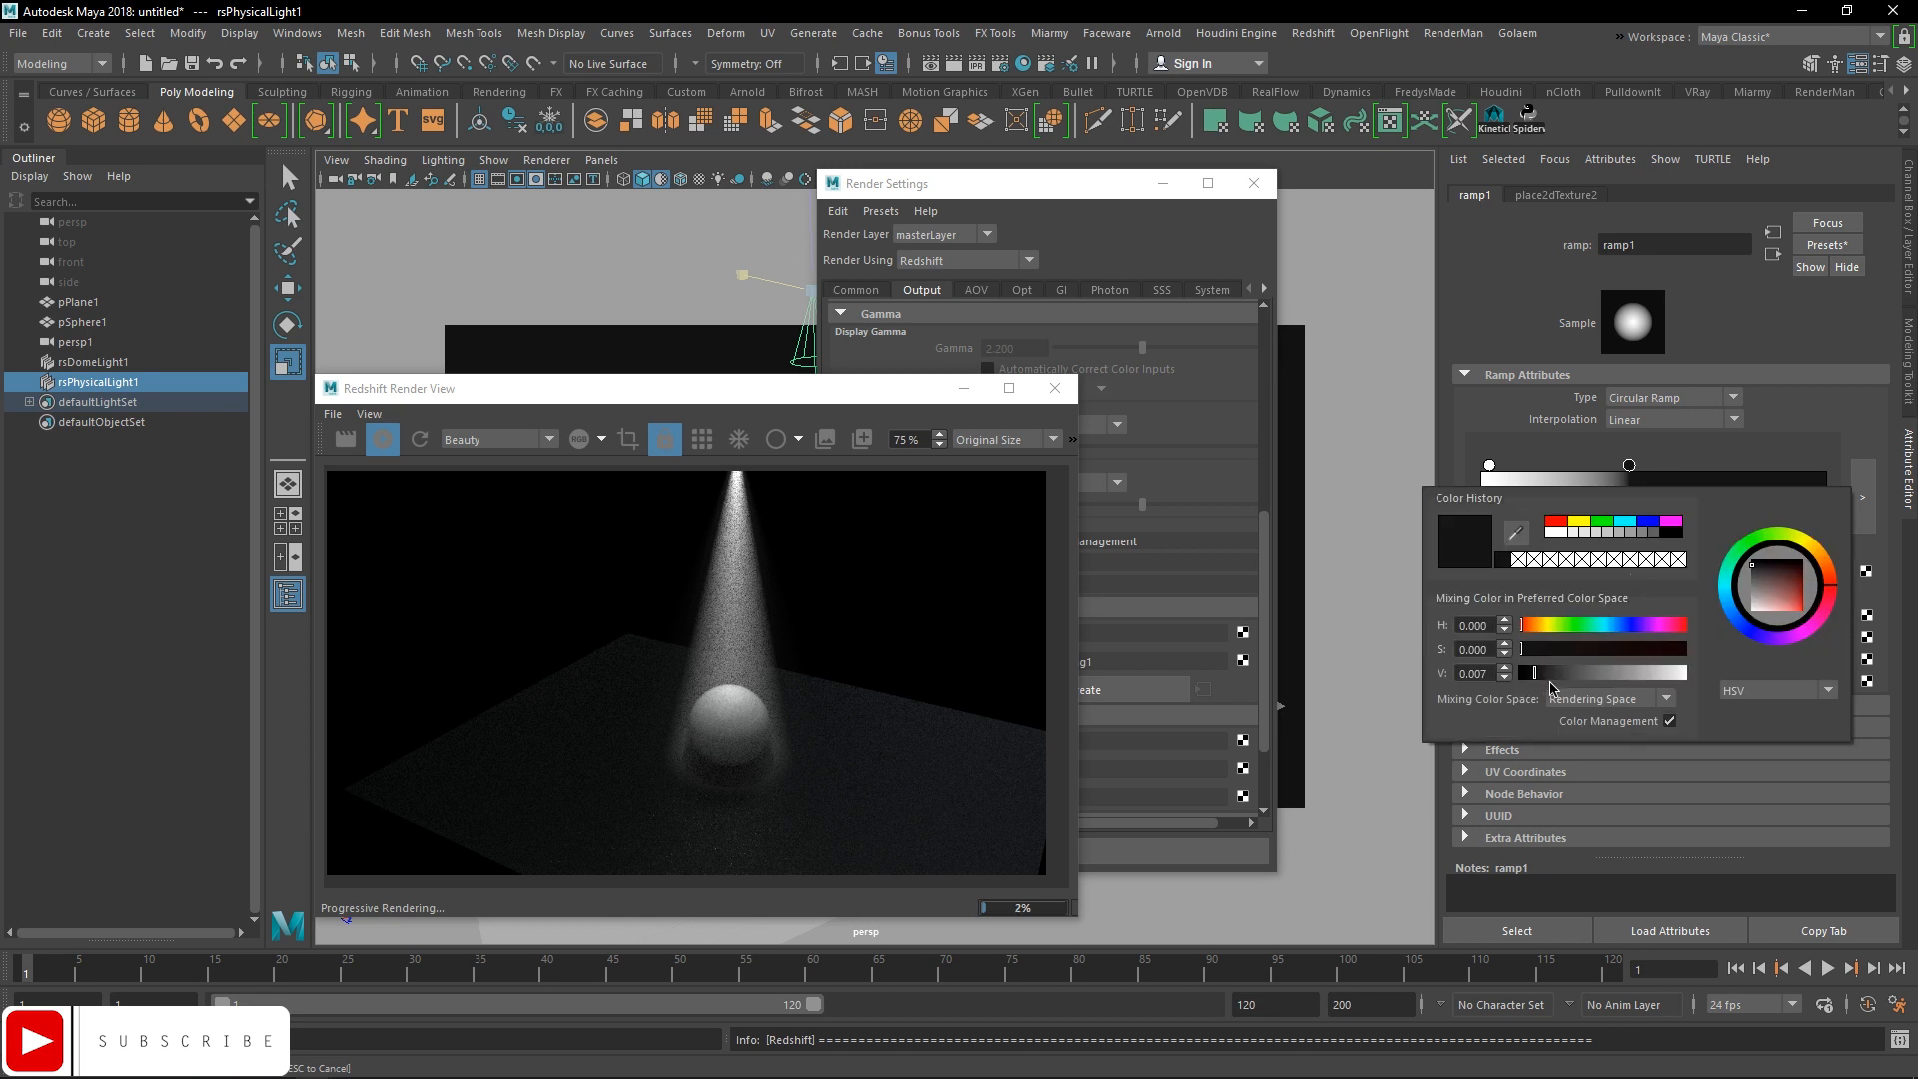
{"action": "left_click_drag", "start_coordinate": [650, 403], "coordinate": [720, 437]}
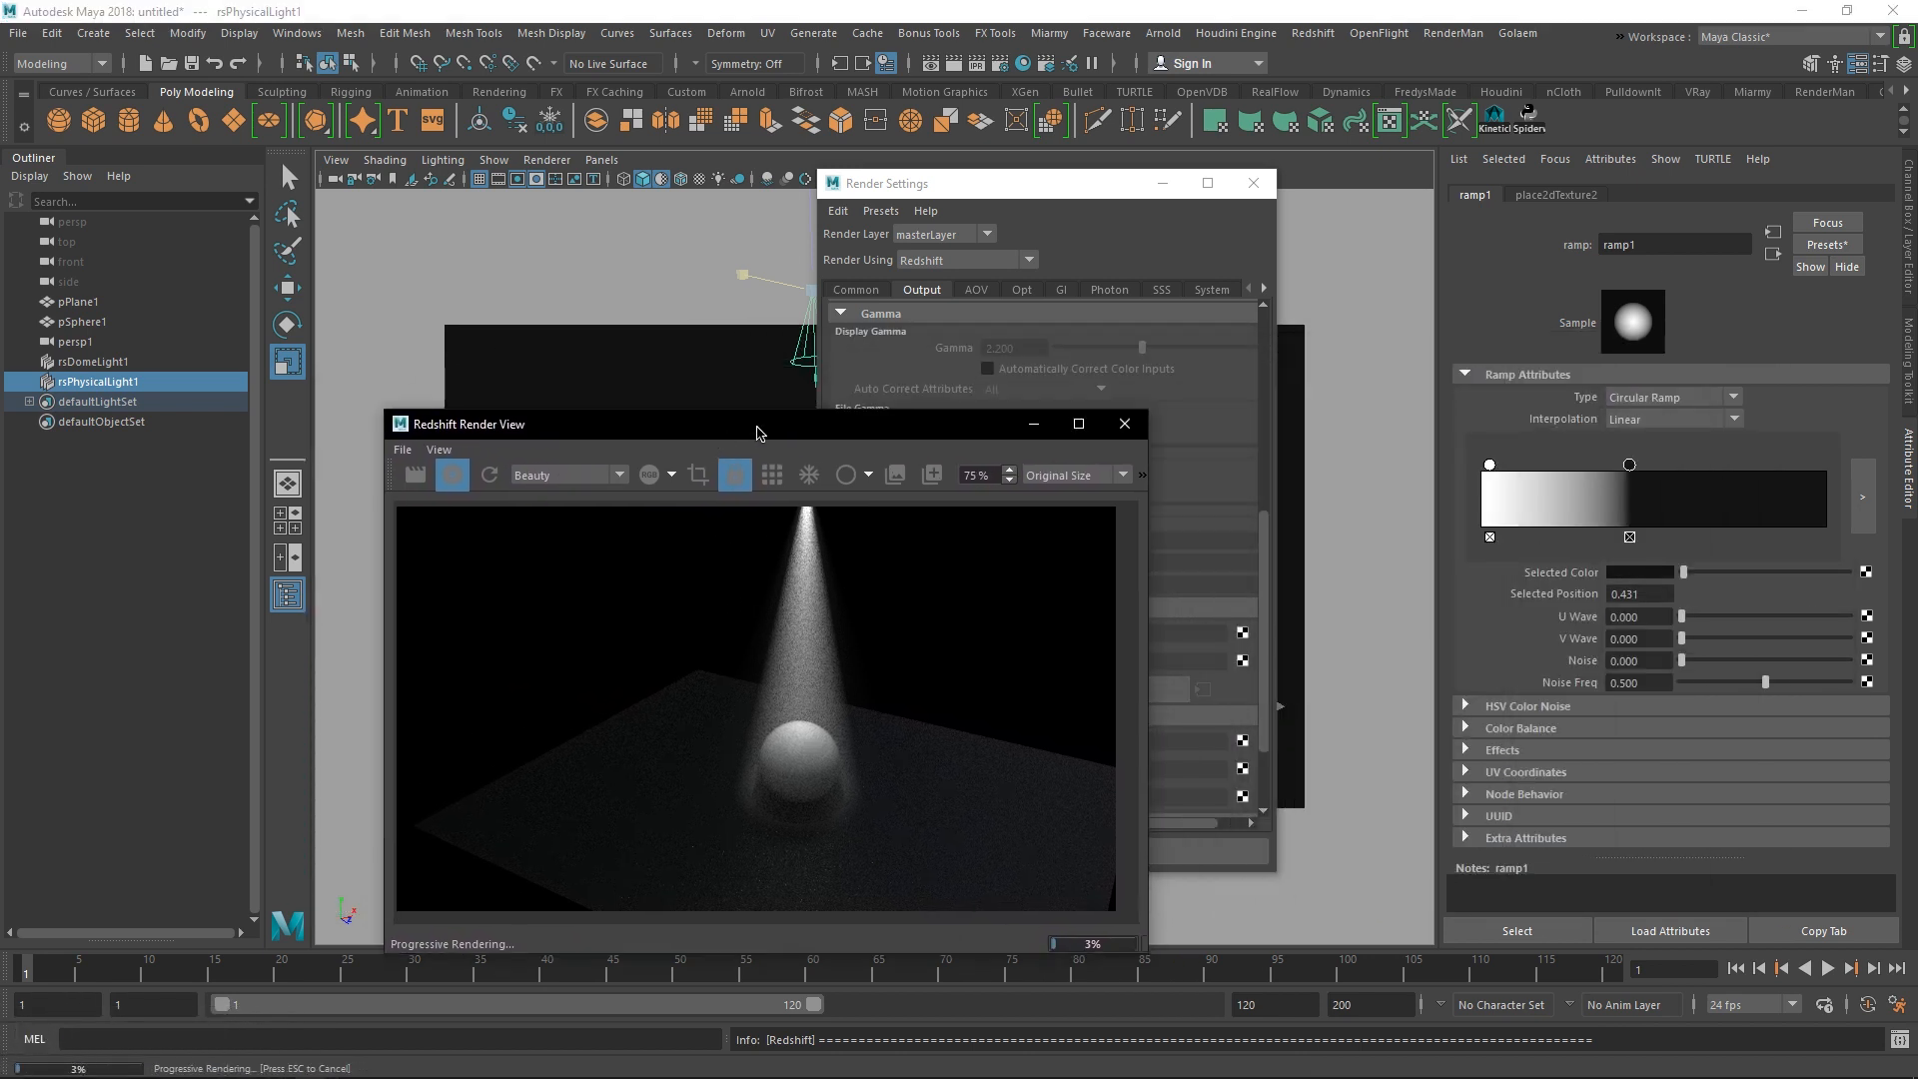
- Reopen the rsVolumeScattering1 attributes, close the render settings, and raise Scattering to 2.344
{"action": "left_click", "coordinate": [1242, 660]}
{"action": "left_click", "coordinate": [1279, 678]}
{"action": "left_click", "coordinate": [749, 431]}
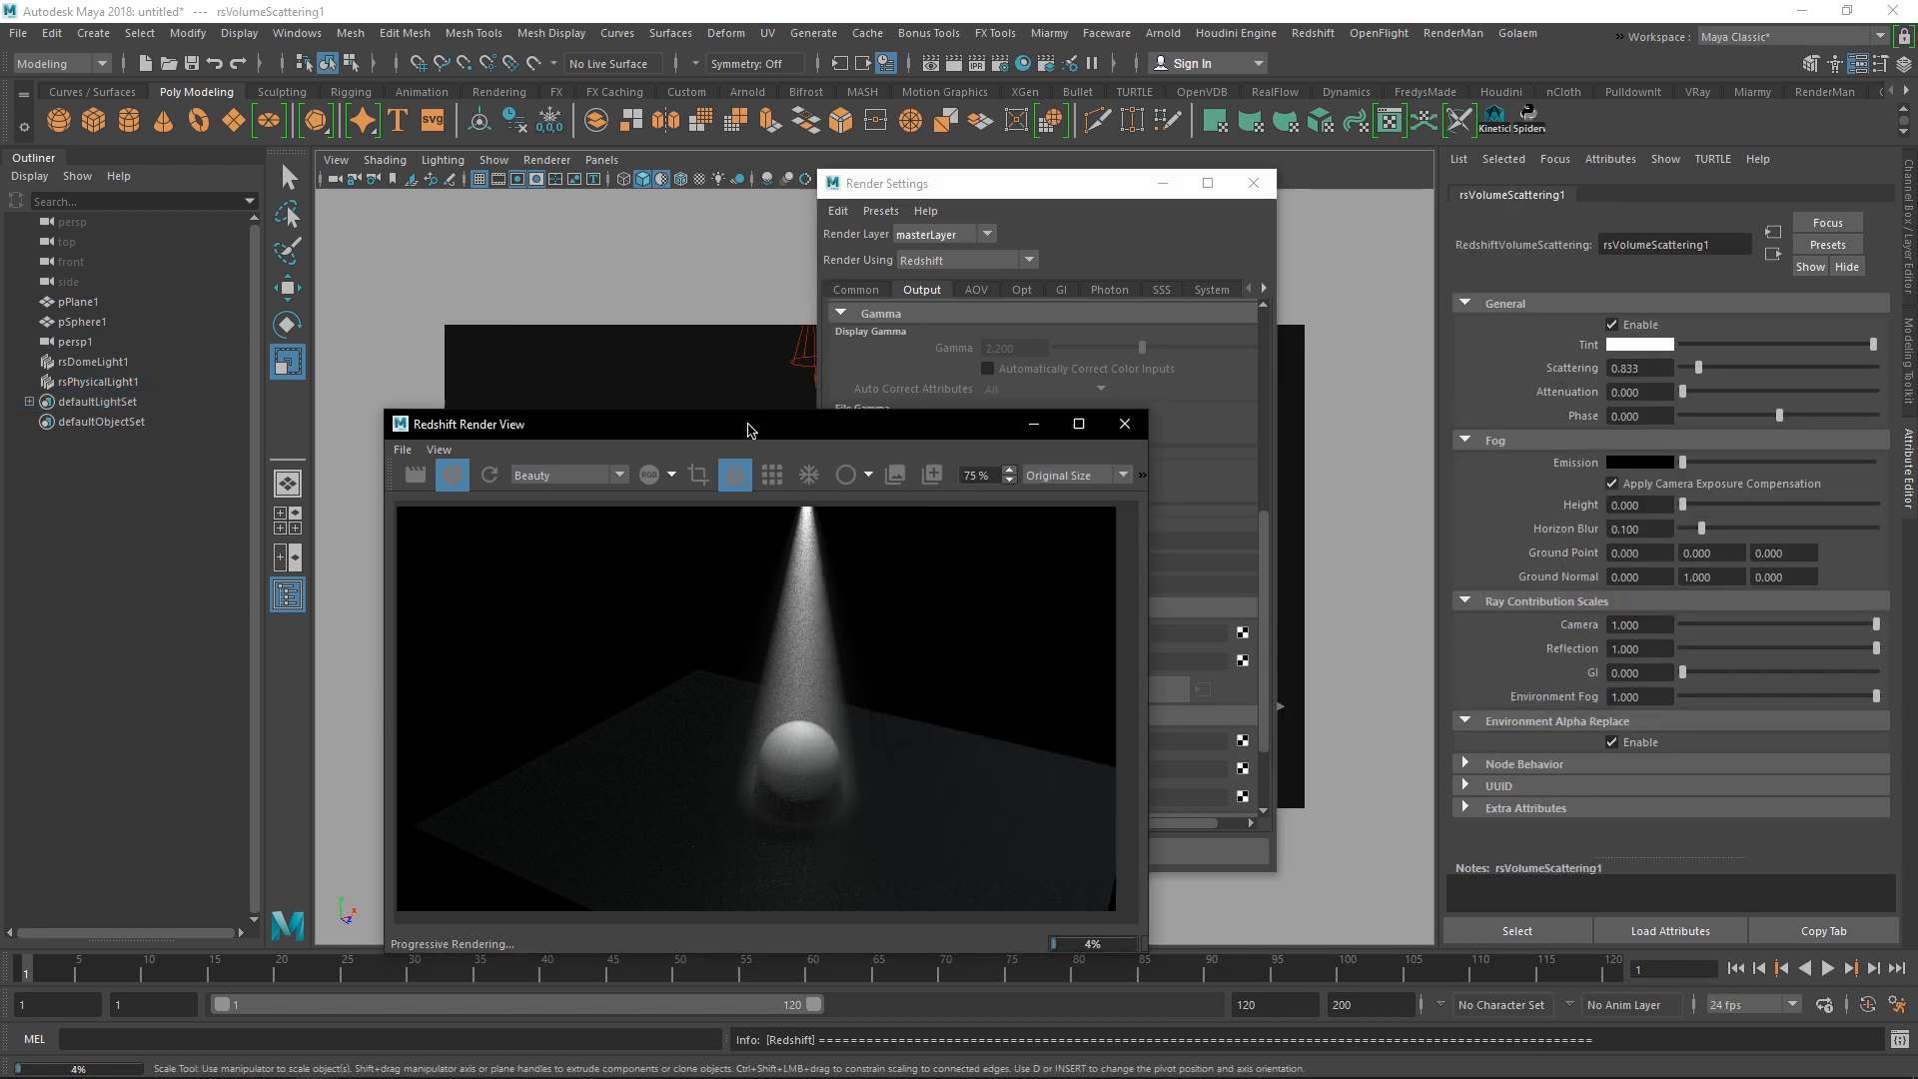
{"action": "left_click_drag", "start_coordinate": [749, 432], "coordinate": [557, 226]}
{"action": "left_click", "coordinate": [1252, 183]}
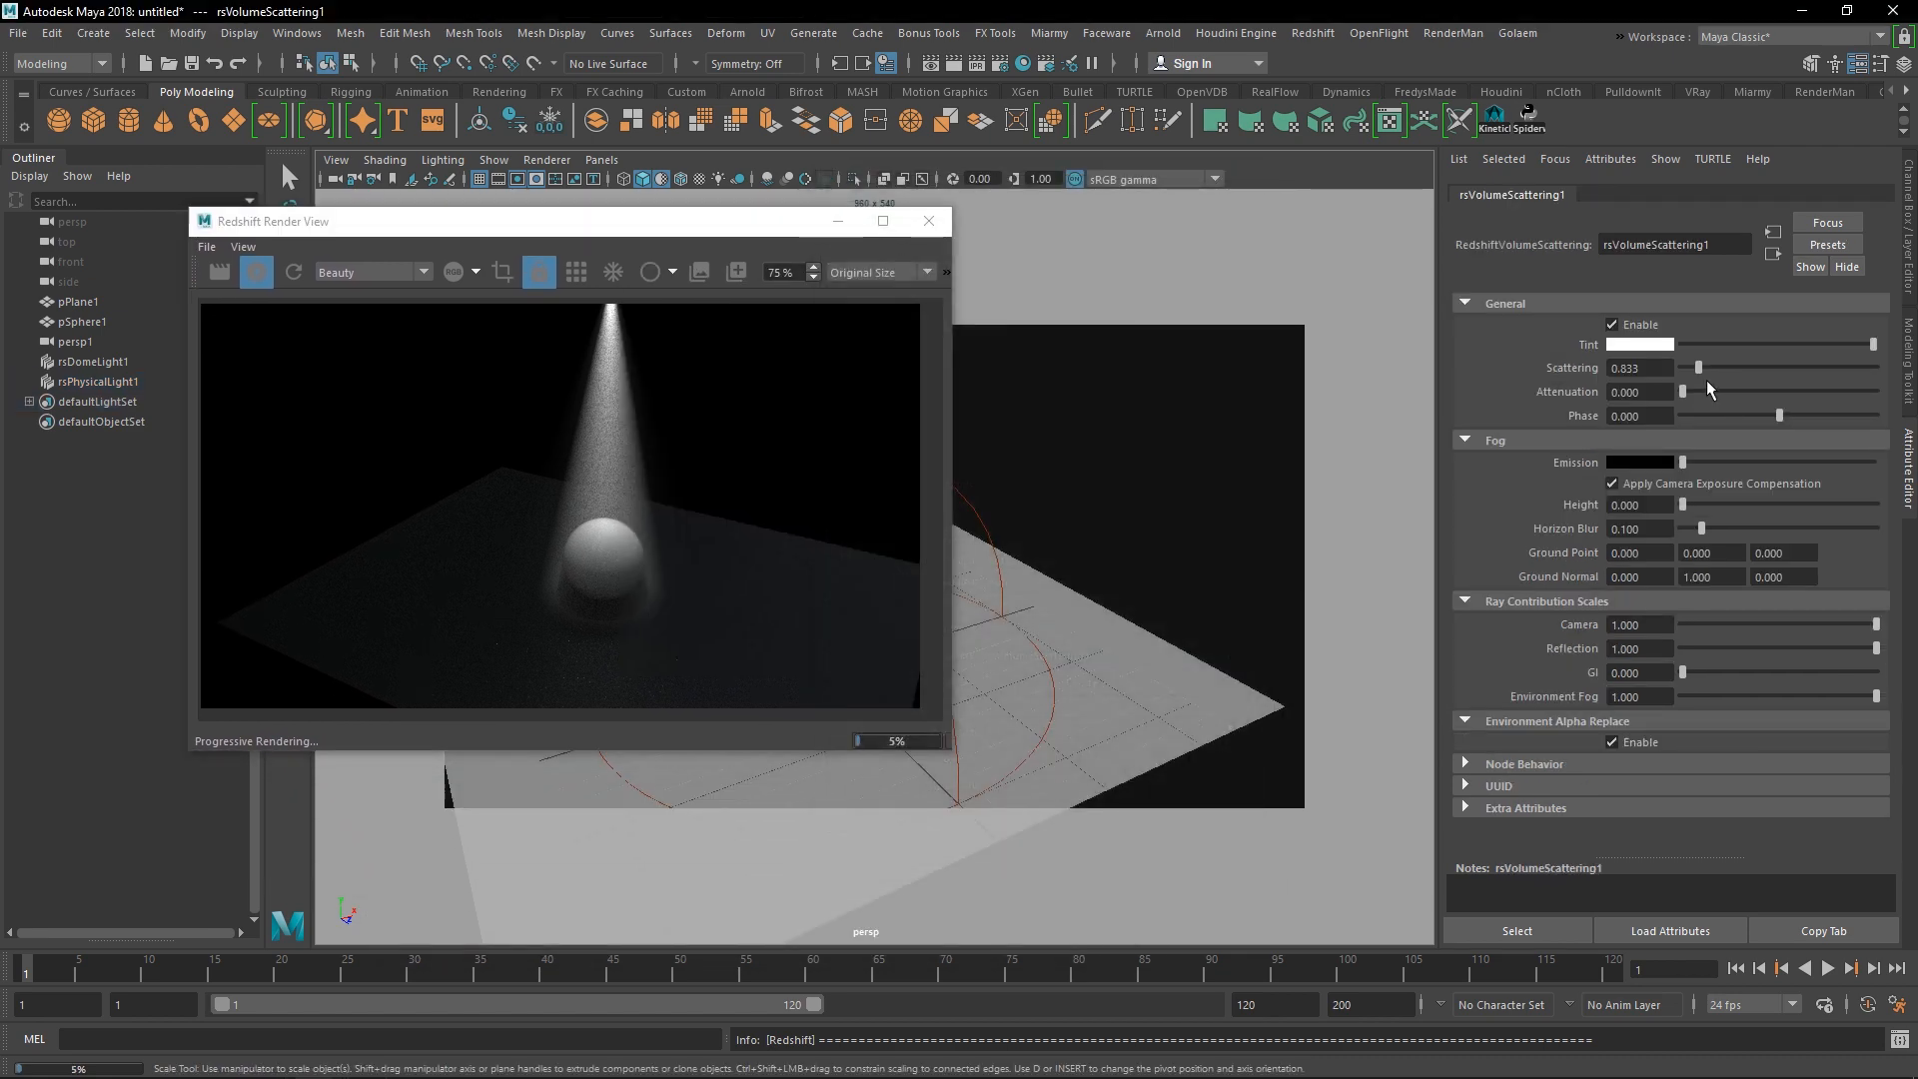
{"action": "left_click_drag", "start_coordinate": [1698, 367], "coordinate": [1727, 368]}
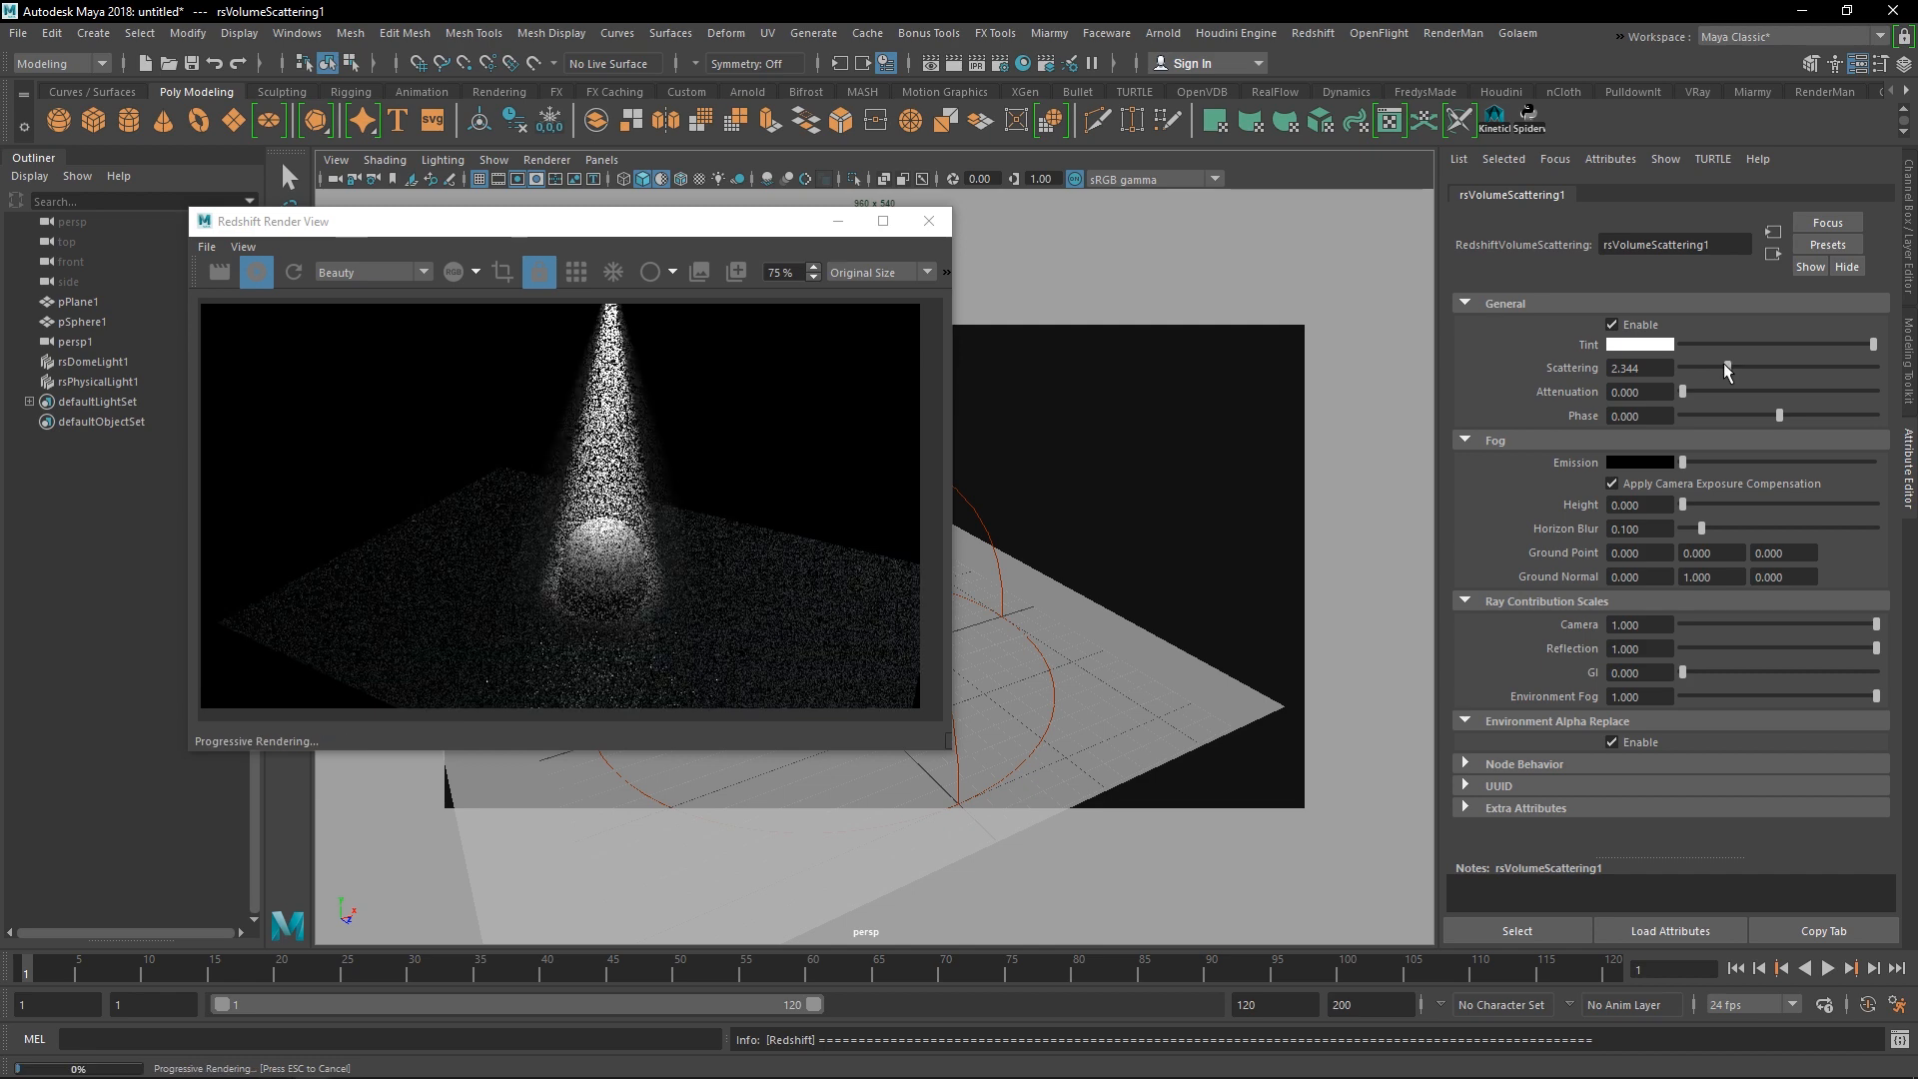
- Narrow the spot light's color ramp to a thin beam by moving its black marker to position 0.035
{"action": "left_click_drag", "start_coordinate": [751, 240], "coordinate": [539, 336]}
{"action": "left_click", "coordinate": [821, 357]}
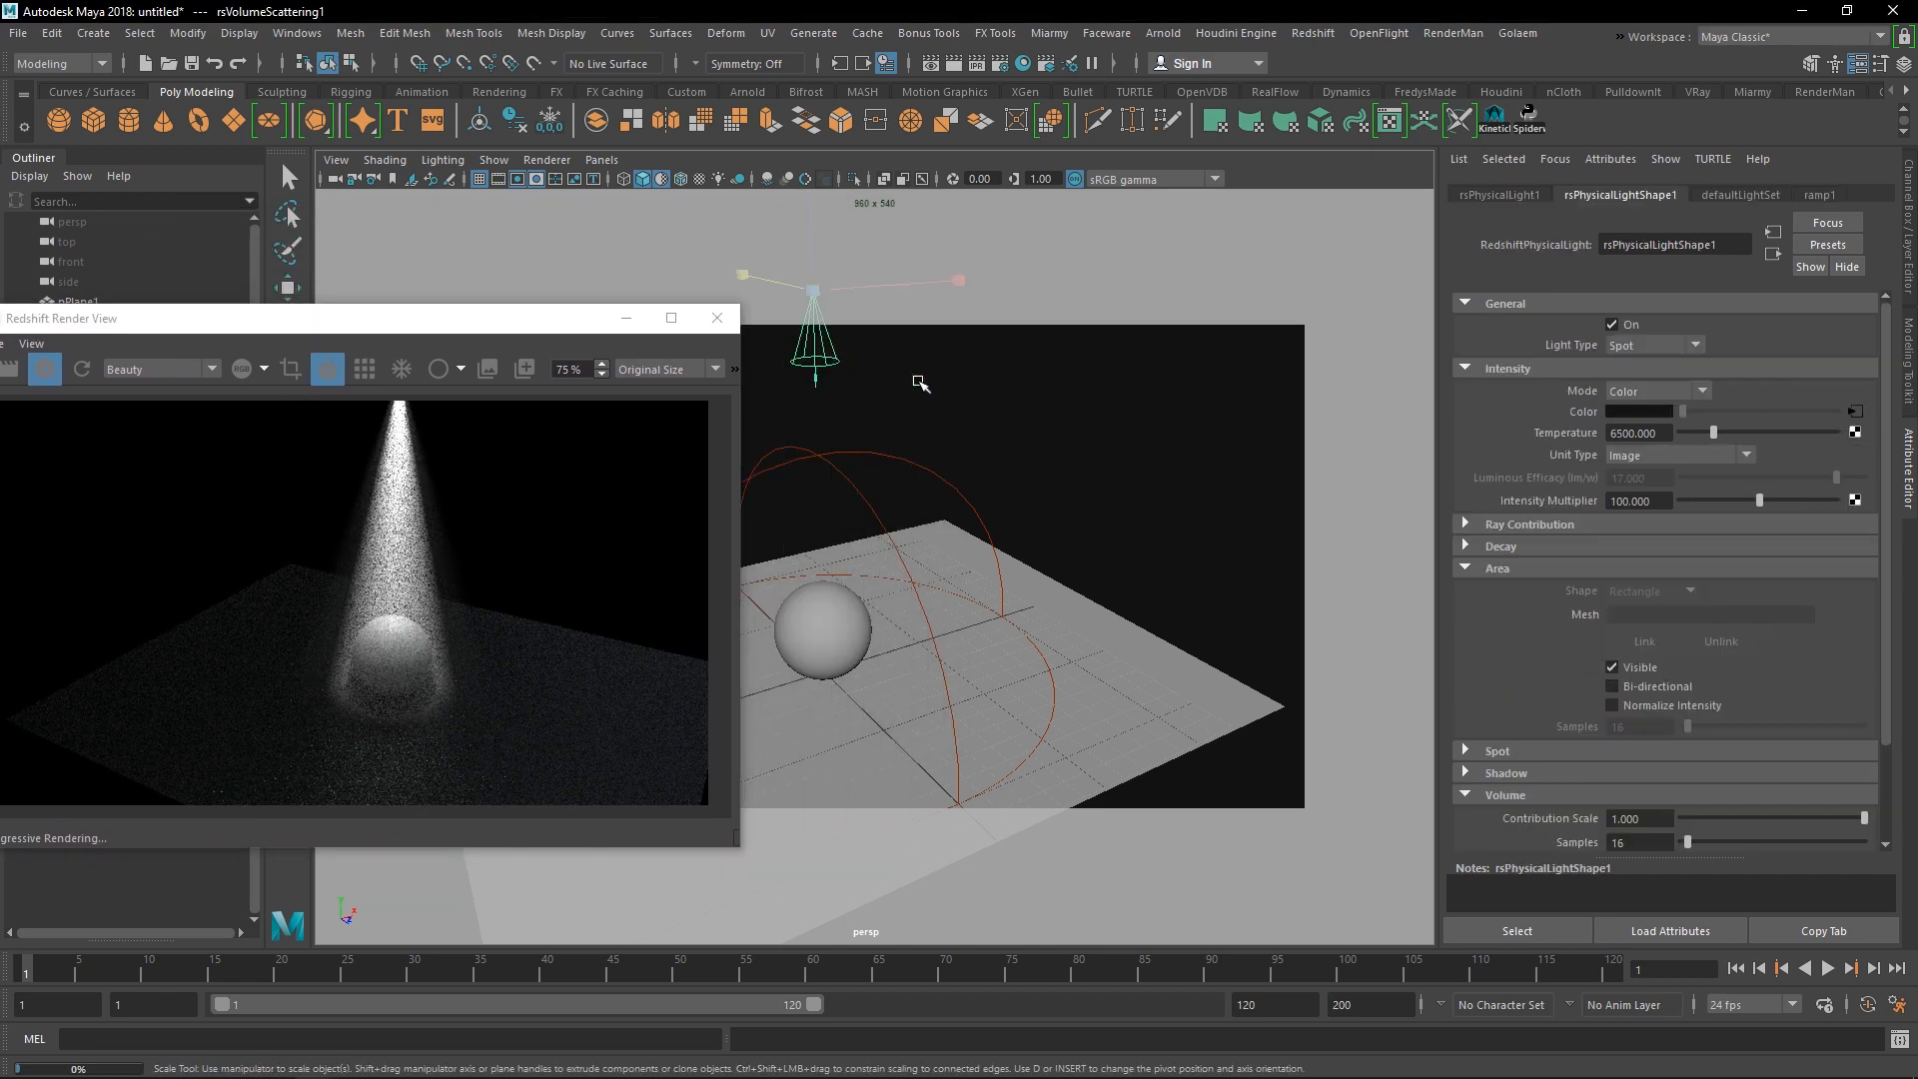
{"action": "left_click", "coordinate": [1854, 411]}
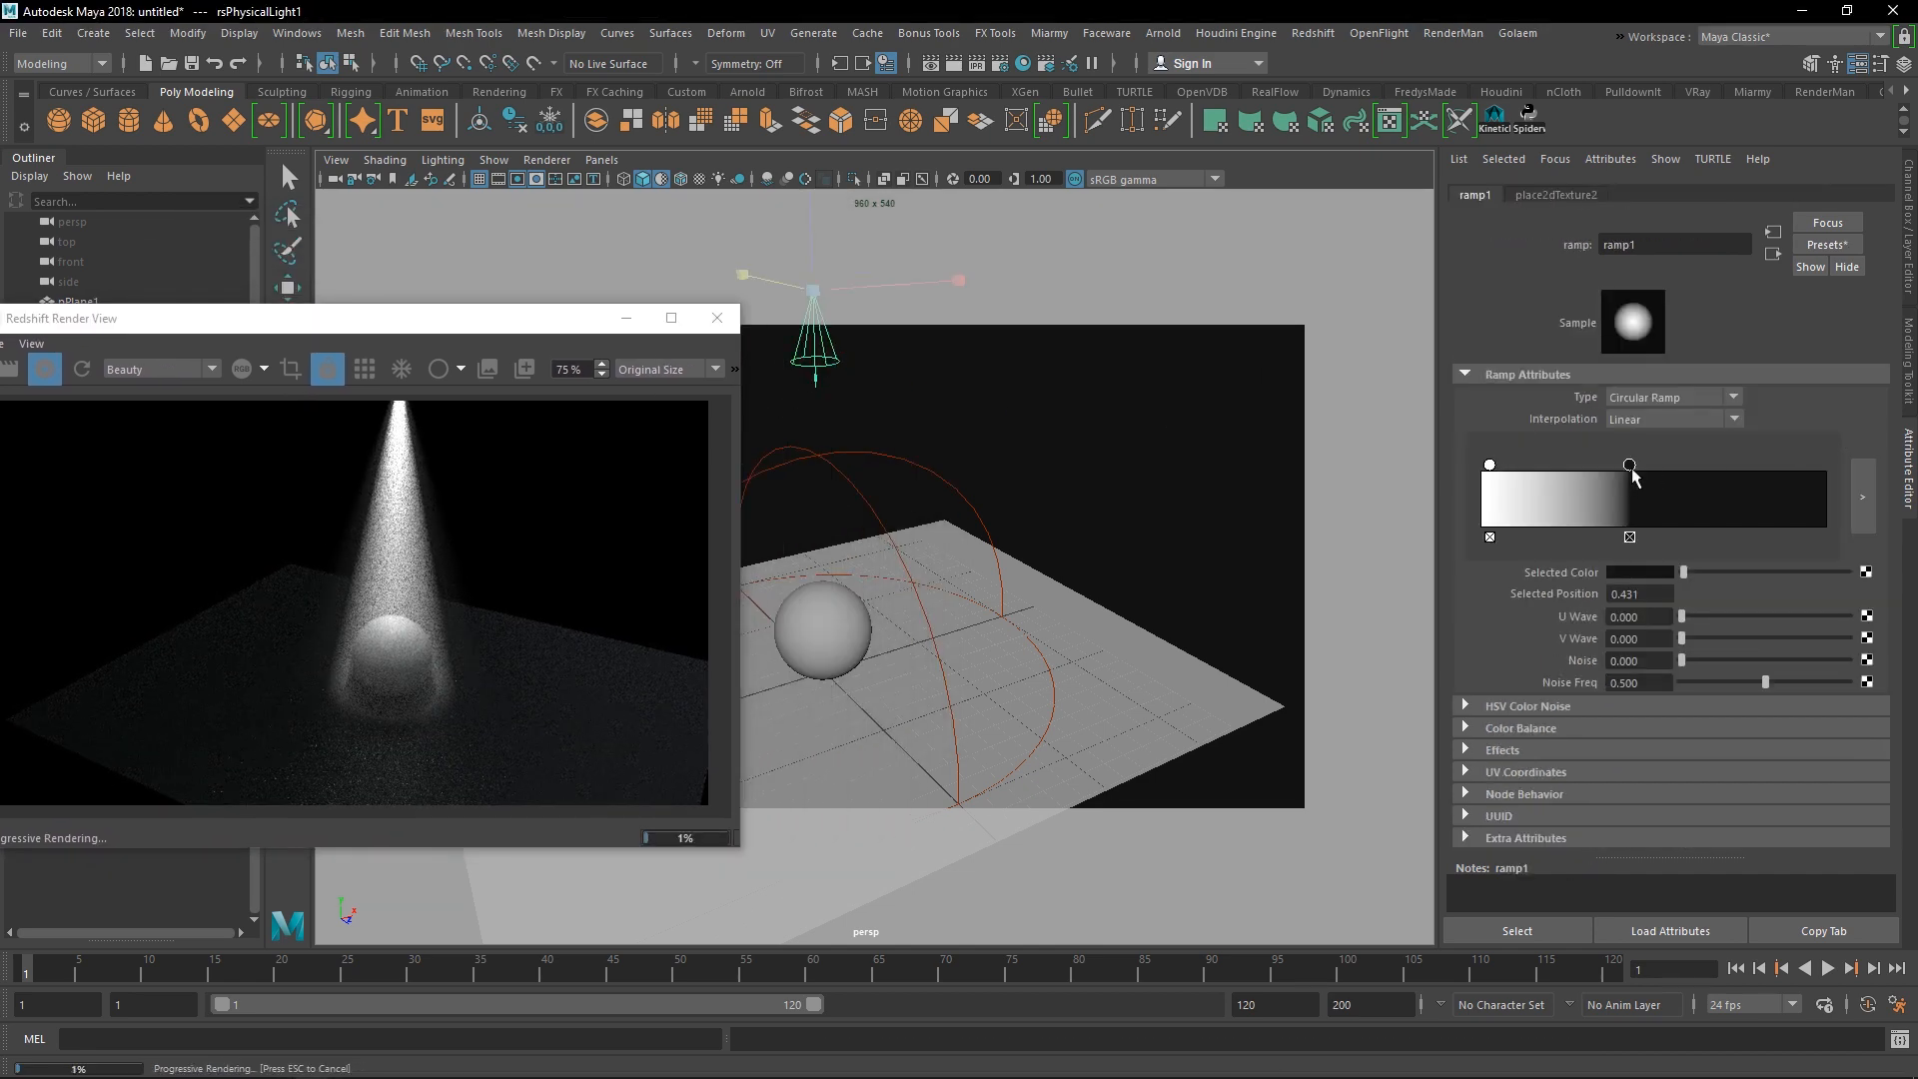
{"action": "left_click_drag", "start_coordinate": [1631, 472], "coordinate": [1495, 495]}
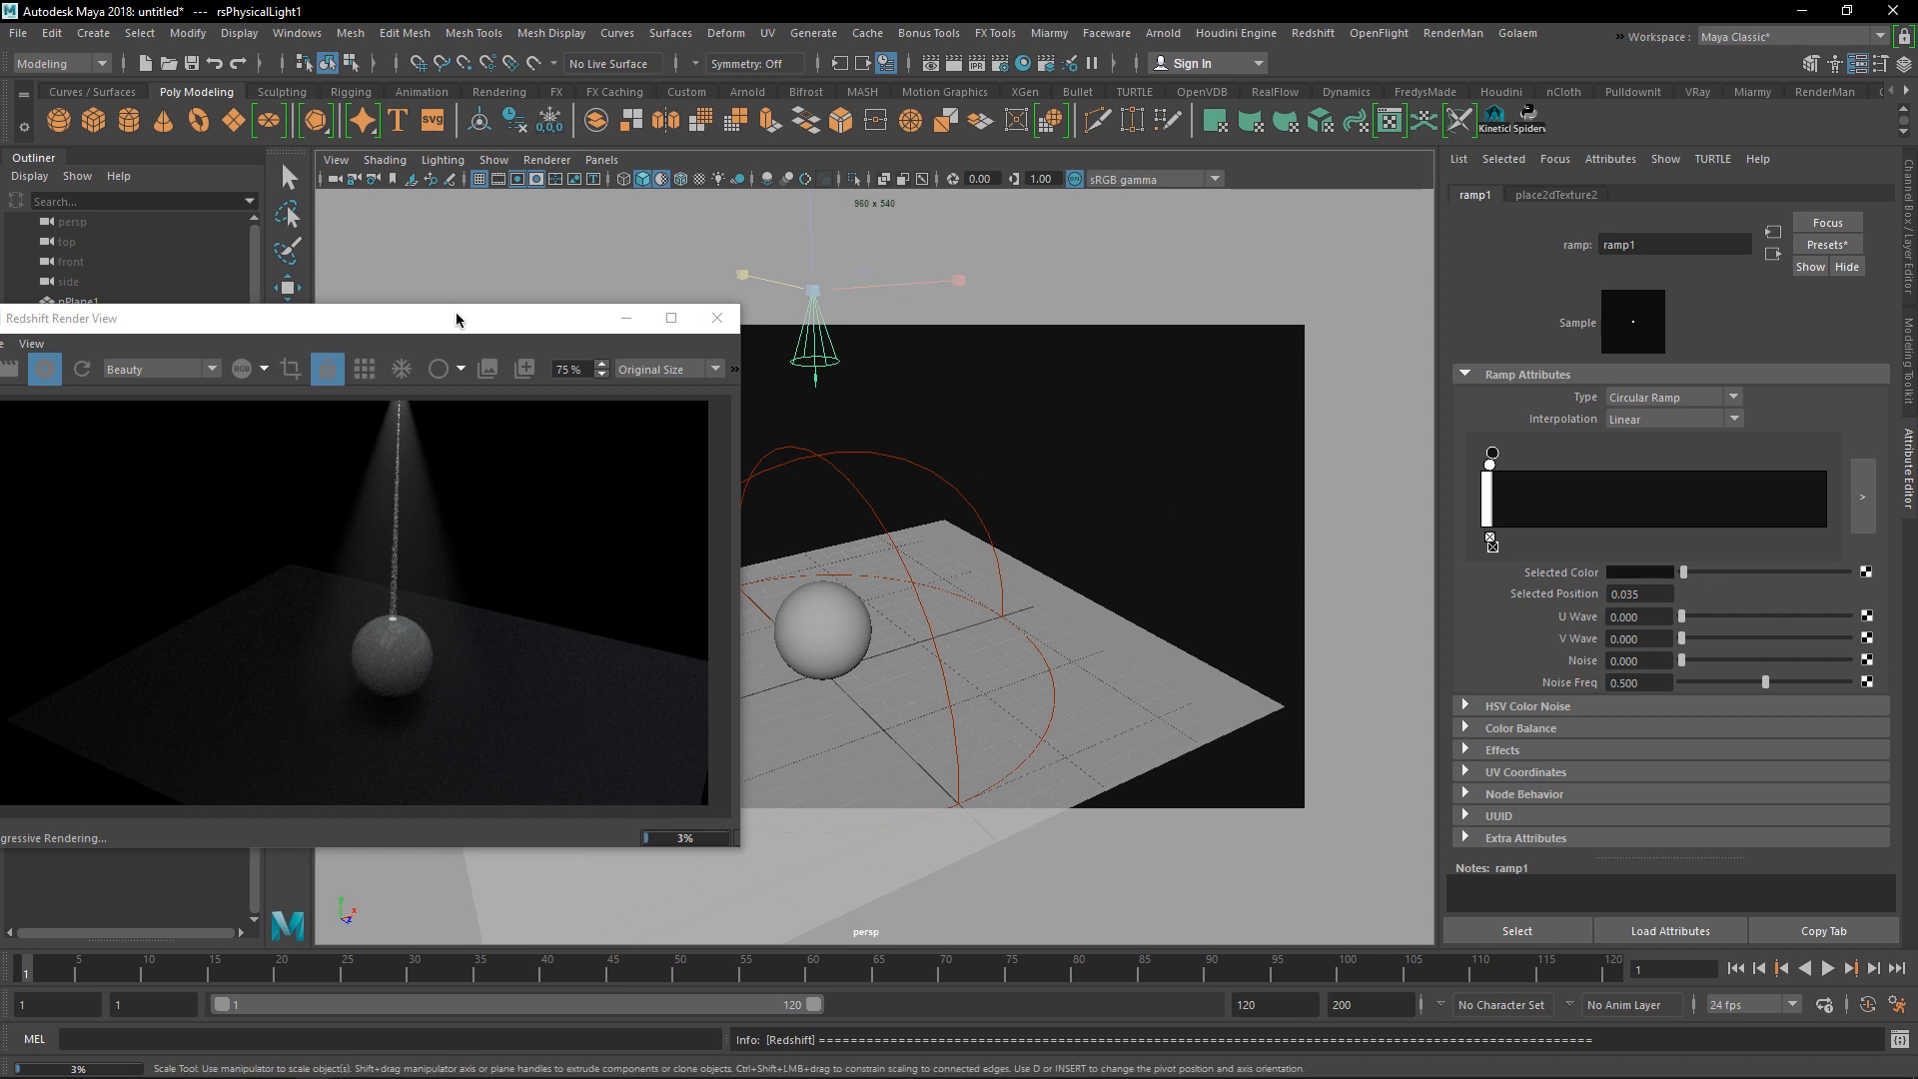
{"action": "left_click_drag", "start_coordinate": [457, 320], "coordinate": [803, 211]}
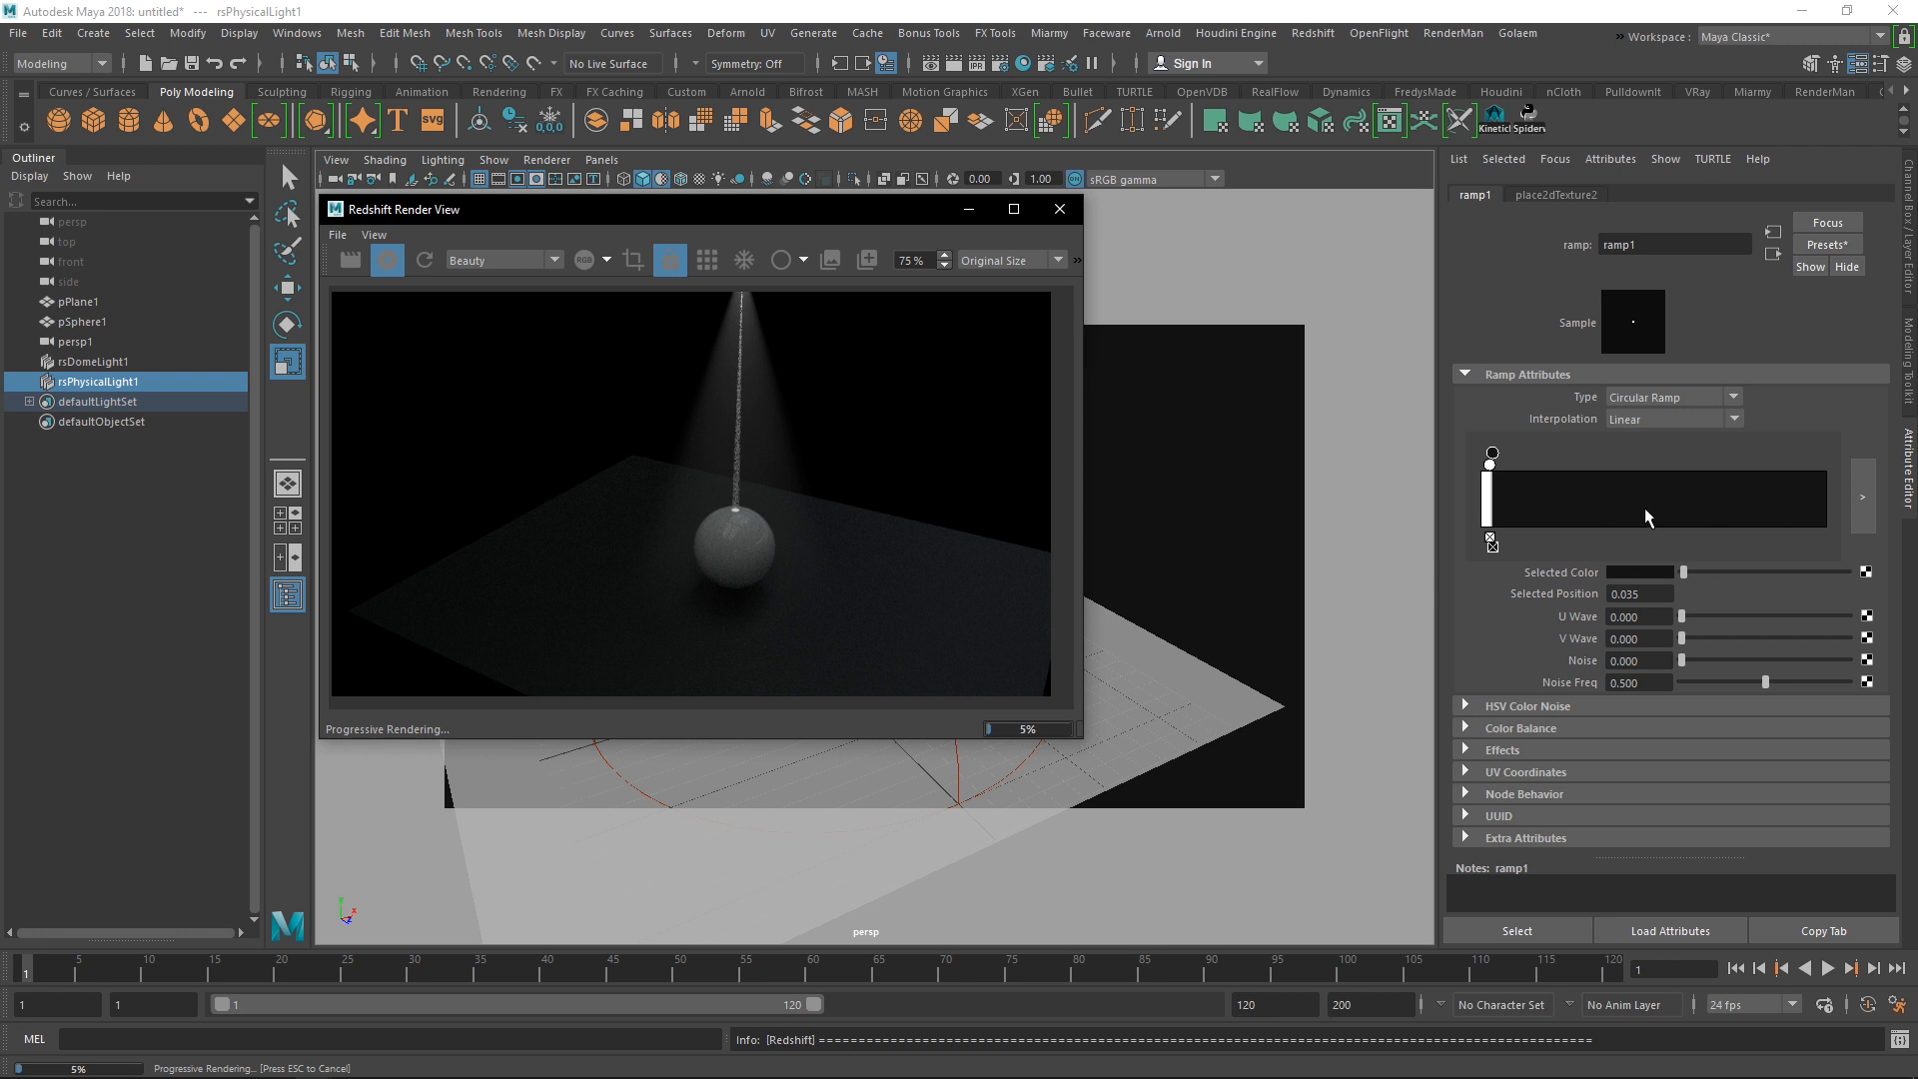
- Darken the ramp's black marker to pure black and reposition the render view to inspect the beam
{"action": "left_click", "coordinate": [1646, 568]}
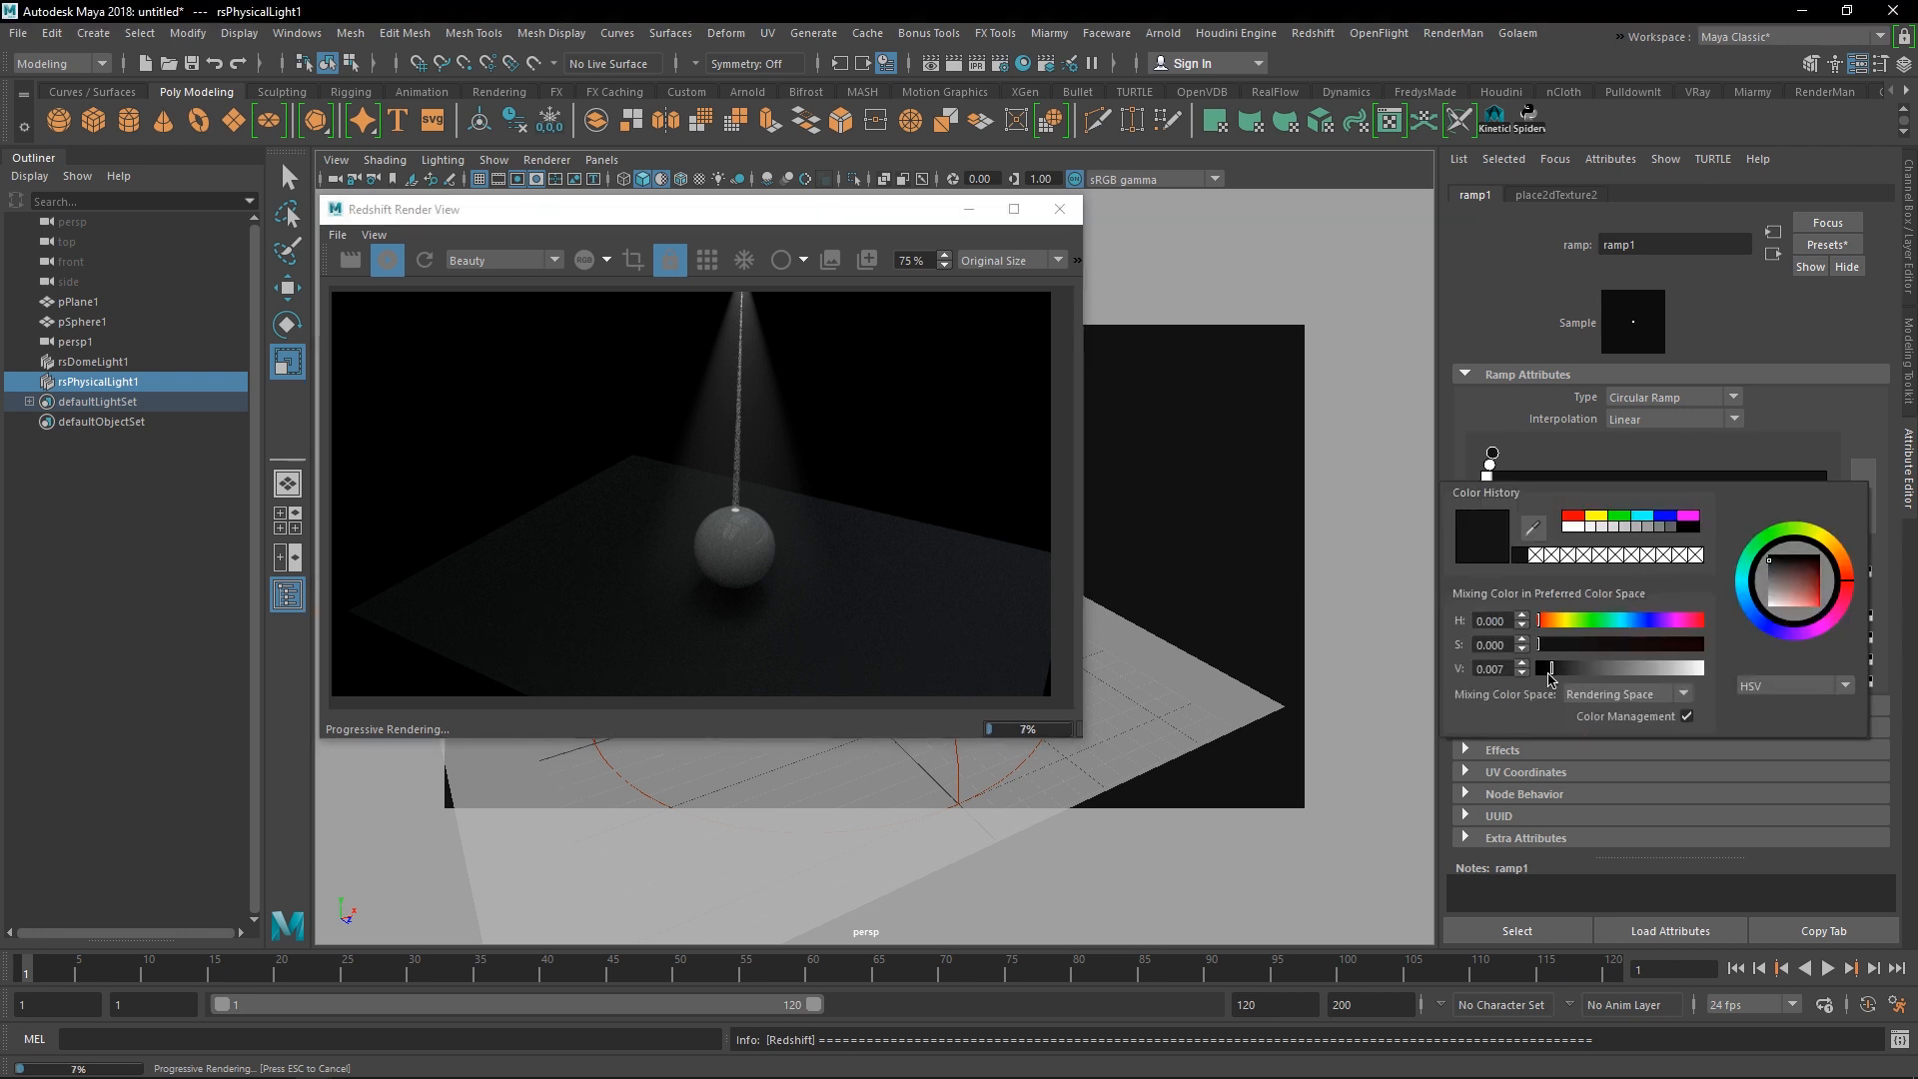
{"action": "left_click_drag", "start_coordinate": [1549, 679], "coordinate": [1540, 679]}
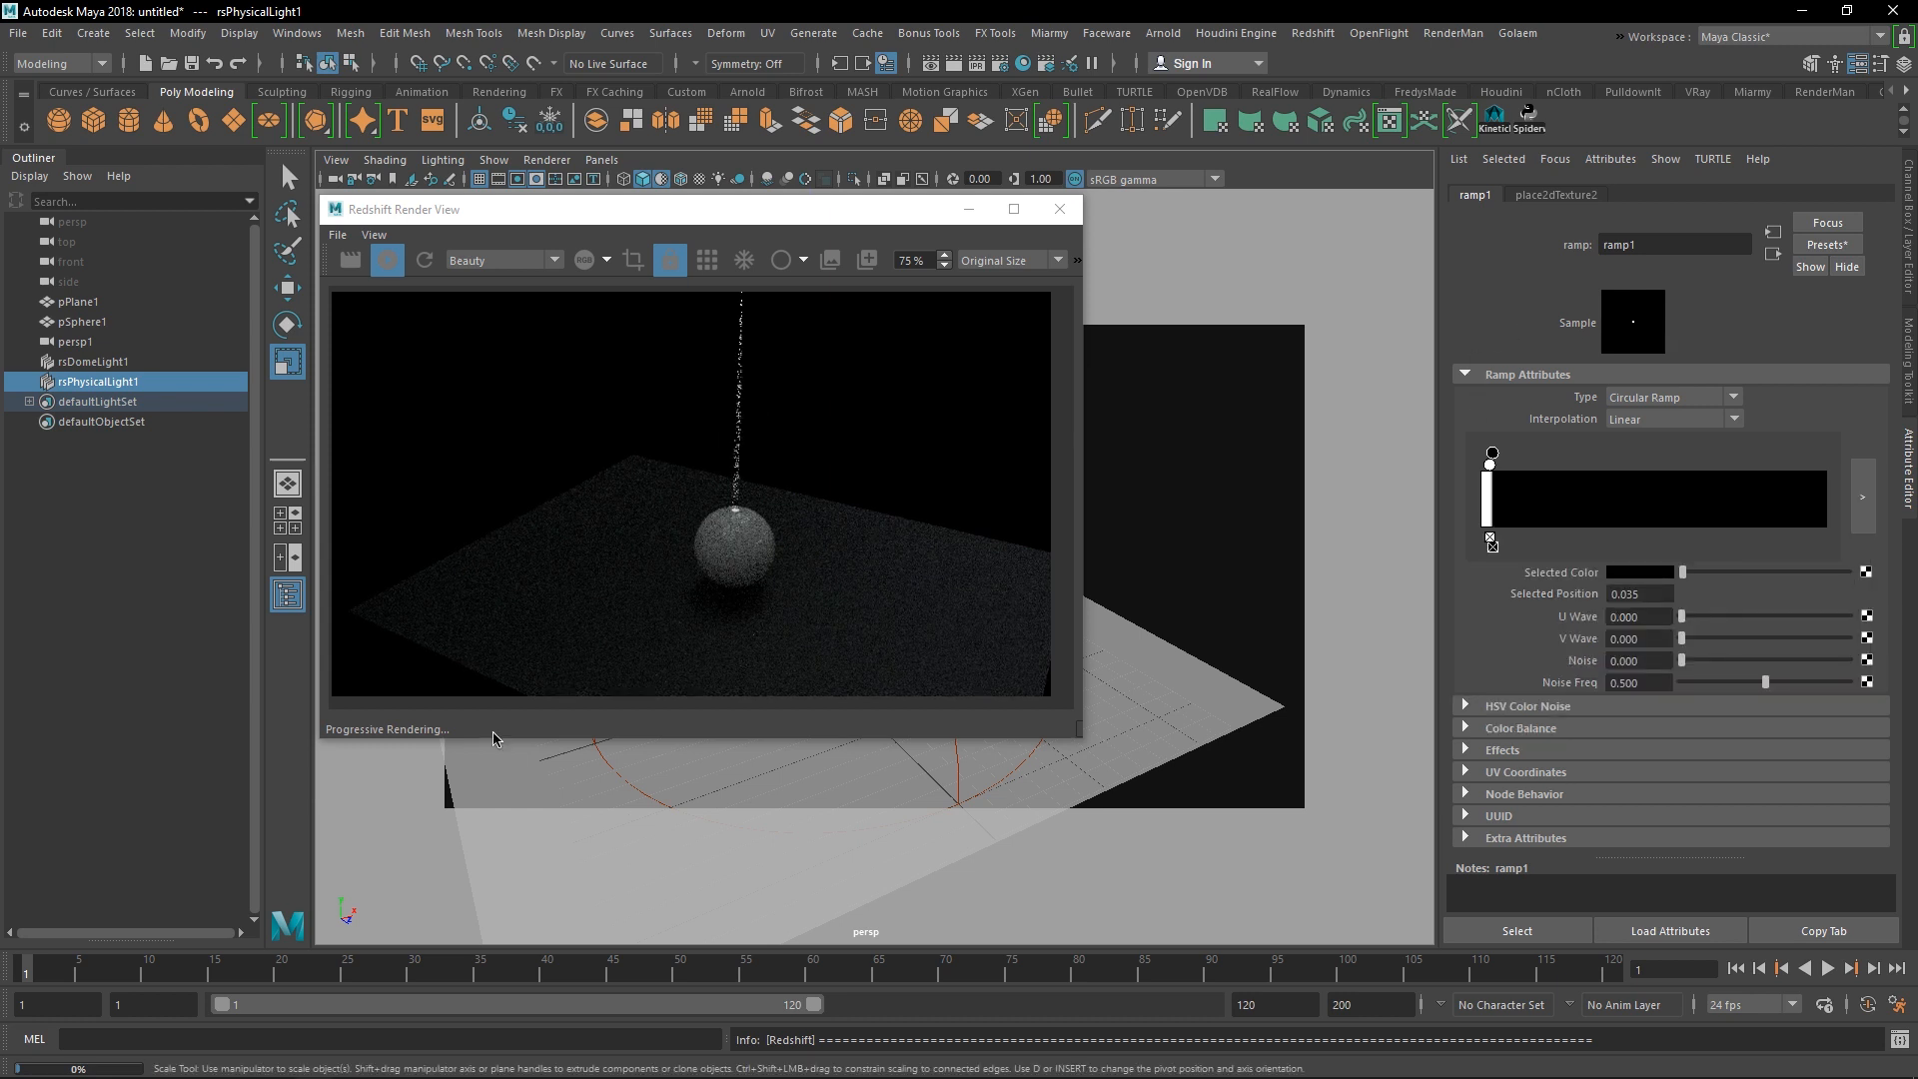
{"action": "left_click_drag", "start_coordinate": [657, 222], "coordinate": [836, 295]}
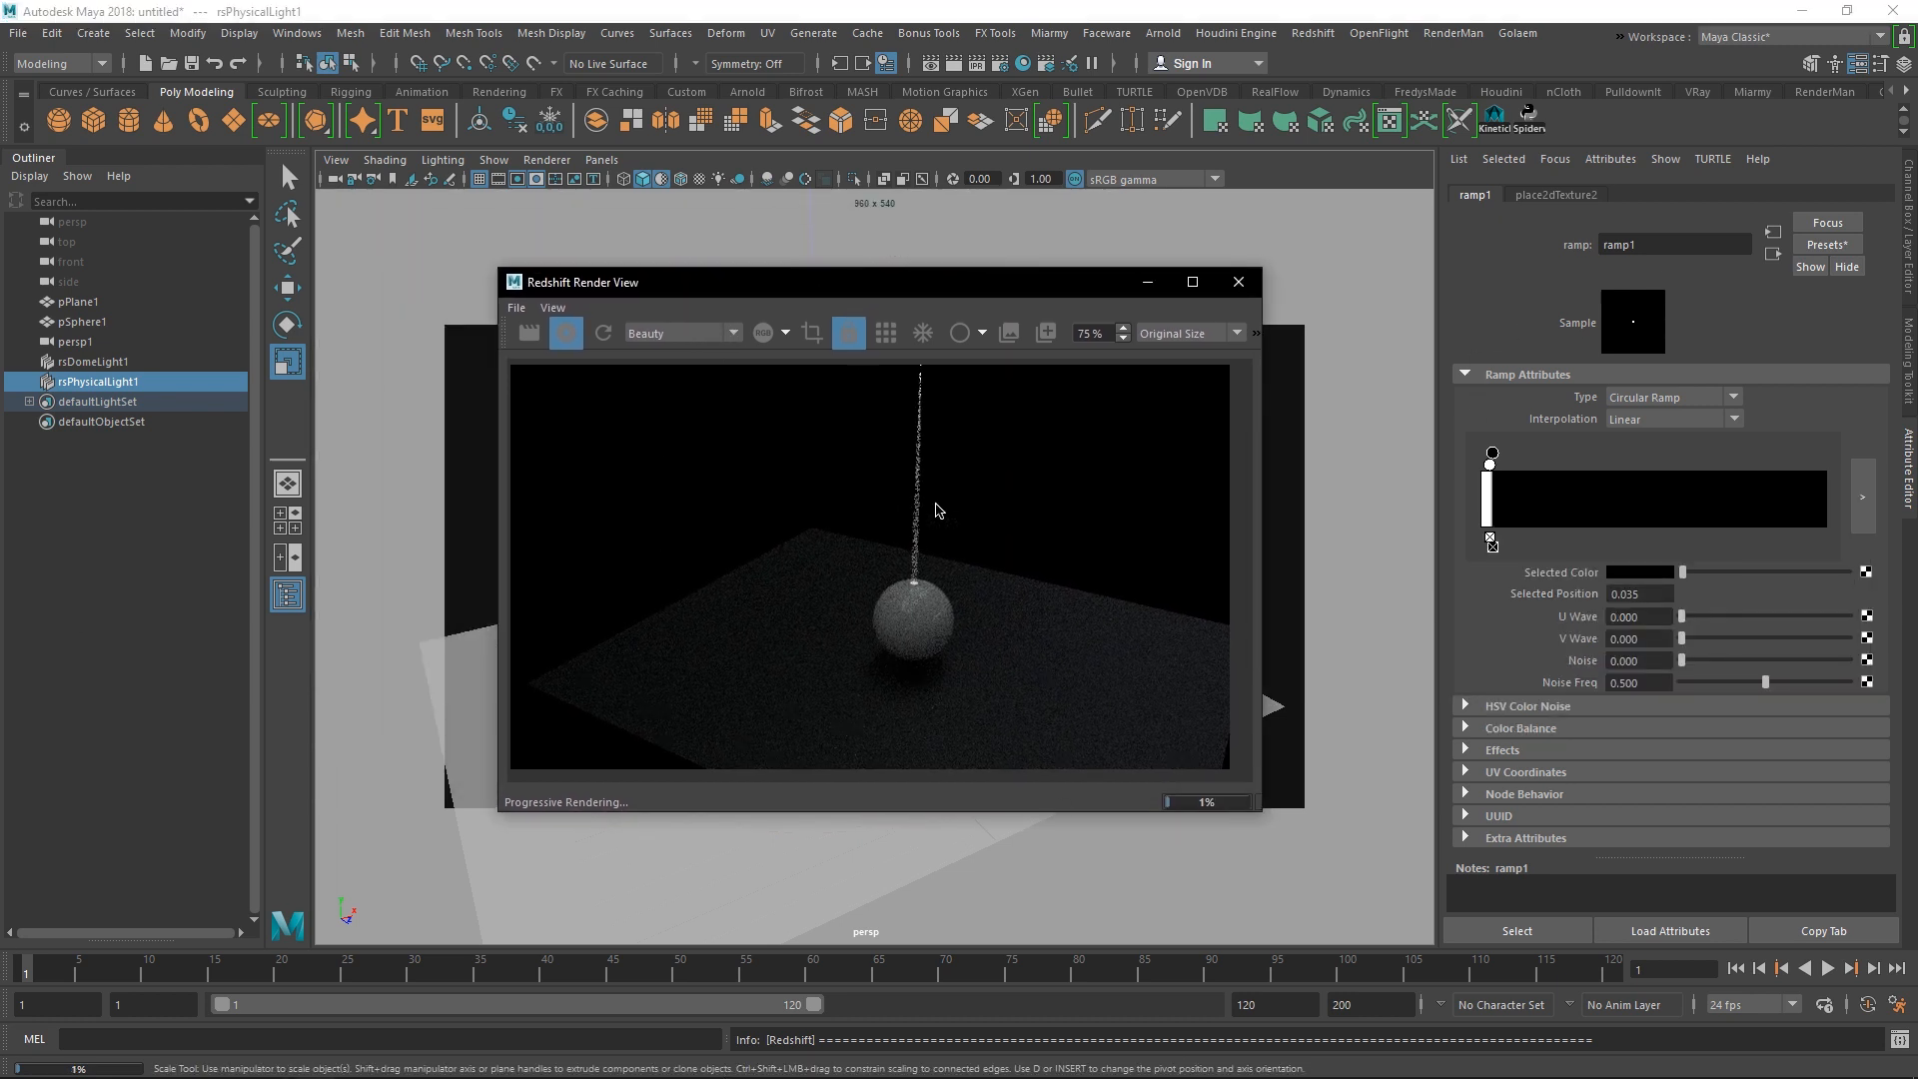
{"action": "left_click_drag", "start_coordinate": [978, 284], "coordinate": [866, 229]}
{"action": "scroll", "coordinate": [848, 438], "scroll_direction": "down", "scroll_amount": 1}
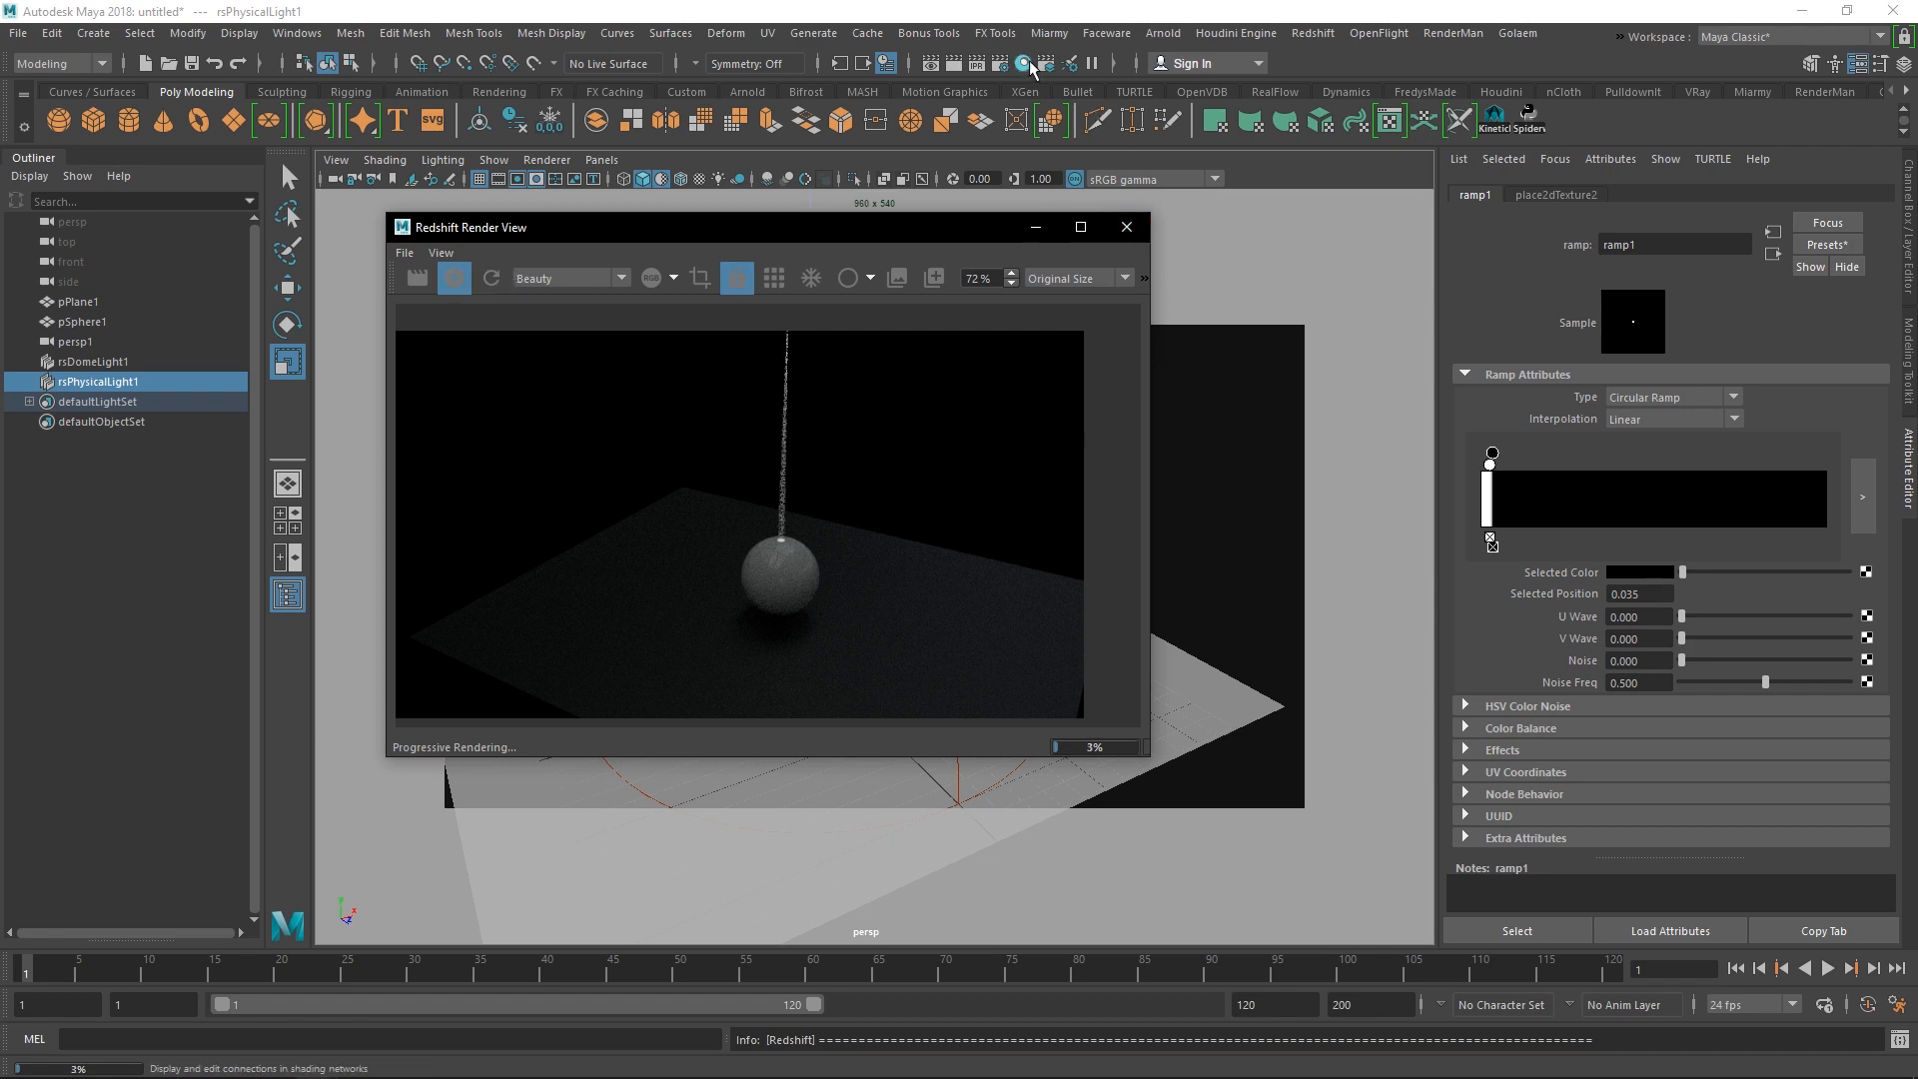
- Raise the Scattering of the rsVolumeScattering1 atmosphere to 8.542 and render the full frame
{"action": "left_click", "coordinate": [999, 66]}
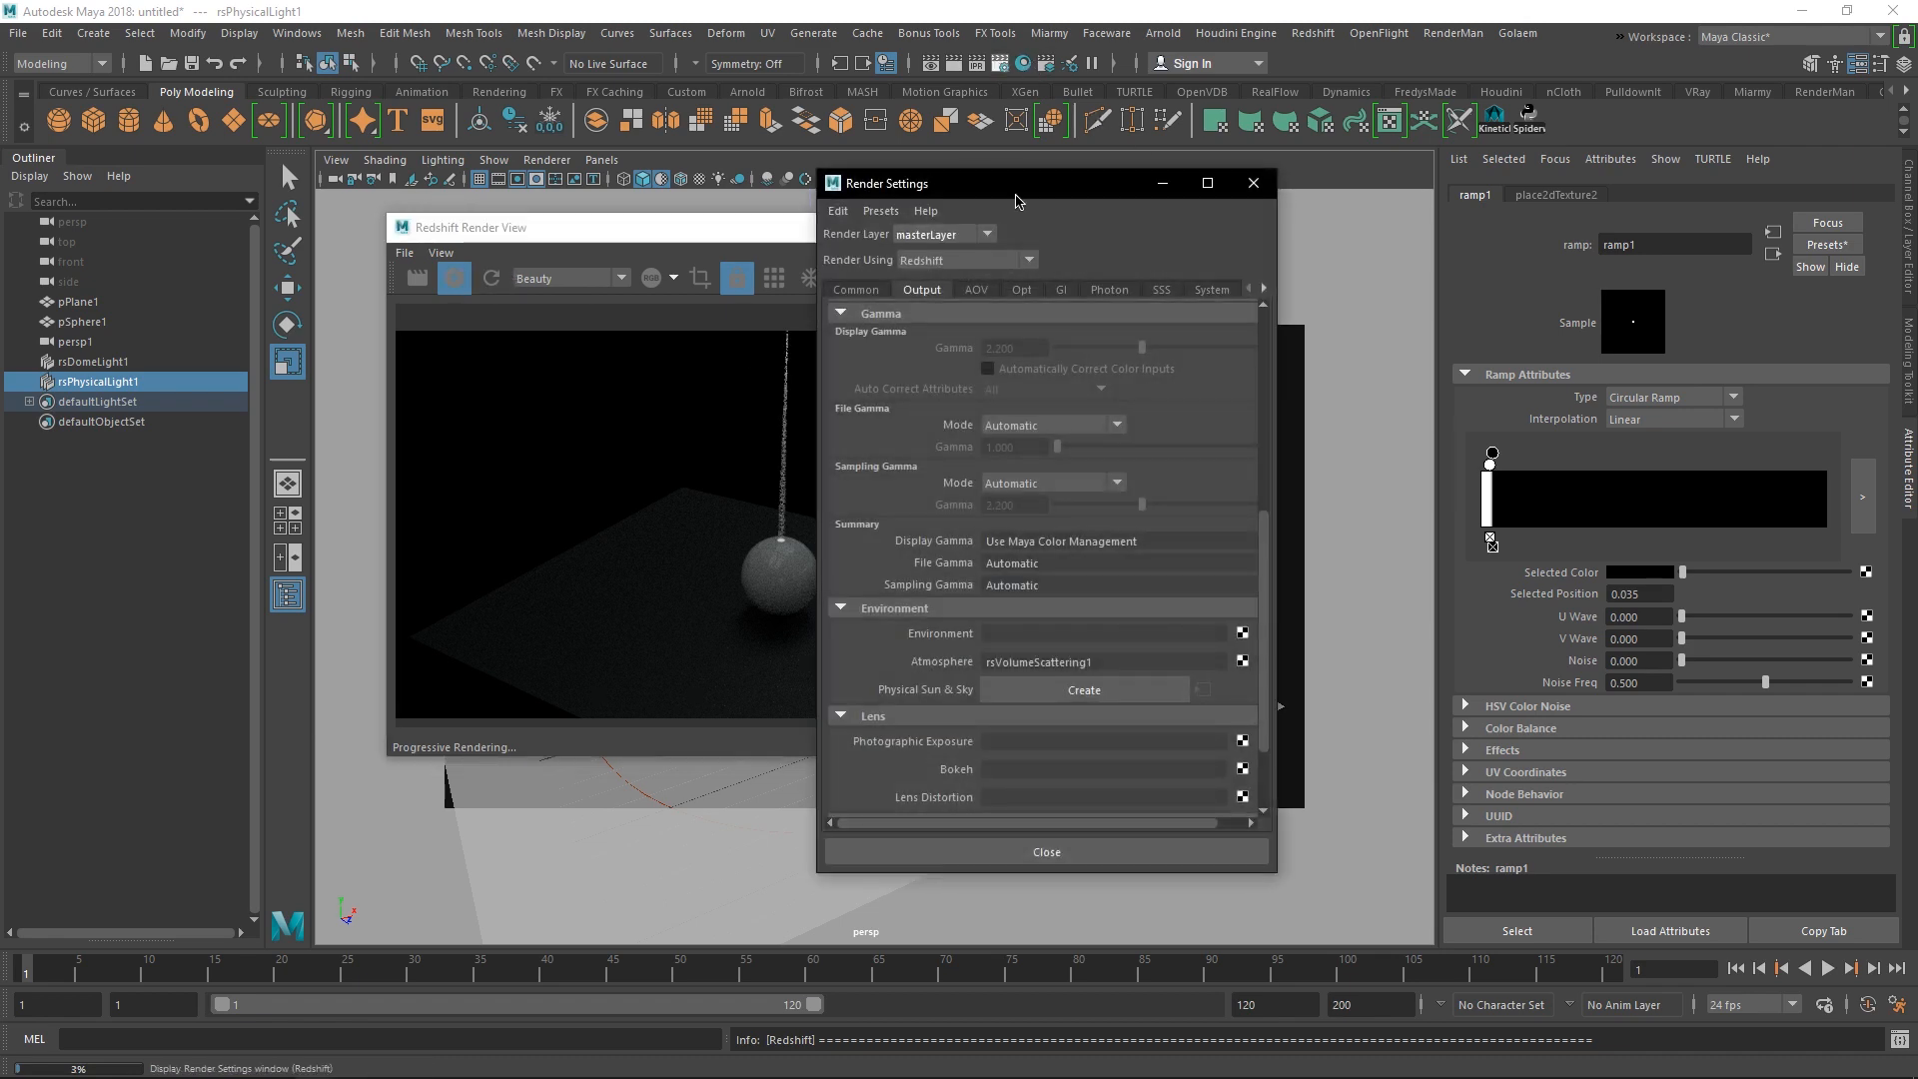
{"action": "right_click", "coordinate": [1242, 661]}
{"action": "left_click", "coordinate": [1265, 678]}
{"action": "left_click", "coordinate": [1252, 183]}
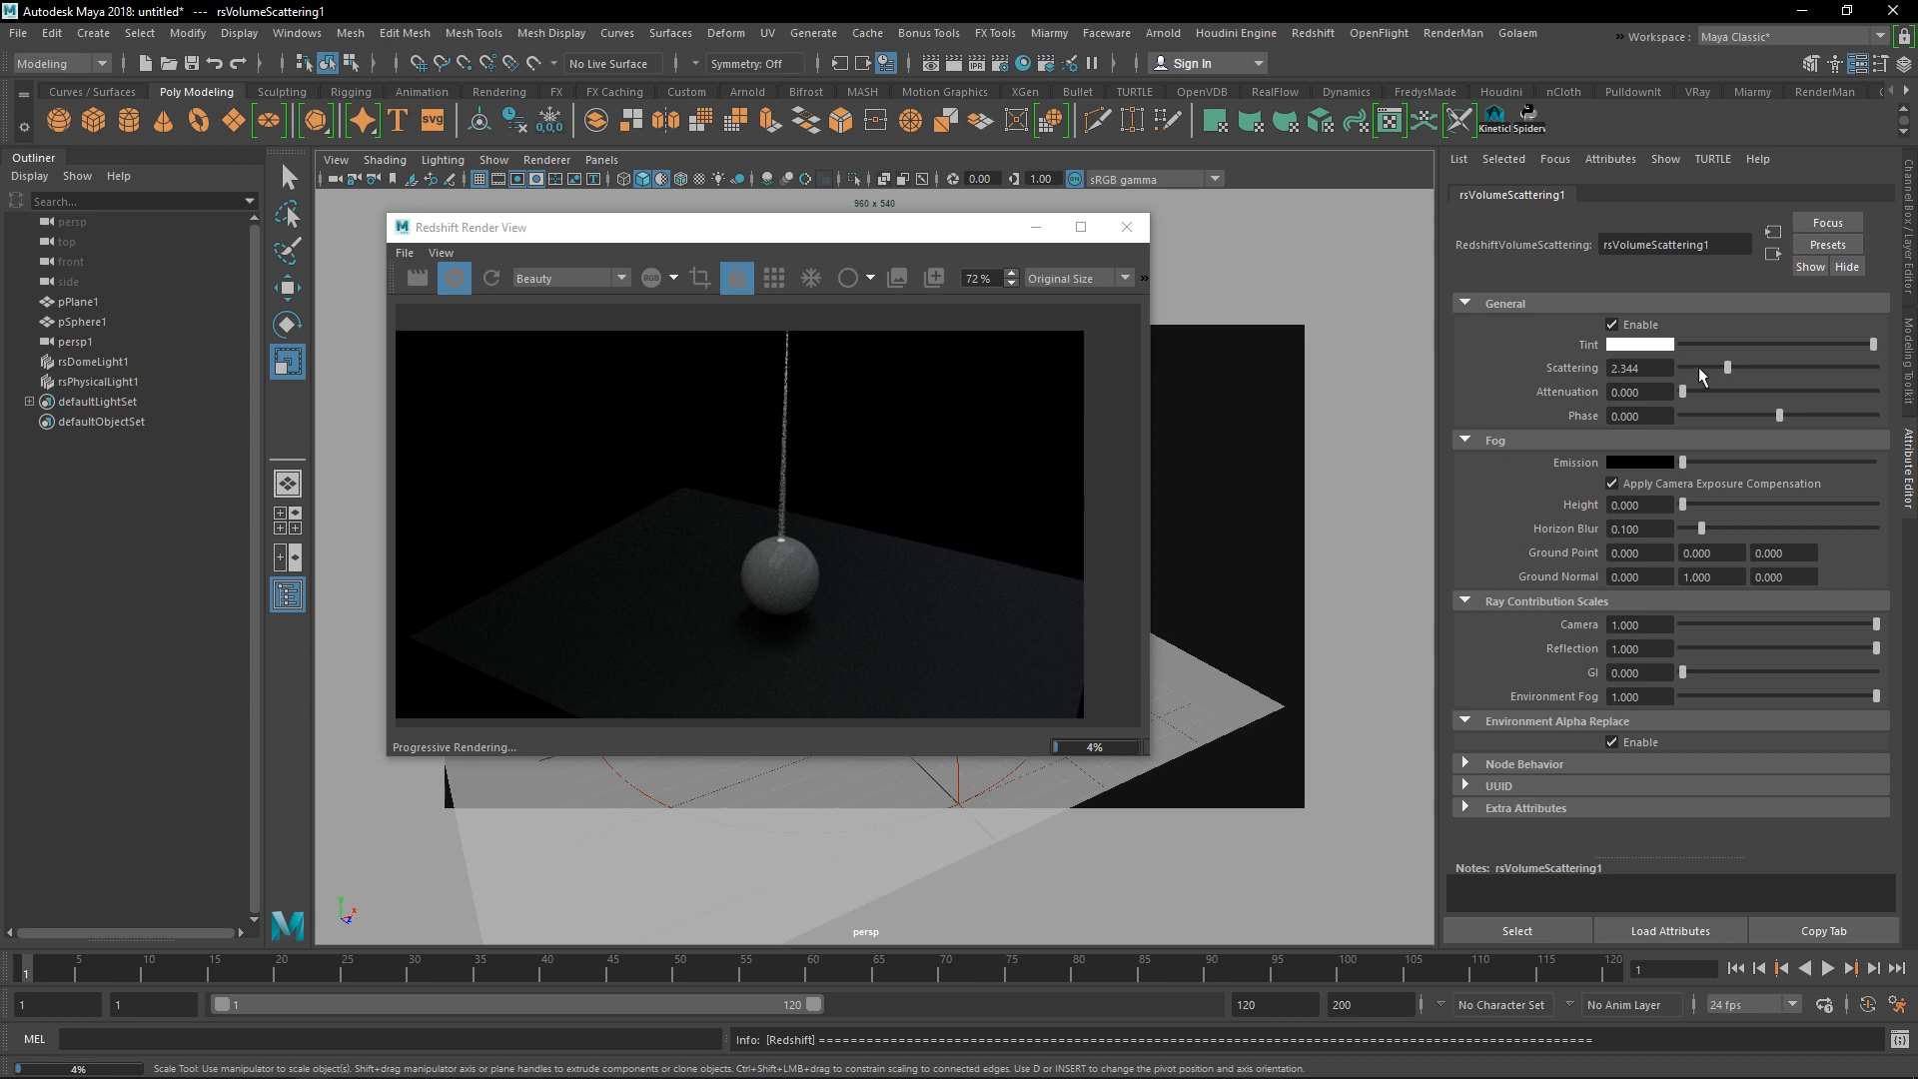
{"action": "left_click_drag", "start_coordinate": [1727, 367], "coordinate": [1844, 368]}
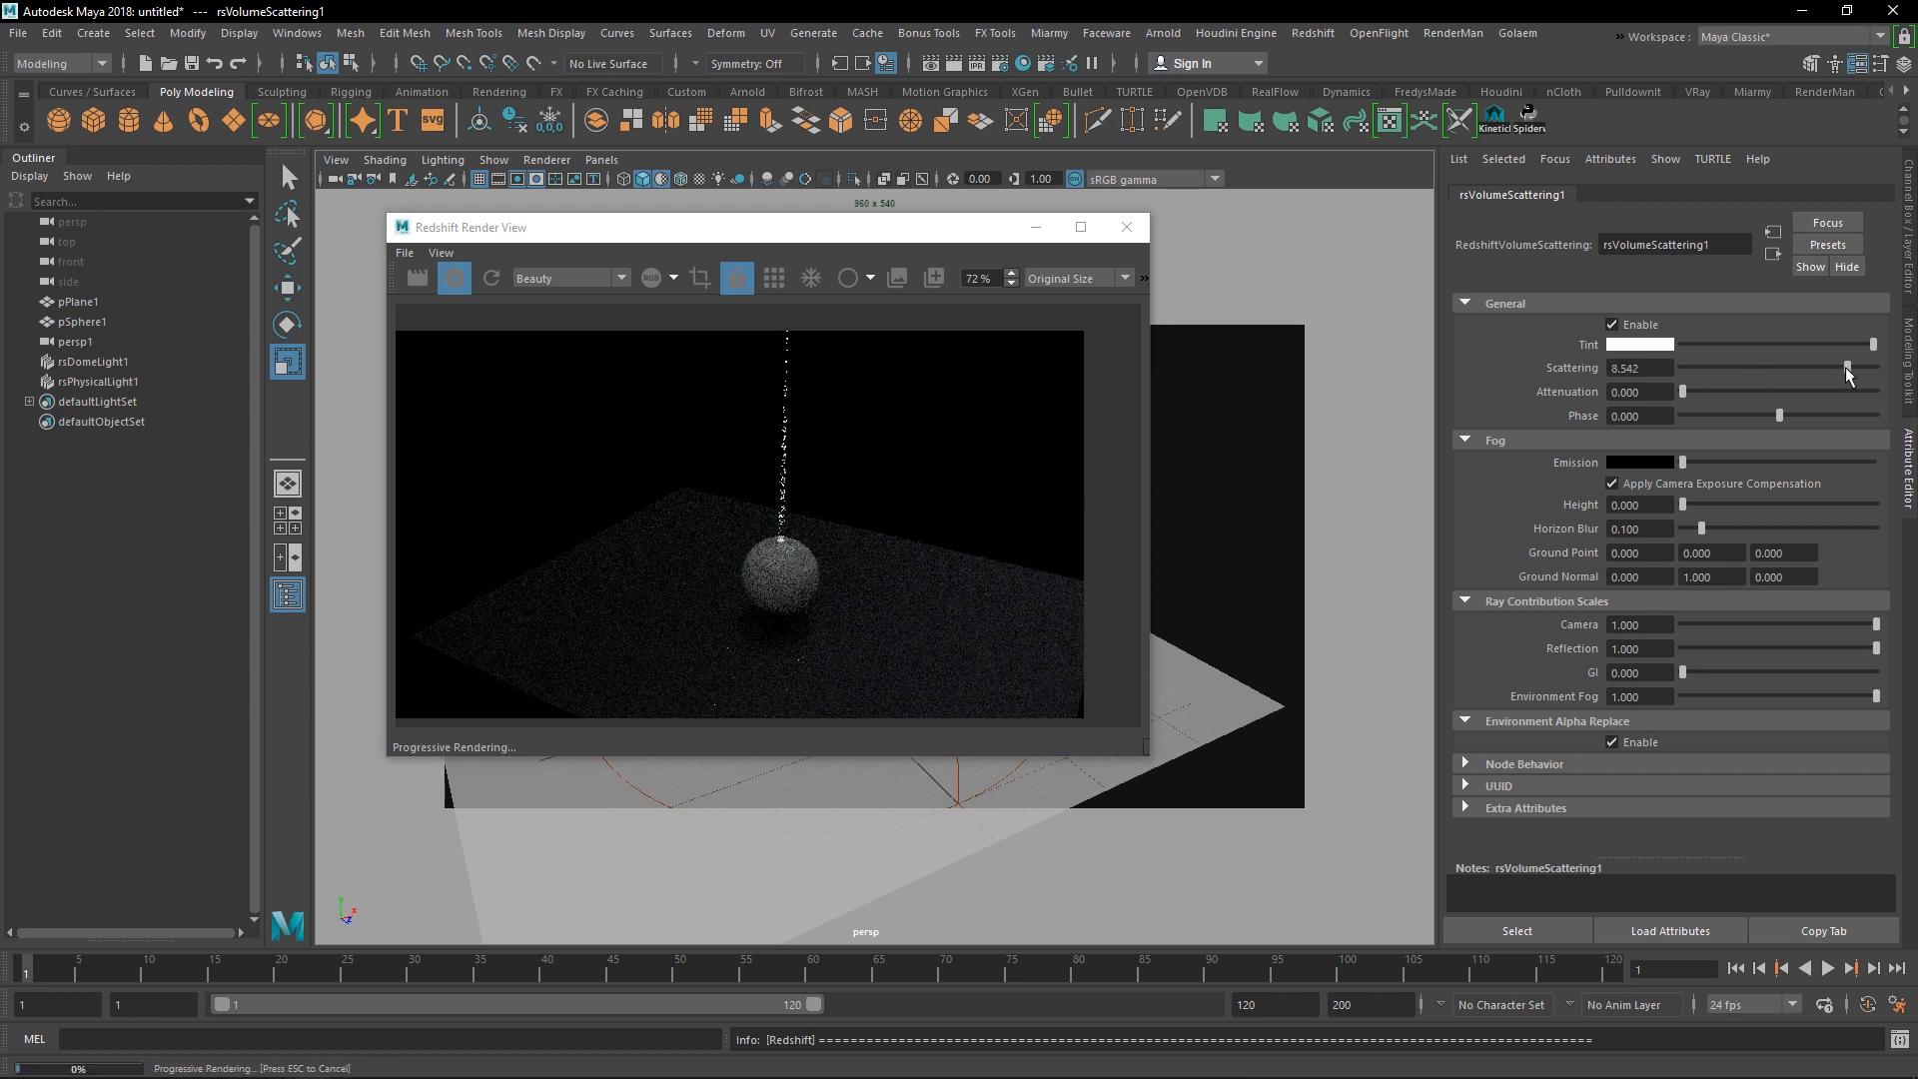
{"action": "left_click", "coordinate": [417, 278]}
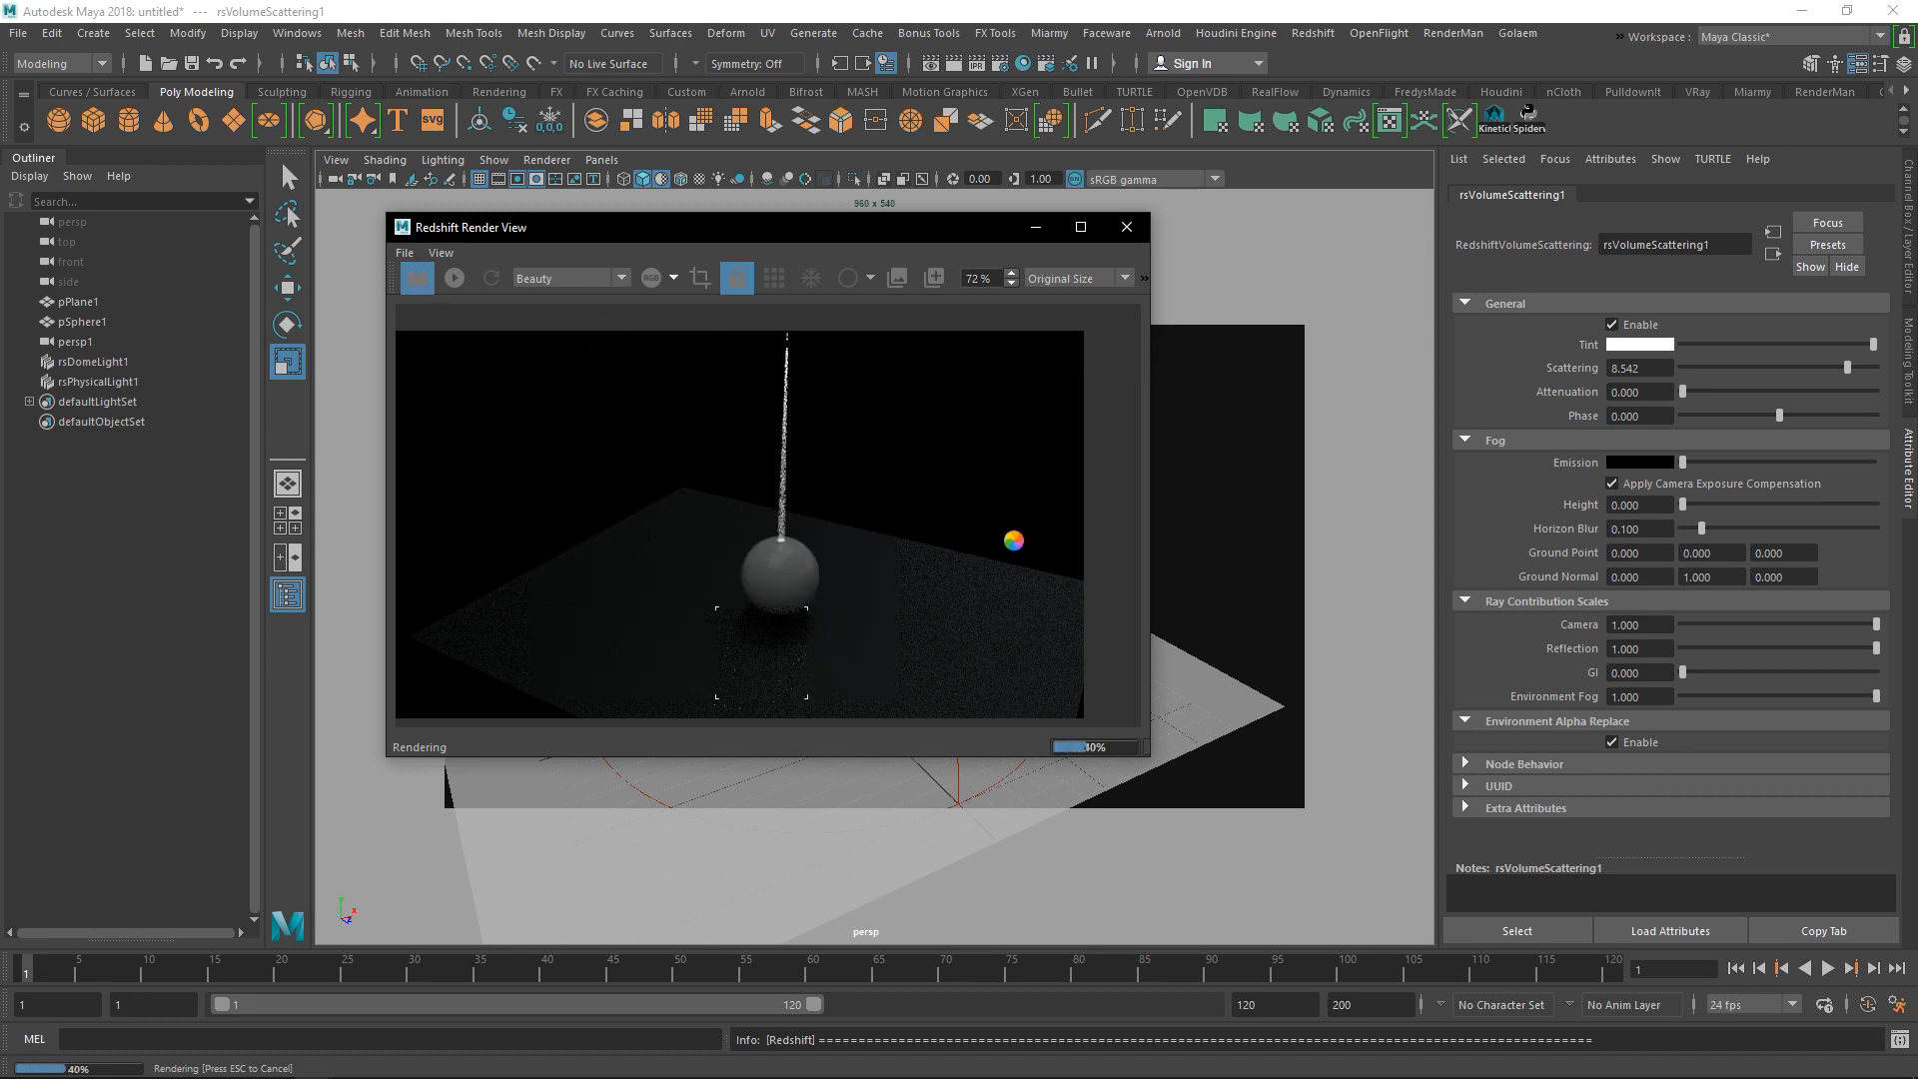
- Open the spot light's color ramp in the enlarged ramp editor, set its white marker to position 0.0106, and start an interactive render
{"action": "left_click_drag", "start_coordinate": [879, 238], "coordinate": [811, 213]}
{"action": "left_click", "coordinate": [829, 359]}
{"action": "left_click", "coordinate": [1855, 410]}
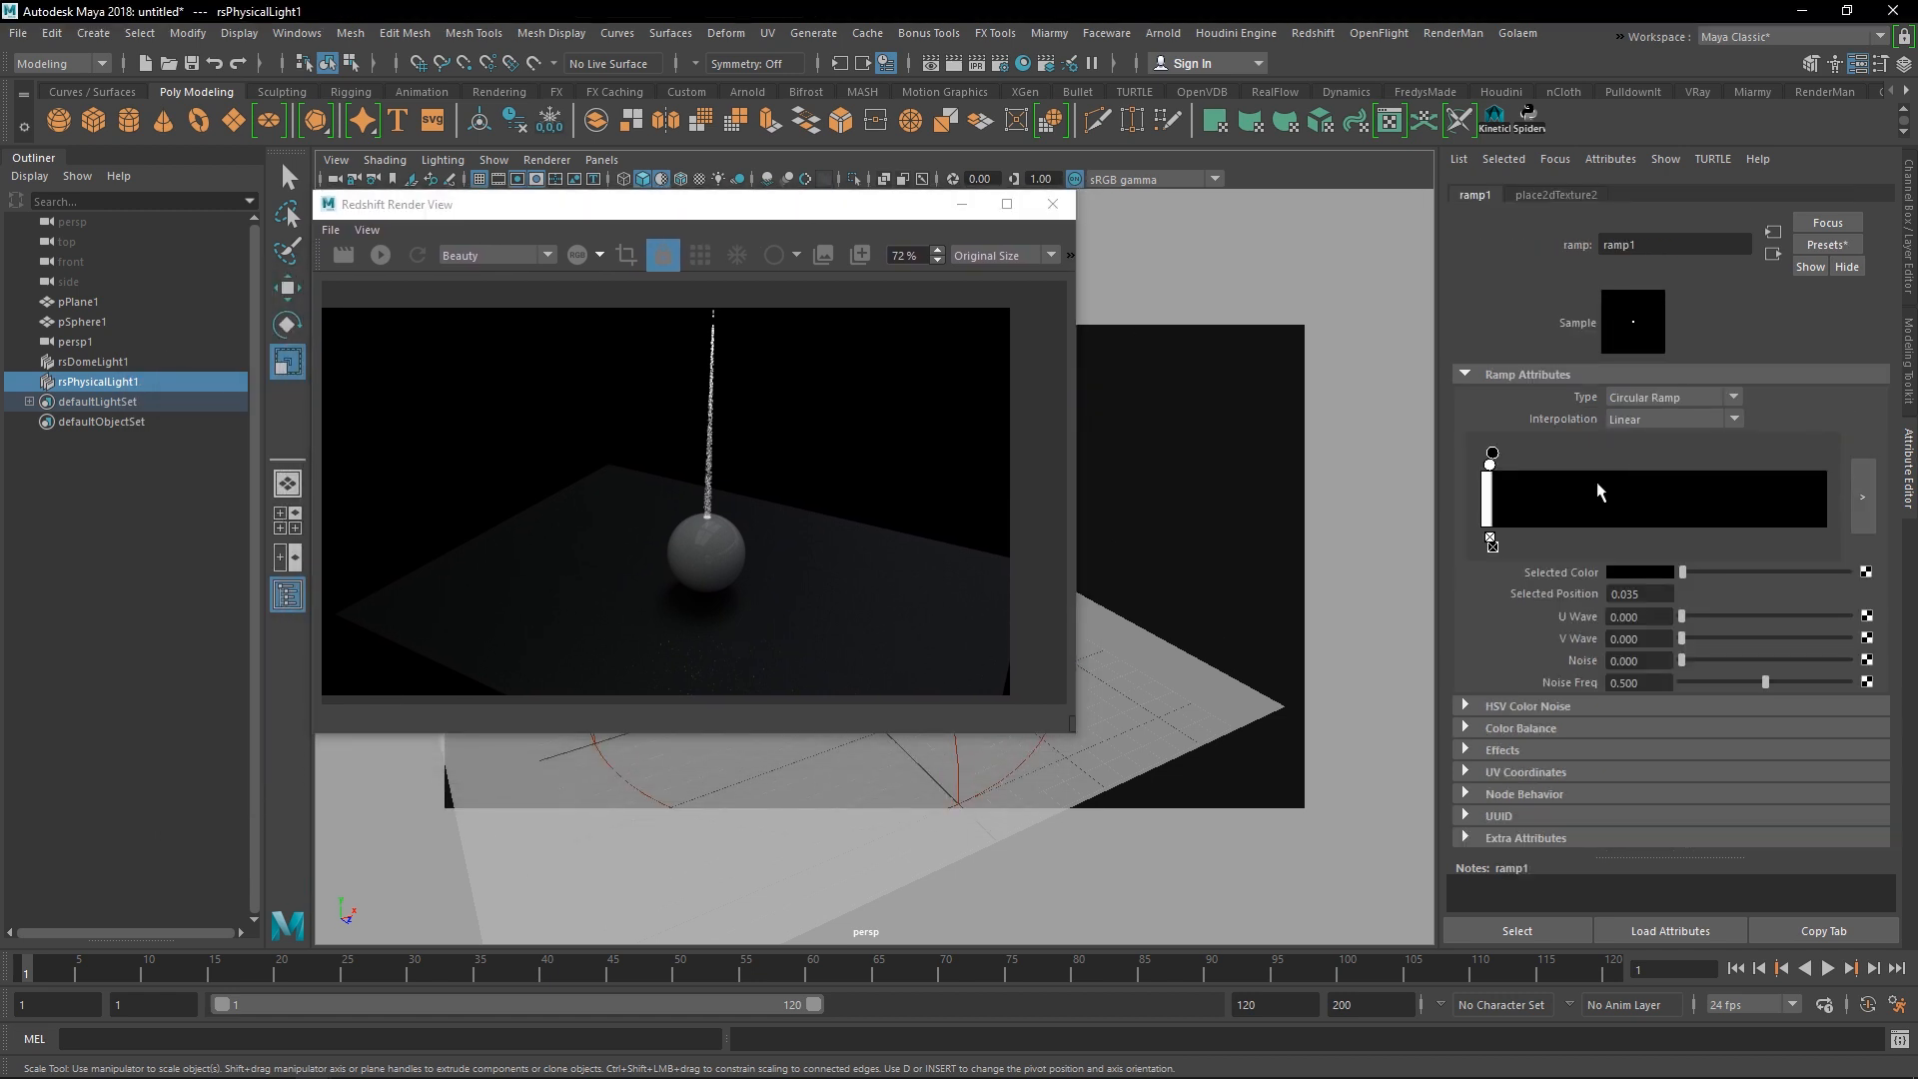
{"action": "left_click", "coordinate": [1862, 497]}
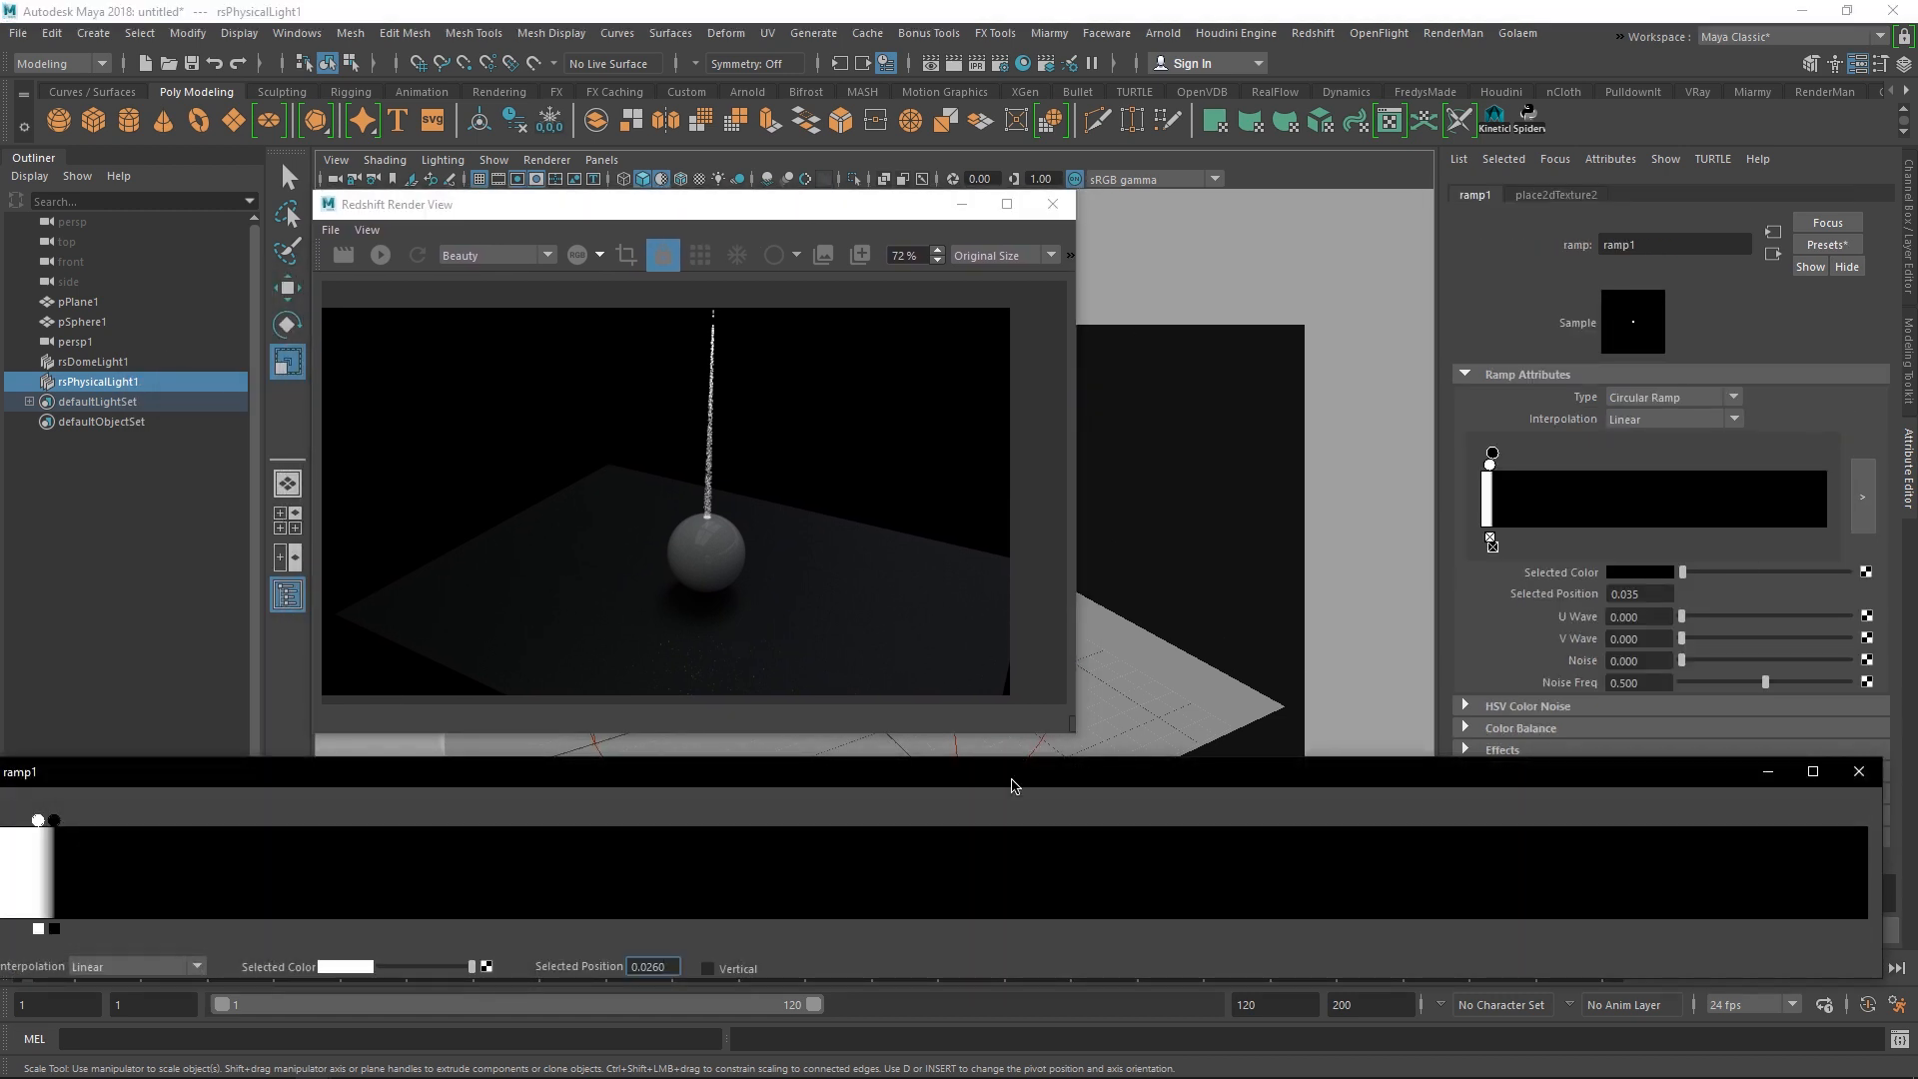
{"action": "left_click_drag", "start_coordinate": [1013, 786], "coordinate": [1803, 690]}
{"action": "left_click_drag", "start_coordinate": [891, 740], "coordinate": [861, 741]}
{"action": "left_click", "coordinate": [380, 255]}
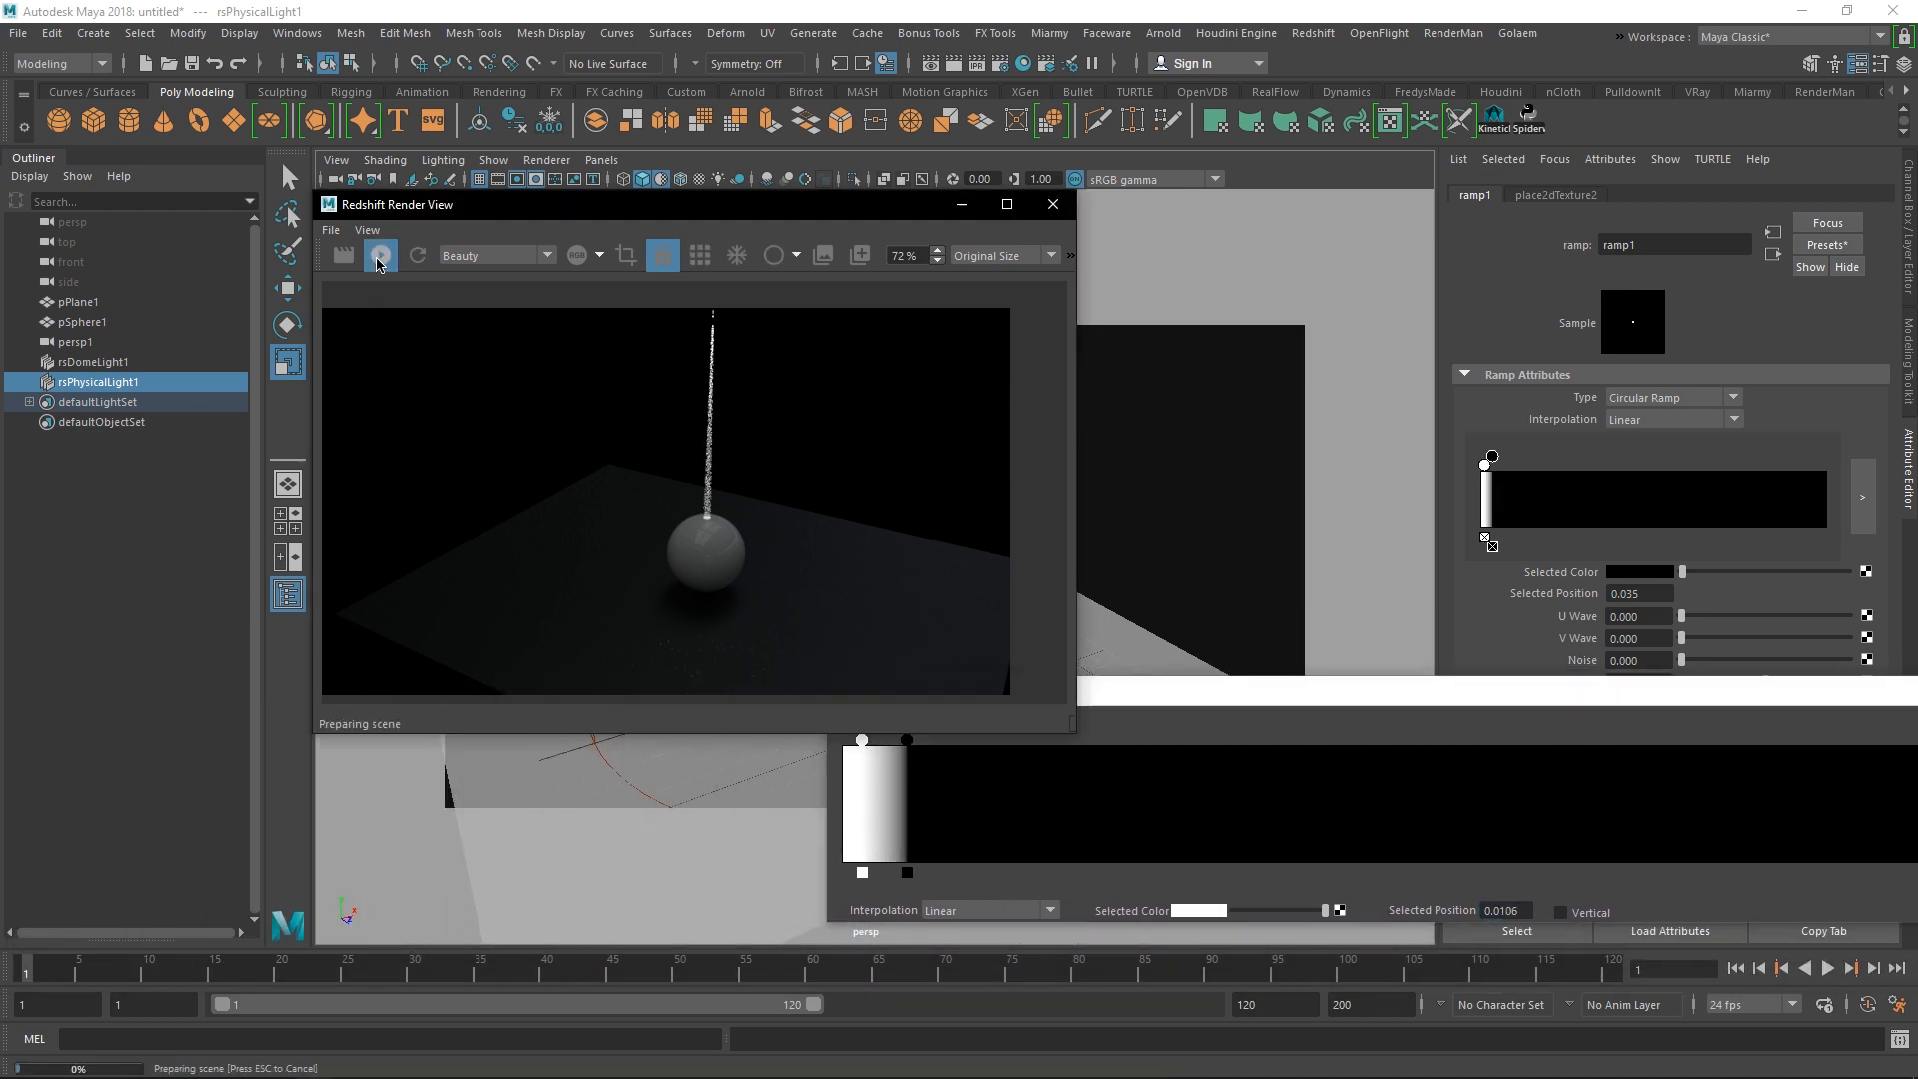
- Narrow the ramp by setting its black marker to position 0.017, then render the full frame
{"action": "left_click_drag", "start_coordinate": [1202, 698], "coordinate": [1123, 772]}
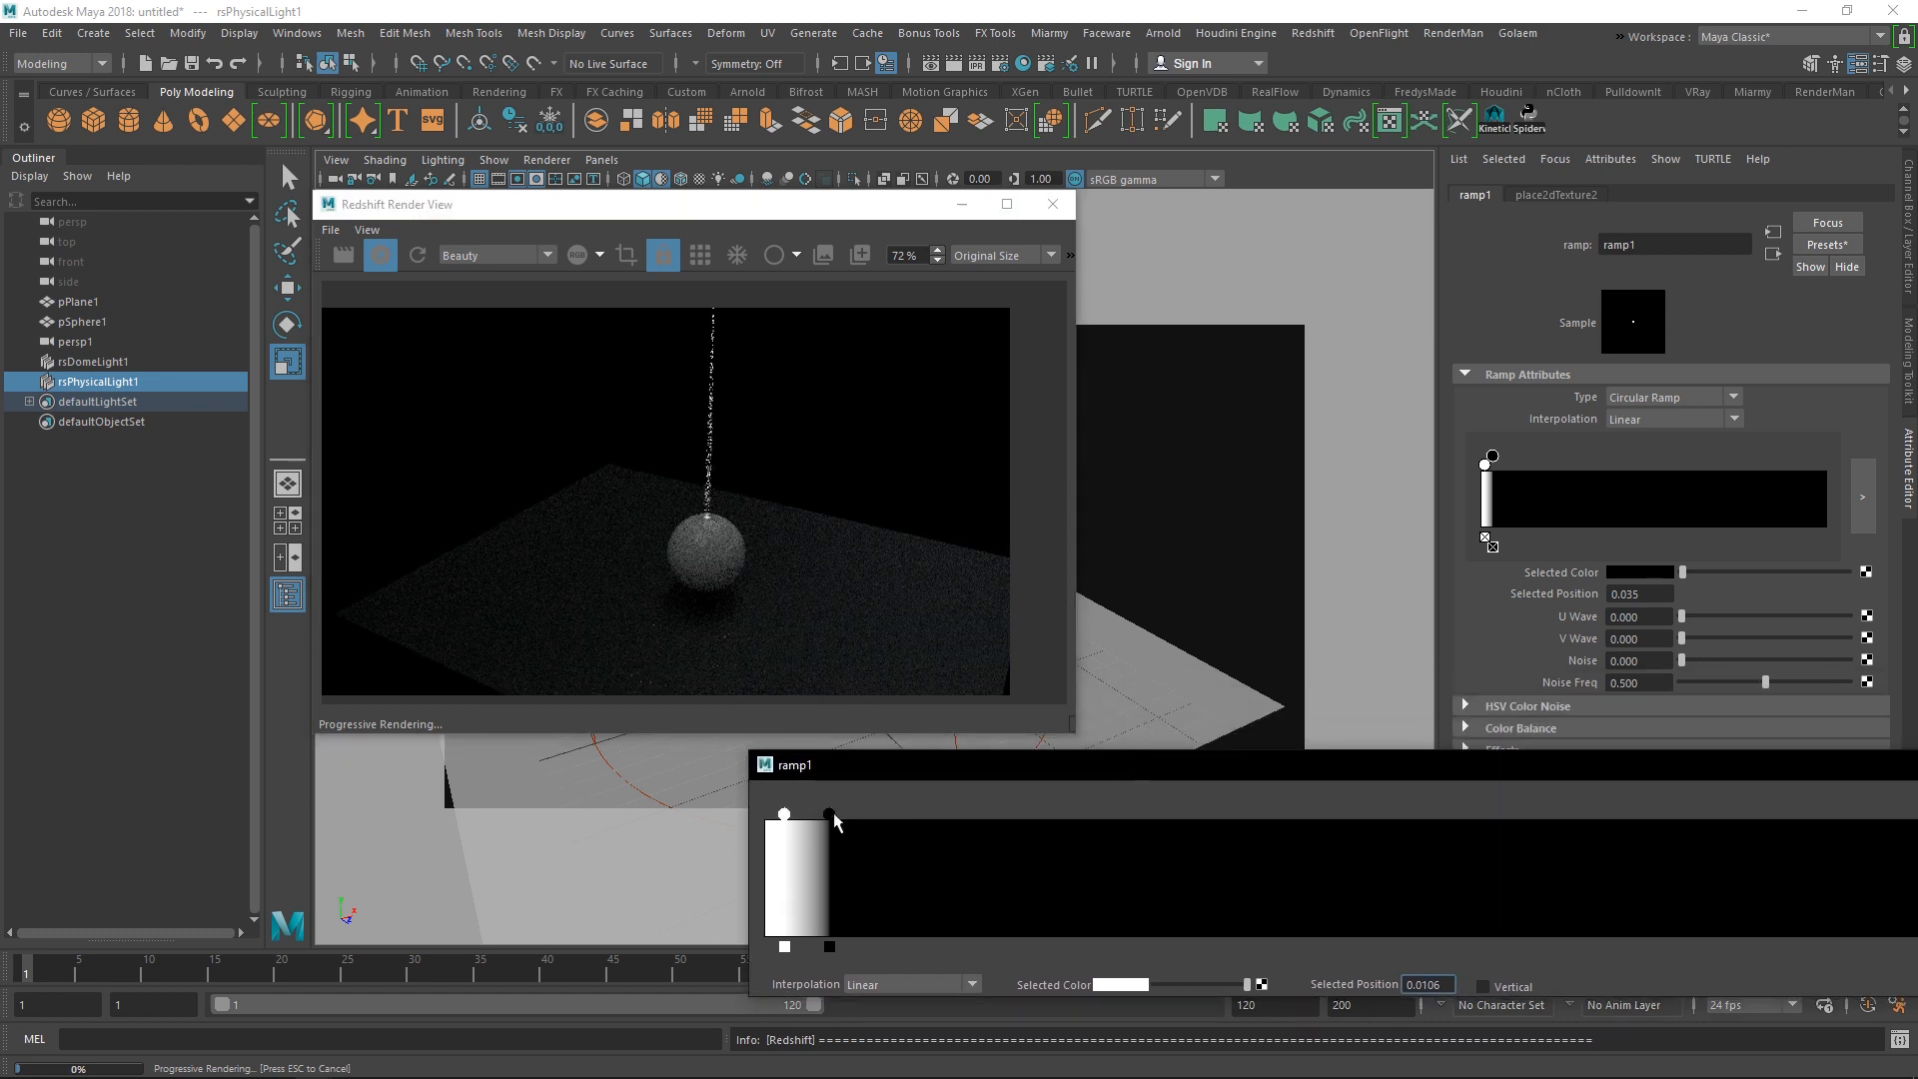
{"action": "left_click_drag", "start_coordinate": [829, 817], "coordinate": [798, 821]}
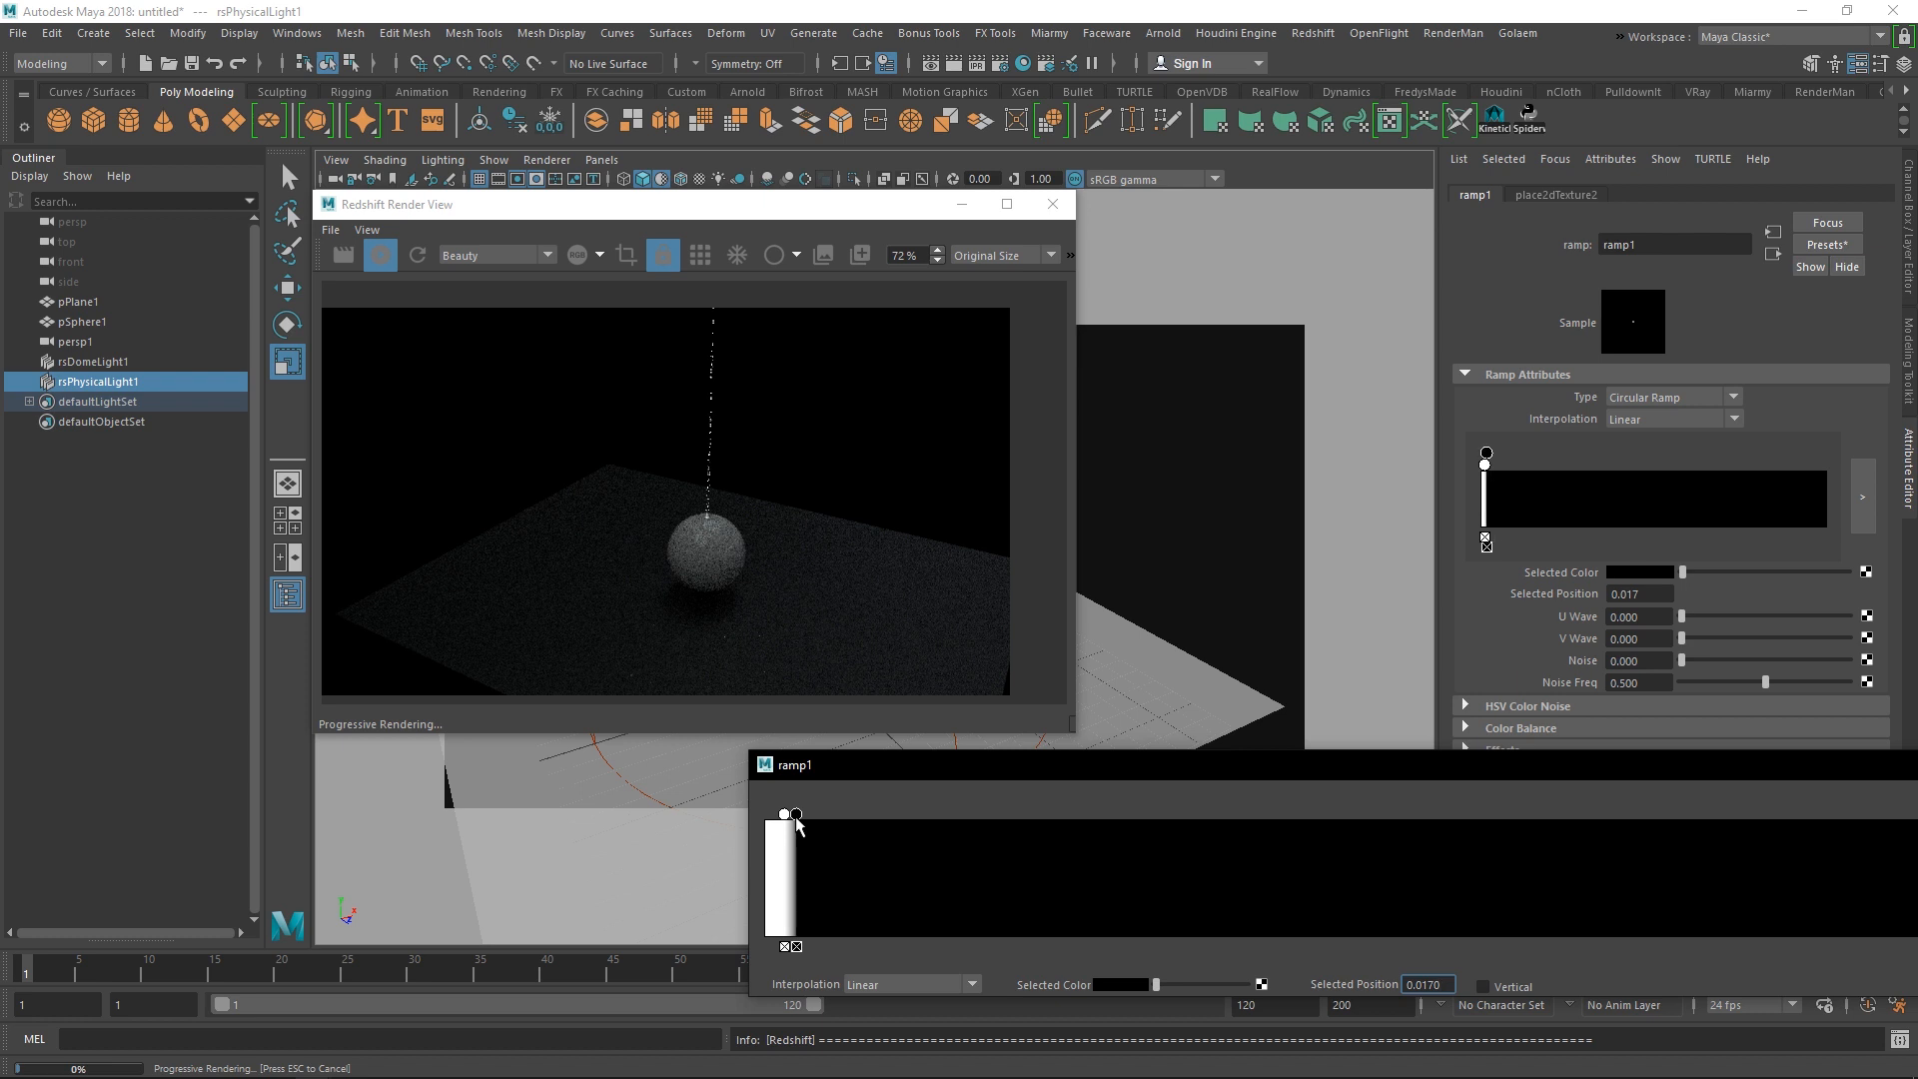
{"action": "left_click", "coordinate": [380, 255]}
{"action": "left_click", "coordinate": [345, 255]}
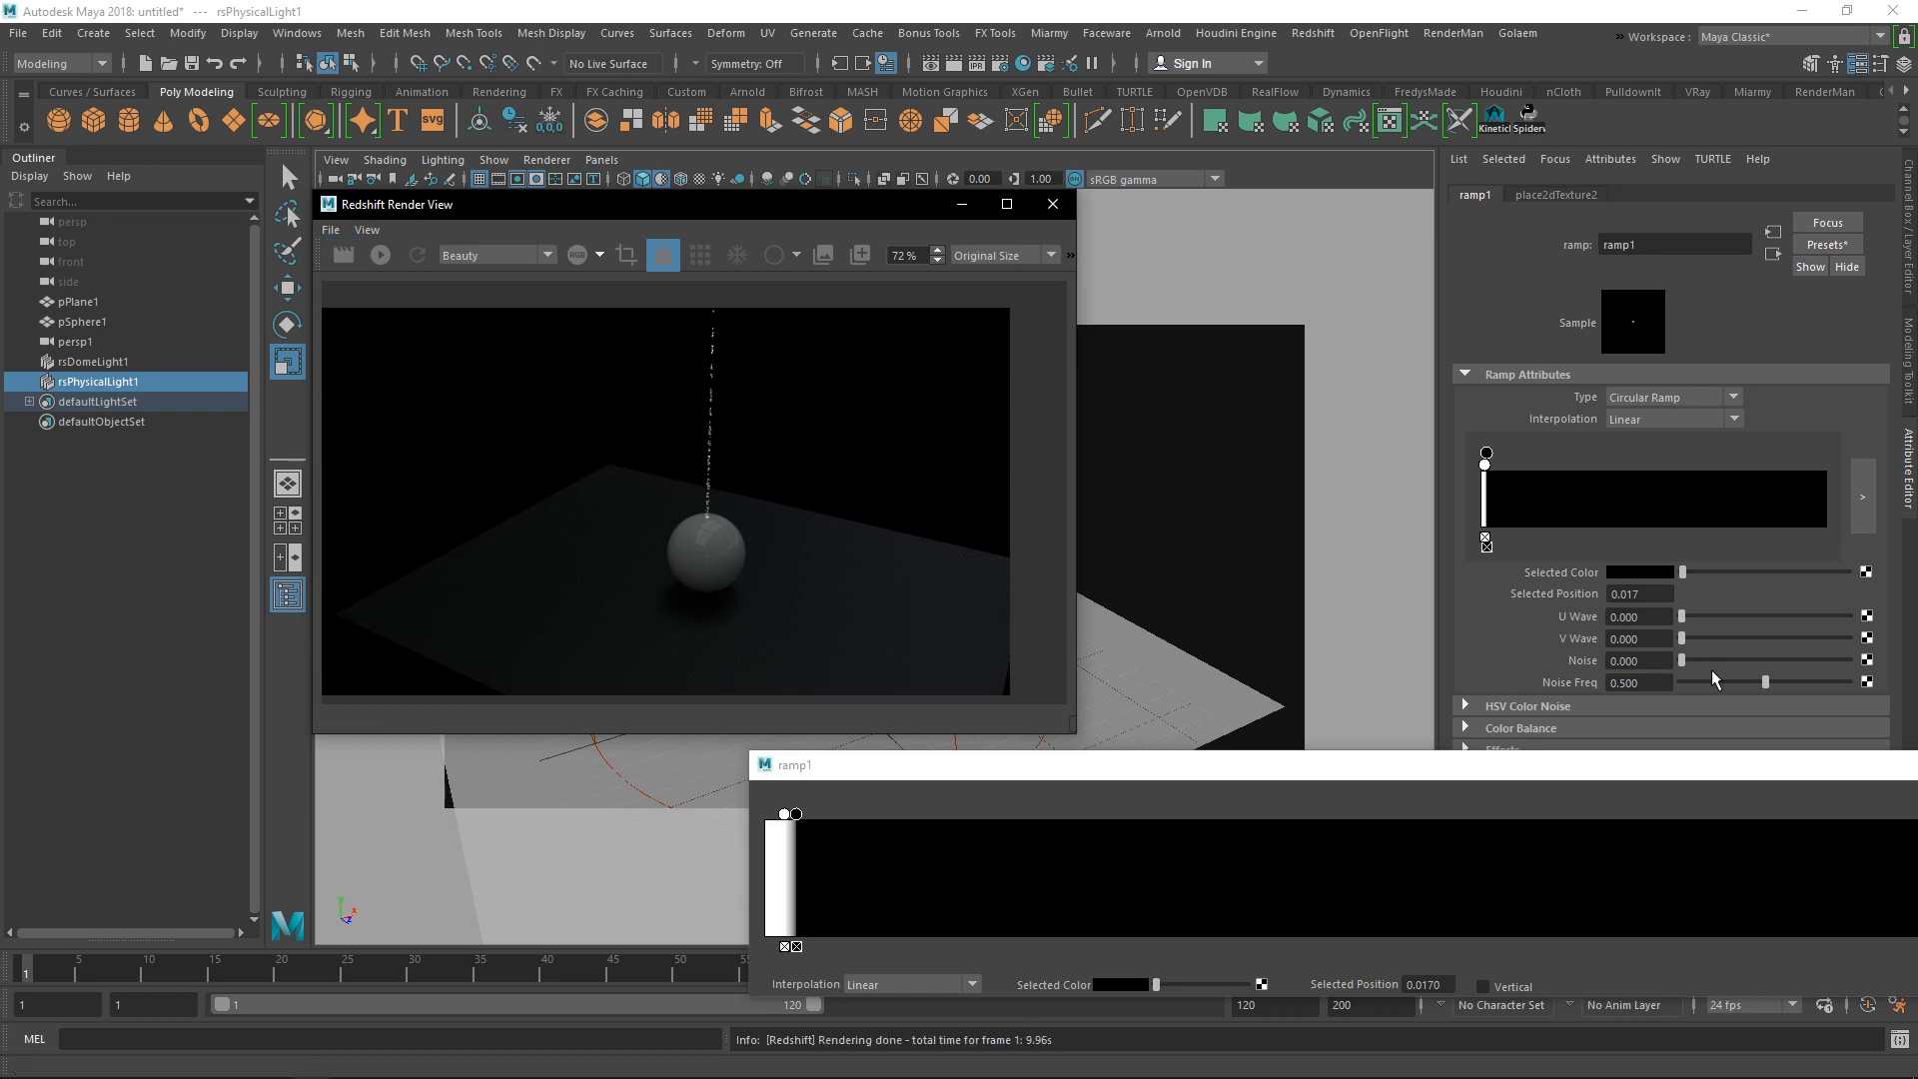
- Change the ramp's white marker to red and start an interactive render of the colored beam
{"action": "left_click_drag", "start_coordinate": [1492, 777], "coordinate": [1012, 783]}
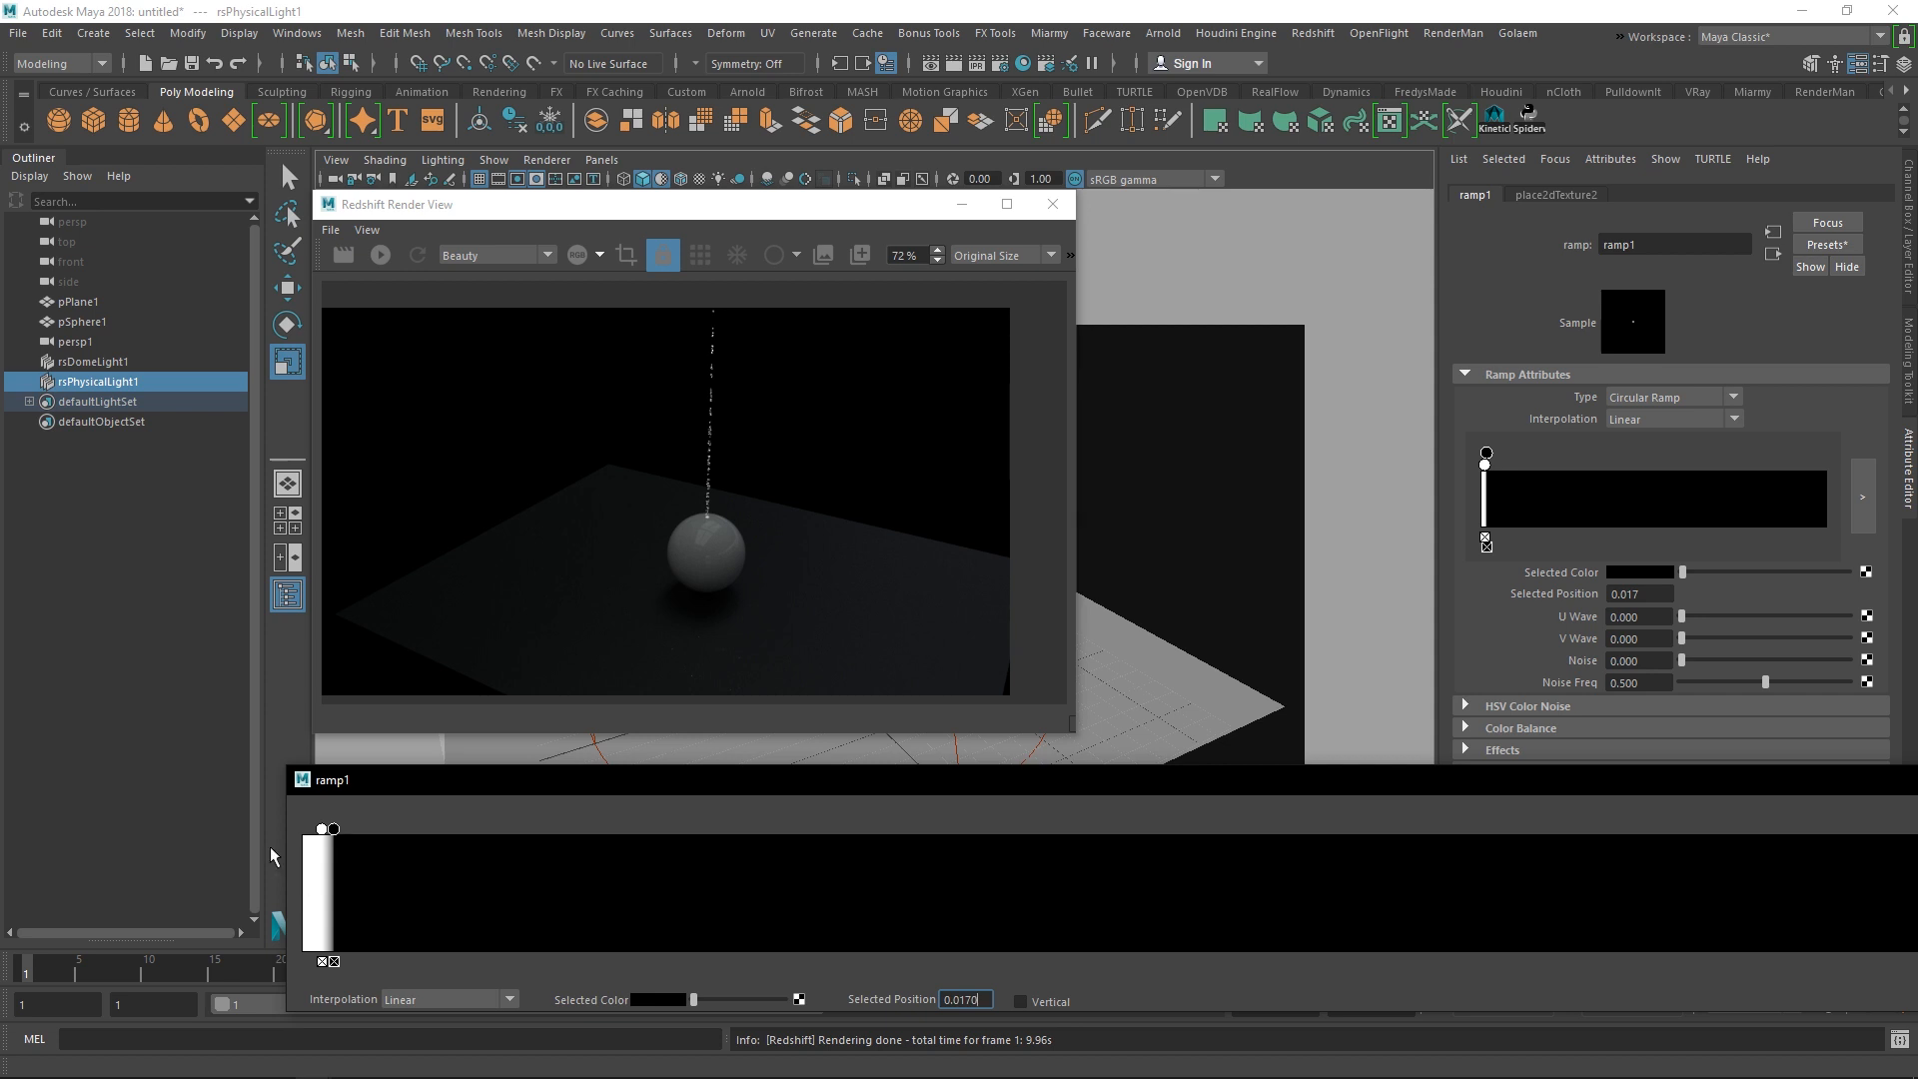
{"action": "left_click", "coordinate": [322, 828]}
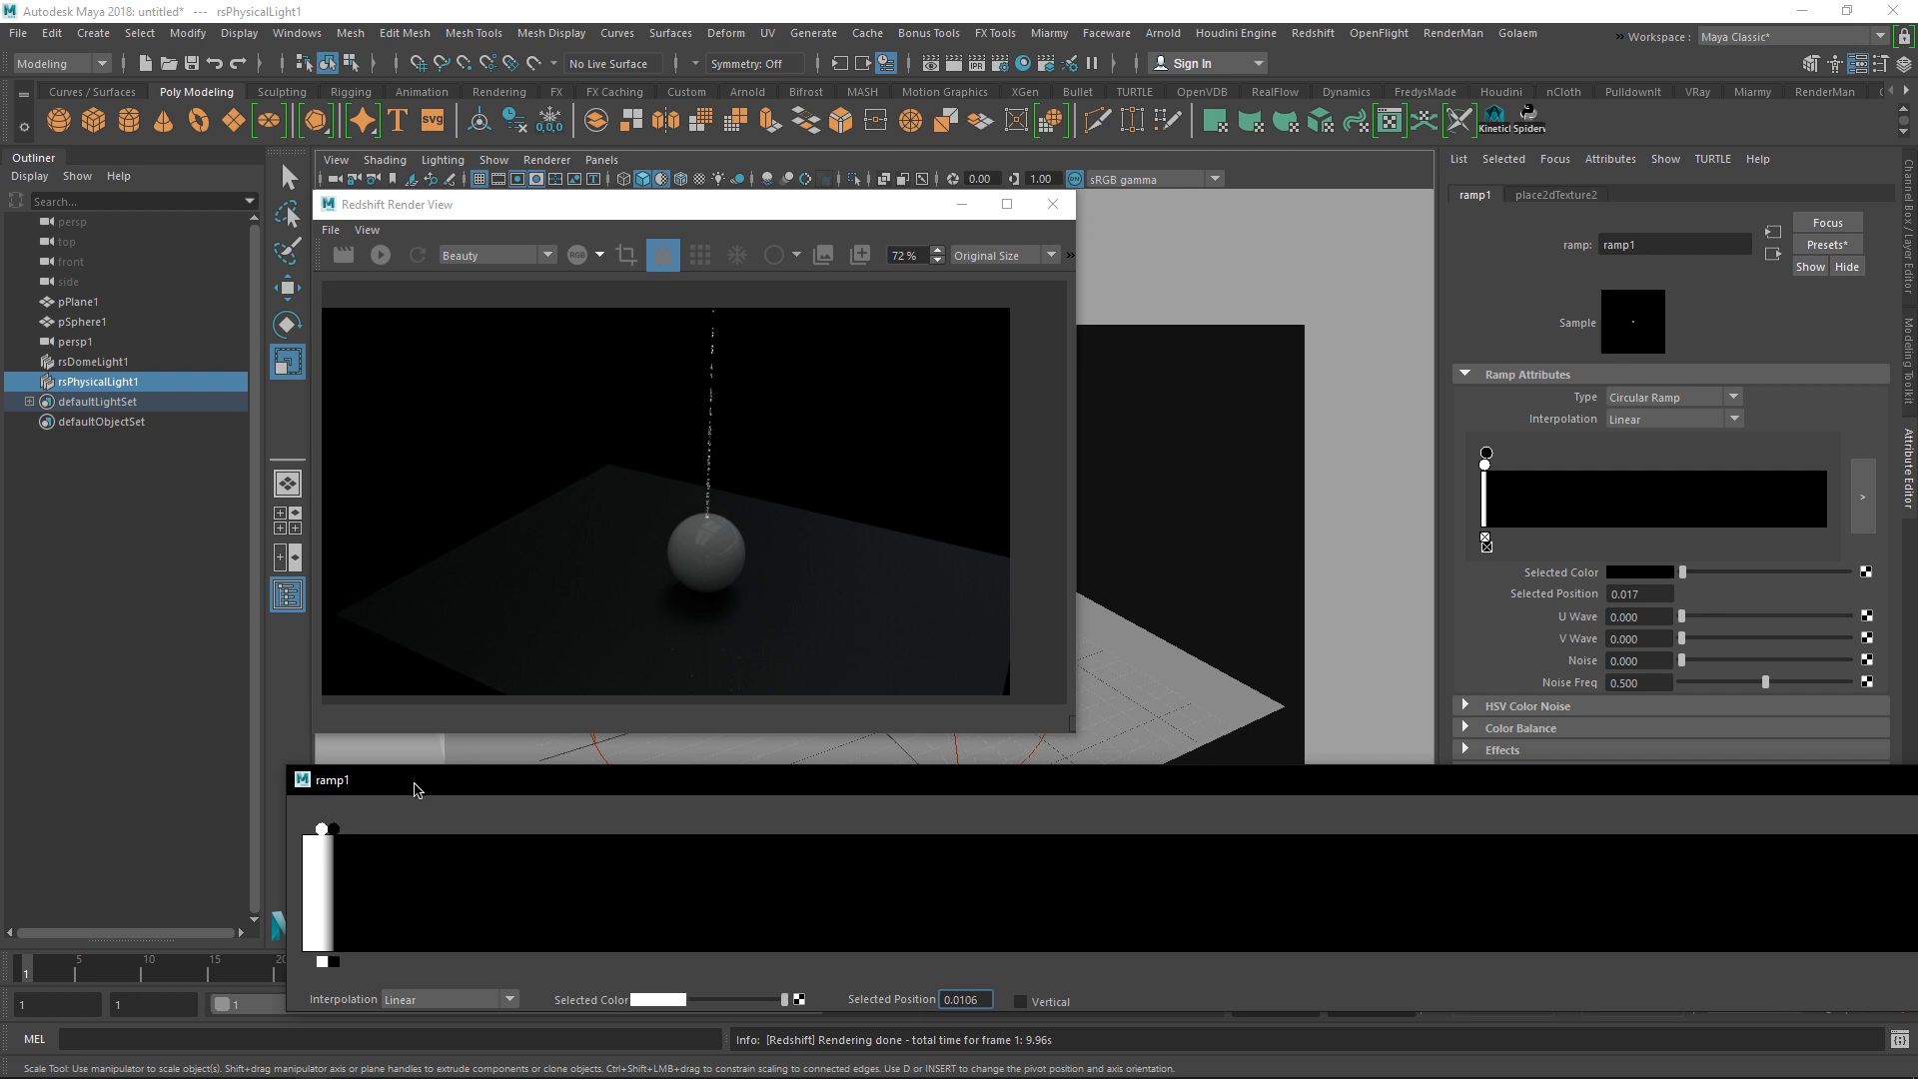
{"action": "mouse_move", "coordinate": [416, 790]}
{"action": "left_mouse_down"}
{"action": "mouse_move", "coordinate": [449, 767]}
{"action": "mouse_move", "coordinate": [433, 771]}
{"action": "left_mouse_up"}
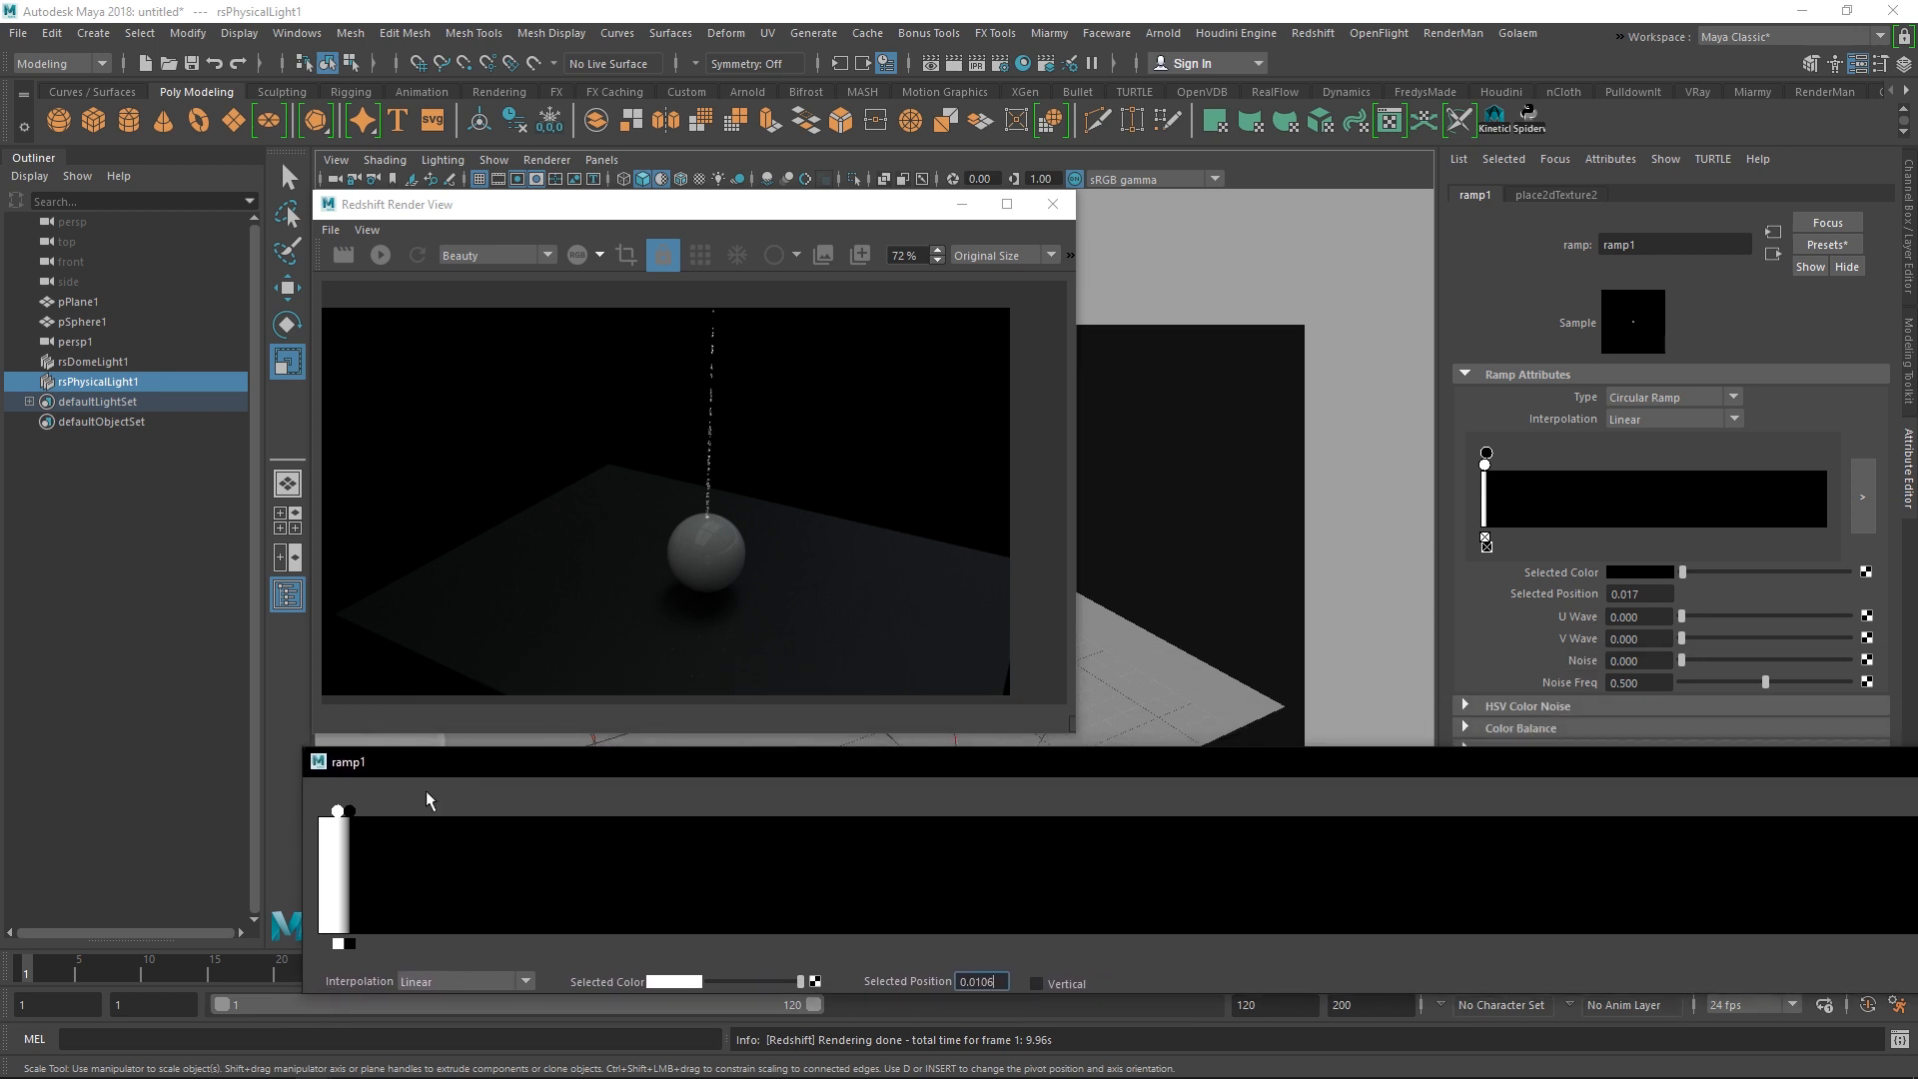
{"action": "left_click", "coordinate": [675, 981]}
{"action": "left_click", "coordinate": [595, 944]}
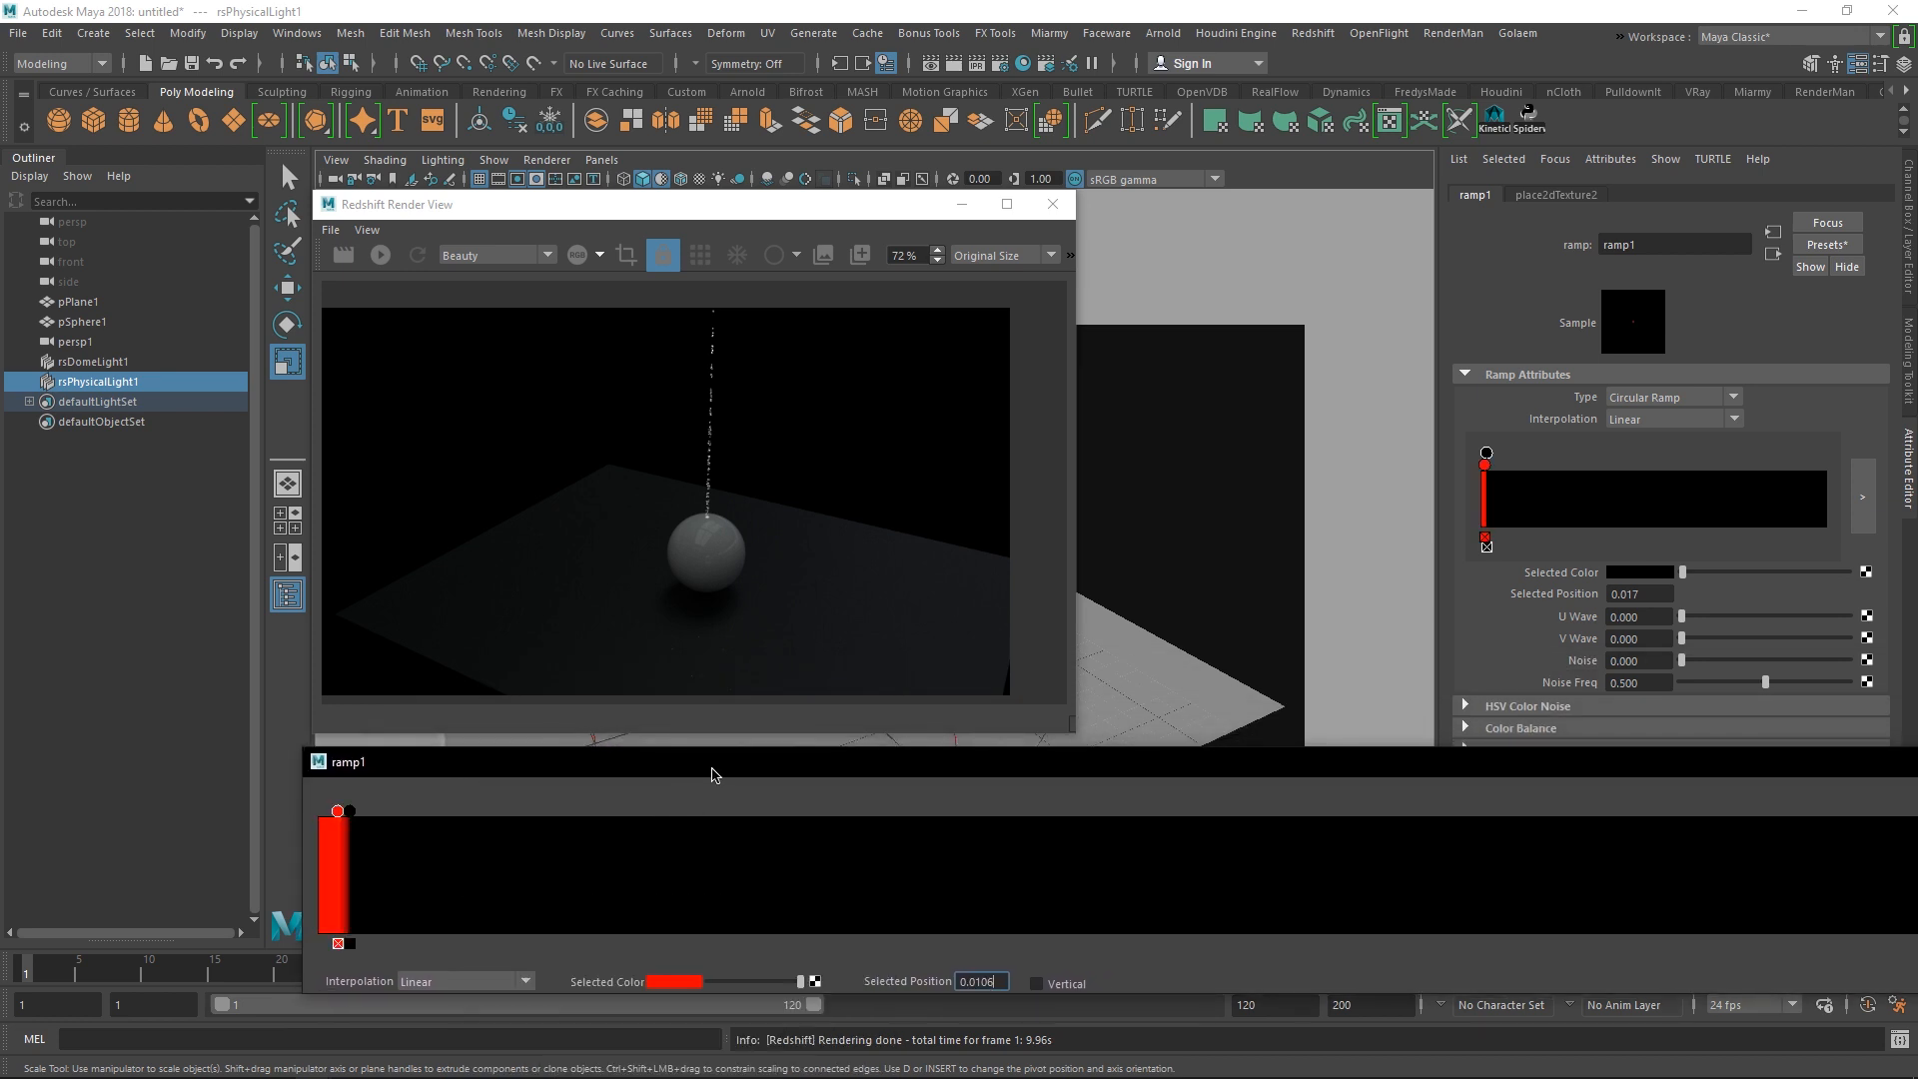
{"action": "left_click", "coordinate": [380, 254]}
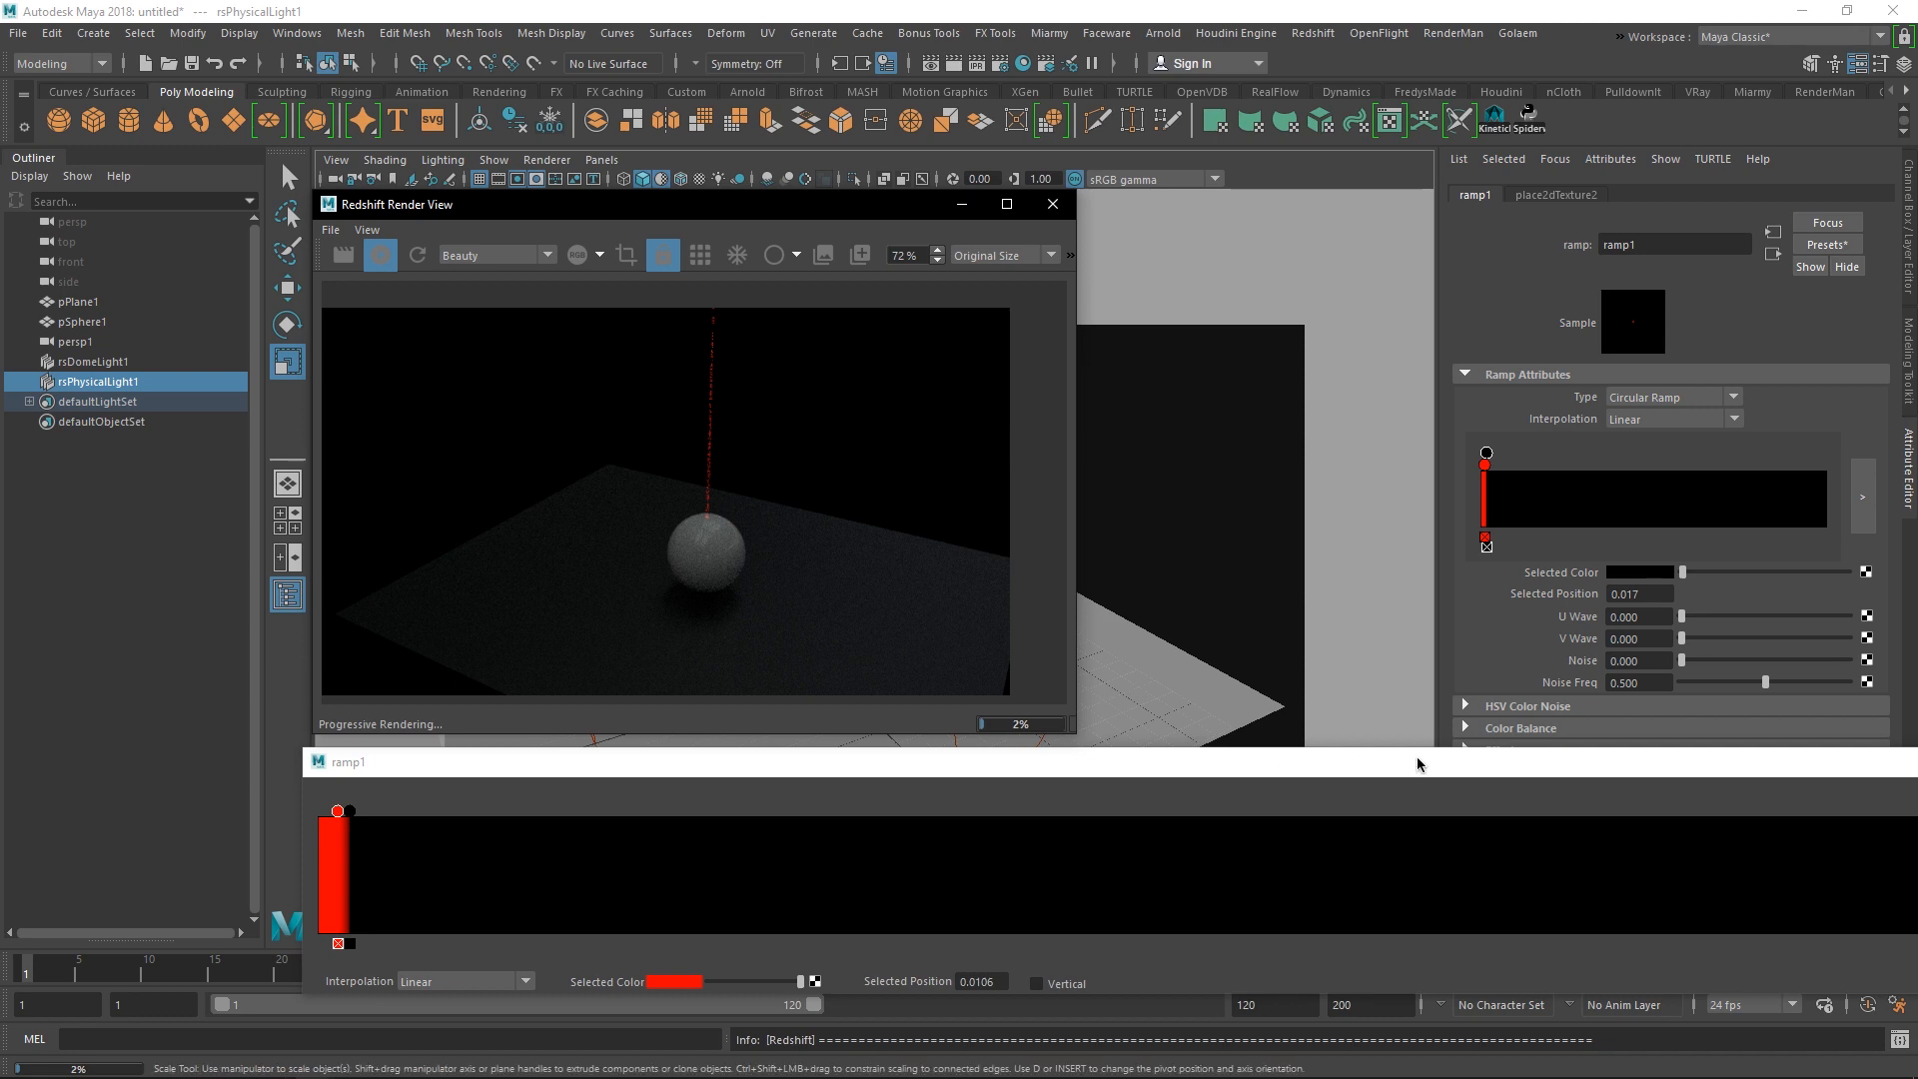
- Close the enlarged ramp editor and frame the sphere in the perspective viewport
{"action": "left_click_drag", "start_coordinate": [1421, 762], "coordinate": [1298, 782]}
{"action": "left_click", "coordinate": [1618, 790]}
{"action": "left_click_drag", "start_coordinate": [750, 204], "coordinate": [1316, 303]}
{"action": "left_click_drag", "start_coordinate": [677, 514], "coordinate": [765, 544], "text": "alt"}
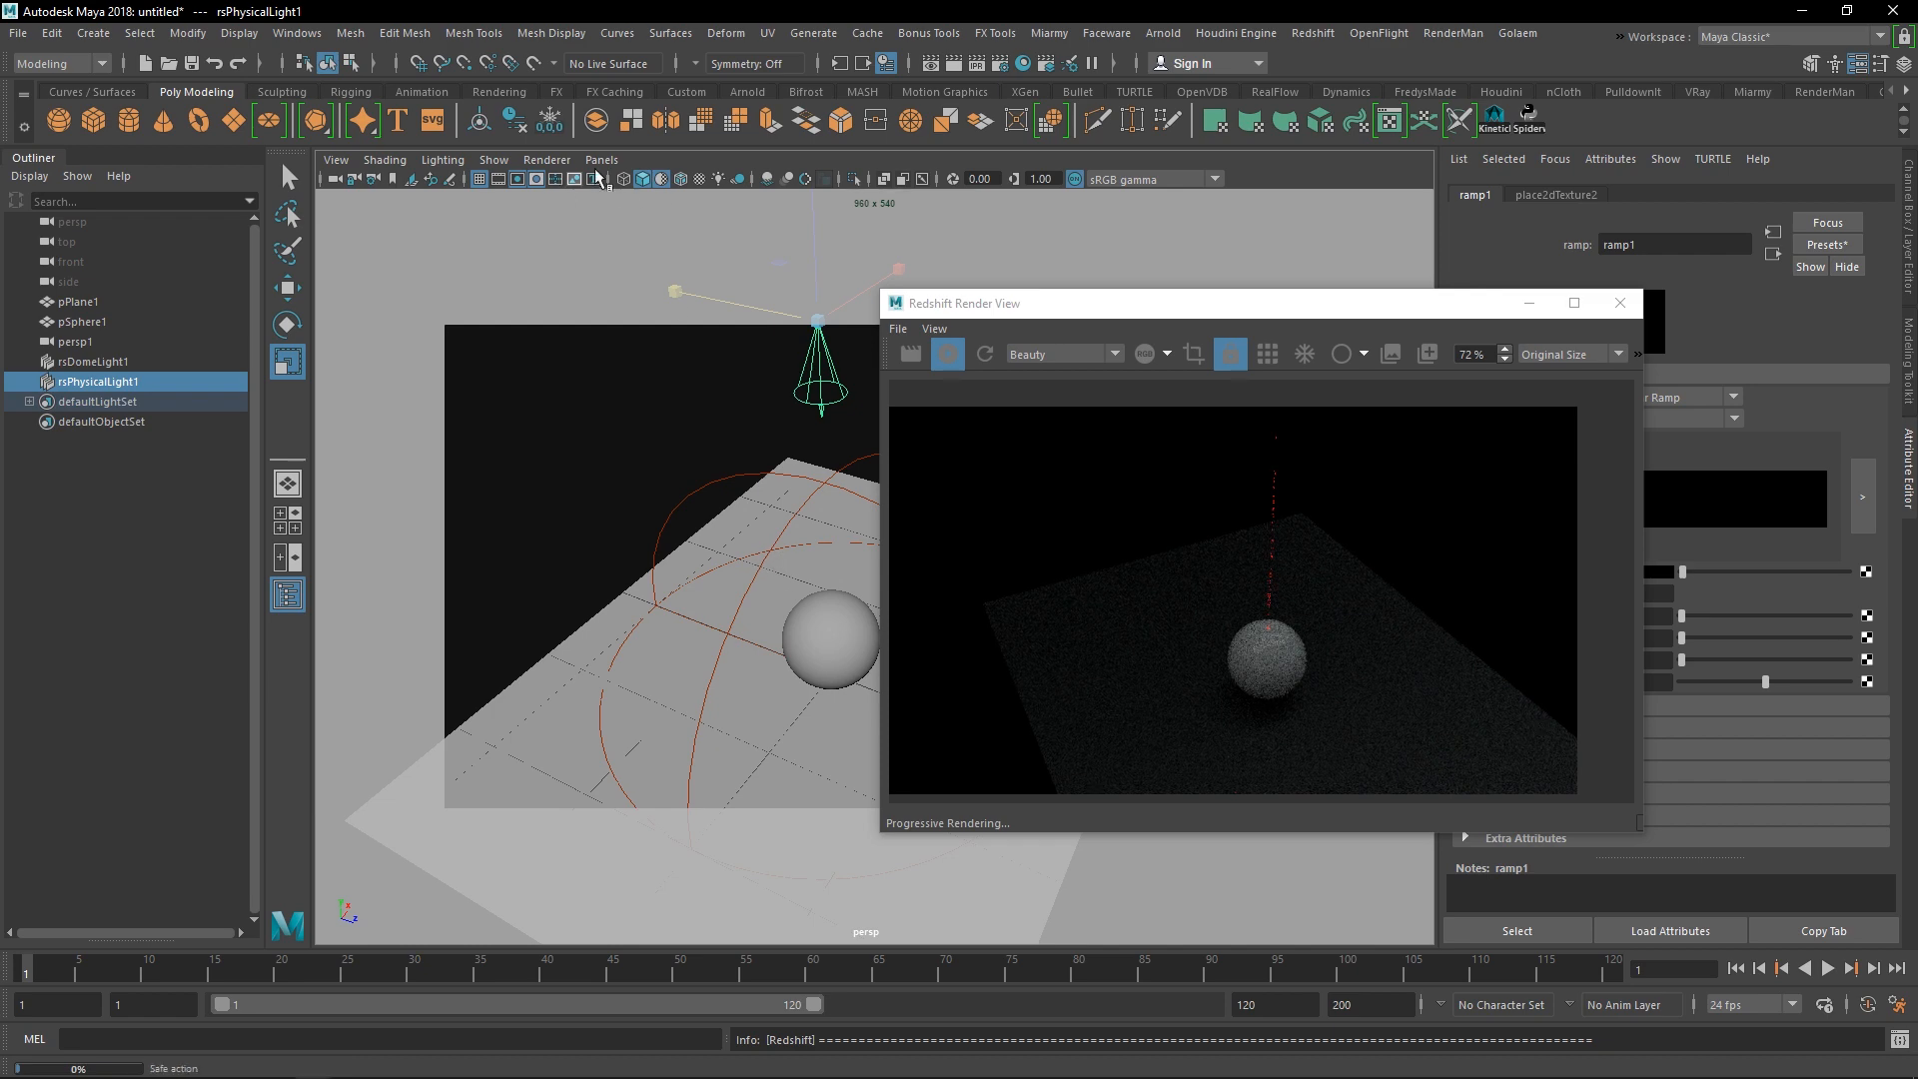
{"action": "left_click", "coordinate": [834, 610]}
{"action": "key", "text": "f"}
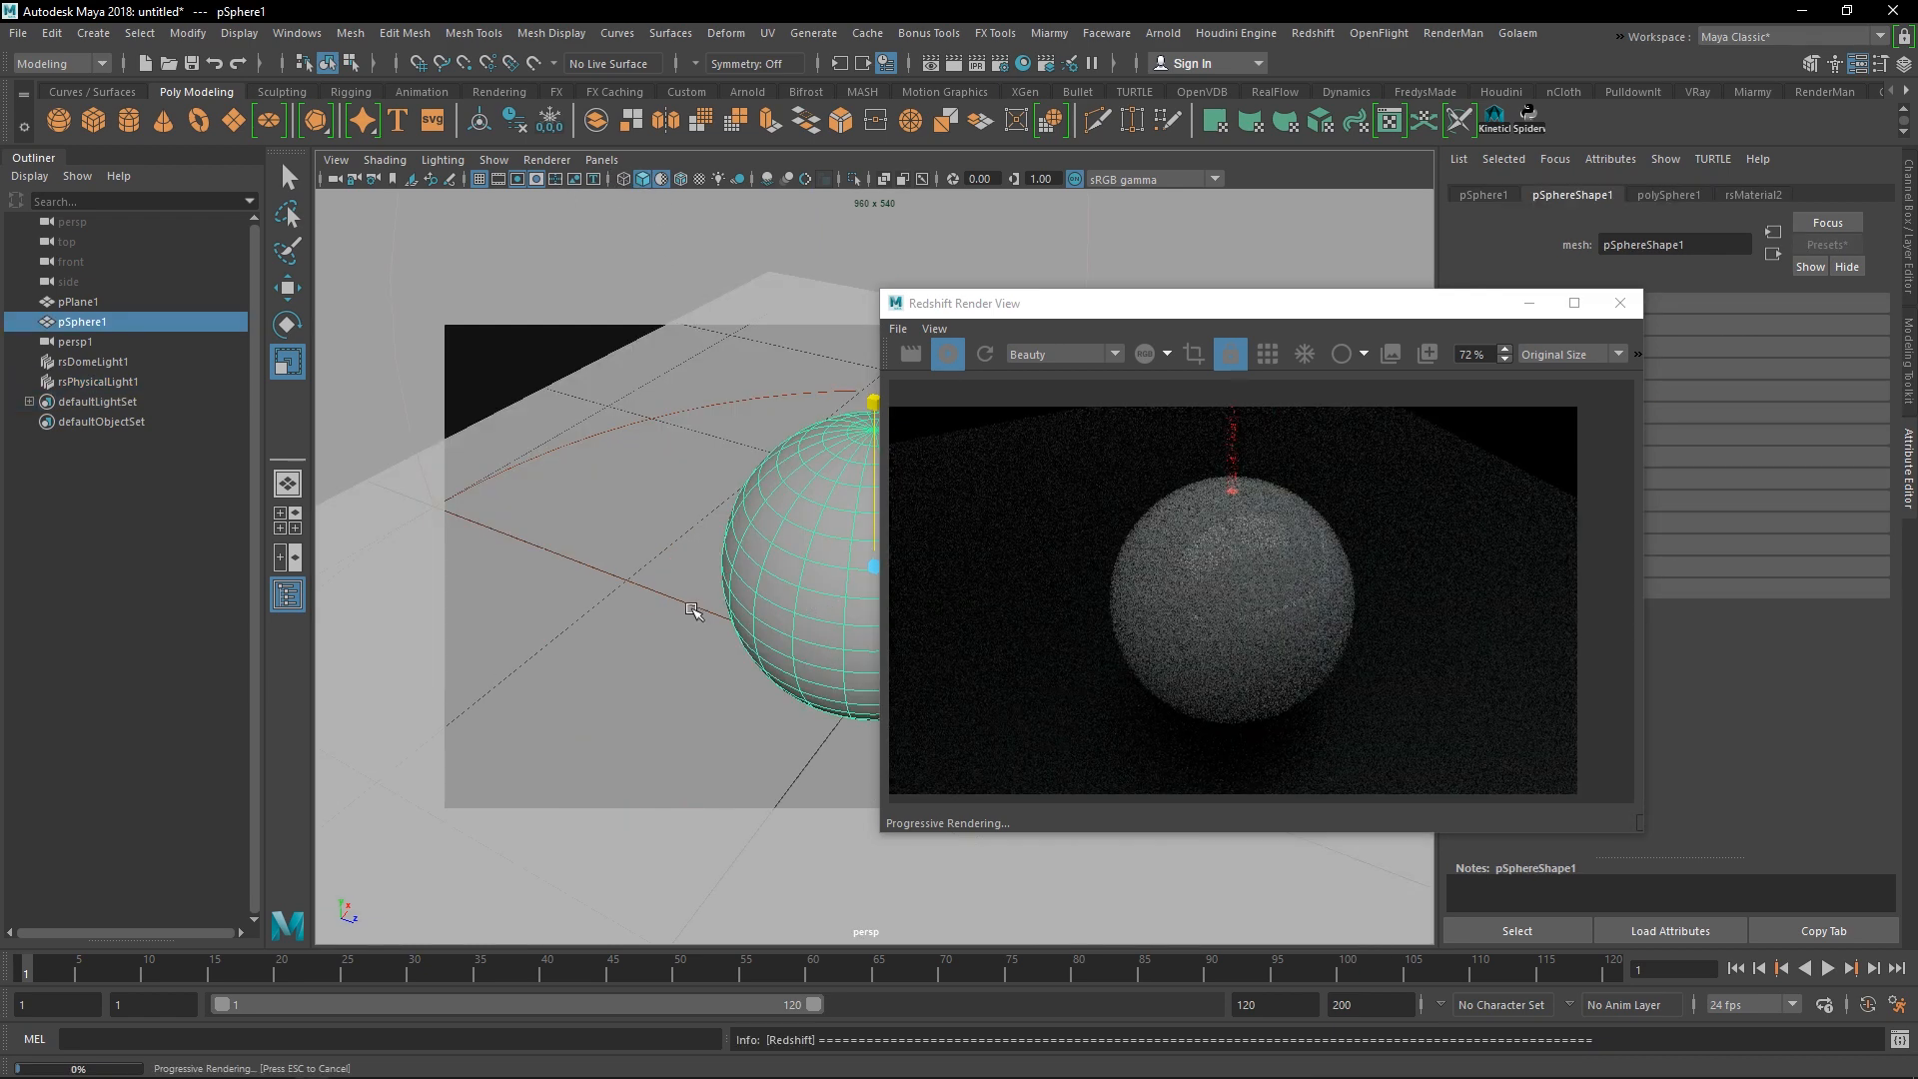
- Set a raised camera angle that keeps the whole sphere in frame and render the full frame
{"action": "left_click_drag", "start_coordinate": [805, 605], "coordinate": [1024, 520], "text": "alt"}
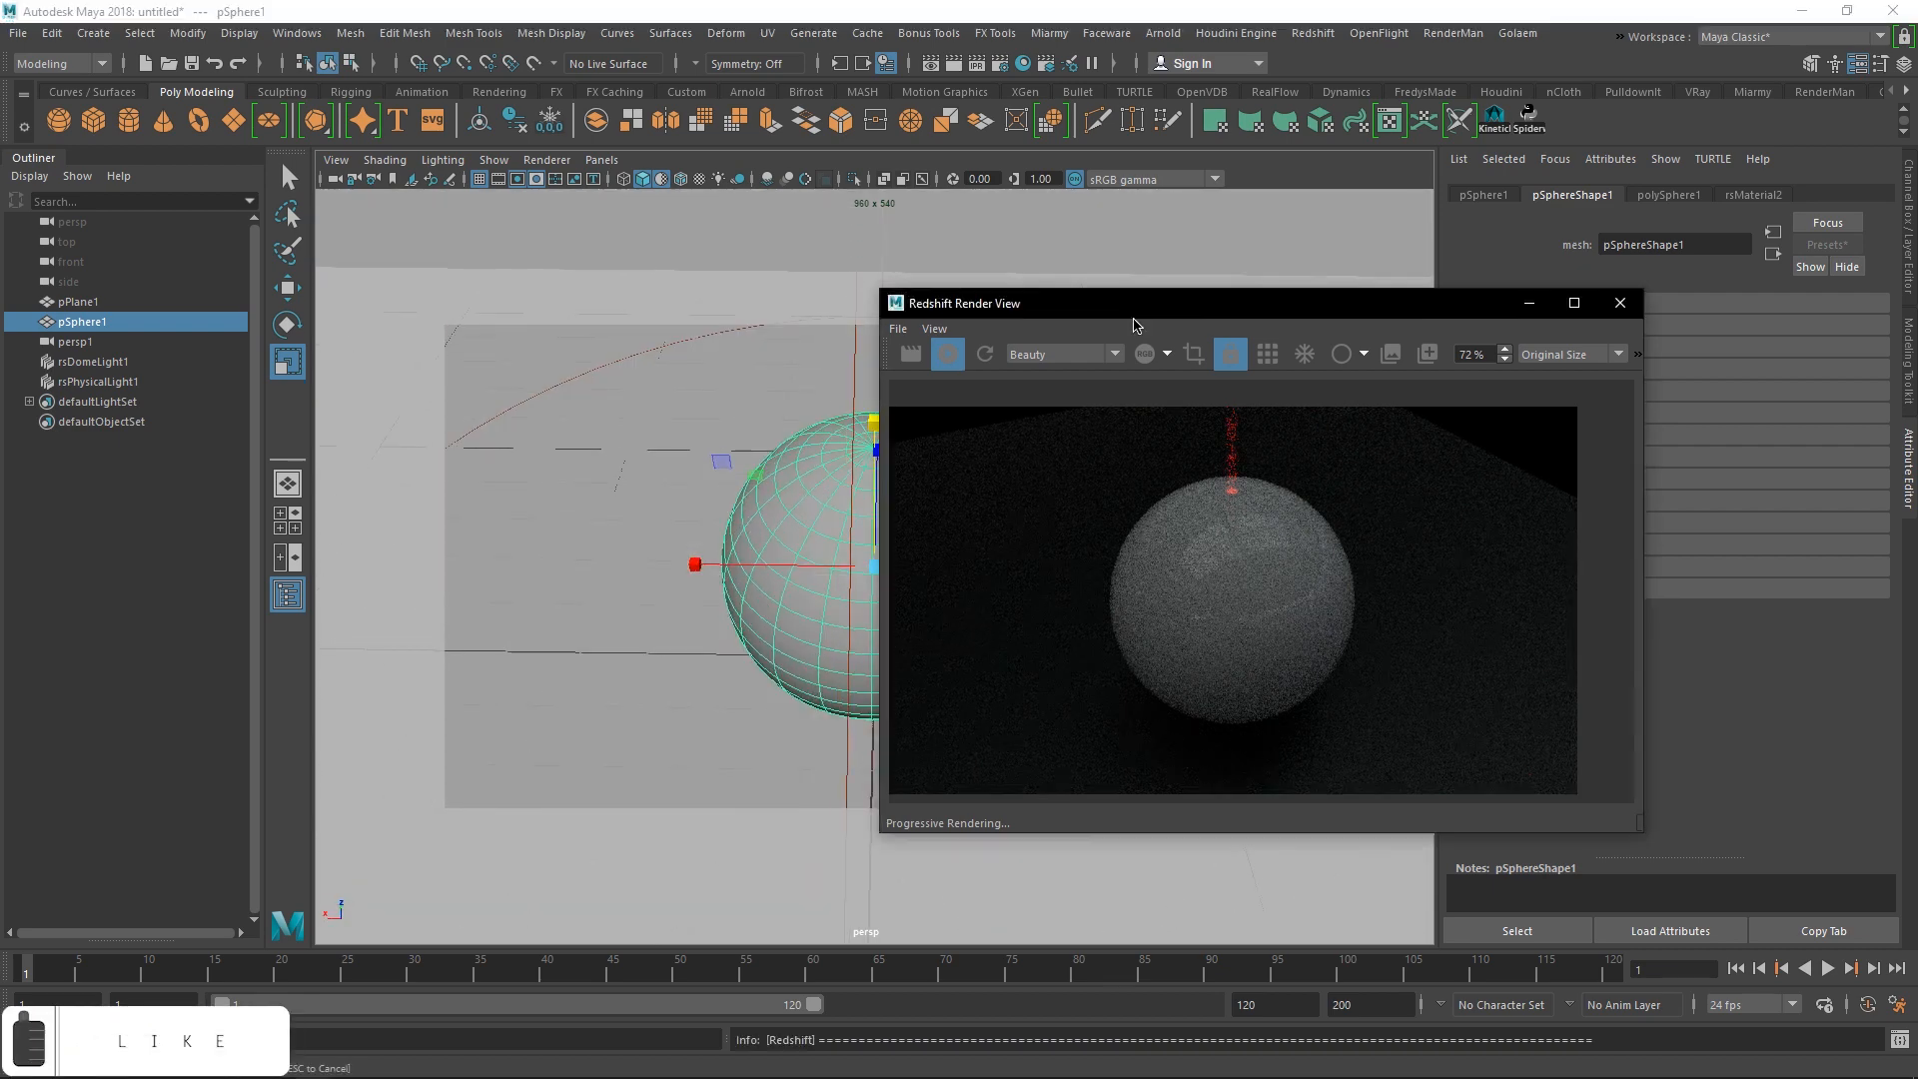
{"action": "left_click_drag", "start_coordinate": [1079, 303], "coordinate": [616, 550]}
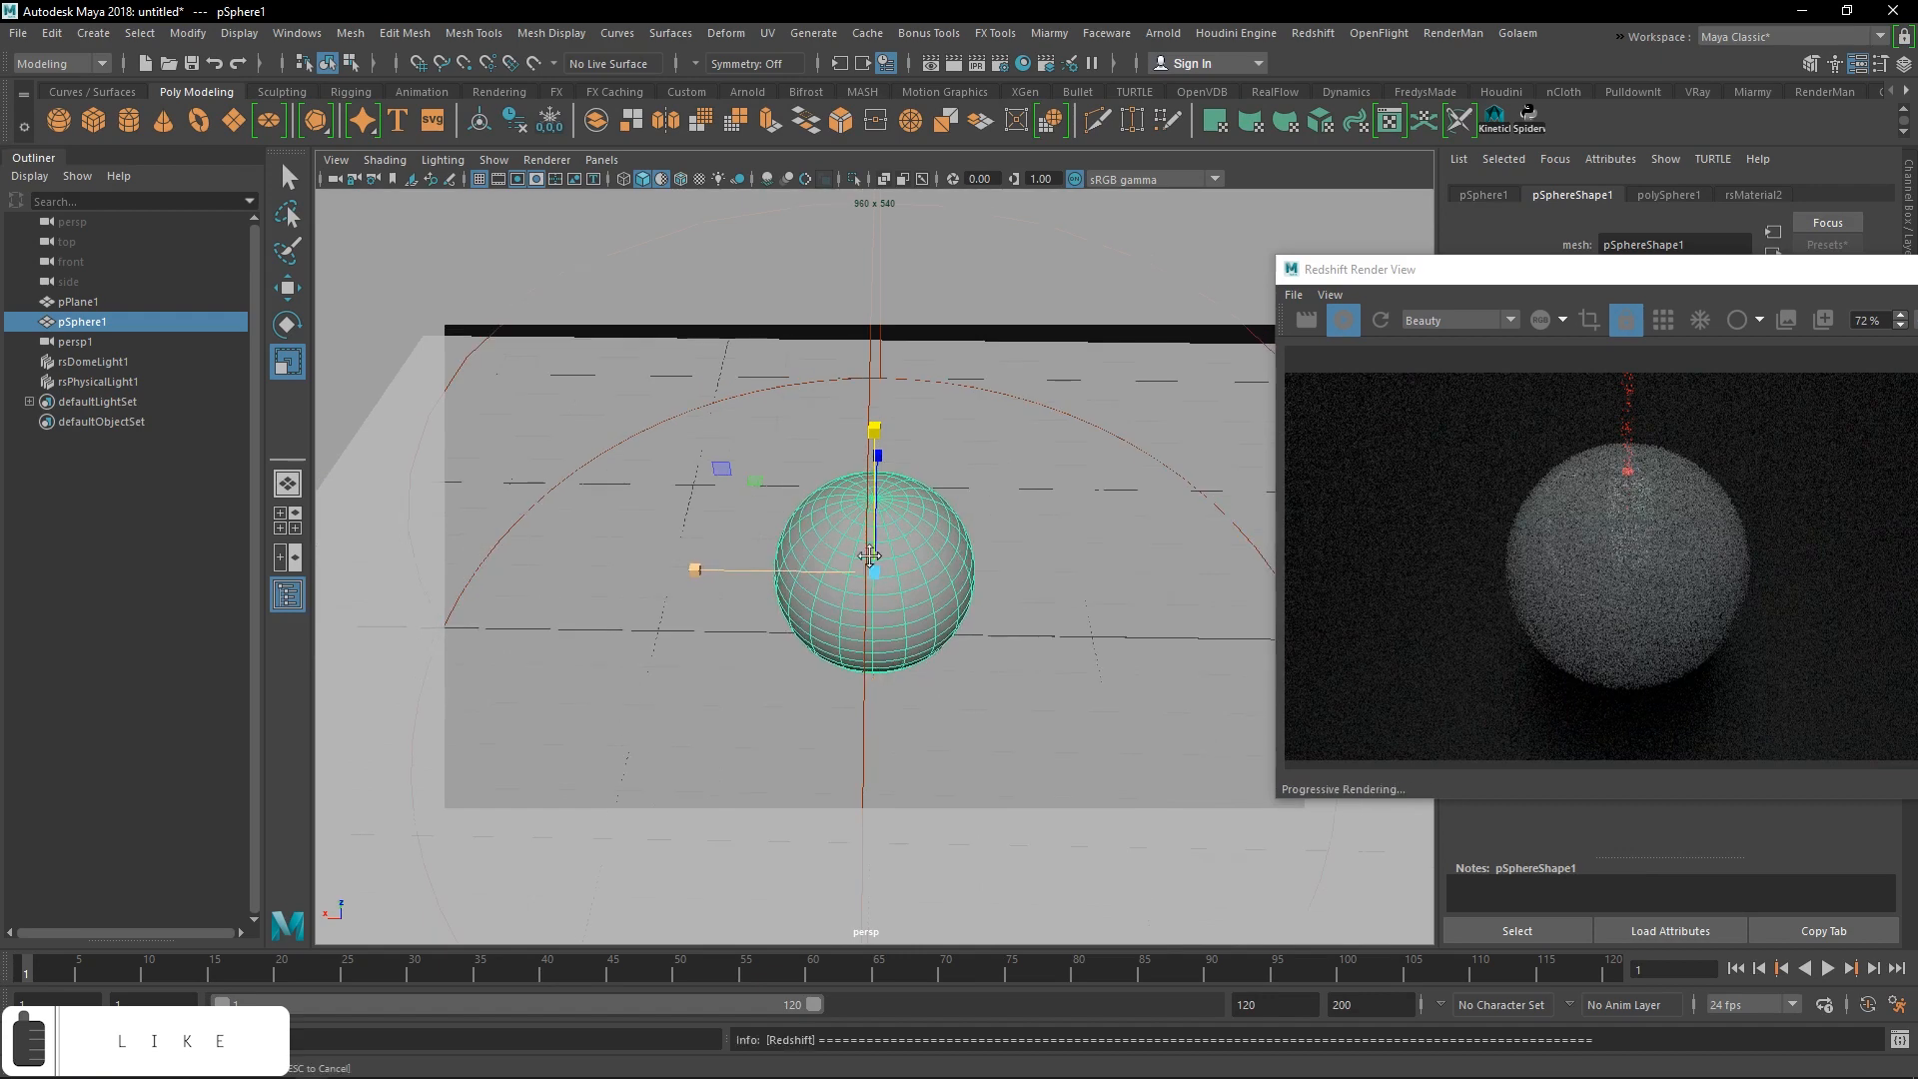
{"action": "left_click_drag", "start_coordinate": [869, 555], "coordinate": [904, 455], "text": "alt"}
{"action": "middle_click_drag", "start_coordinate": [904, 454], "coordinate": [918, 517], "text": "alt"}
{"action": "left_click_drag", "start_coordinate": [918, 518], "coordinate": [869, 540], "text": "alt"}
{"action": "left_click_drag", "start_coordinate": [1449, 269], "coordinate": [1186, 267]}
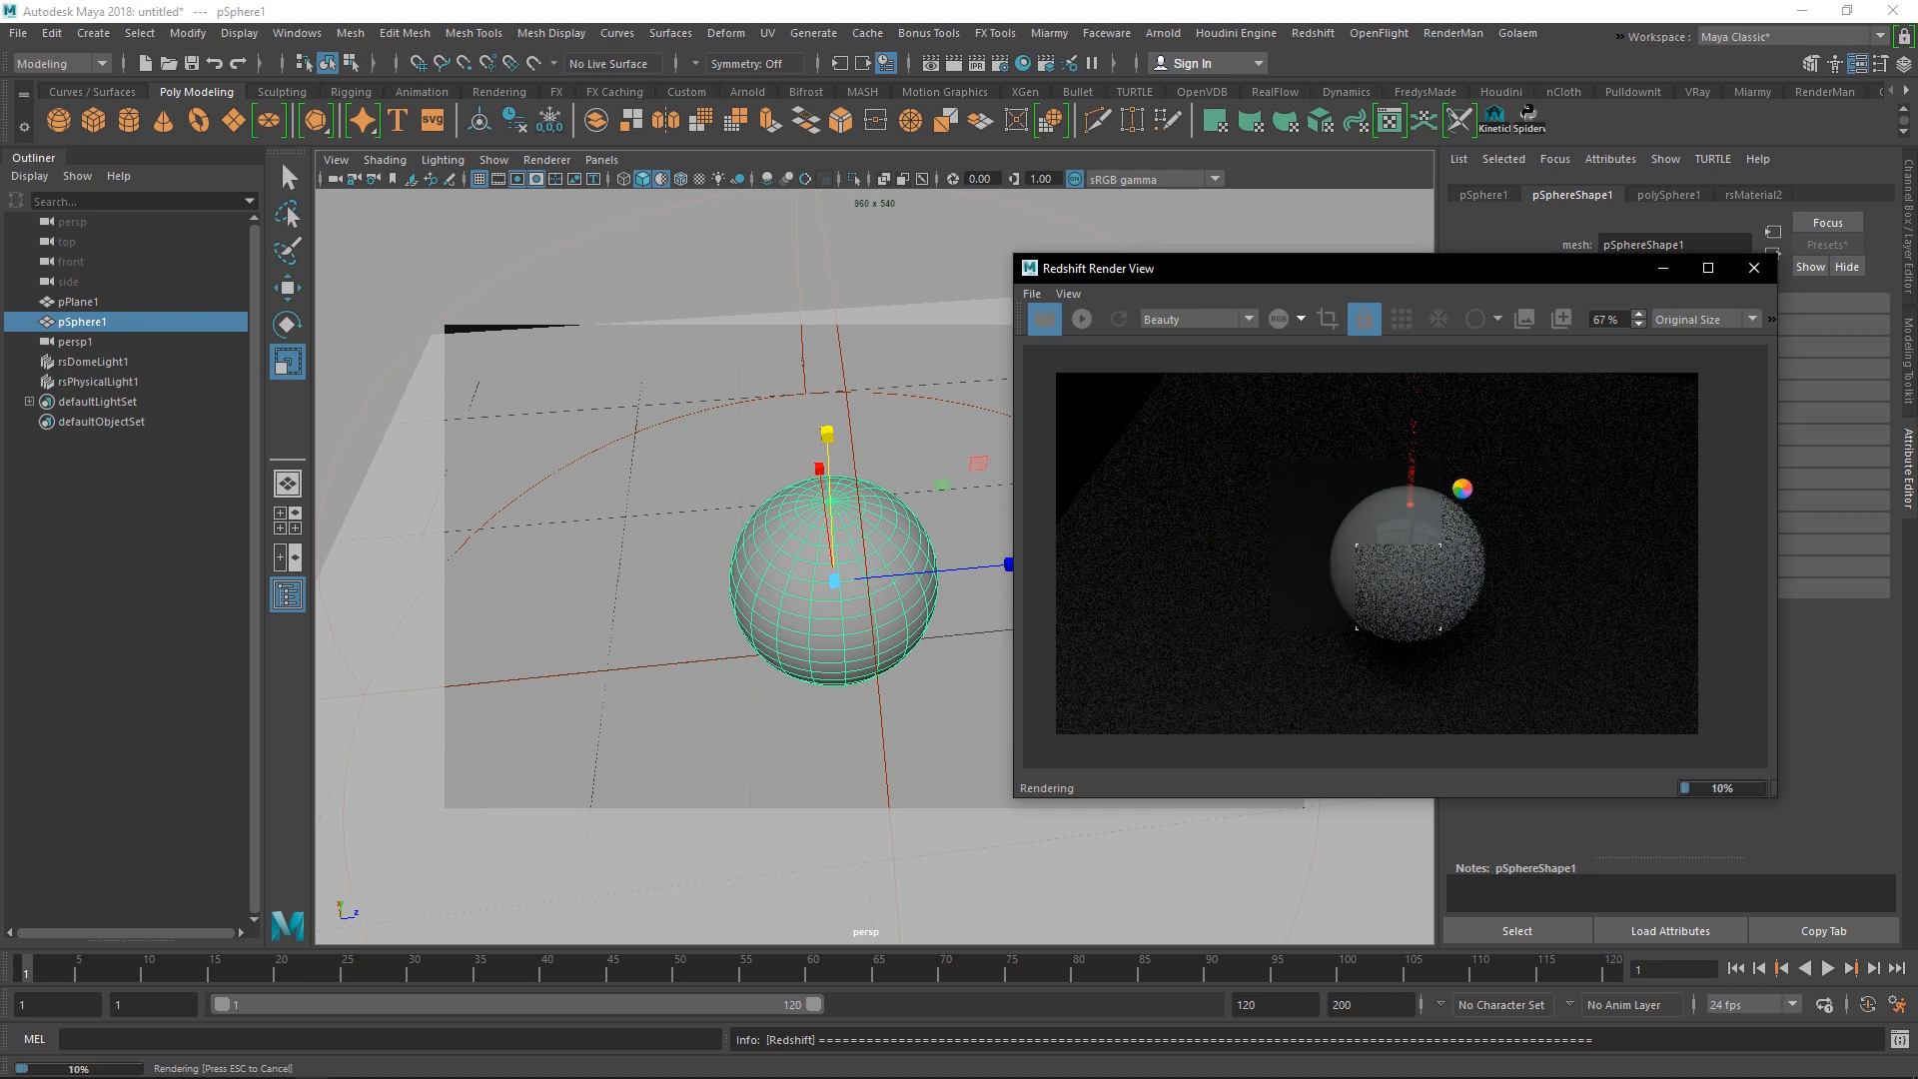
{"action": "left_click_drag", "start_coordinate": [1348, 265], "coordinate": [565, 295]}
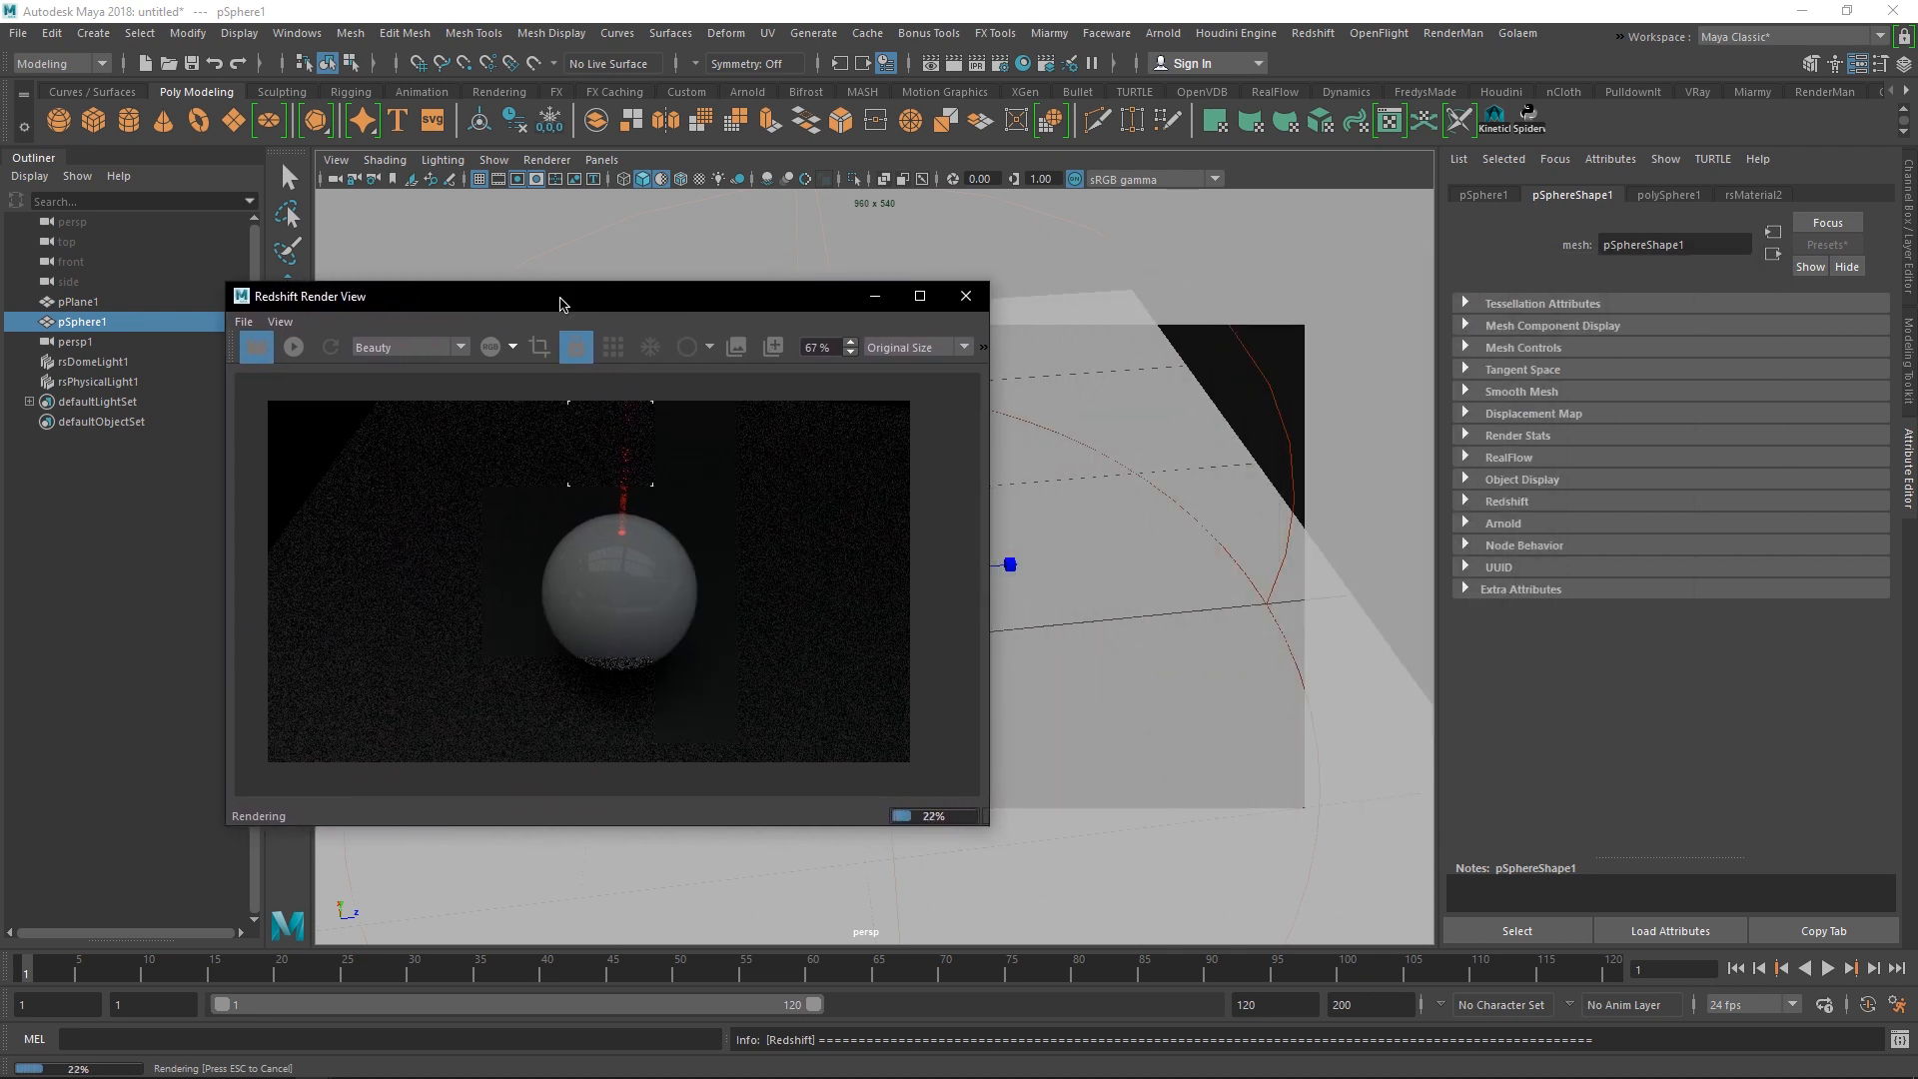
- Examine the rendered red beam up close and switch the render view's display to Fixed Scaling
{"action": "scroll", "coordinate": [639, 444], "scroll_direction": "up", "scroll_amount": 8}
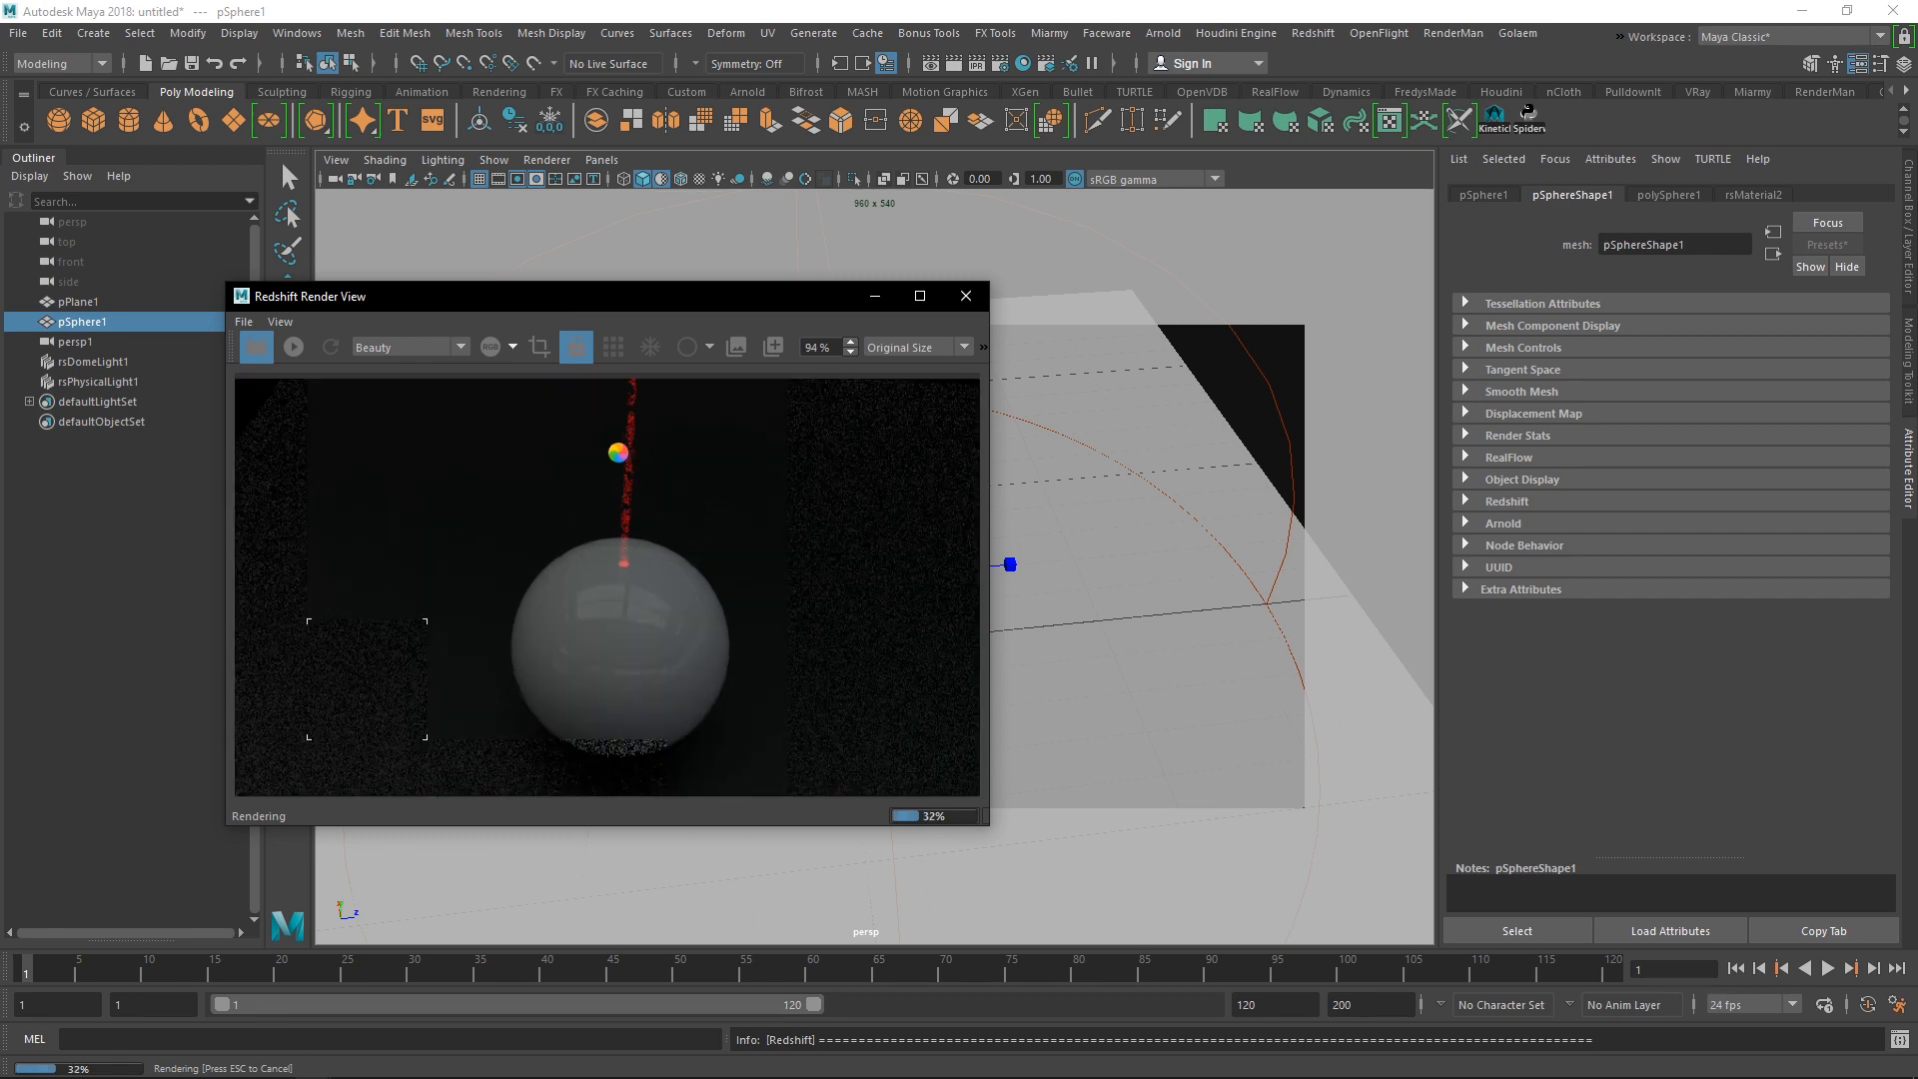
{"action": "scroll", "coordinate": [647, 444], "scroll_direction": "down", "scroll_amount": 7}
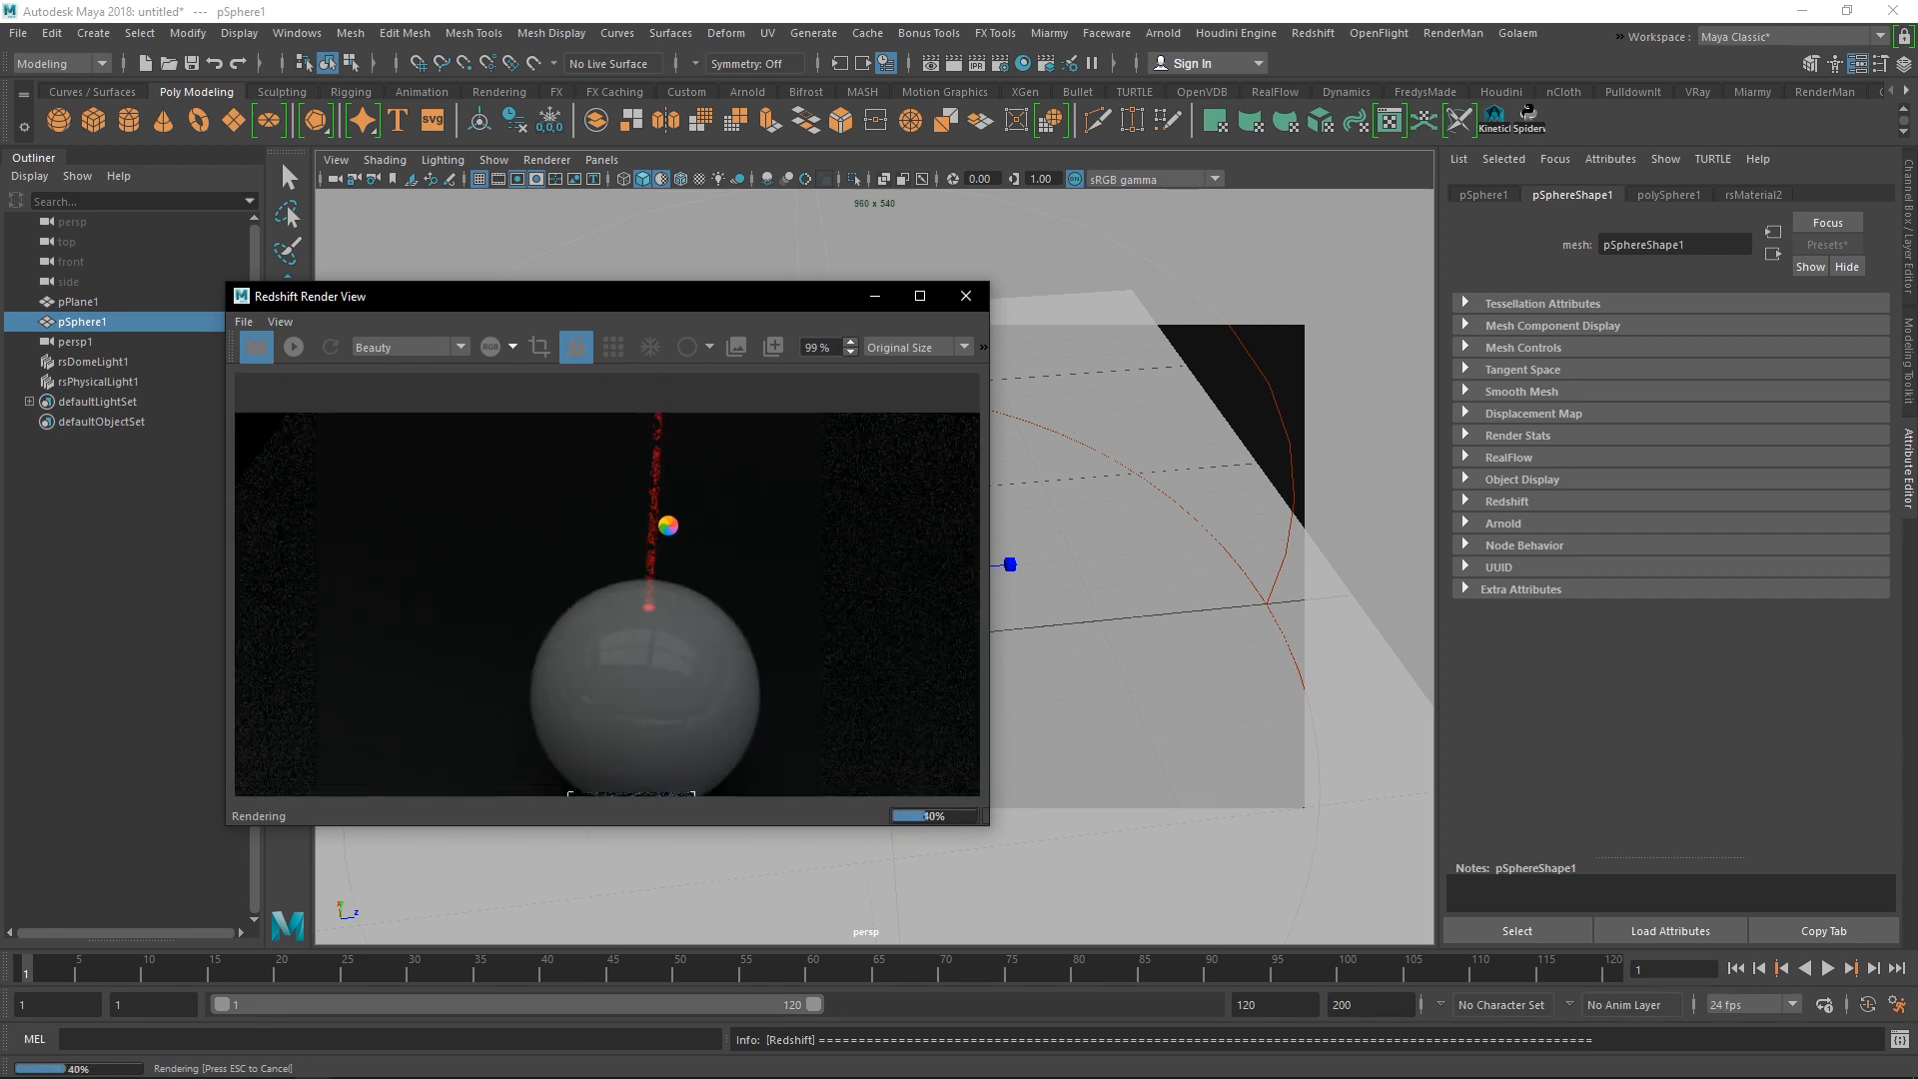
{"action": "scroll", "coordinate": [668, 524], "scroll_direction": "down", "scroll_amount": 3}
{"action": "left_click", "coordinate": [921, 348]}
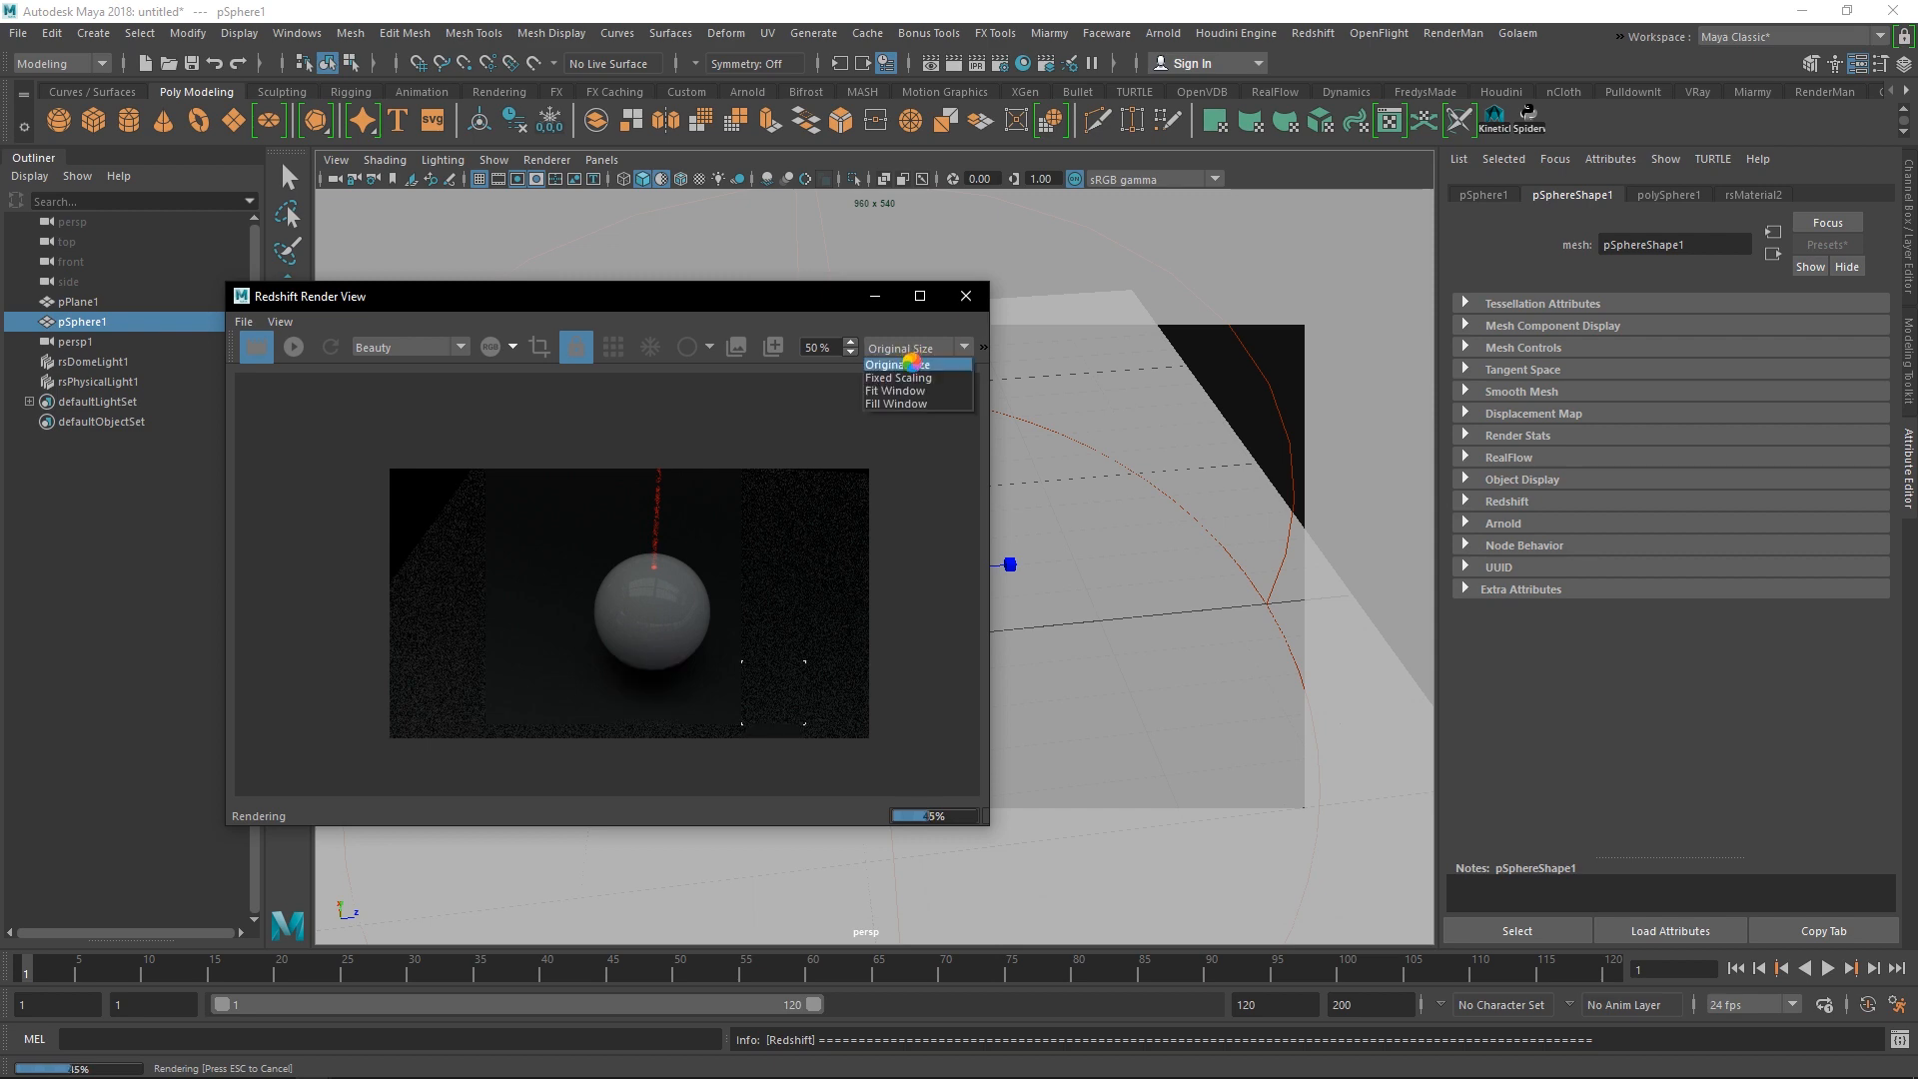
{"action": "left_click", "coordinate": [908, 378]}
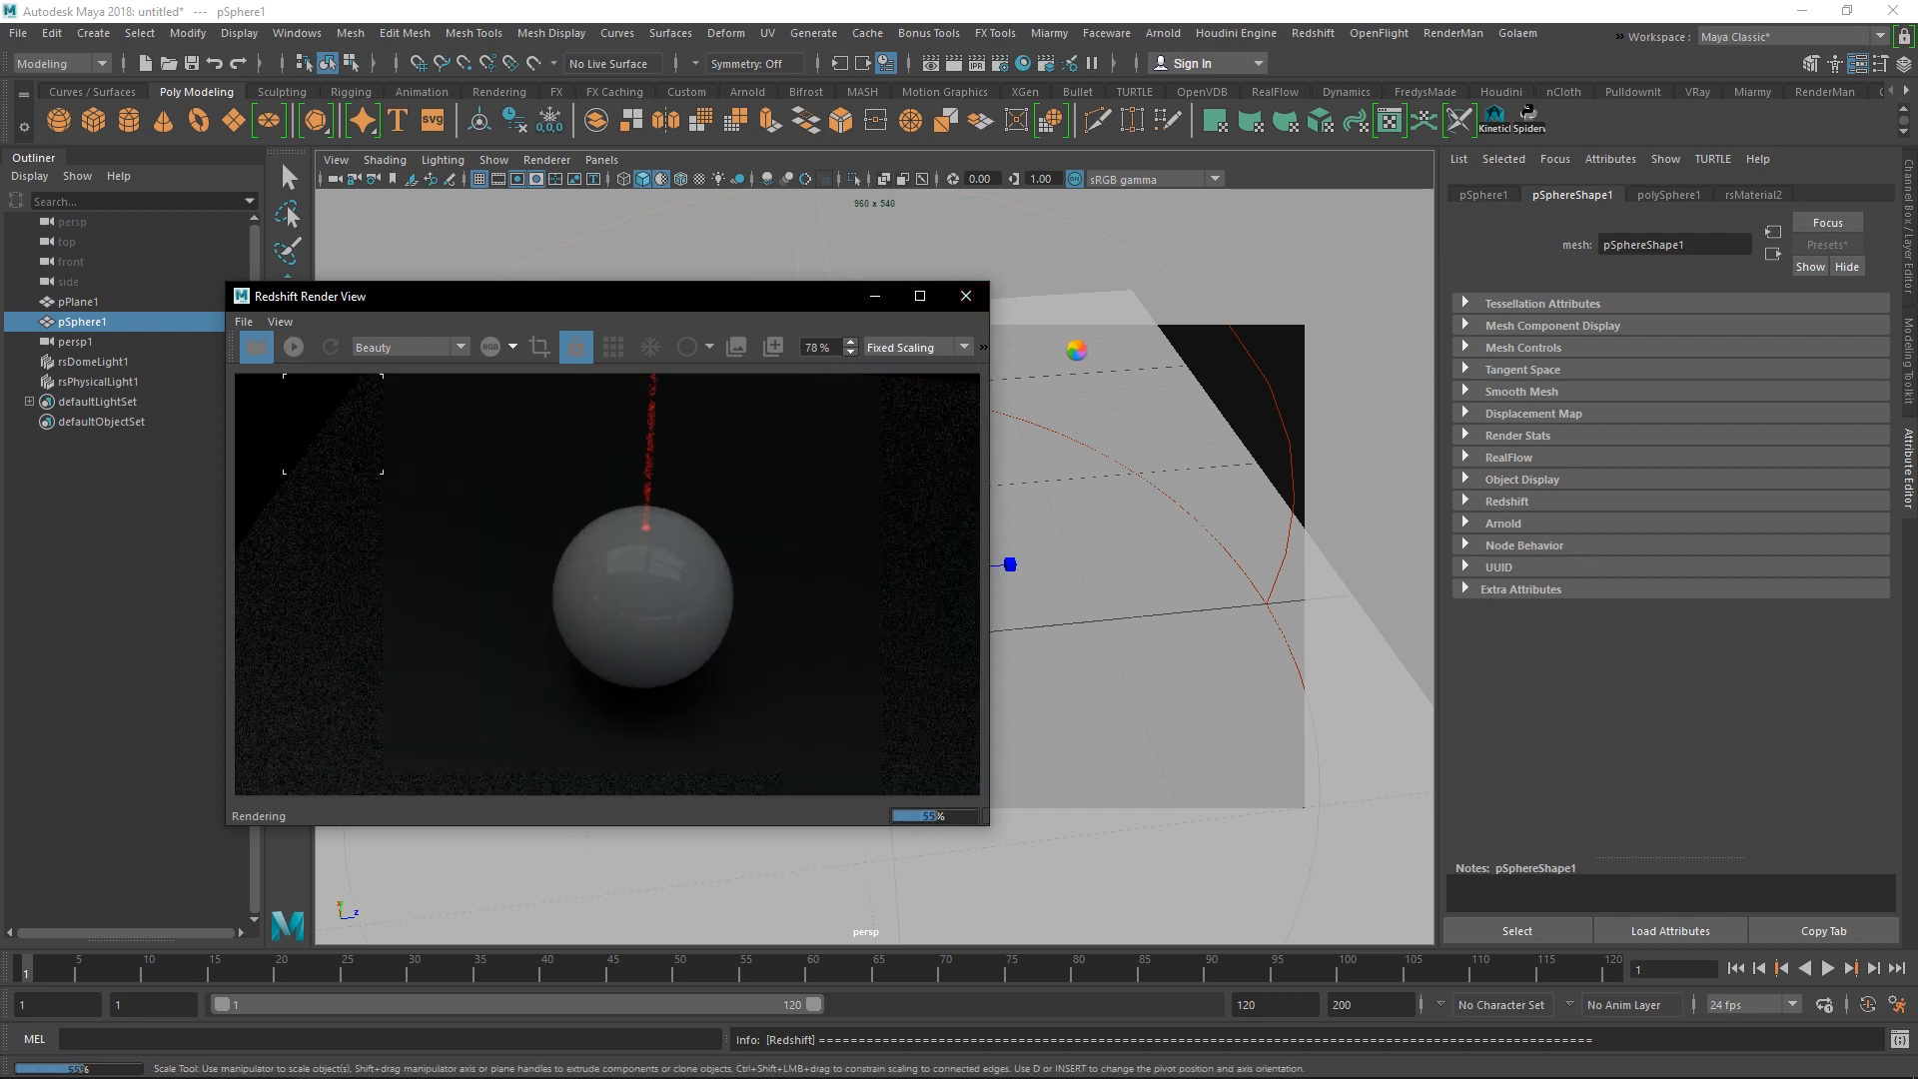
- Select the spot light, set its volume Samples to 256, and render the full frame
{"action": "left_click_drag", "start_coordinate": [794, 304], "coordinate": [1654, 443]}
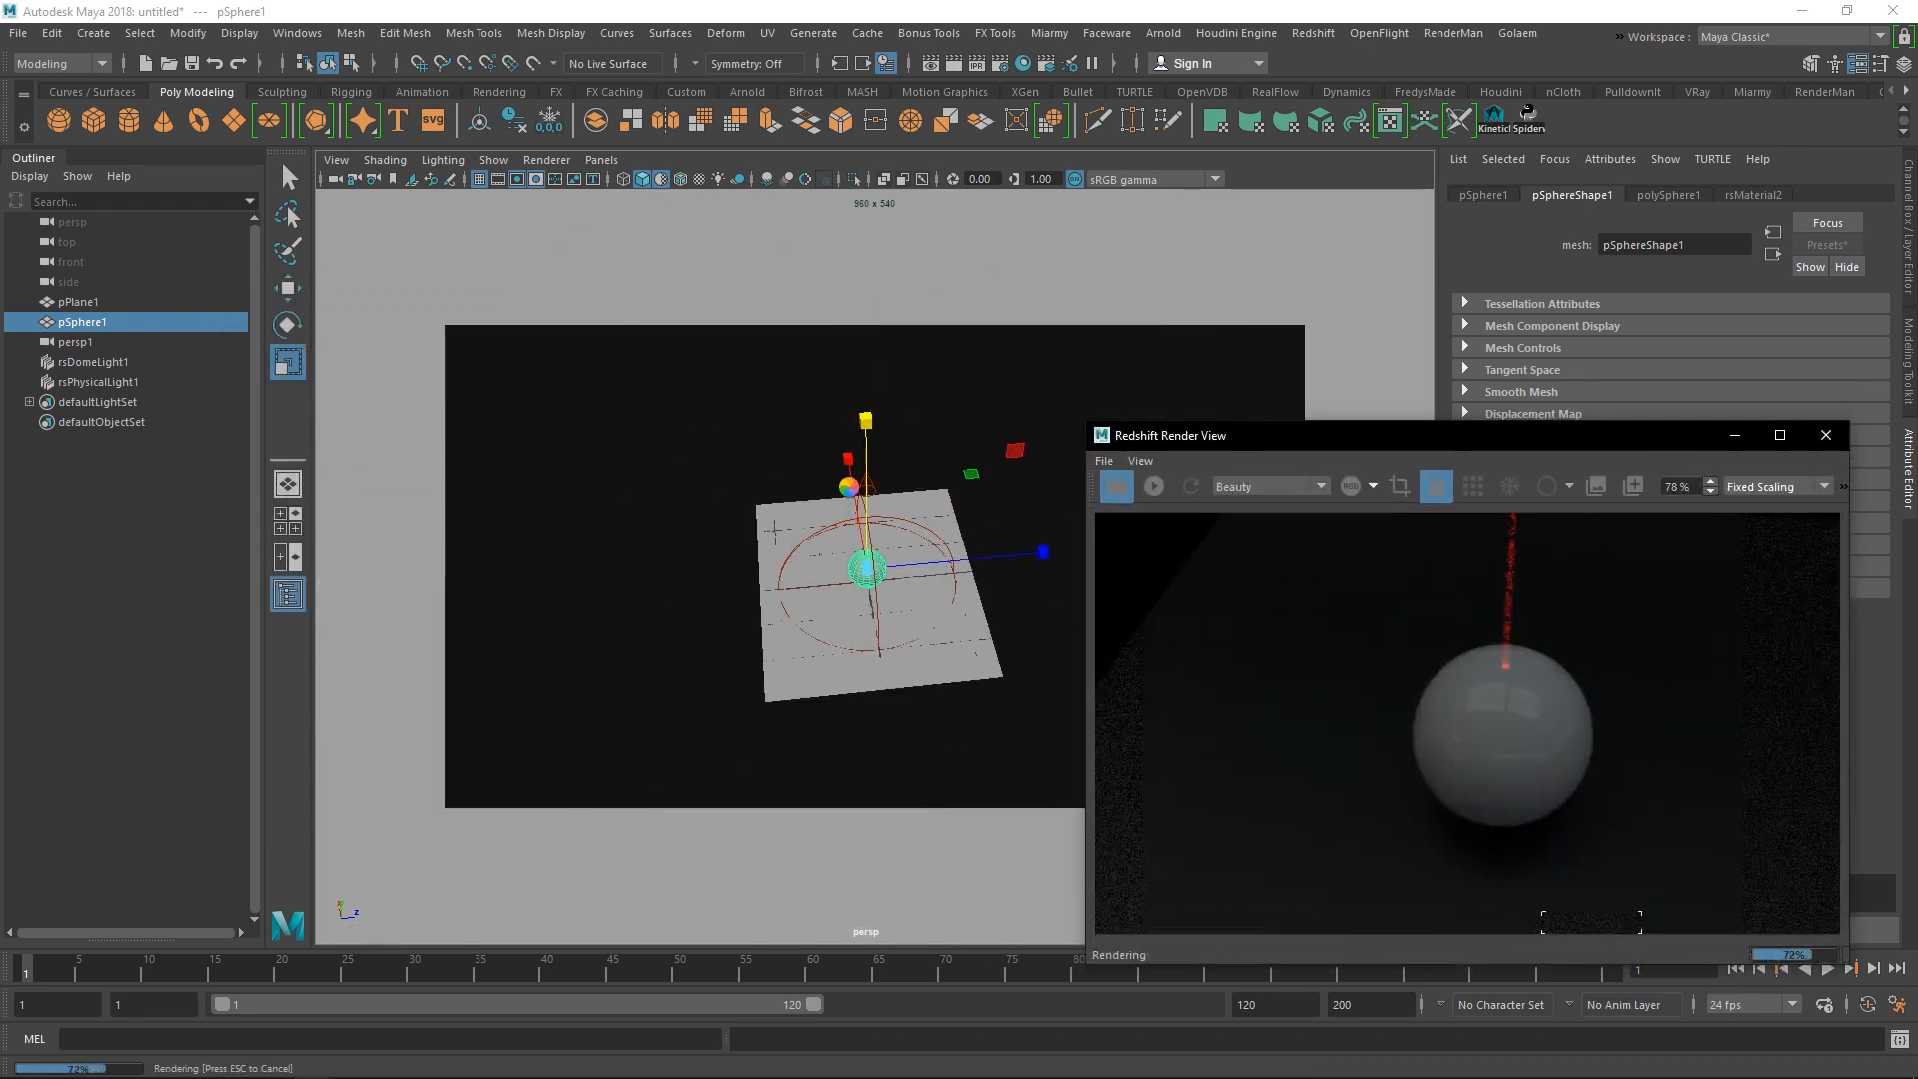
{"action": "left_click", "coordinate": [853, 345]}
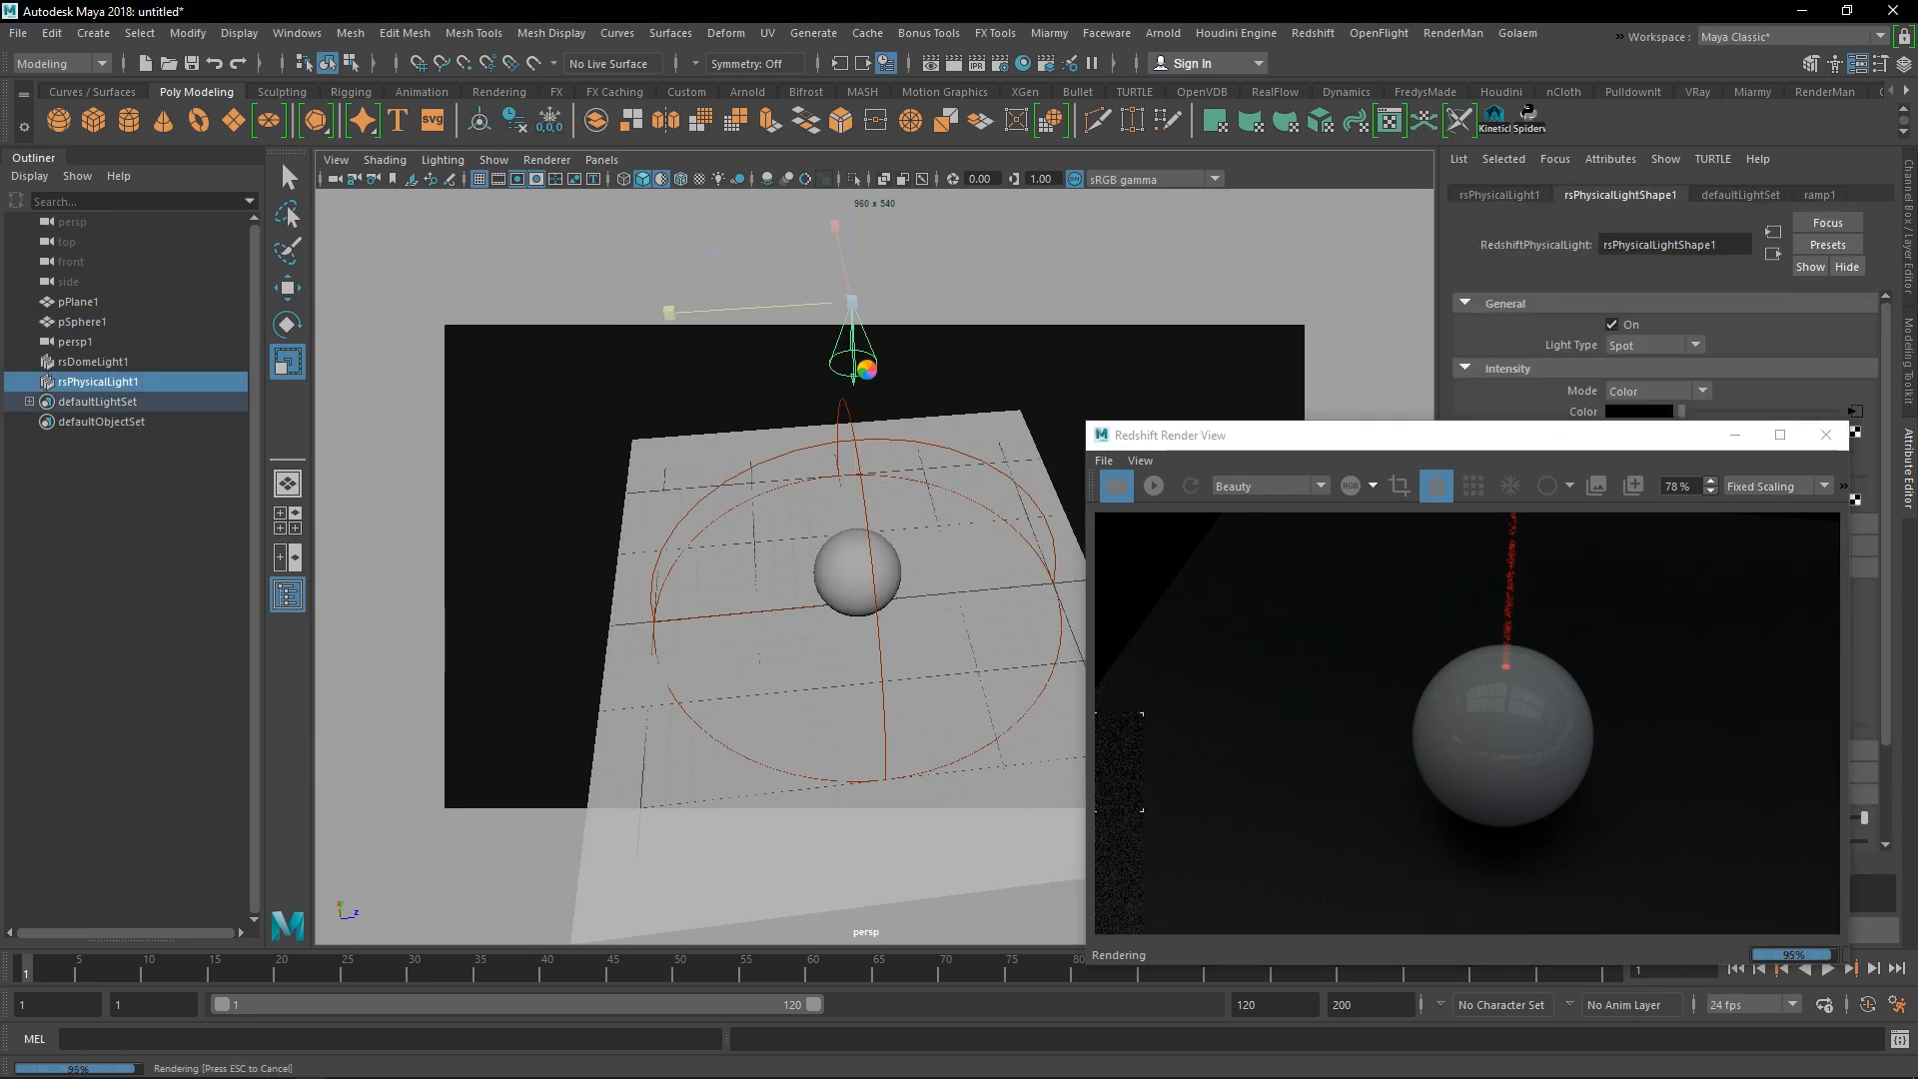
{"action": "left_click_drag", "start_coordinate": [1266, 447], "coordinate": [520, 224]}
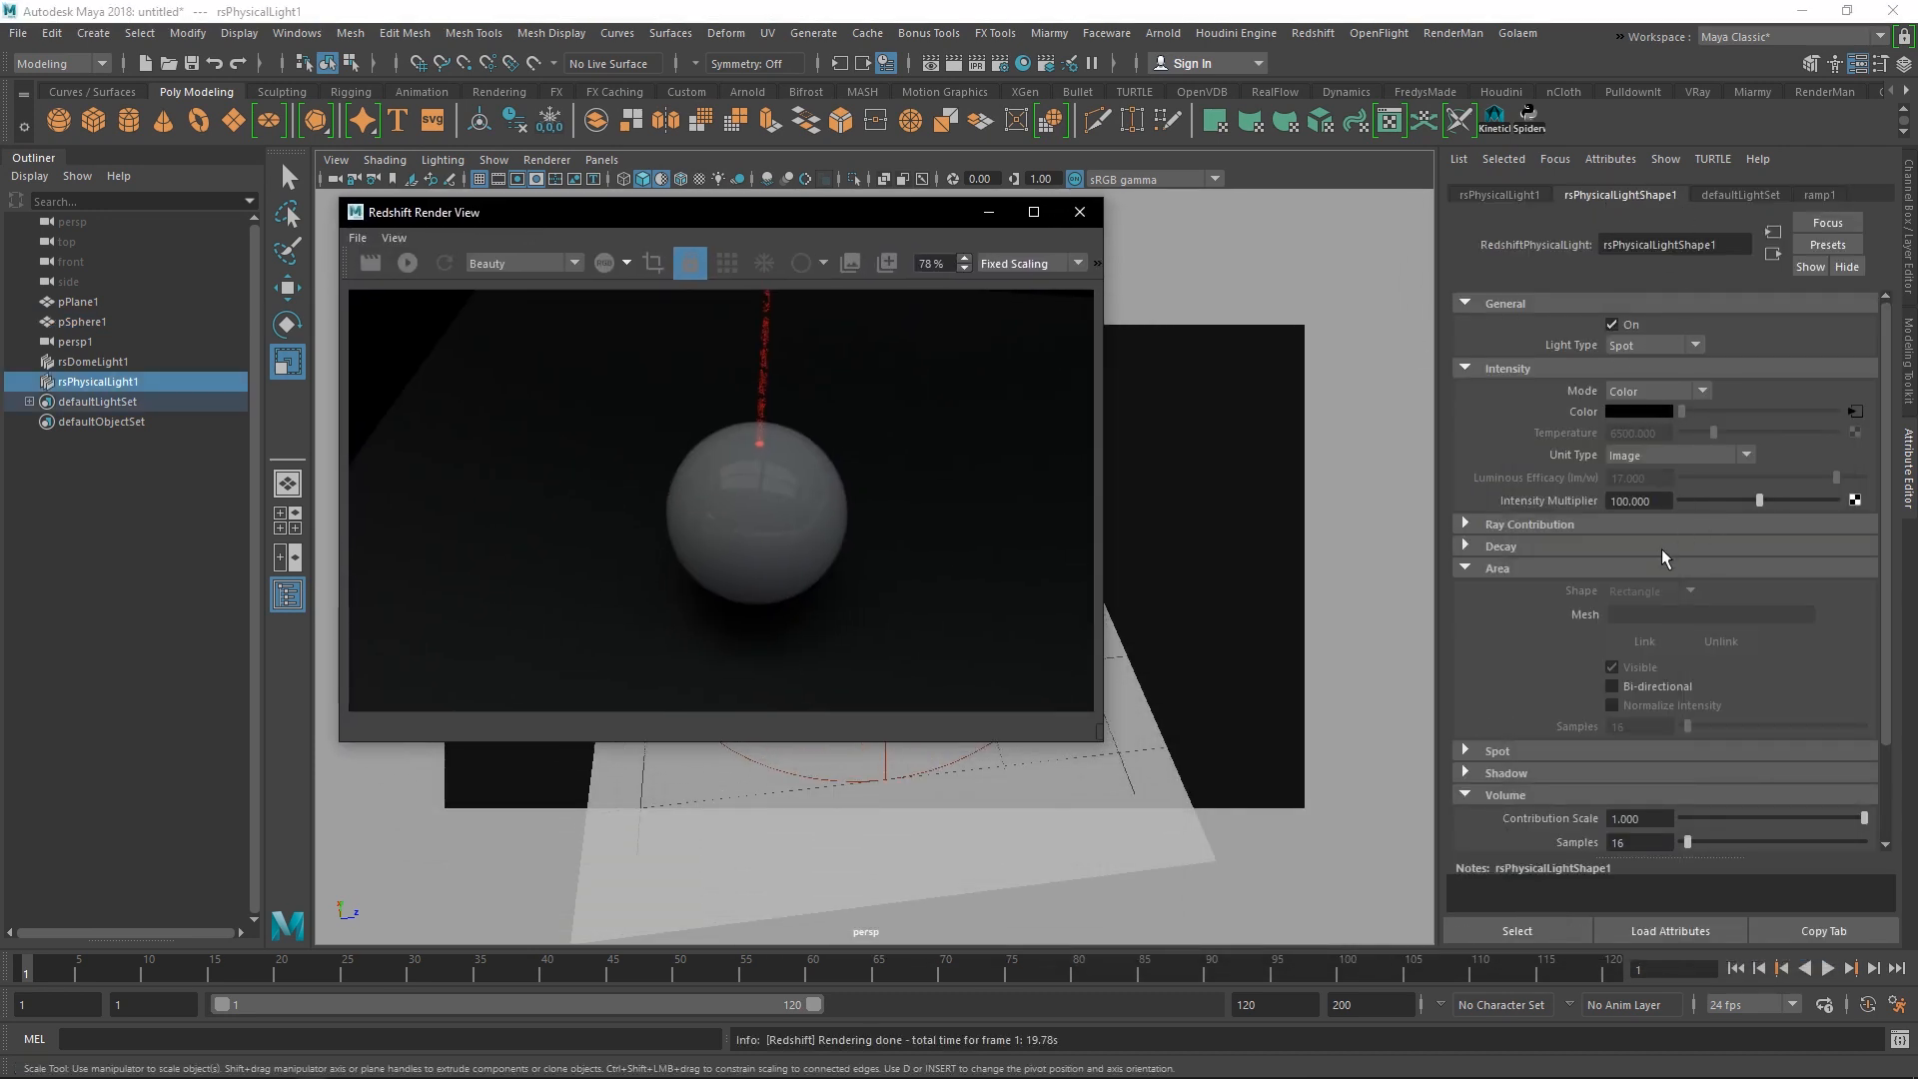
{"action": "scroll", "coordinate": [1662, 548], "scroll_direction": "down", "scroll_amount": 2}
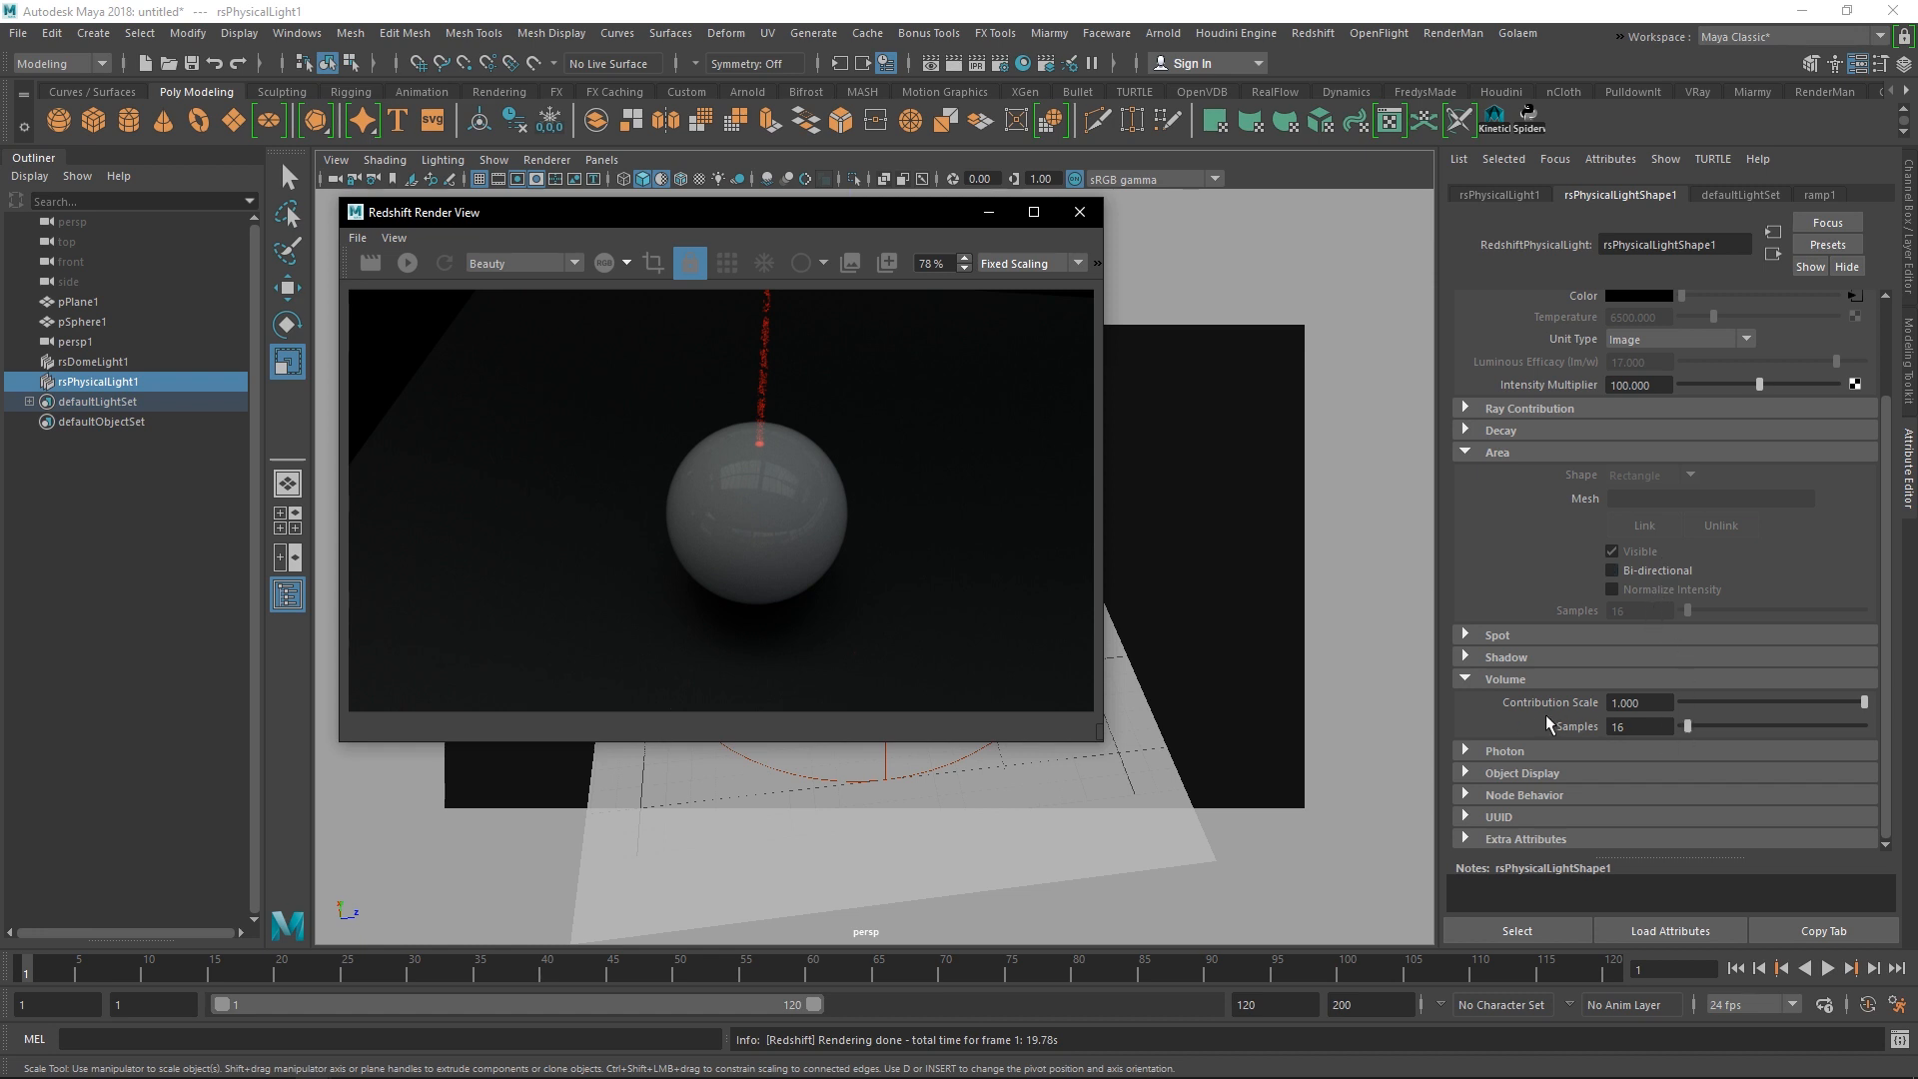
{"action": "left_click_drag", "start_coordinate": [1689, 727], "coordinate": [1749, 728]}
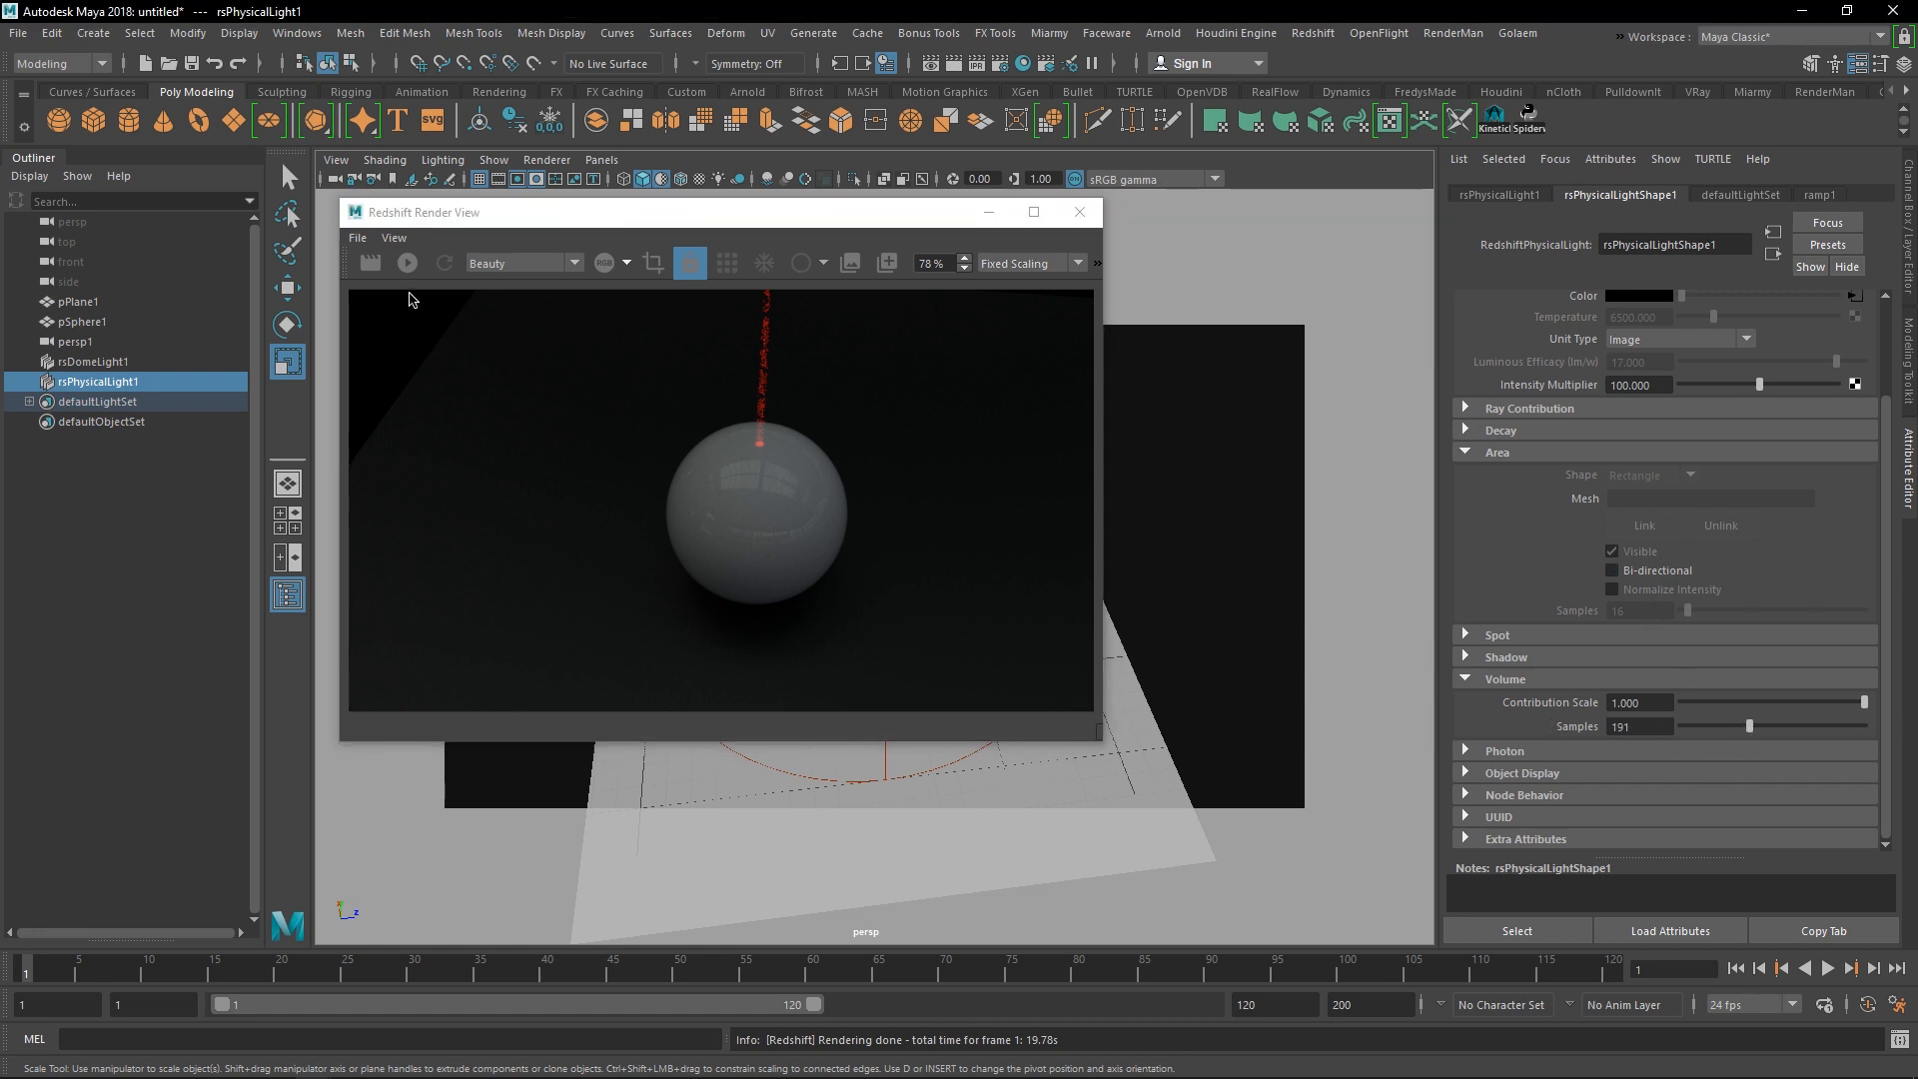
{"action": "left_click", "coordinate": [1631, 719]}
{"action": "type", "text": "256"}
{"action": "key", "text": "Return"}
{"action": "left_click", "coordinate": [370, 262]}
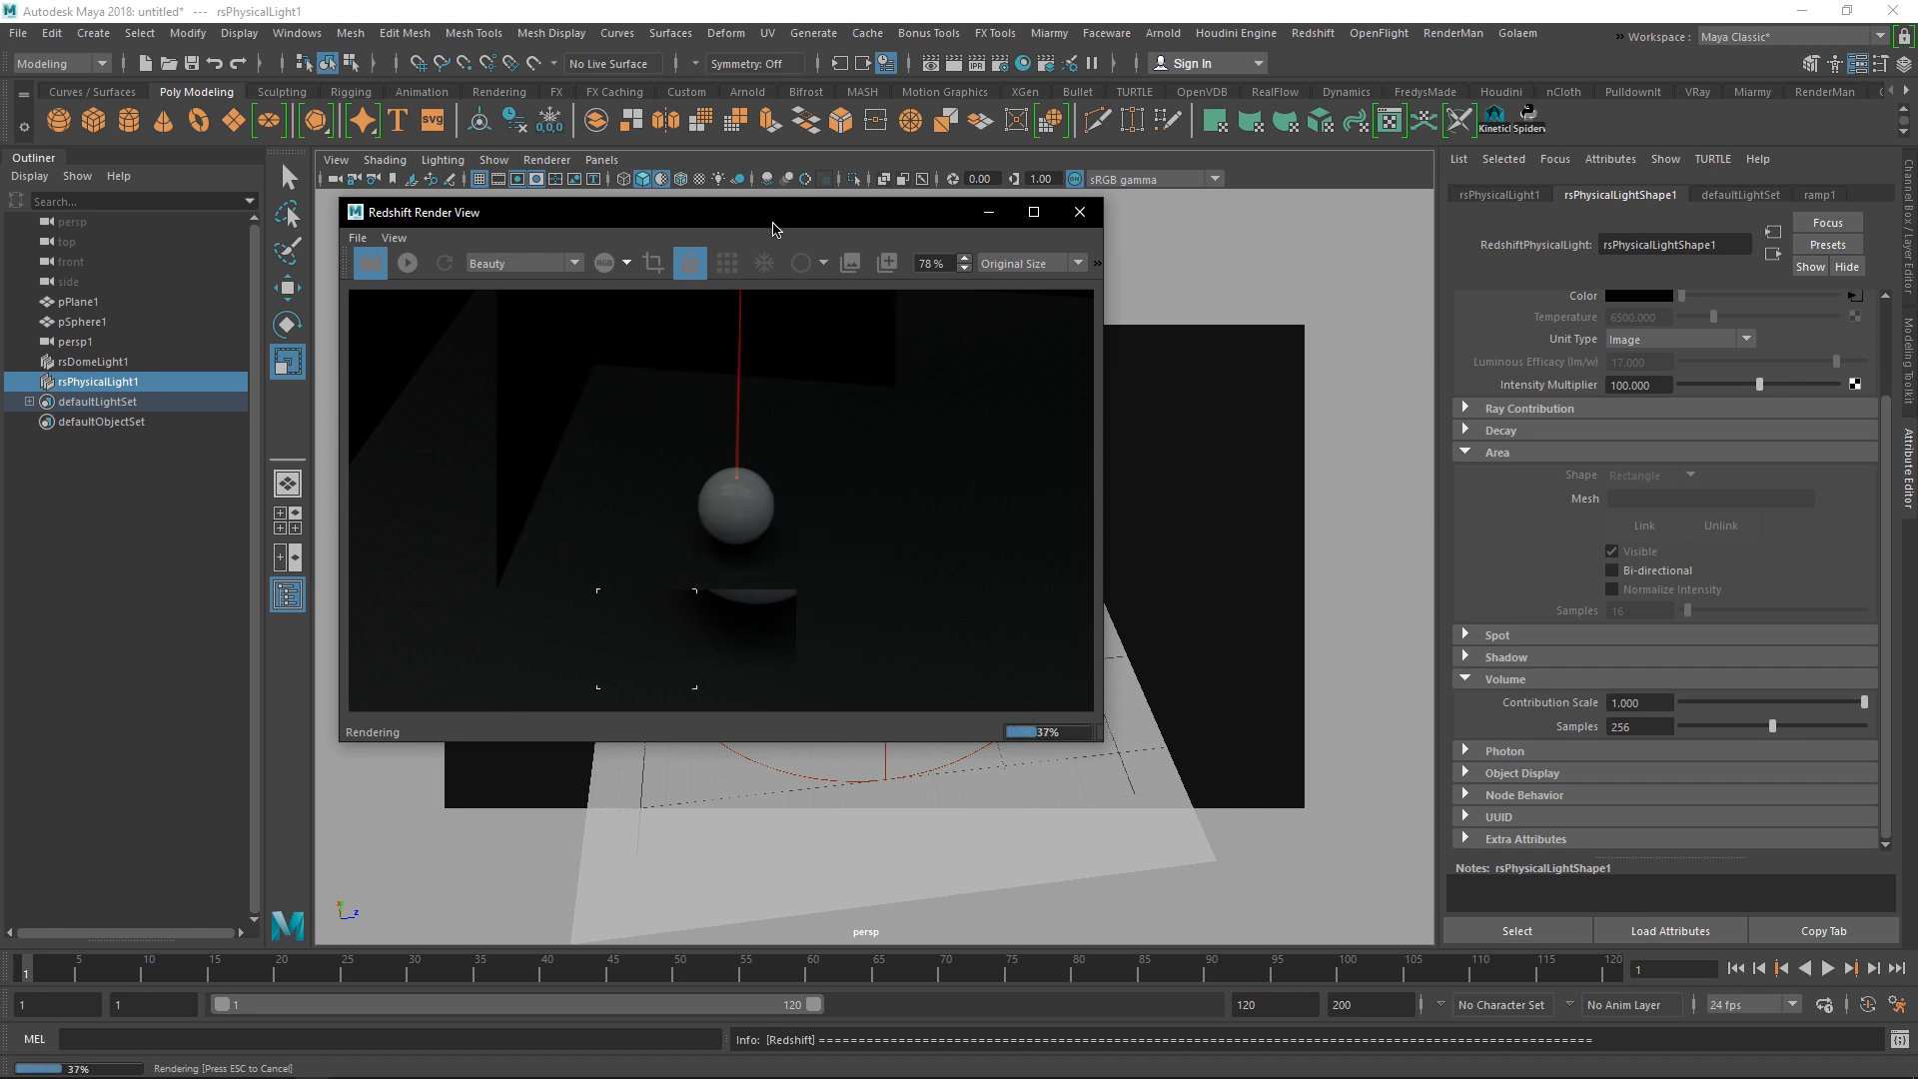
- Frame the sphere in the viewport again and render the full frame
{"action": "left_click_drag", "start_coordinate": [772, 228], "coordinate": [1449, 326]}
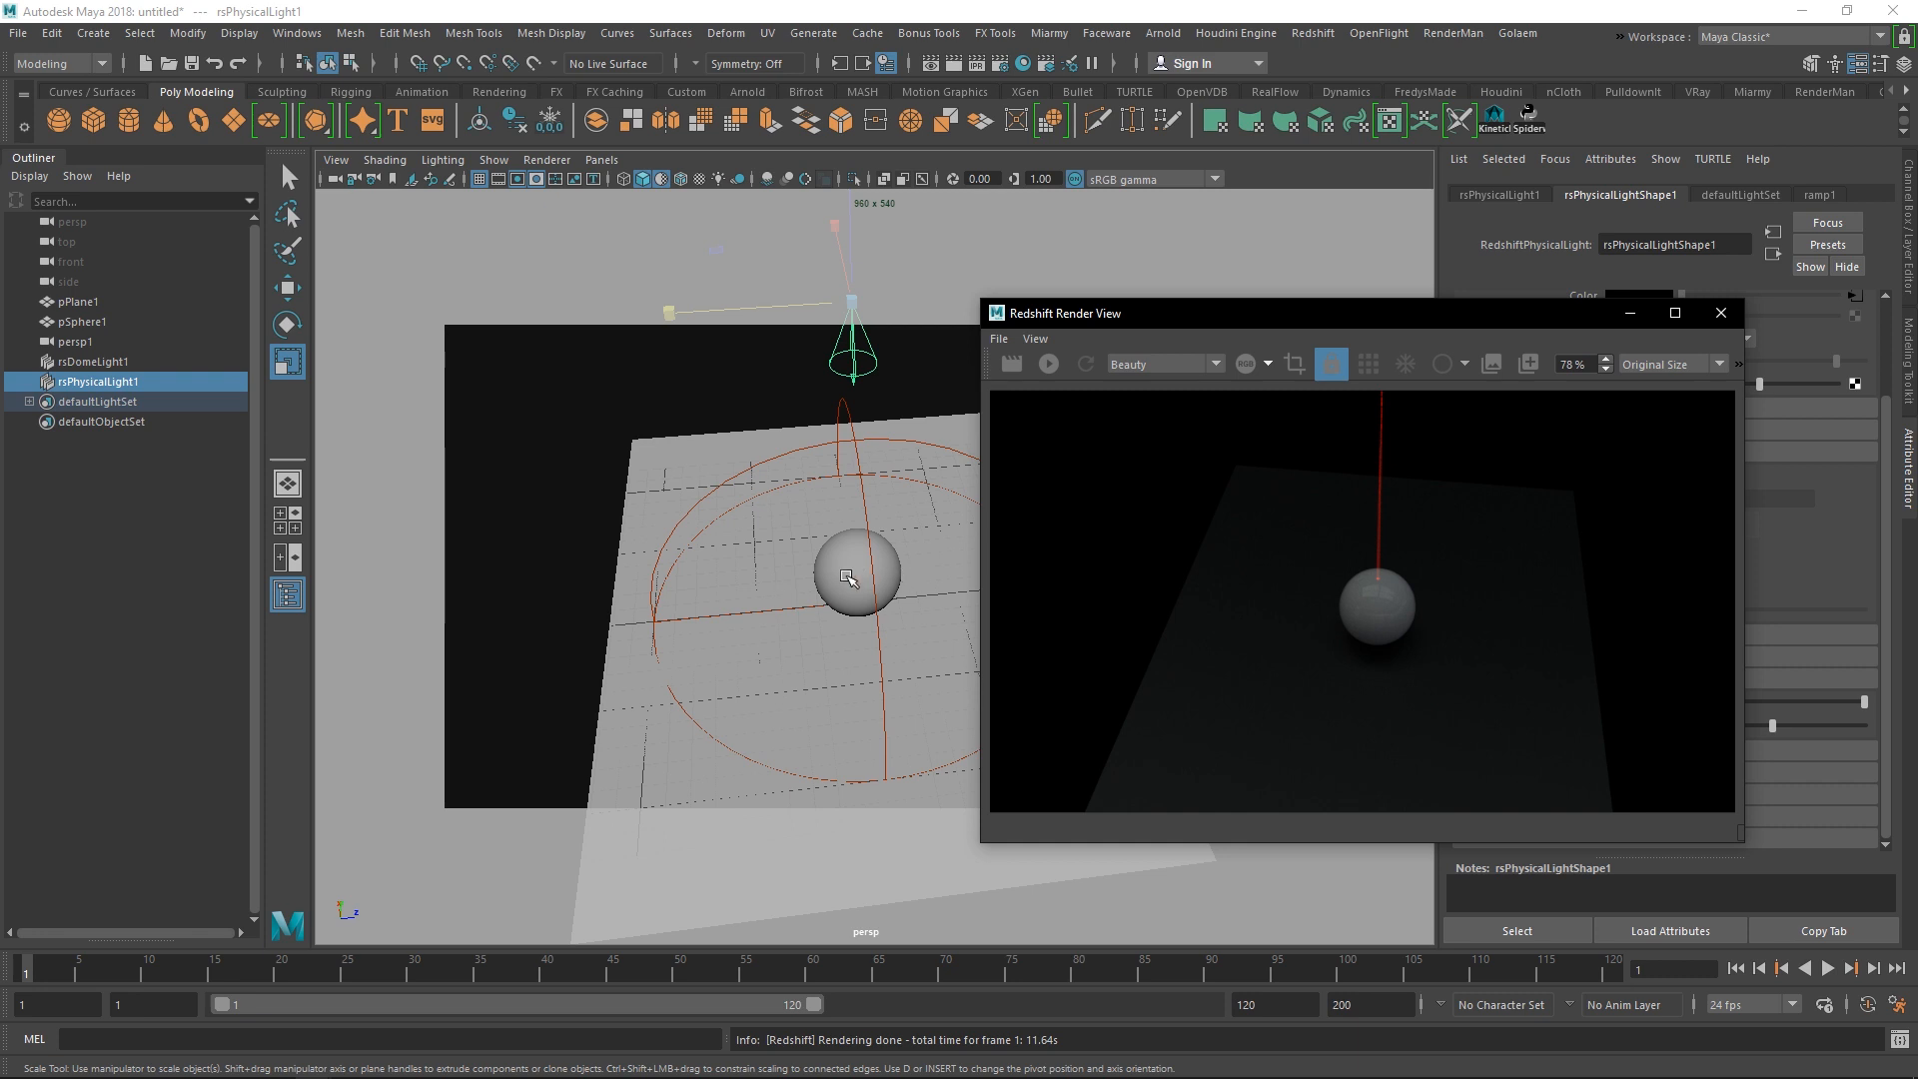
{"action": "left_click", "coordinate": [861, 609]}
{"action": "key", "text": "f"}
{"action": "left_click", "coordinate": [1011, 363]}
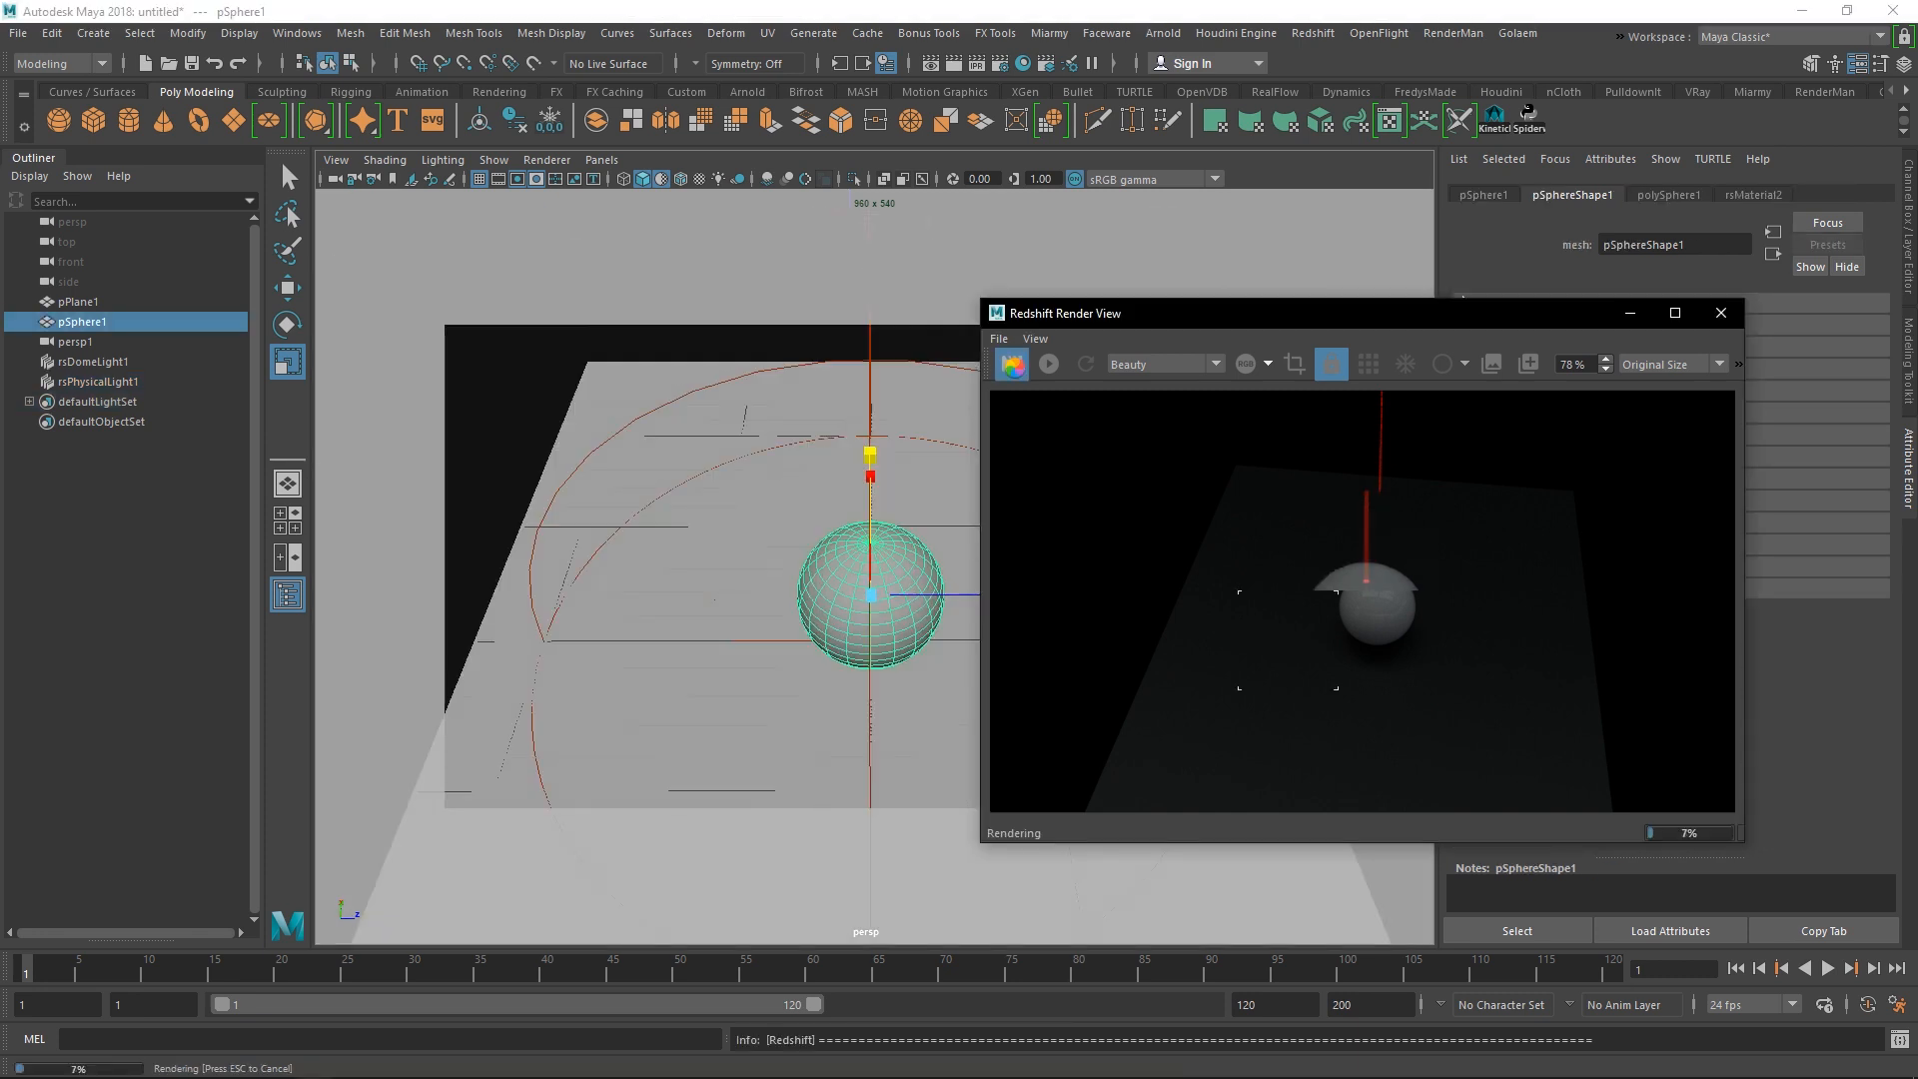
- Inspect the beam in the render at different zooms and set the render view's display to Fixed Scaling
{"action": "scroll", "coordinate": [1356, 546], "scroll_direction": "up", "scroll_amount": 5}
{"action": "scroll", "coordinate": [1357, 547], "scroll_direction": "down", "scroll_amount": 4}
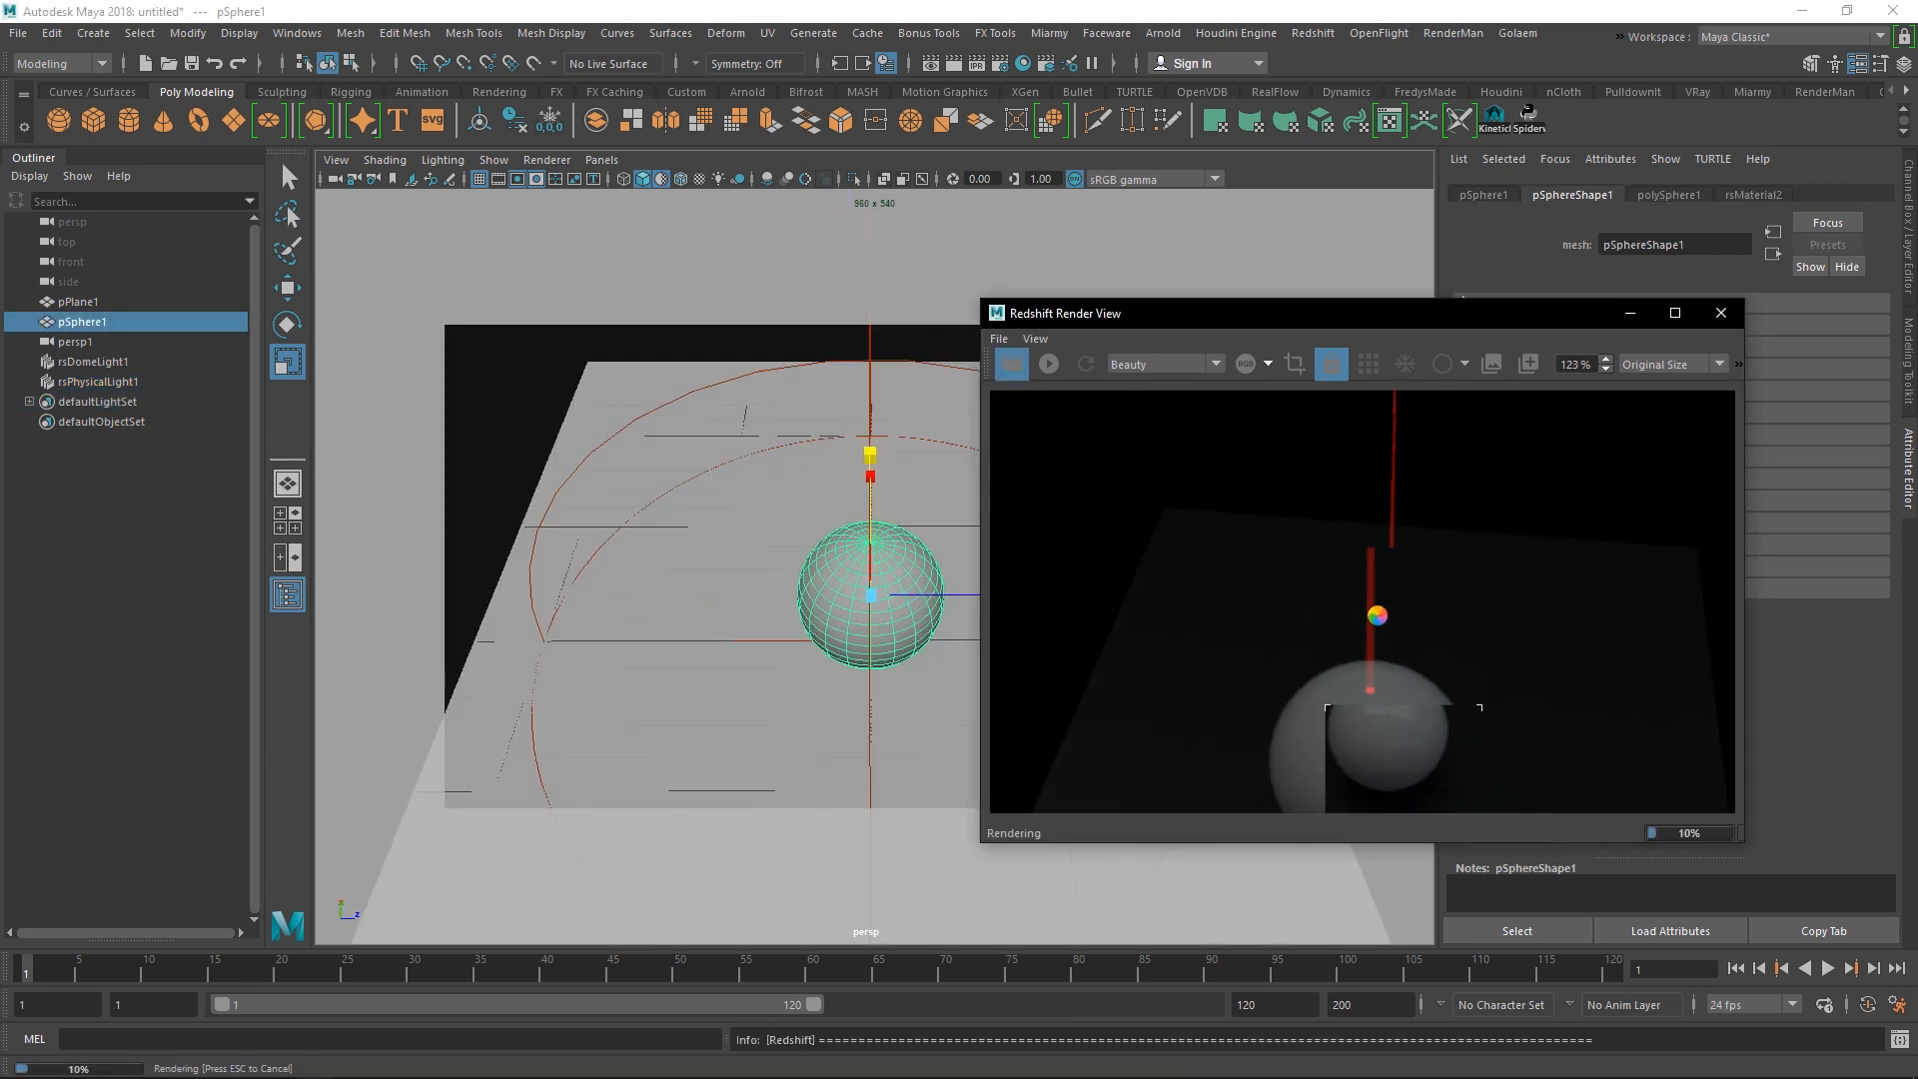
{"action": "left_click", "coordinate": [1649, 365]}
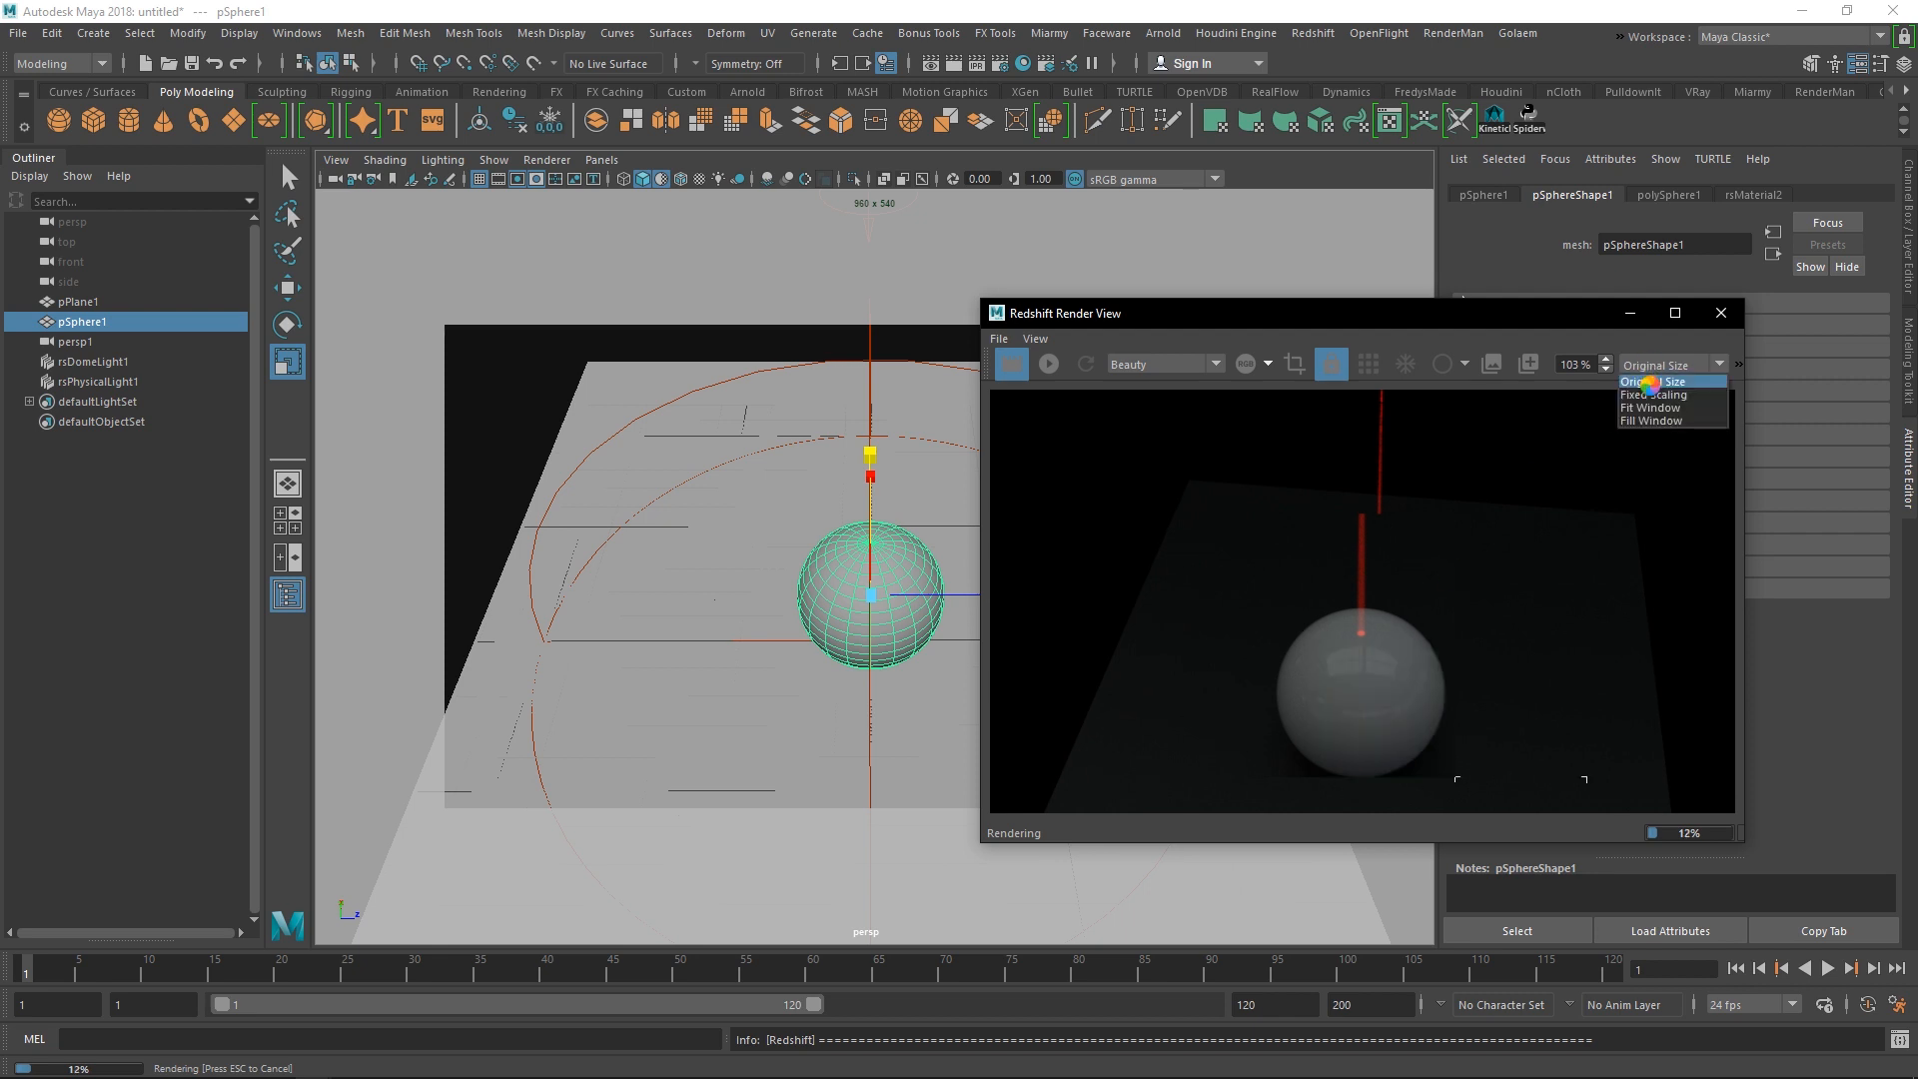
{"action": "left_click", "coordinate": [1653, 382]}
{"action": "left_click", "coordinate": [1653, 364]}
{"action": "left_click", "coordinate": [1653, 394]}
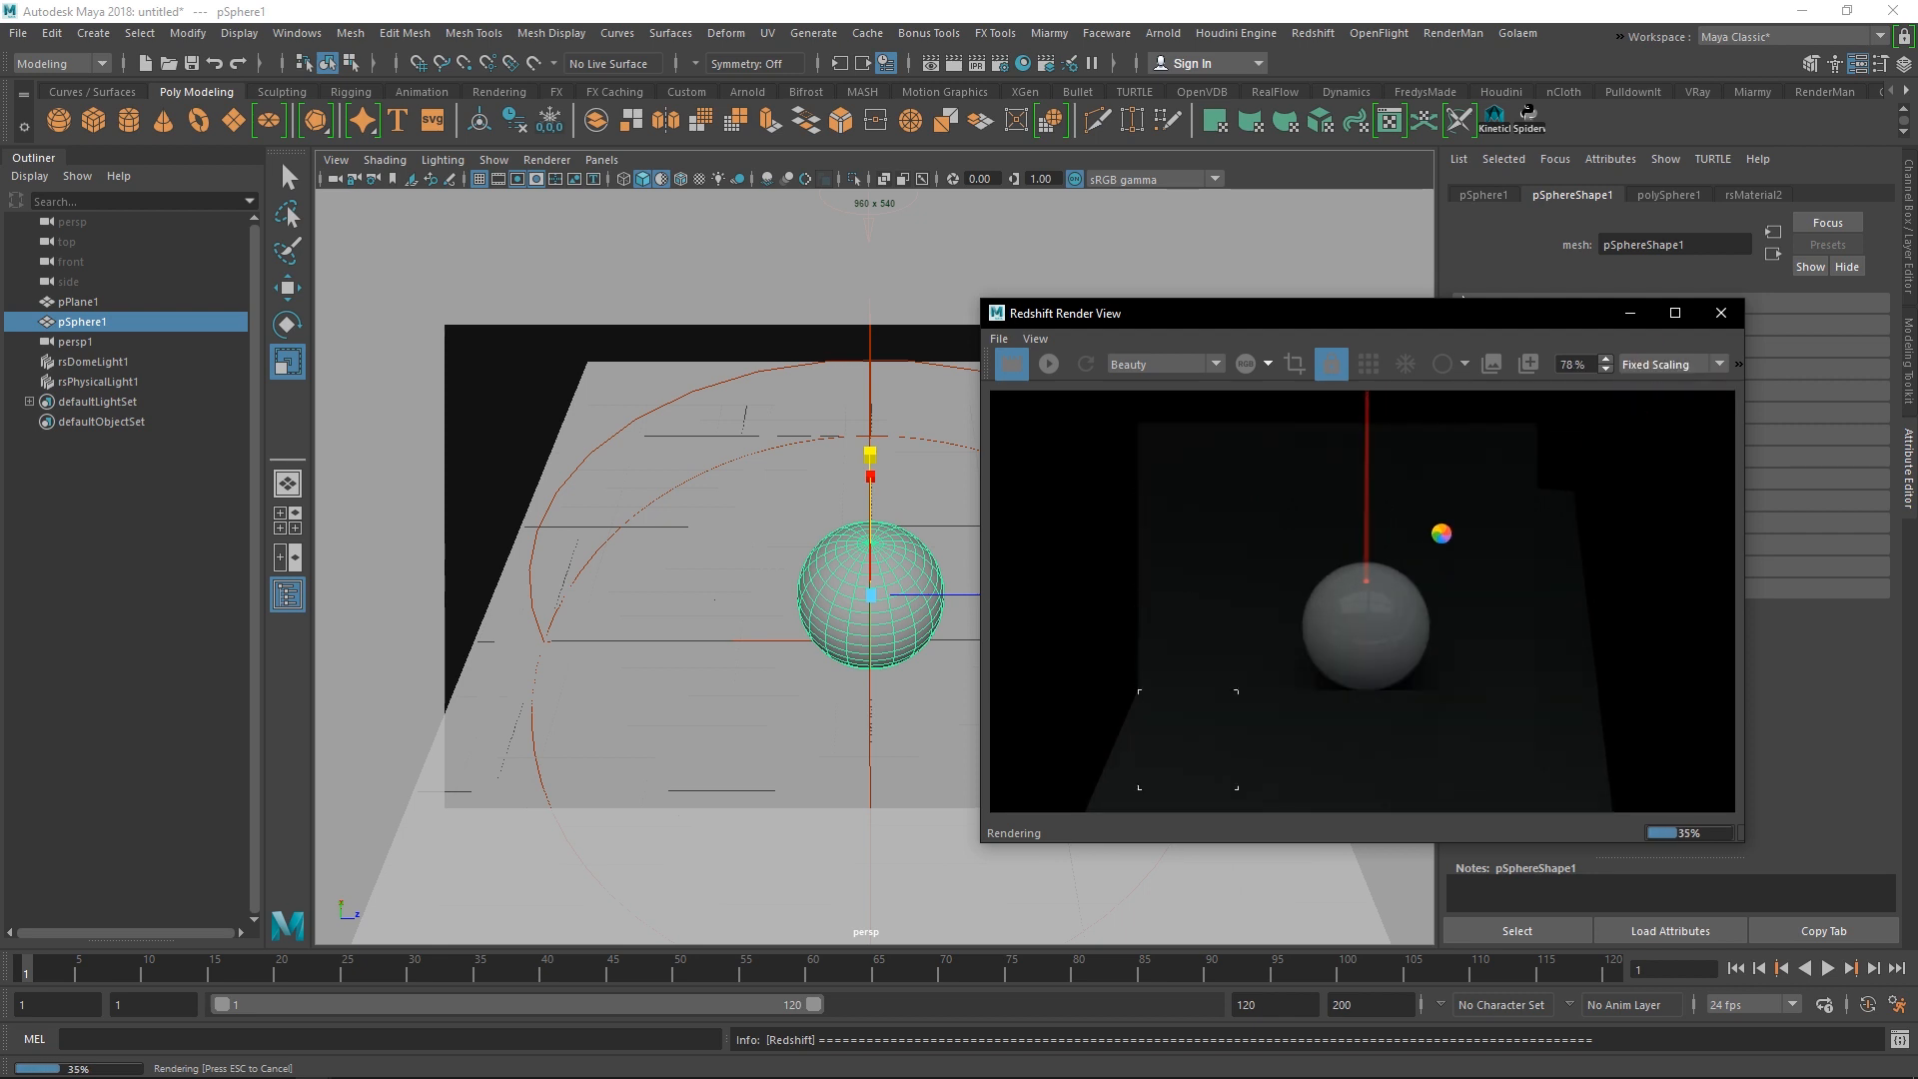
- Reselect the spot light and review its Intensity attributes beside the finished render
{"action": "left_click_drag", "start_coordinate": [1423, 318], "coordinate": [771, 218]}
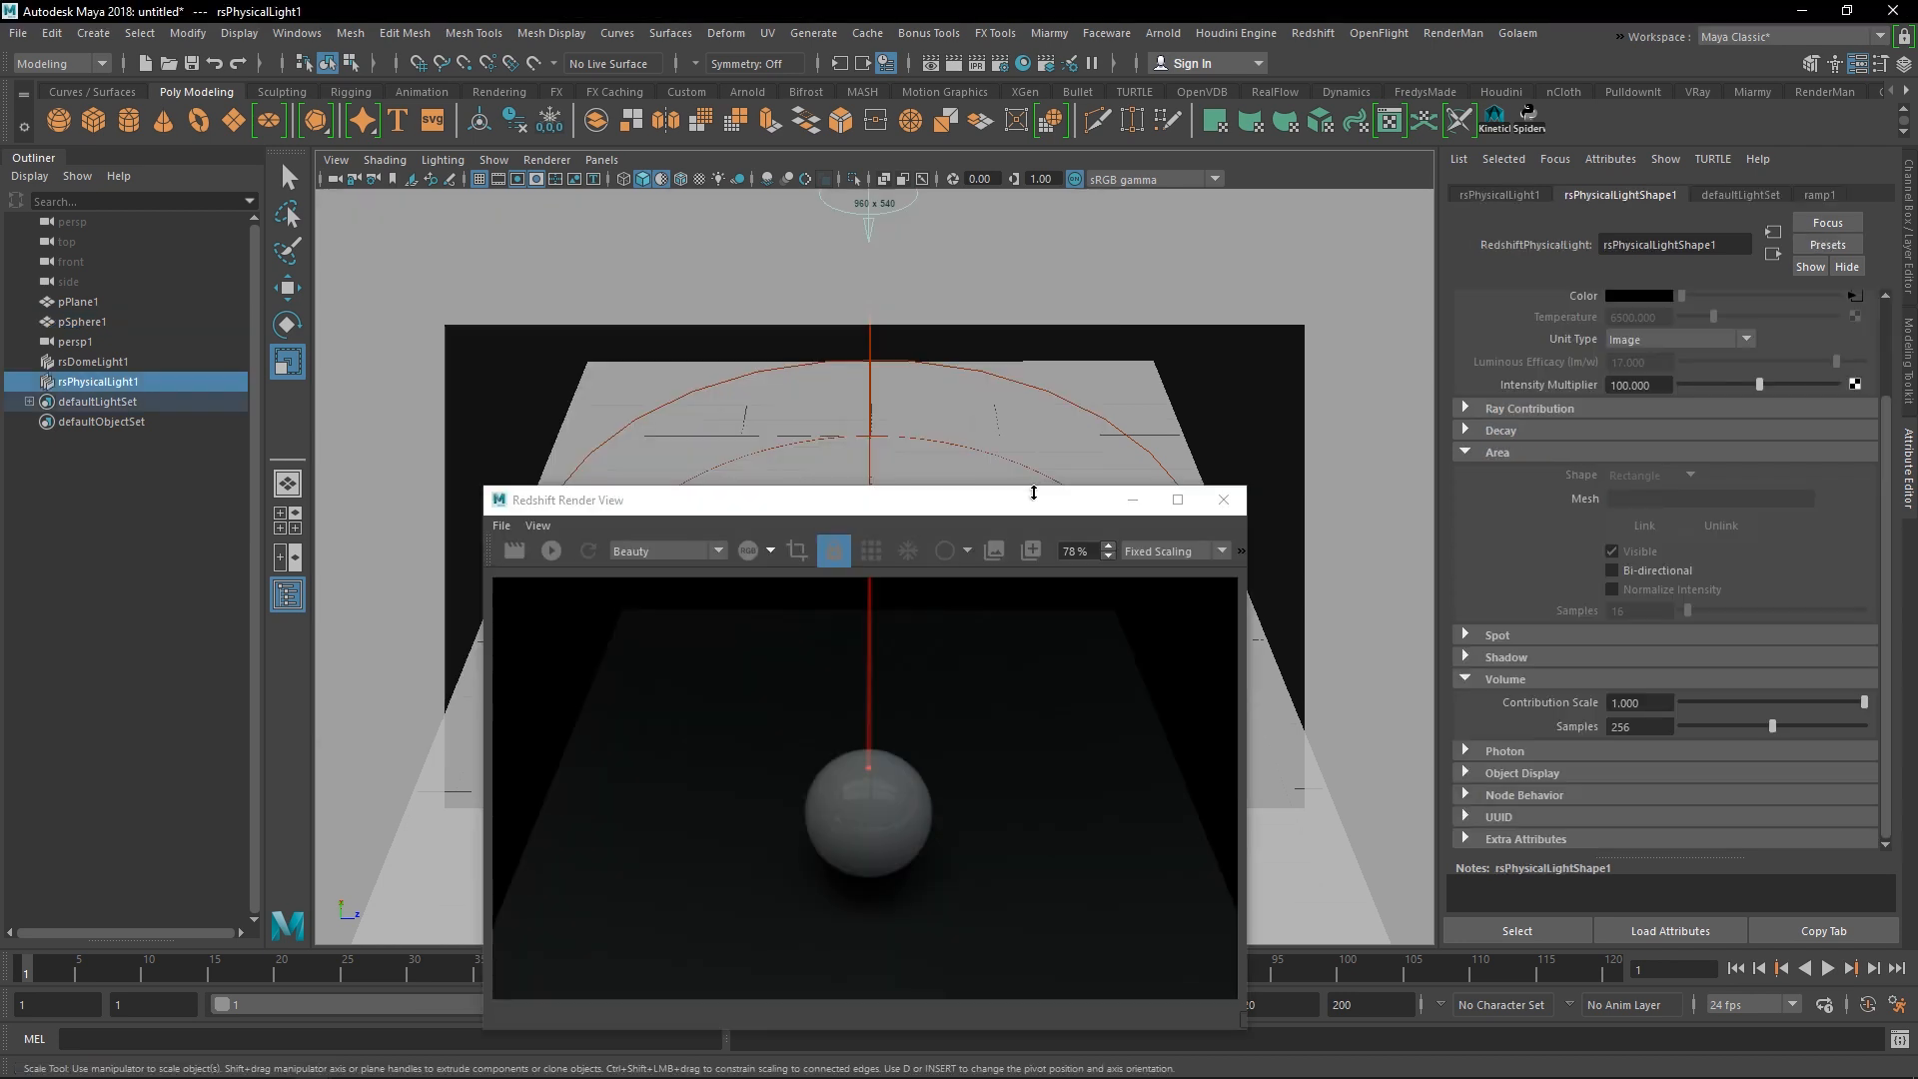
{"action": "left_click_drag", "start_coordinate": [1032, 483], "coordinate": [846, 214]}
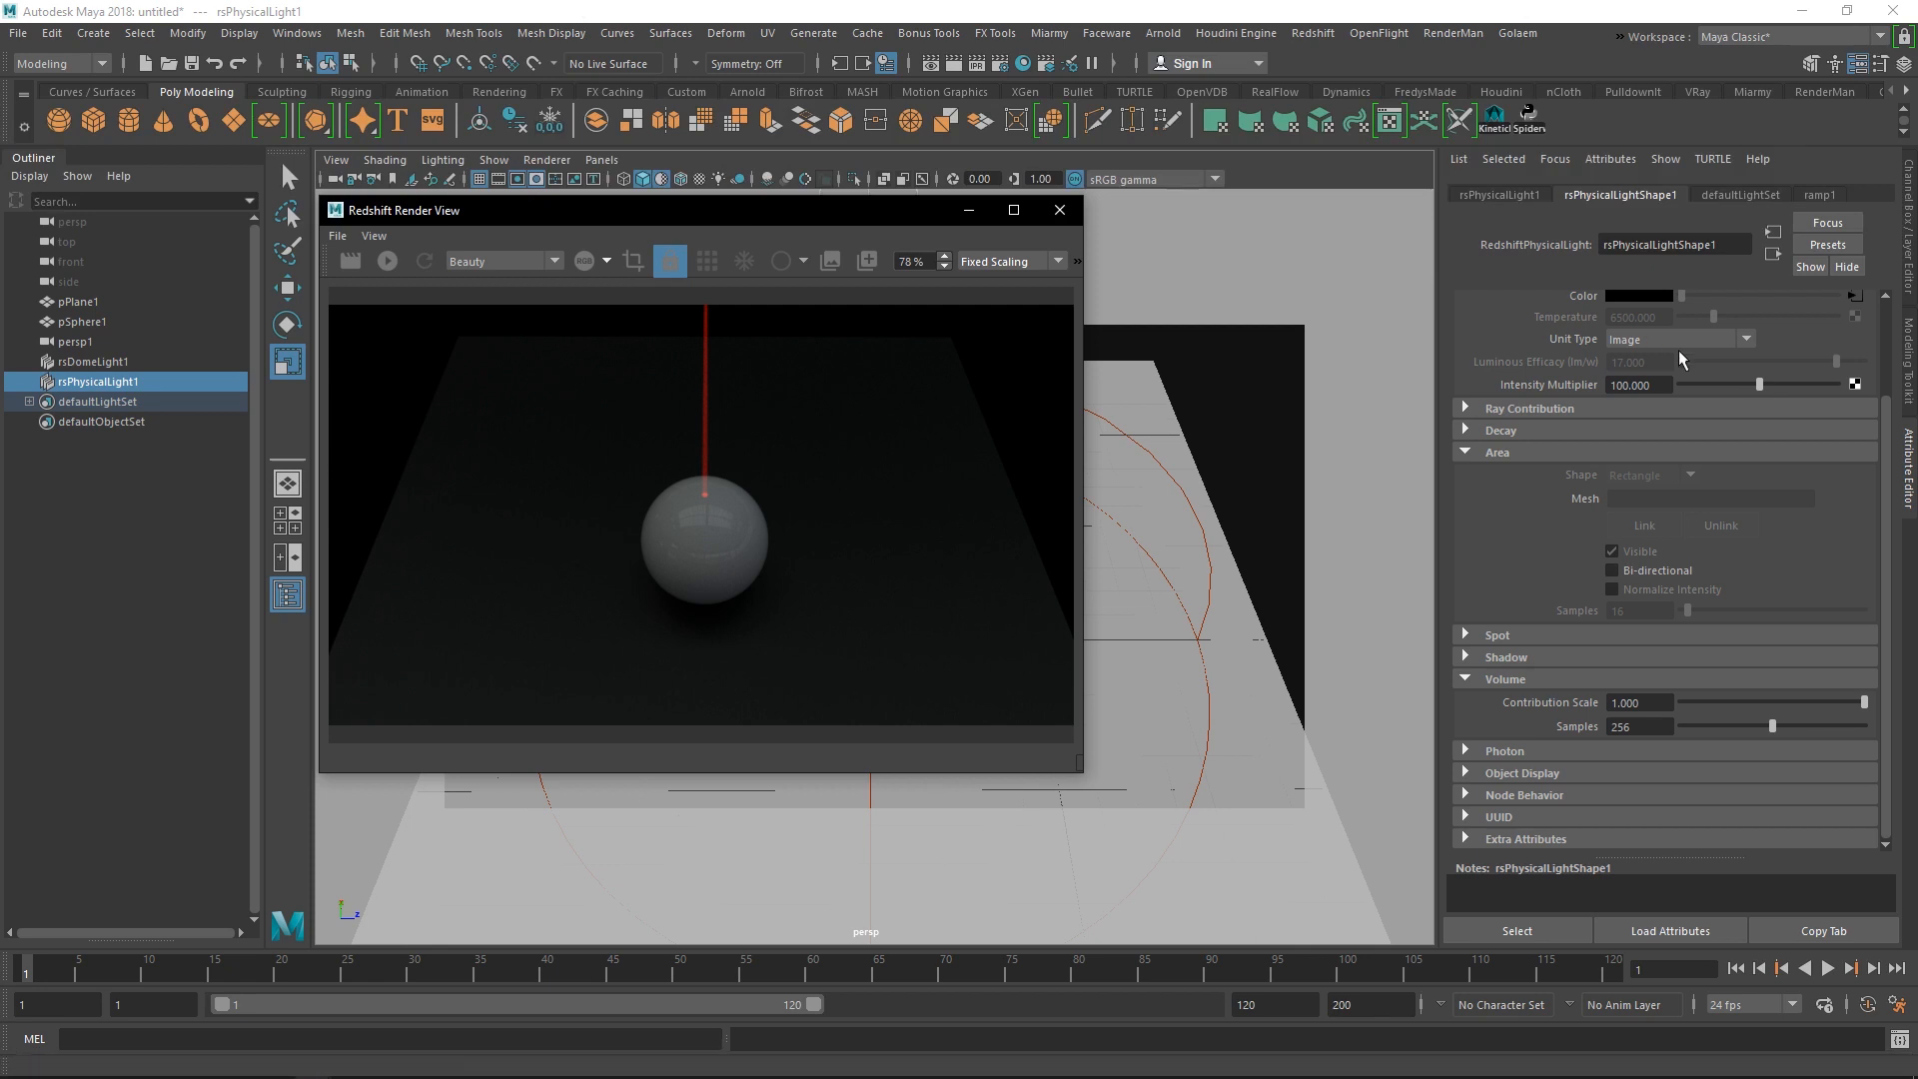
{"action": "scroll", "coordinate": [1638, 379], "scroll_direction": "up", "scroll_amount": 3}
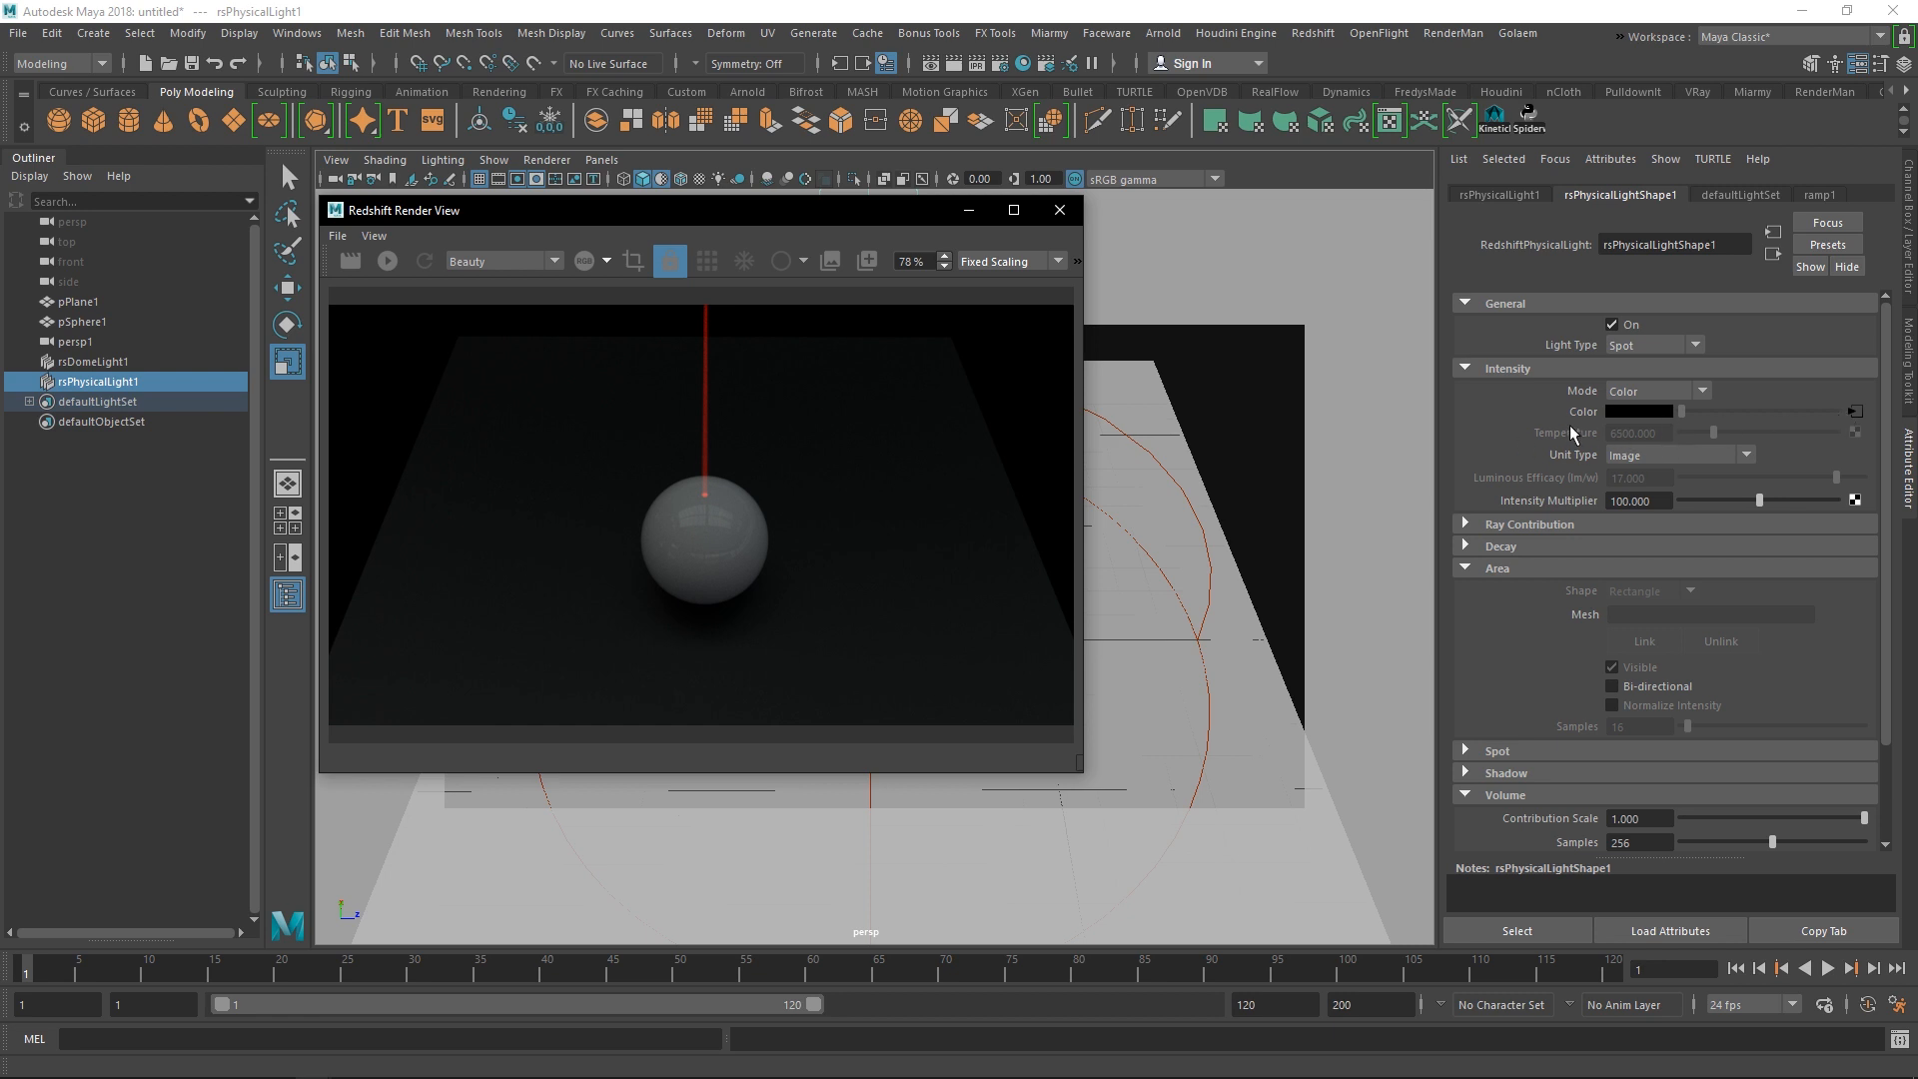
- Open the ramp connected to the spot light's Color and start the live progressive render beside it
{"action": "left_click", "coordinate": [1853, 412]}
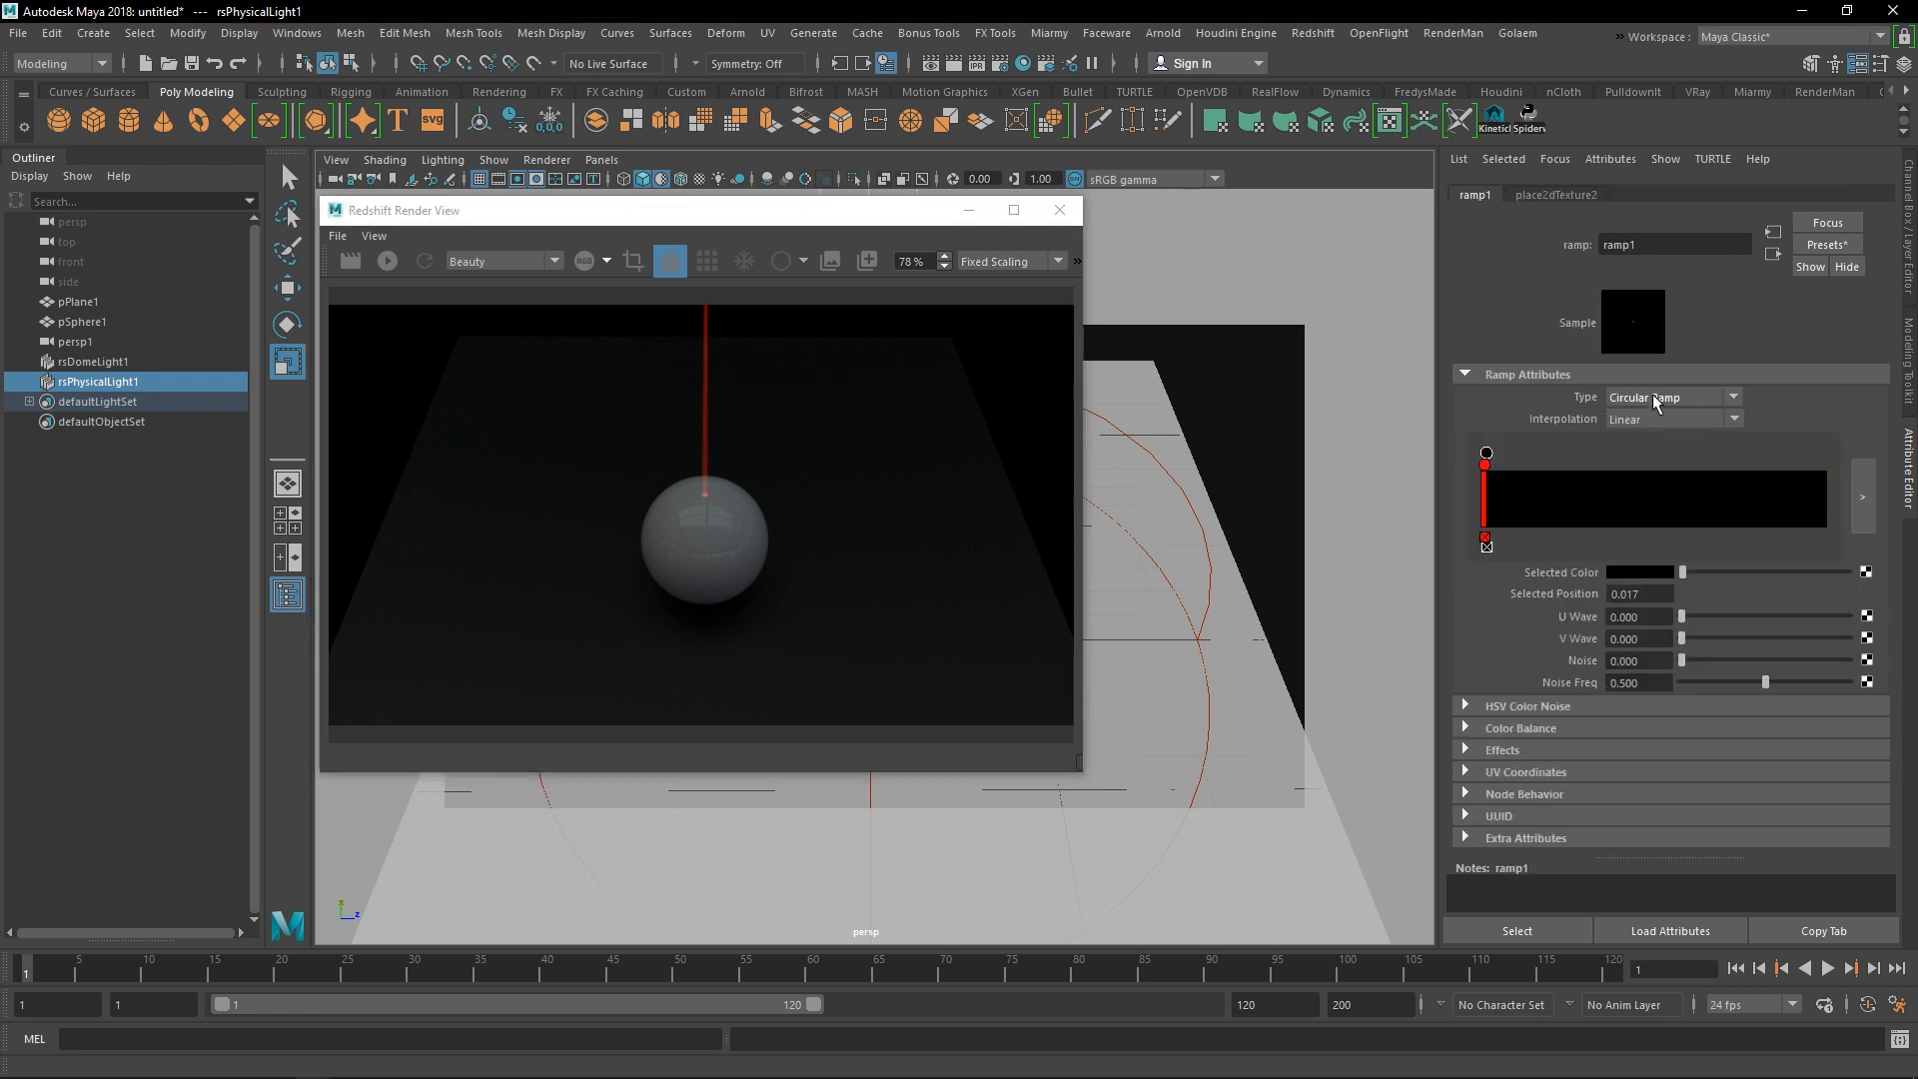
{"action": "left_click_drag", "start_coordinate": [785, 222], "coordinate": [1054, 297]}
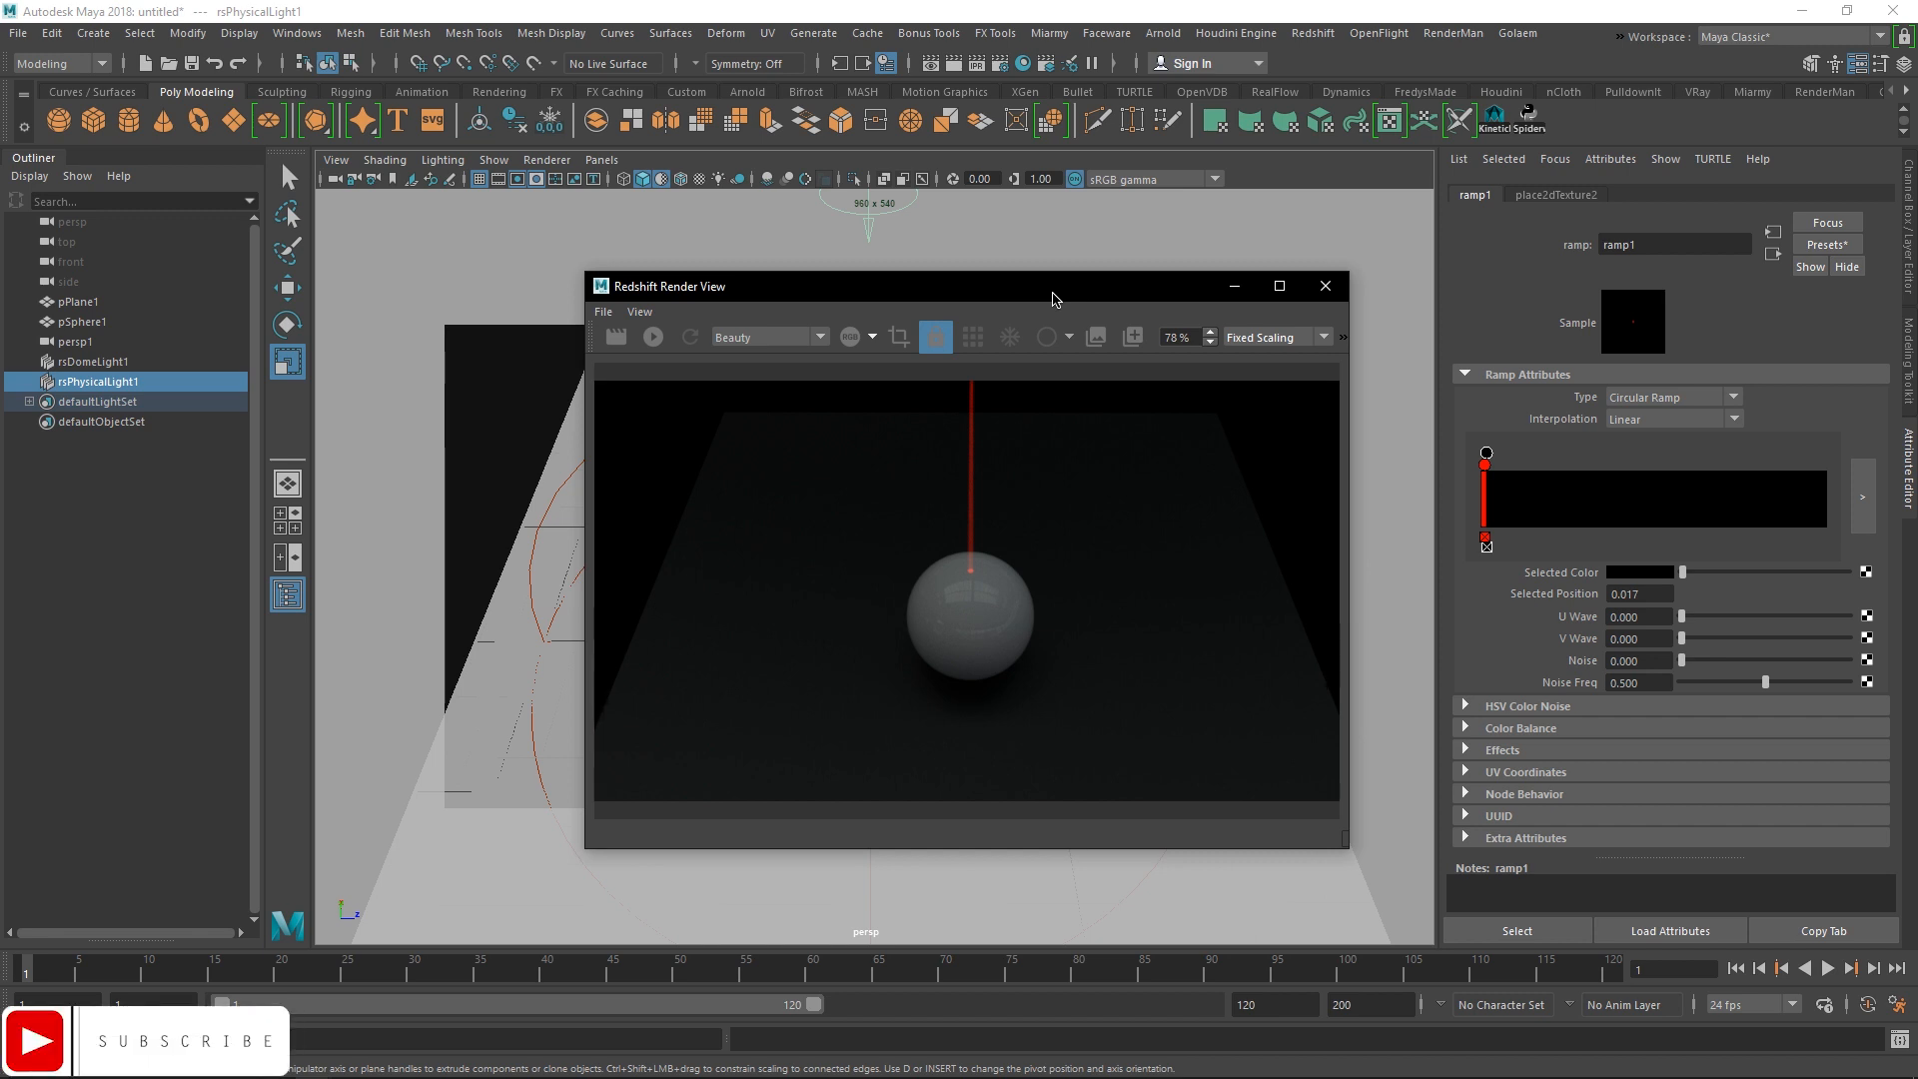
{"action": "left_click_drag", "start_coordinate": [971, 299], "coordinate": [709, 225]}
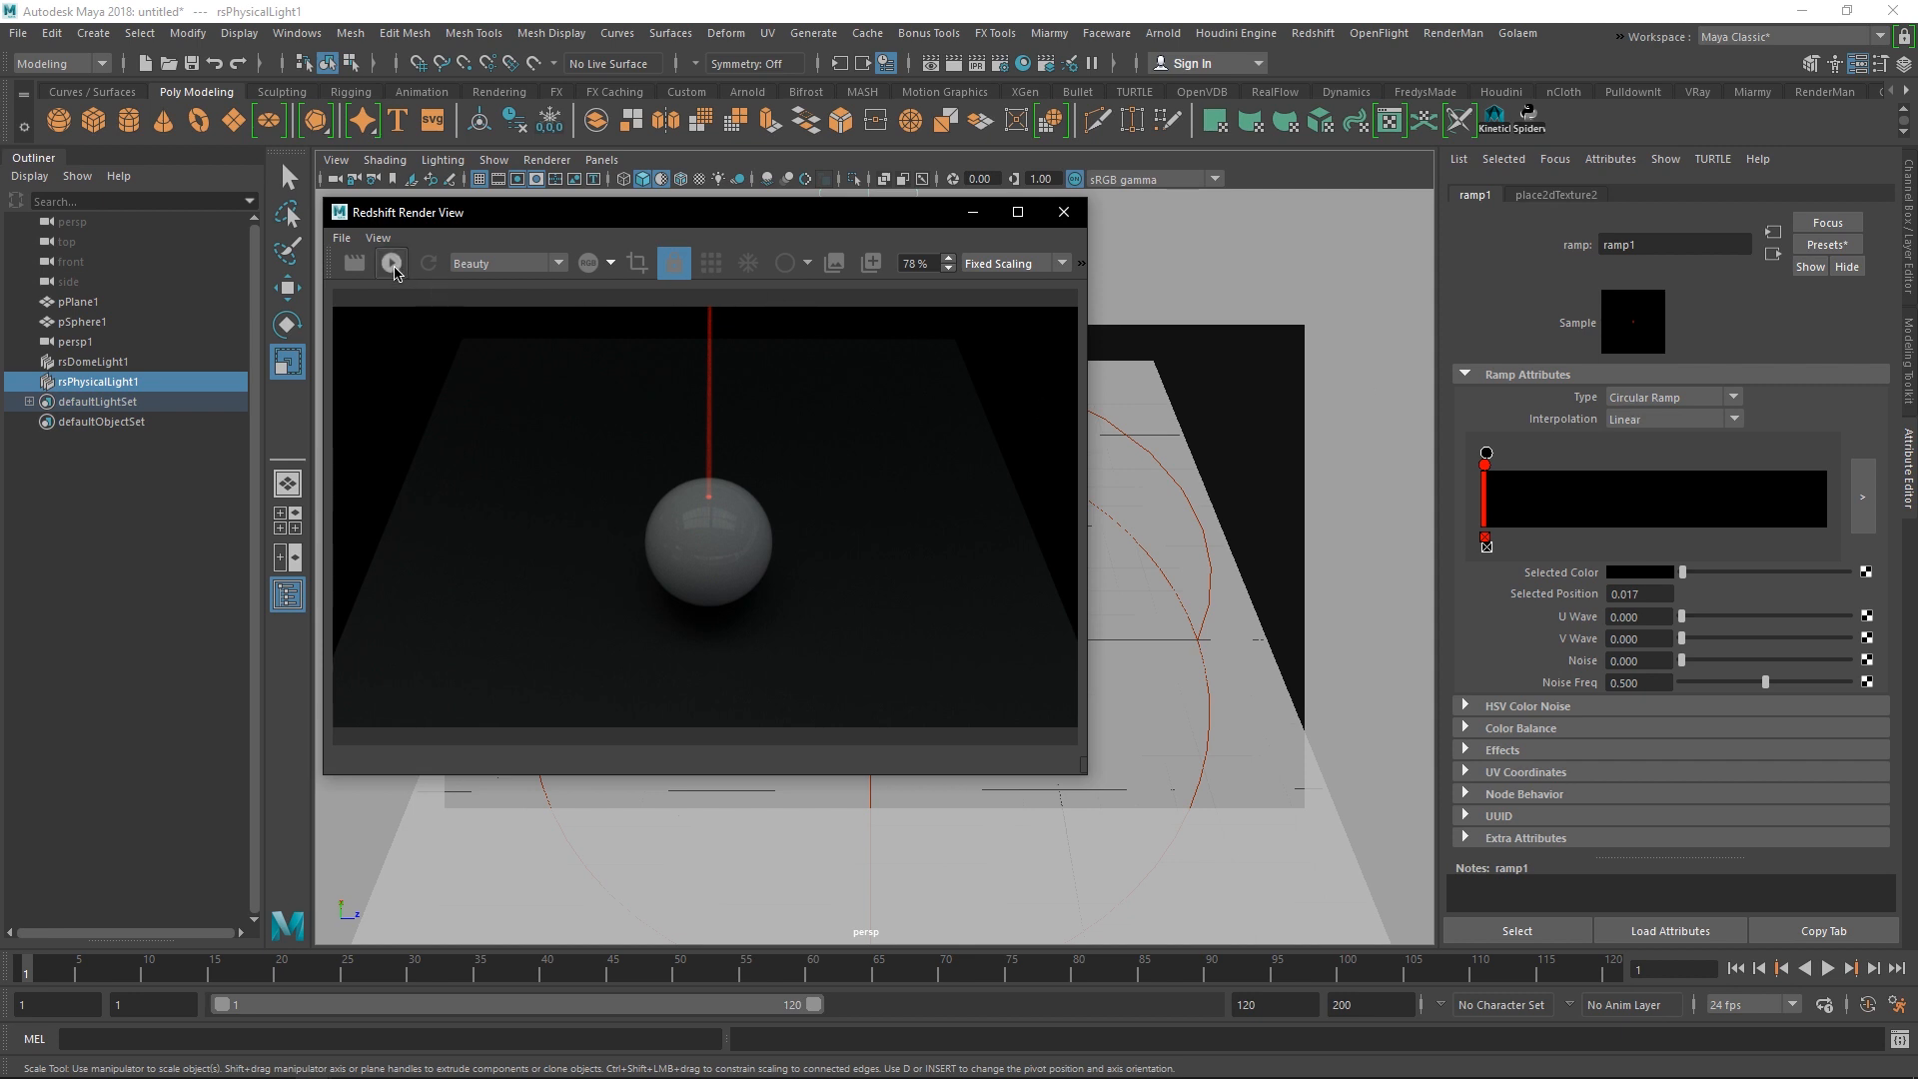
{"action": "left_click", "coordinate": [393, 268]}
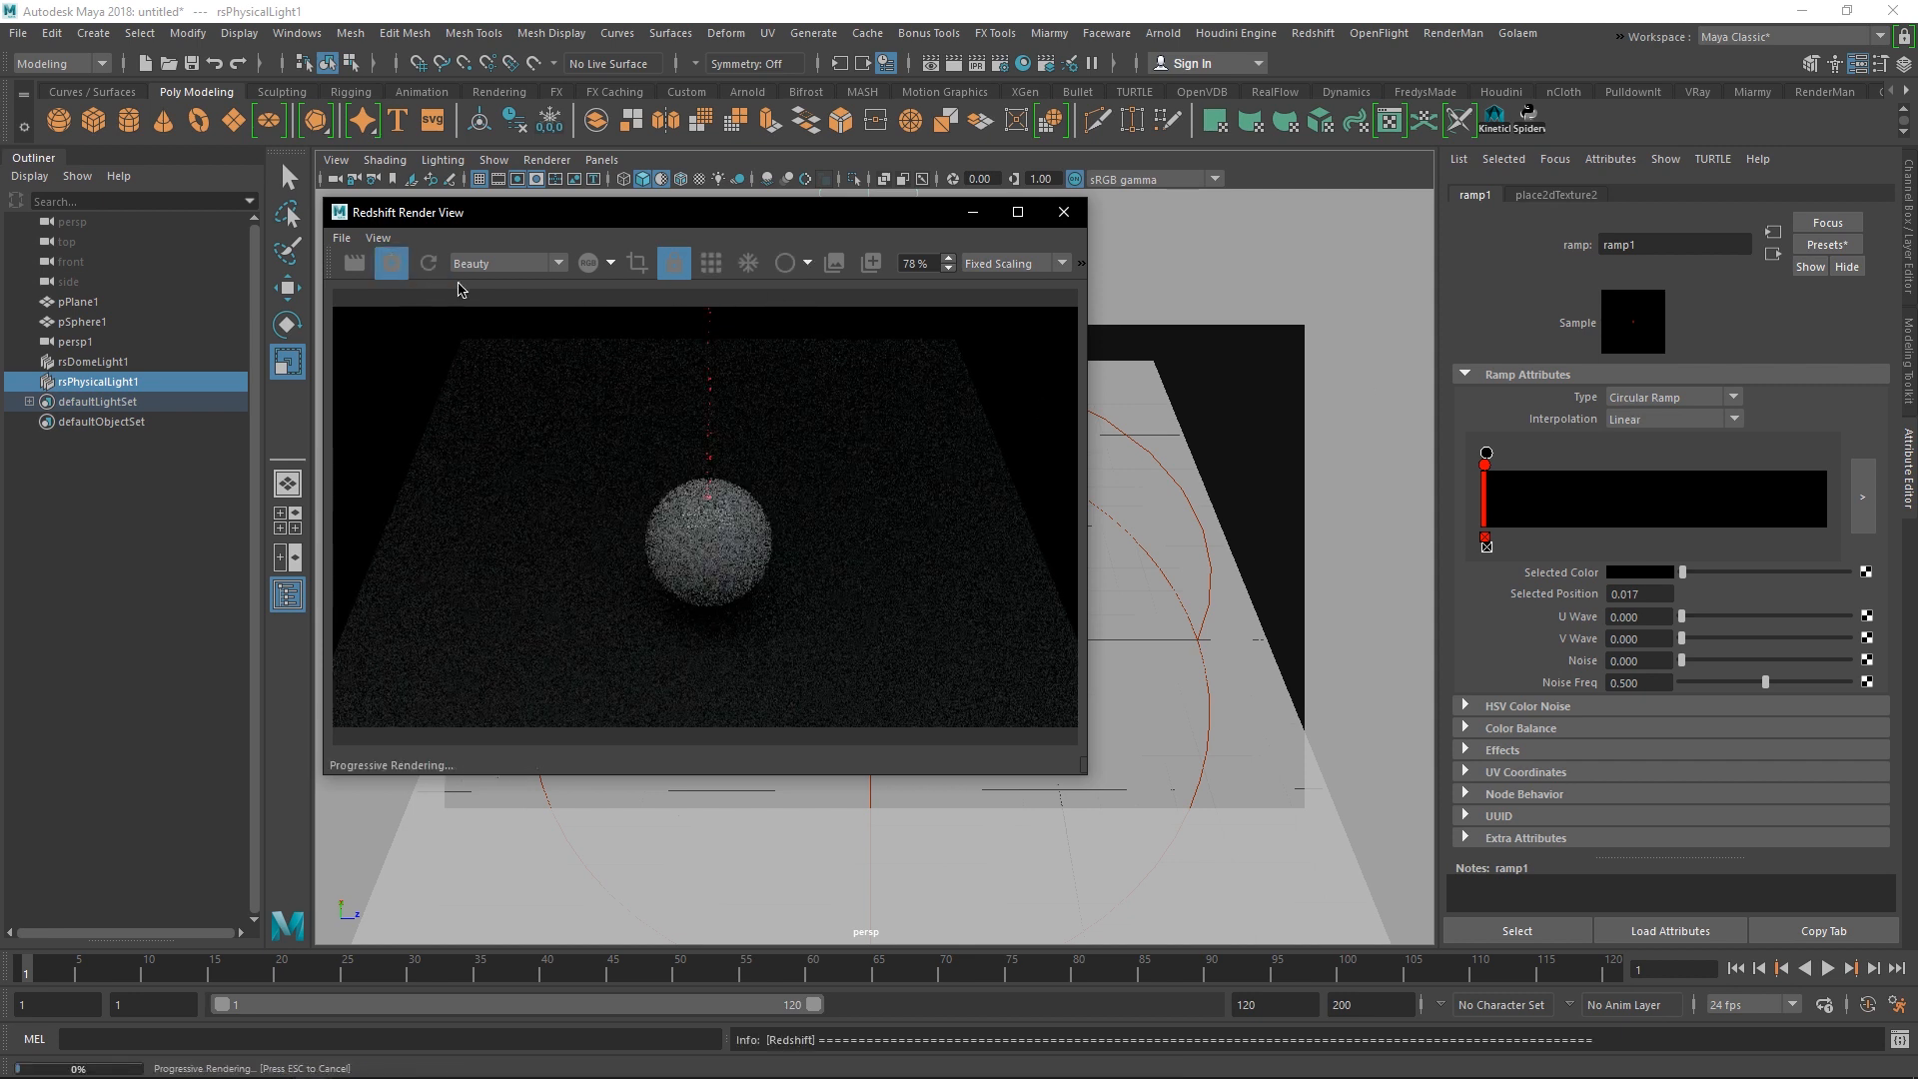
{"action": "left_click_drag", "start_coordinate": [850, 215], "coordinate": [997, 285]}
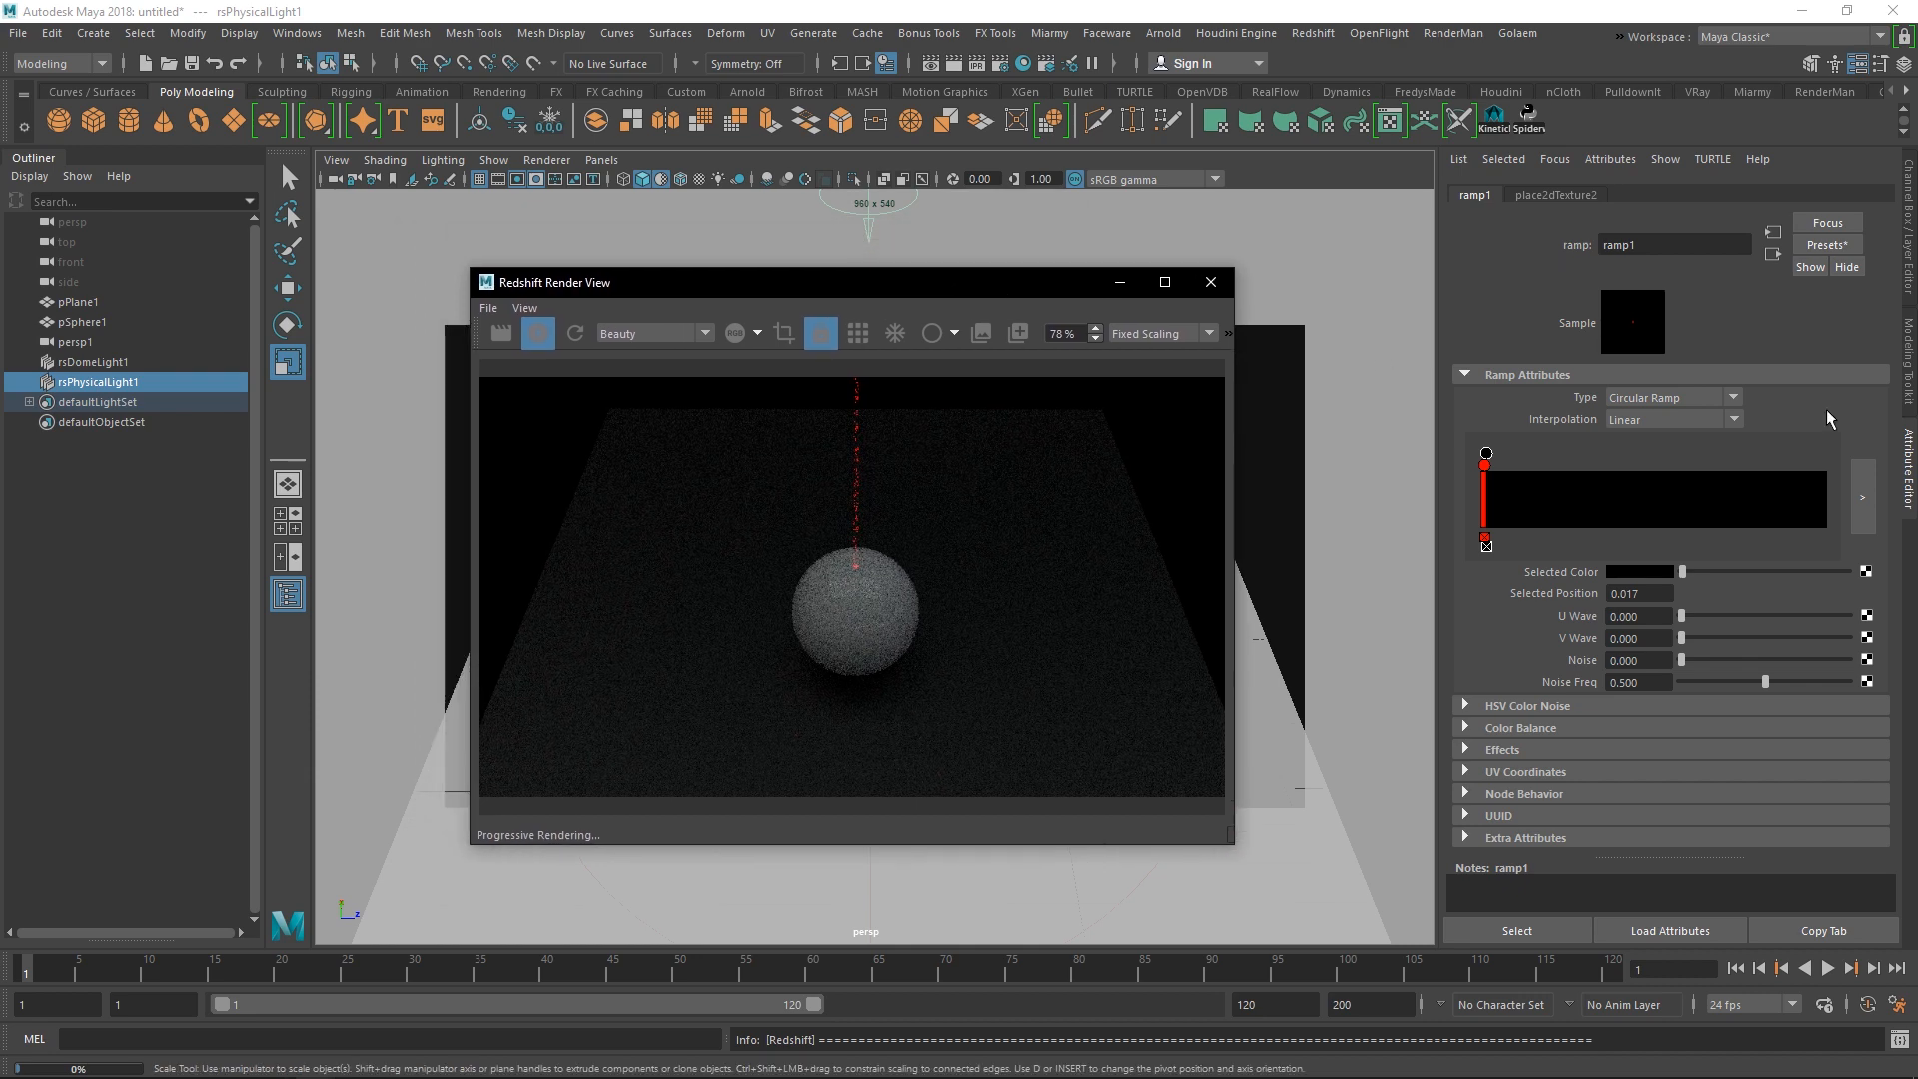
- Change the ramp's type to V Ramp and remove its black color stop
{"action": "left_click", "coordinate": [1683, 400]}
{"action": "left_click", "coordinate": [1674, 420]}
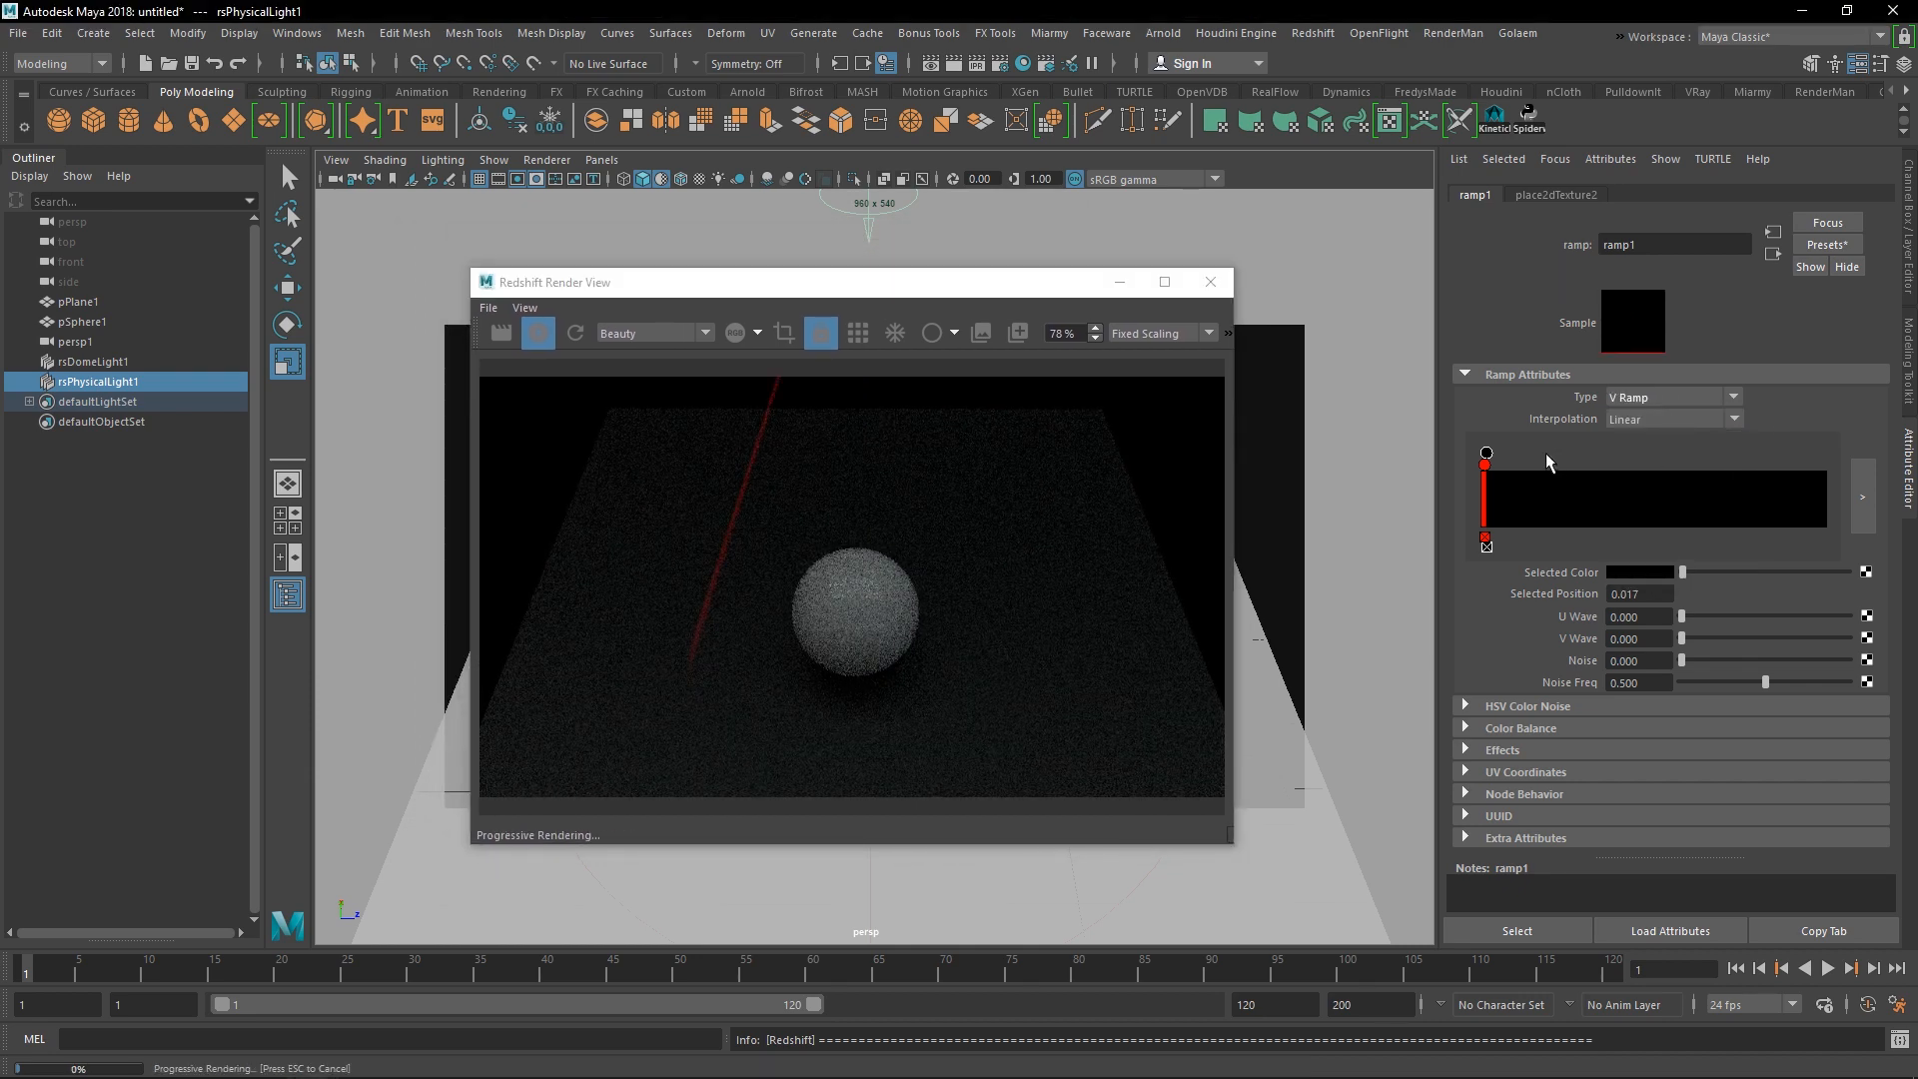
{"action": "left_click", "coordinate": [1486, 547]}
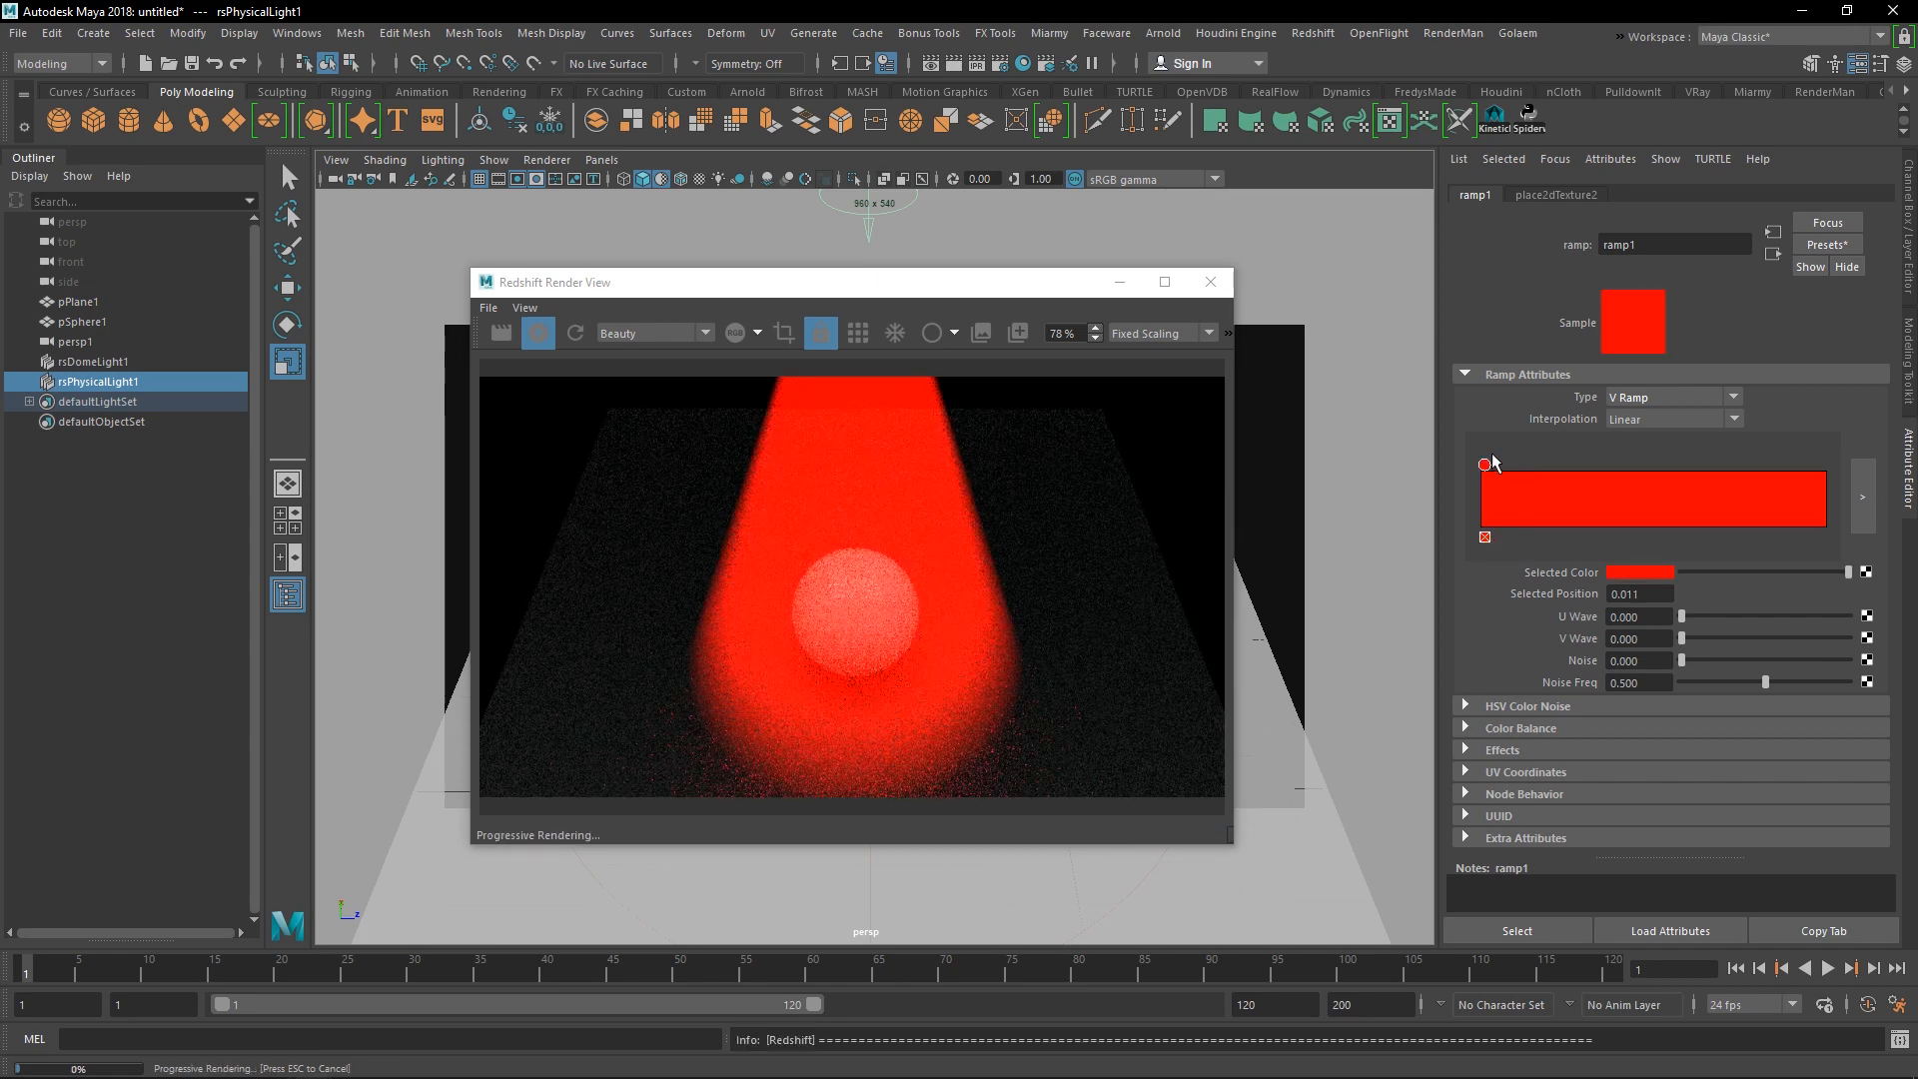
- Move the red stop to position 0.480 and add stops on either side at about 0.104 and 0.798
{"action": "left_click_drag", "start_coordinate": [1485, 466], "coordinate": [1647, 494]}
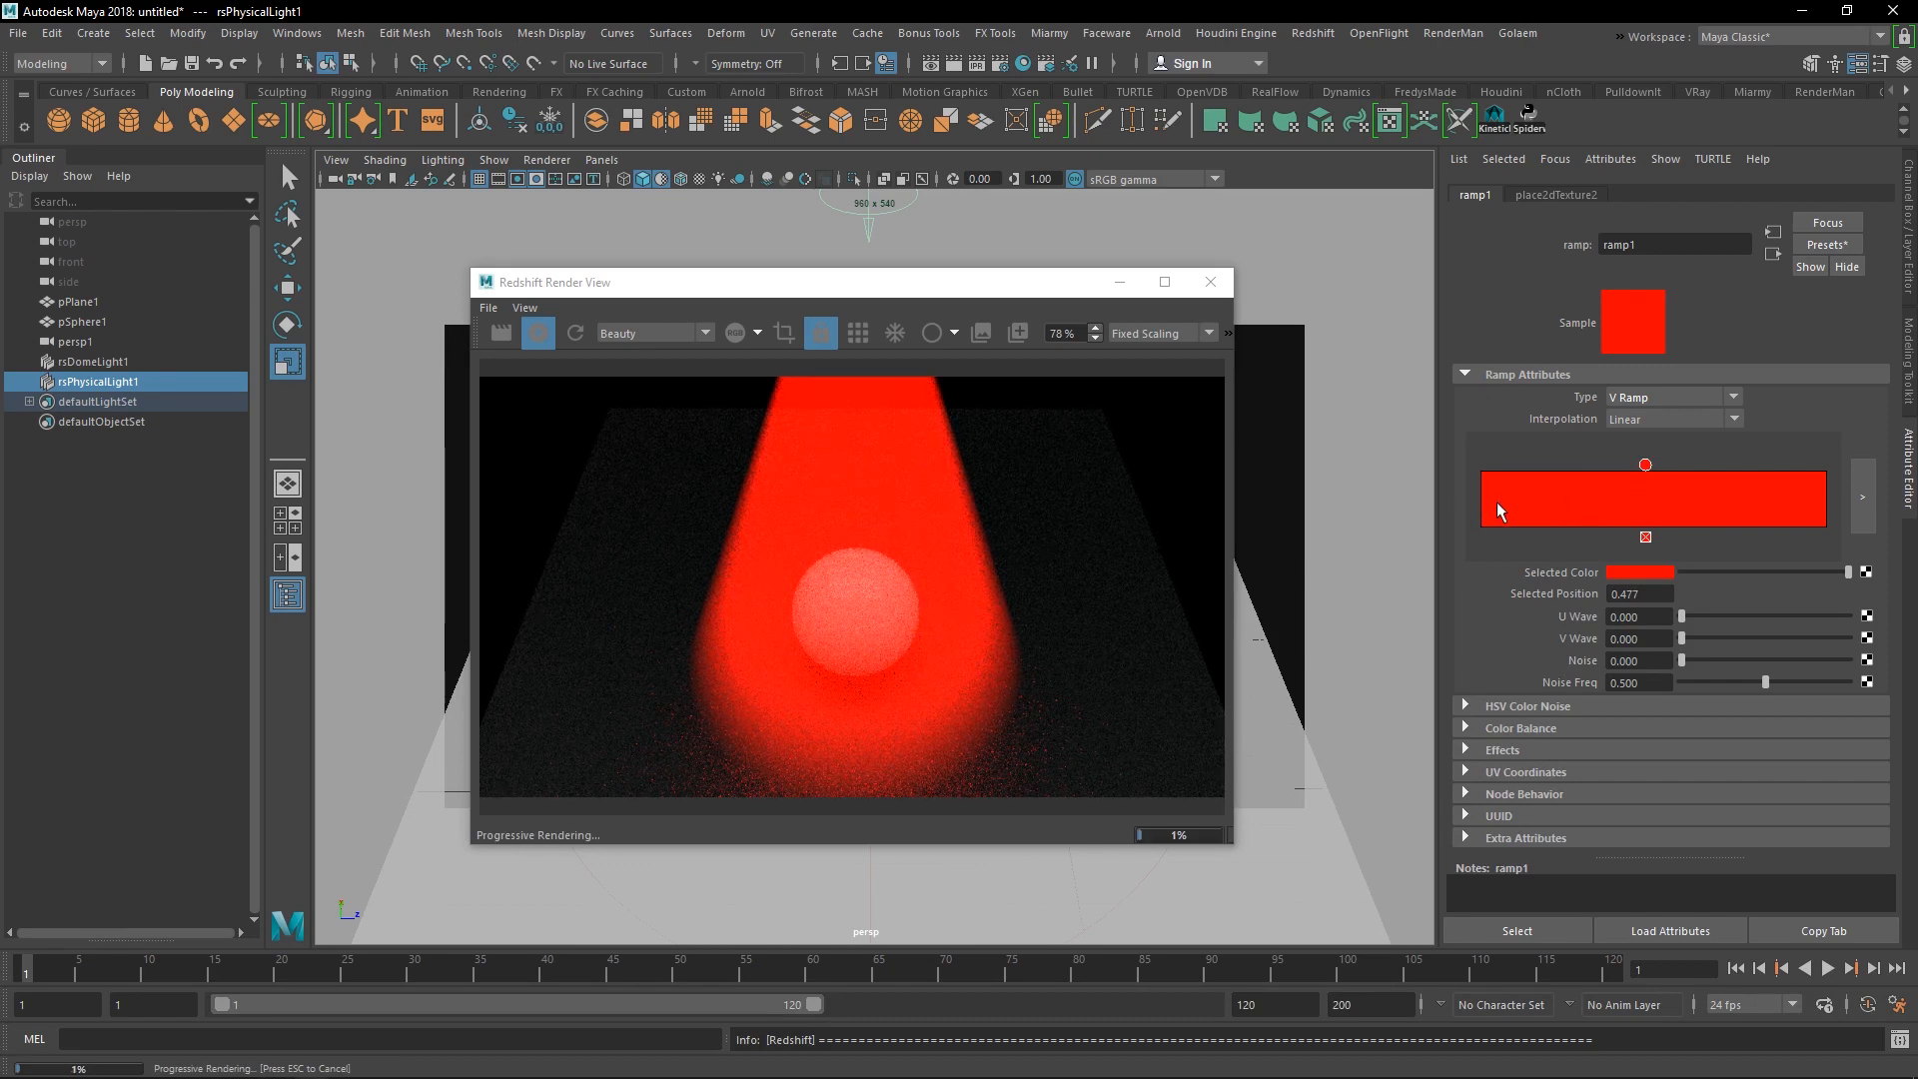
{"action": "left_click_drag", "start_coordinate": [1648, 465], "coordinate": [1654, 504]}
{"action": "left_click", "coordinate": [1649, 466]}
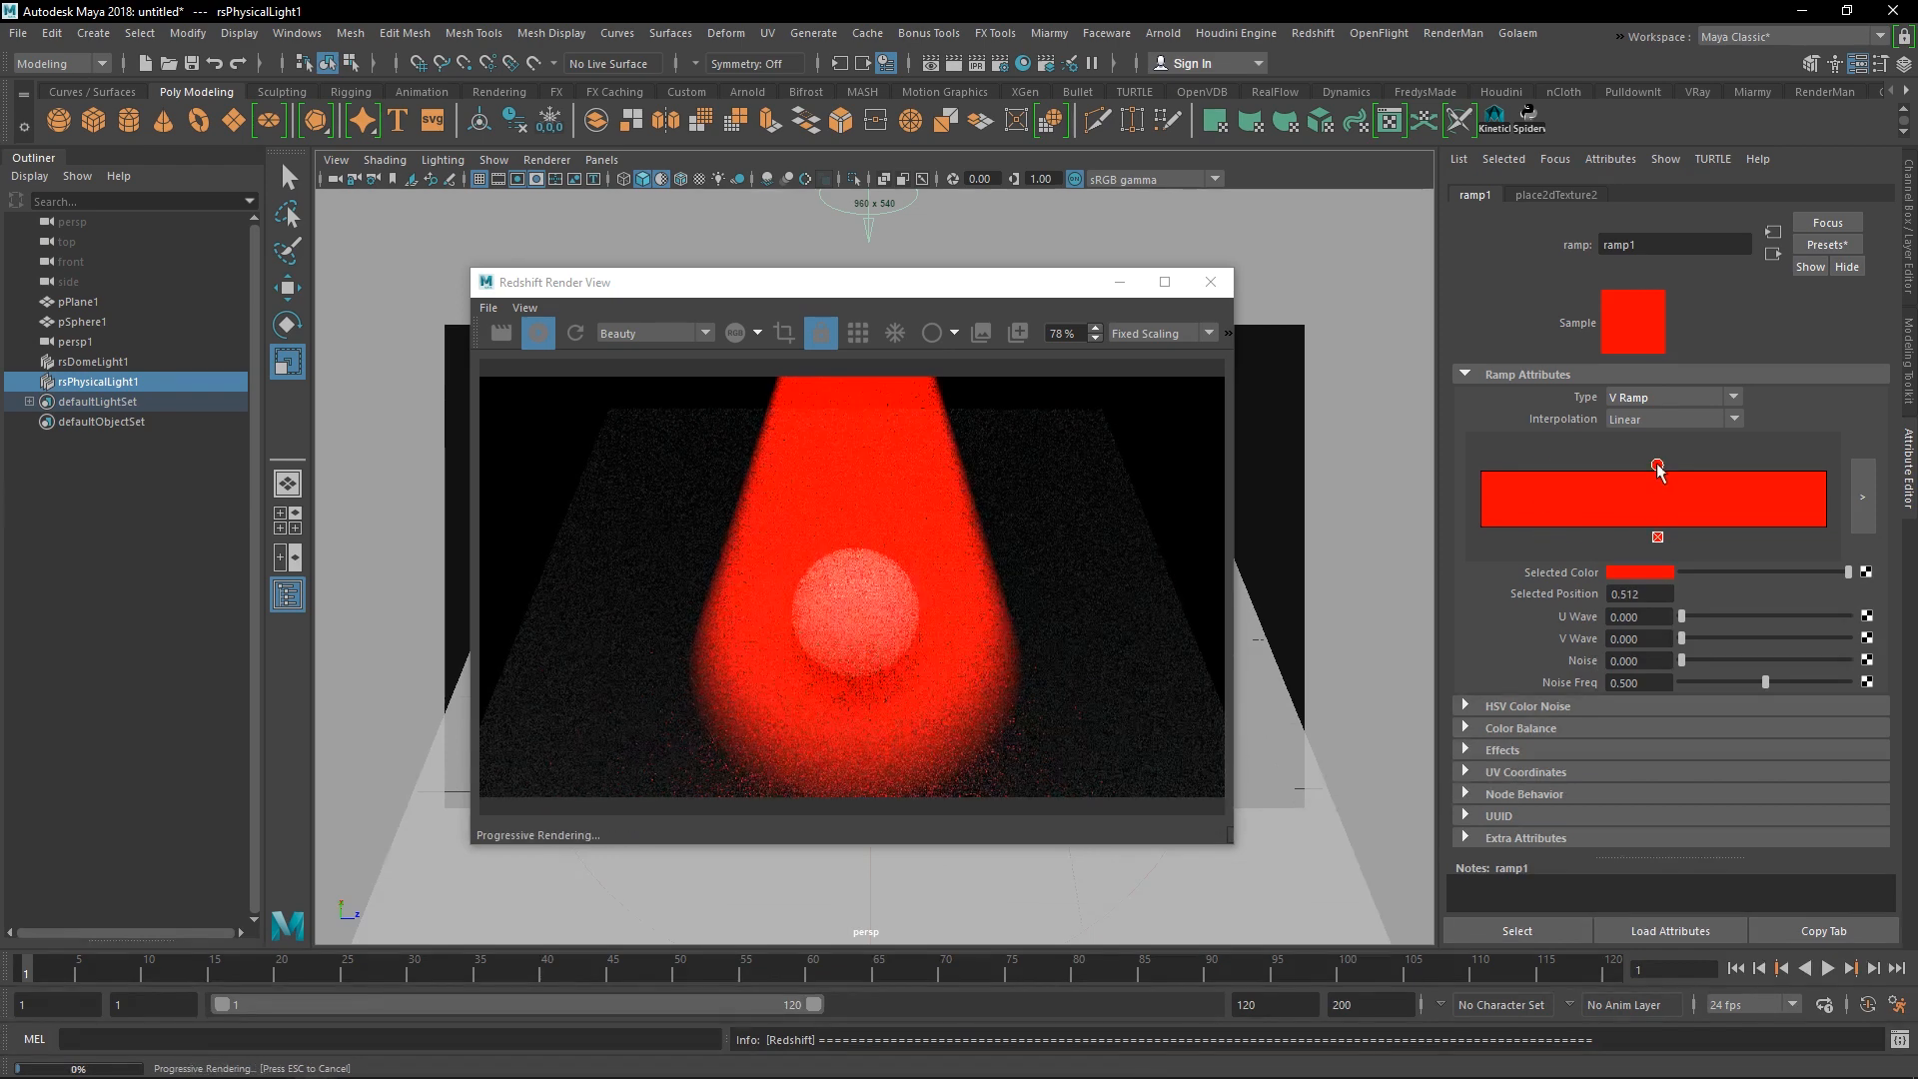
{"action": "left_click", "coordinate": [1517, 500]}
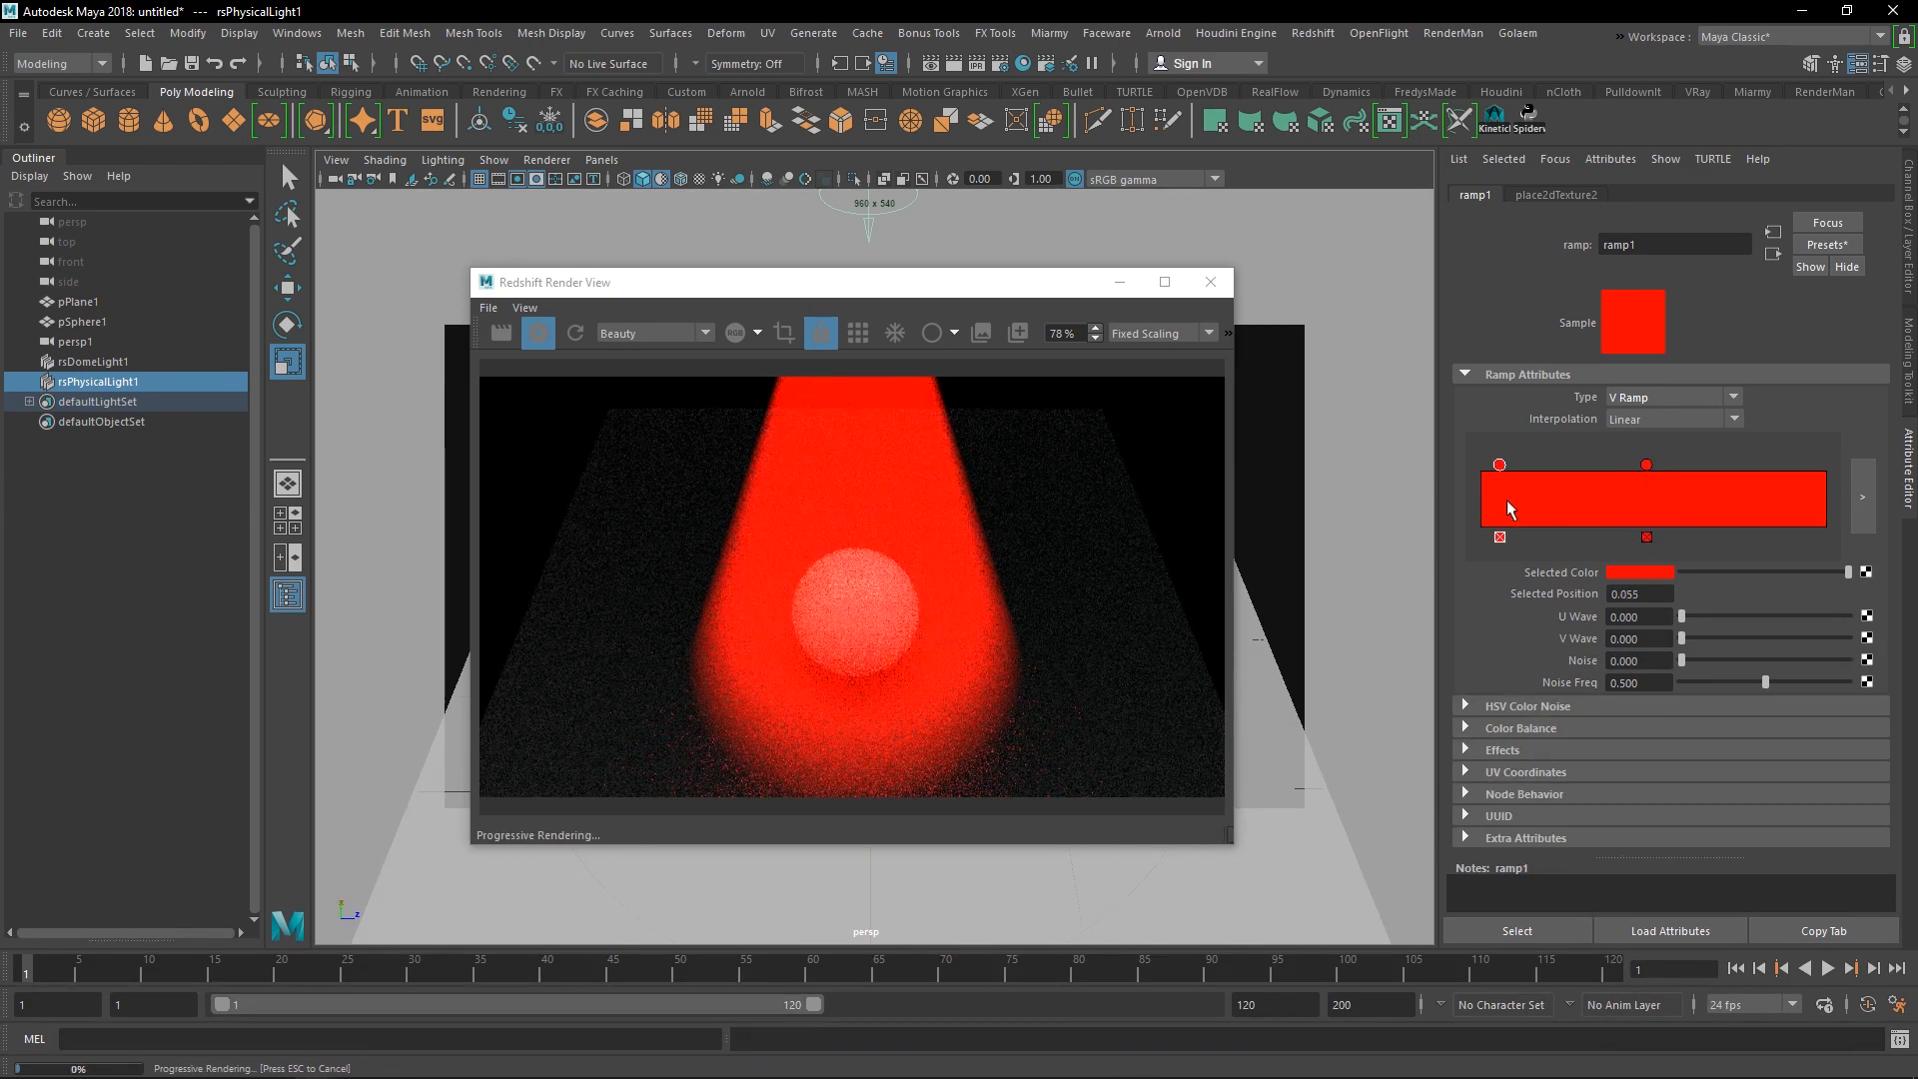
{"action": "left_click", "coordinate": [1755, 504]}
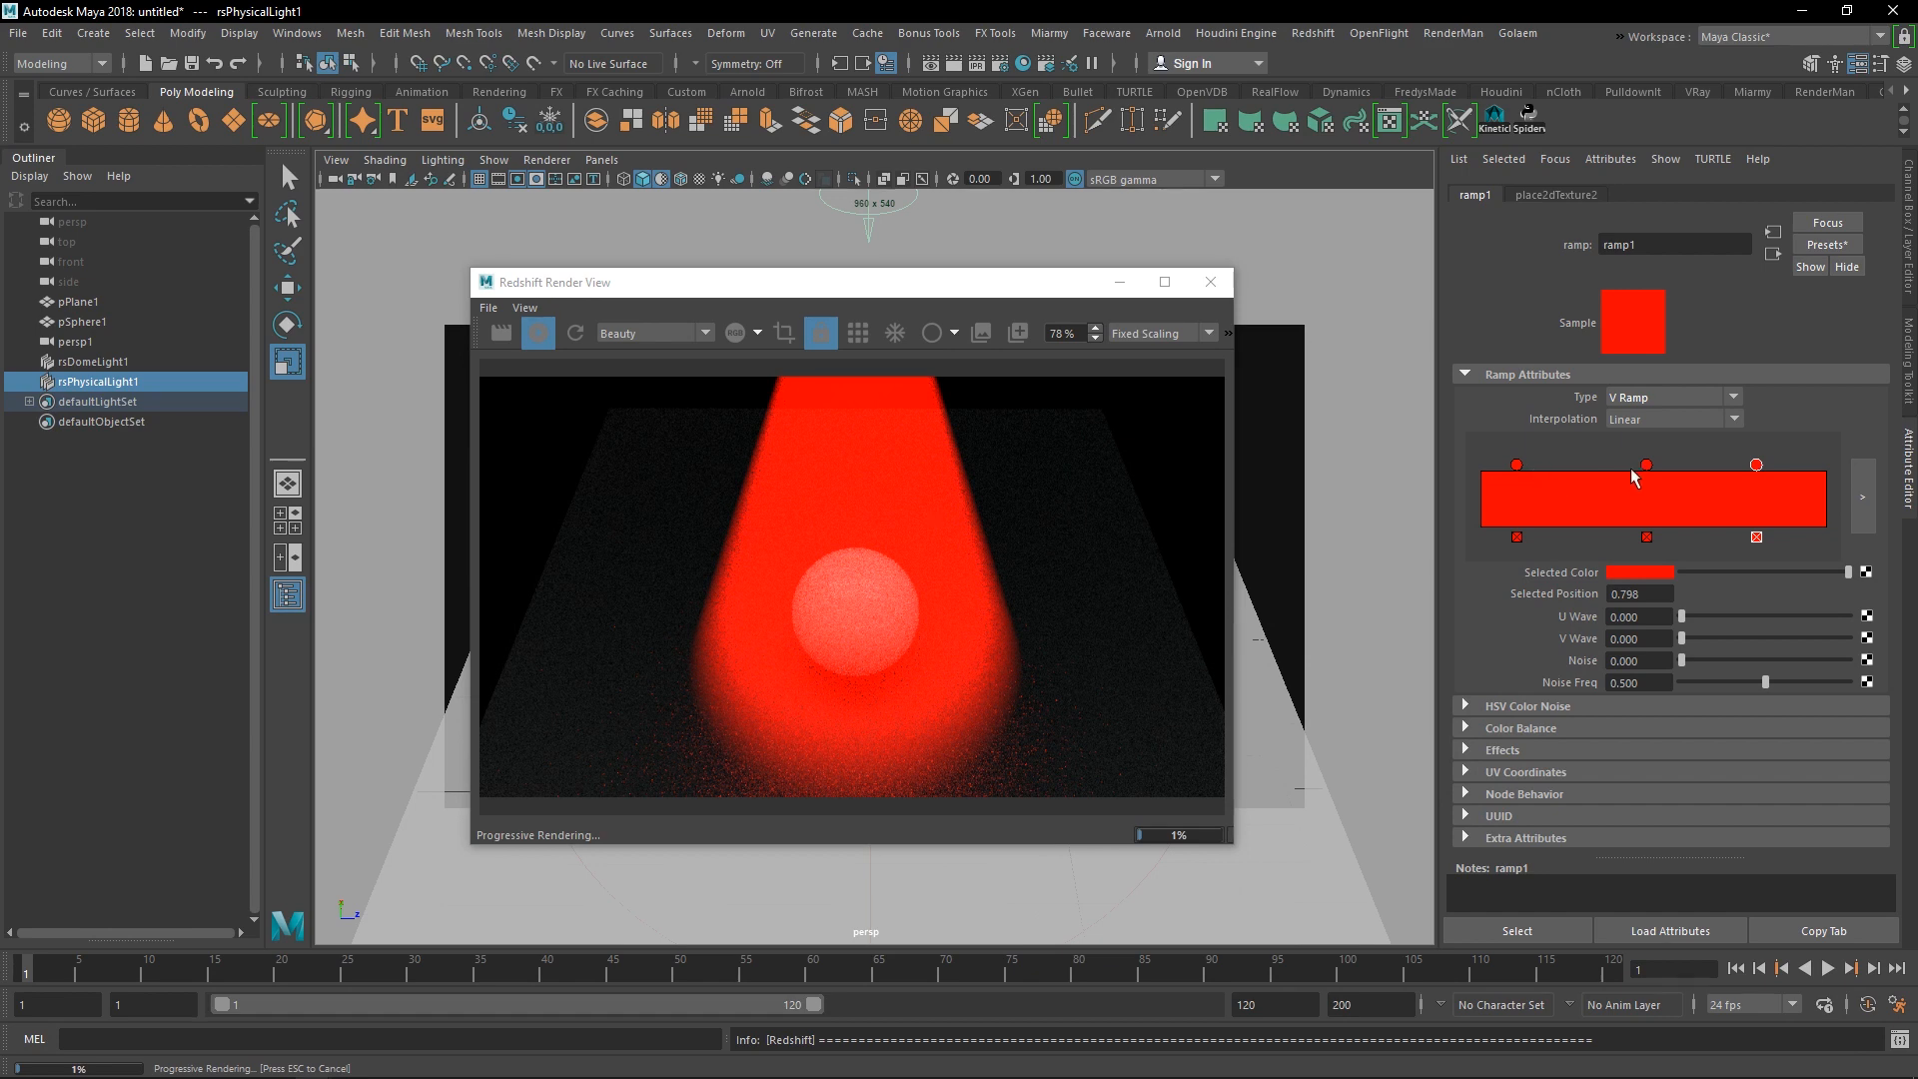
- Set the two outer ramp stops to black and view the rendered band of light from above
{"action": "left_click", "coordinate": [1650, 569]}
{"action": "left_click", "coordinate": [1636, 571]}
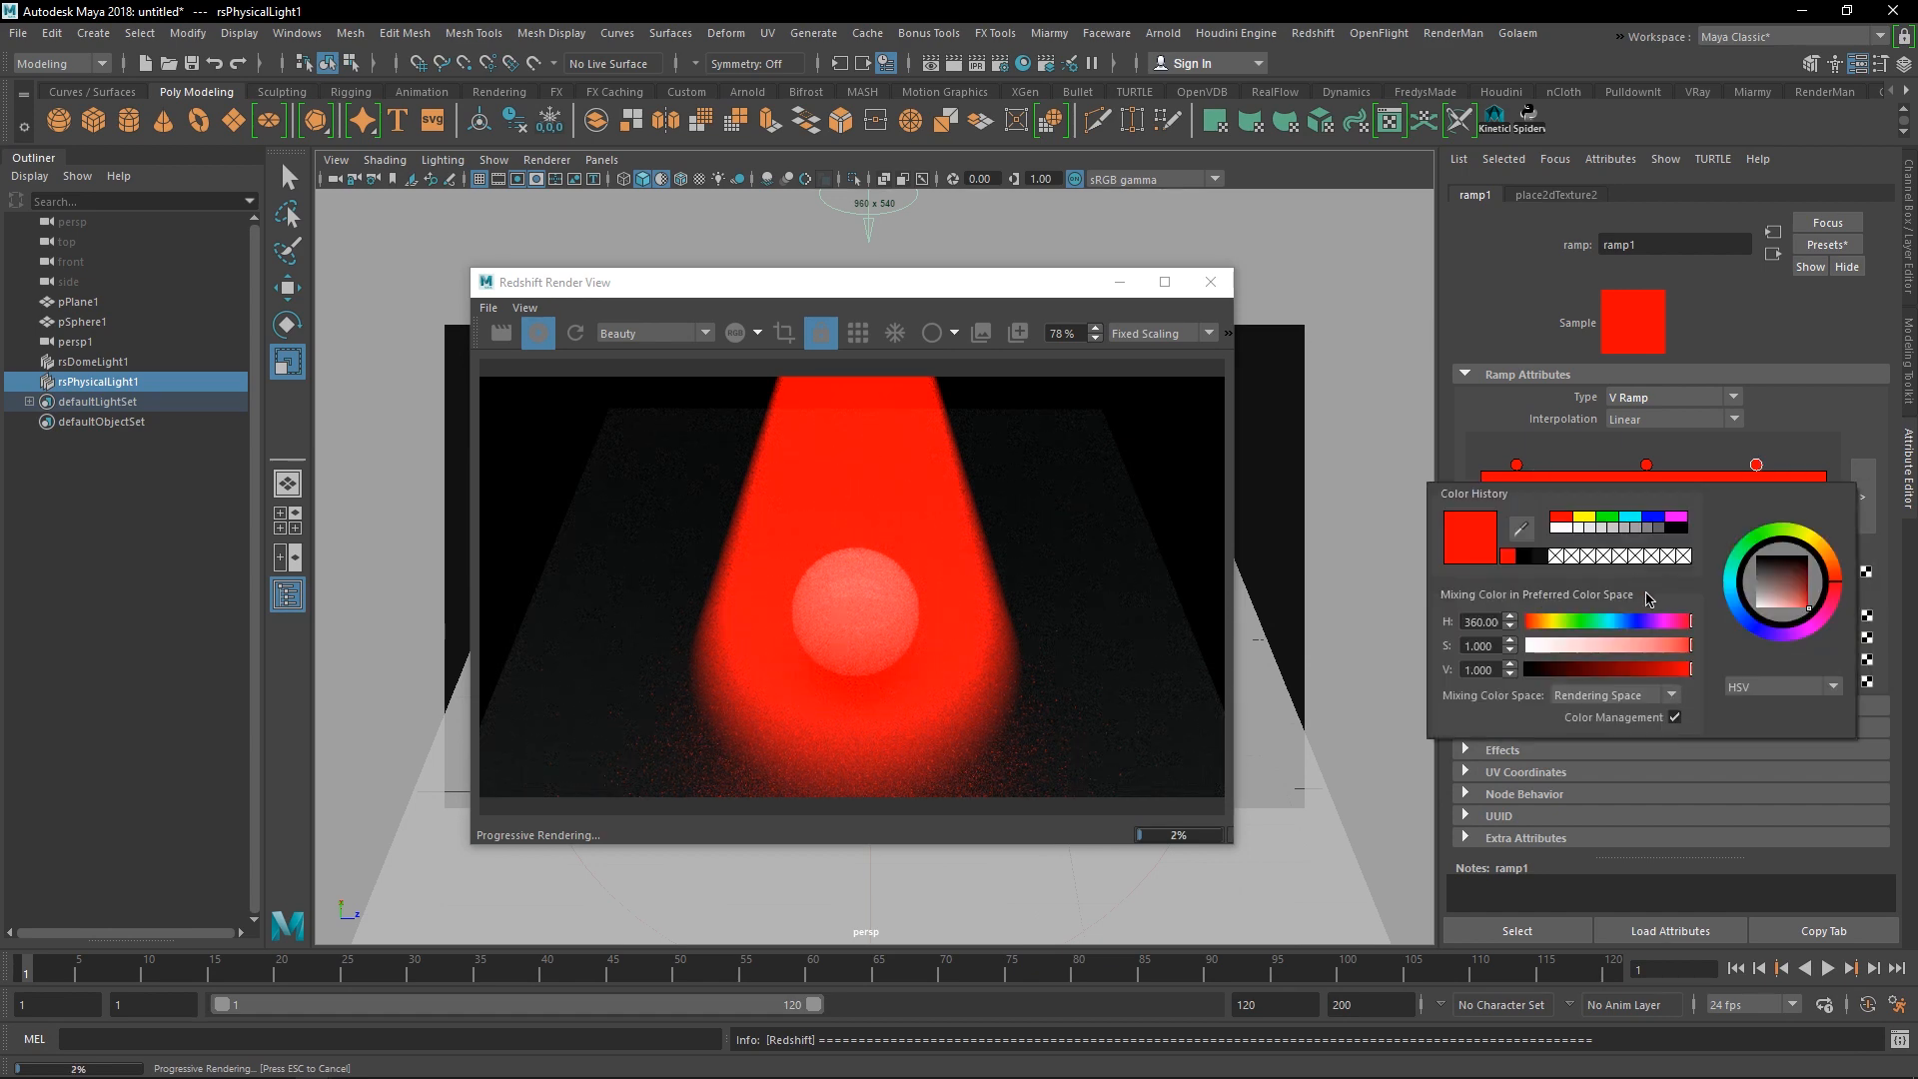
{"action": "left_click_drag", "start_coordinate": [1577, 672], "coordinate": [1482, 674]}
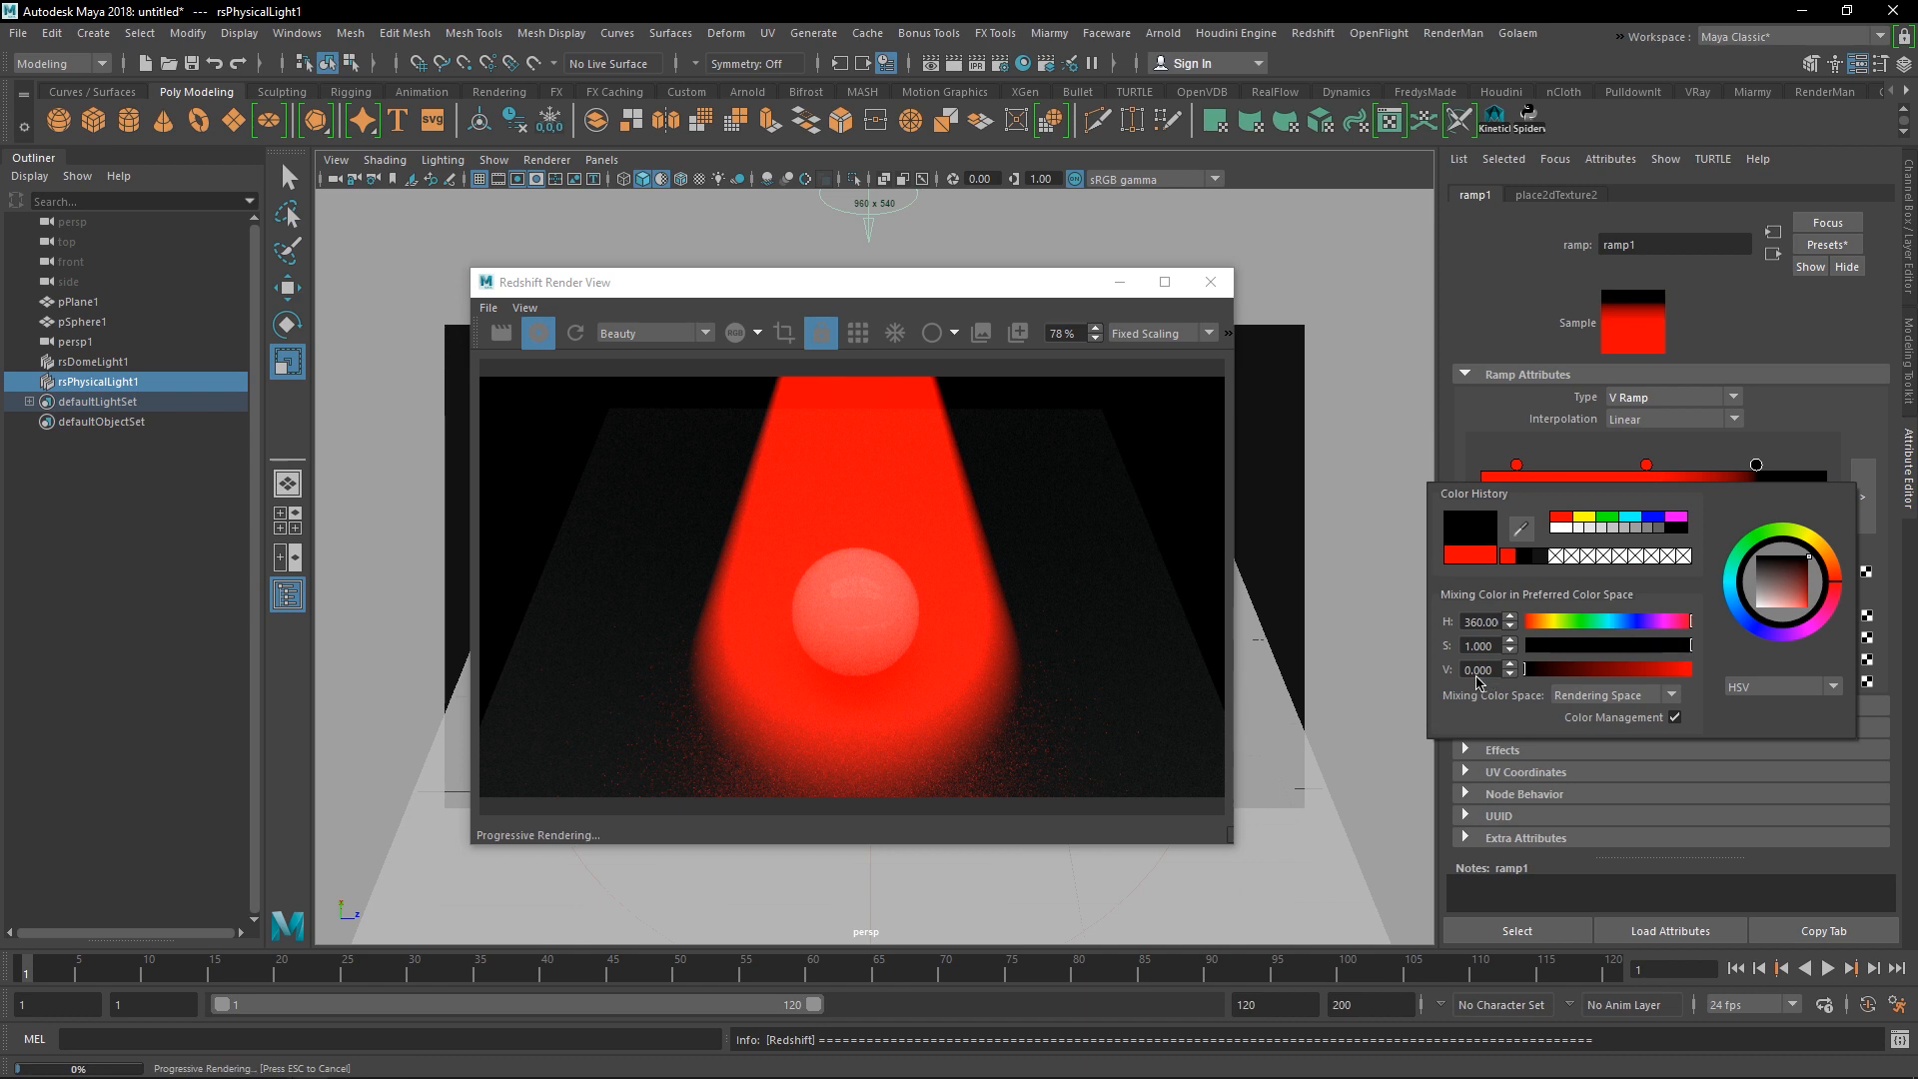
{"action": "left_click", "coordinate": [1516, 466]}
{"action": "left_click", "coordinate": [1638, 572]}
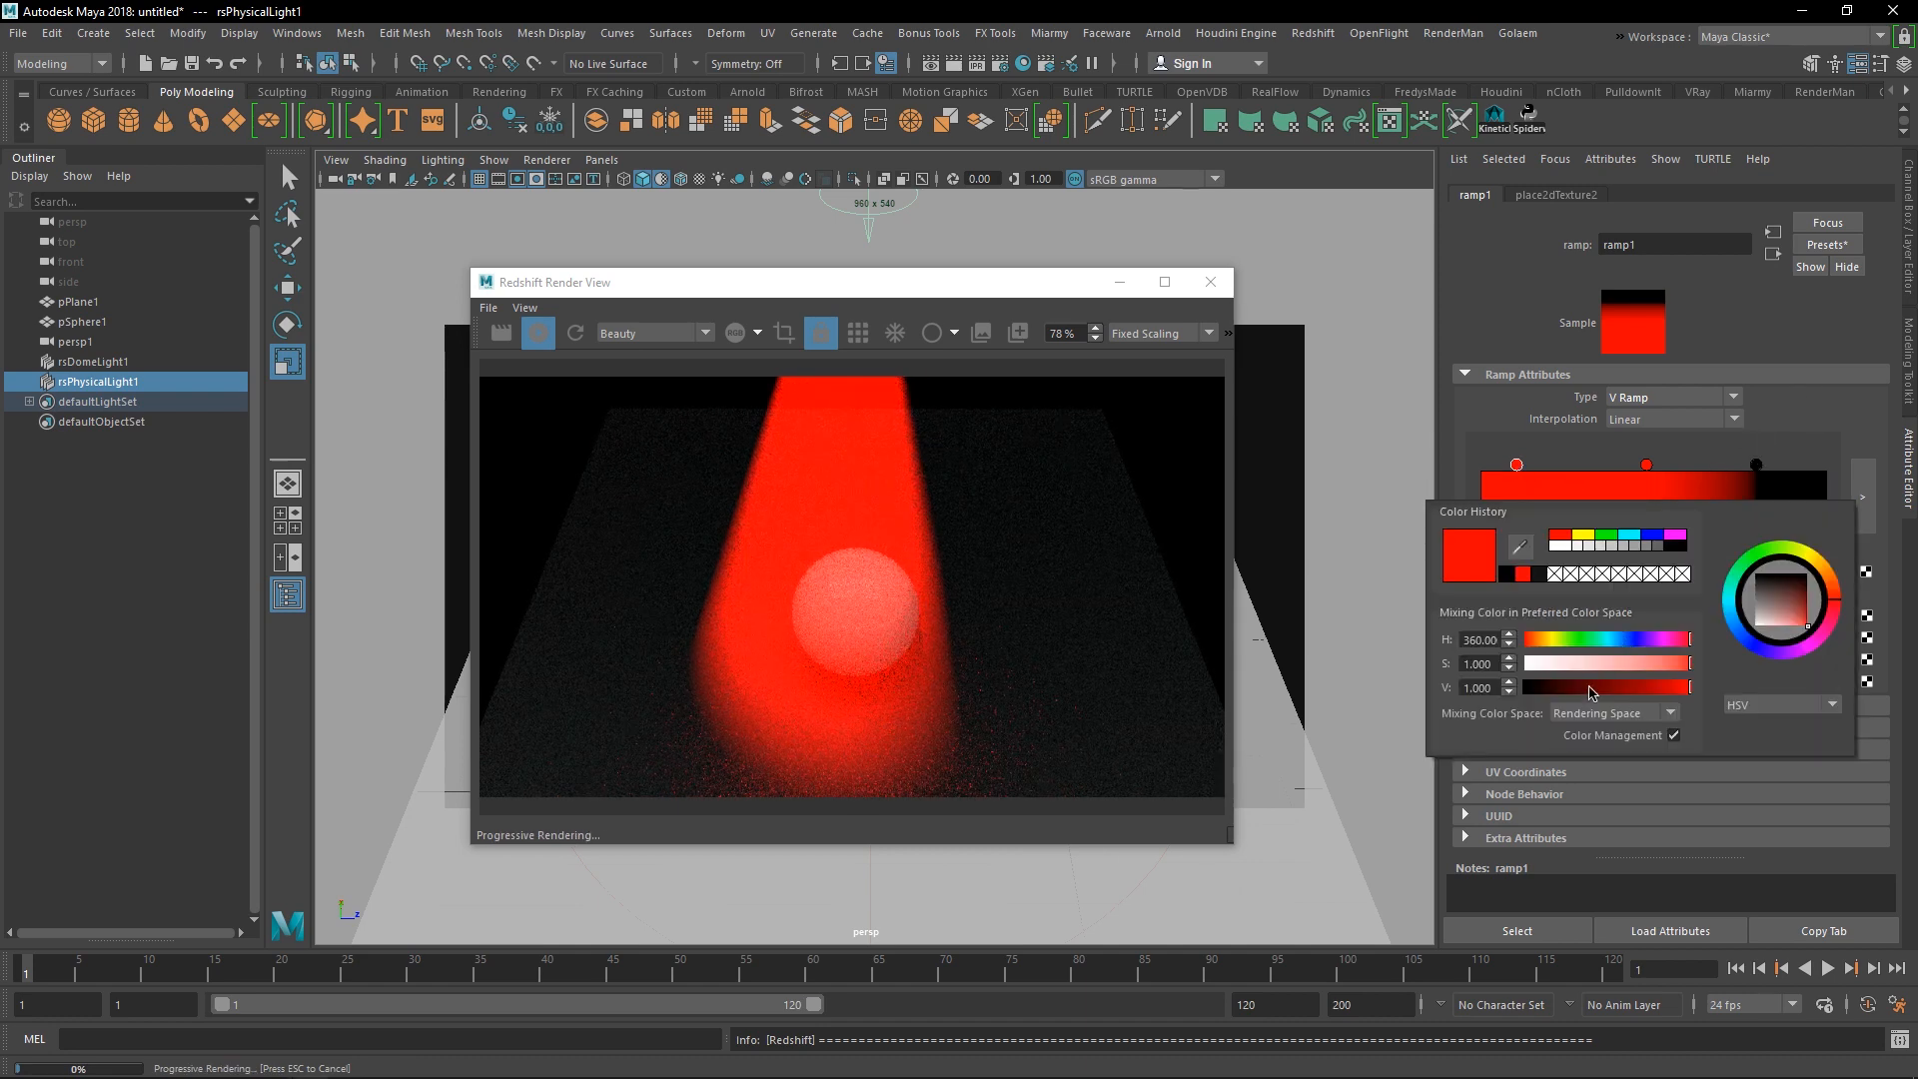
{"action": "left_click_drag", "start_coordinate": [1688, 662], "coordinate": [1524, 663]}
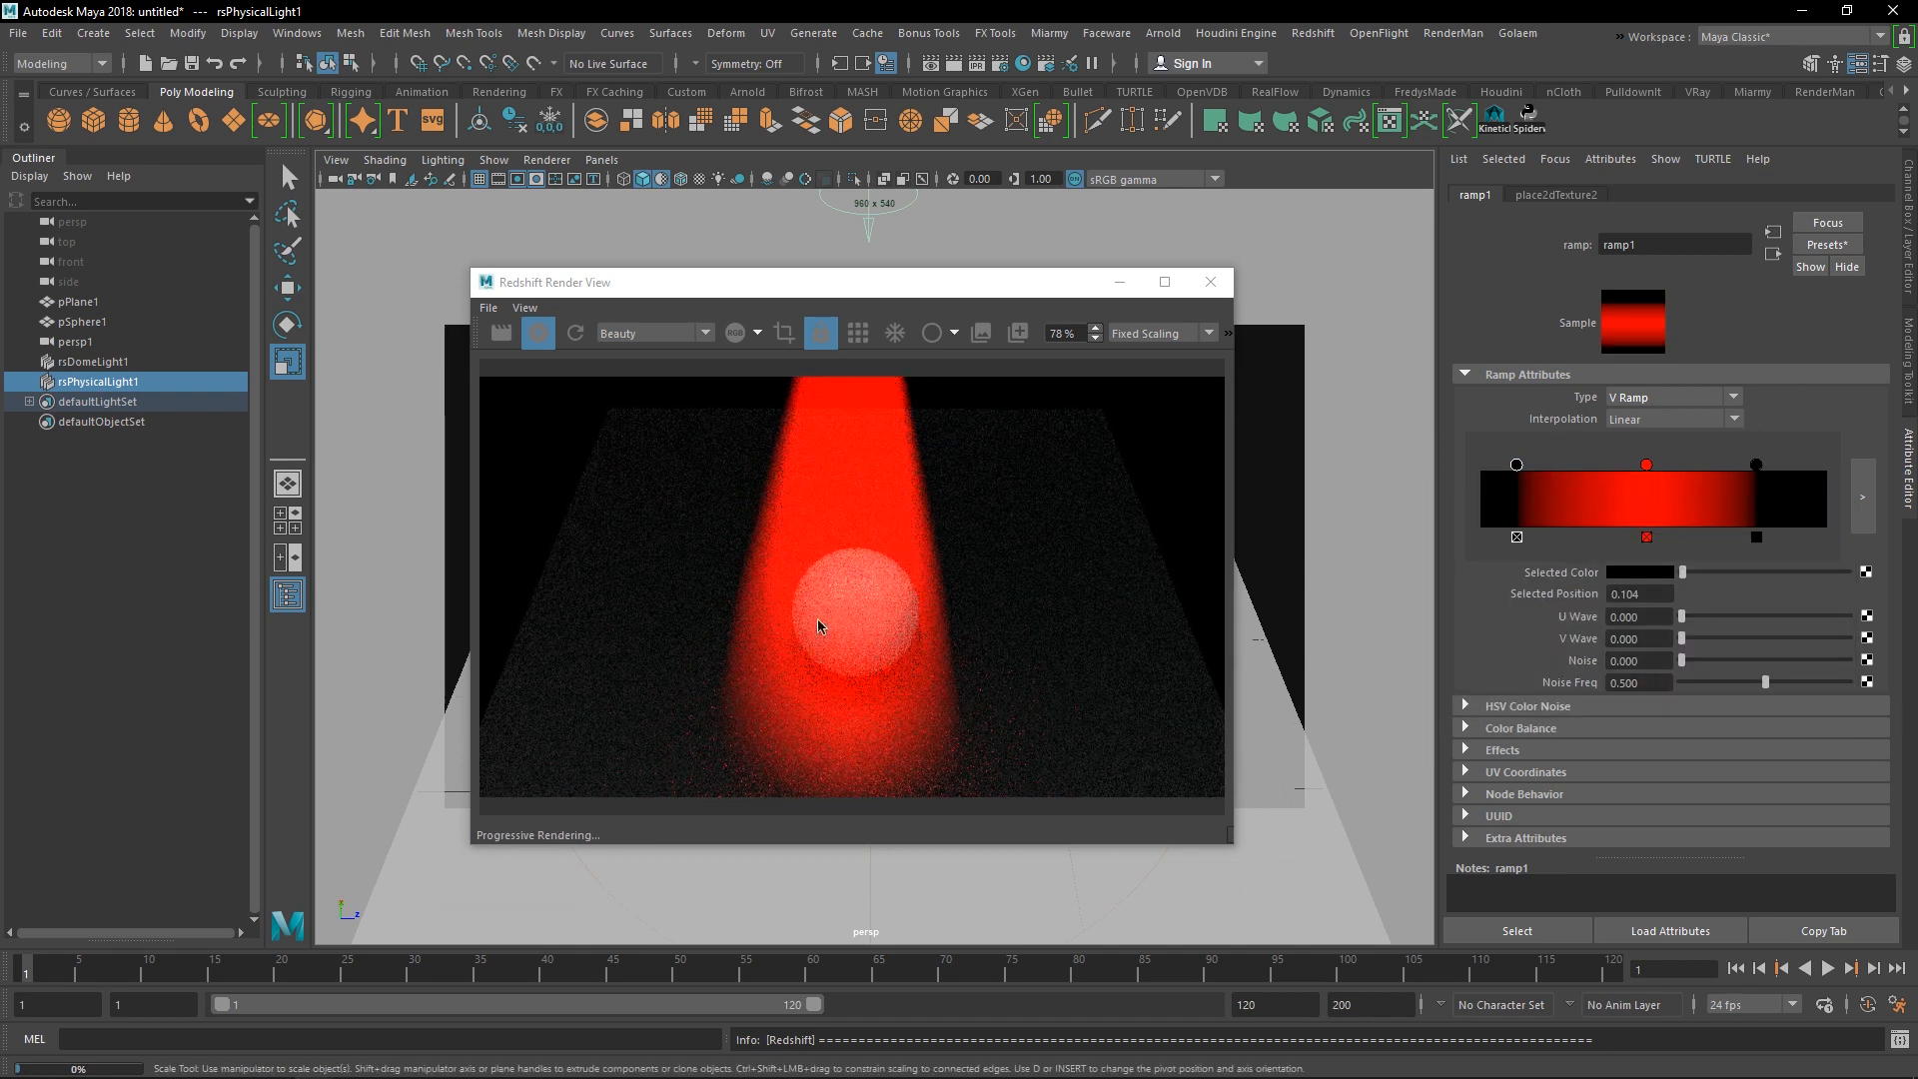
{"action": "left_click_drag", "start_coordinate": [867, 297], "coordinate": [1314, 338]}
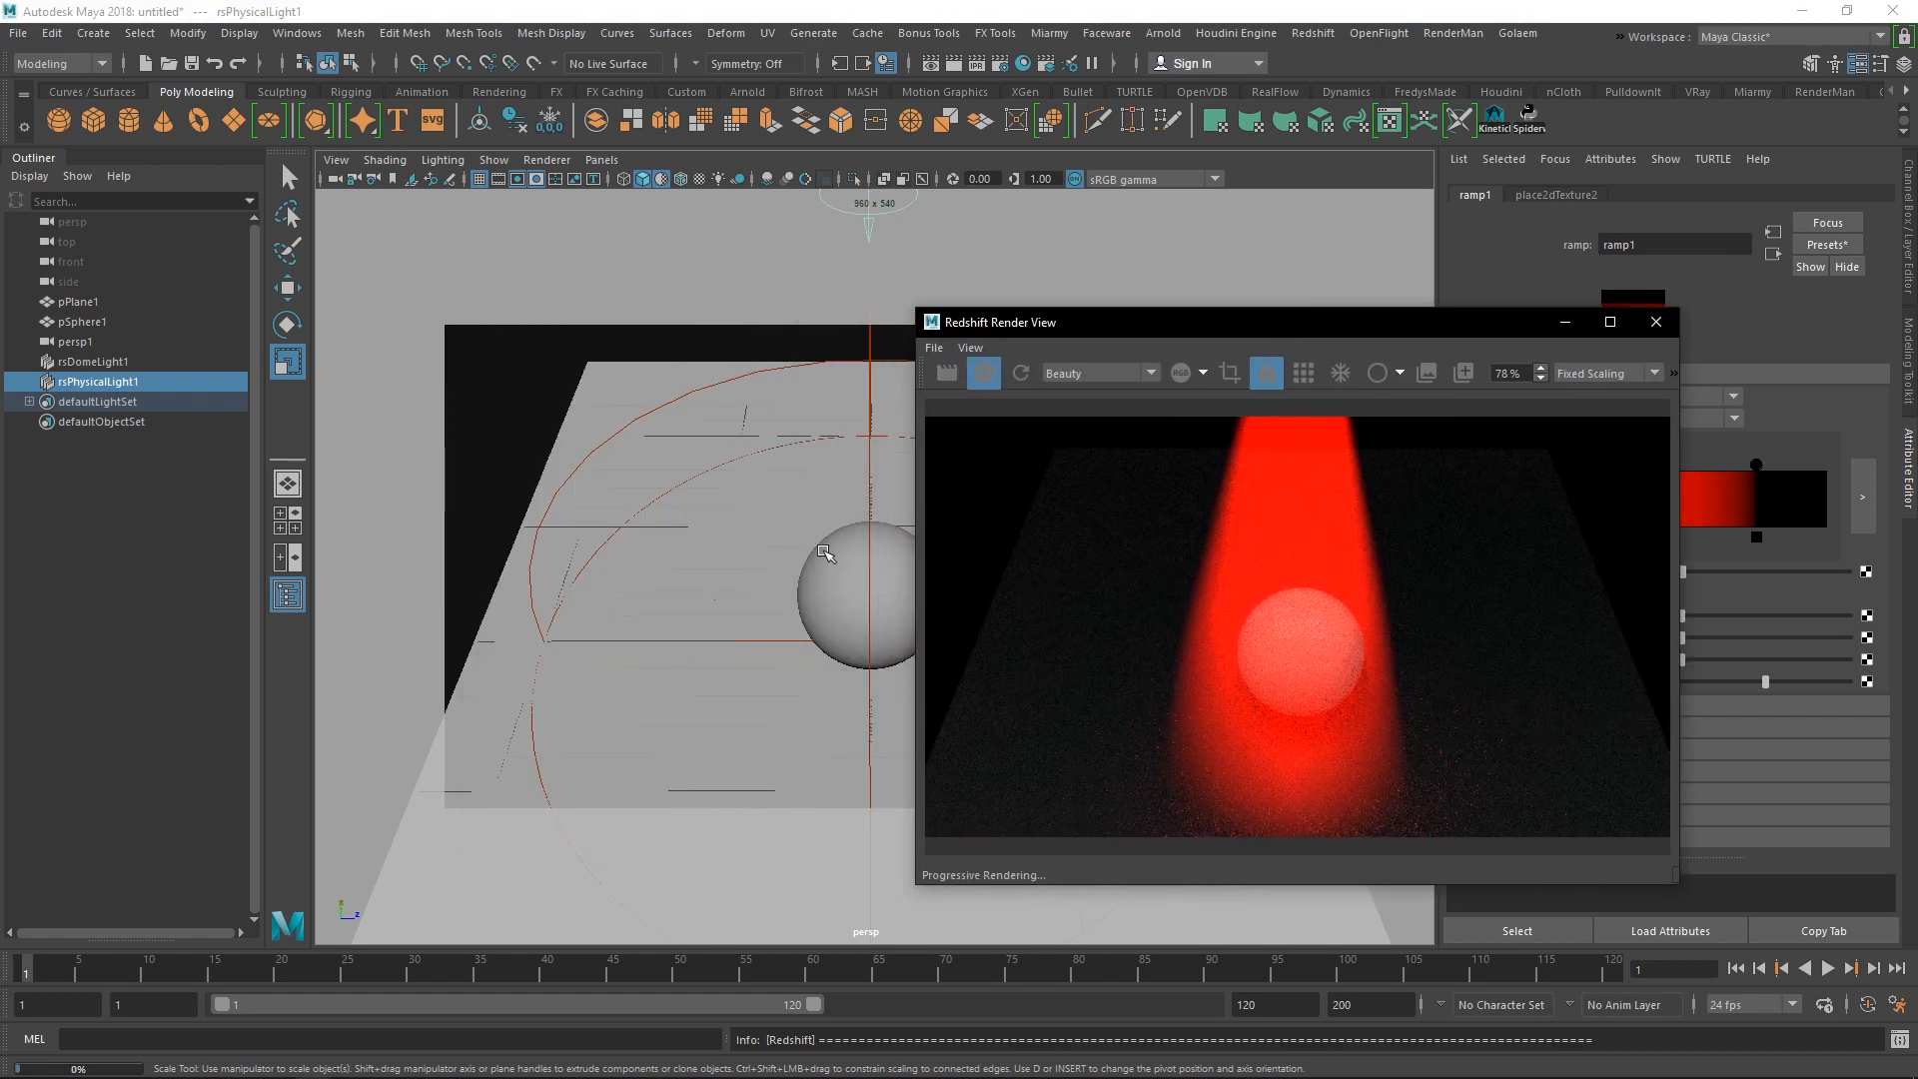
{"action": "left_click_drag", "start_coordinate": [827, 555], "coordinate": [914, 627], "text": "alt"}
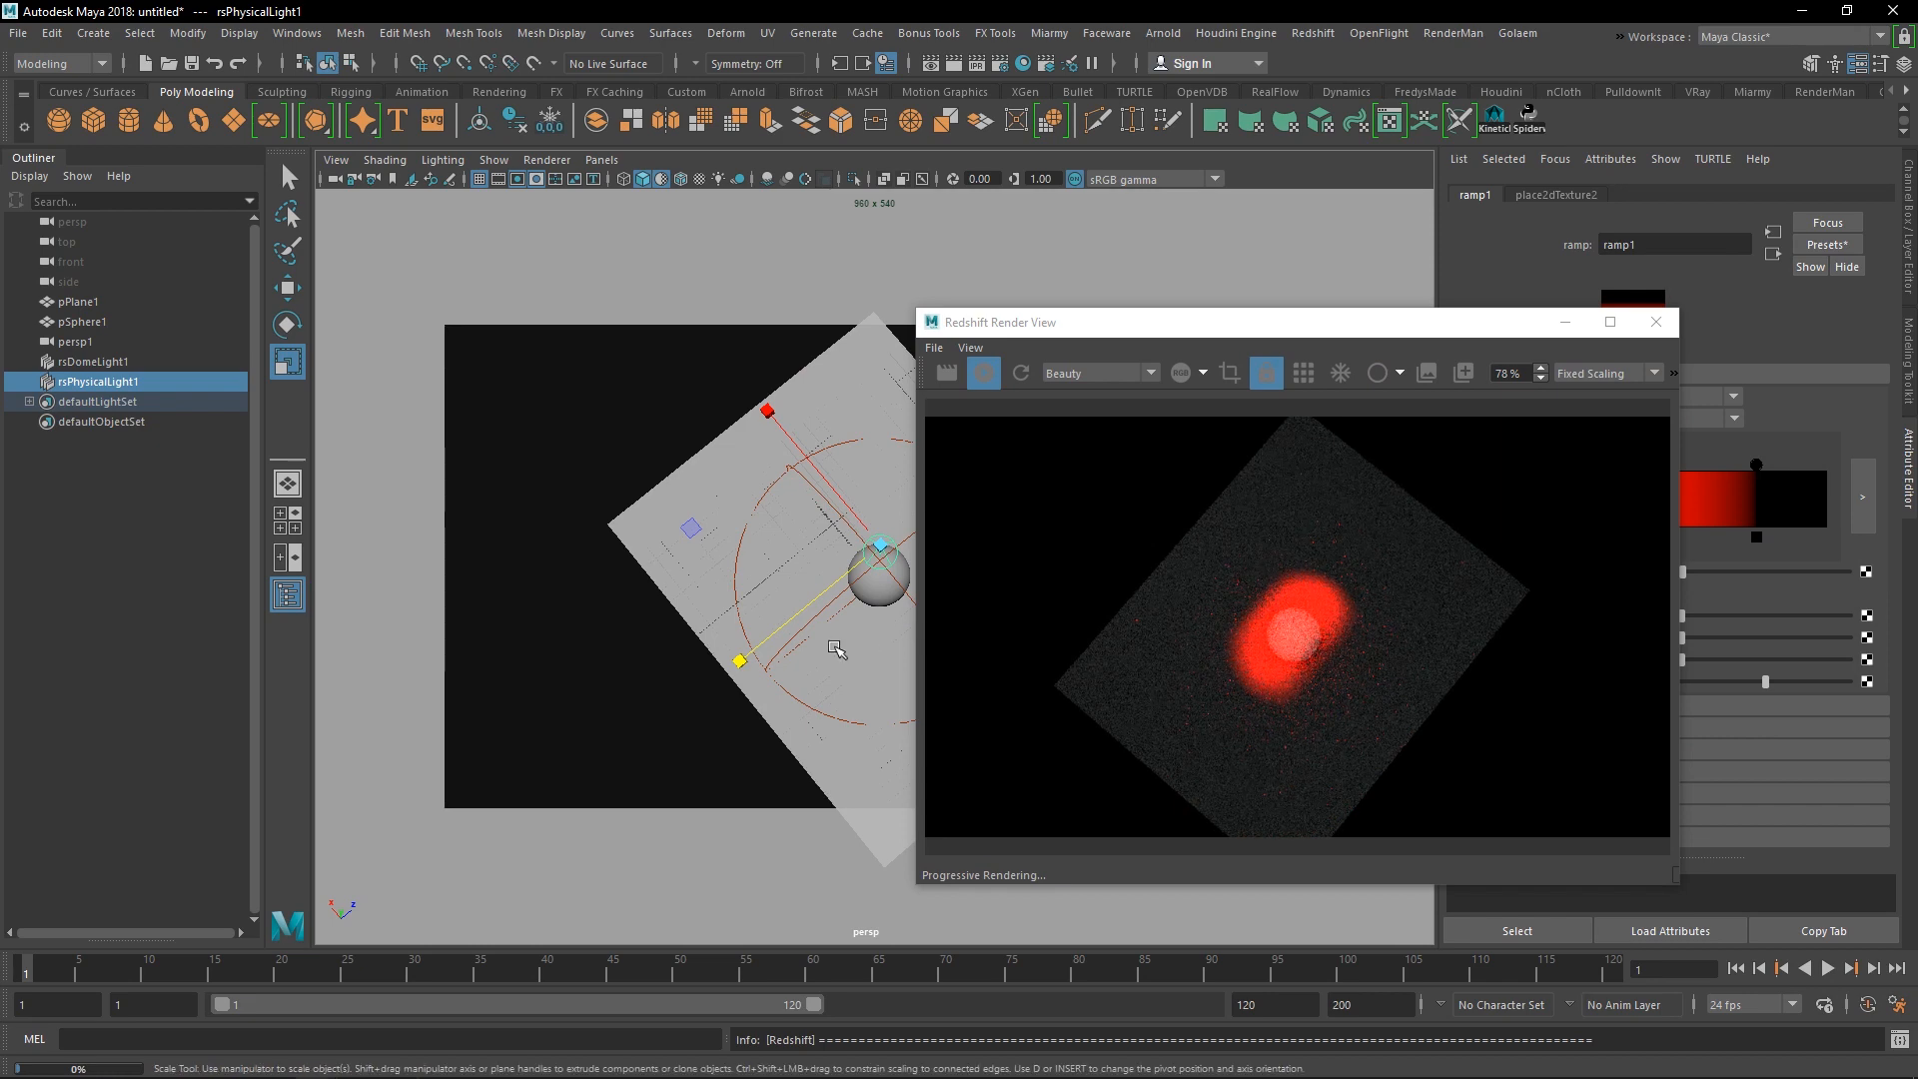
{"action": "left_click_drag", "start_coordinate": [811, 678], "coordinate": [889, 724], "text": "alt"}
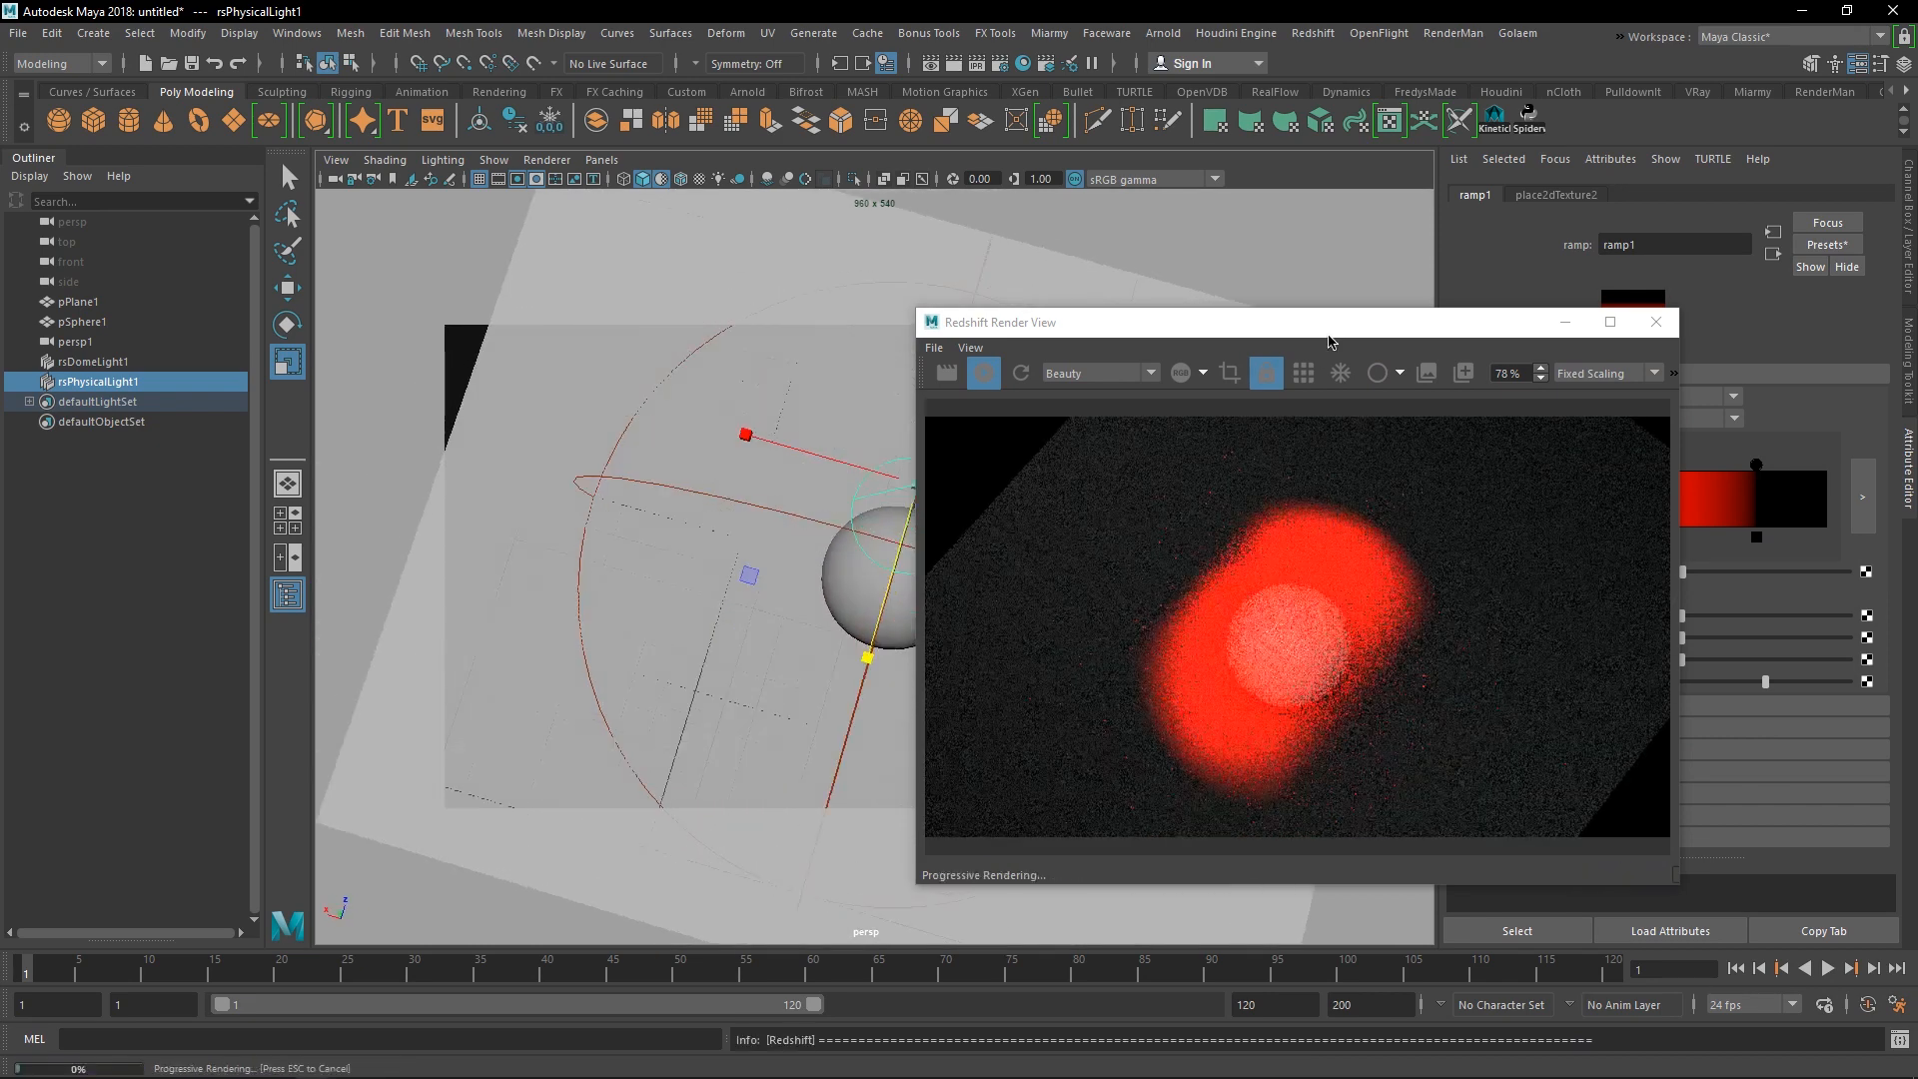
{"action": "left_click_drag", "start_coordinate": [1099, 322], "coordinate": [732, 314]}
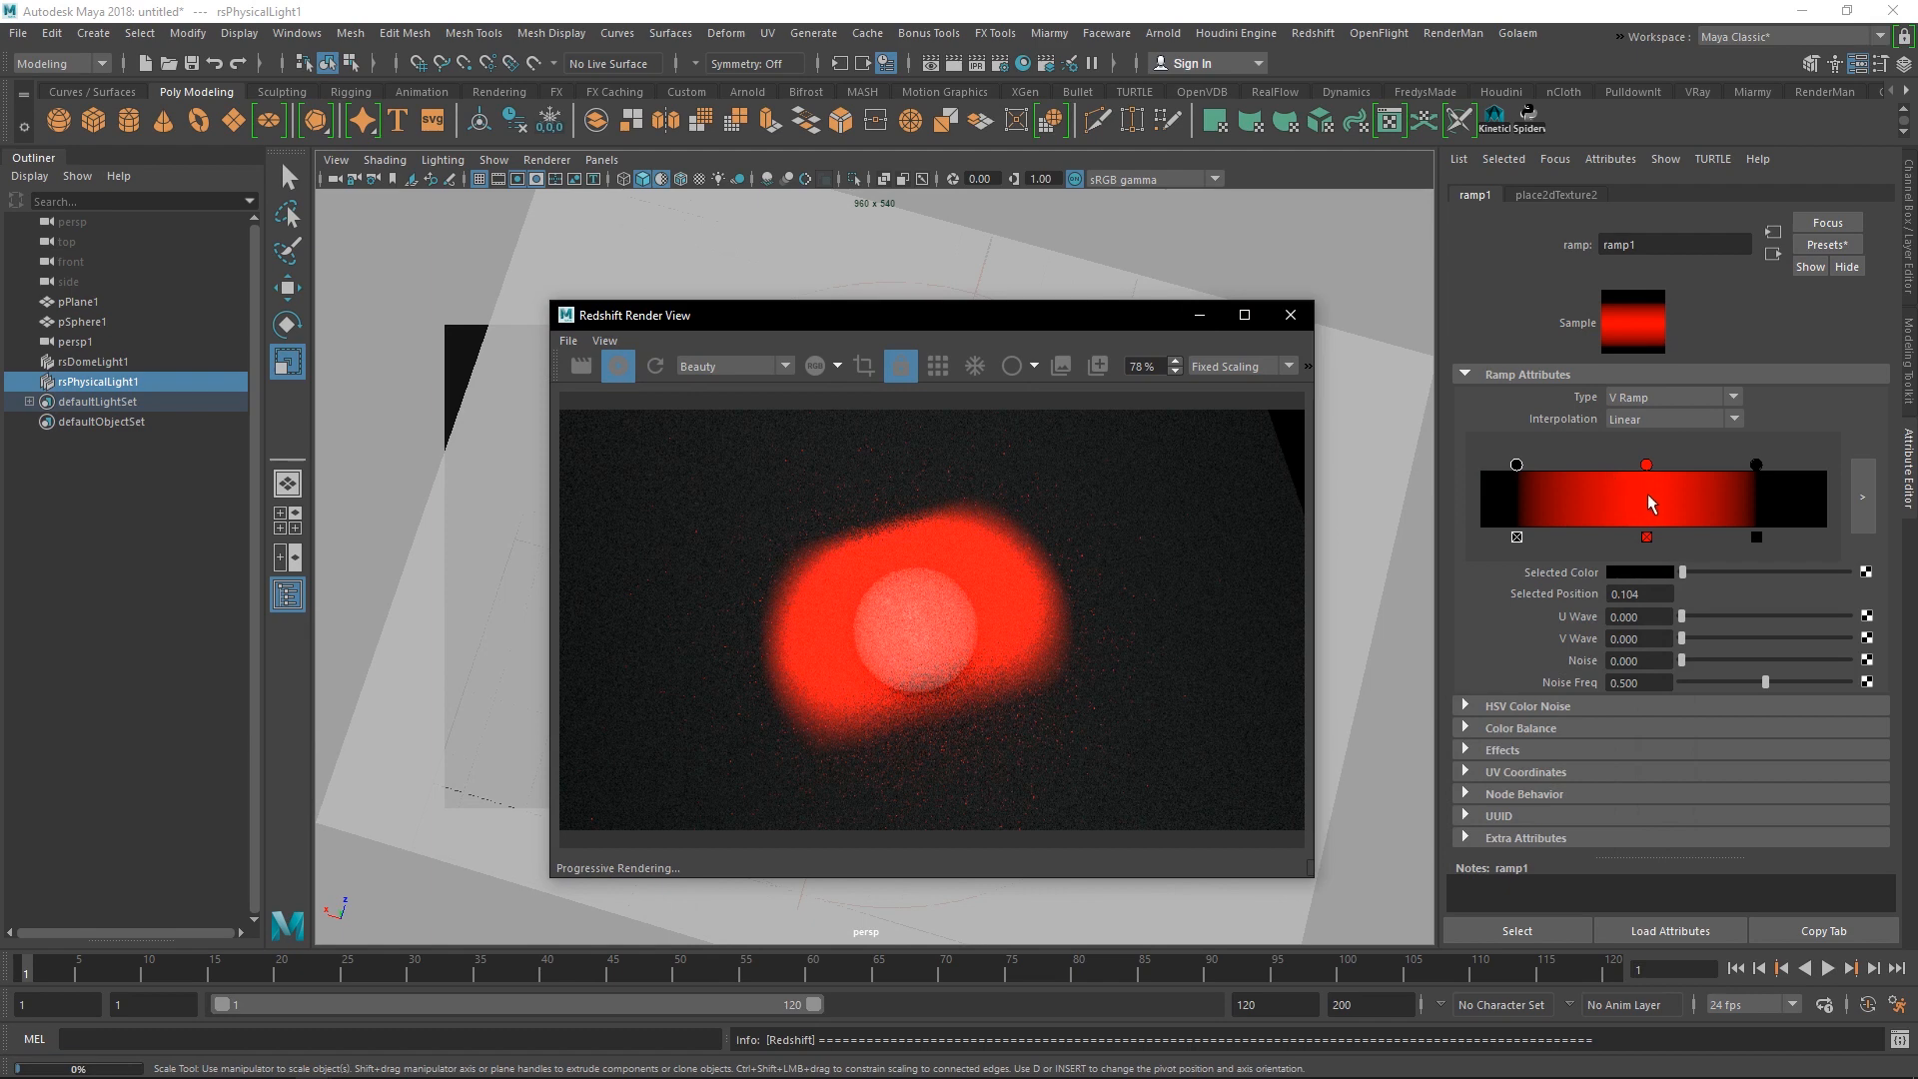
- Try sharpening the band's edges with extra red stops at 0.121 and 0.777, and remove both again
{"action": "left_click", "coordinate": [1621, 504]}
{"action": "left_click_drag", "start_coordinate": [1565, 515], "coordinate": [1523, 523]}
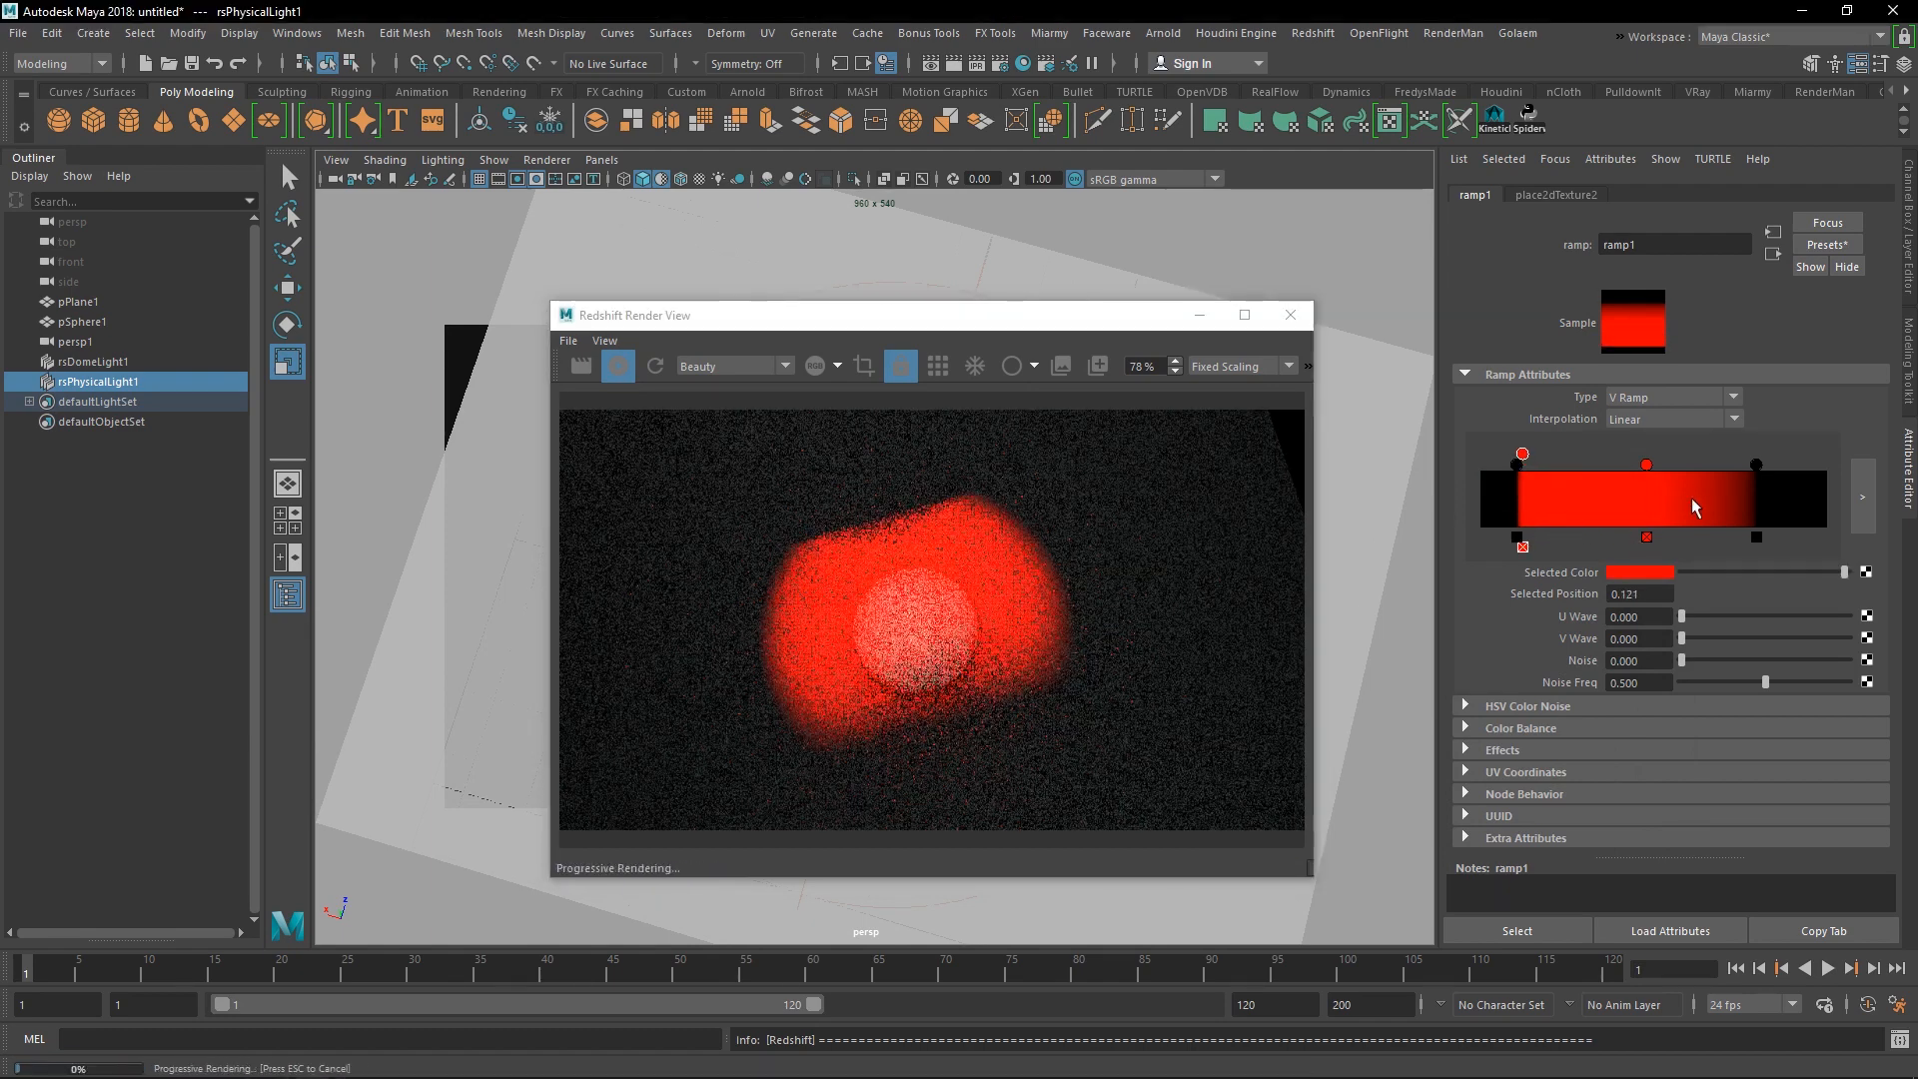
{"action": "left_click", "coordinate": [1718, 508]}
{"action": "left_click_drag", "start_coordinate": [1722, 509], "coordinate": [1748, 505]}
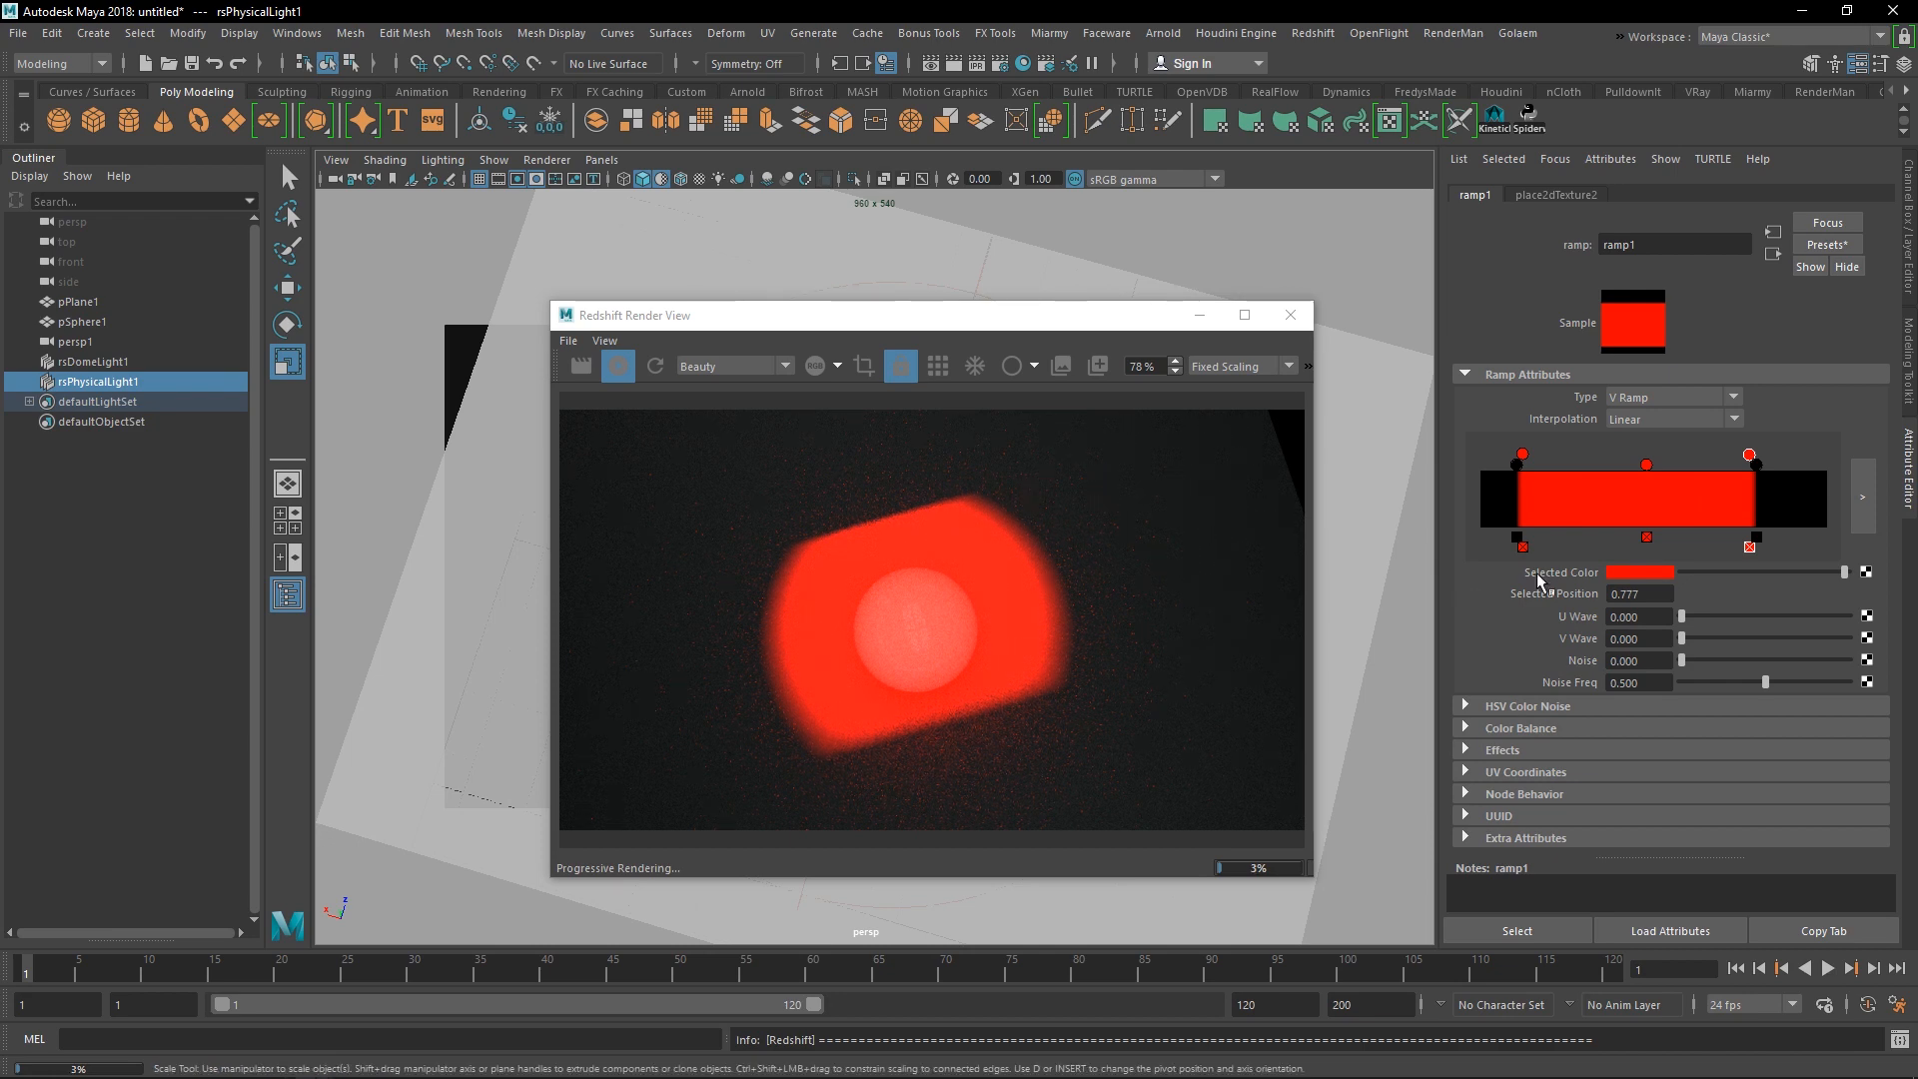
{"action": "left_click", "coordinate": [1523, 546]}
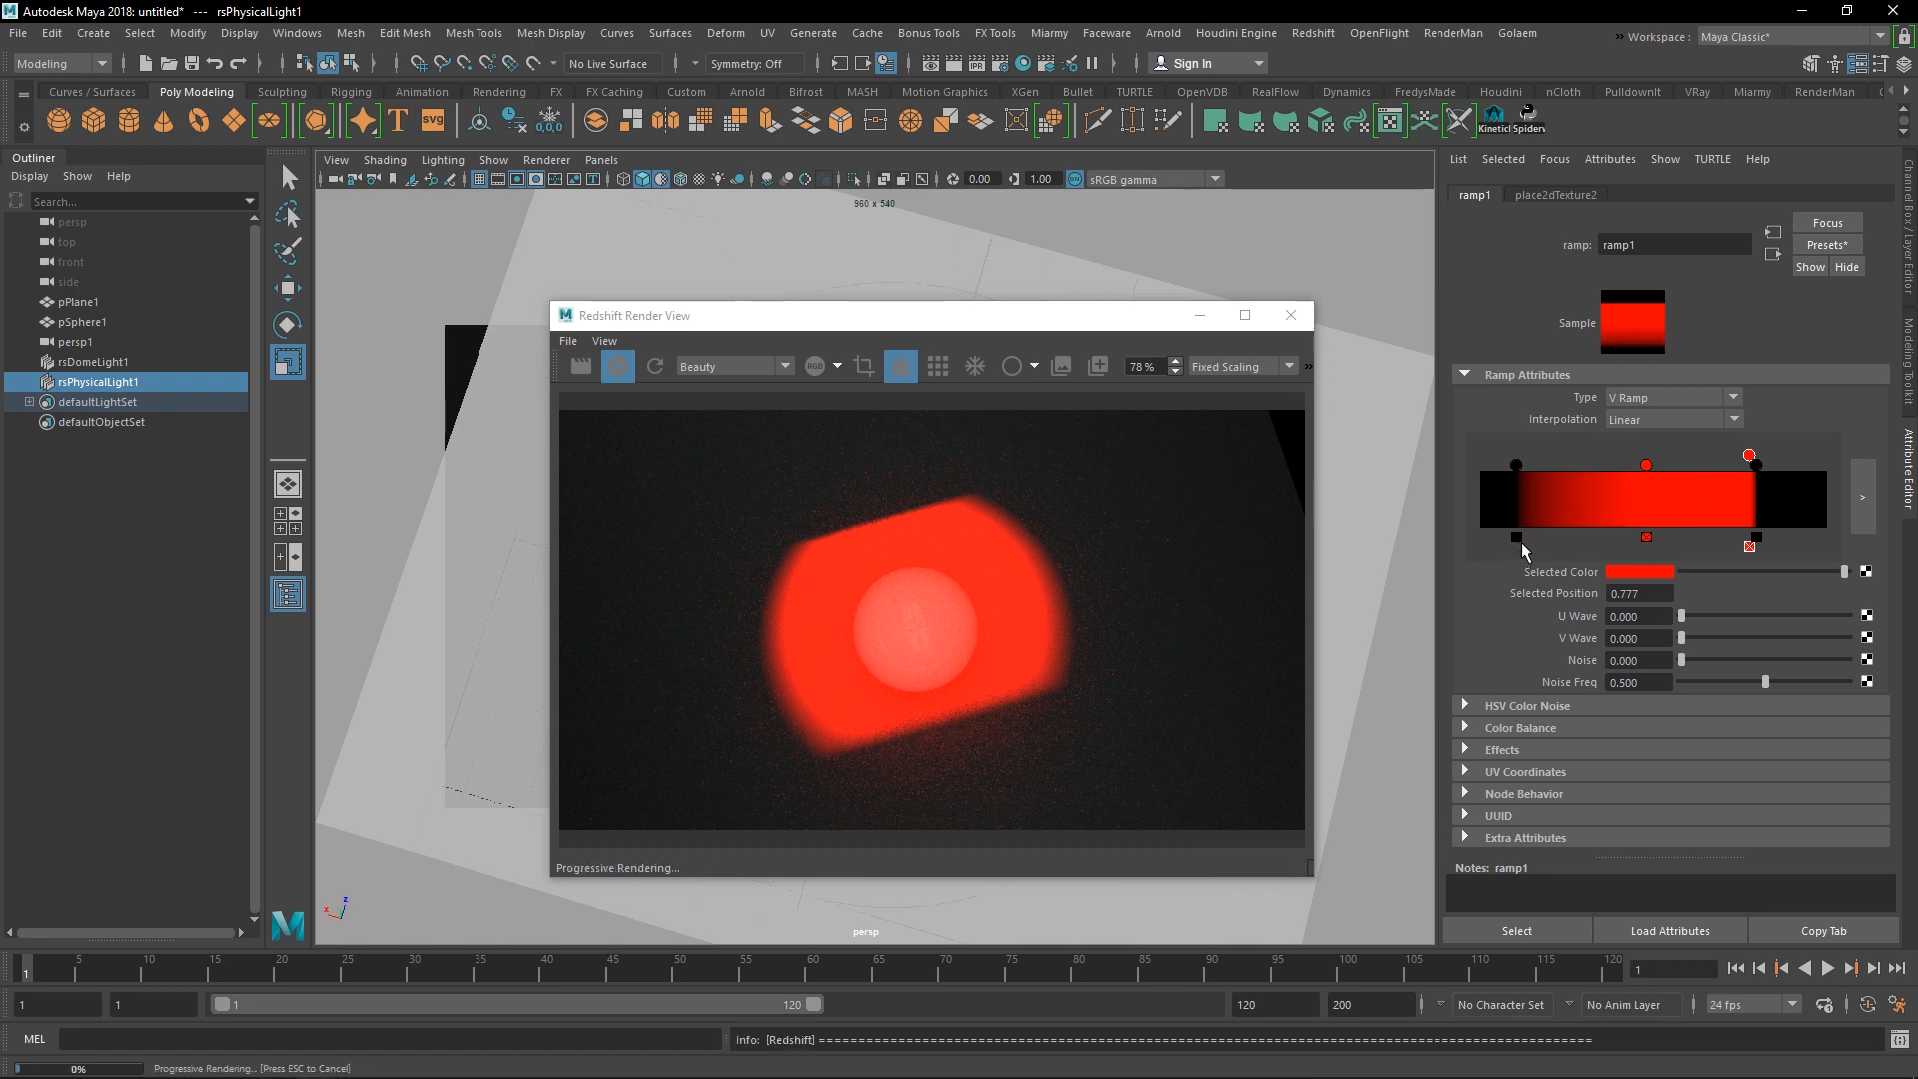
{"action": "left_click", "coordinate": [1749, 548]}
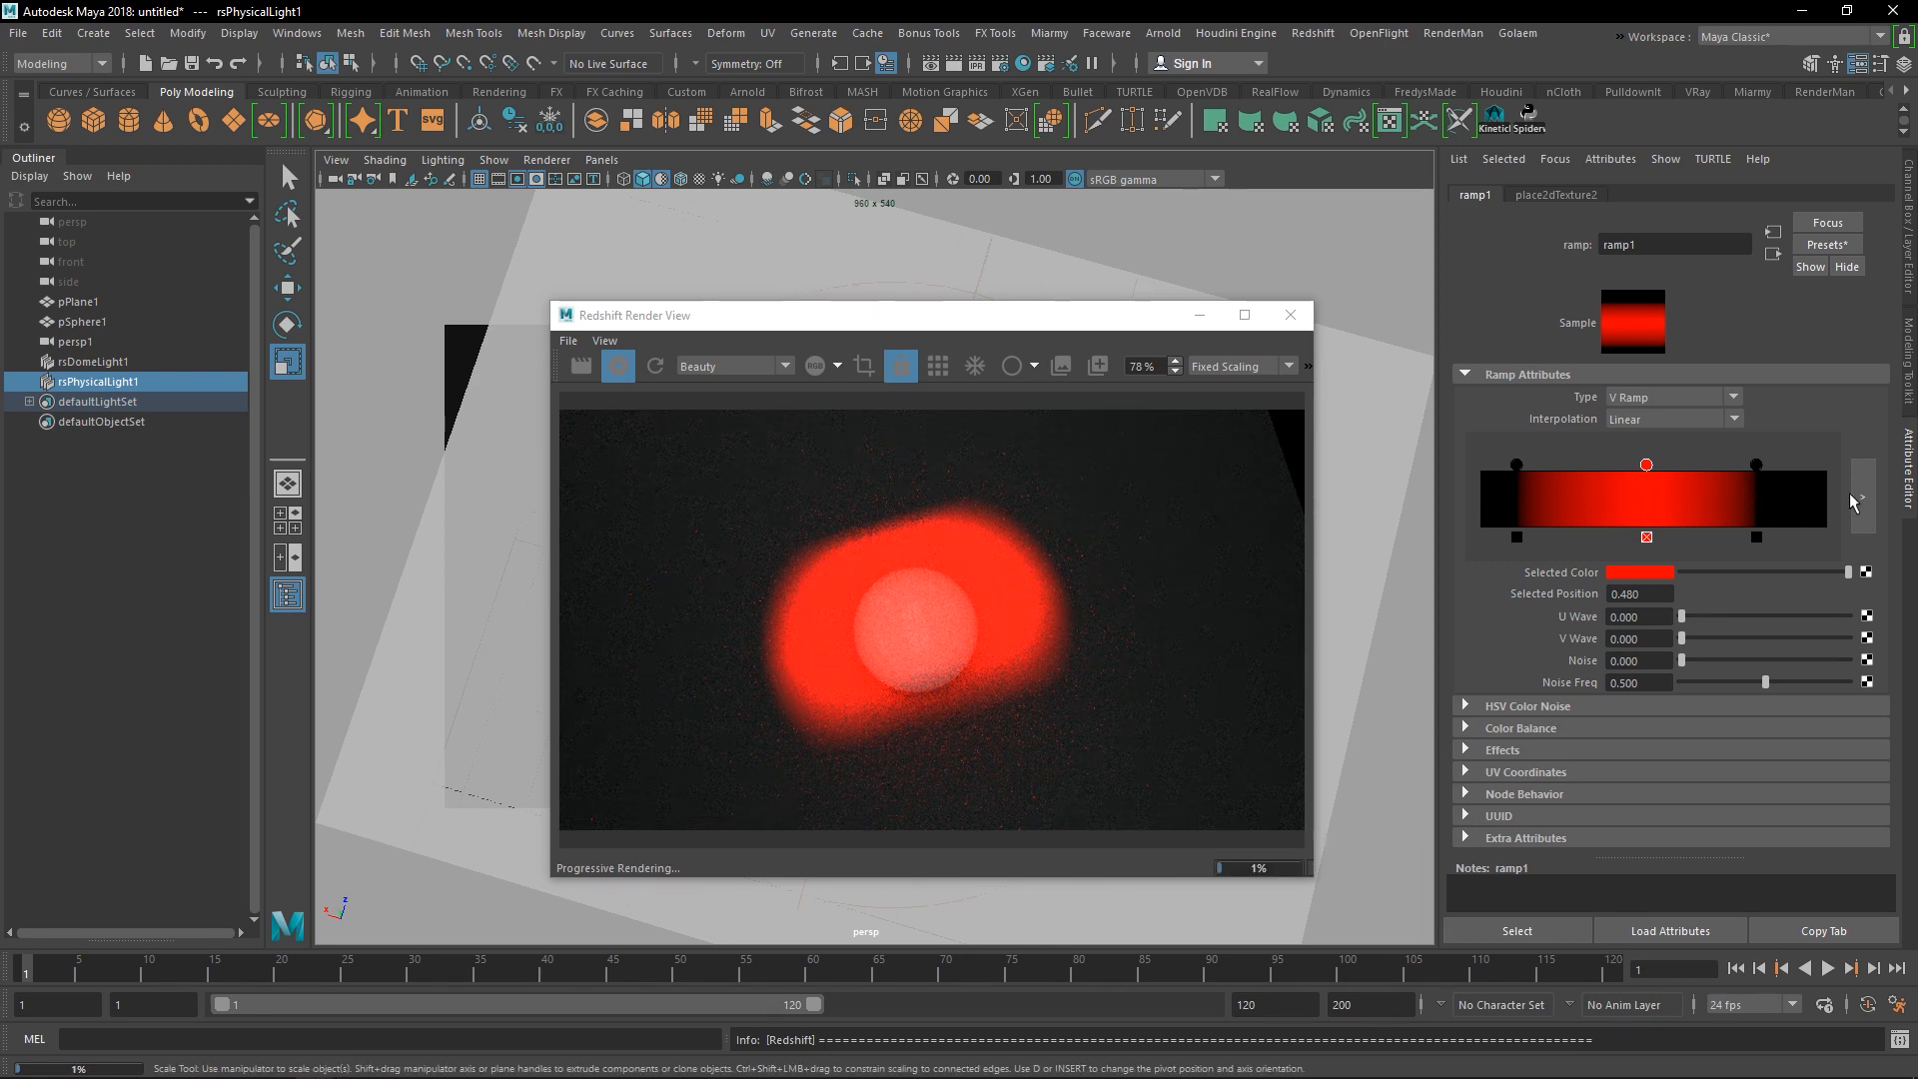
- In the enlarged ramp editor, move the black stops to 0.4718 and 0.4862 around the red stop, and close the editor
{"action": "left_click", "coordinate": [1858, 493]}
{"action": "left_click_drag", "start_coordinate": [1010, 788], "coordinate": [1143, 779]}
{"action": "left_click_drag", "start_coordinate": [261, 800], "coordinate": [949, 799]}
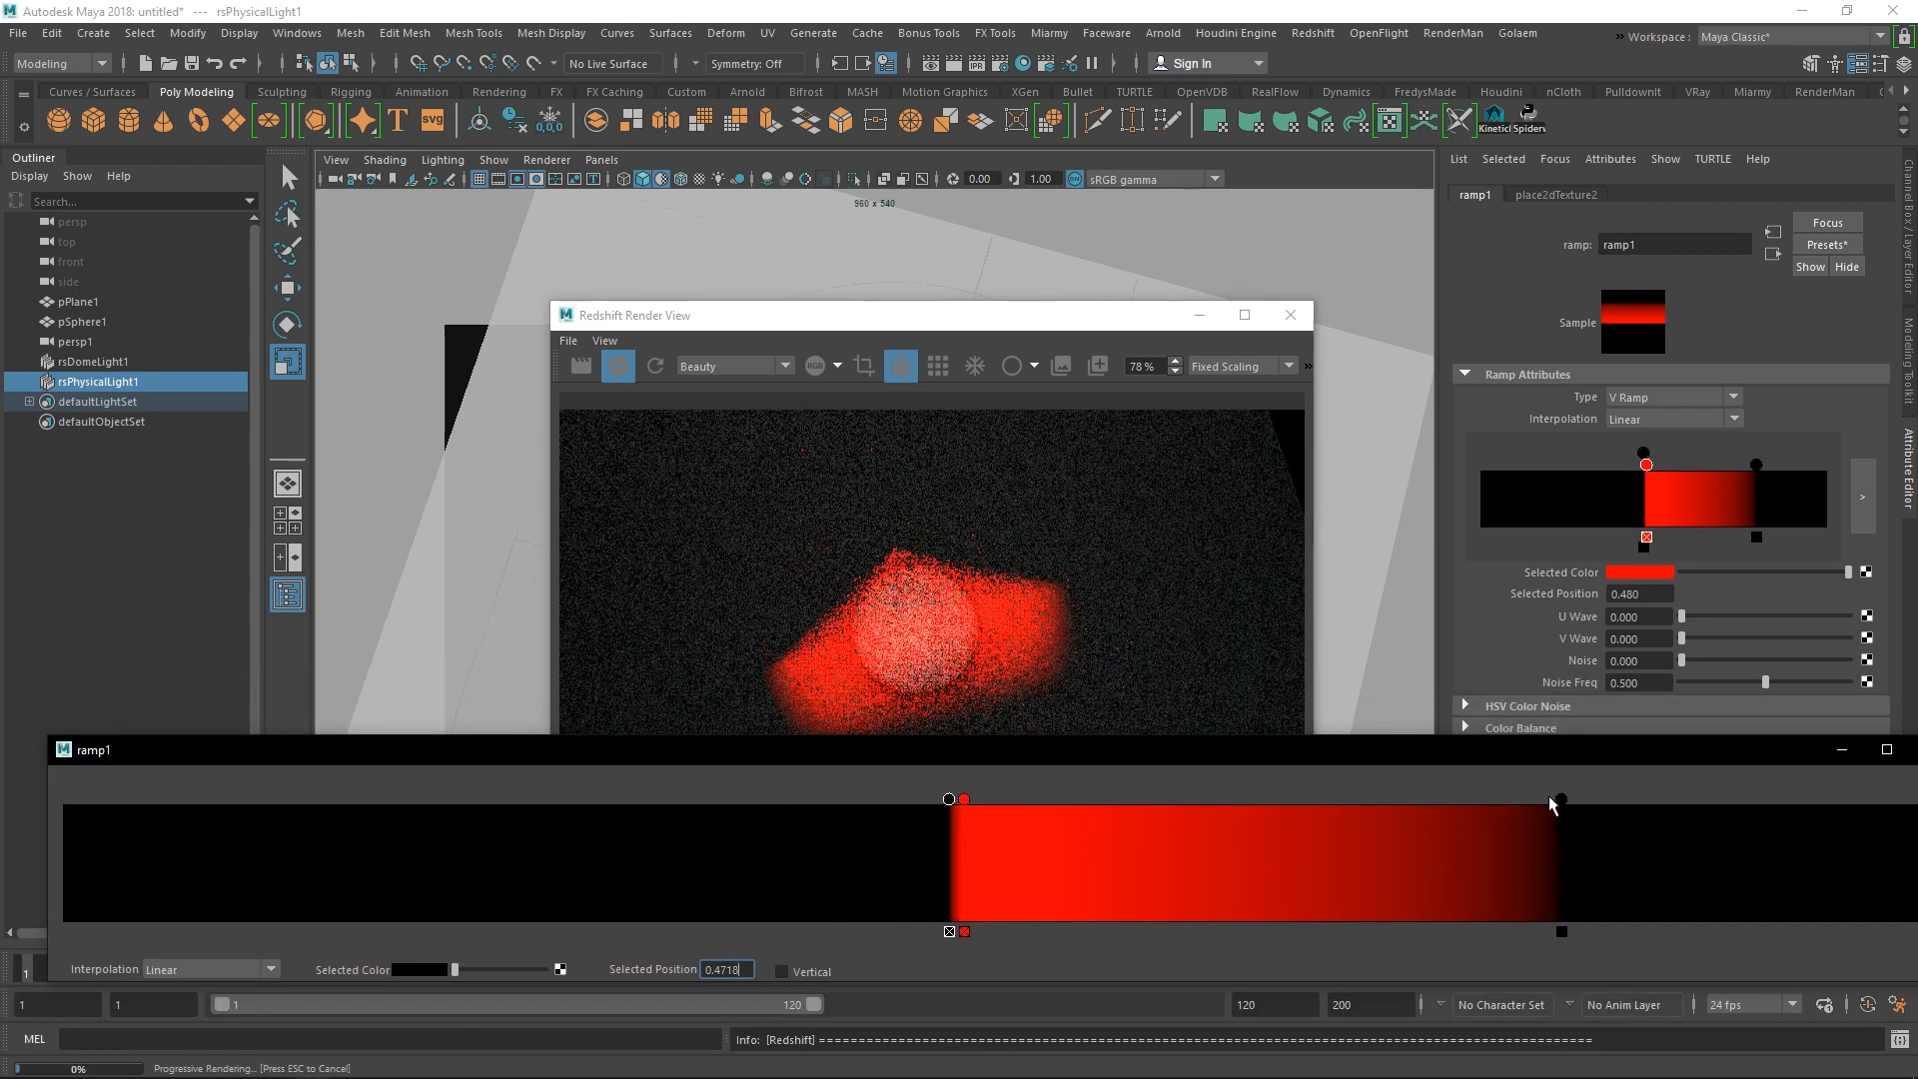
{"action": "left_click_drag", "start_coordinate": [1563, 800], "coordinate": [978, 831]}
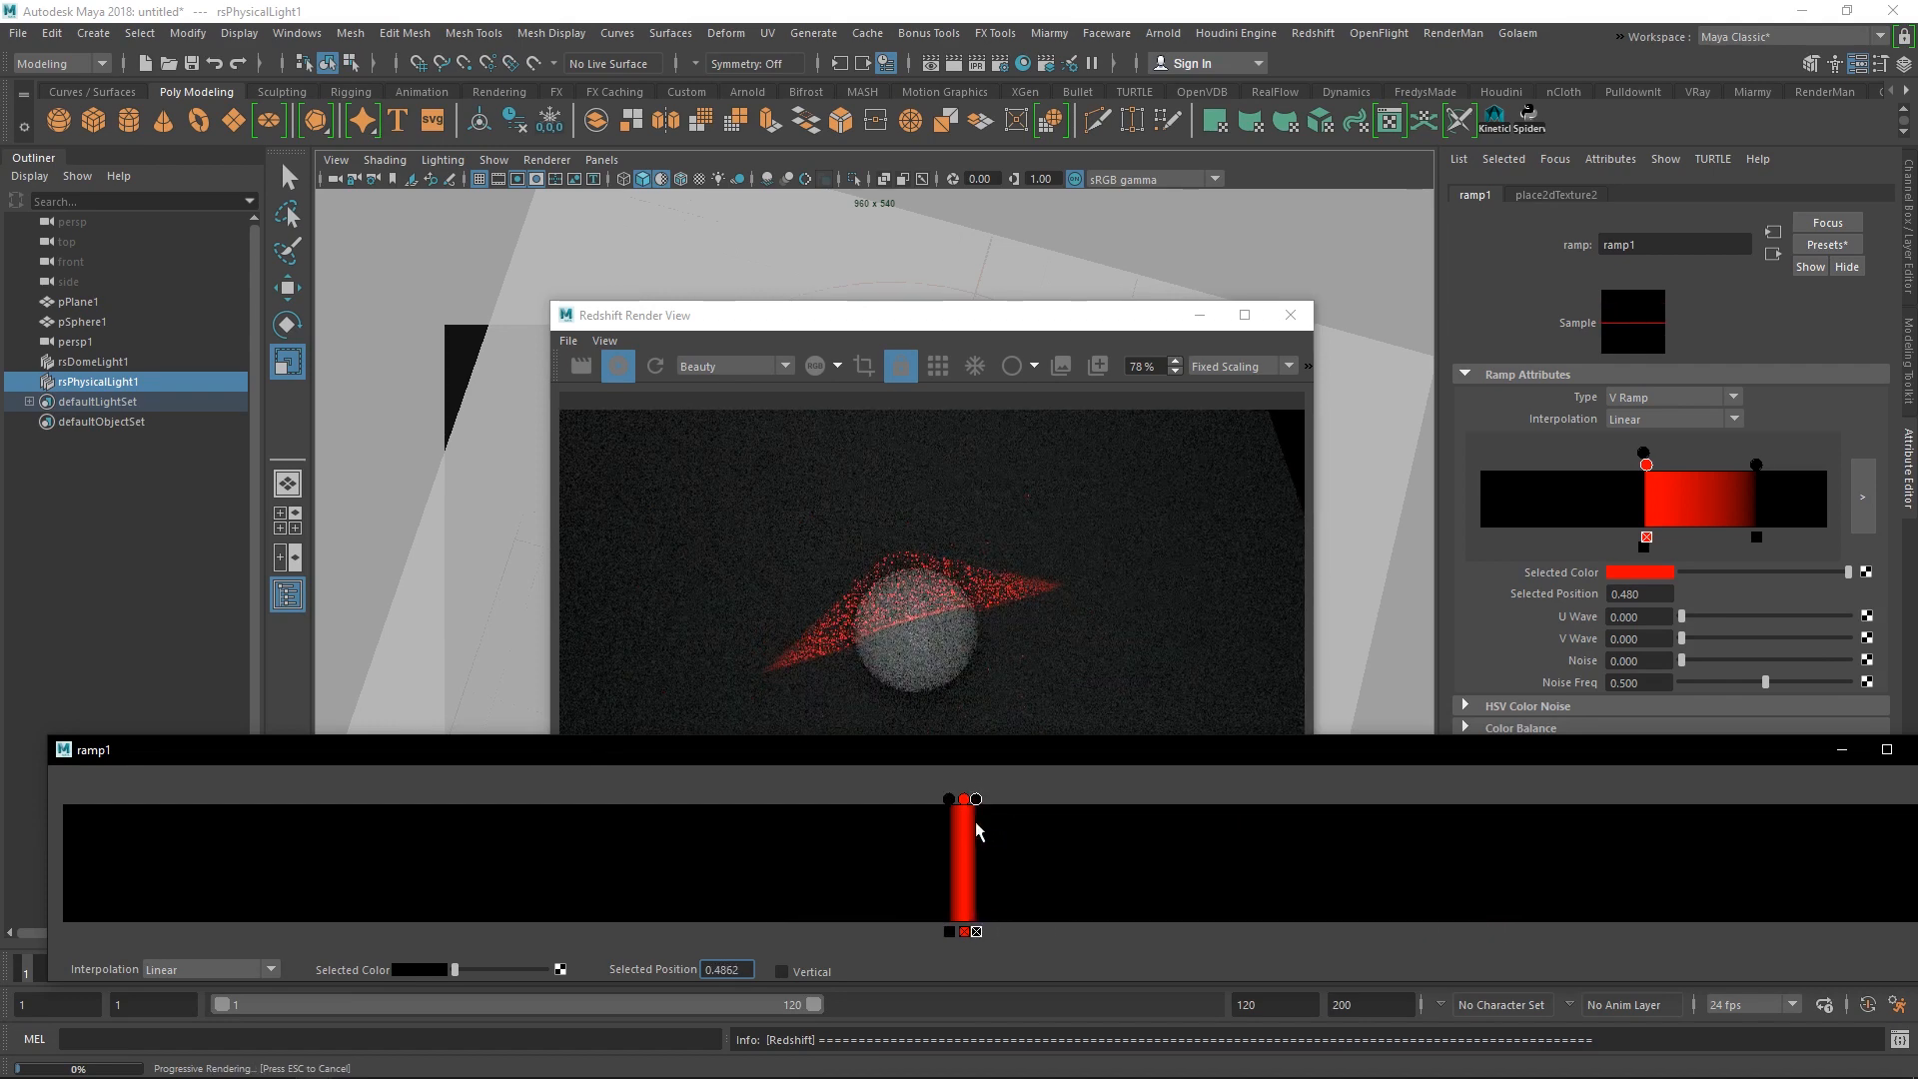
{"action": "double_click", "coordinate": [1678, 764]}
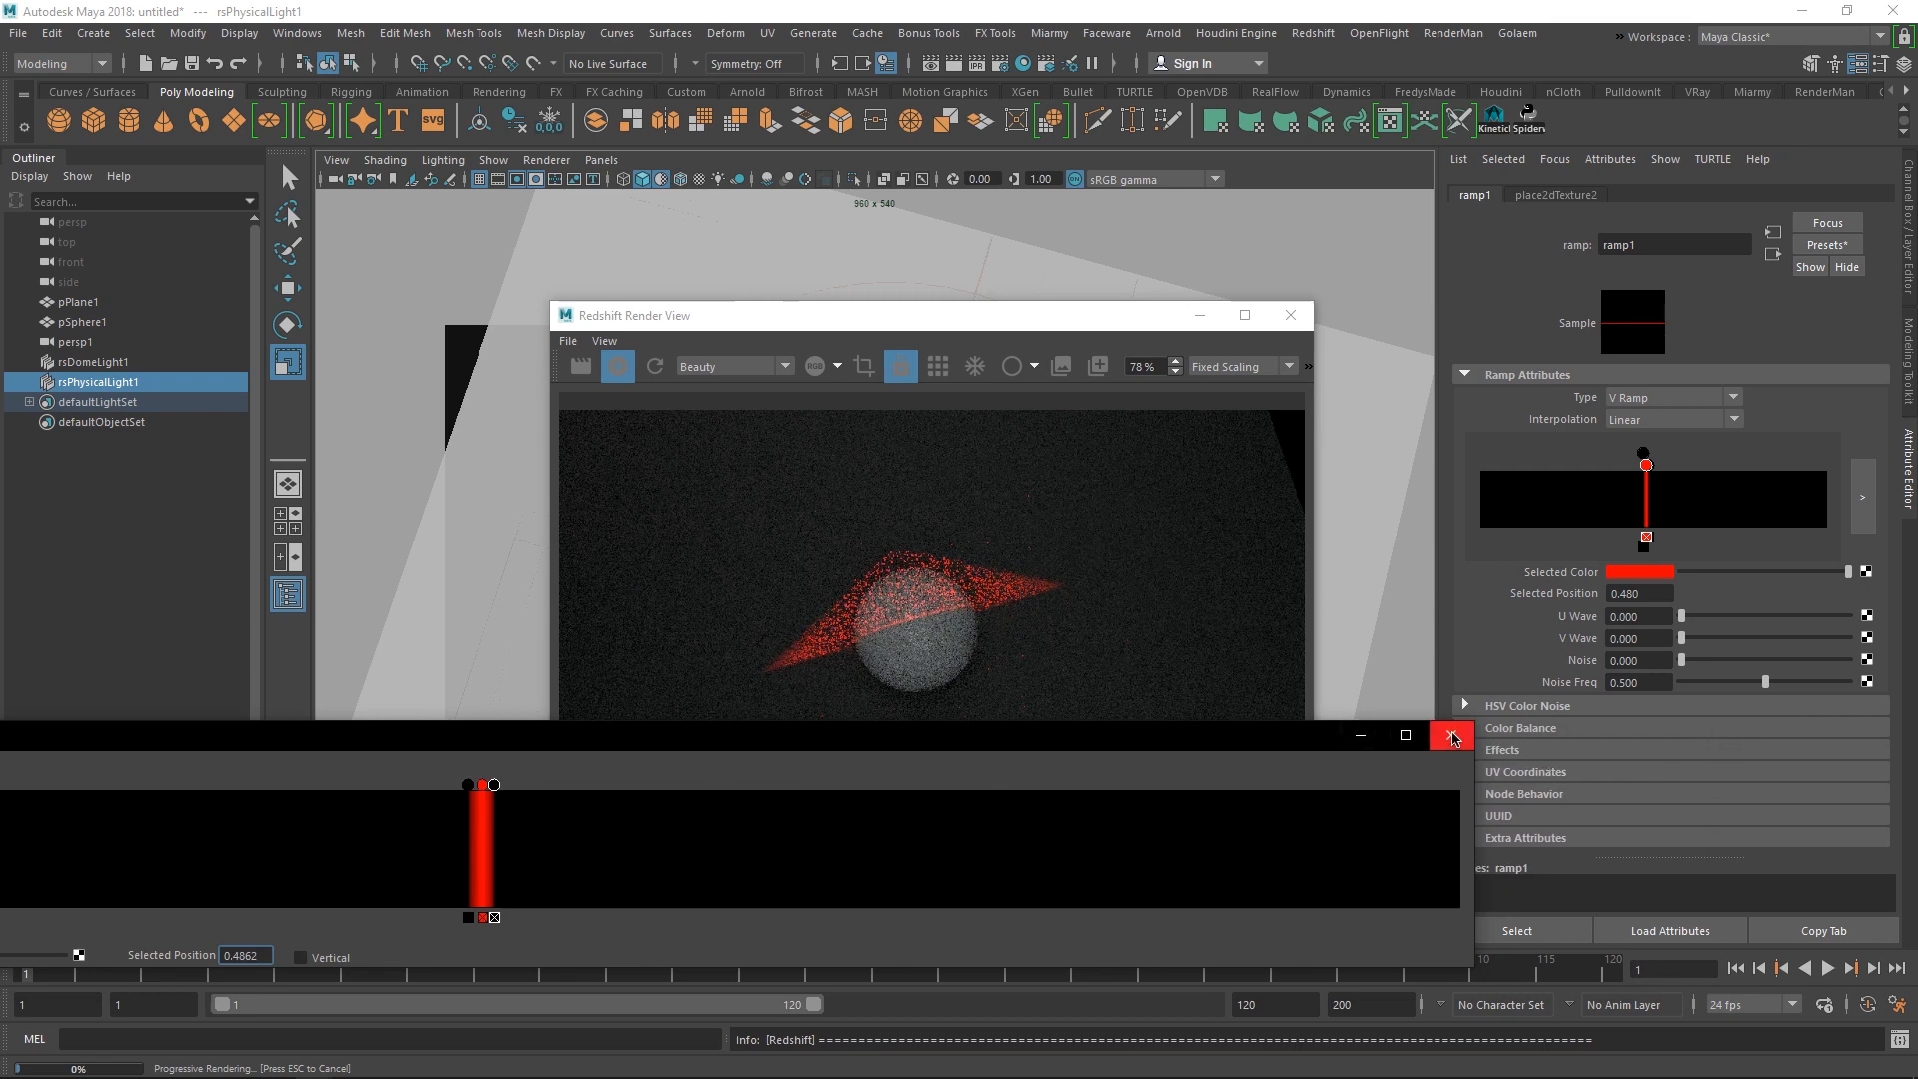
{"action": "left_click", "coordinate": [1450, 736]}
- Examine how the light falls across the sphere in the progressive render from several angles and distances
{"action": "left_click_drag", "start_coordinate": [987, 318], "coordinate": [1650, 357]}
{"action": "left_click_drag", "start_coordinate": [879, 624], "coordinate": [974, 648], "text": "alt"}
{"action": "scroll", "coordinate": [959, 638], "scroll_direction": "up", "scroll_amount": 3}
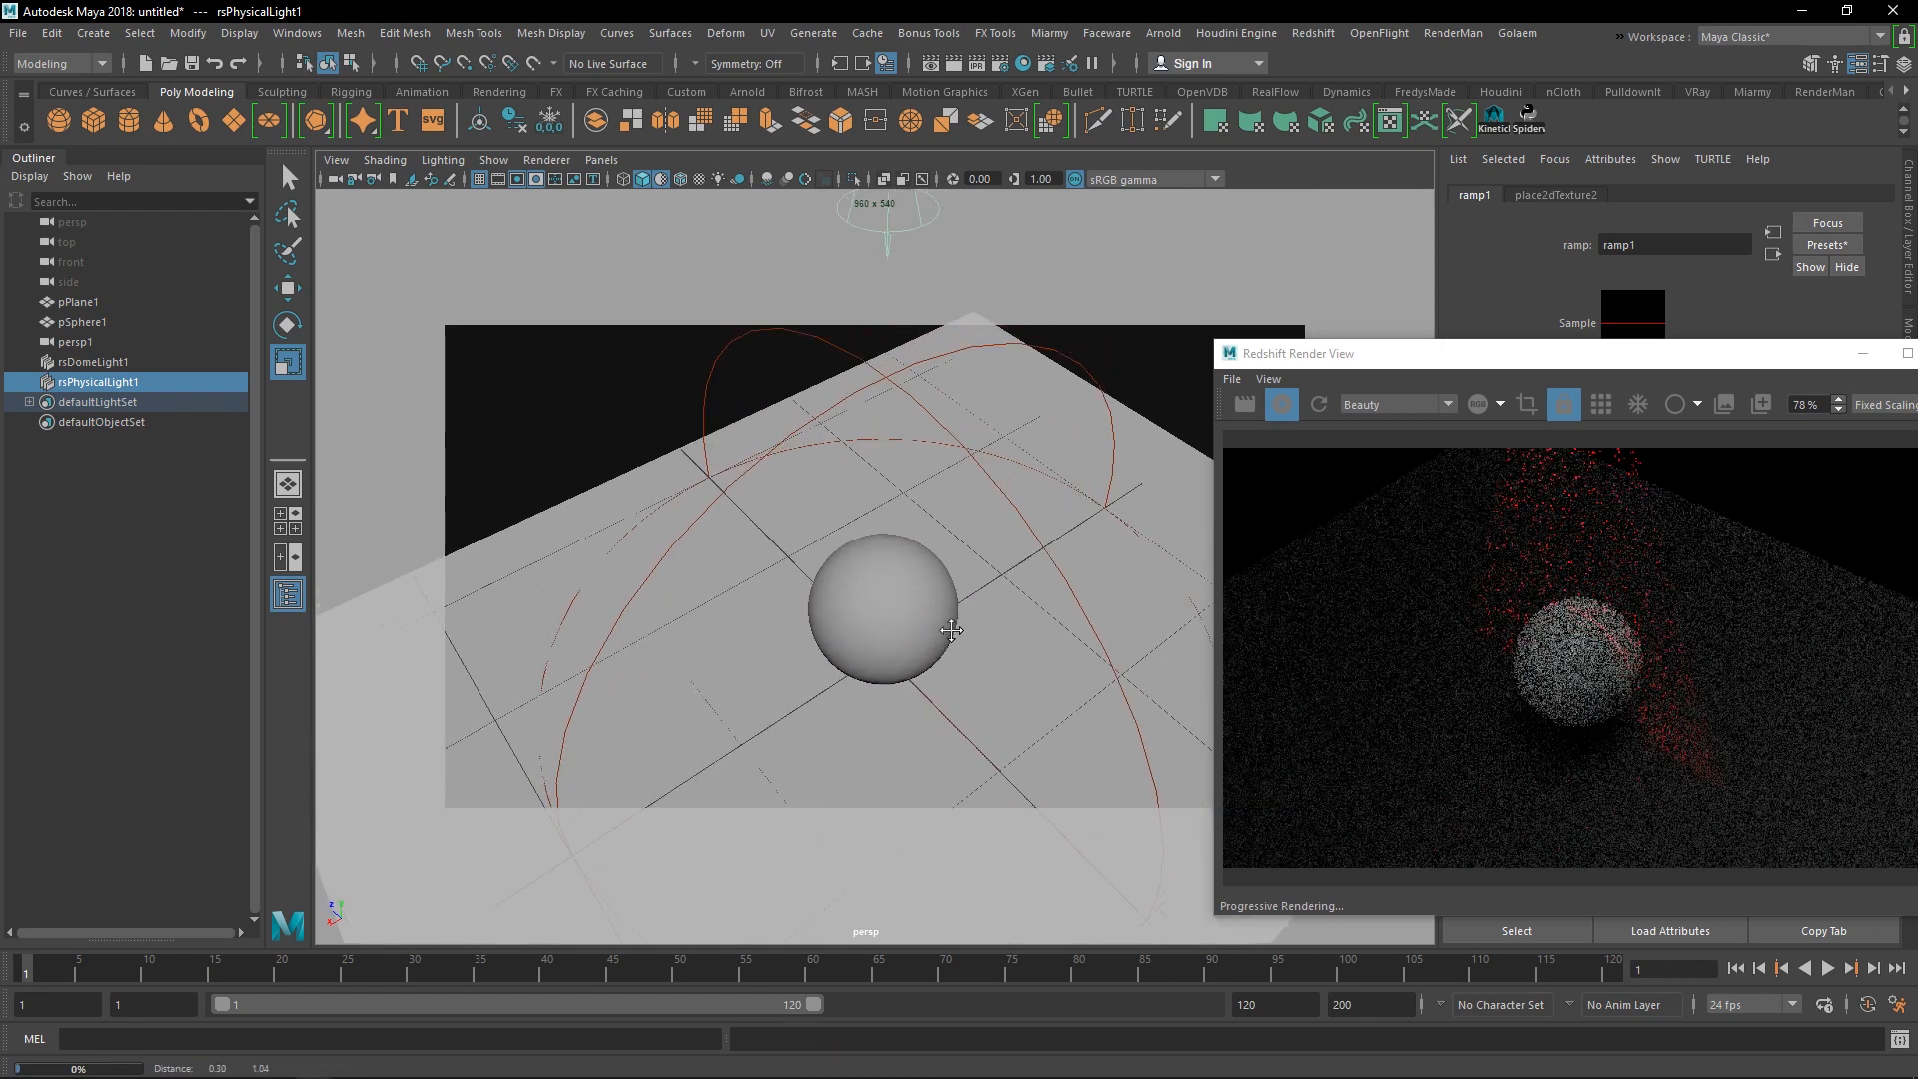
{"action": "scroll", "coordinate": [954, 634], "scroll_direction": "down", "scroll_amount": 5}
{"action": "left_click_drag", "start_coordinate": [939, 560], "coordinate": [872, 482], "text": "alt"}
{"action": "key", "text": "w"}
{"action": "right_click_drag", "start_coordinate": [872, 483], "coordinate": [923, 486], "text": "alt"}
{"action": "left_click_drag", "start_coordinate": [923, 486], "coordinate": [967, 534], "text": "alt"}
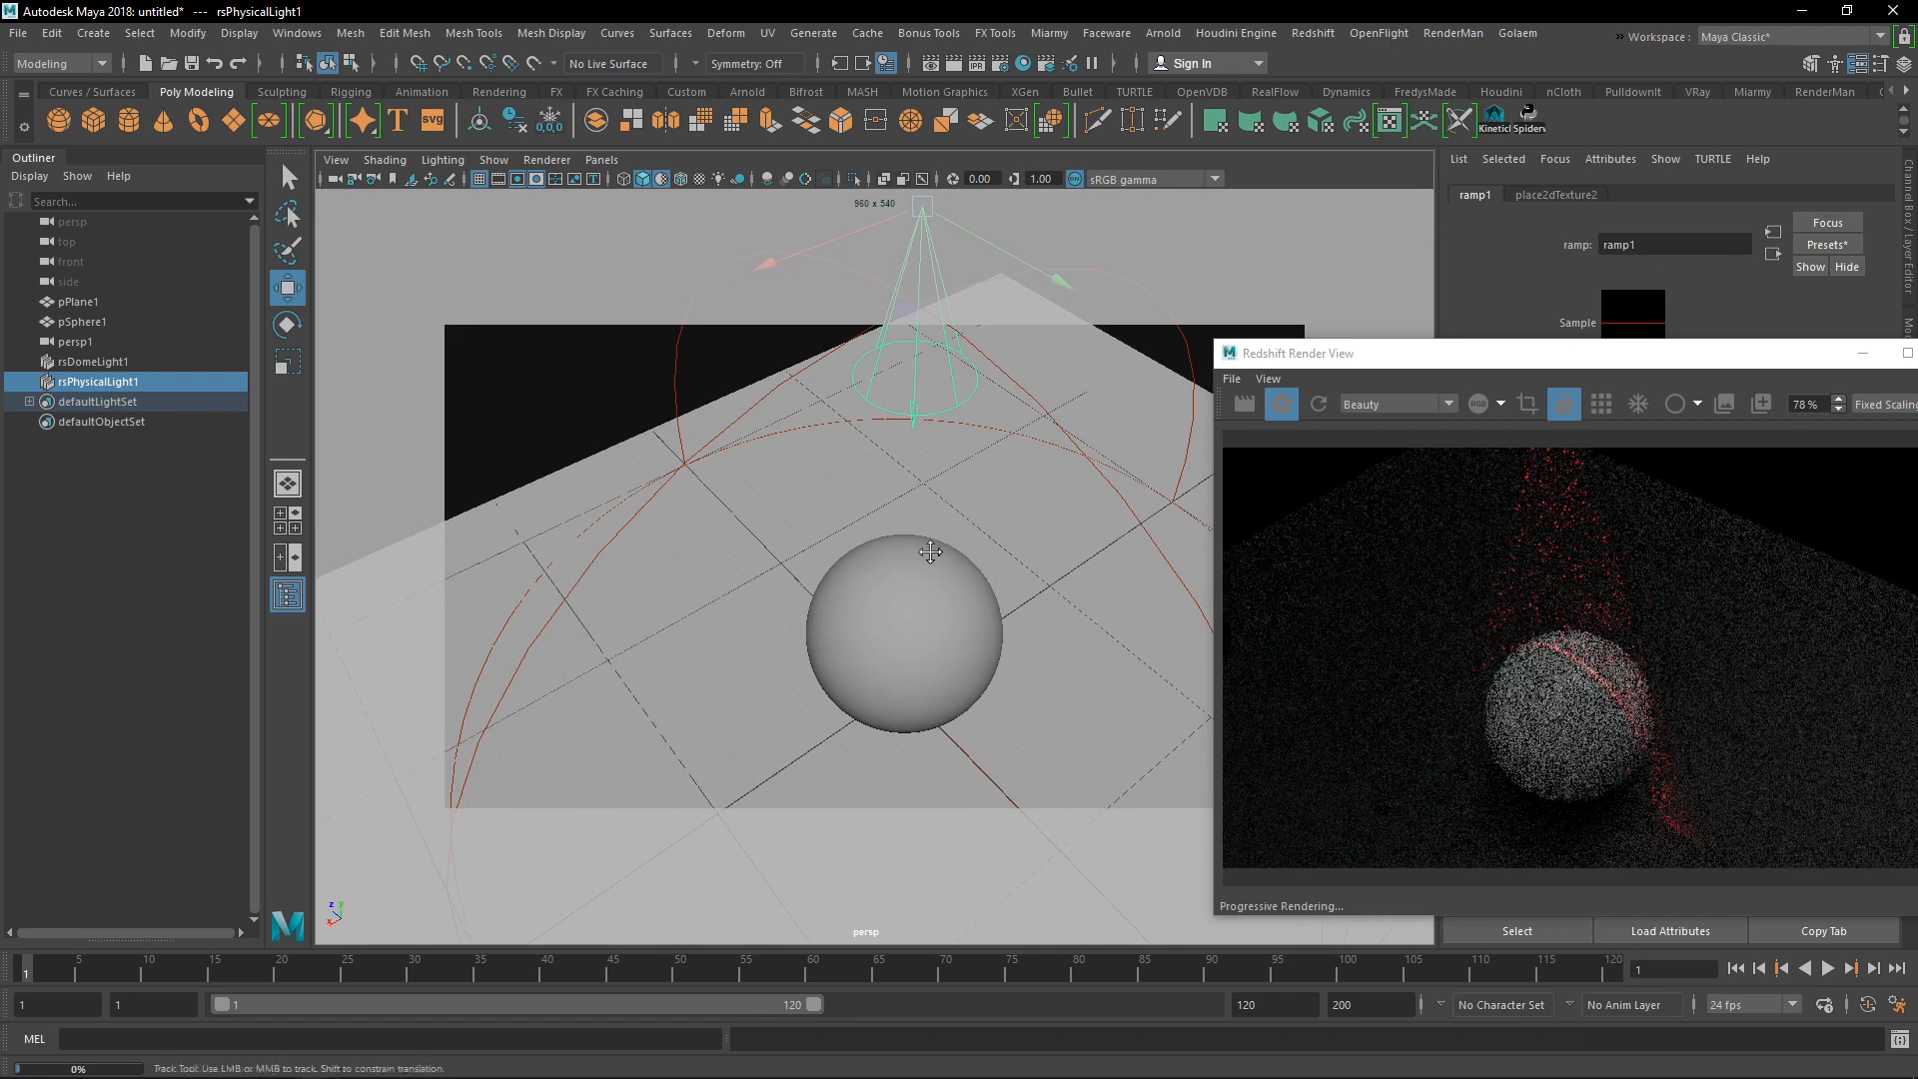
{"action": "left_click_drag", "start_coordinate": [1681, 358], "coordinate": [1490, 210]}
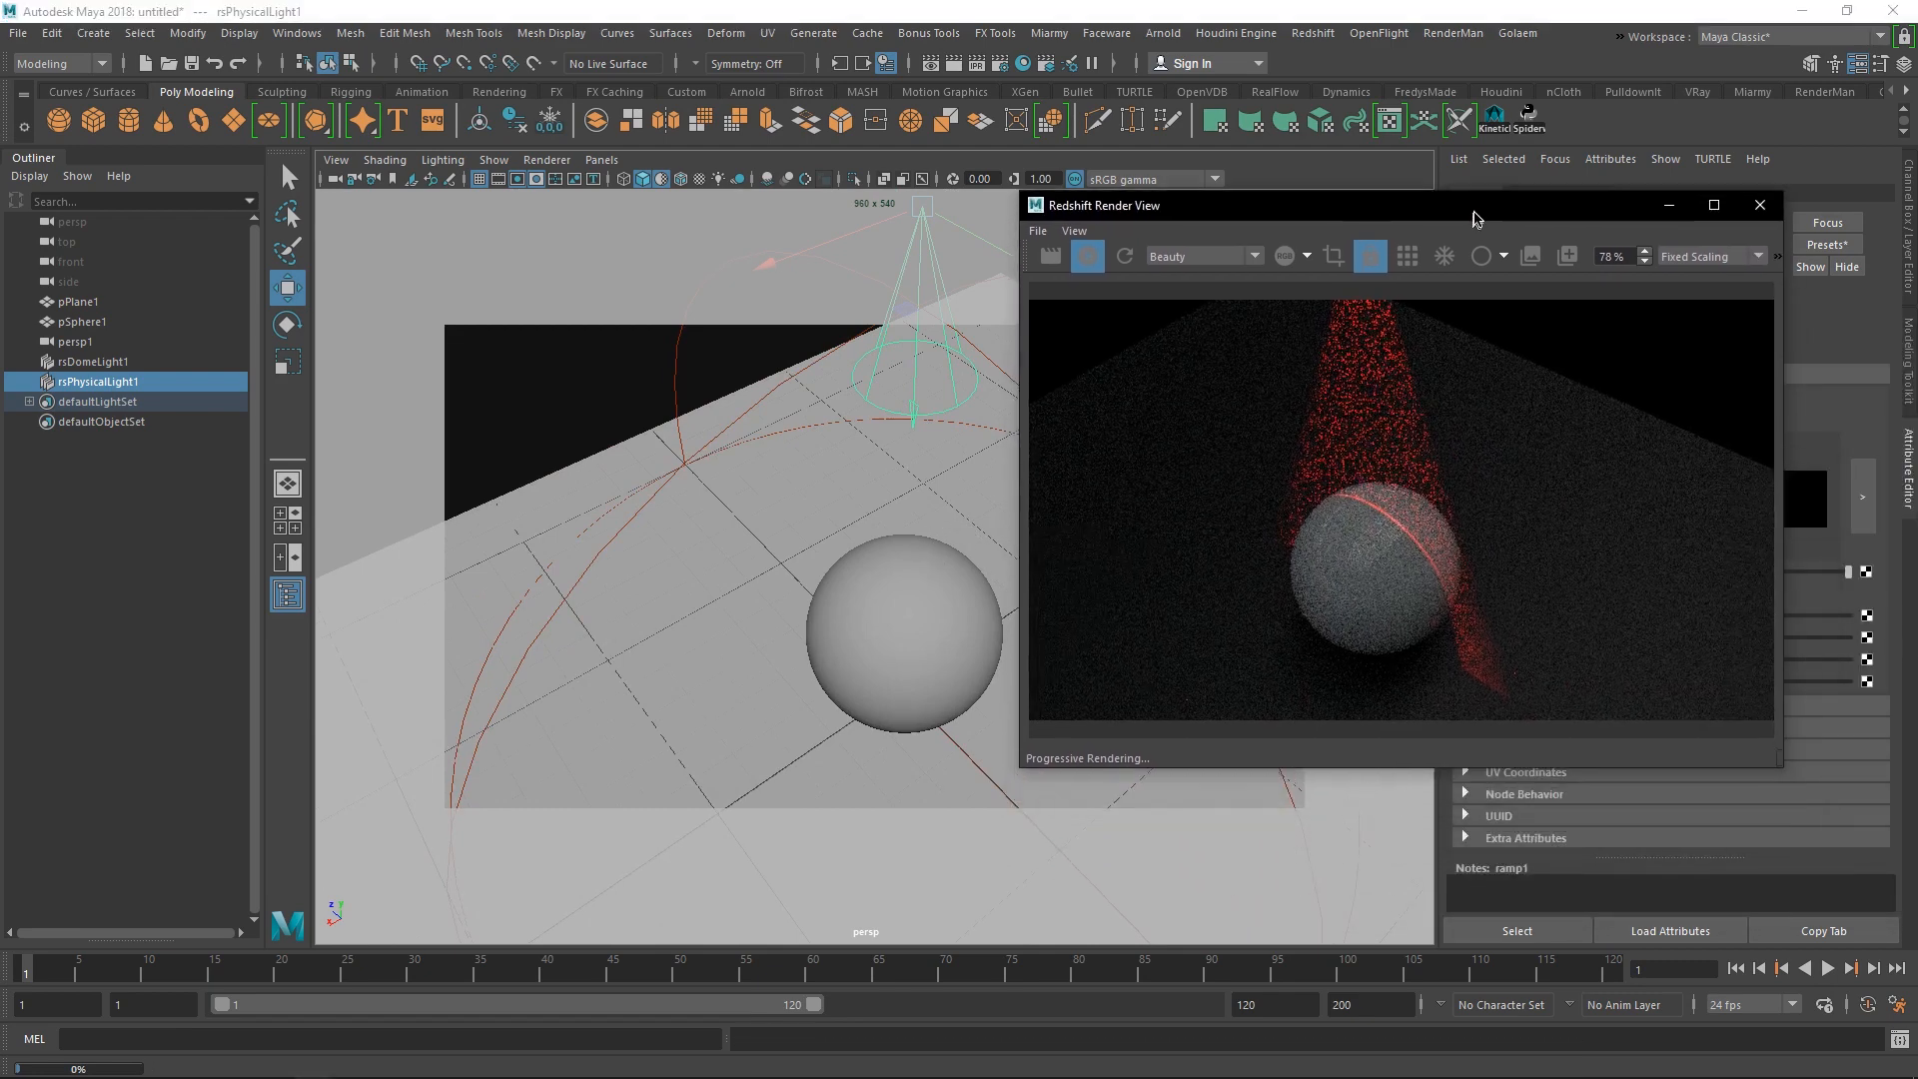
{"action": "left_click_drag", "start_coordinate": [999, 604], "coordinate": [904, 606], "text": "alt"}
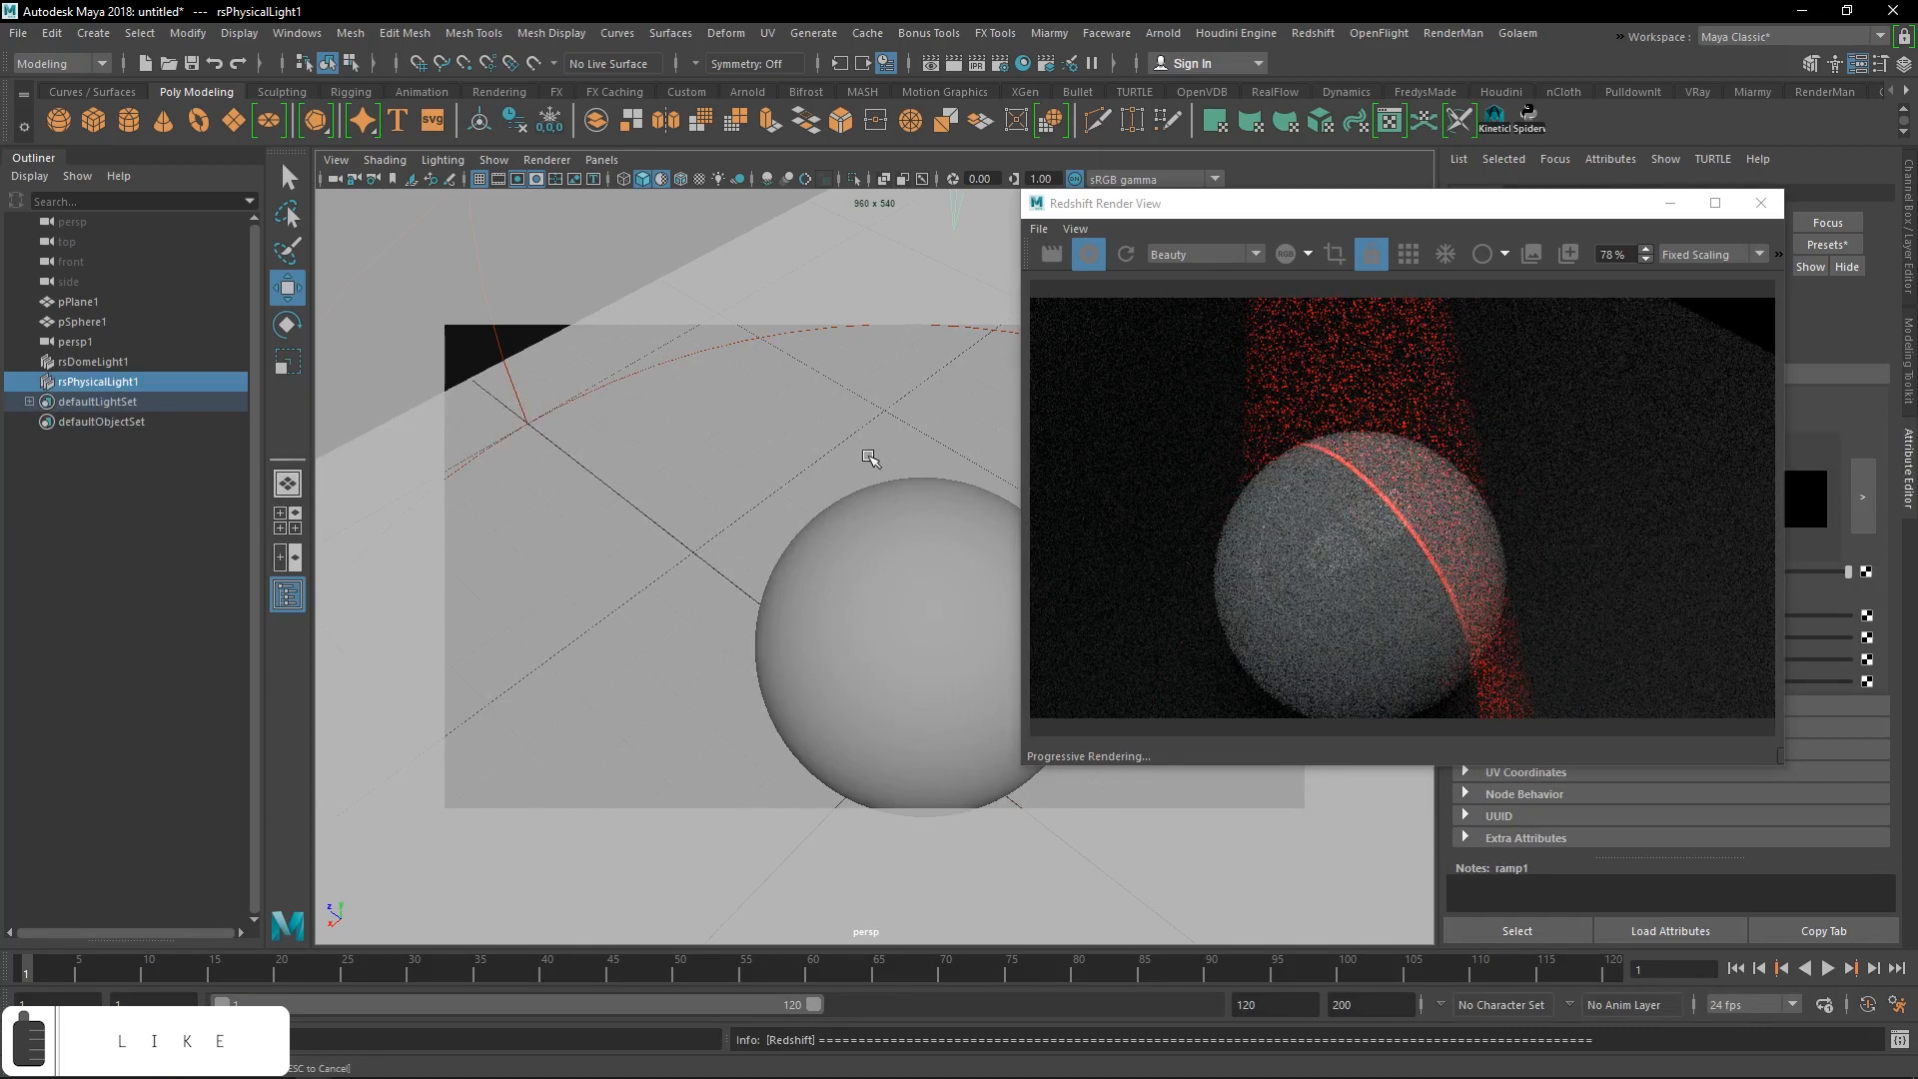
- Set the render view's display to Original Size and place the render beside the ramp attributes
{"action": "scroll", "coordinate": [1404, 504], "scroll_direction": "down", "scroll_amount": 4}
{"action": "scroll", "coordinate": [1384, 458], "scroll_direction": "up", "scroll_amount": 3}
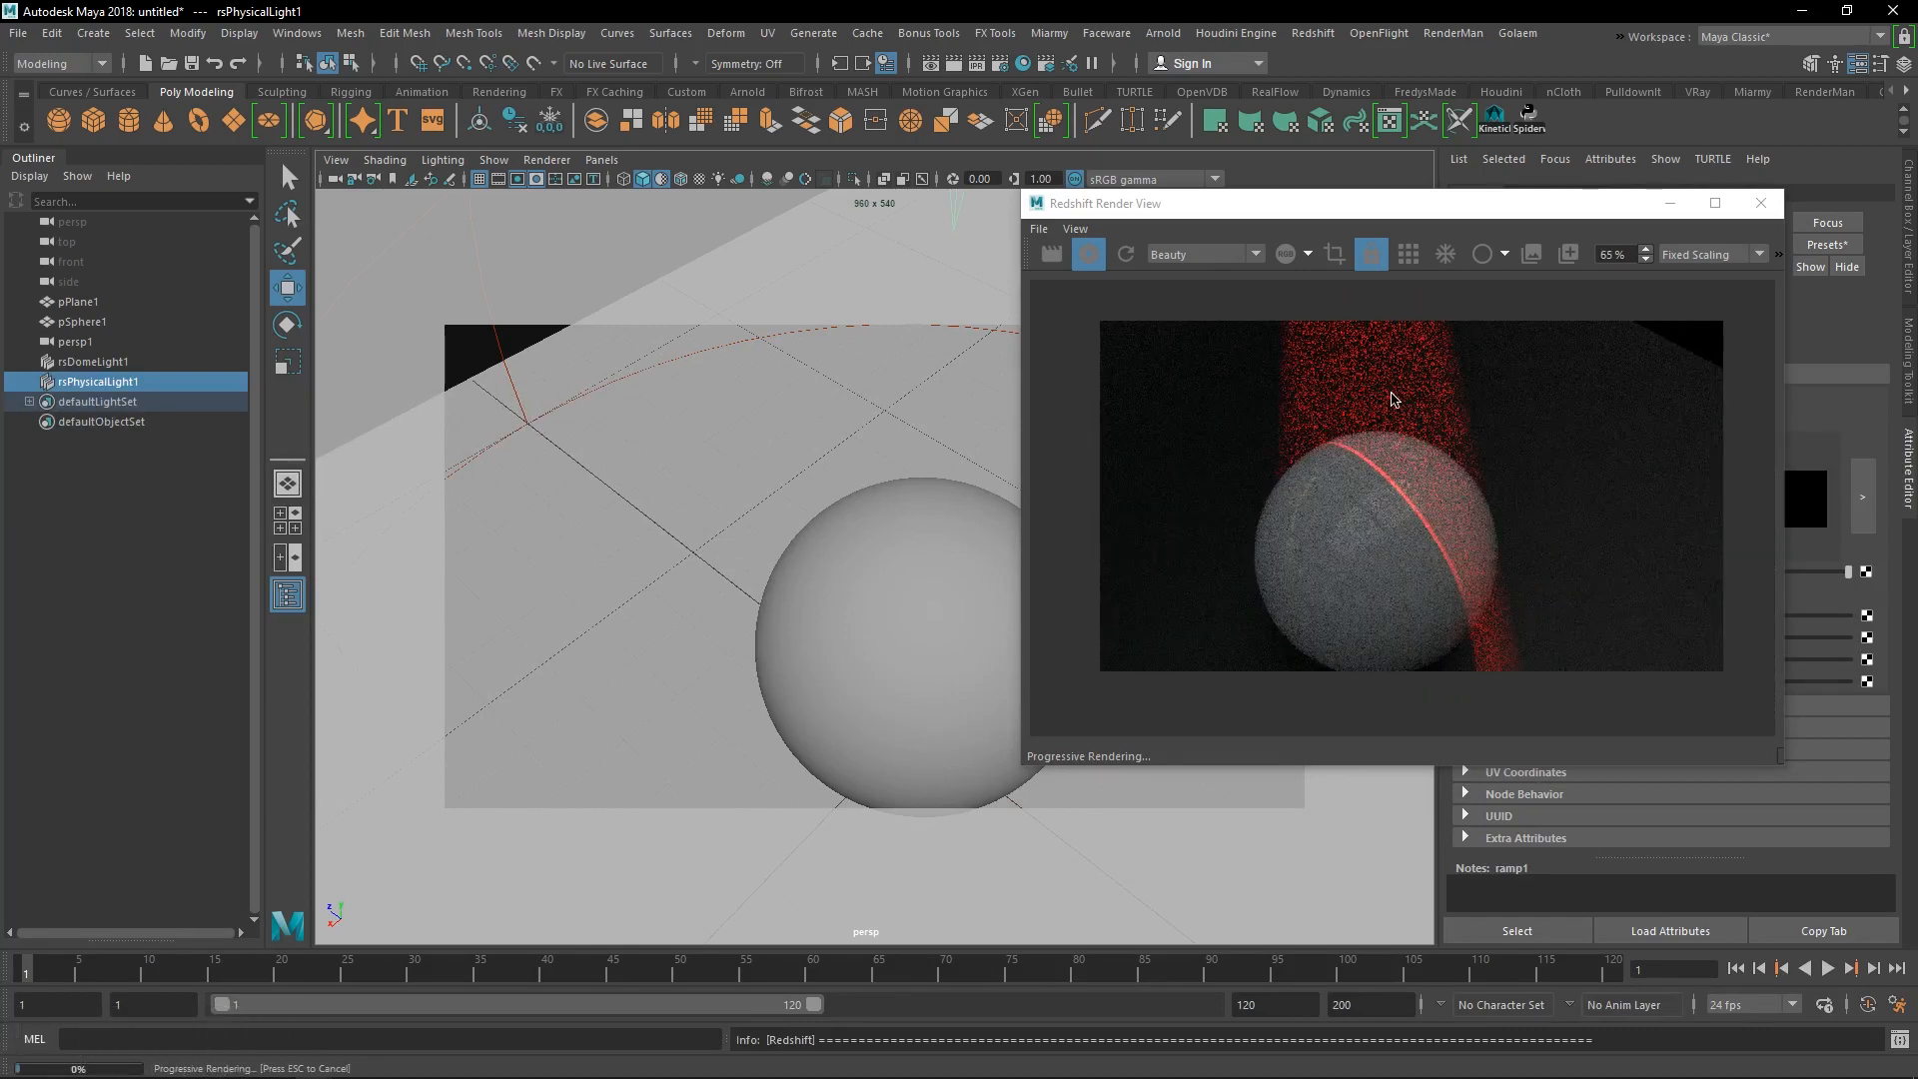
{"action": "left_click", "coordinate": [1695, 258]}
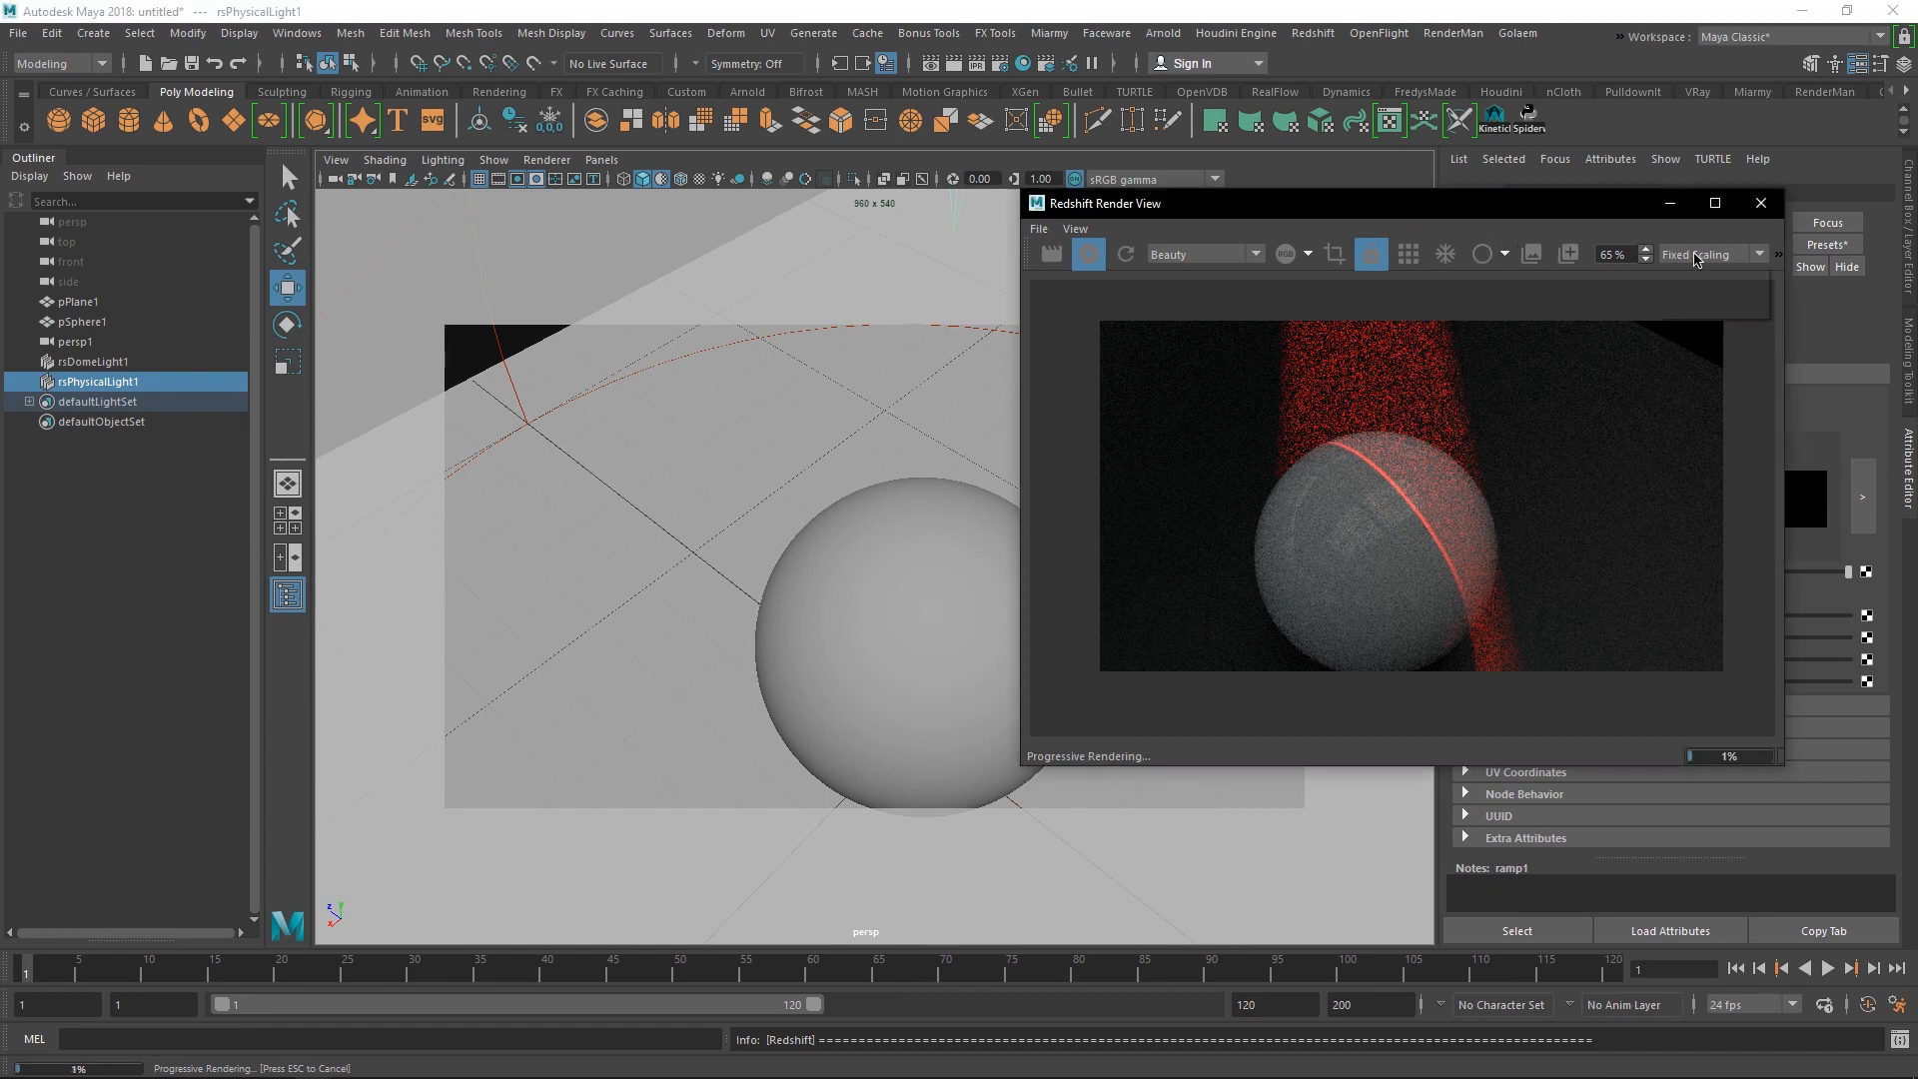
{"action": "left_click", "coordinate": [1688, 303]}
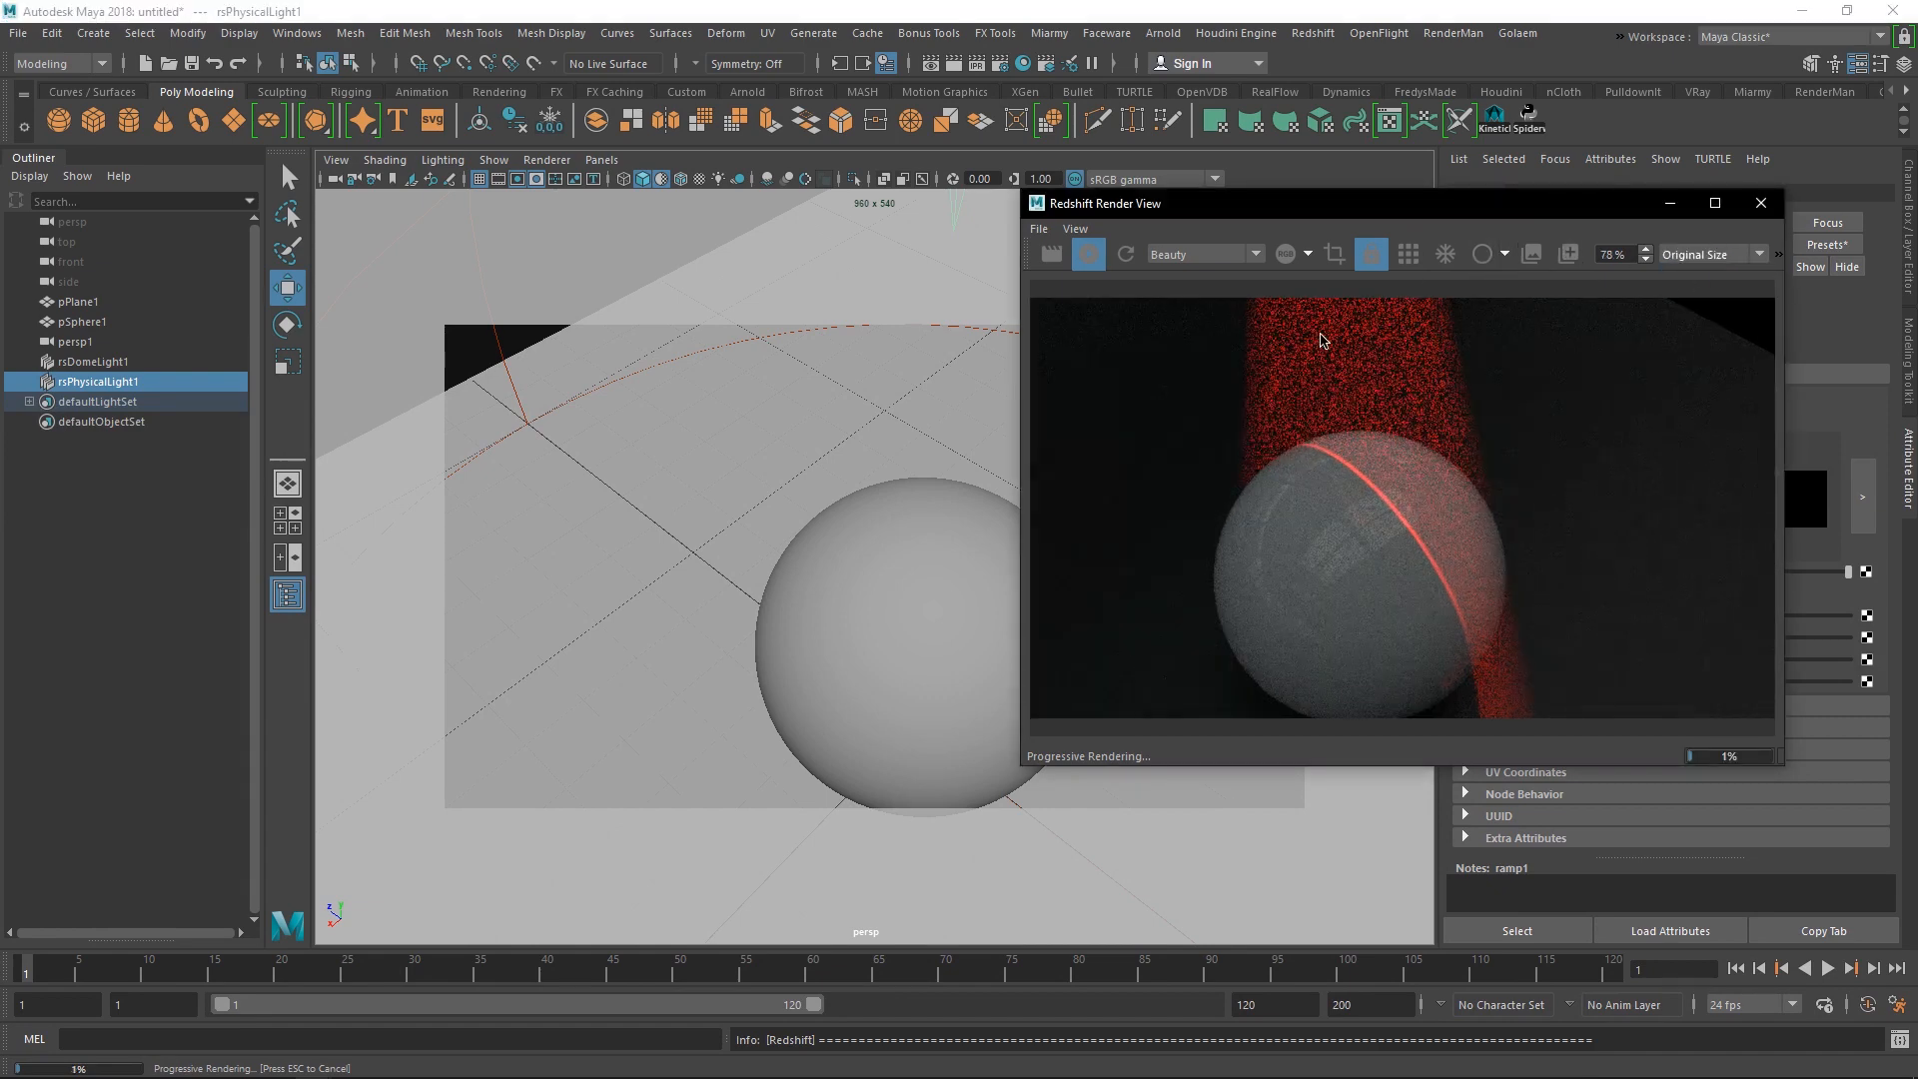
{"action": "left_click_drag", "start_coordinate": [1431, 212], "coordinate": [701, 260]}
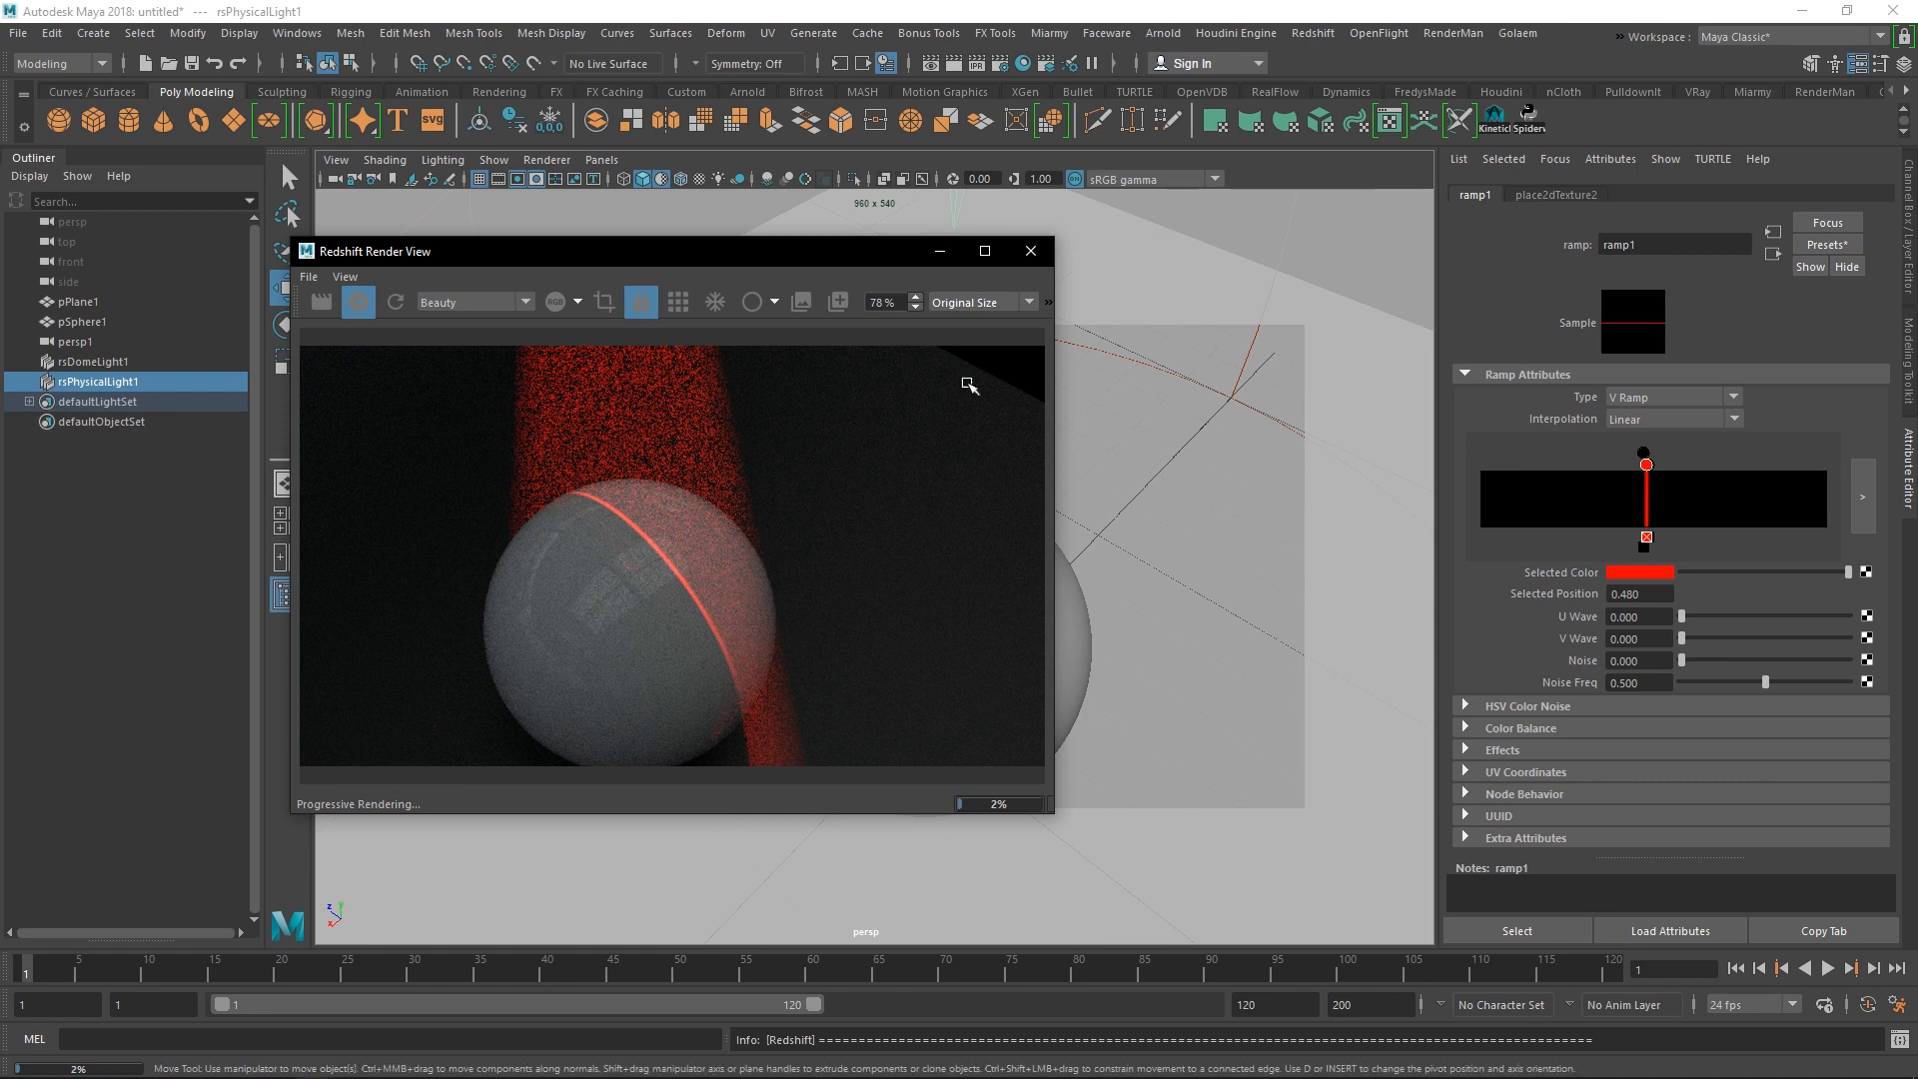
{"action": "mouse_move", "coordinate": [870, 256]}
{"action": "left_mouse_down"}
{"action": "mouse_move", "coordinate": [780, 271]}
{"action": "mouse_move", "coordinate": [847, 273]}
{"action": "left_mouse_up"}
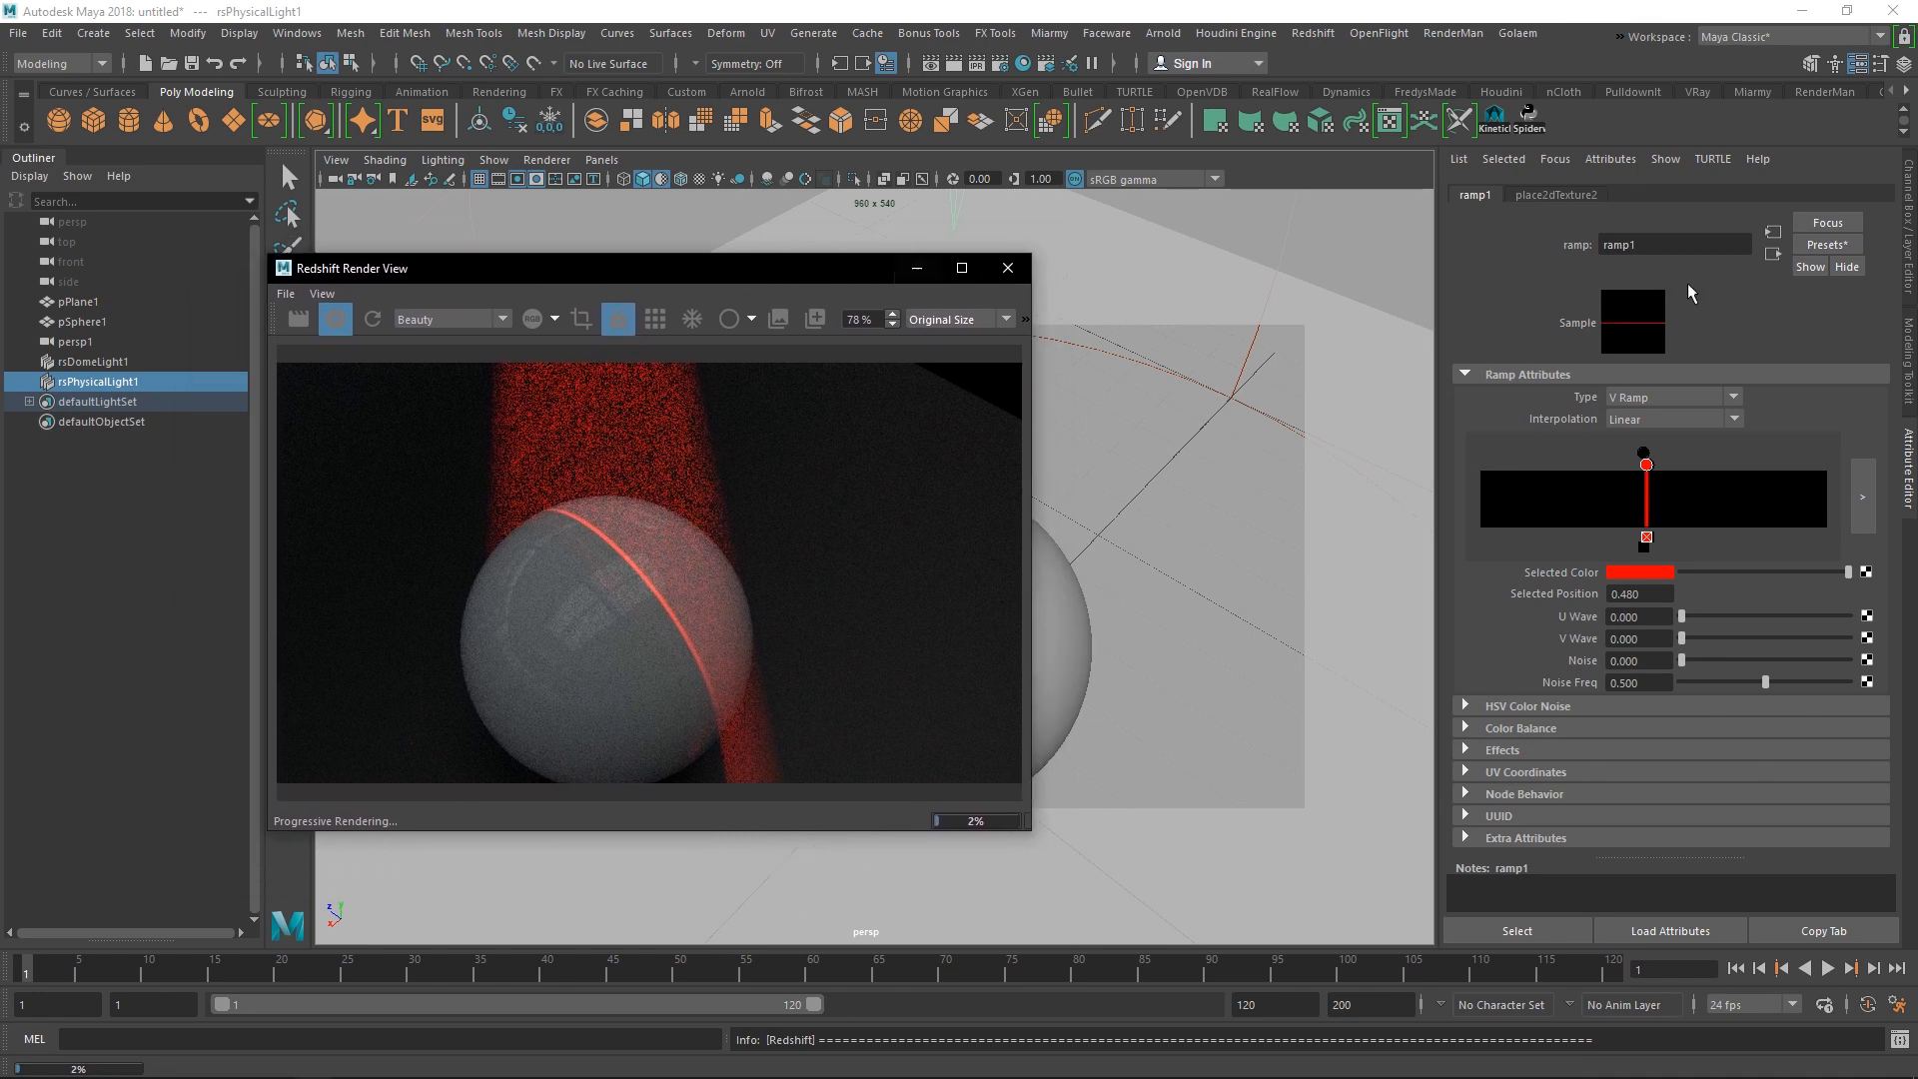
- Reduce the spot light's volume contribution scale to 0.117 to soften the red volumetric haze
{"action": "left_click", "coordinate": [1773, 254]}
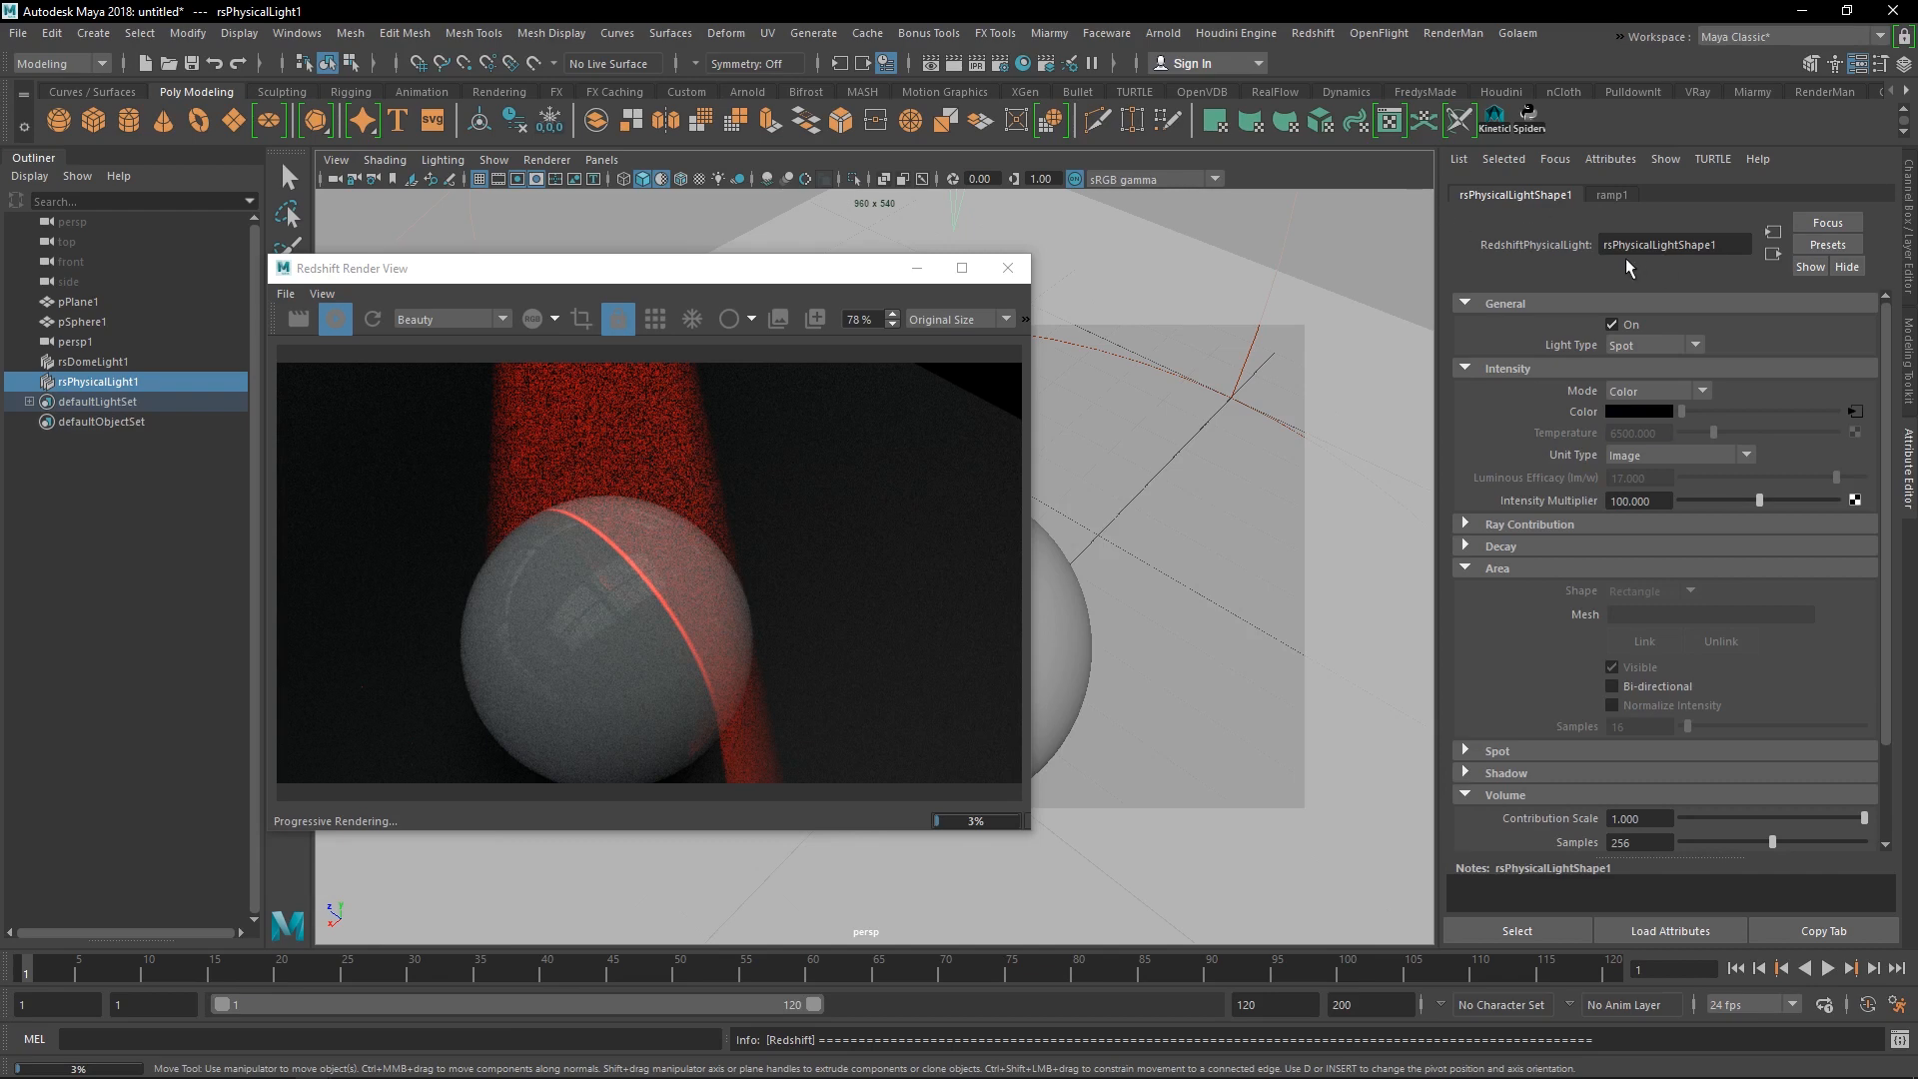
{"action": "scroll", "coordinate": [1610, 517], "scroll_direction": "down", "scroll_amount": 3}
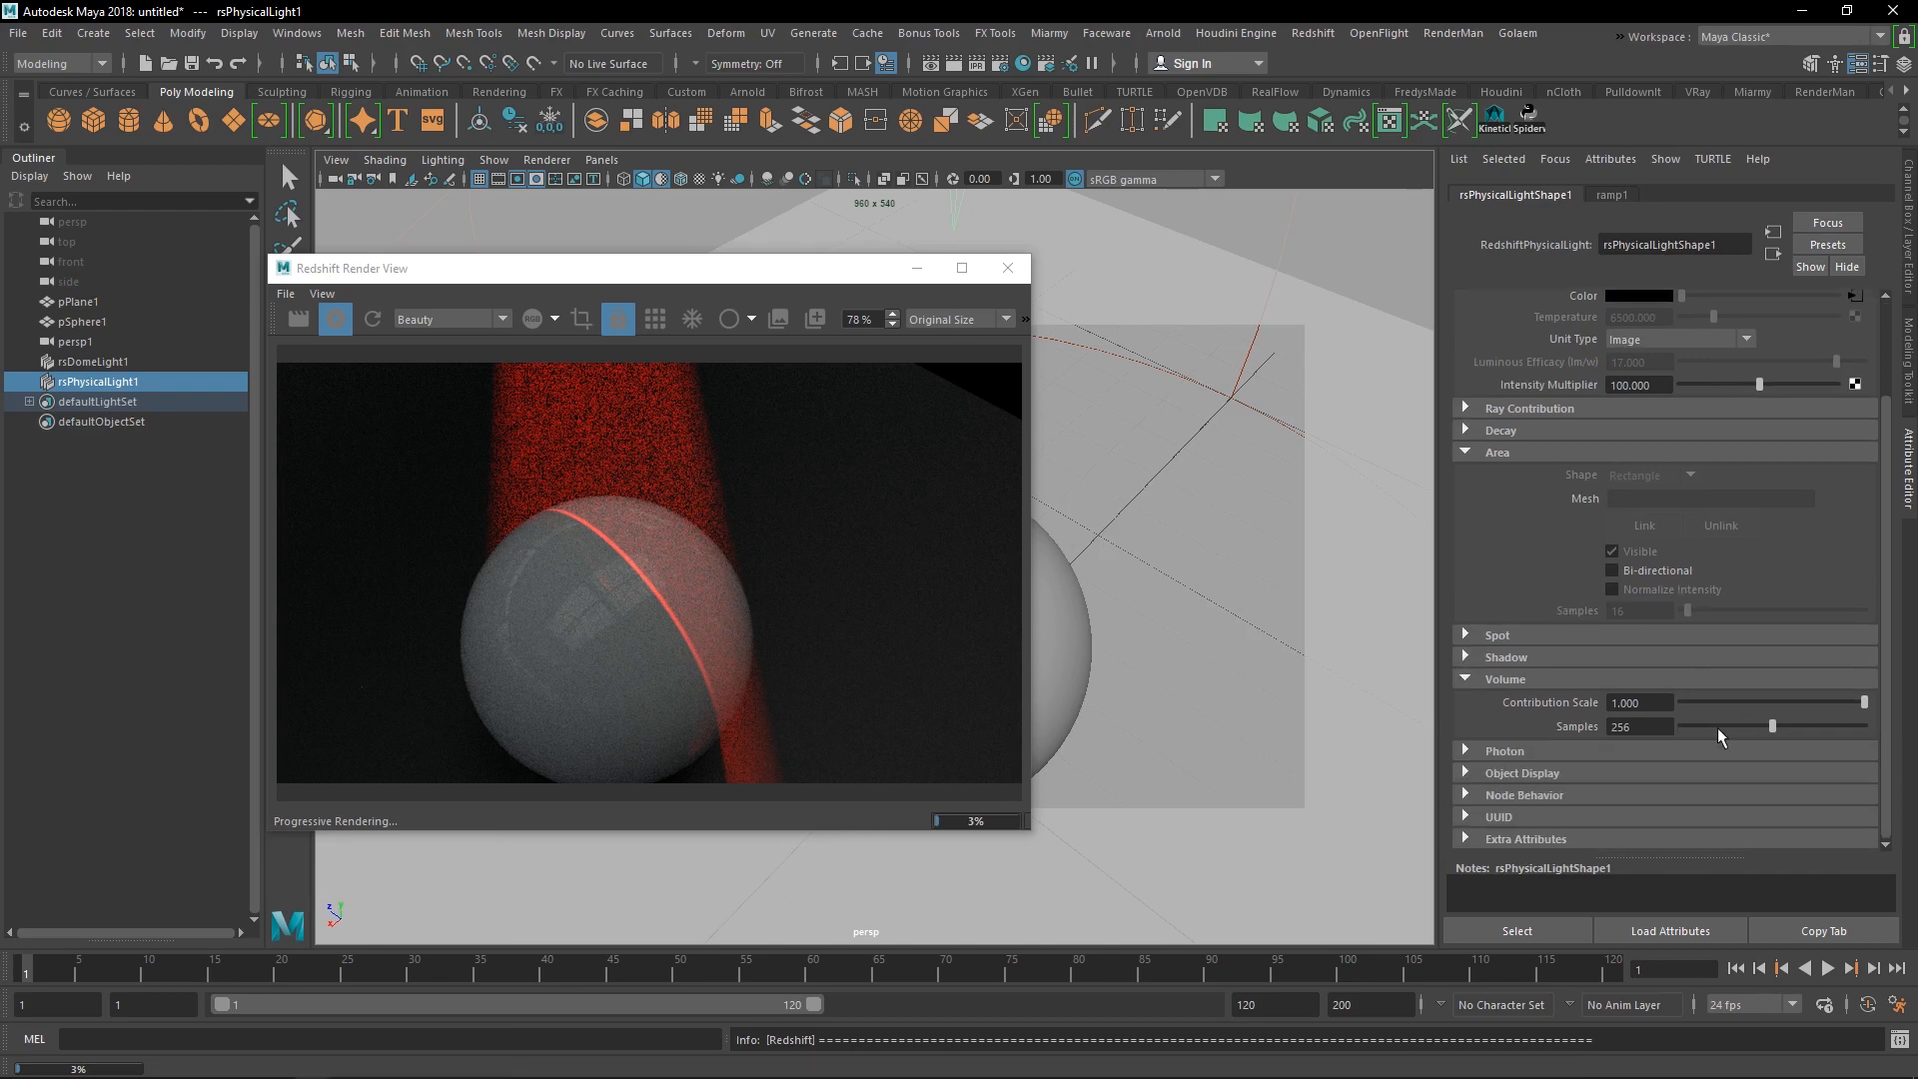
{"action": "left_click_drag", "start_coordinate": [1804, 701], "coordinate": [1703, 706]}
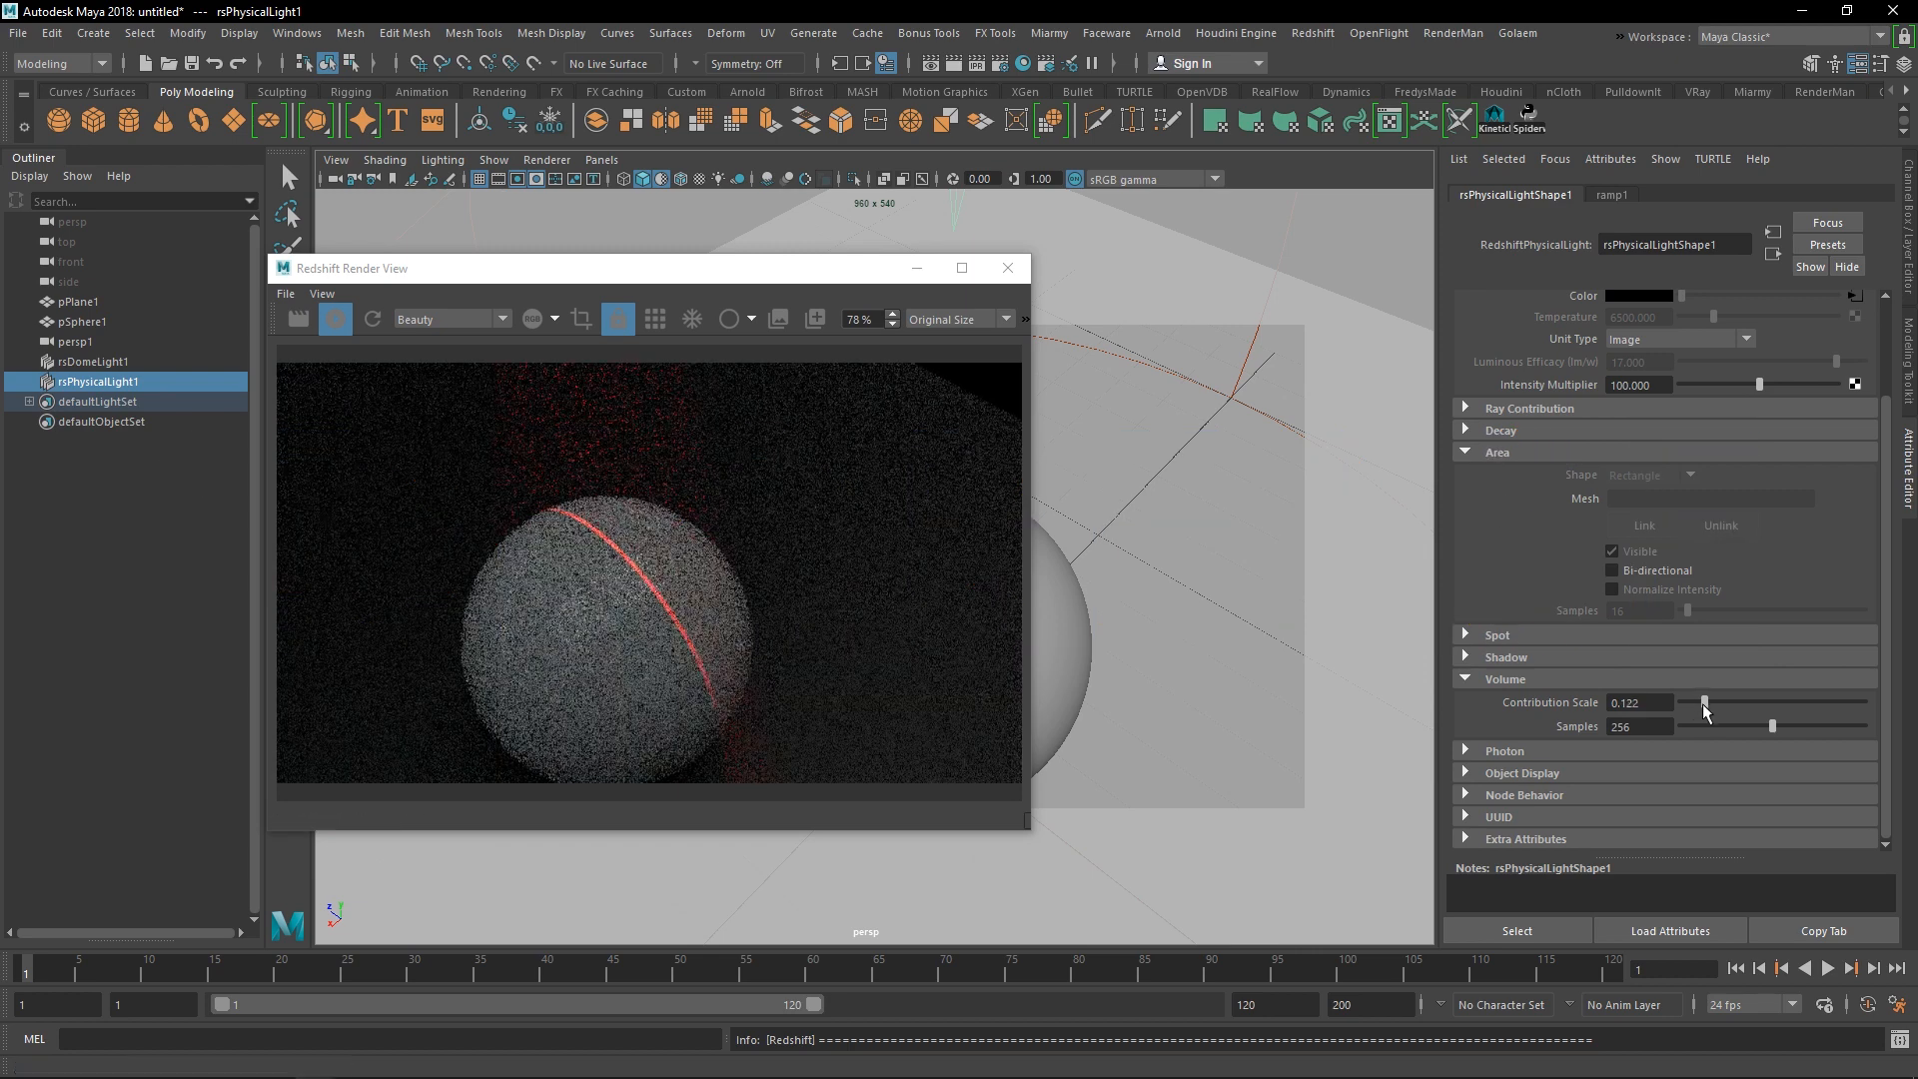
{"action": "left_click_drag", "start_coordinate": [803, 285], "coordinate": [1731, 350]}
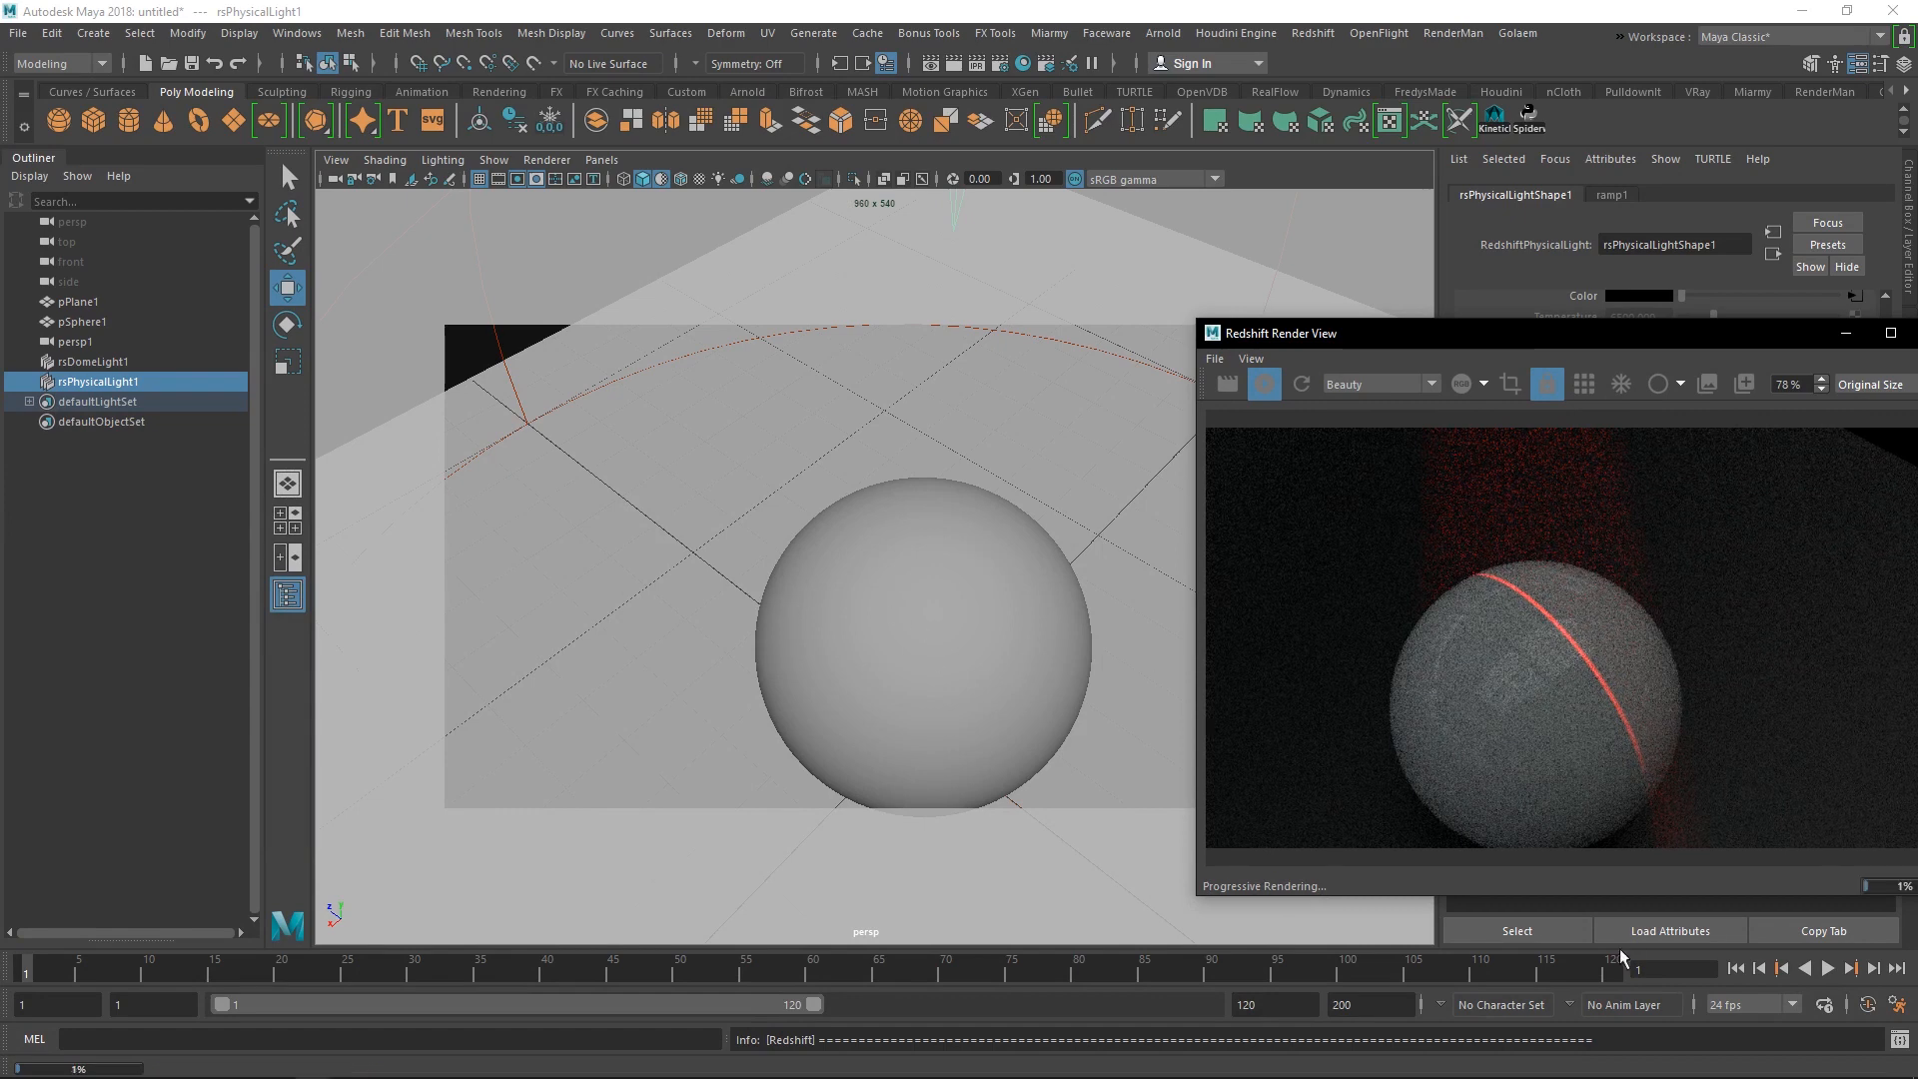
{"action": "scroll", "coordinate": [1526, 539], "scroll_direction": "down", "scroll_amount": 1}
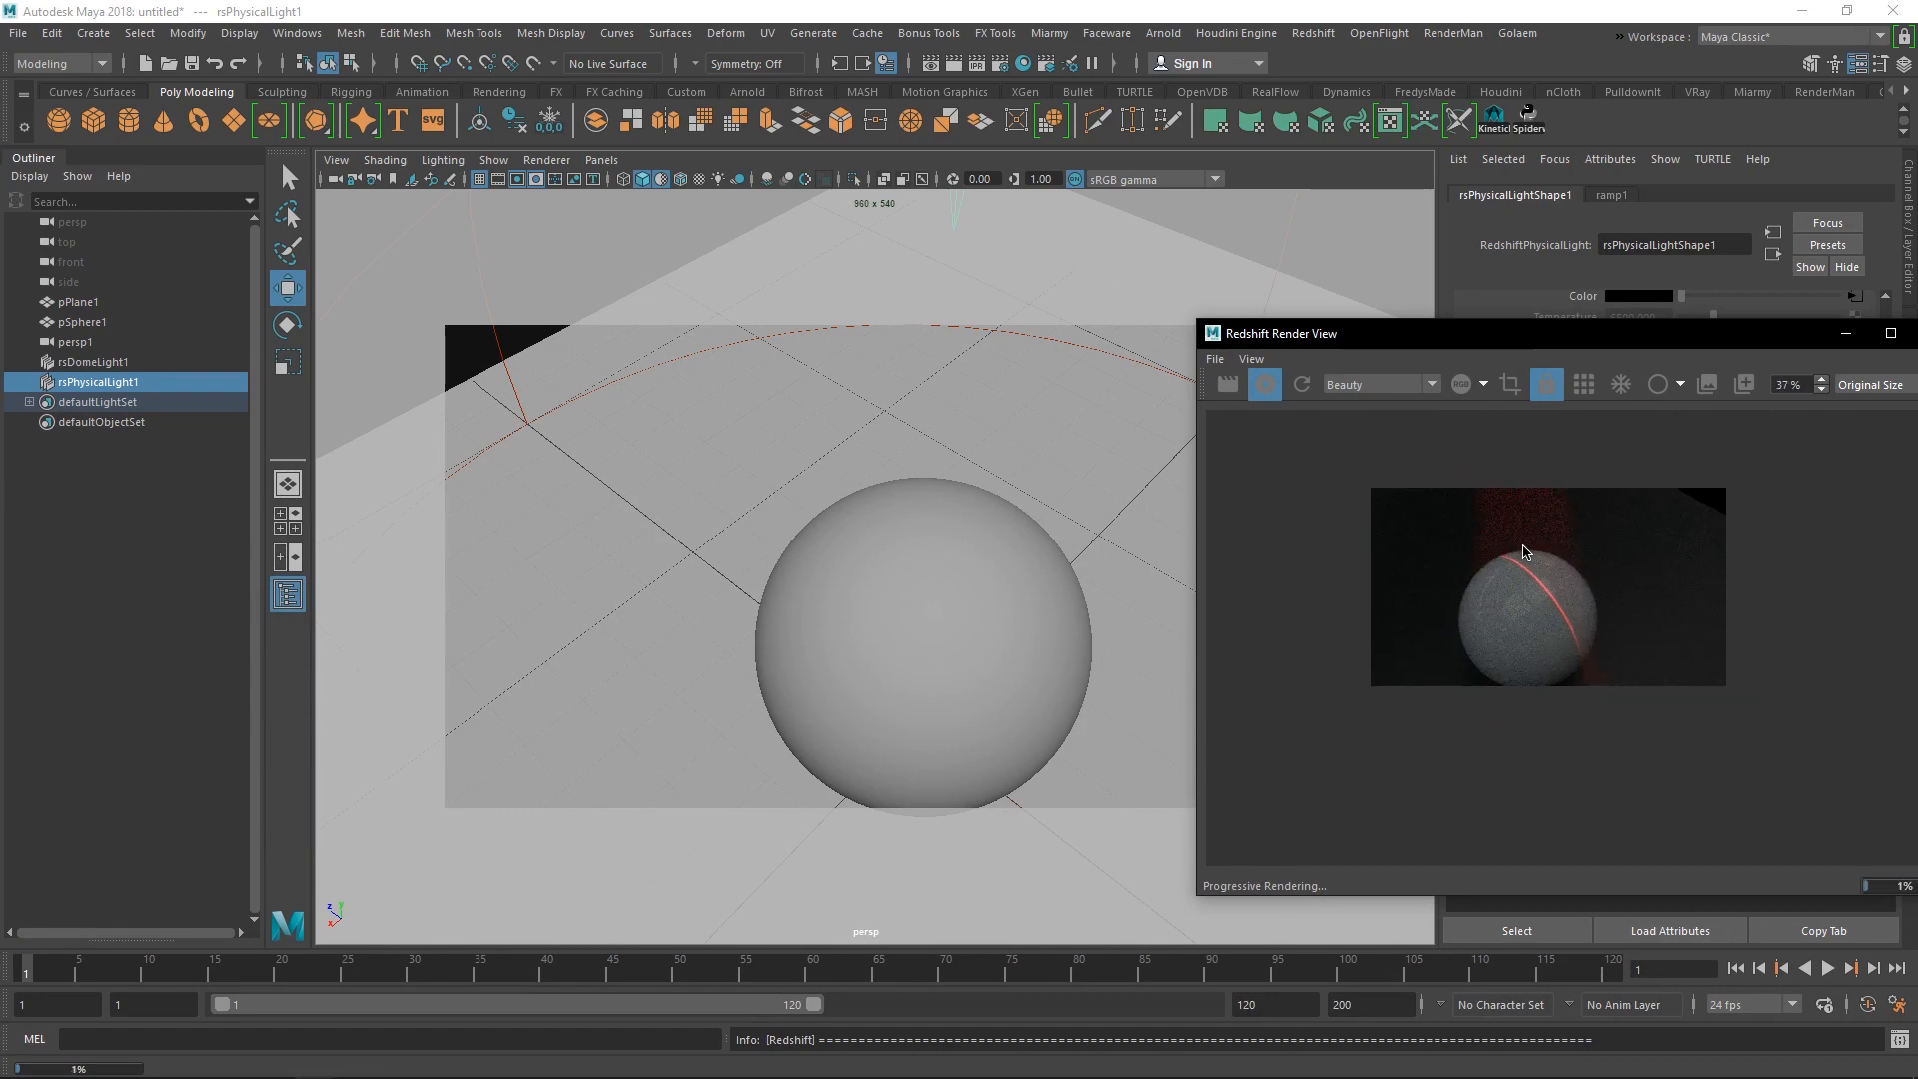
- Stop the progressive preview and render the full frame, with the render display set to Fixed Scaling
{"action": "left_click", "coordinate": [1263, 384]}
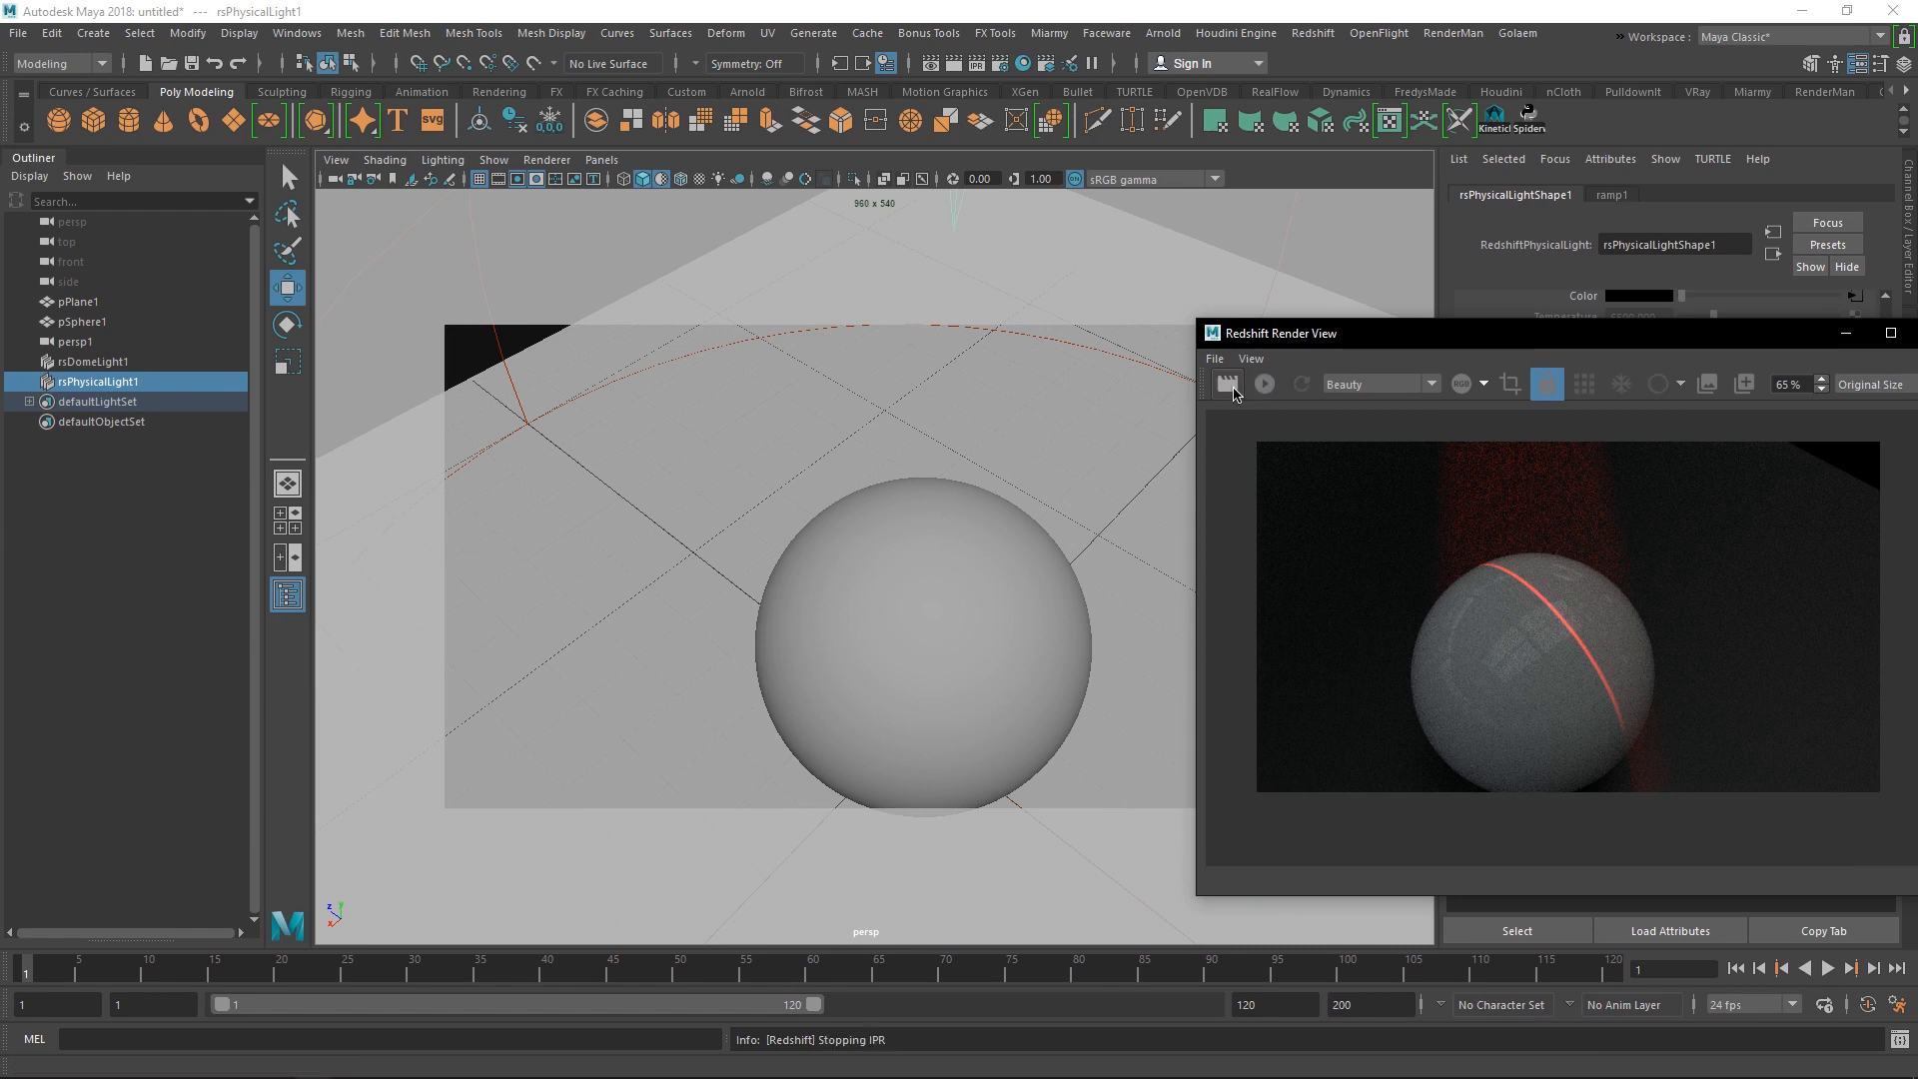
{"action": "left_click_drag", "start_coordinate": [1442, 333], "coordinate": [1015, 296]}
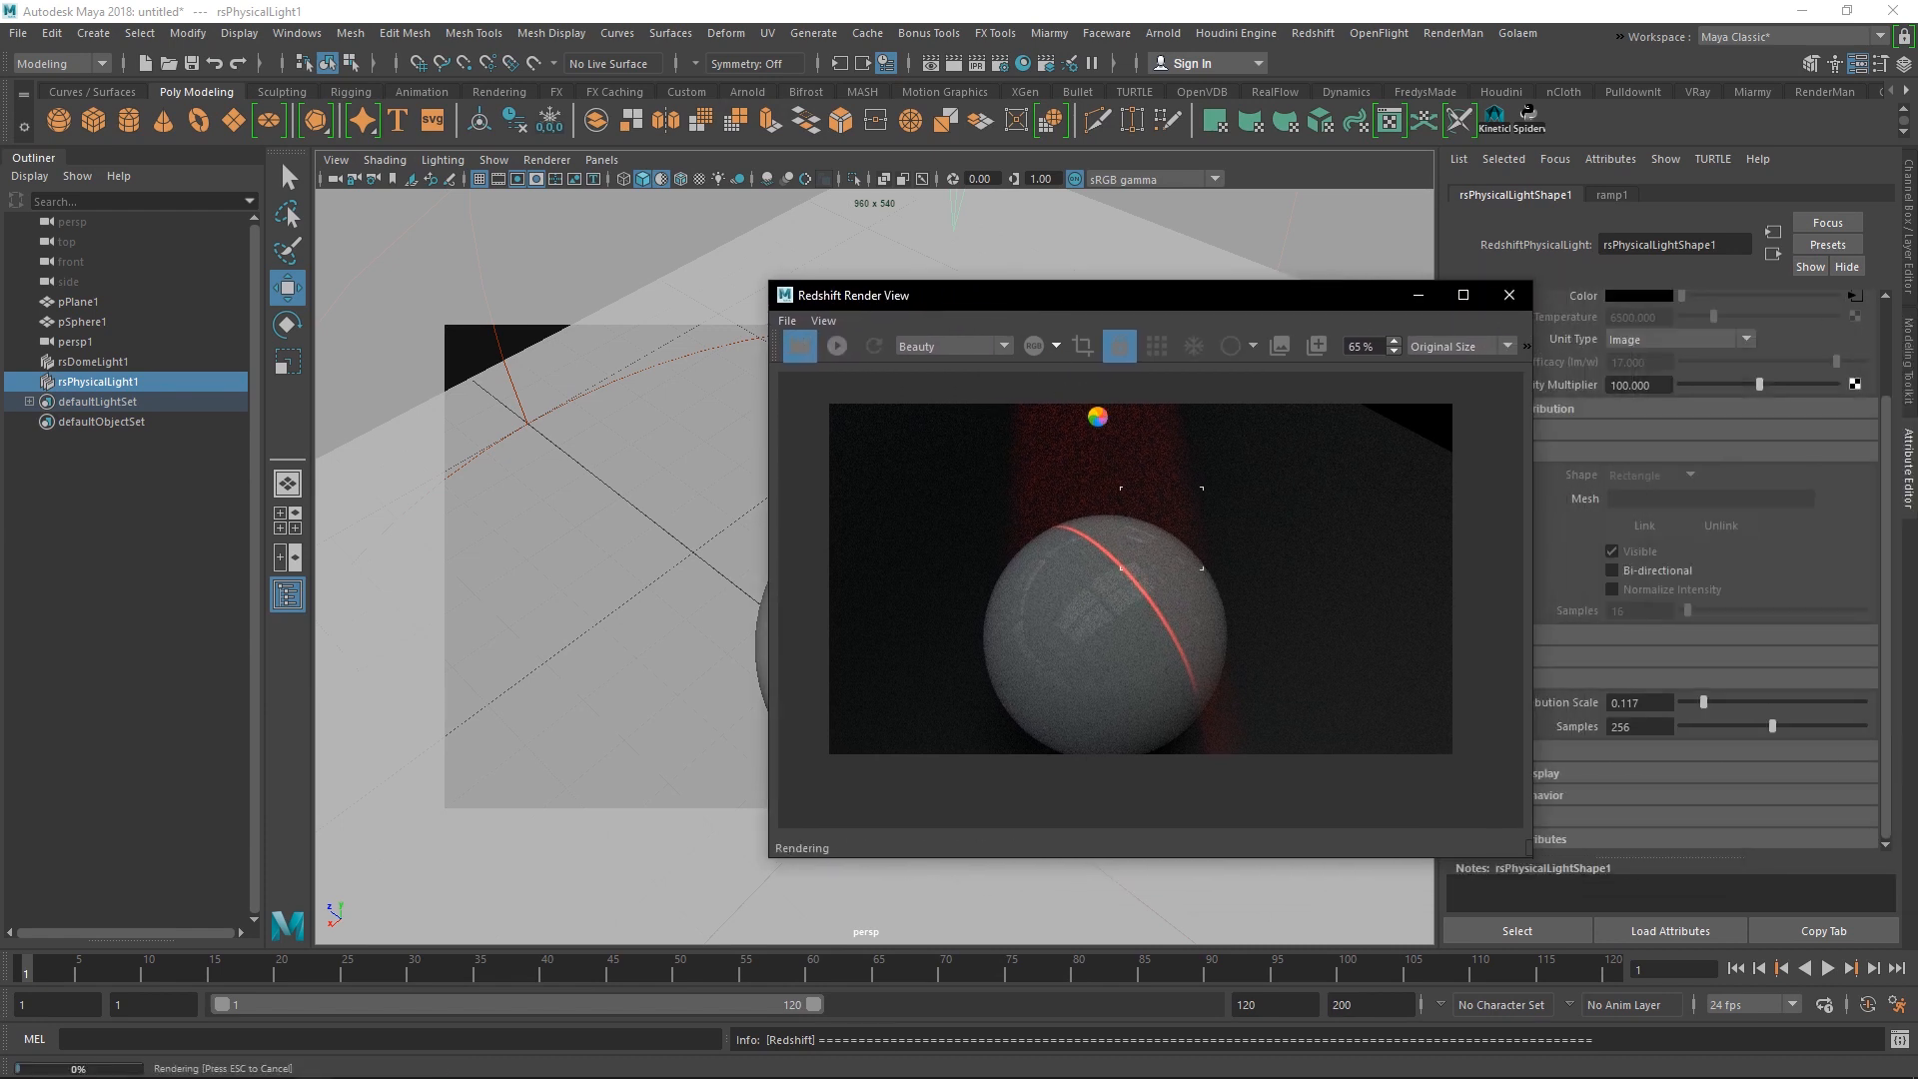
{"action": "left_click", "coordinate": [1460, 346]}
{"action": "left_click", "coordinate": [1448, 384]}
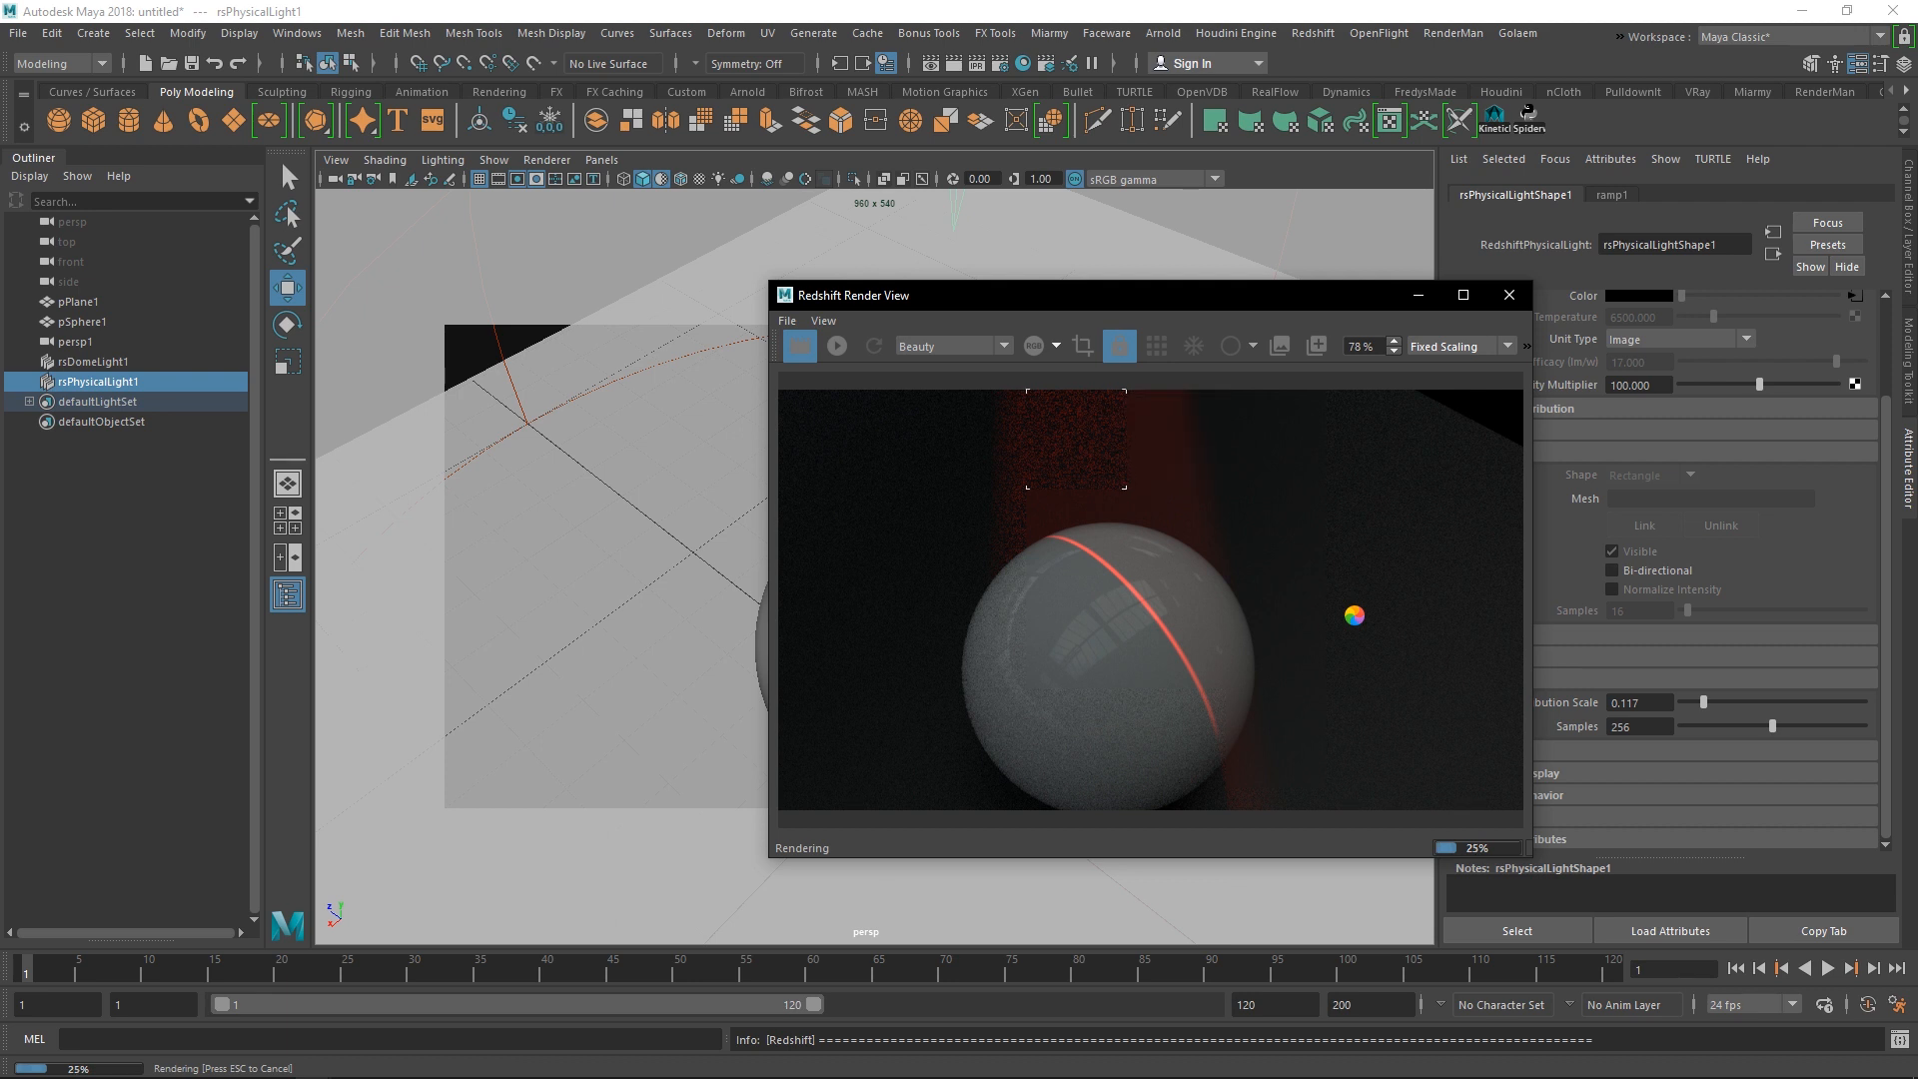
{"action": "left_click_drag", "start_coordinate": [1243, 302], "coordinate": [840, 239]}
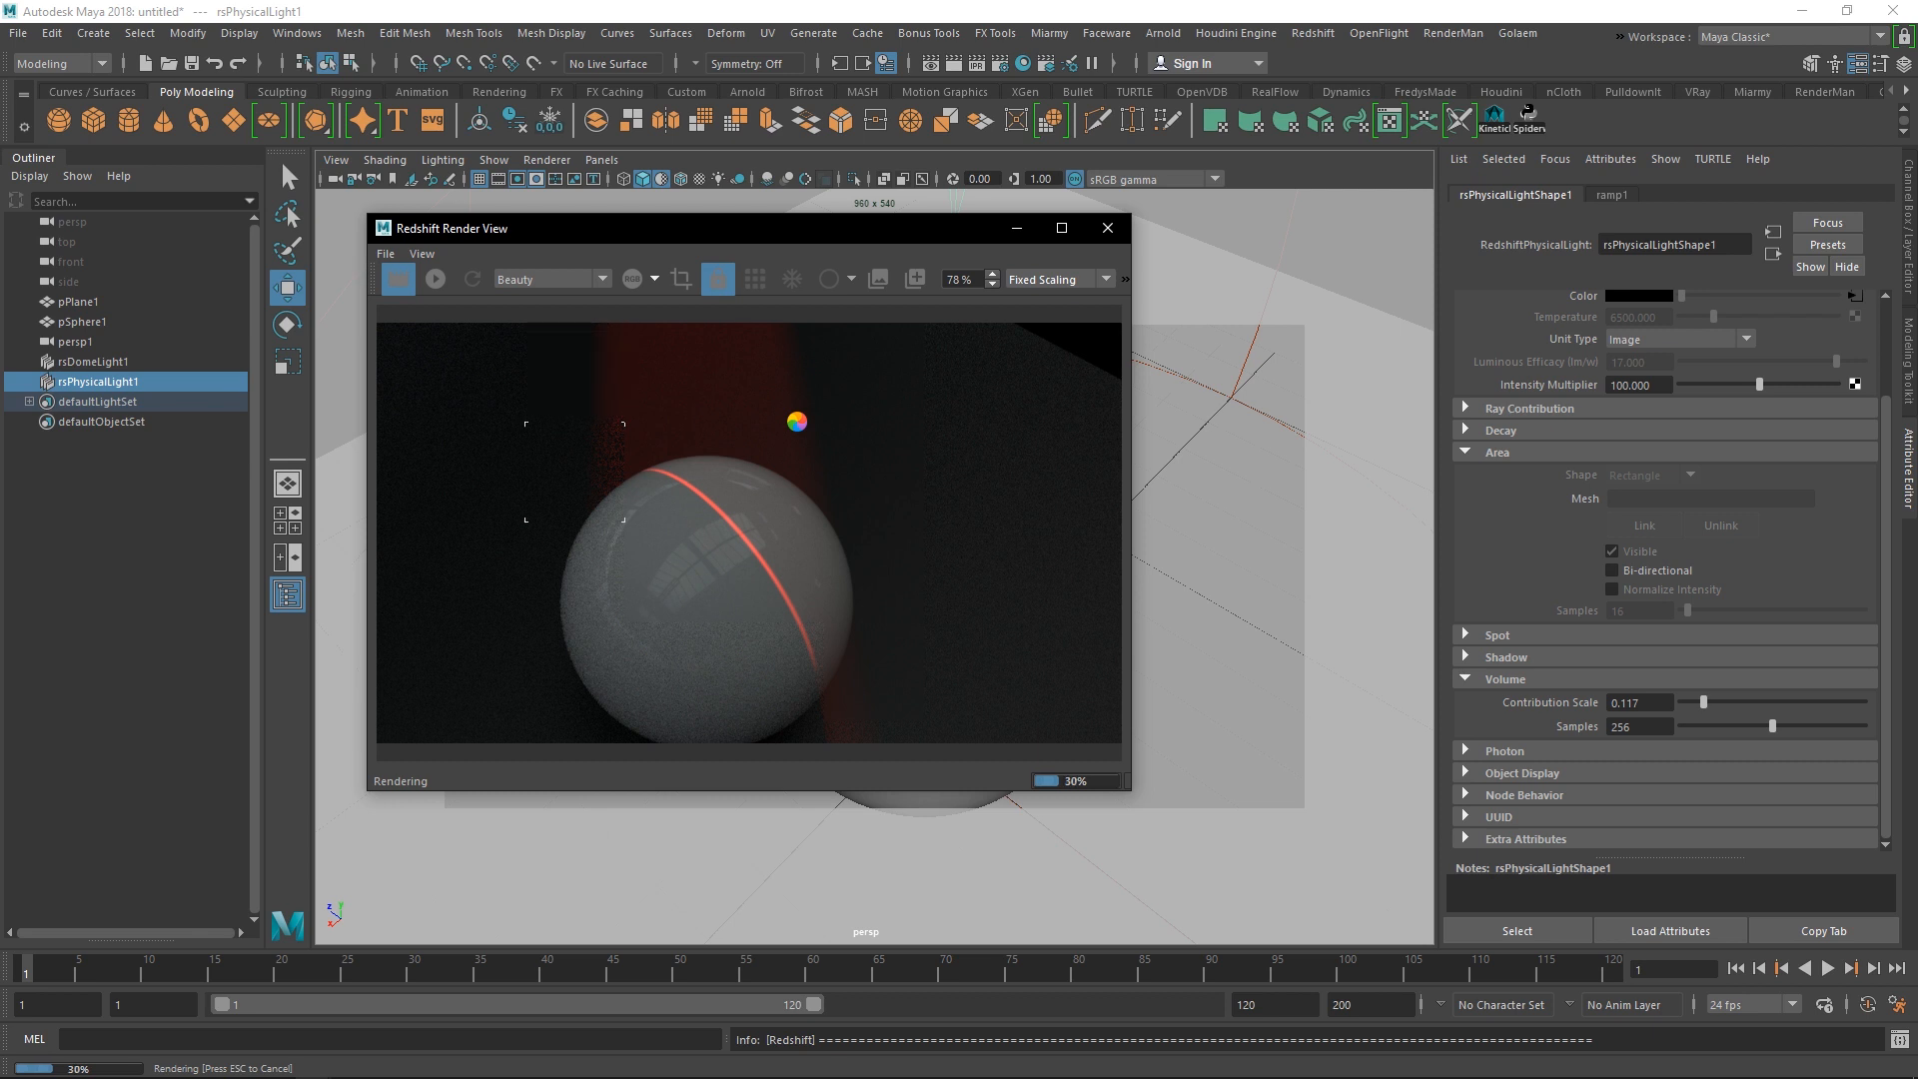
{"action": "scroll", "coordinate": [1653, 417], "scroll_direction": "up", "scroll_amount": 3}
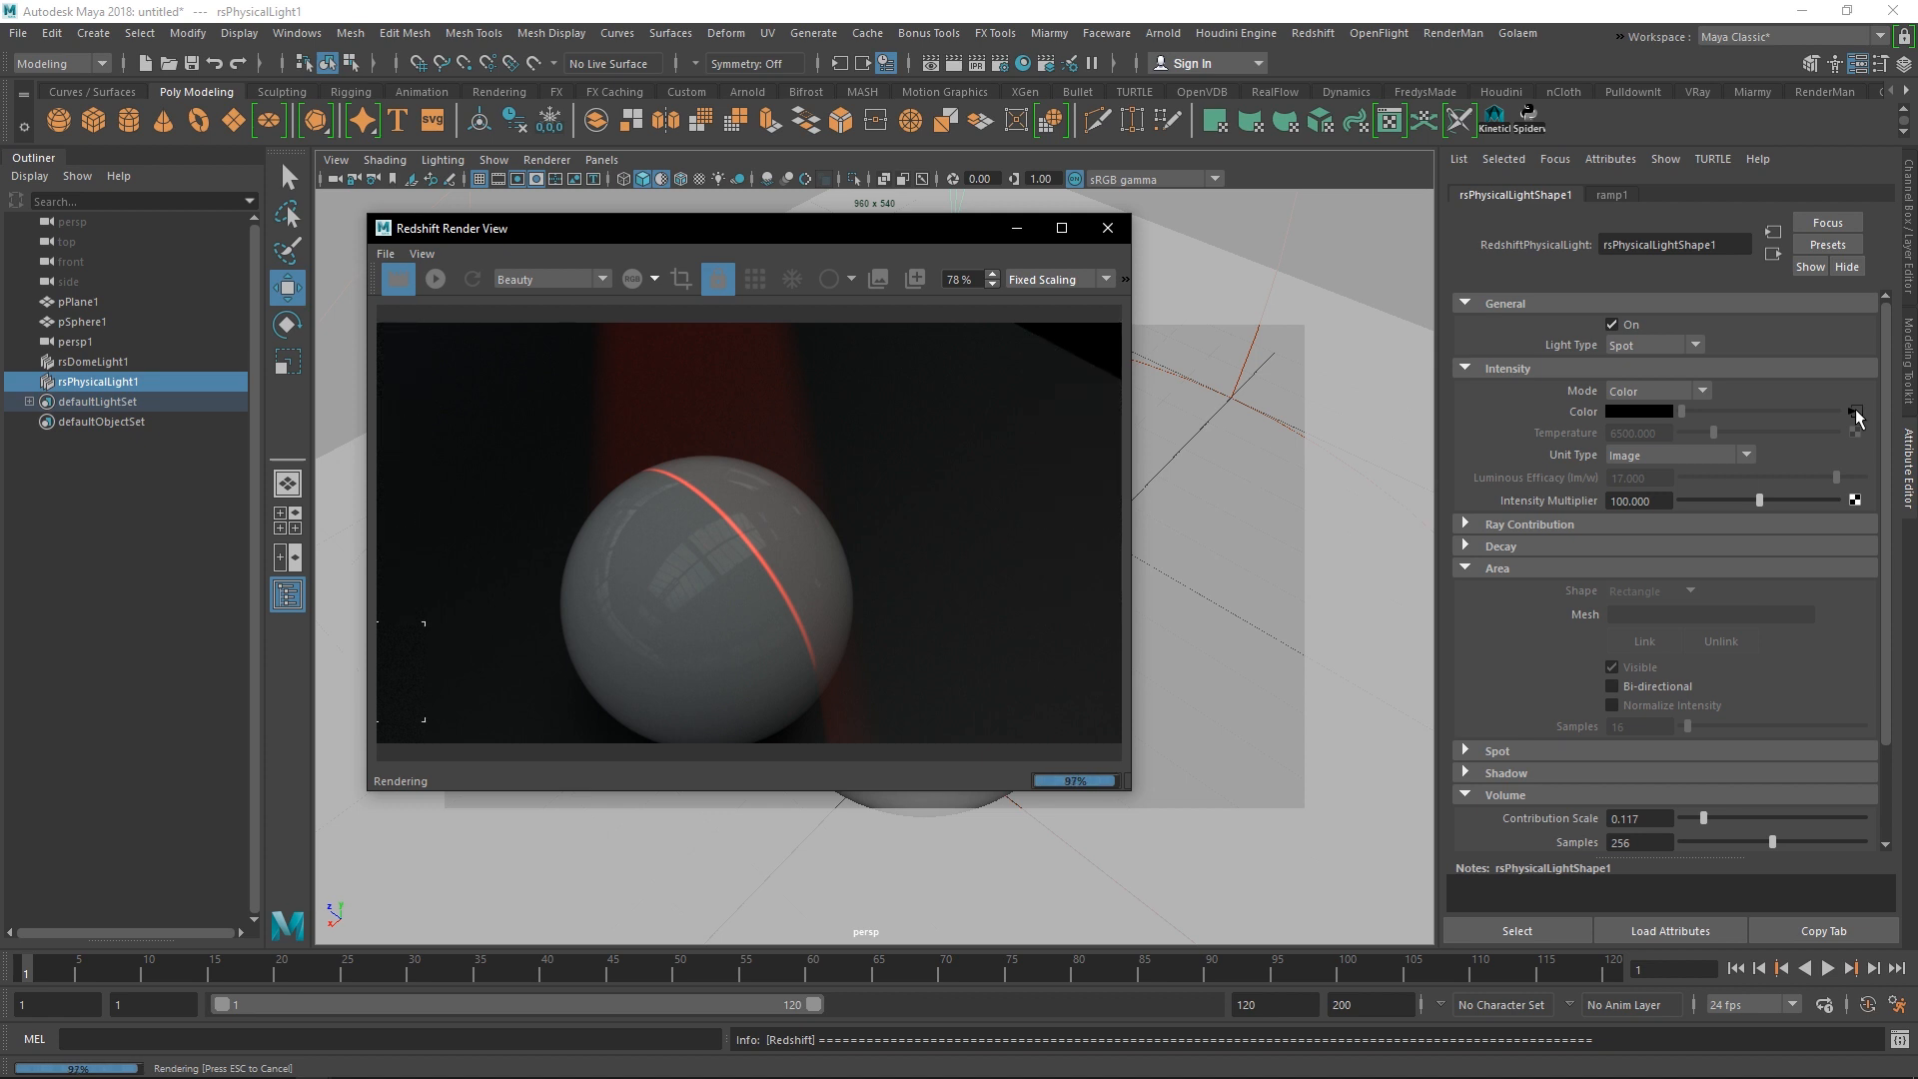
{"action": "left_click_drag", "start_coordinate": [832, 240], "coordinate": [1312, 275]}
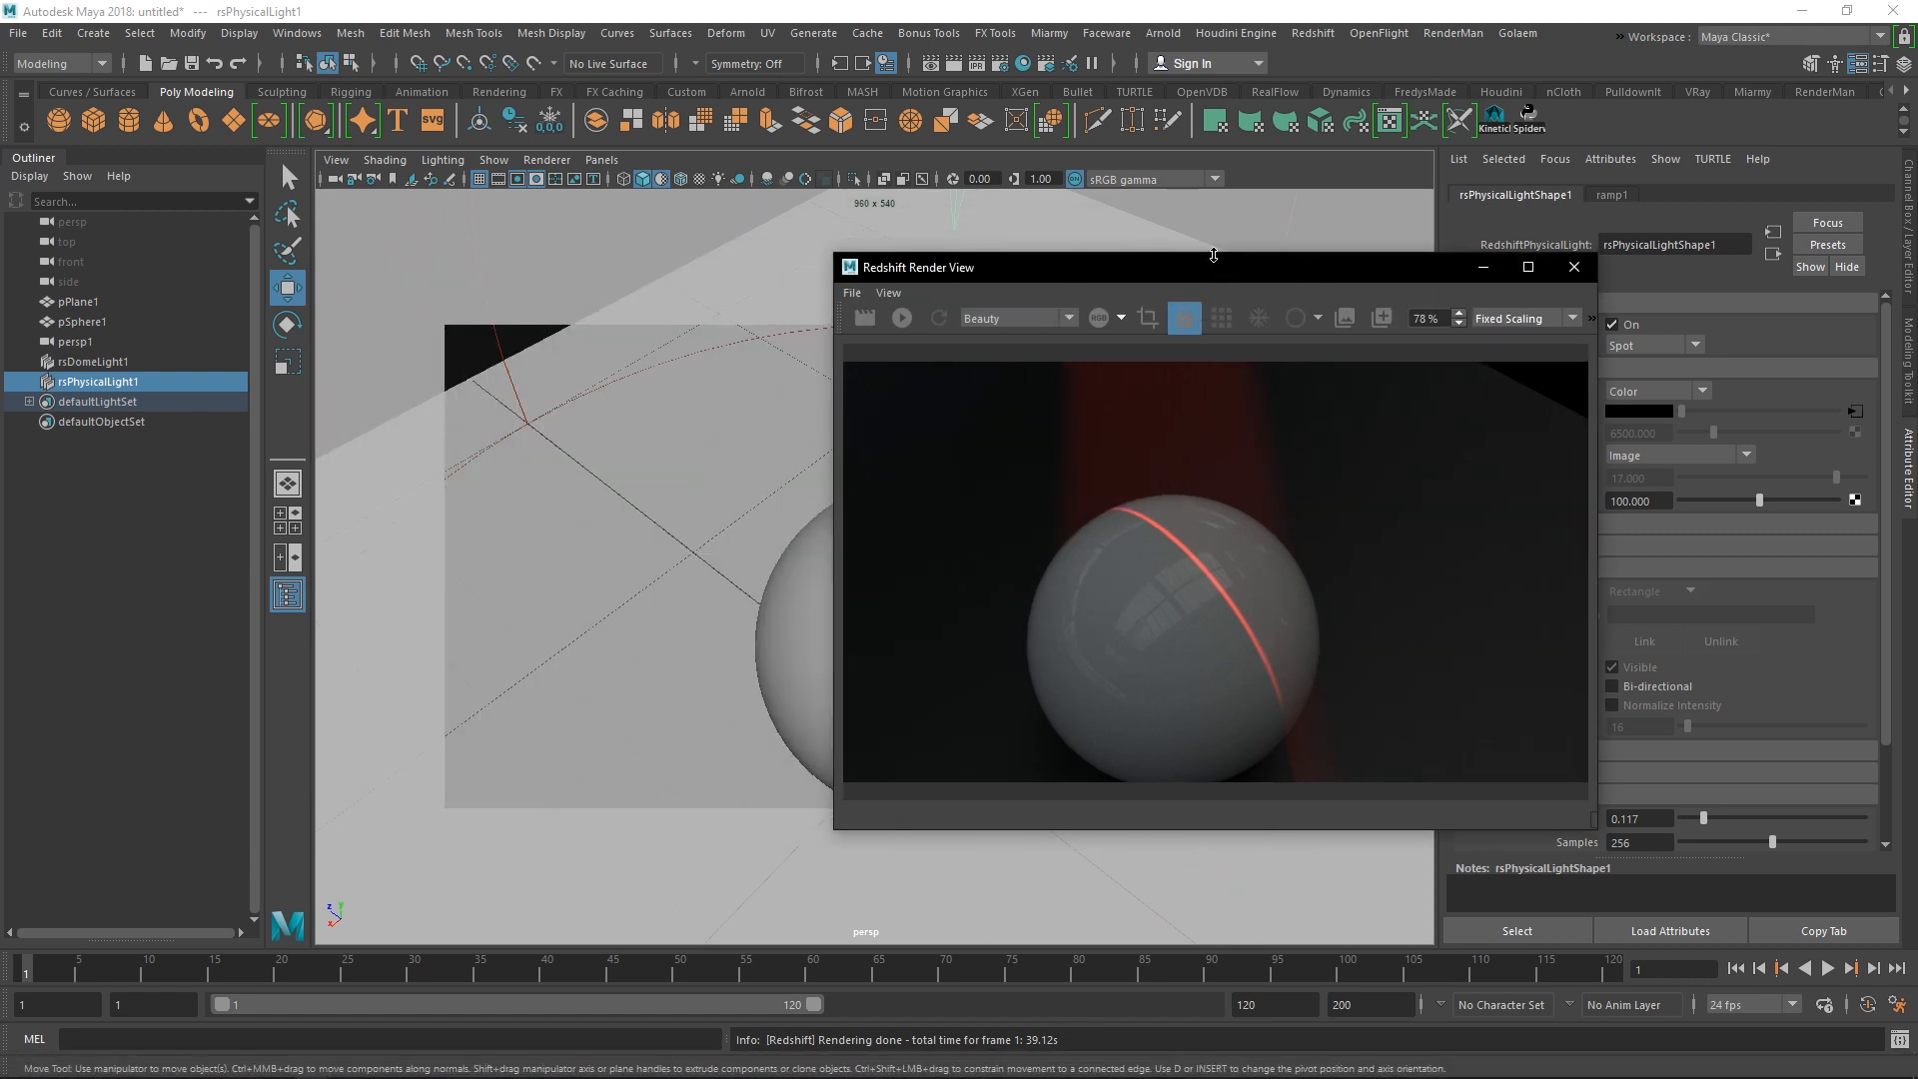
{"action": "left_click_drag", "start_coordinate": [1214, 255], "coordinate": [1018, 226]}
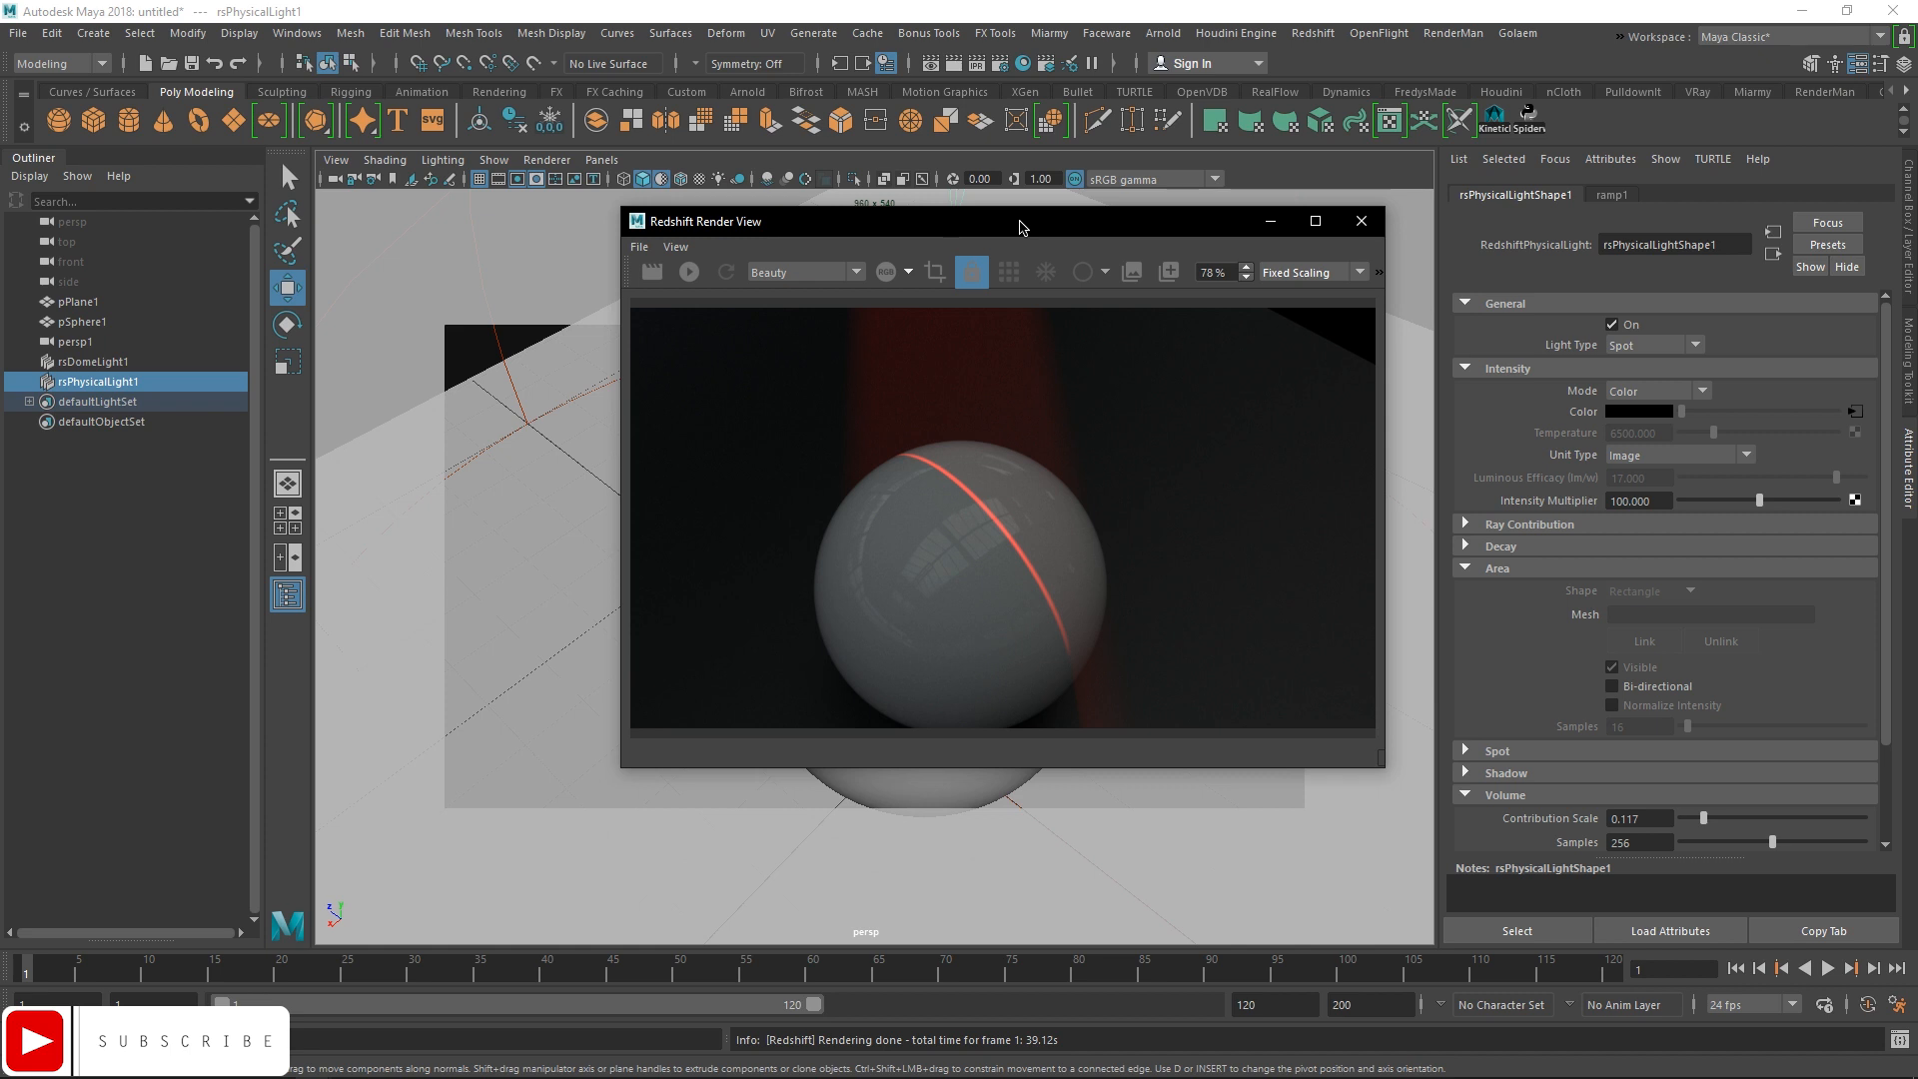
{"action": "left_click_drag", "start_coordinate": [1027, 229], "coordinate": [1066, 222]}
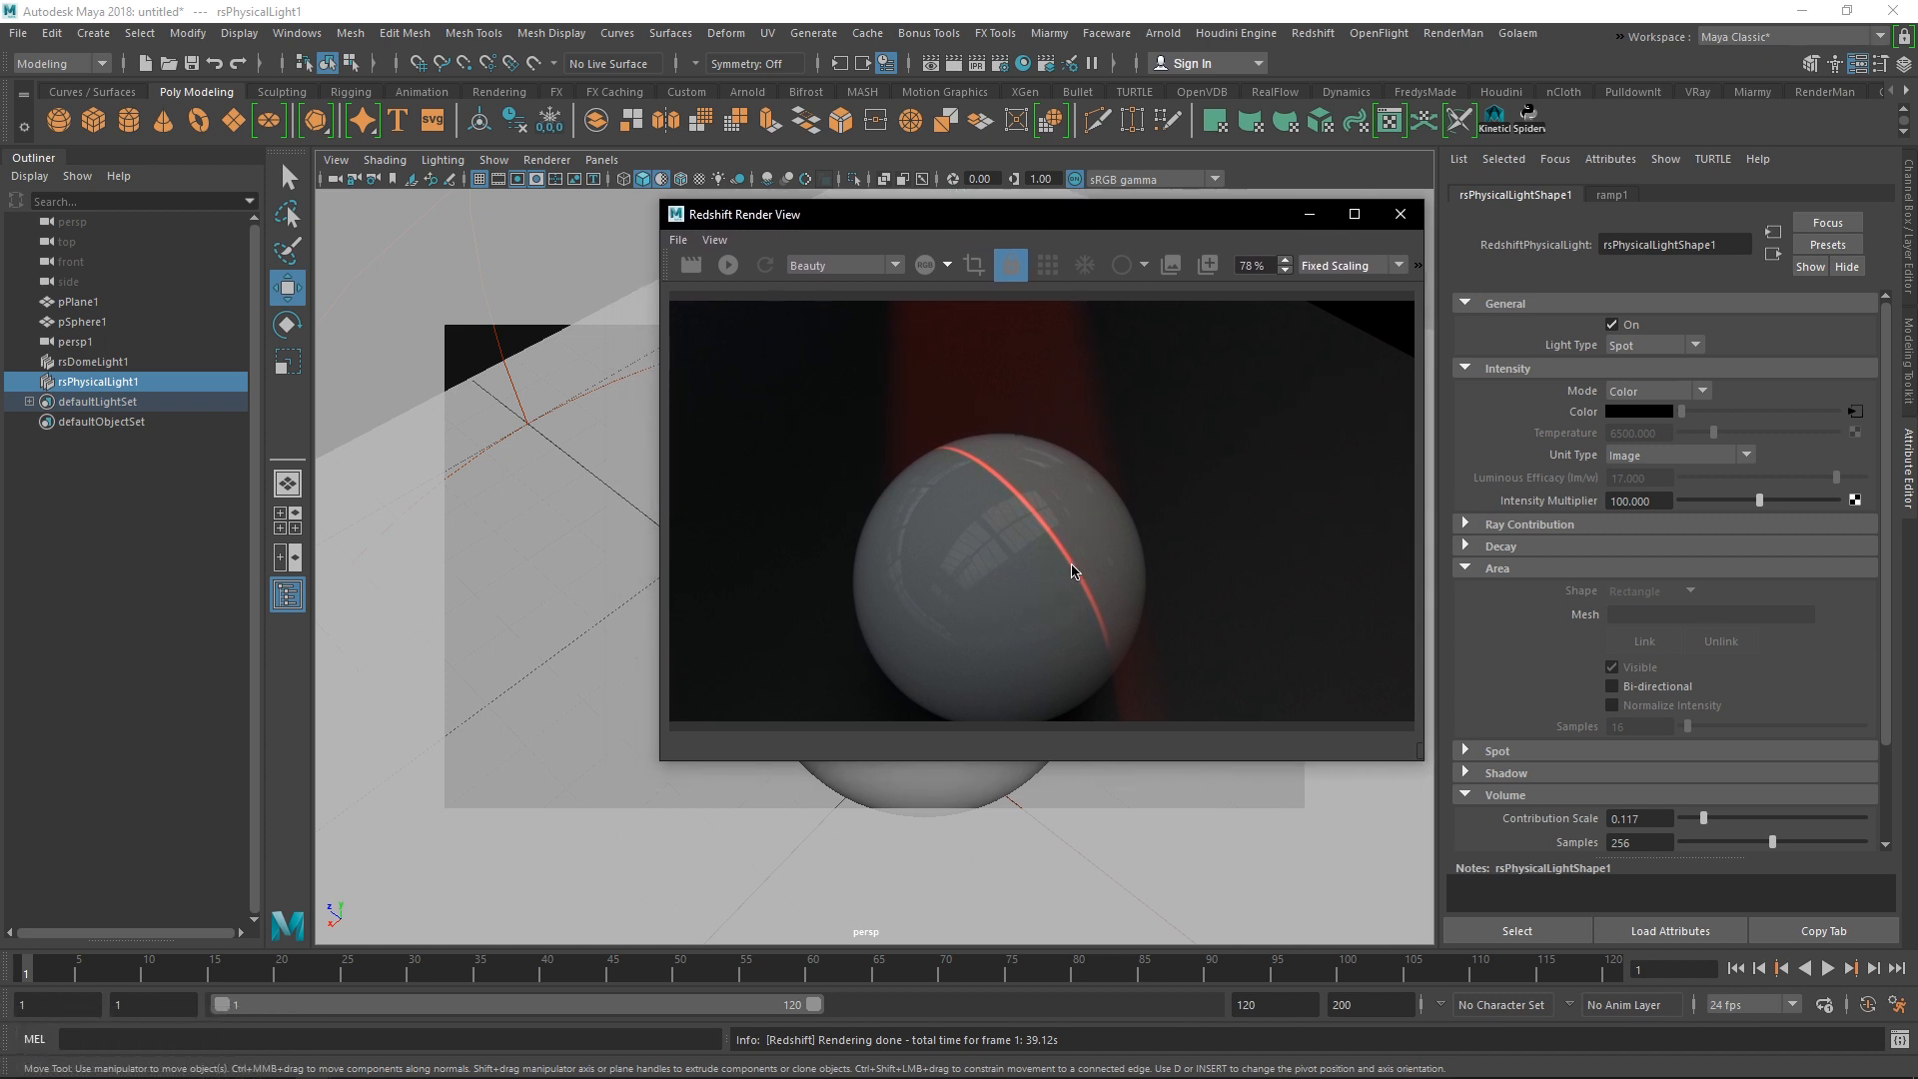
- Restart the progressive render and reduce the light's color ramp to a single white stop at position 0.014
{"action": "left_click", "coordinate": [729, 267]}
{"action": "left_click_drag", "start_coordinate": [861, 214], "coordinate": [549, 217]}
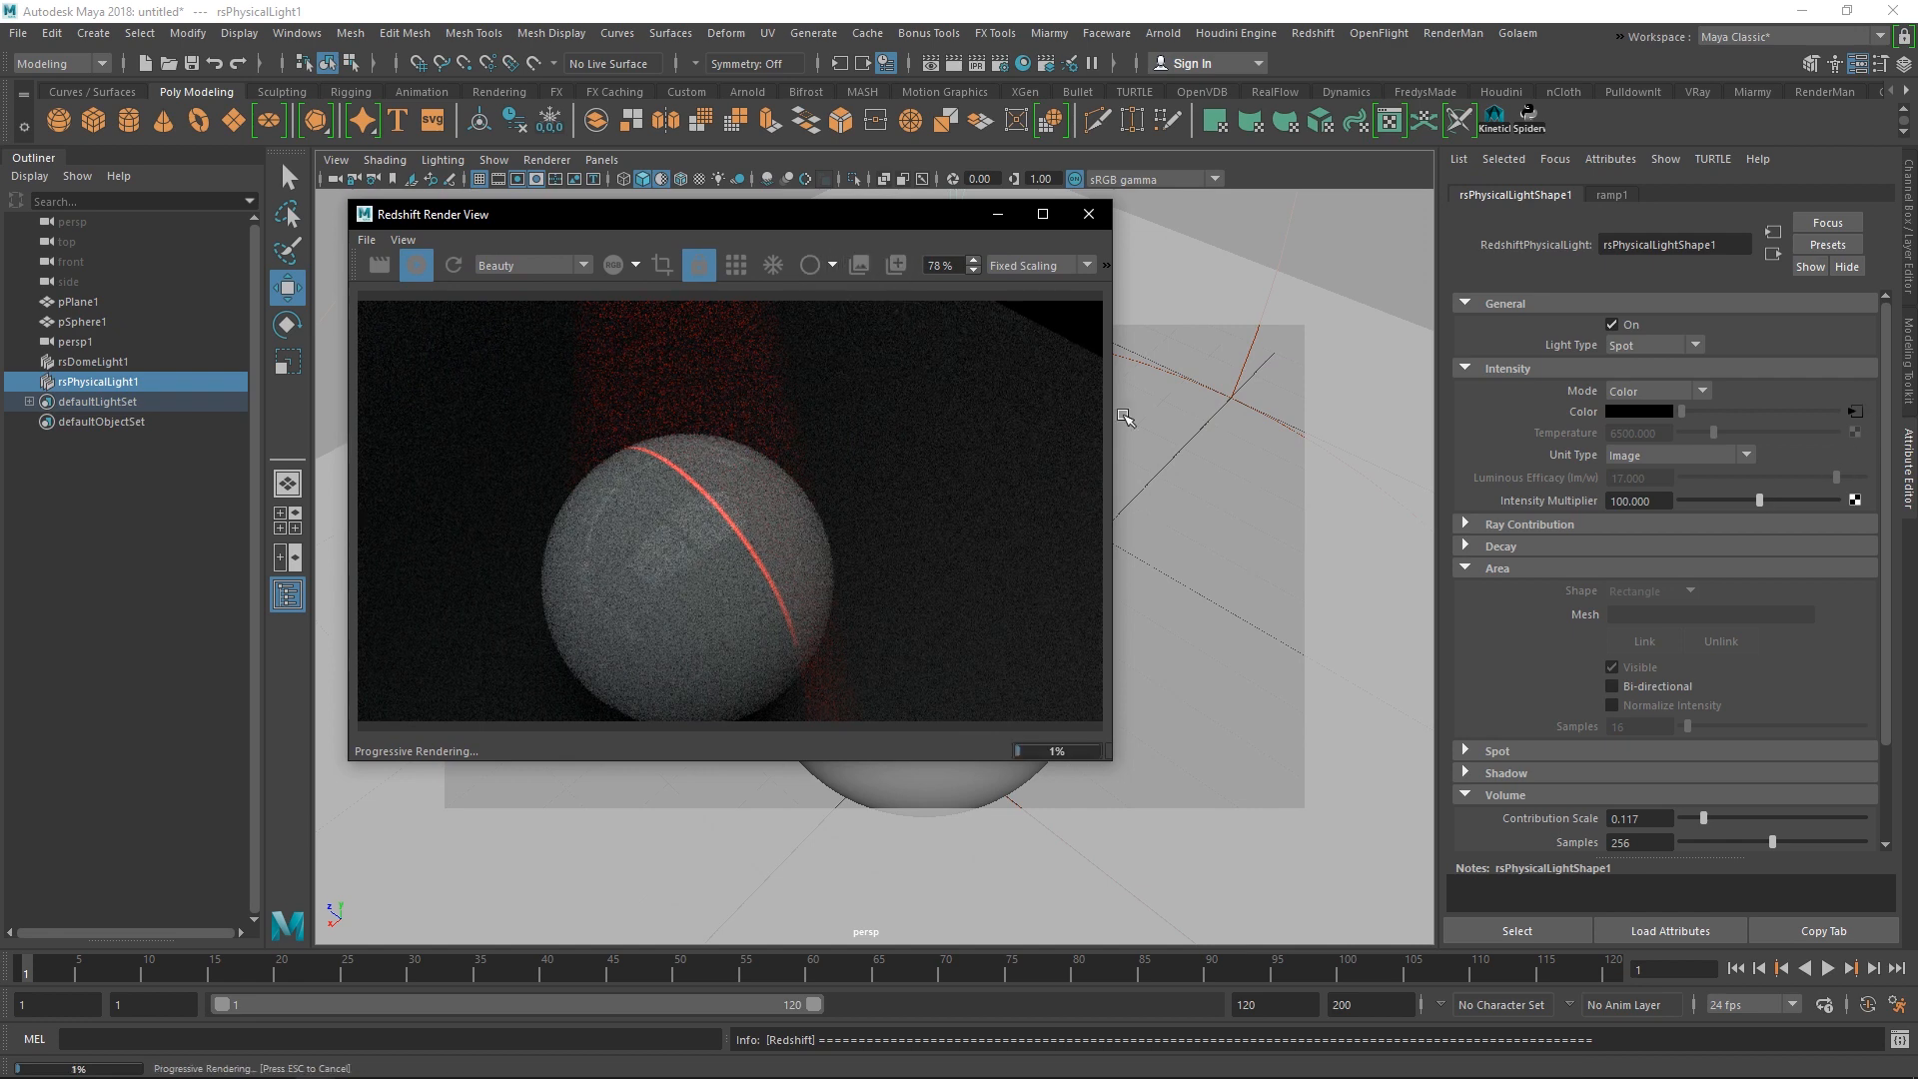
{"action": "left_click", "coordinate": [1852, 412]}
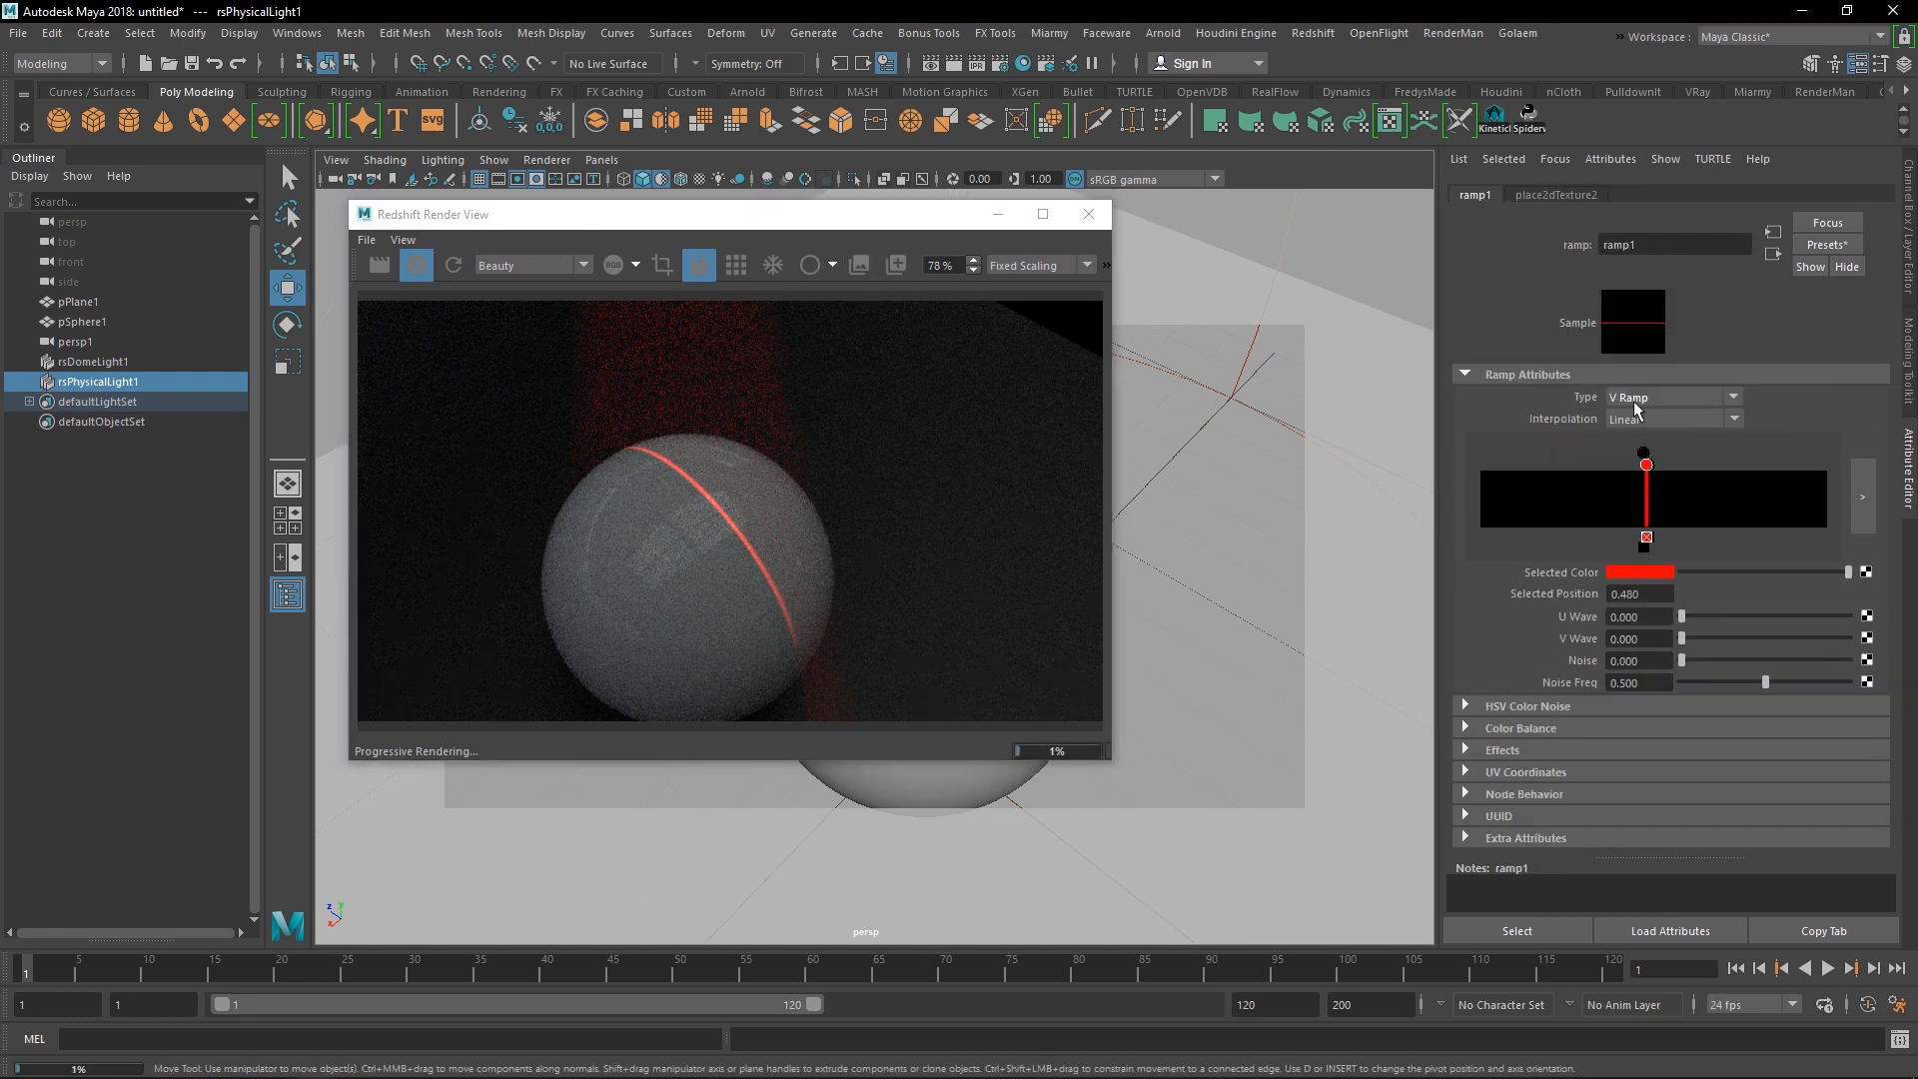
{"action": "left_click", "coordinate": [1647, 539]}
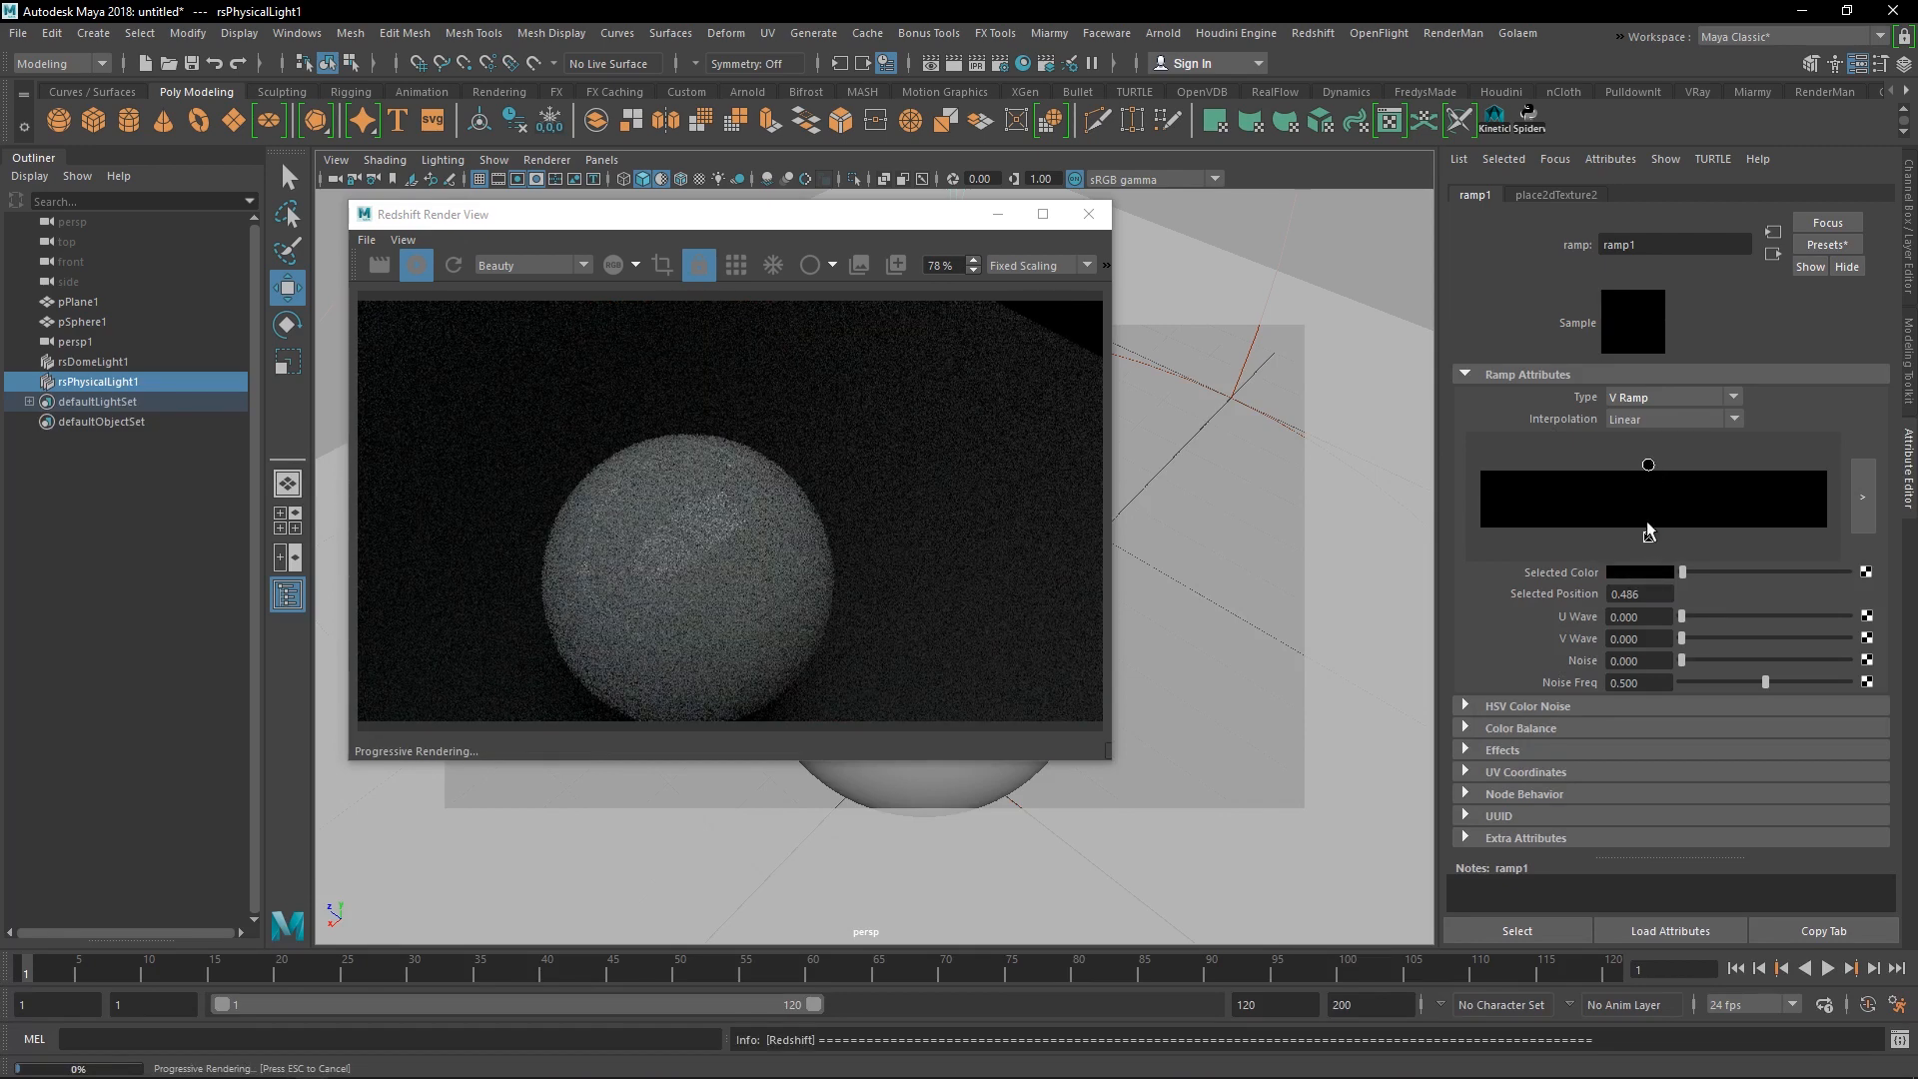
{"action": "left_click_drag", "start_coordinate": [1682, 571], "coordinate": [1848, 571]}
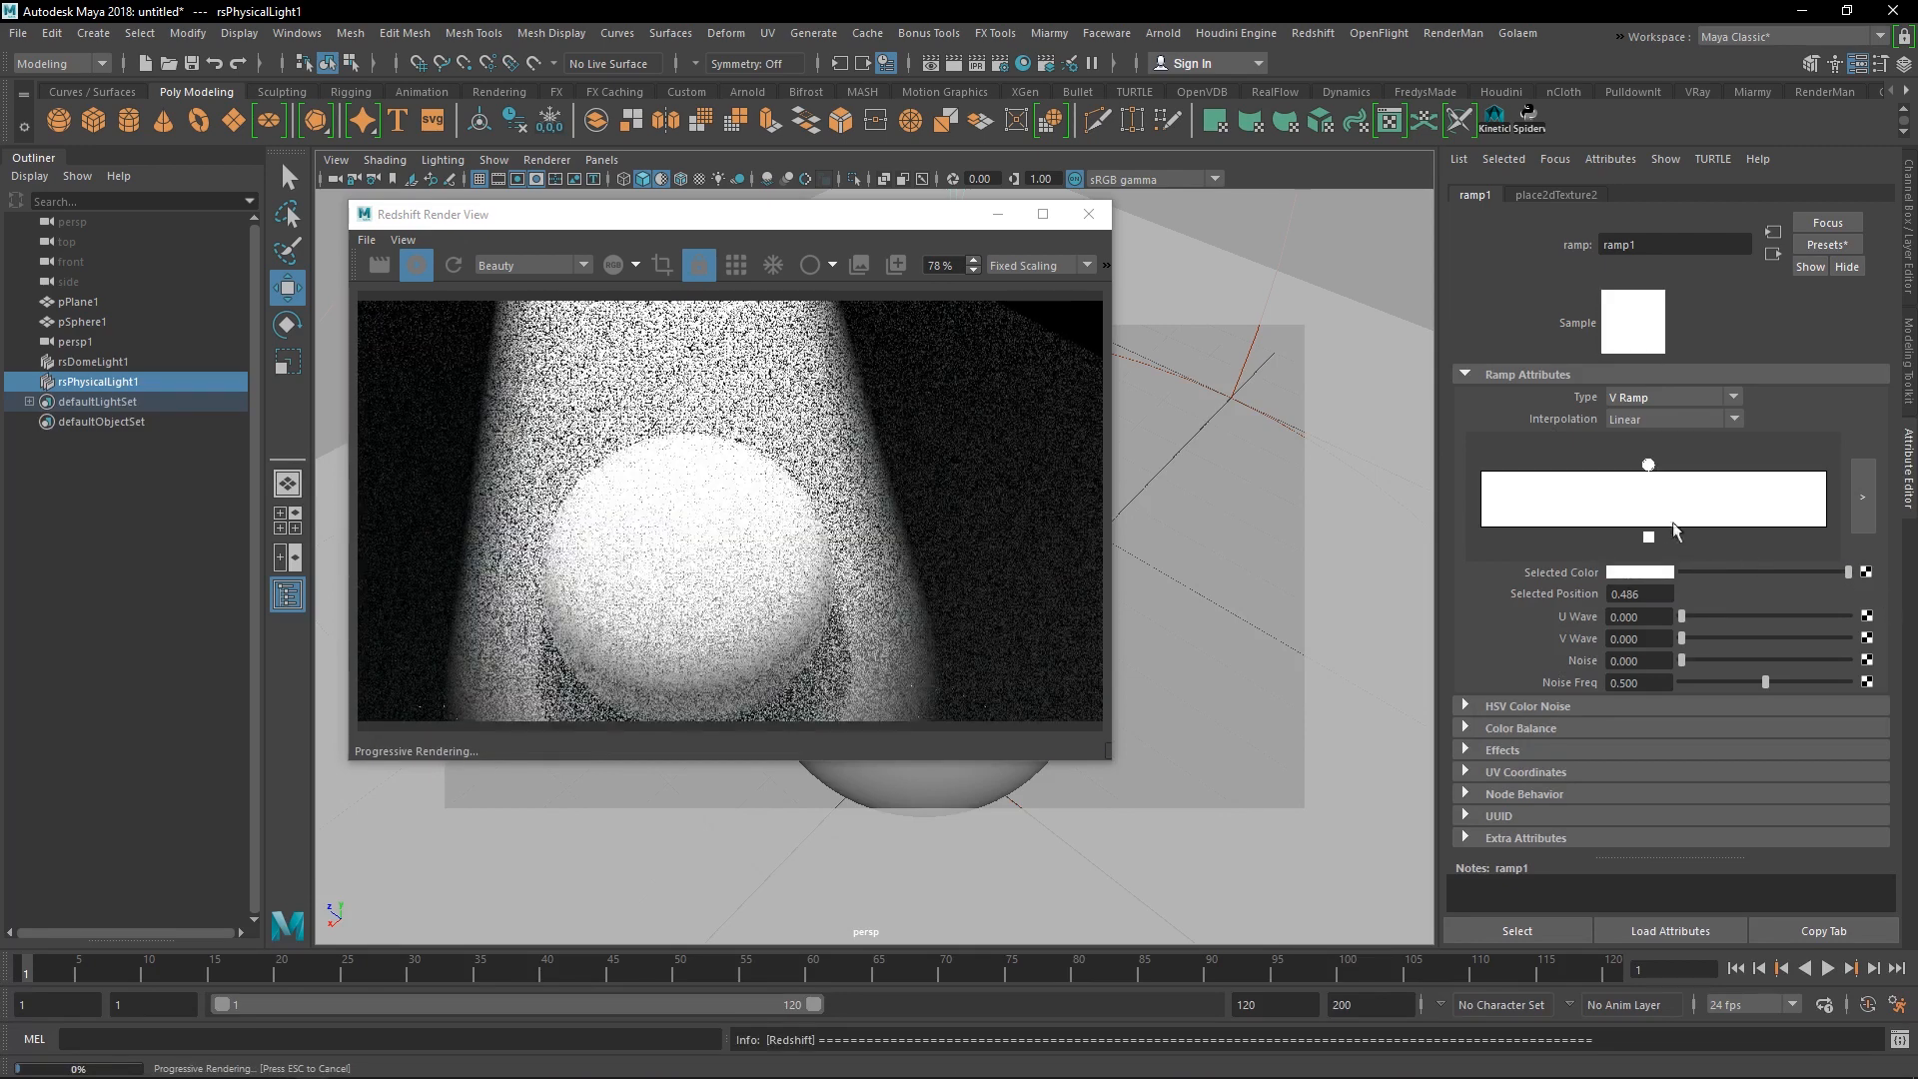
{"action": "left_click_drag", "start_coordinate": [1648, 467], "coordinate": [1485, 465]}
- Try the Radial Ramp type with the single stop moved to 0.422 and dimmed to grey
{"action": "left_click", "coordinate": [1628, 399]}
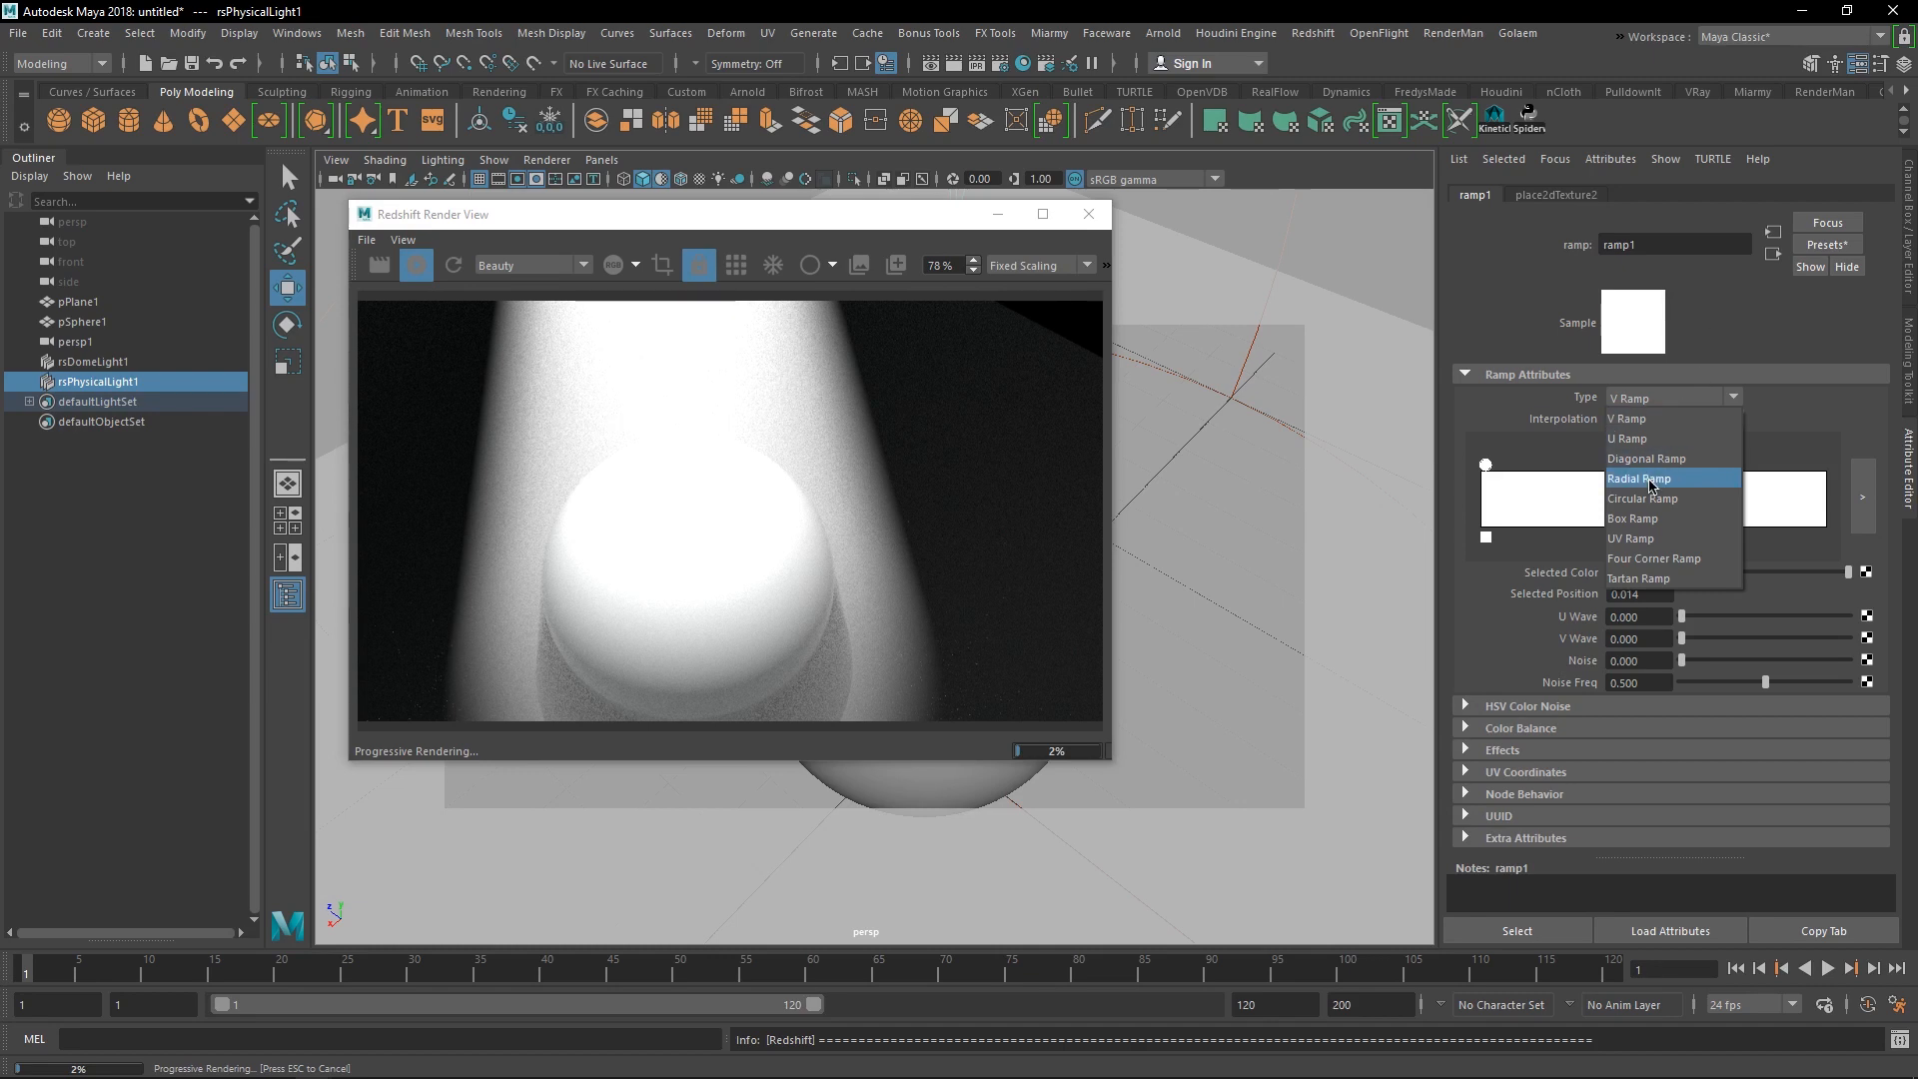
{"action": "left_click", "coordinate": [1660, 484]}
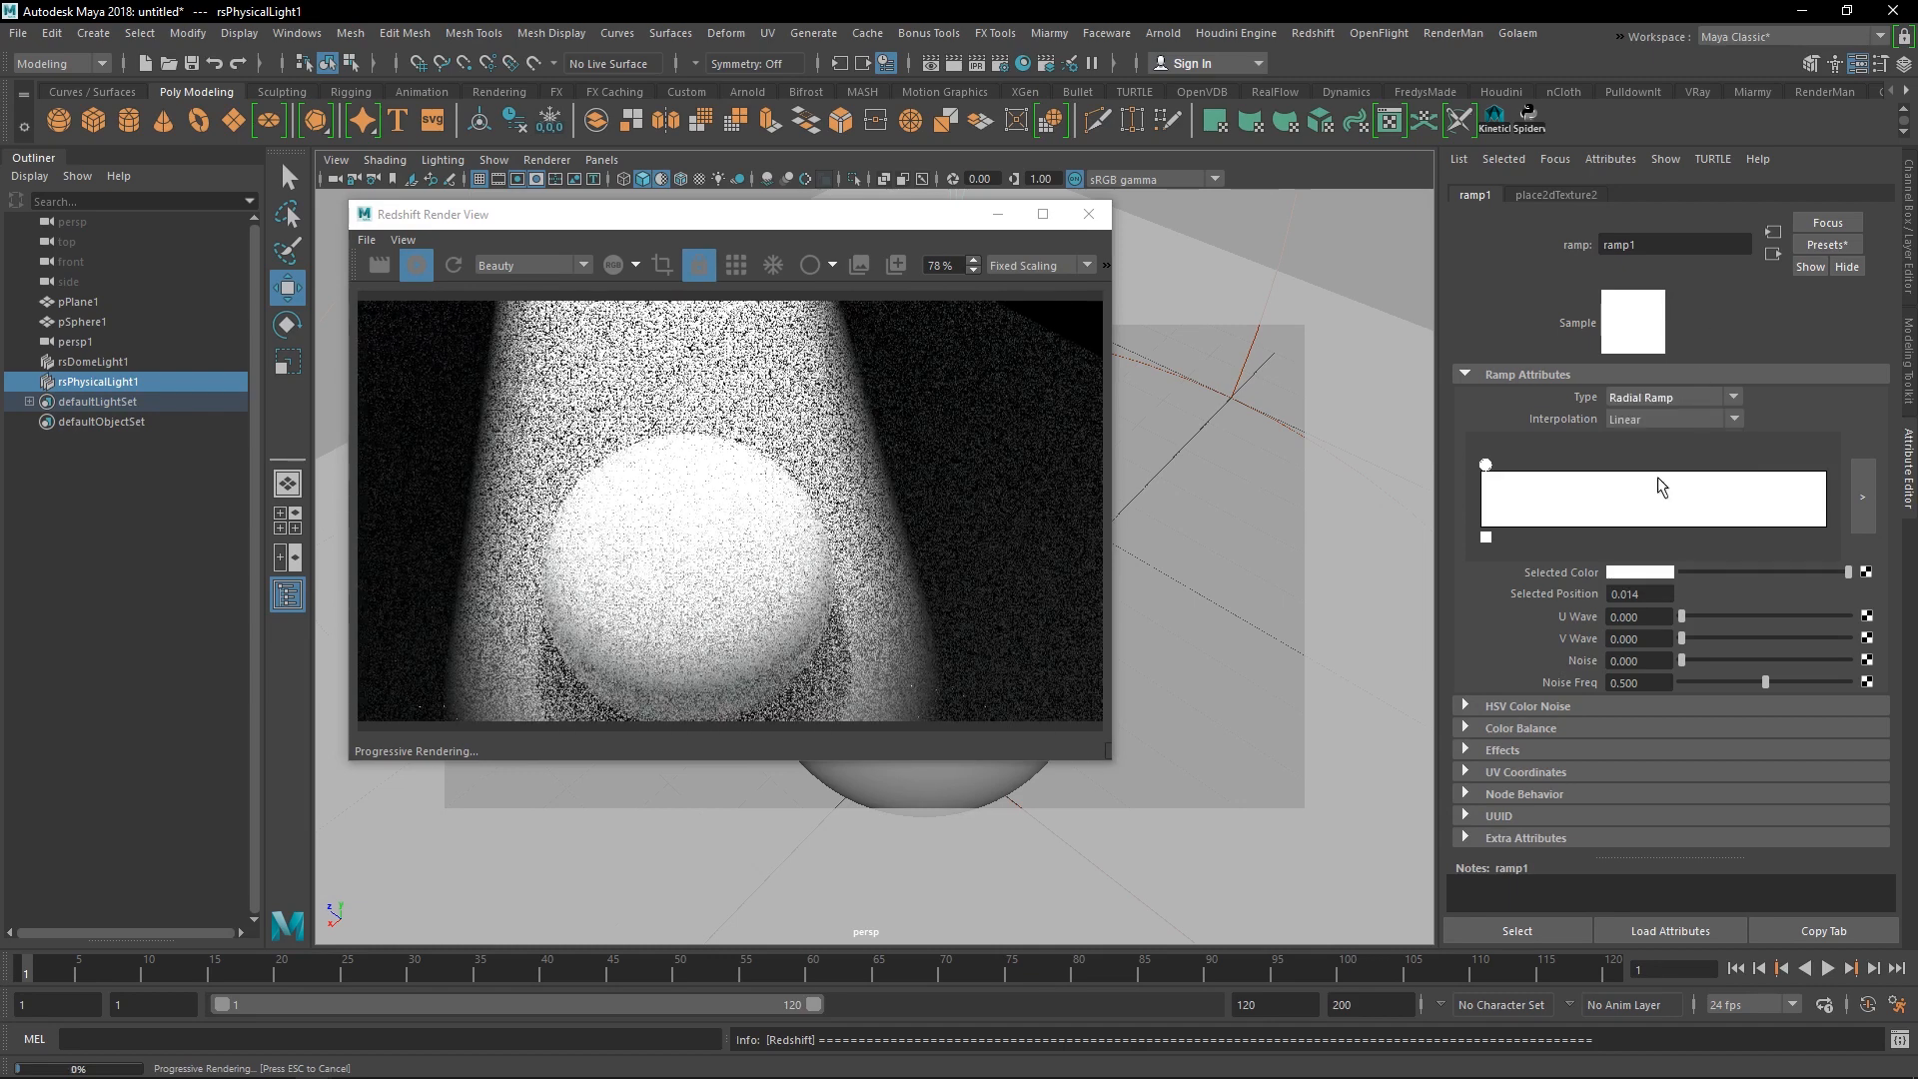
{"action": "left_click_drag", "start_coordinate": [1487, 466], "coordinate": [1626, 465]}
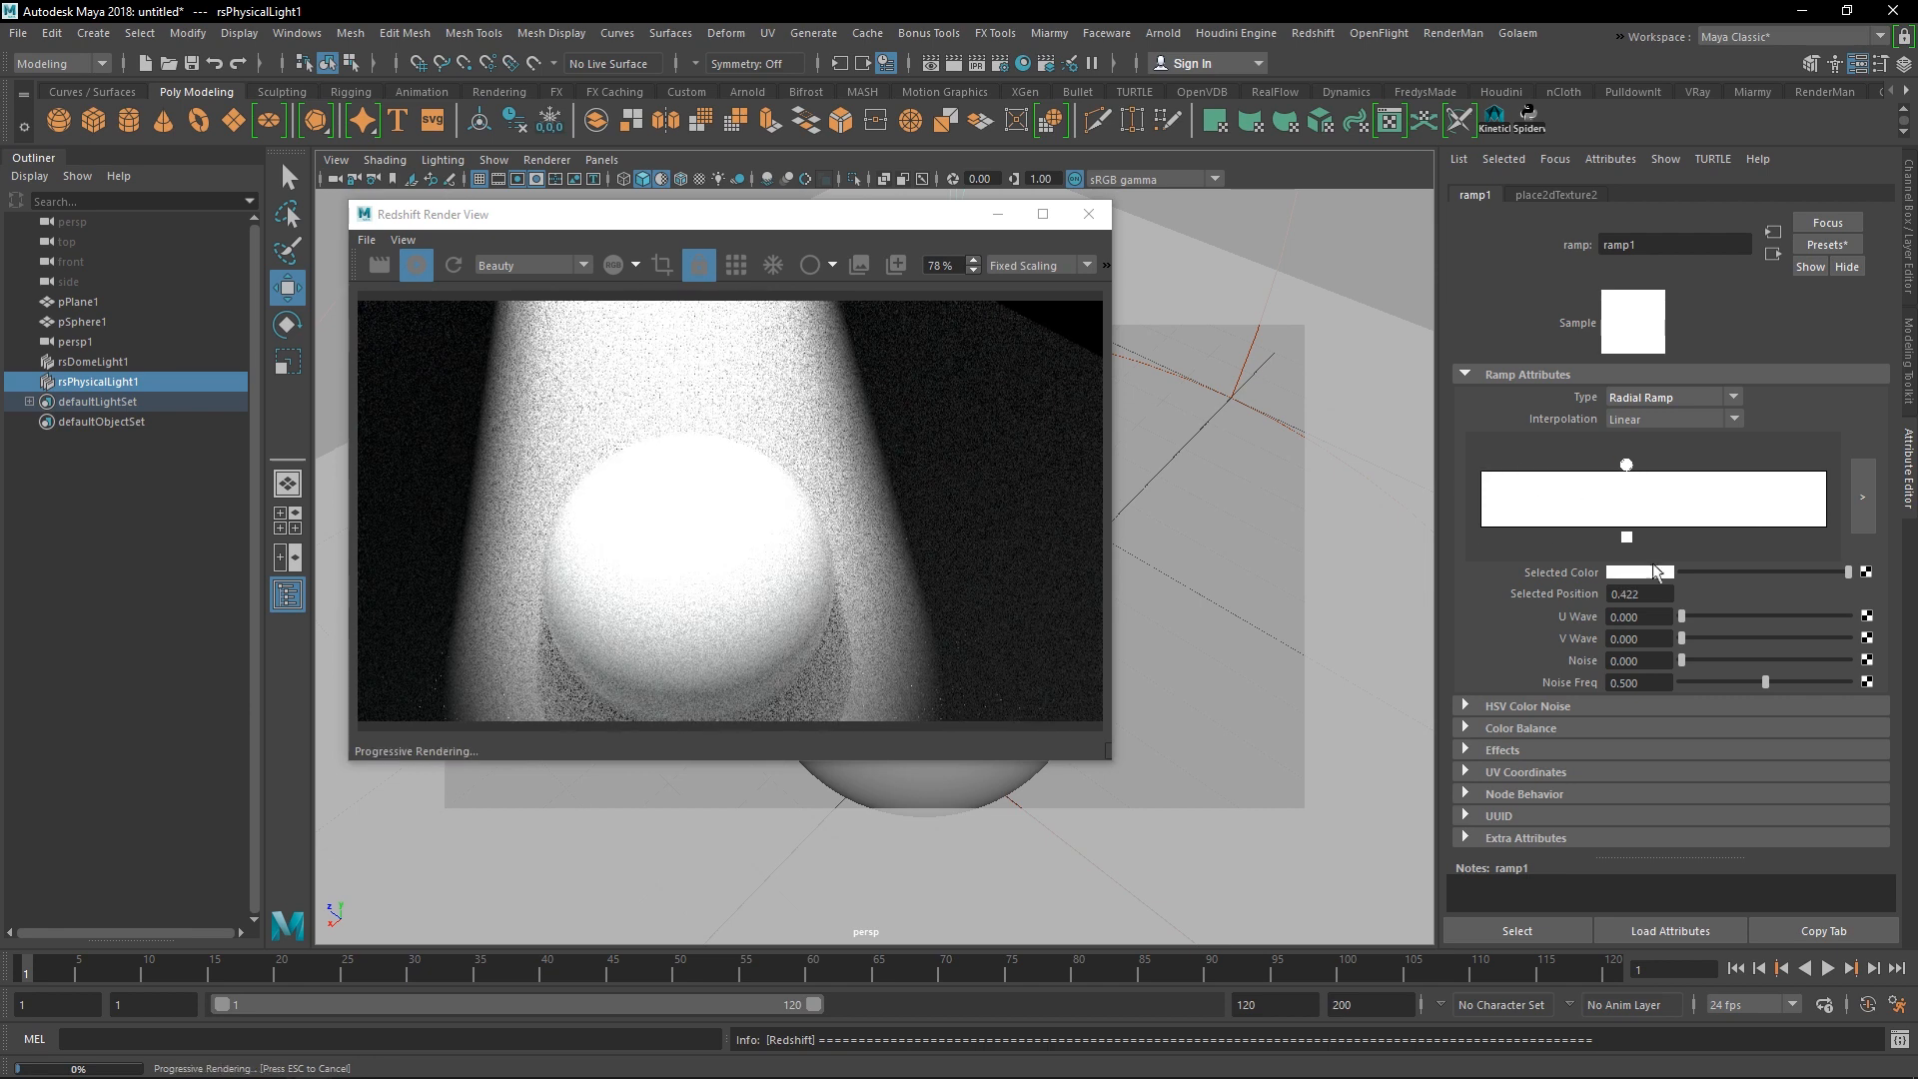
{"action": "mouse_move", "coordinate": [1742, 566]}
{"action": "left_mouse_down"}
{"action": "mouse_move", "coordinate": [1671, 578]}
{"action": "mouse_move", "coordinate": [1712, 575]}
{"action": "left_mouse_up"}
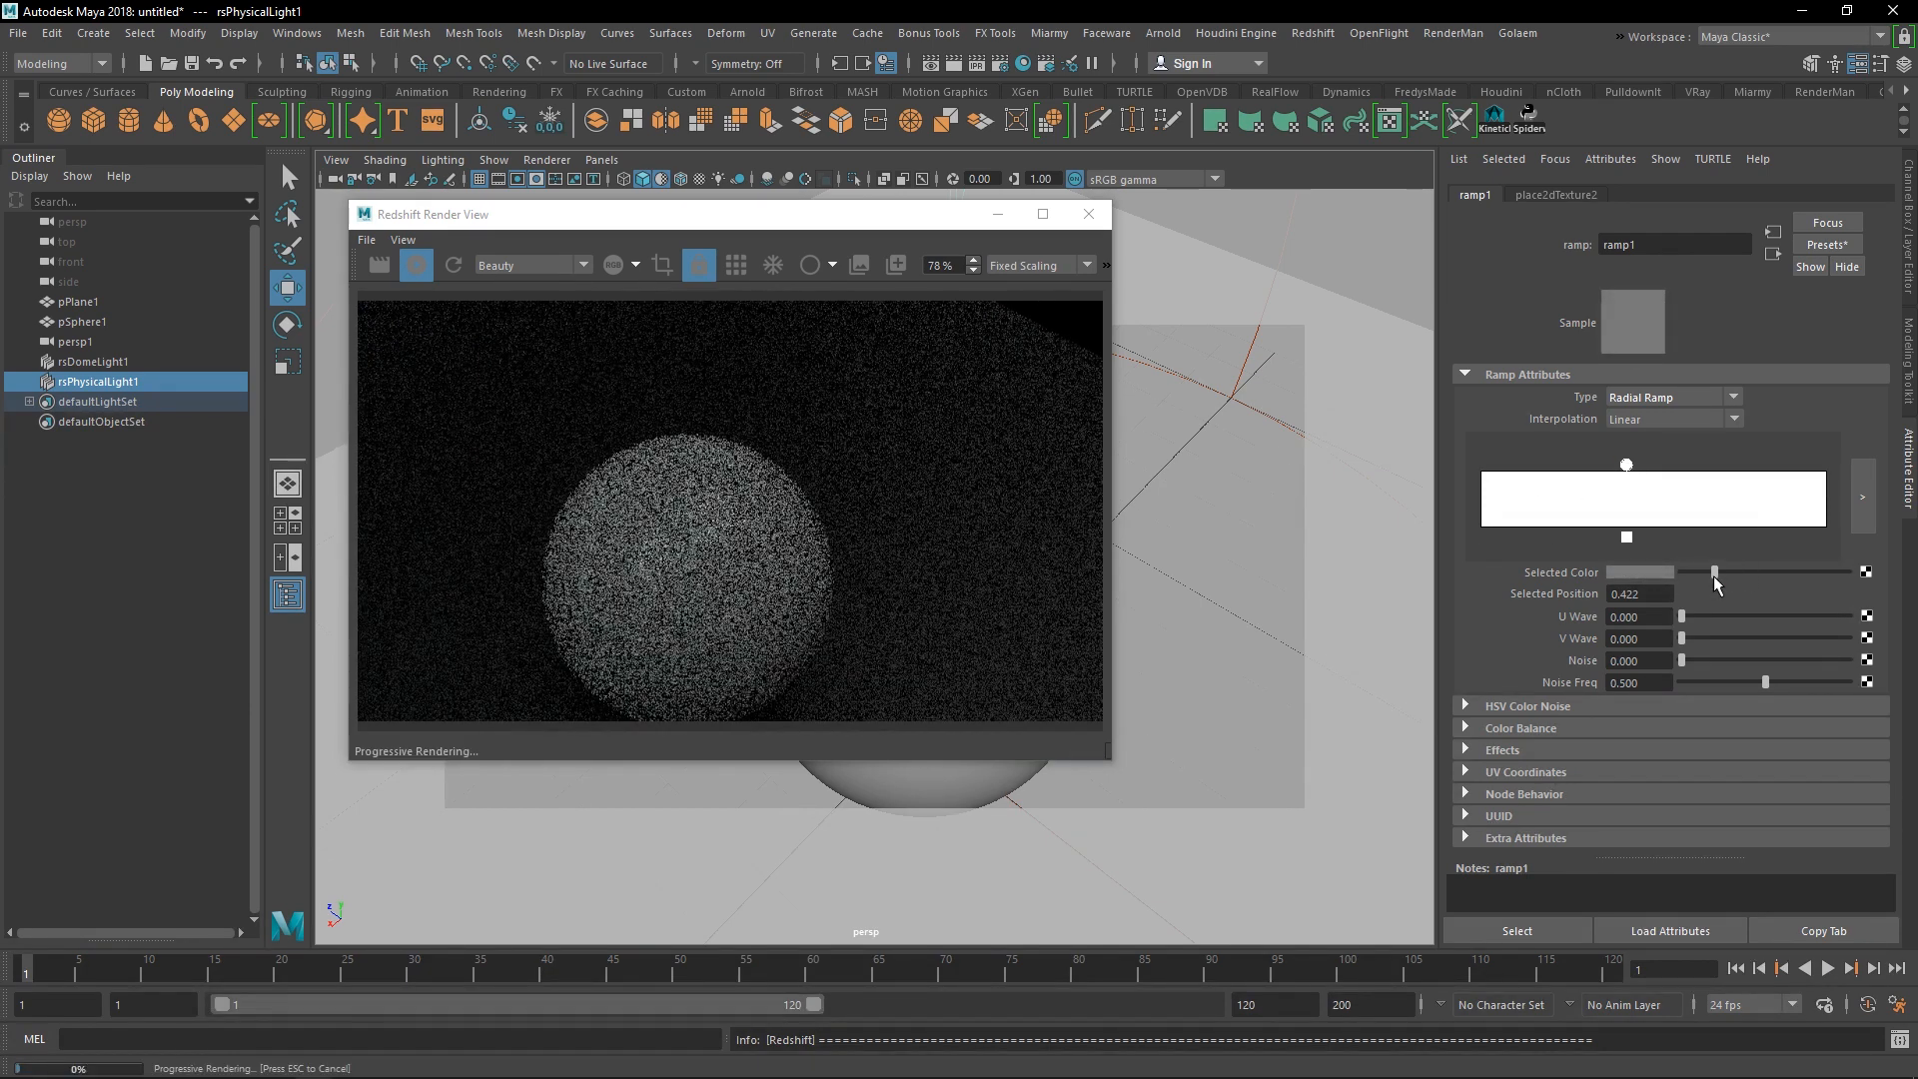
- Change the ramp to Box Ramp, add a black stop near the middle, and make the other stop white at 0.263
{"action": "left_click", "coordinate": [1658, 398]}
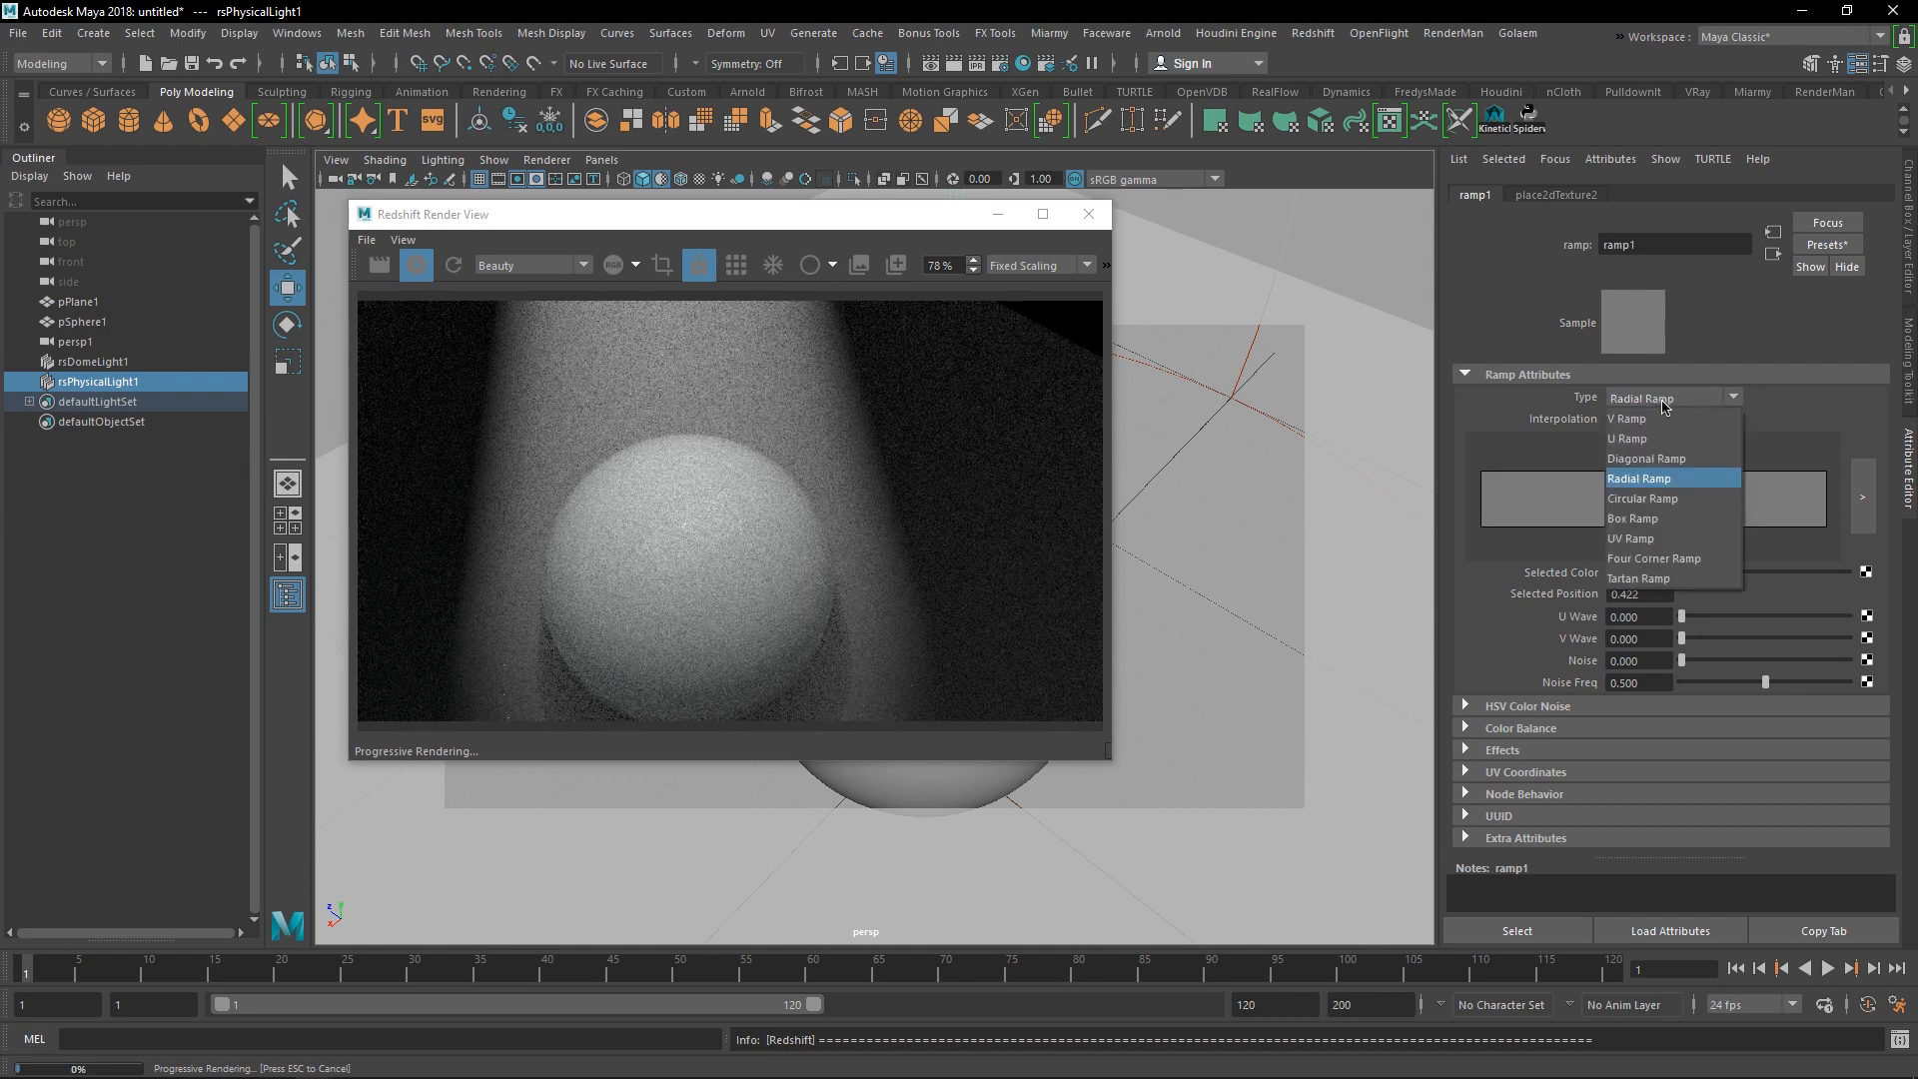
{"action": "left_click", "coordinate": [1661, 520]}
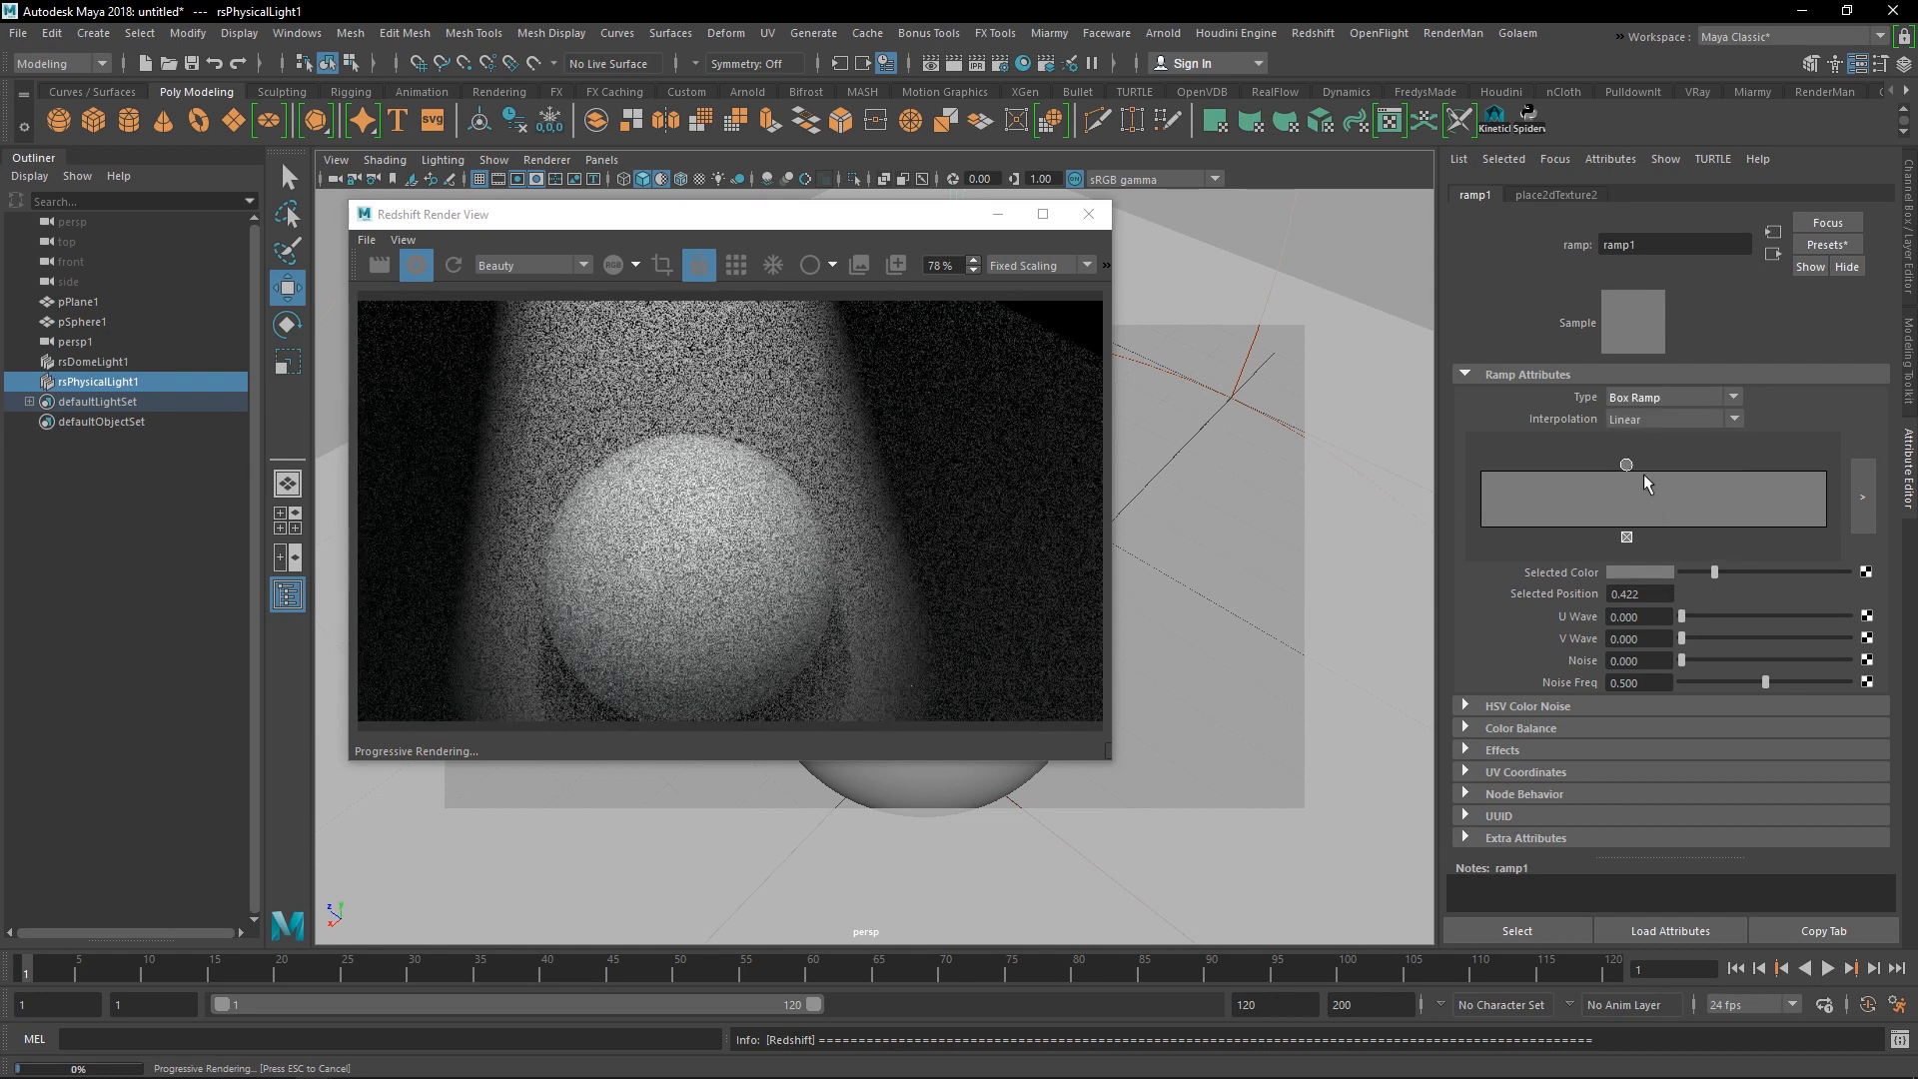
{"action": "left_click", "coordinate": [1651, 500]}
{"action": "left_click_drag", "start_coordinate": [1710, 572], "coordinate": [1681, 572]}
{"action": "left_click_drag", "start_coordinate": [1558, 465], "coordinate": [1571, 466]}
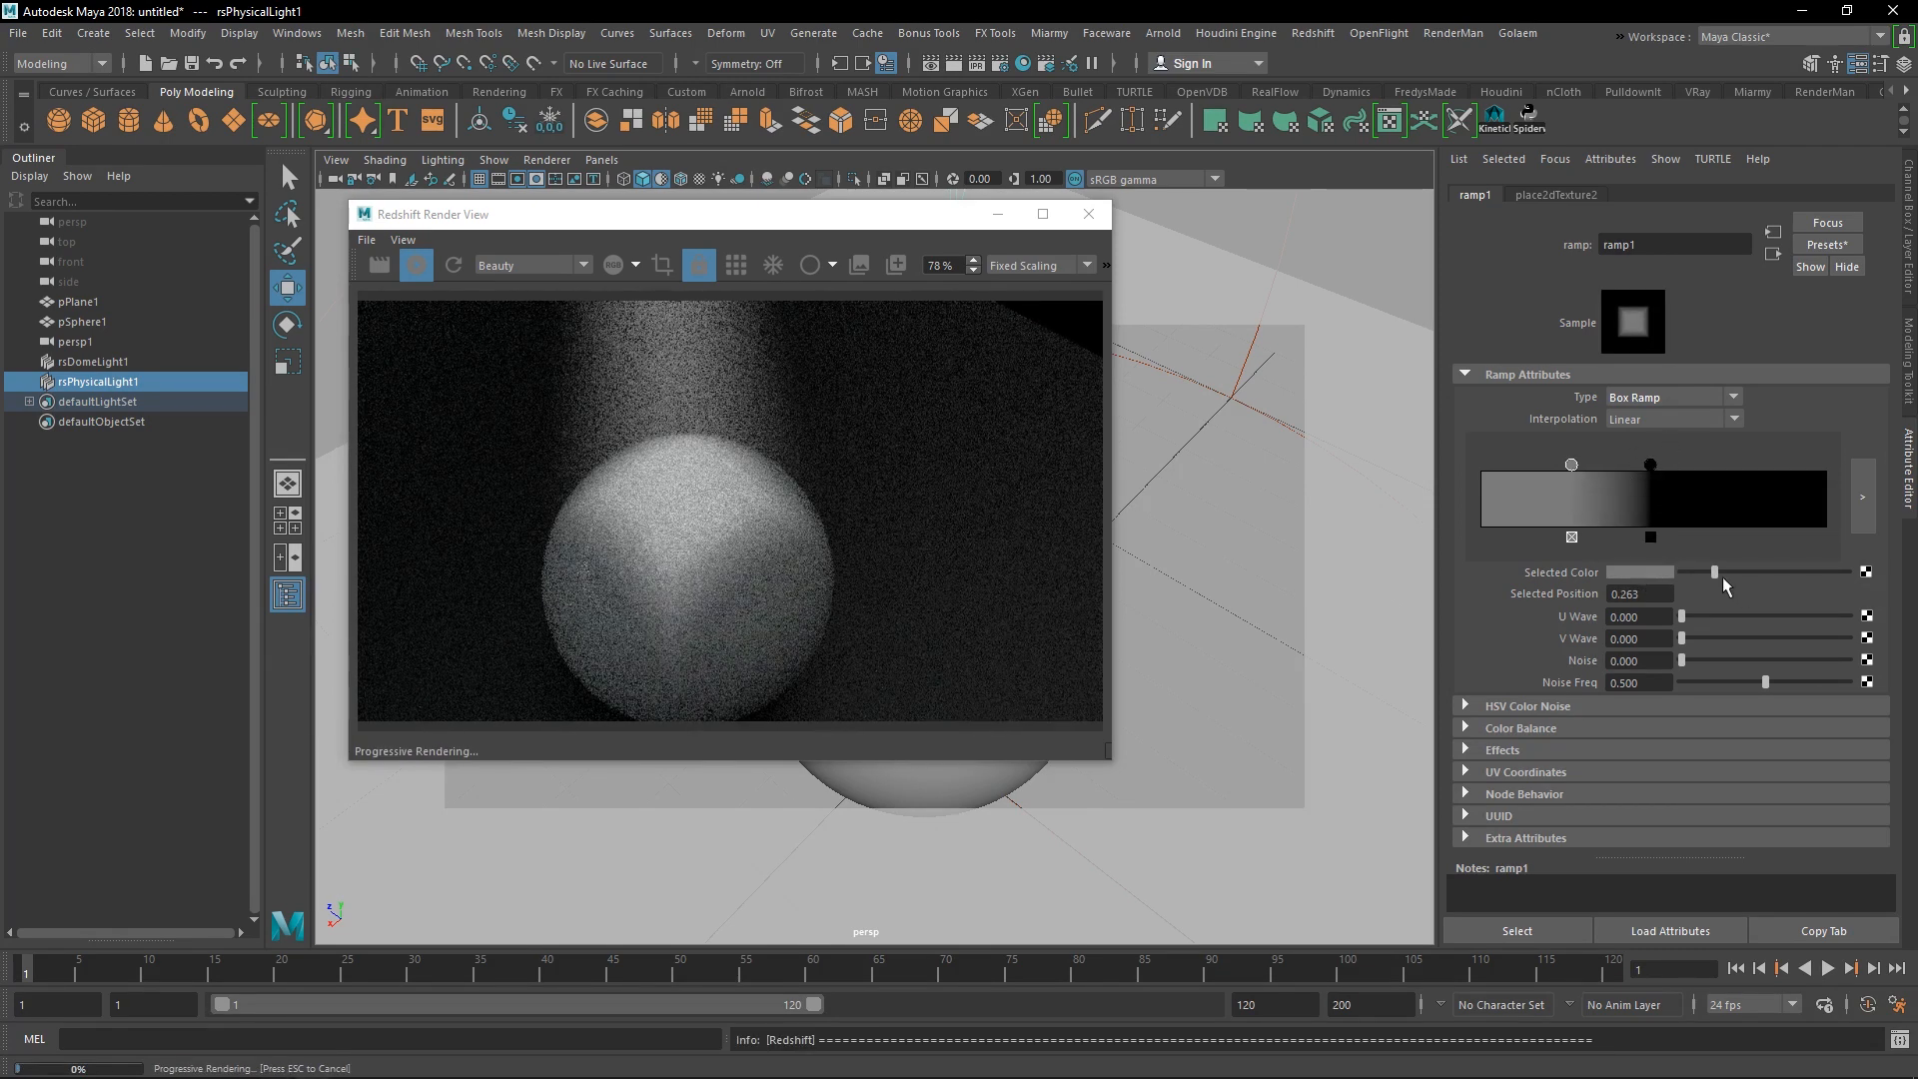
{"action": "left_click_drag", "start_coordinate": [1718, 573], "coordinate": [1850, 574]}
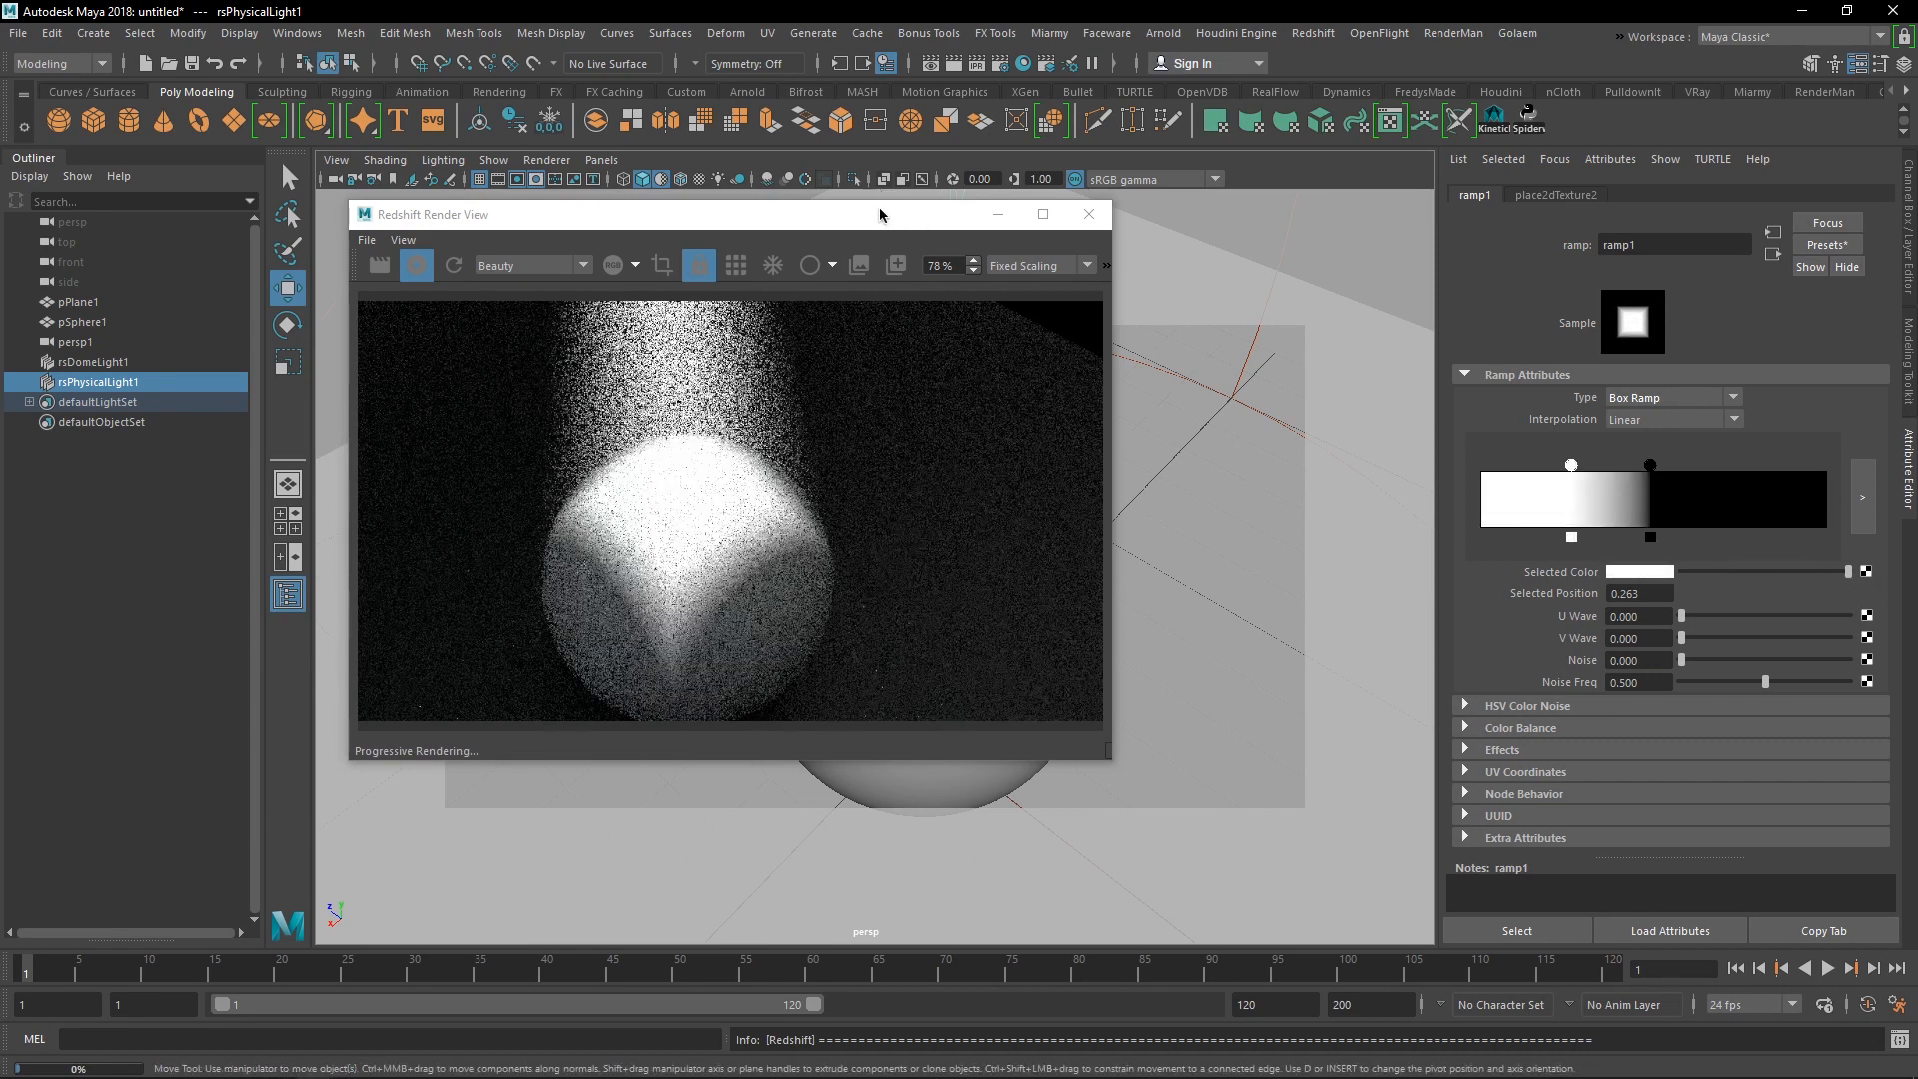
- Sharpen the box's edge by moving the white stop to 0.462 beside the black stop, and check the beam from several views
{"action": "left_click_drag", "start_coordinate": [880, 216], "coordinate": [1136, 256]}
{"action": "scroll", "coordinate": [779, 574], "scroll_direction": "down", "scroll_amount": 8}
{"action": "left_click_drag", "start_coordinate": [1603, 464], "coordinate": [1640, 463]}
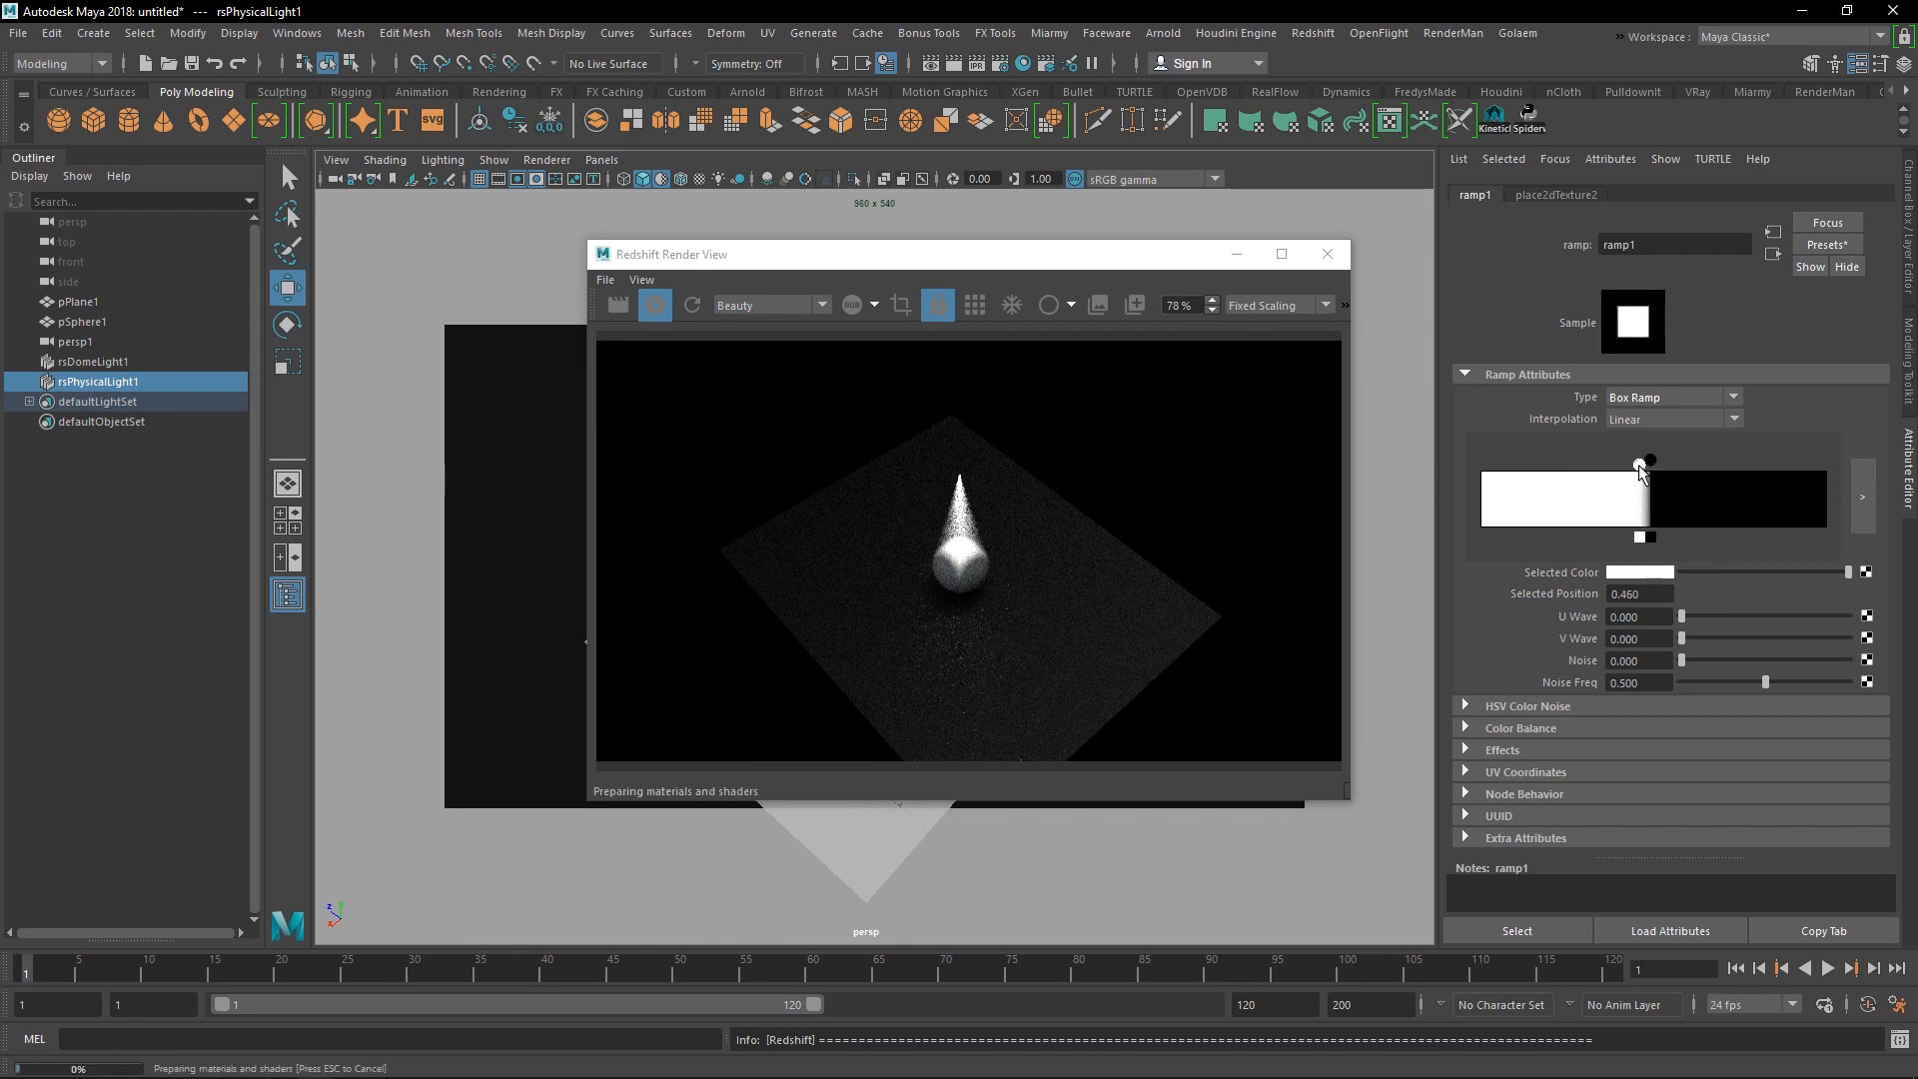
{"action": "left_click_drag", "start_coordinate": [1037, 265], "coordinate": [1428, 248]}
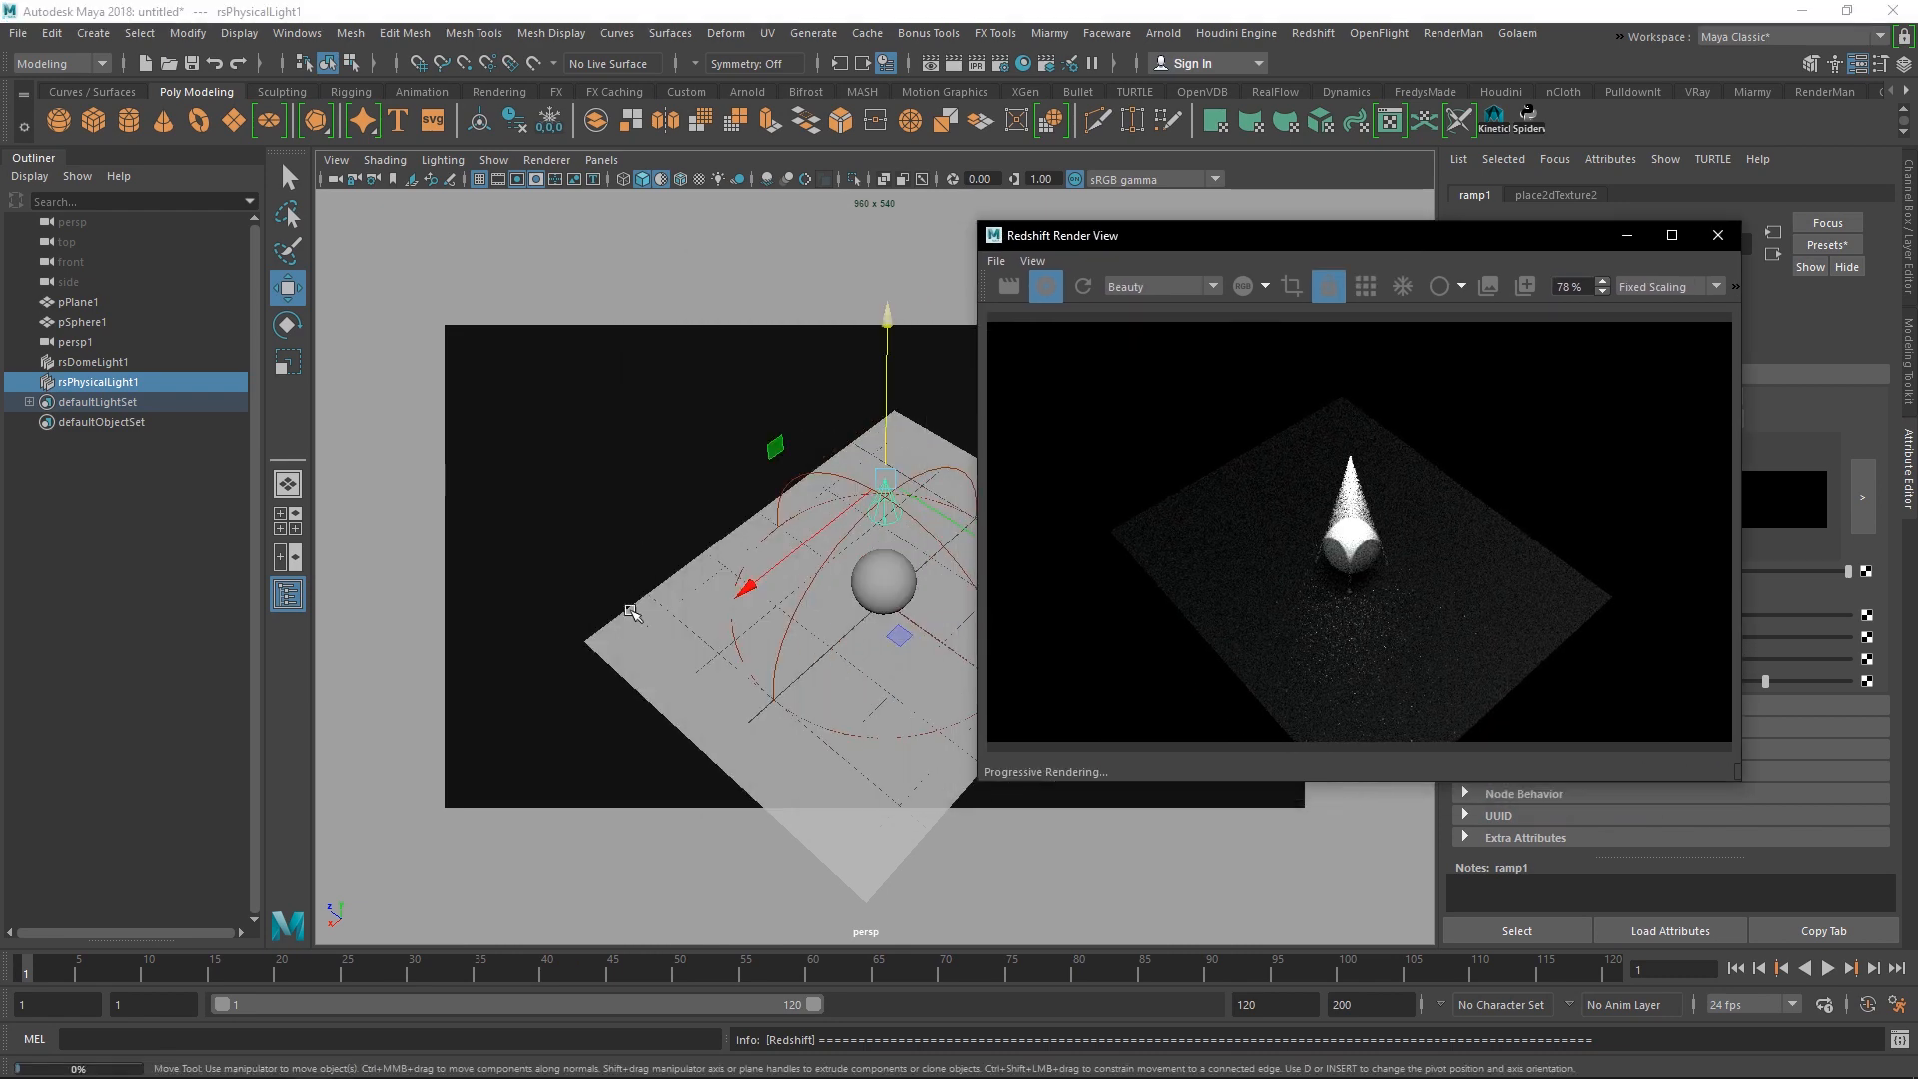
{"action": "scroll", "coordinate": [877, 644], "scroll_direction": "up", "scroll_amount": 5}
{"action": "scroll", "coordinate": [859, 540], "scroll_direction": "down", "scroll_amount": 4}
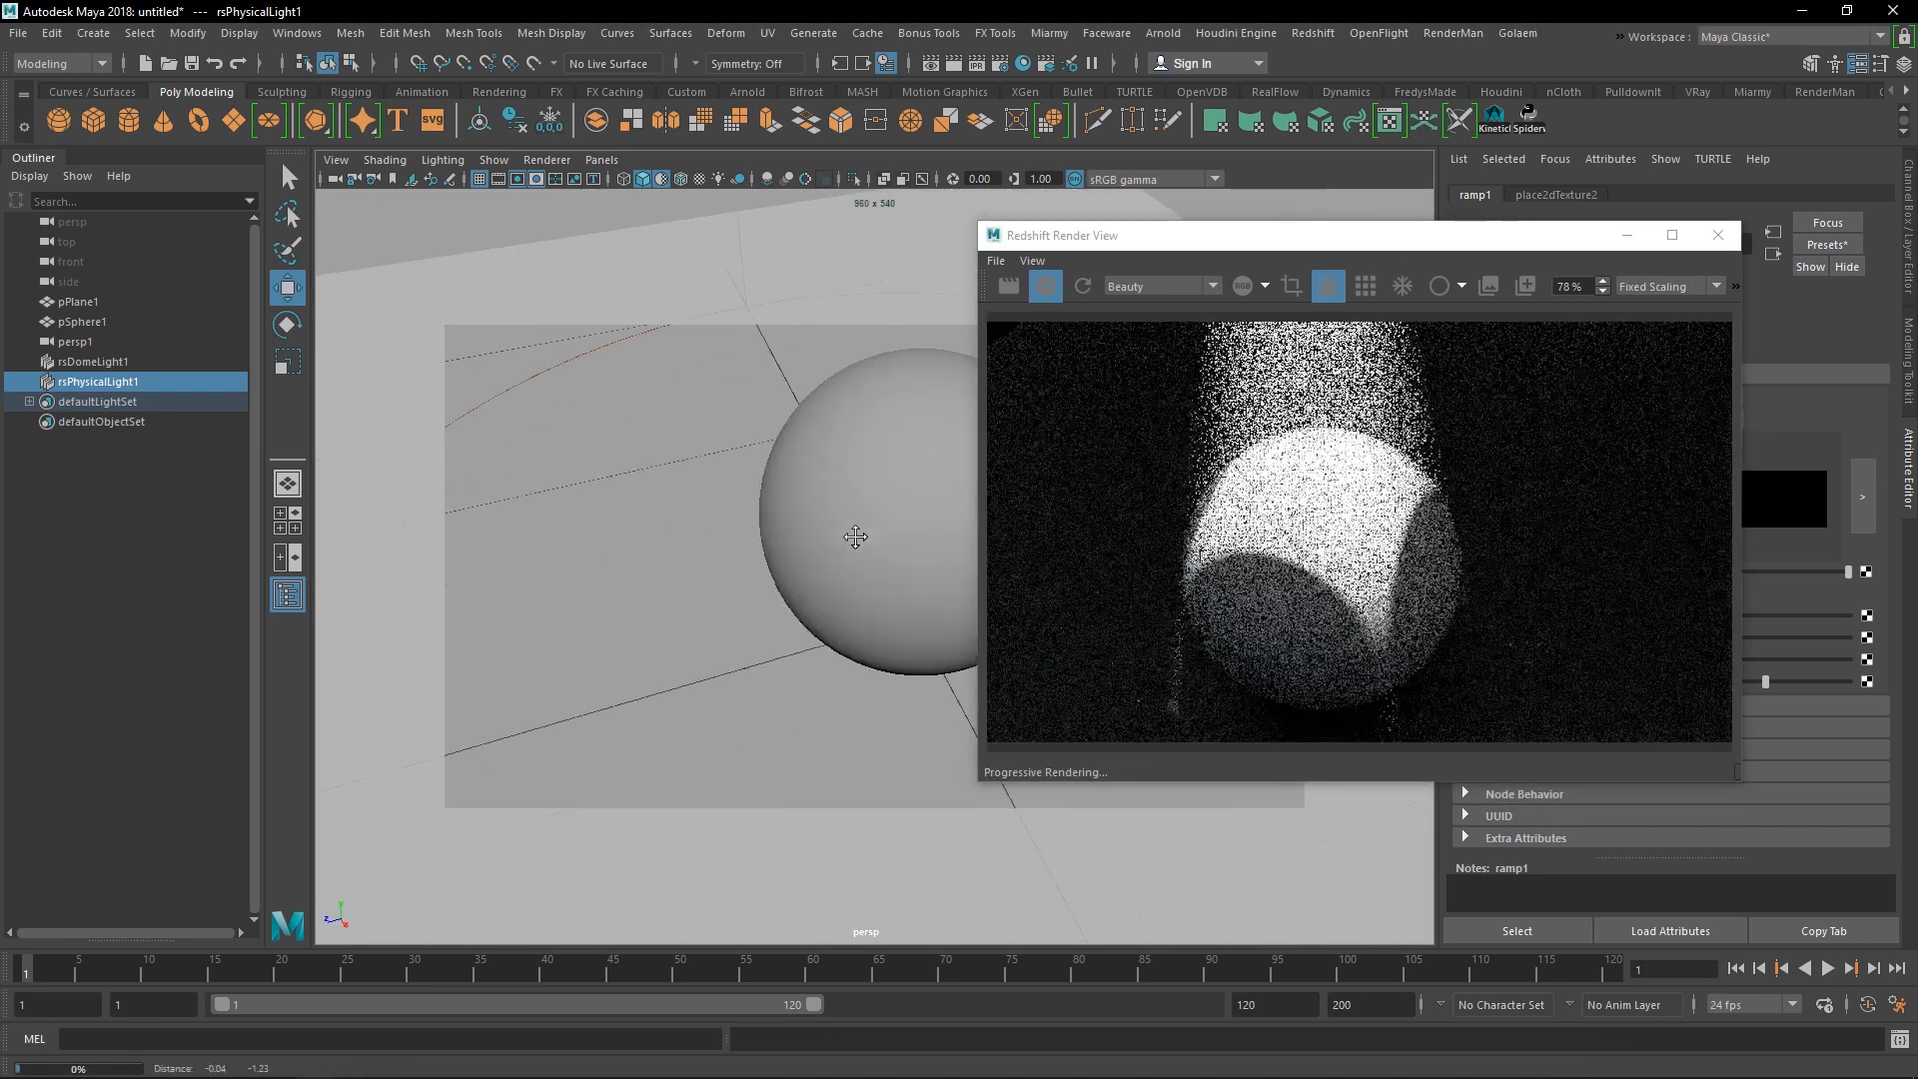
{"action": "left_click_drag", "start_coordinate": [860, 536], "coordinate": [1098, 399], "text": "alt"}
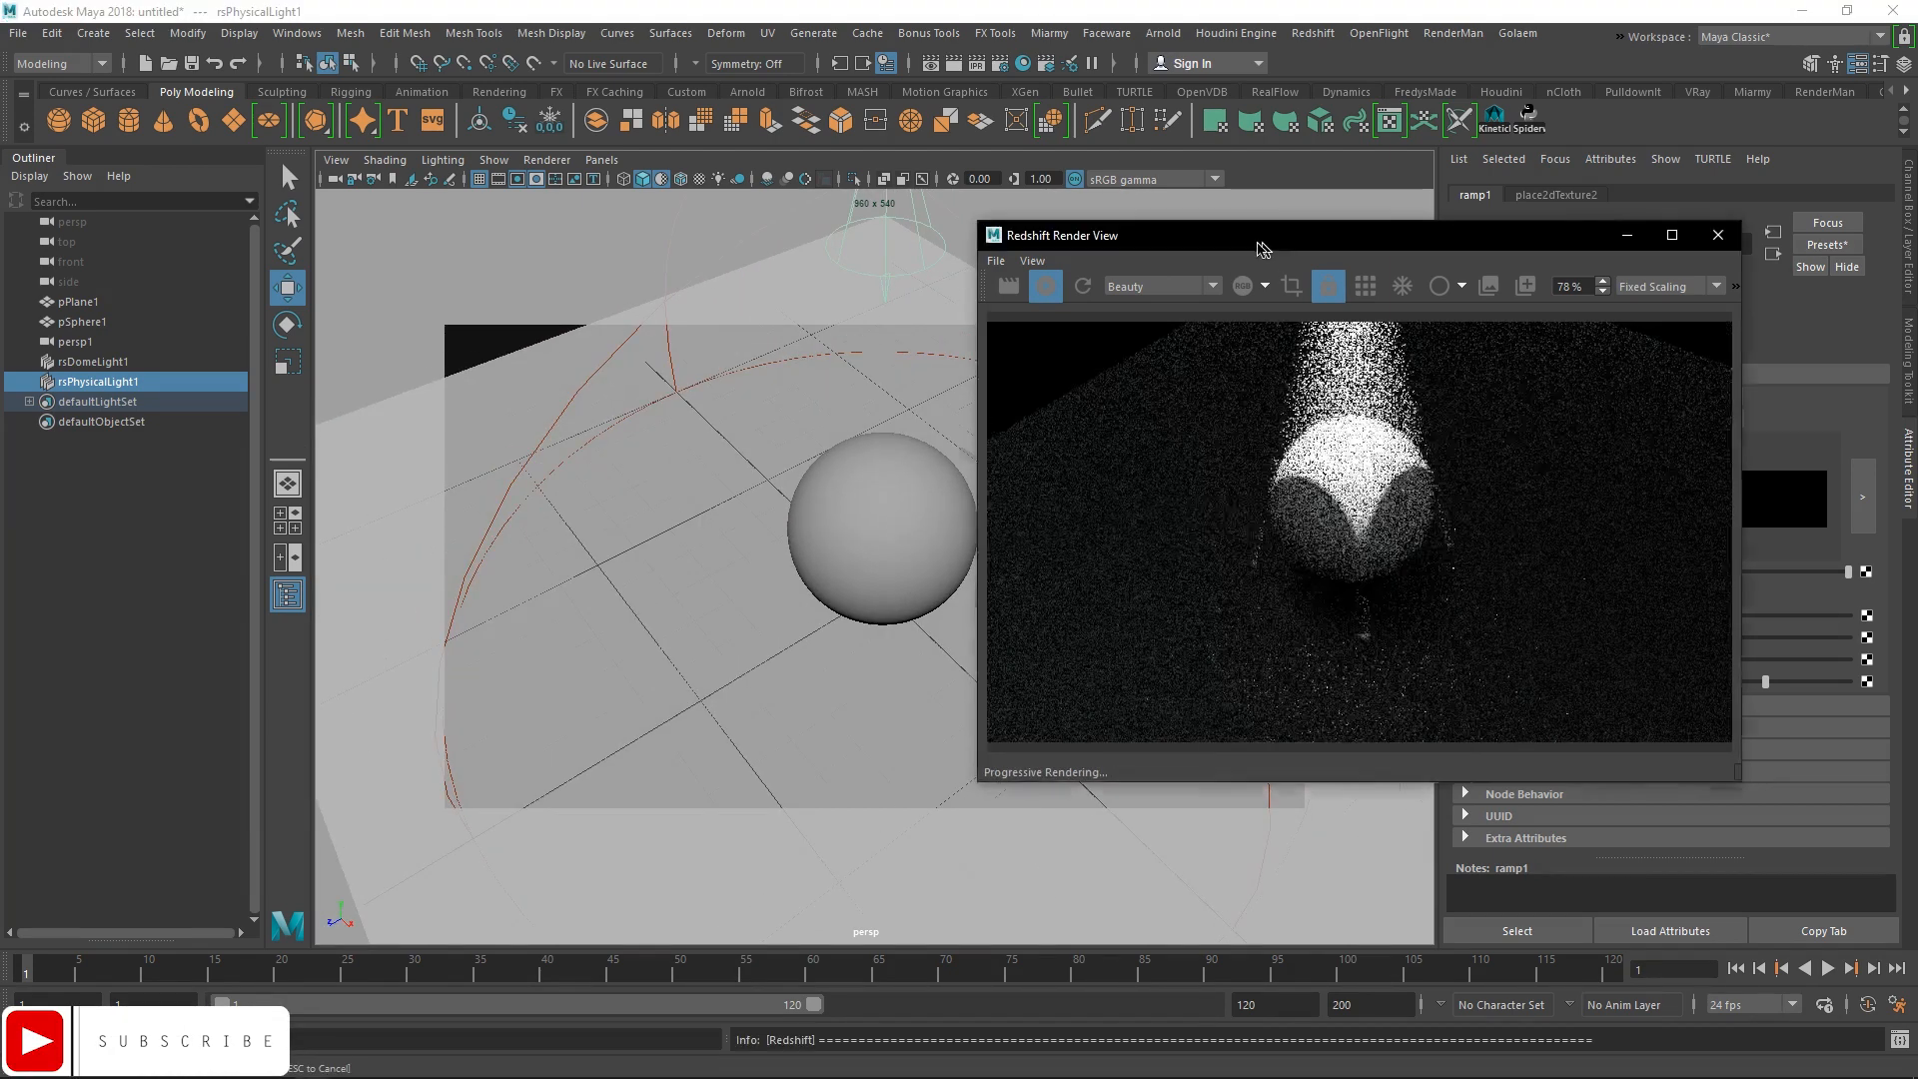
{"action": "left_click_drag", "start_coordinate": [1099, 235], "coordinate": [582, 211]}
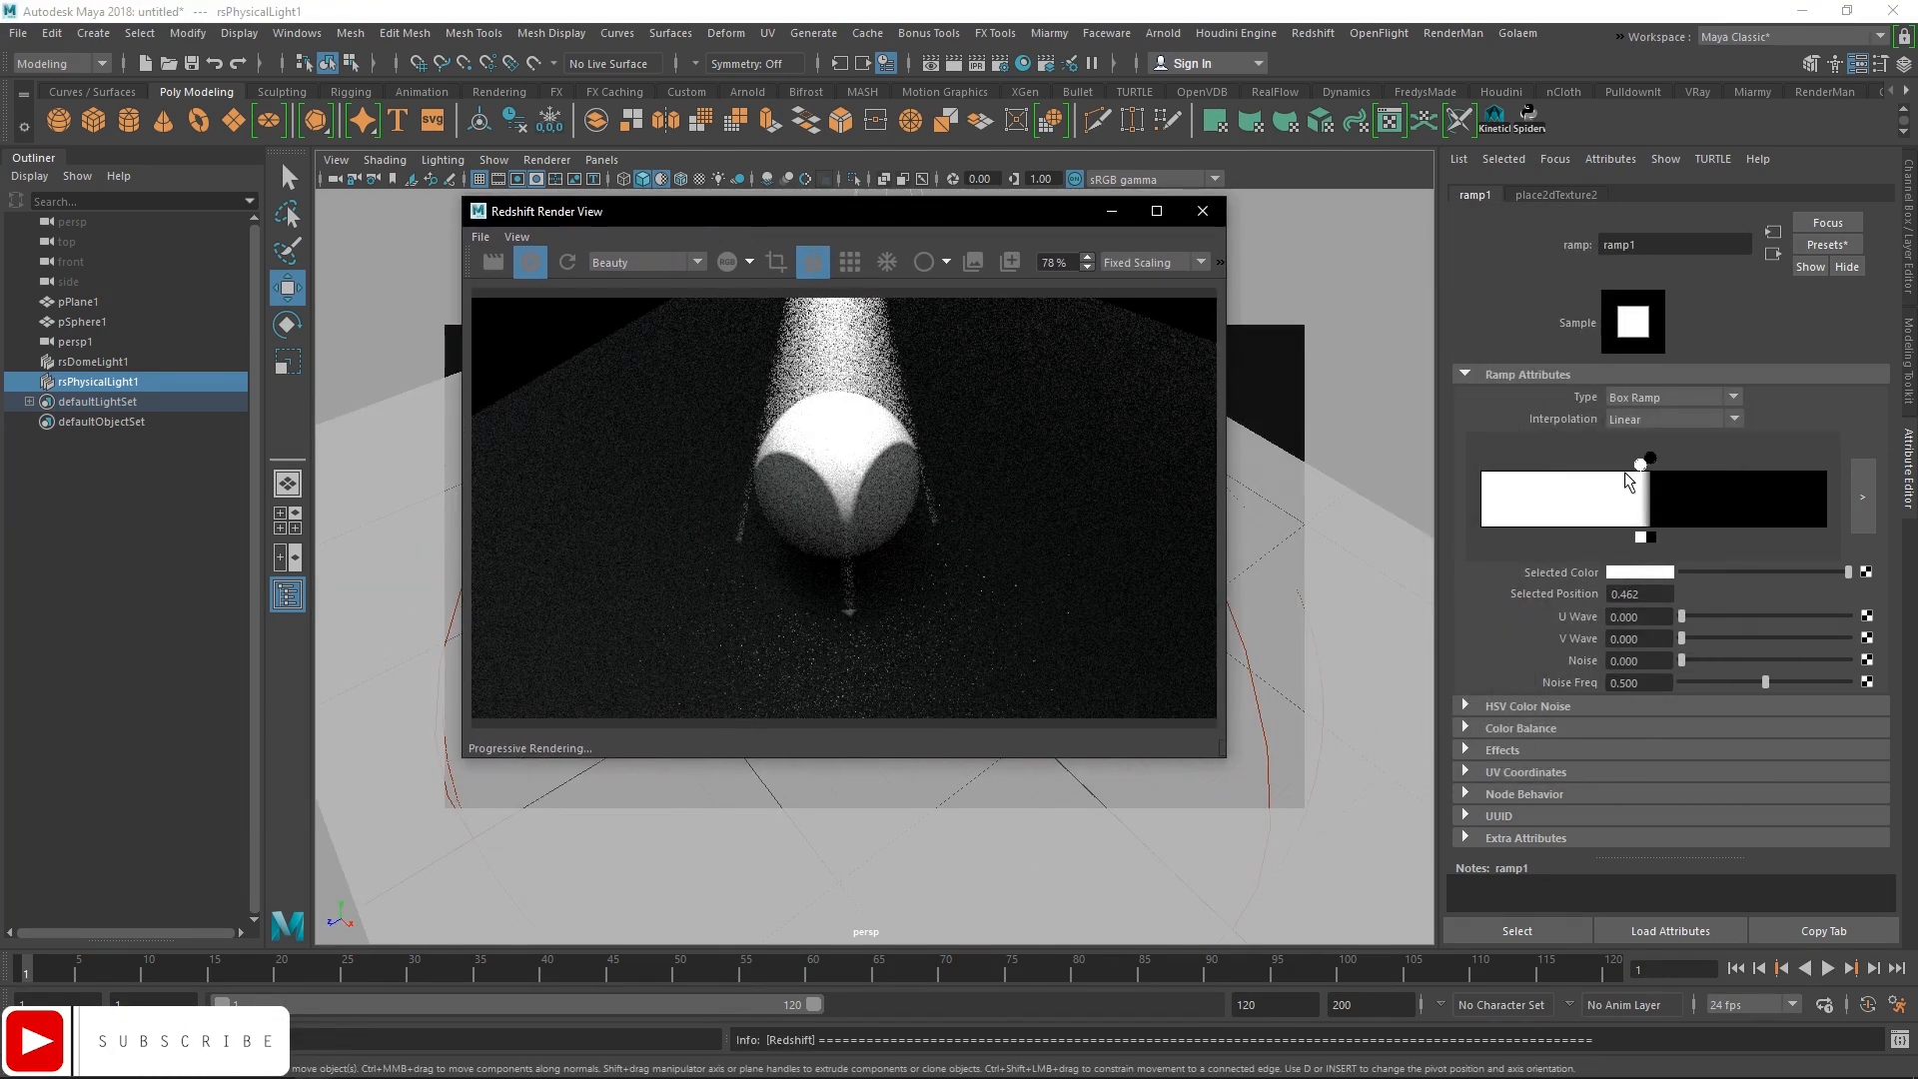
- Add a black stop at 0.413 so the box ramp leaves only a thin white outline, and inspect the render
{"action": "left_click", "coordinate": [1708, 499]}
{"action": "mouse_move", "coordinate": [1652, 520]}
{"action": "left_mouse_down"}
{"action": "mouse_move", "coordinate": [1588, 530]}
{"action": "mouse_move", "coordinate": [1625, 537]}
{"action": "left_mouse_up"}
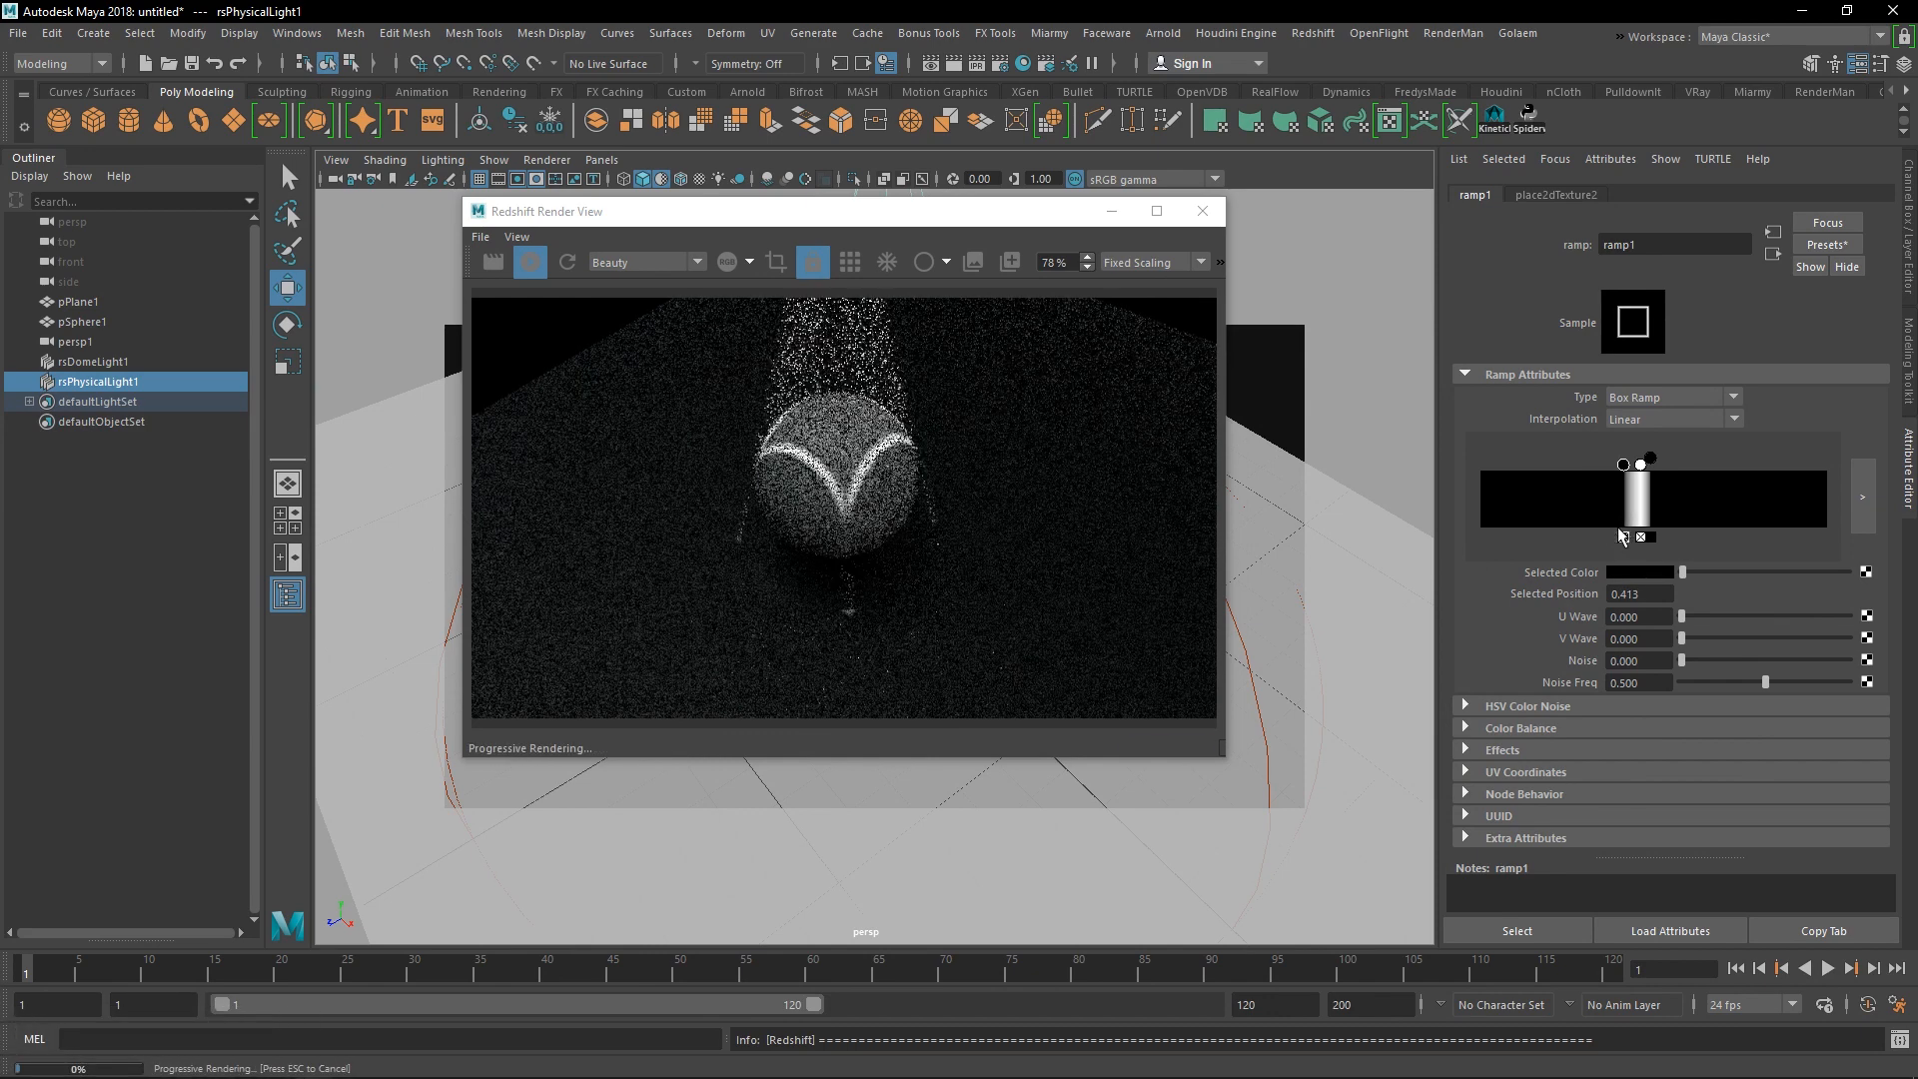
{"action": "left_click_drag", "start_coordinate": [894, 219], "coordinate": [1388, 226]}
{"action": "scroll", "coordinate": [800, 501], "scroll_direction": "up", "scroll_amount": 5}
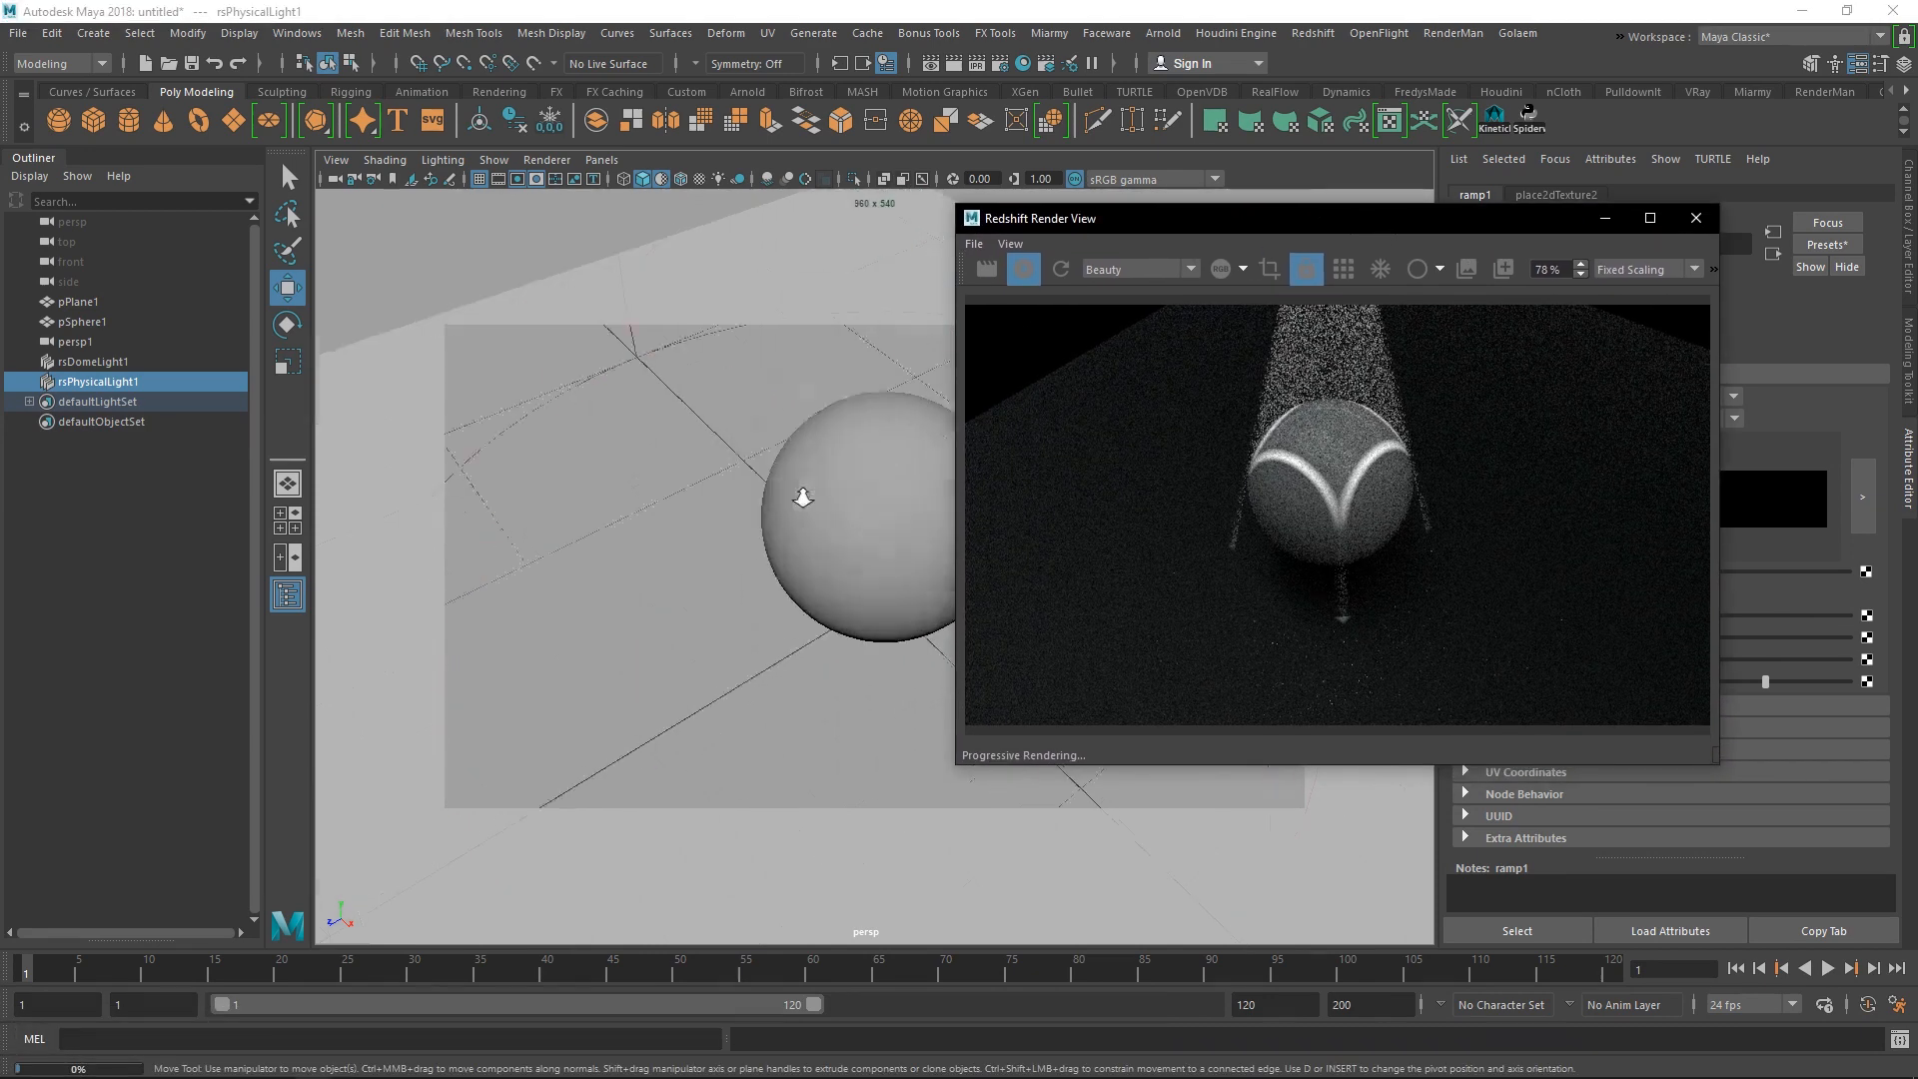
{"action": "scroll", "coordinate": [835, 651], "scroll_direction": "down", "scroll_amount": 4}
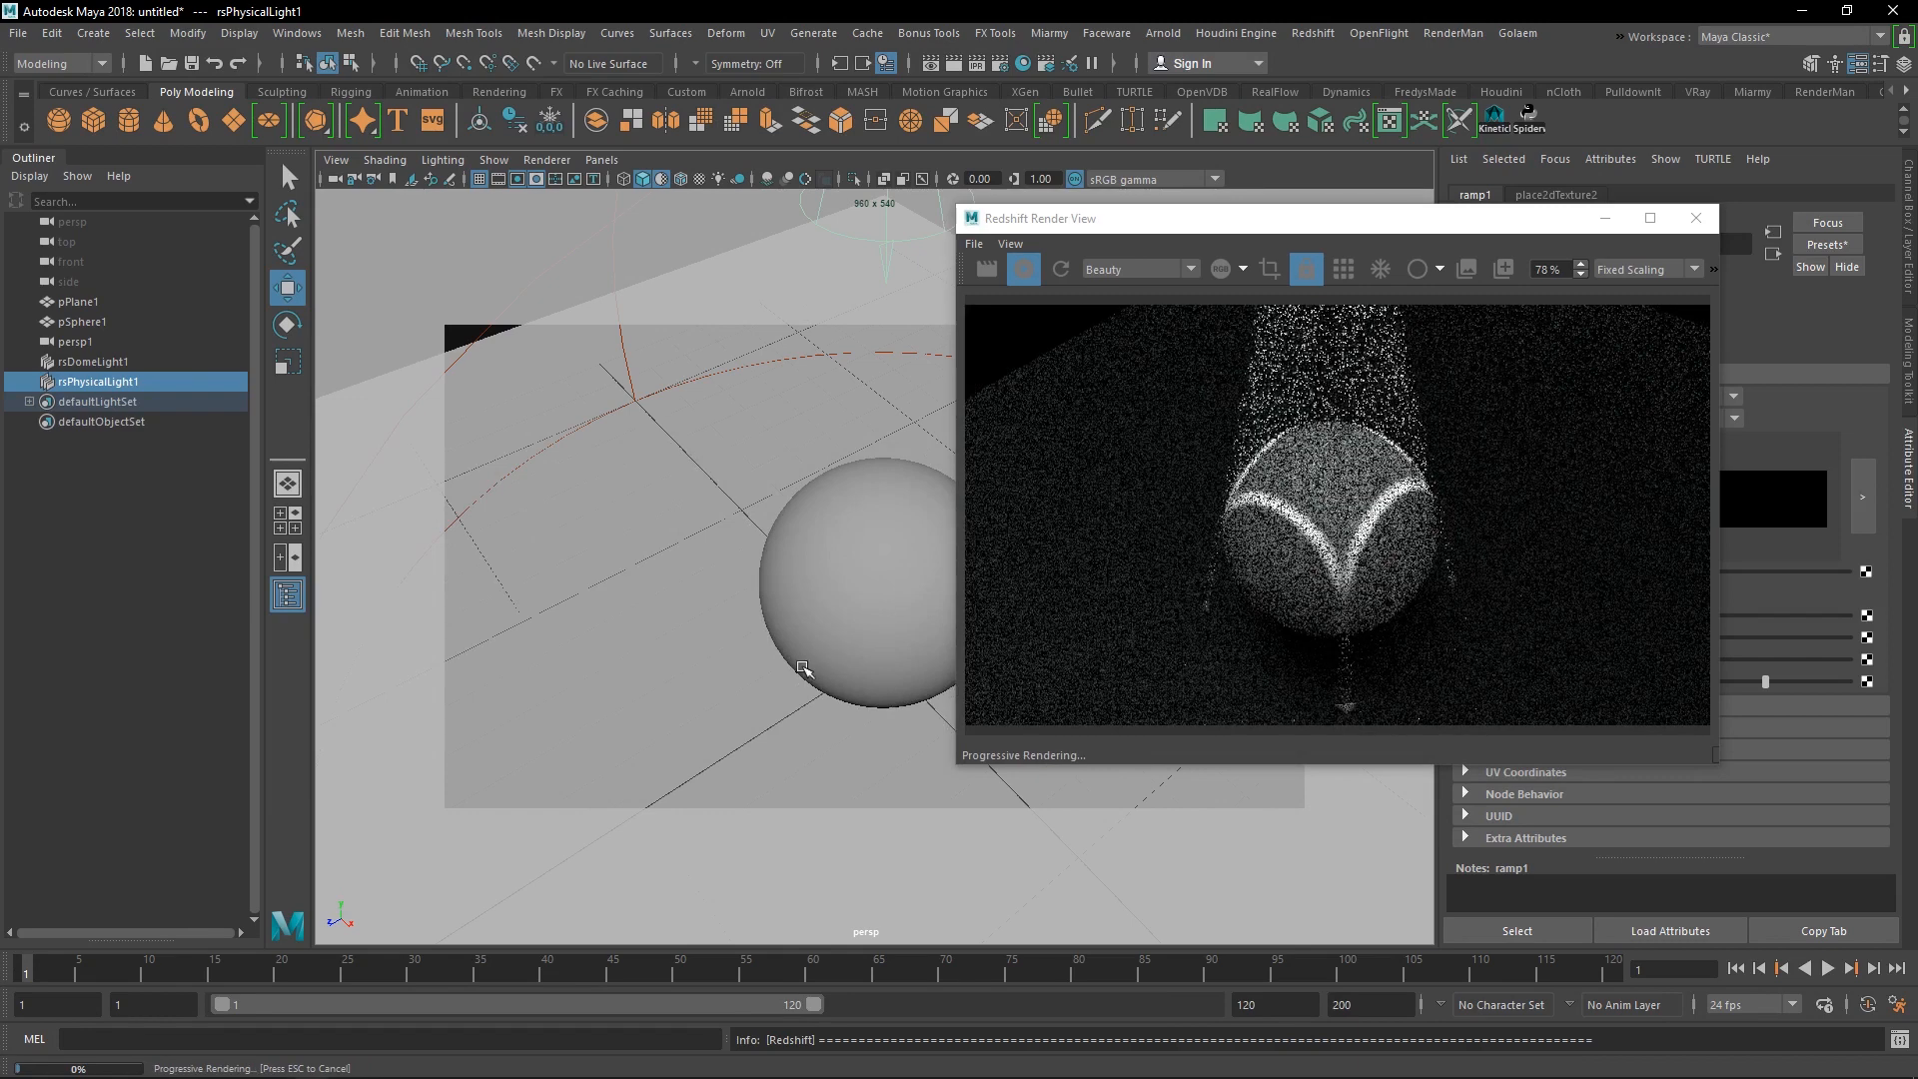
{"action": "left_click_drag", "start_coordinate": [1122, 220], "coordinate": [816, 217]}
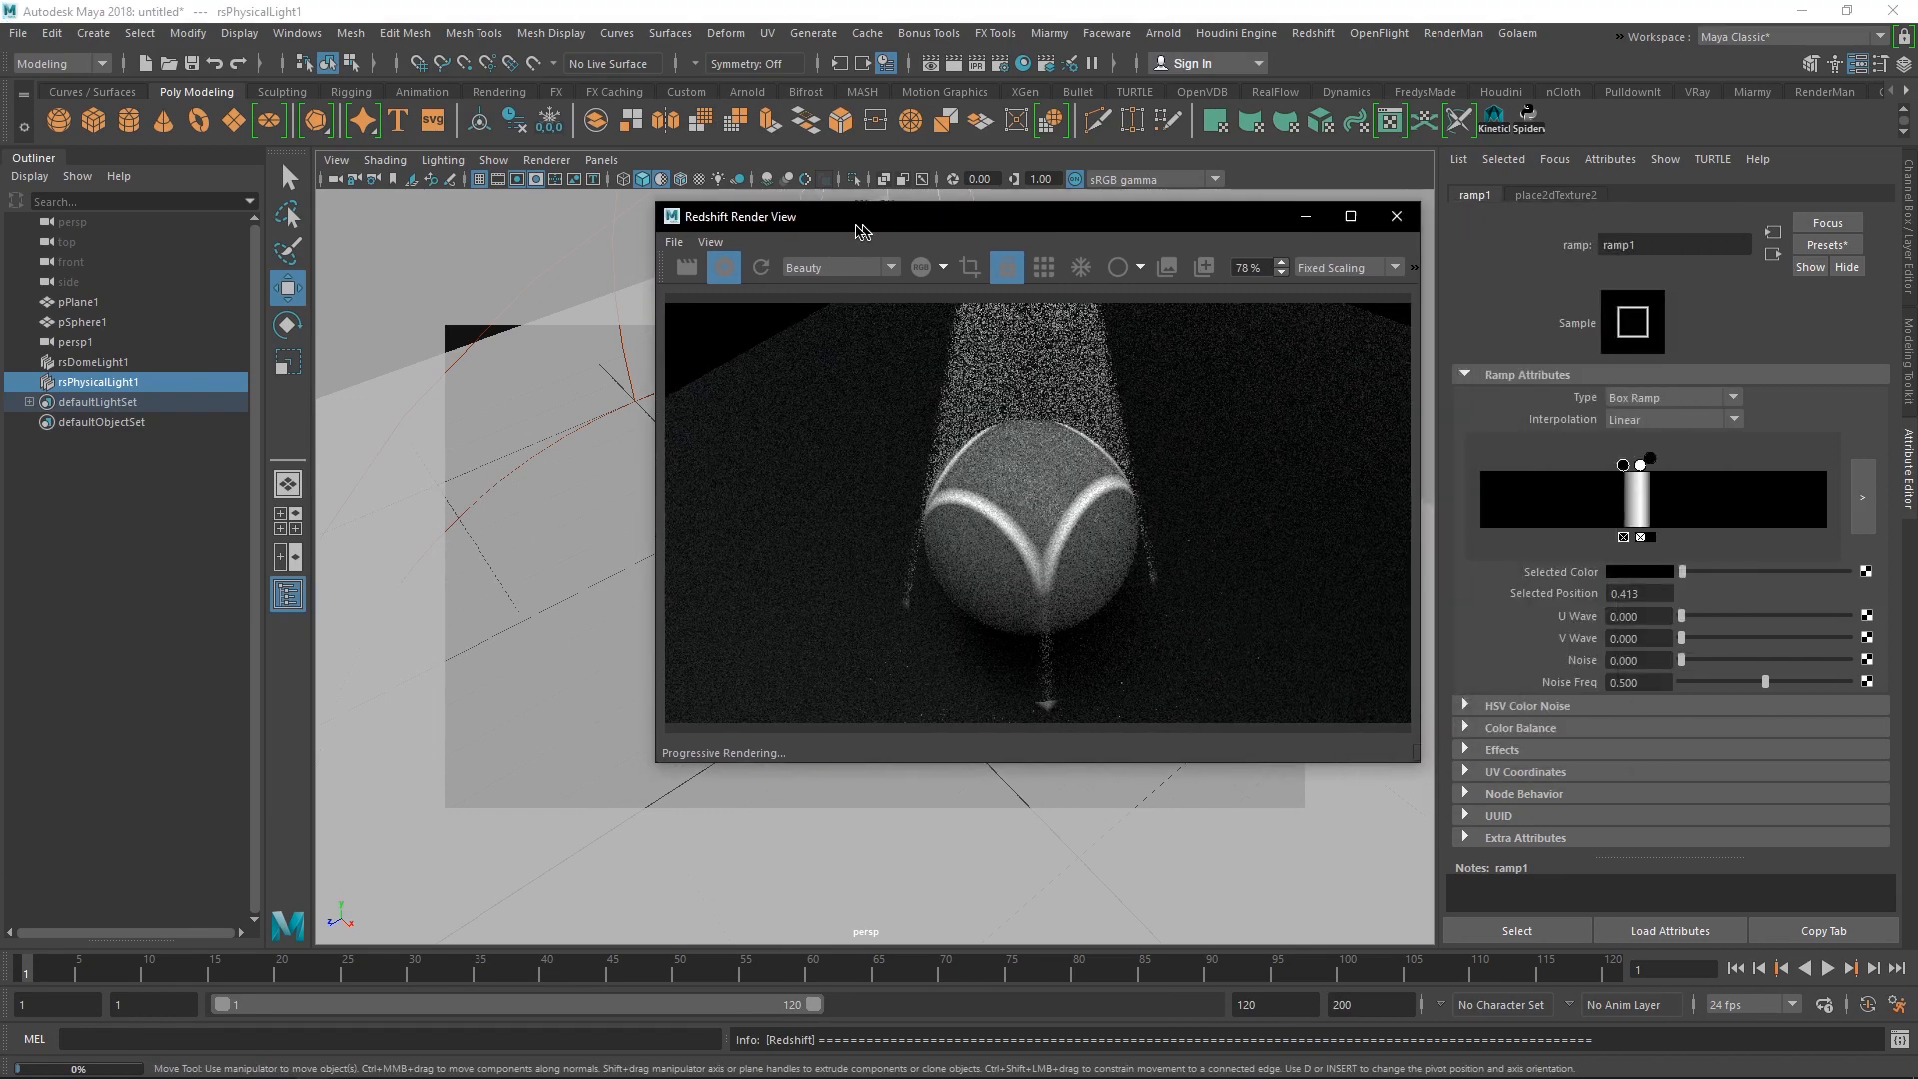
- Change the box ramp's white stop to cyan and render the finished frame to inspect the coloured beam
{"action": "left_click", "coordinate": [1641, 536]}
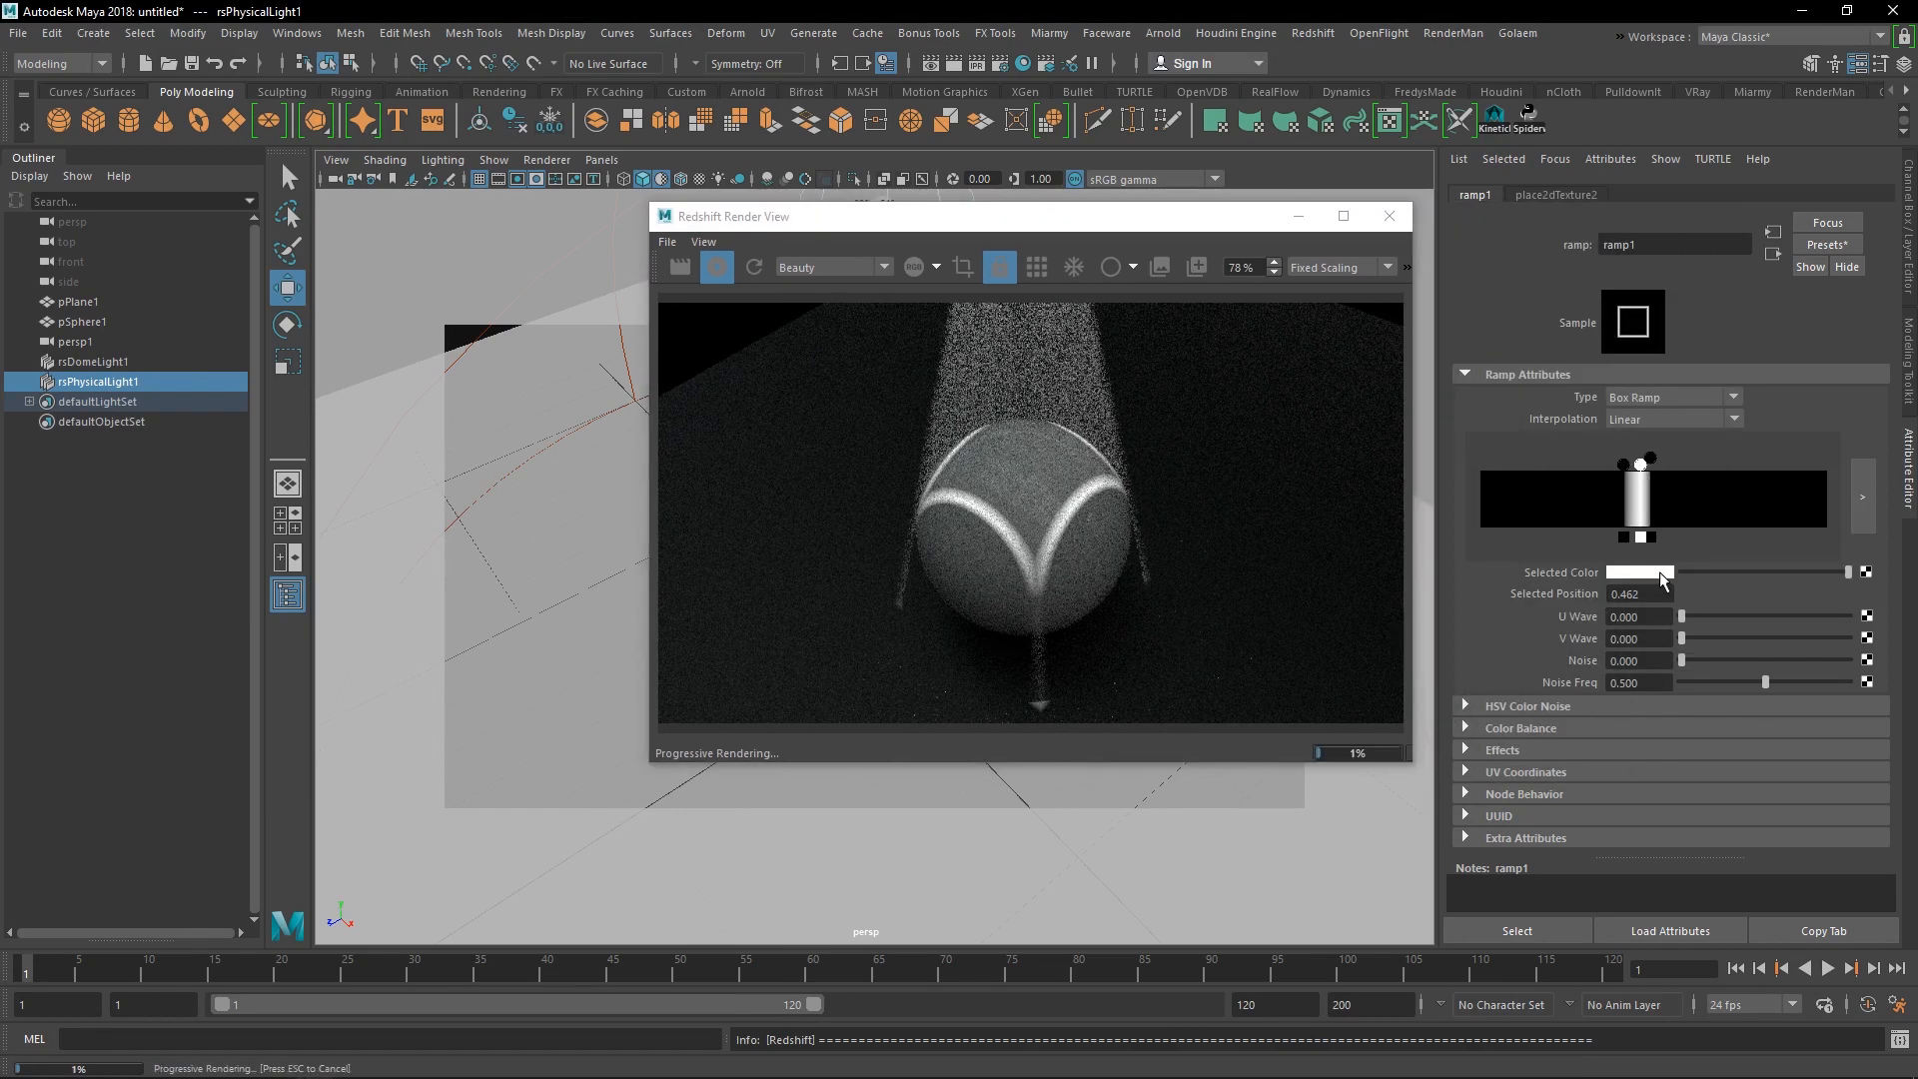
{"action": "left_click", "coordinate": [1639, 571]}
{"action": "left_click", "coordinate": [1657, 533]}
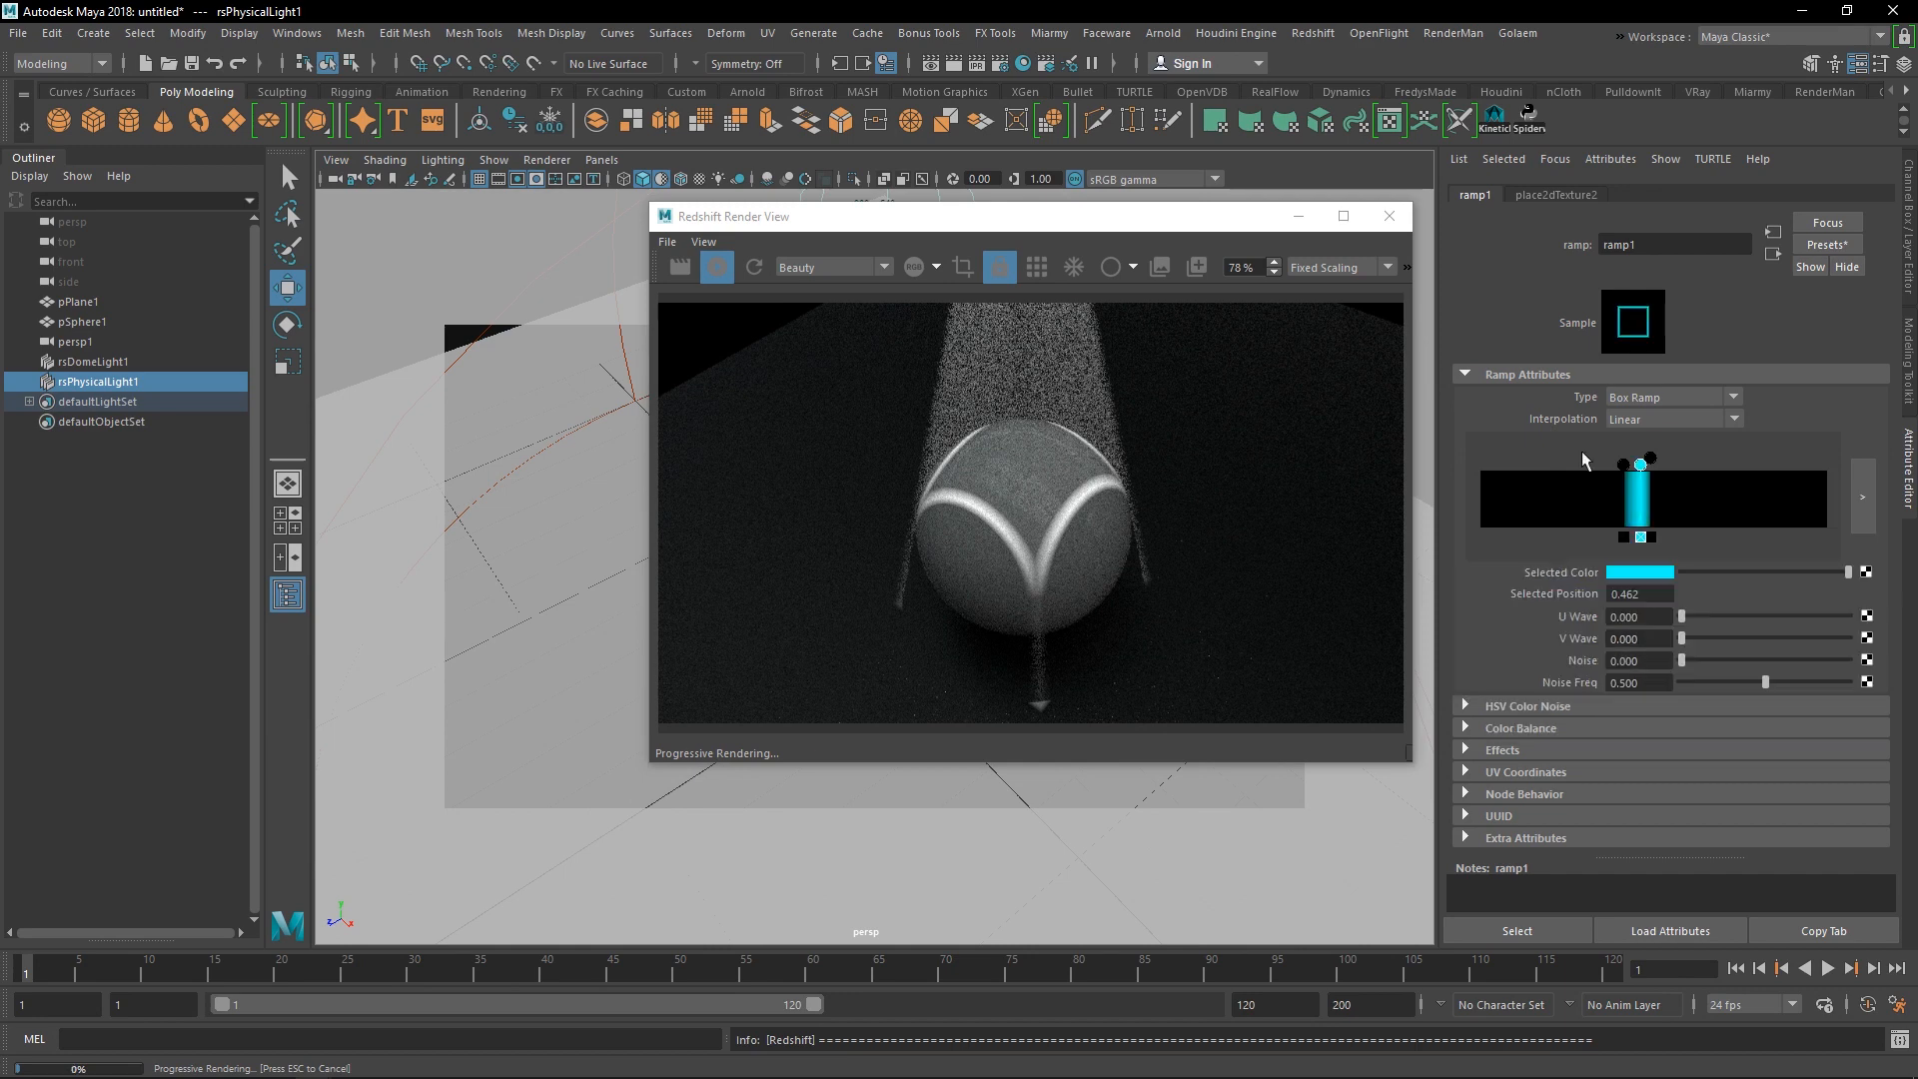
{"action": "left_click", "coordinate": [716, 267]}
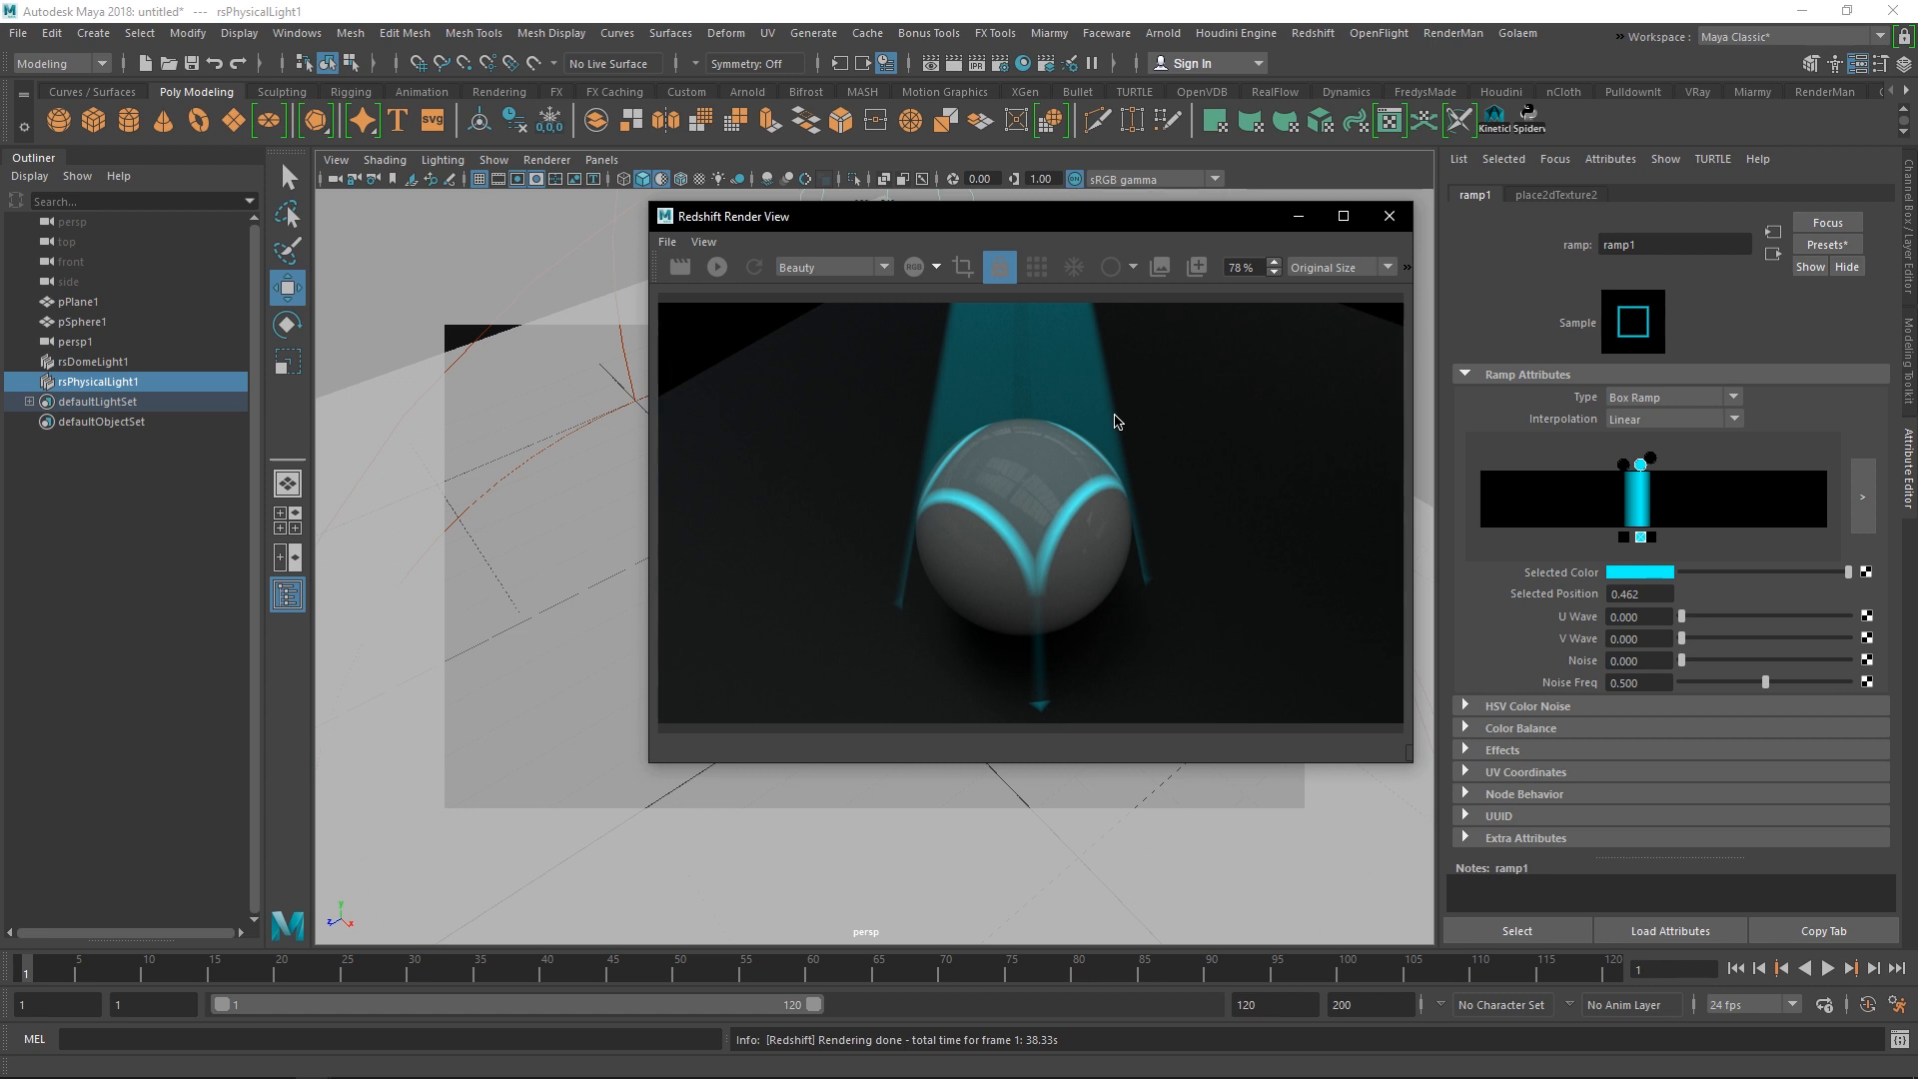
{"action": "left_click_drag", "start_coordinate": [1135, 216], "coordinate": [998, 228]}
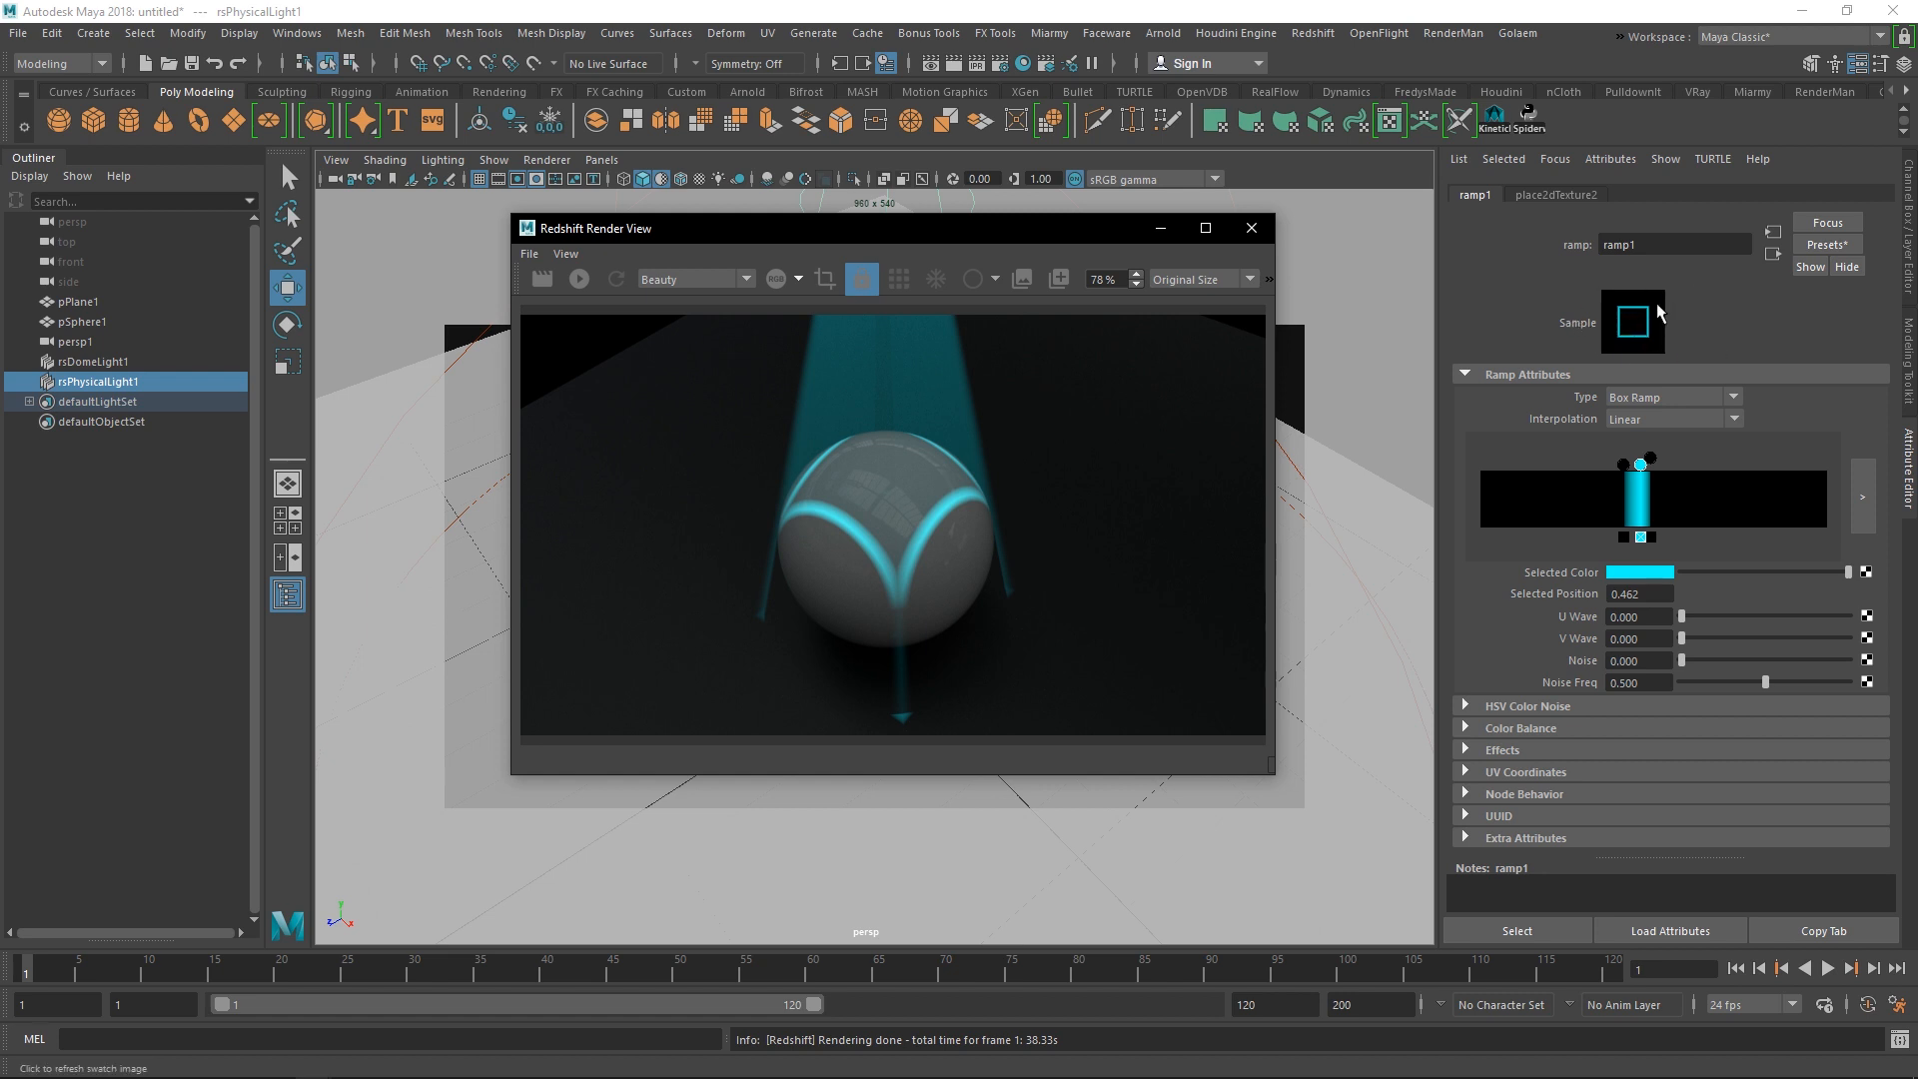
{"action": "left_click_drag", "start_coordinate": [972, 229], "coordinate": [903, 252]}
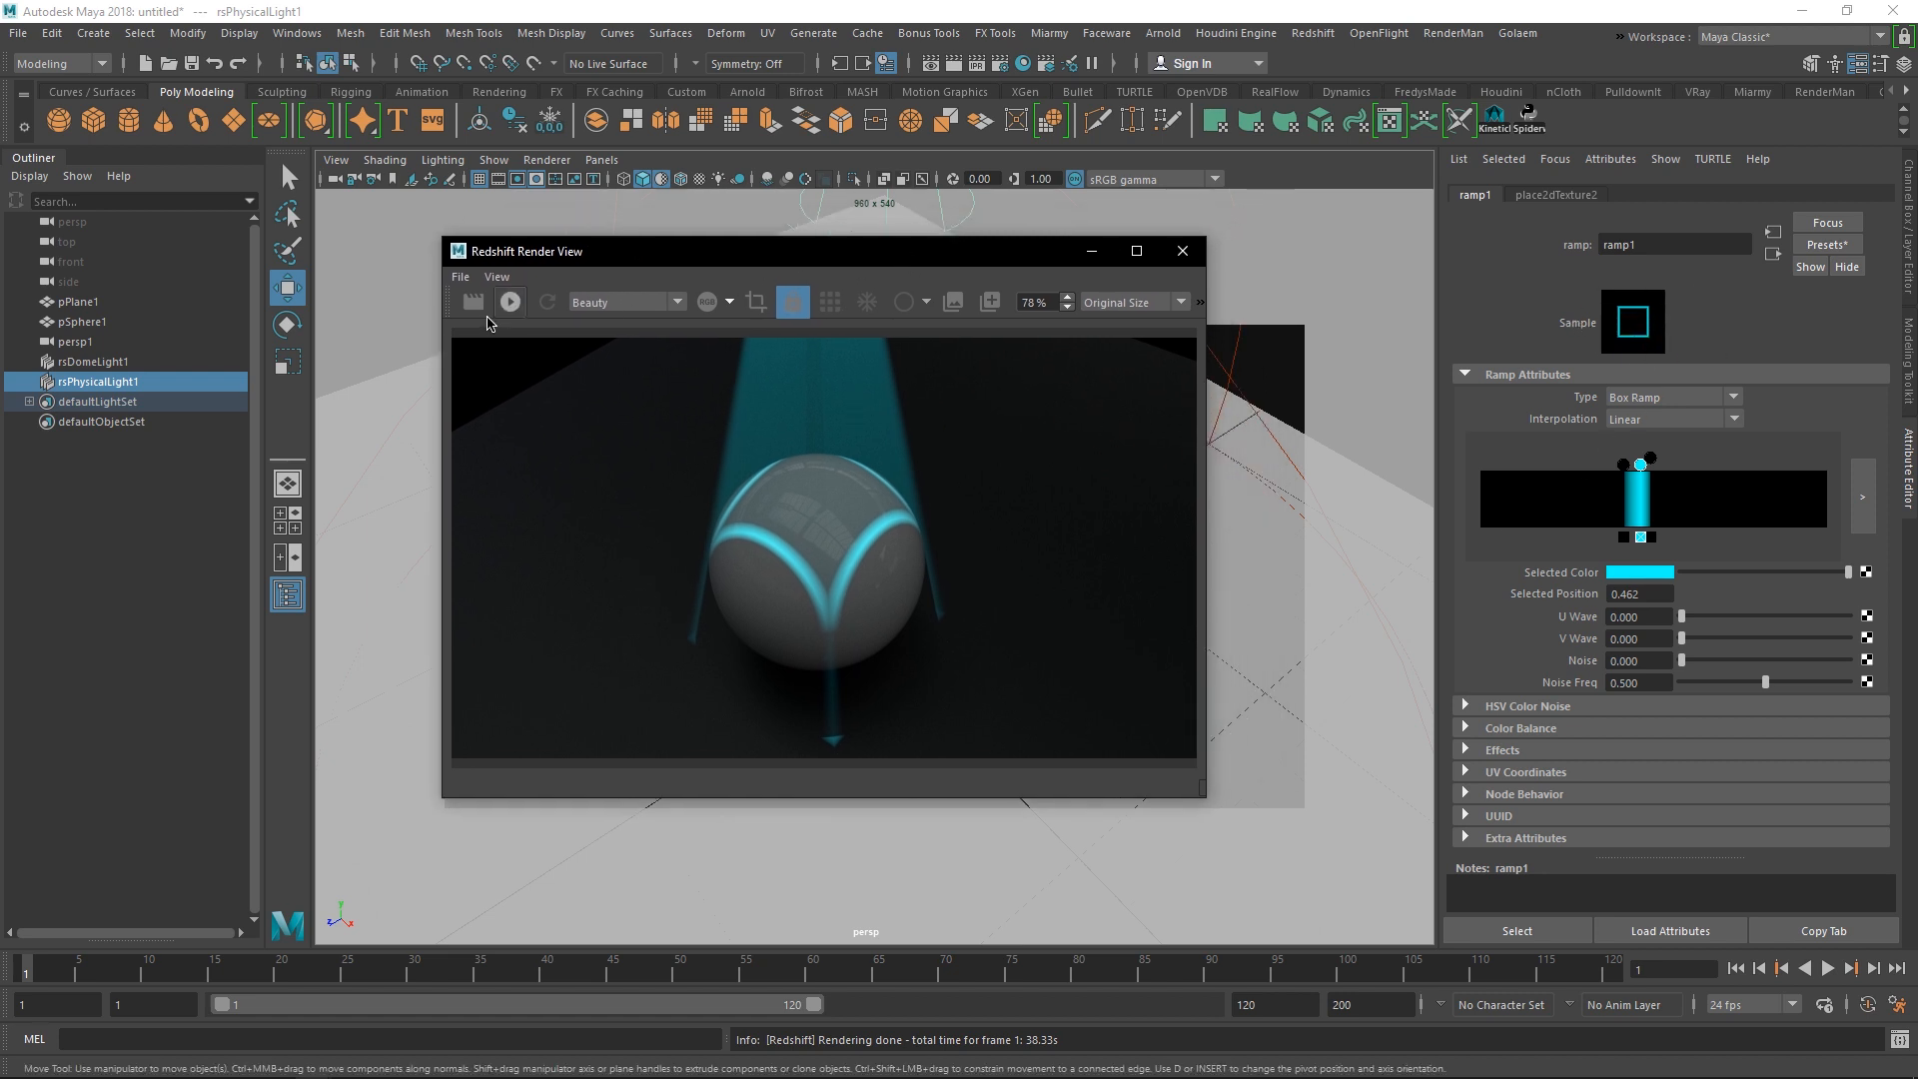
- Restart the progressive render, change the ramp type to Radial Ramp, and view the beam from higher above the sphere
{"action": "left_click", "coordinate": [510, 305]}
{"action": "left_click", "coordinate": [1671, 396]}
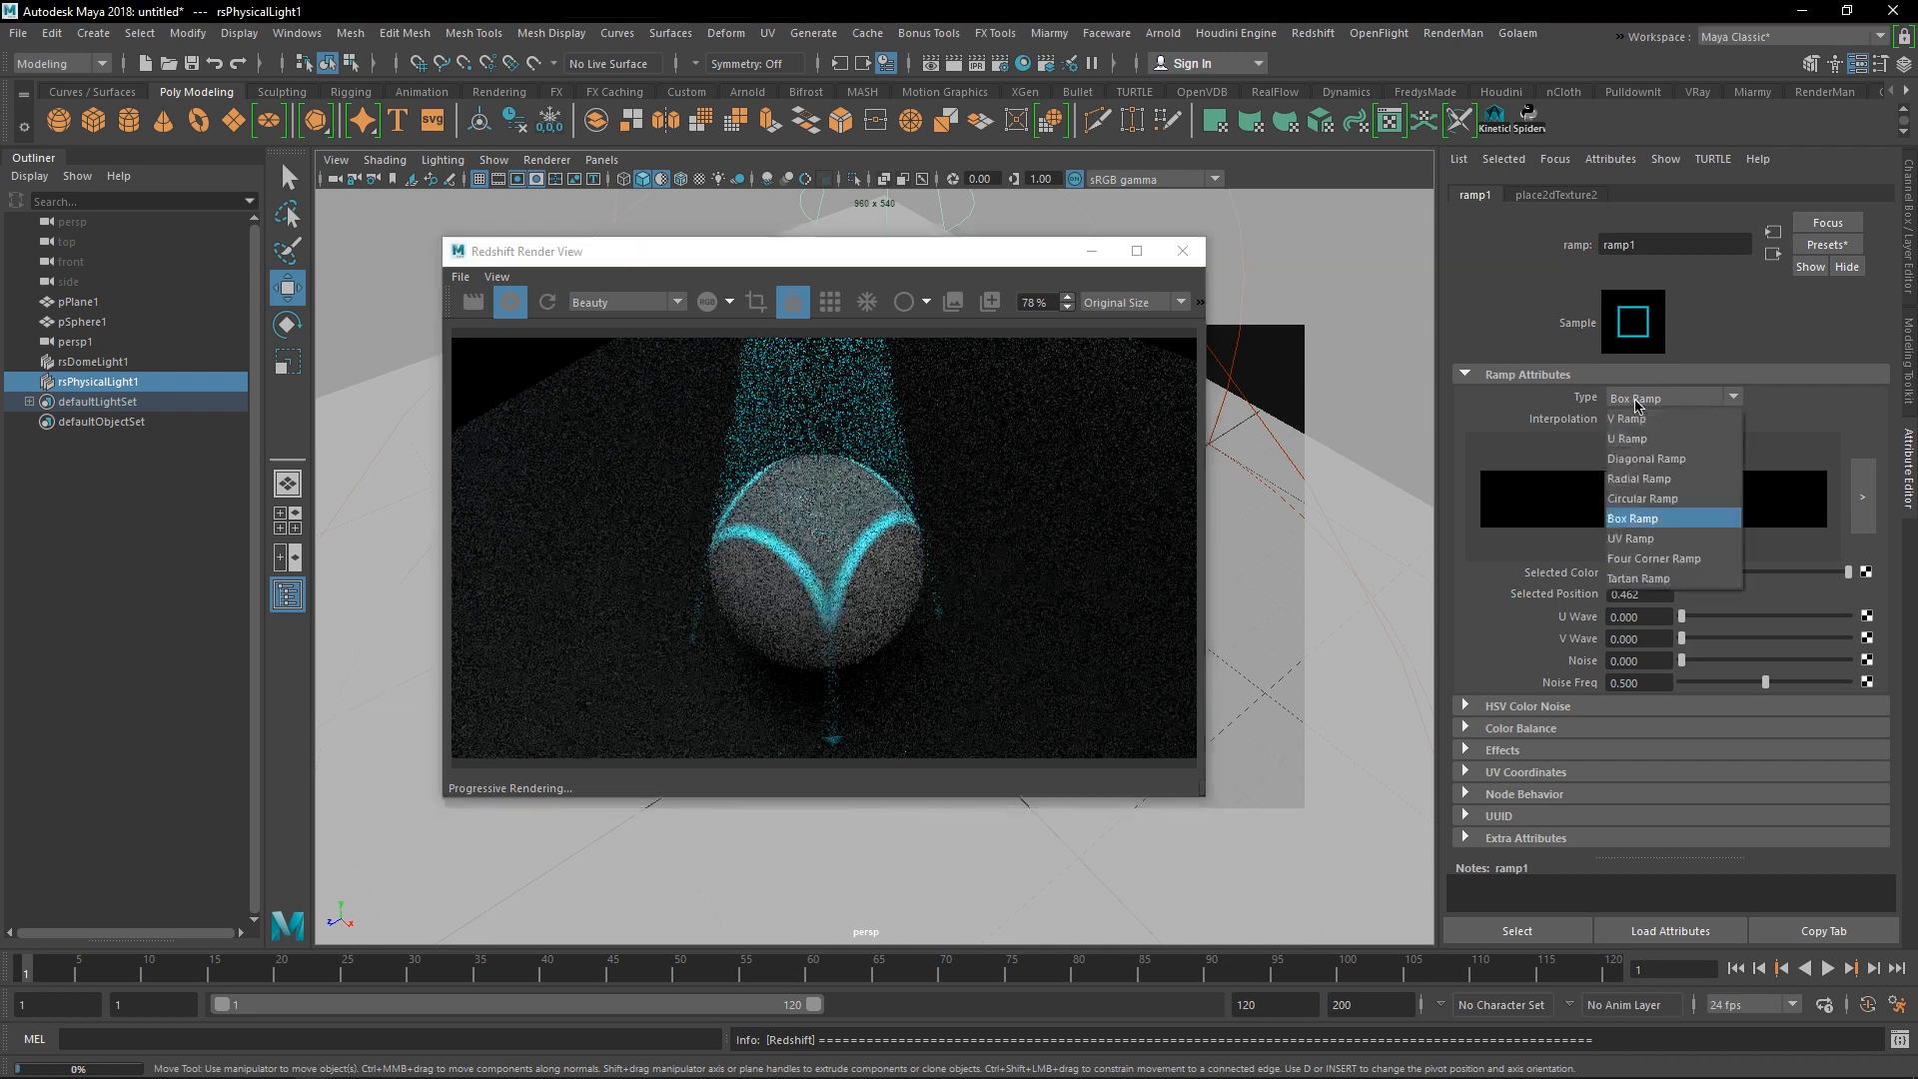
{"action": "left_click", "coordinate": [1649, 475]}
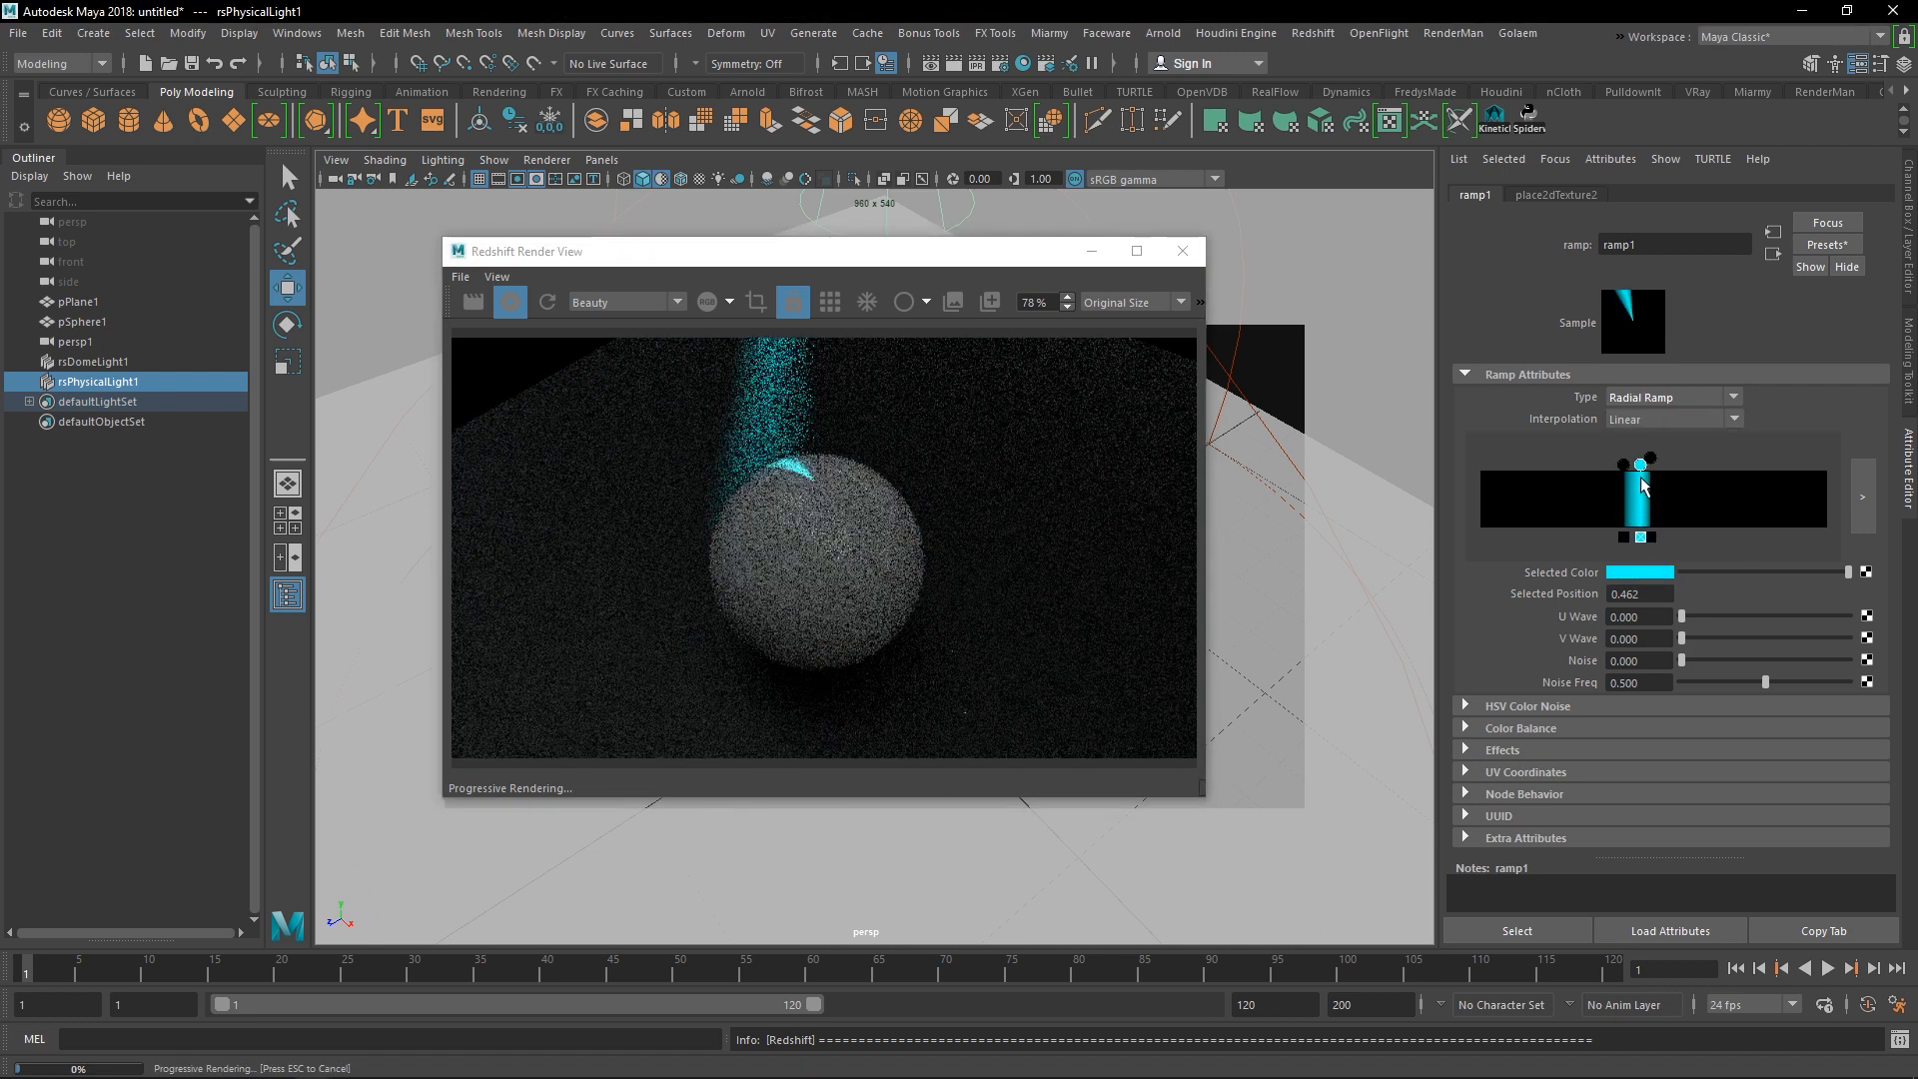
{"action": "left_click_drag", "start_coordinate": [899, 251], "coordinate": [1227, 283]}
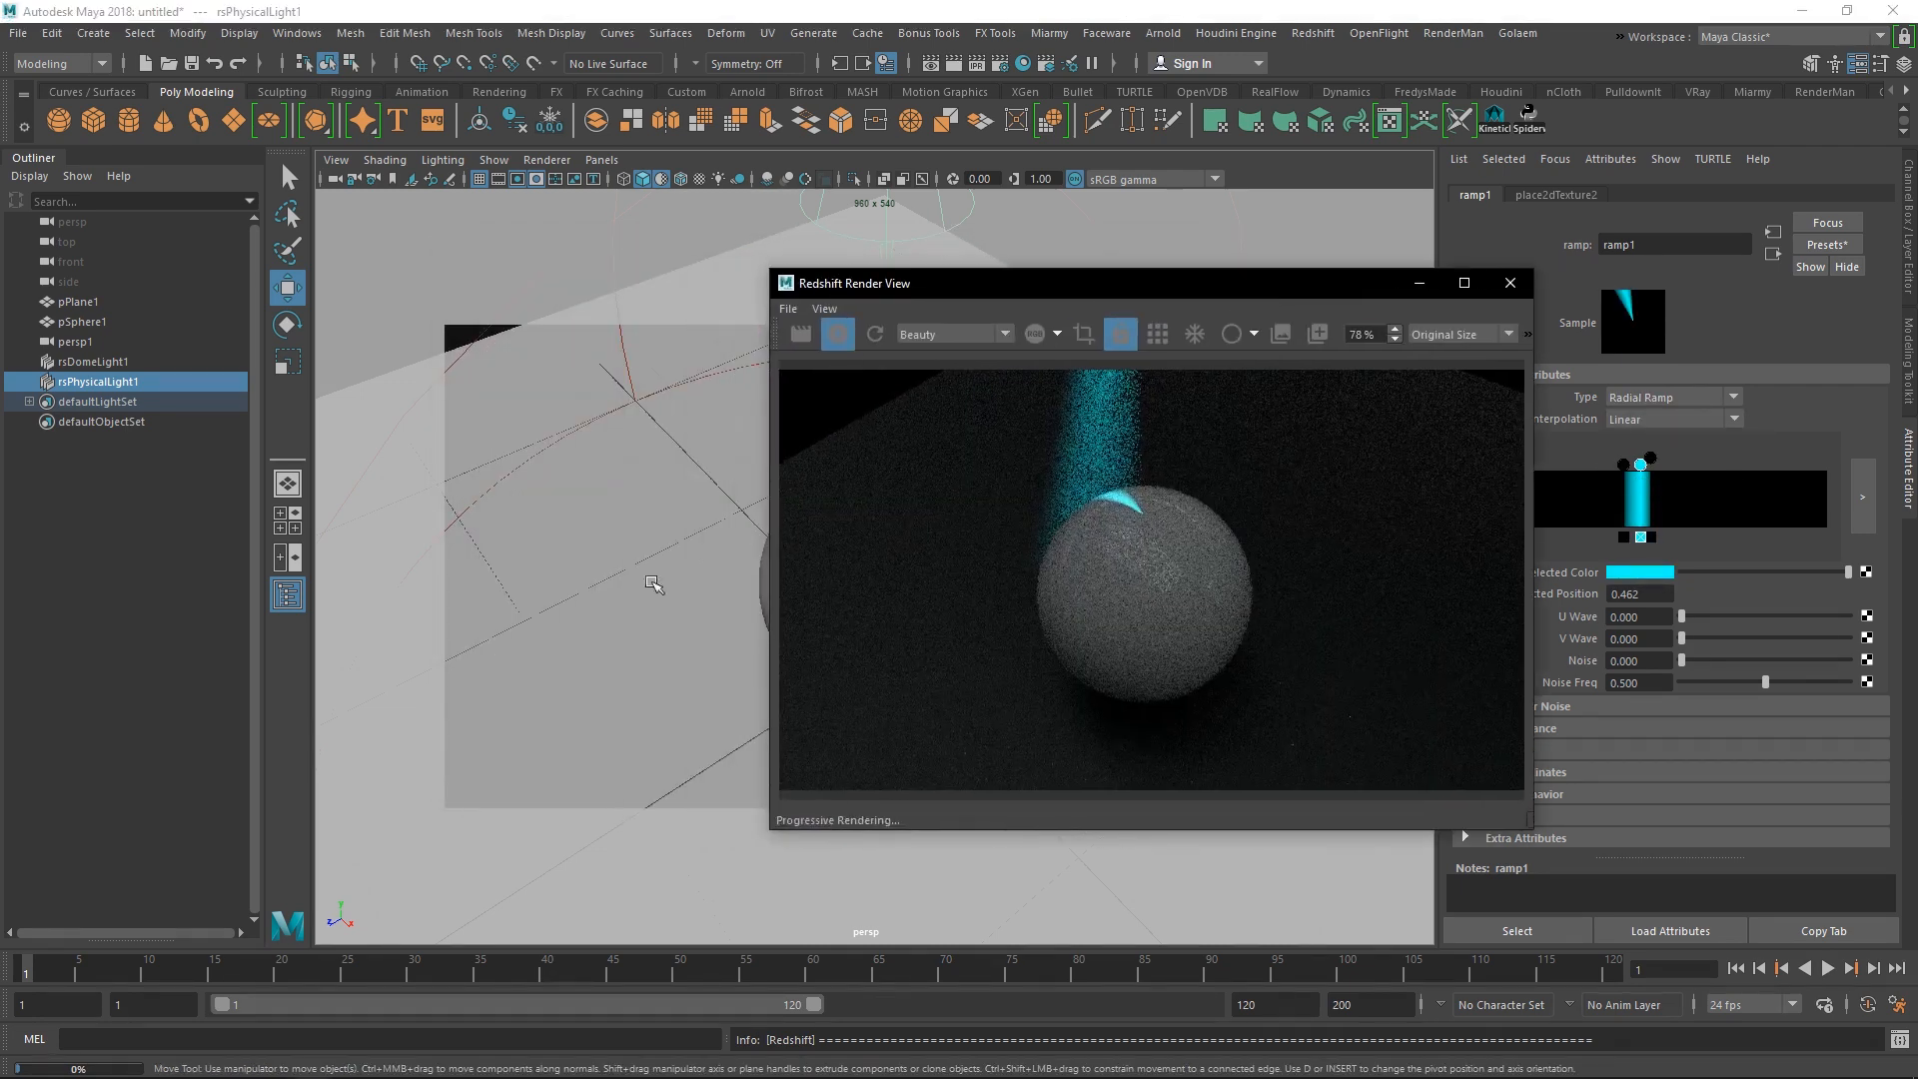
{"action": "left_click_drag", "start_coordinate": [636, 596], "coordinate": [666, 635], "text": "alt"}
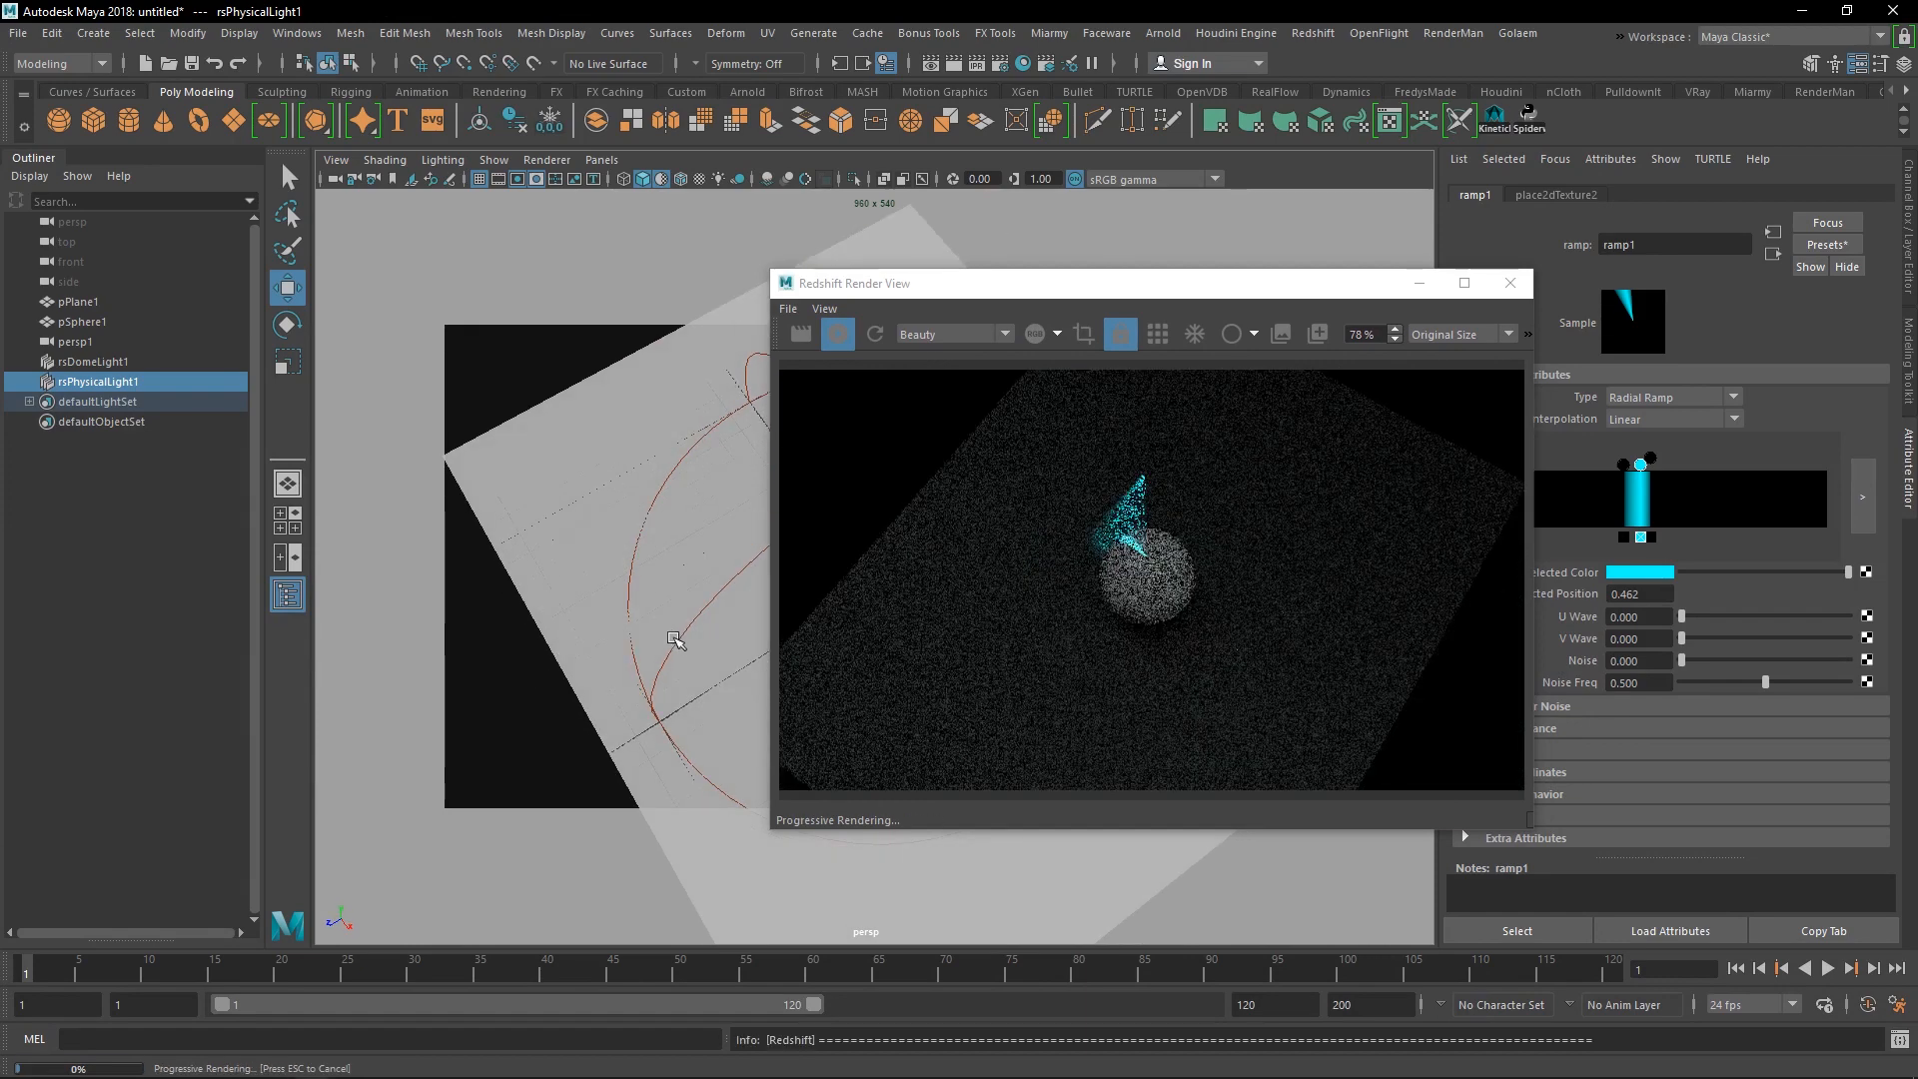
{"action": "scroll", "coordinate": [689, 656], "scroll_direction": "up", "scroll_amount": 2}
- Widen the radial wedge by moving the black stop after the cyan one to 0.954, and narrow it again at 0.509
{"action": "left_click_drag", "start_coordinate": [999, 282], "coordinate": [694, 282]}
{"action": "left_click_drag", "start_coordinate": [1641, 467], "coordinate": [1812, 472]}
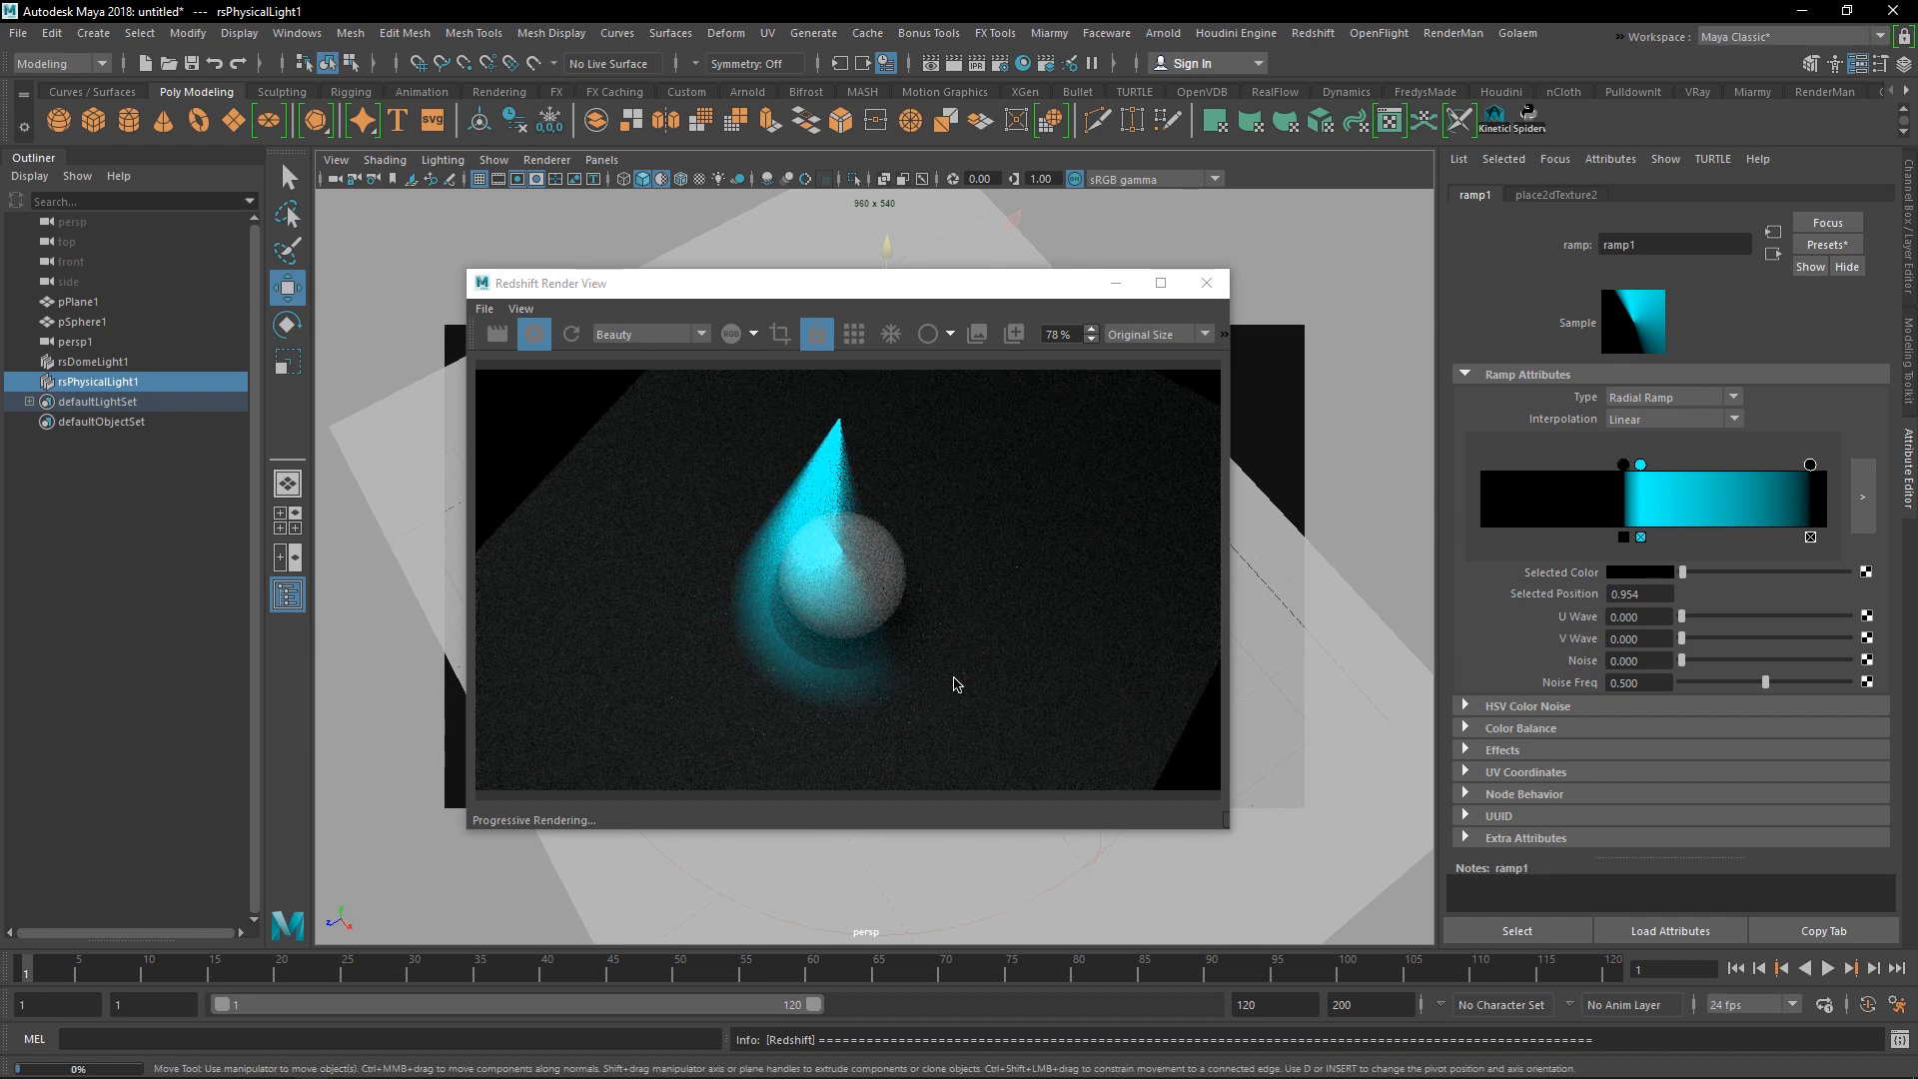
{"action": "left_click_drag", "start_coordinate": [1810, 470], "coordinate": [1661, 492]}
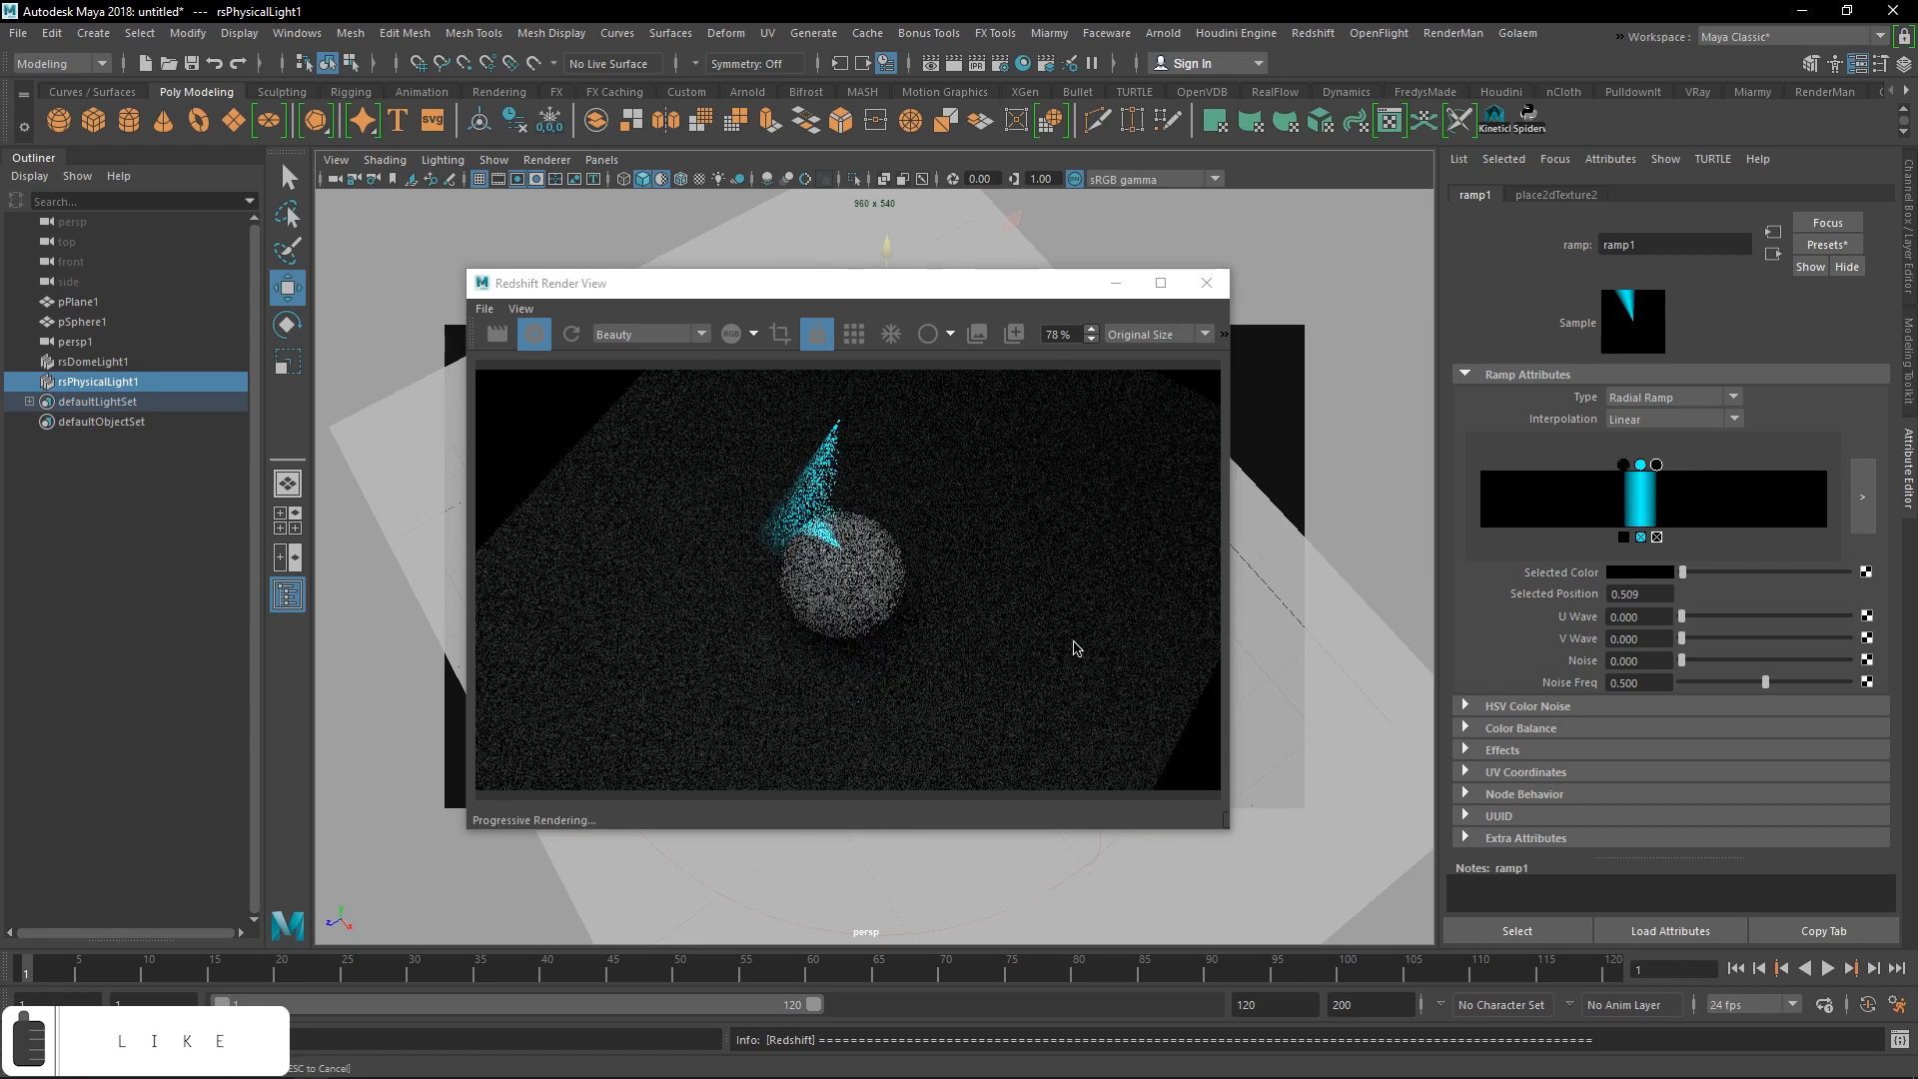
- Change the radial ramp's cyan stop to red and inspect the beam in the progressive render
{"action": "left_click", "coordinate": [1640, 465]}
{"action": "left_click", "coordinate": [1659, 571]}
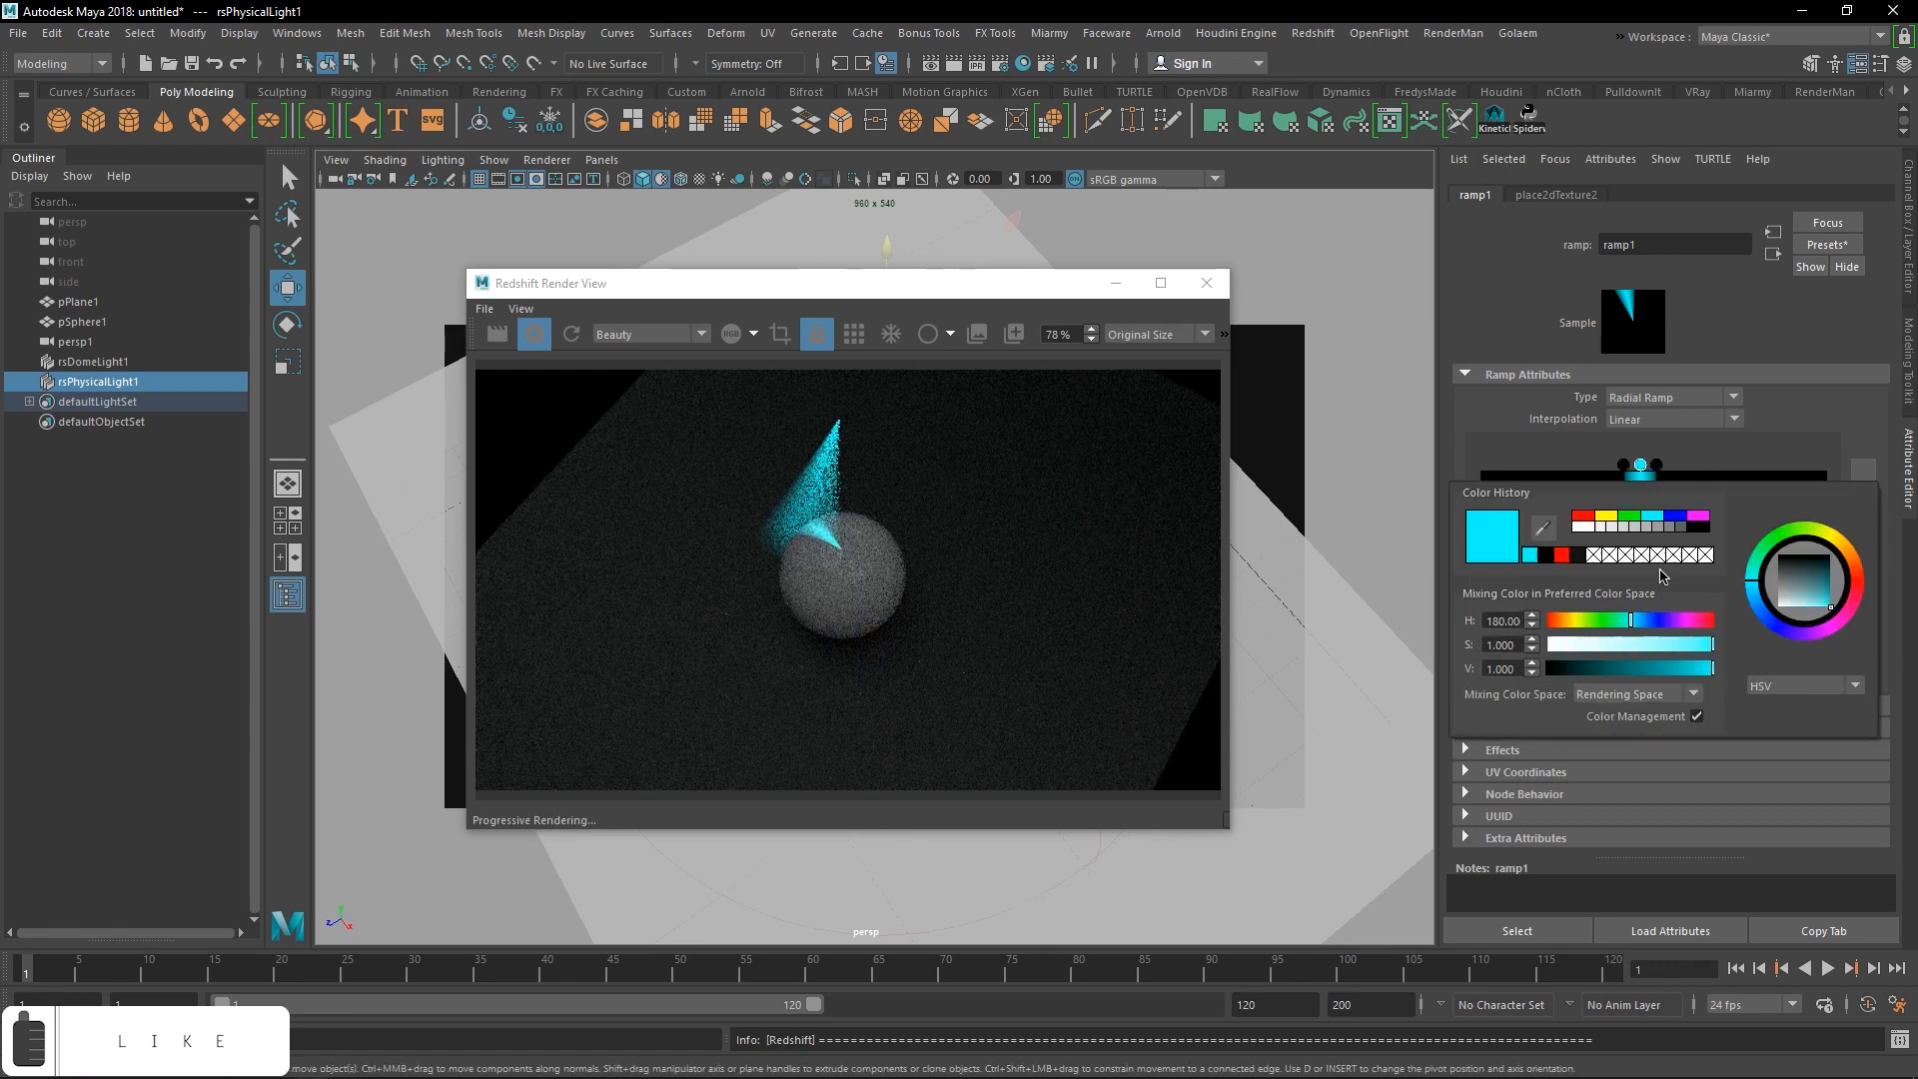
{"action": "left_click", "coordinate": [1590, 516]}
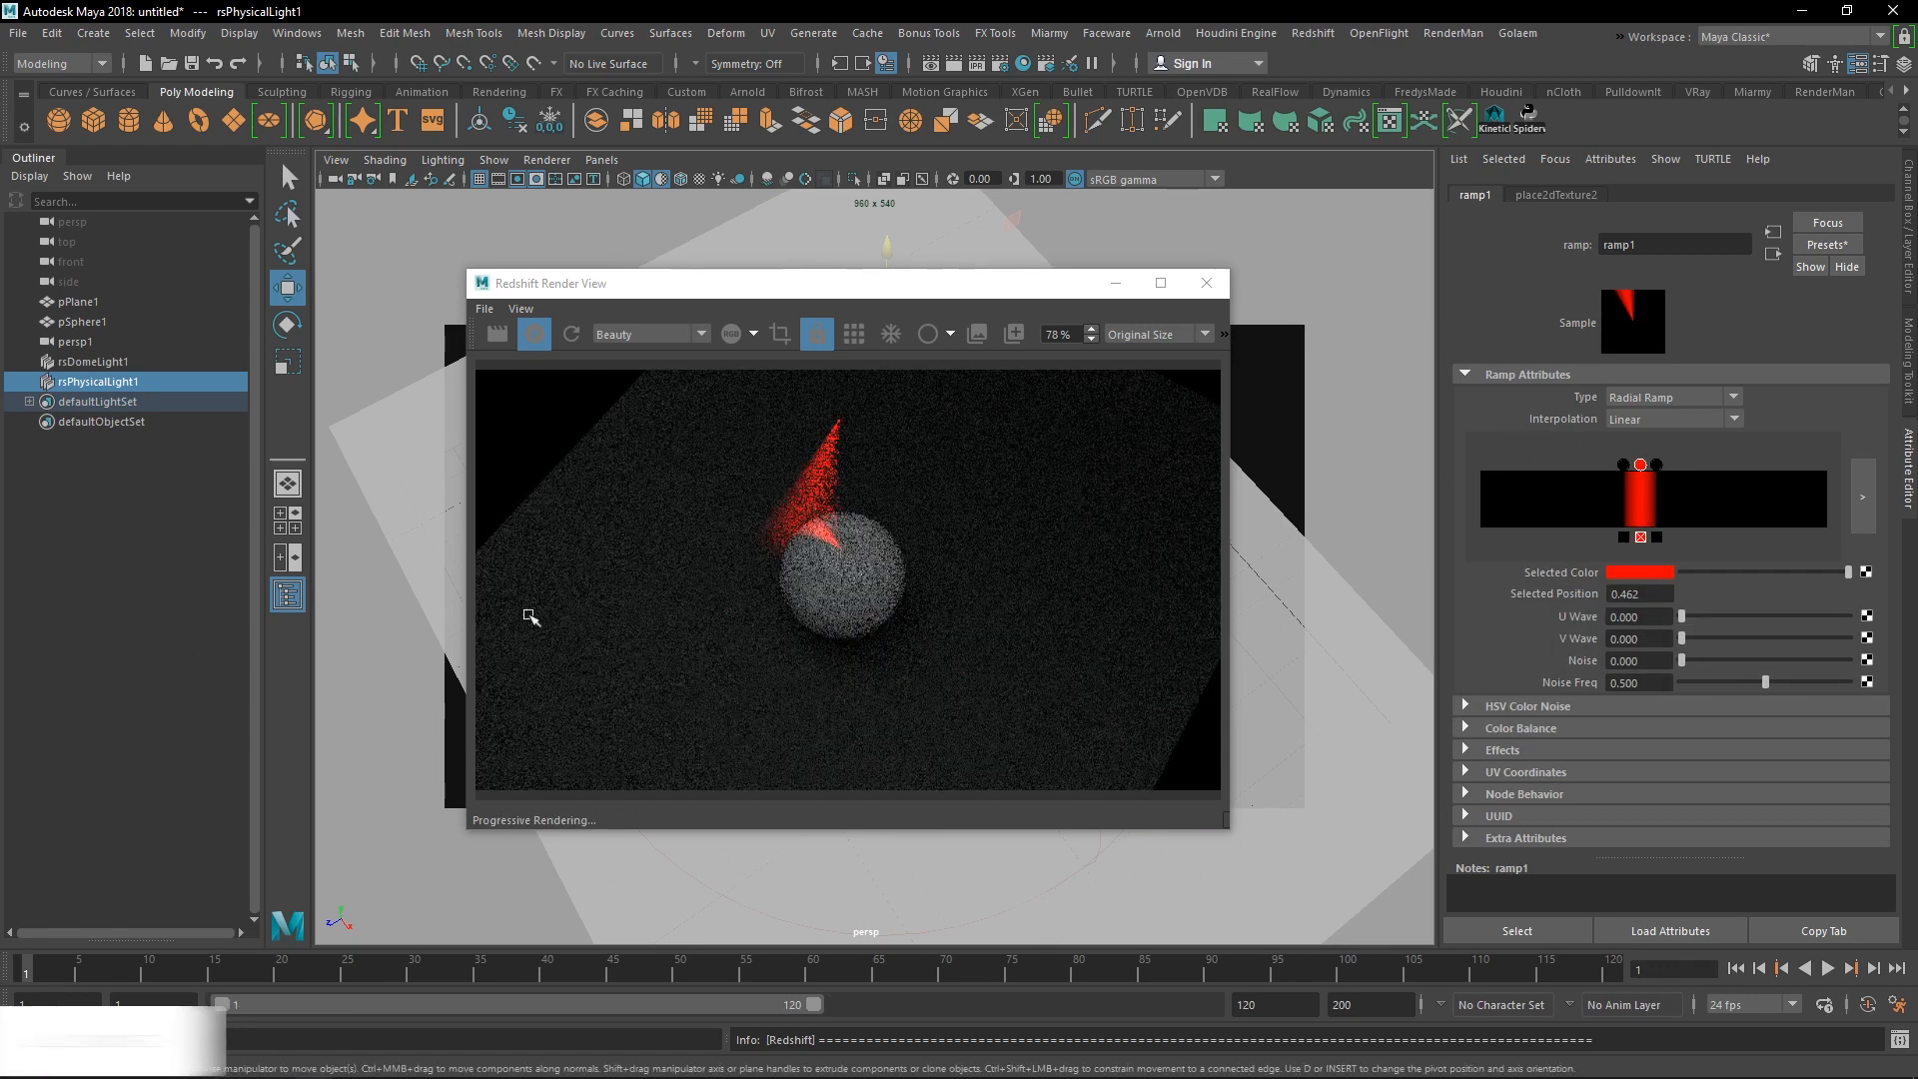
{"action": "left_click", "coordinate": [629, 664]}
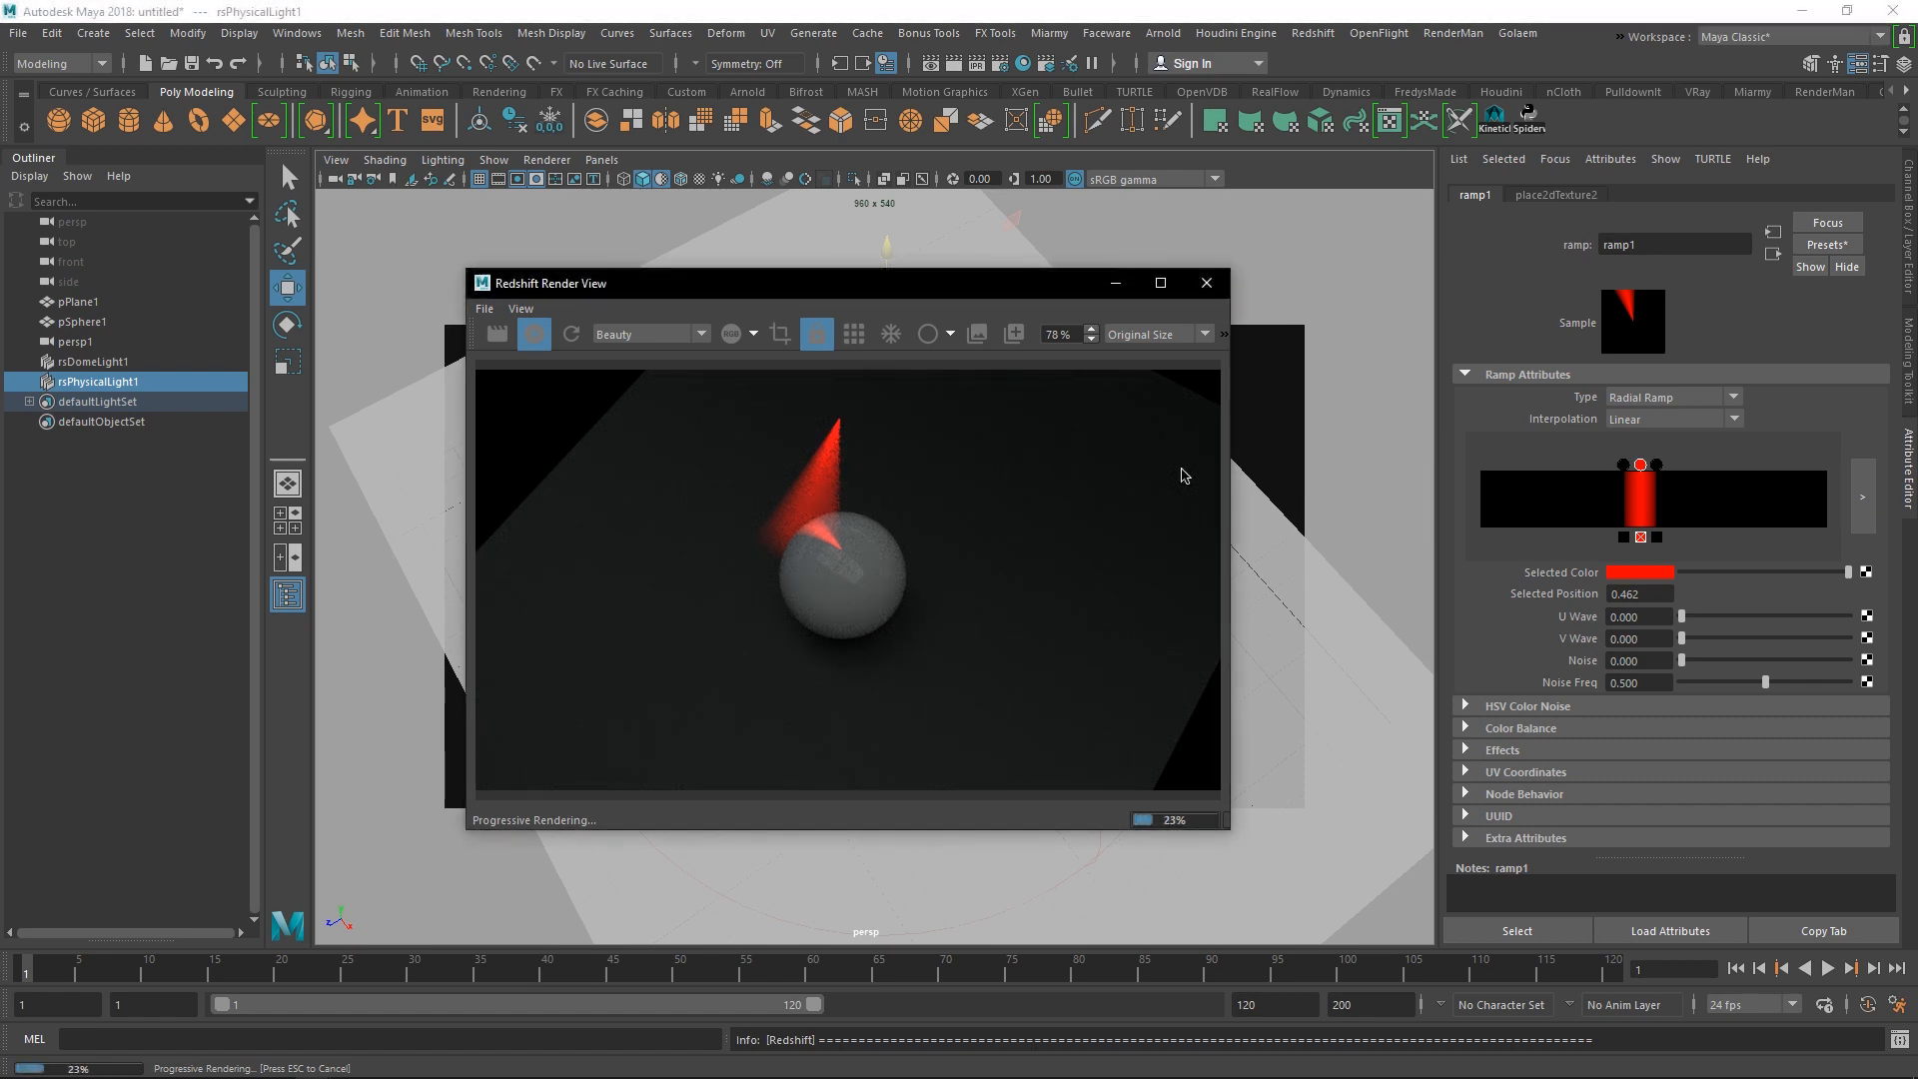